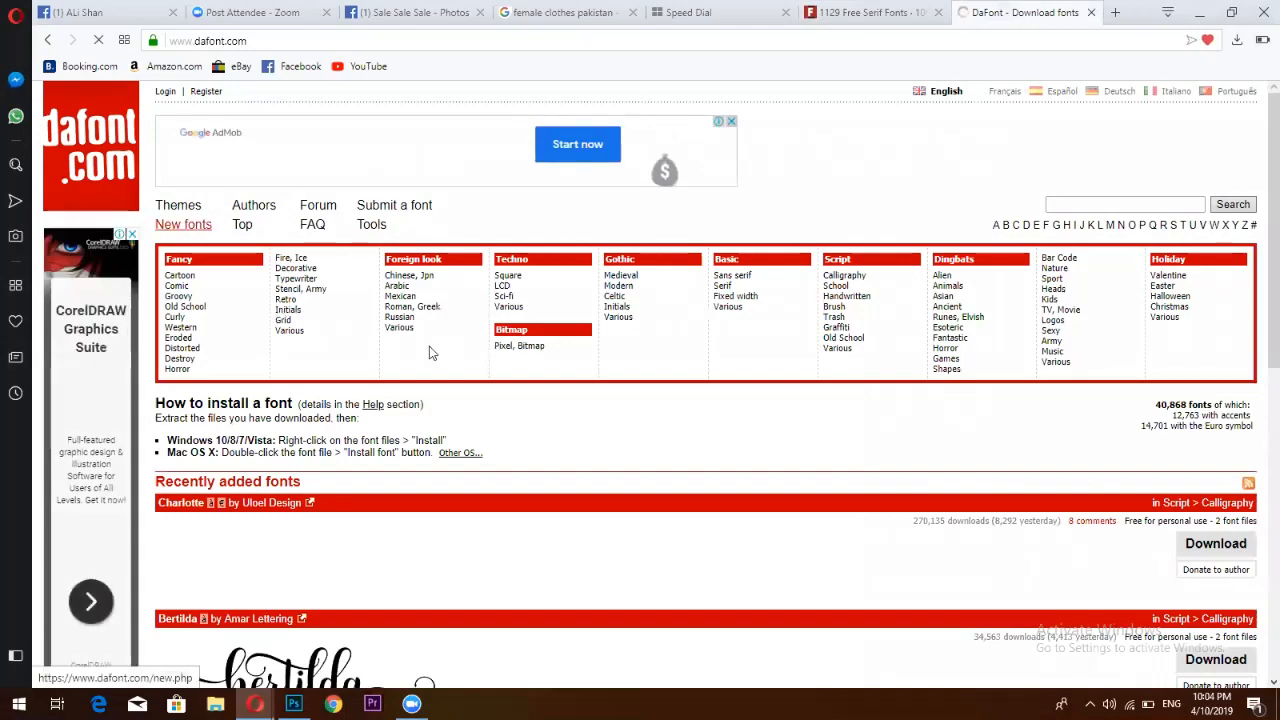
# Browse DaFont's Serif category and download the Qardoos font as a zip
pyautogui.scroll(-2, 428, 350)
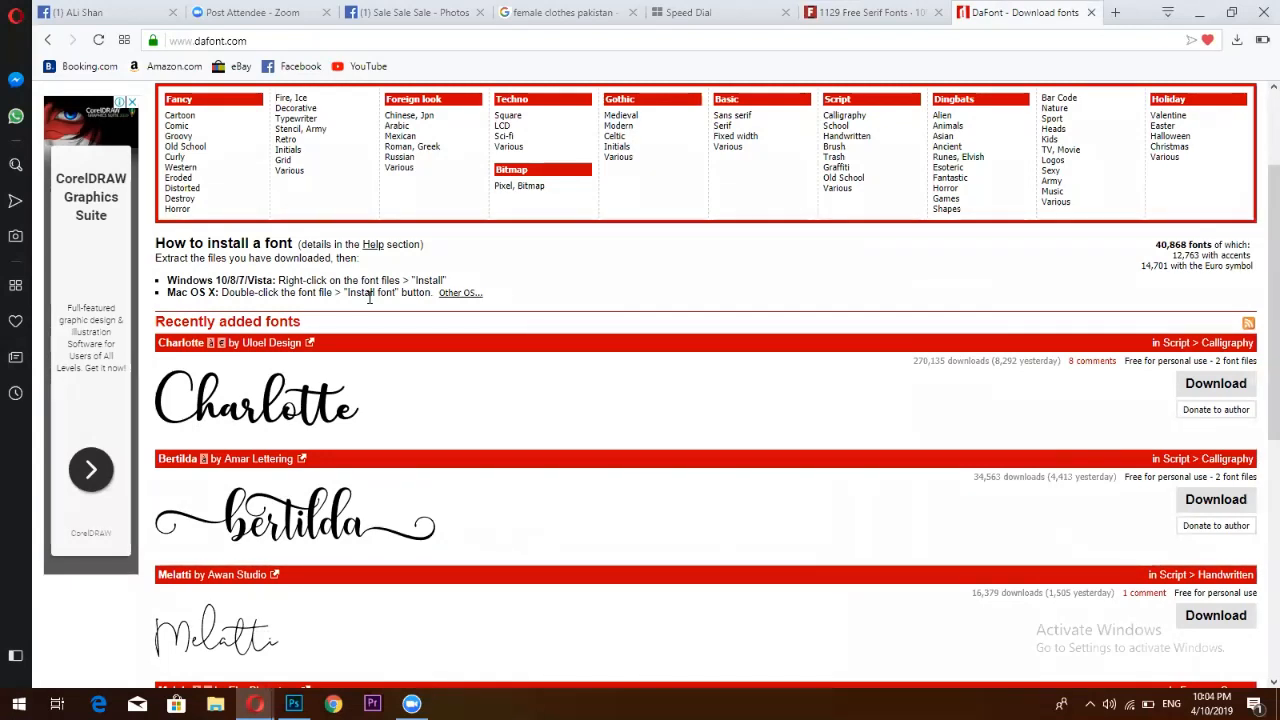
pyautogui.scroll(2, 824, 342)
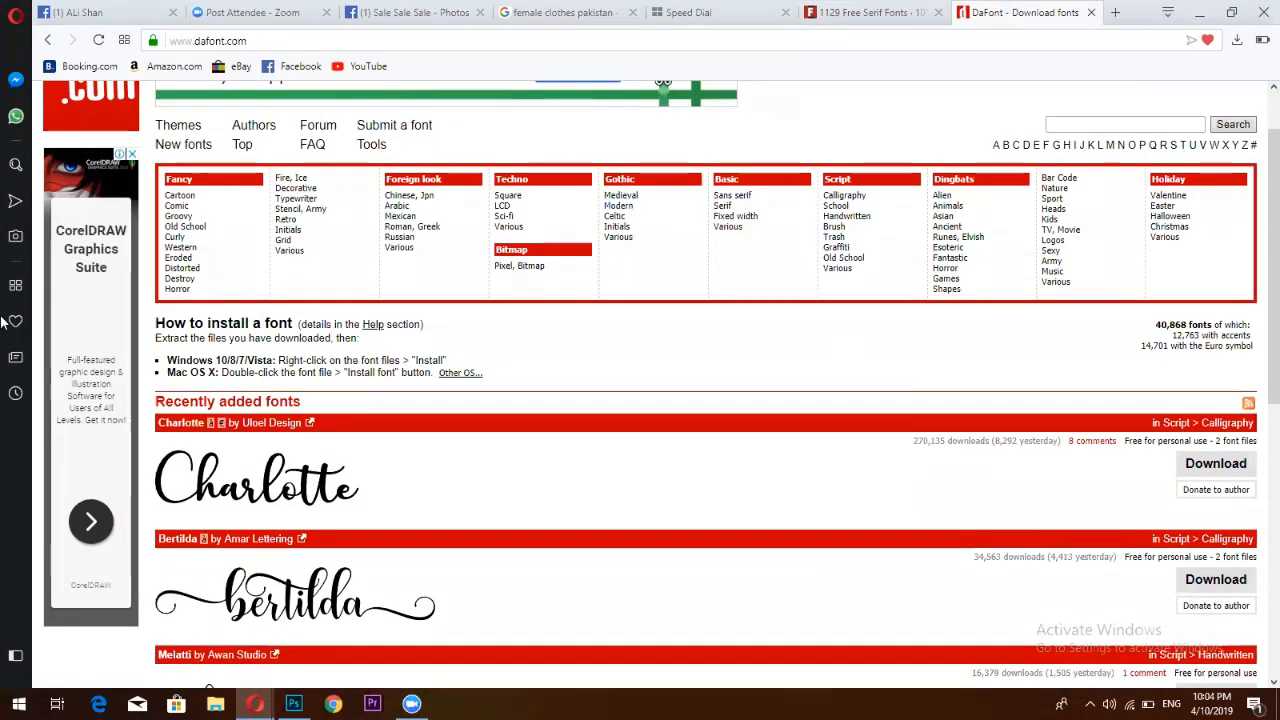
pyautogui.scroll(-3, 824, 342)
pyautogui.scroll(3, 853, 112)
pyautogui.scroll(-1, 435, 263)
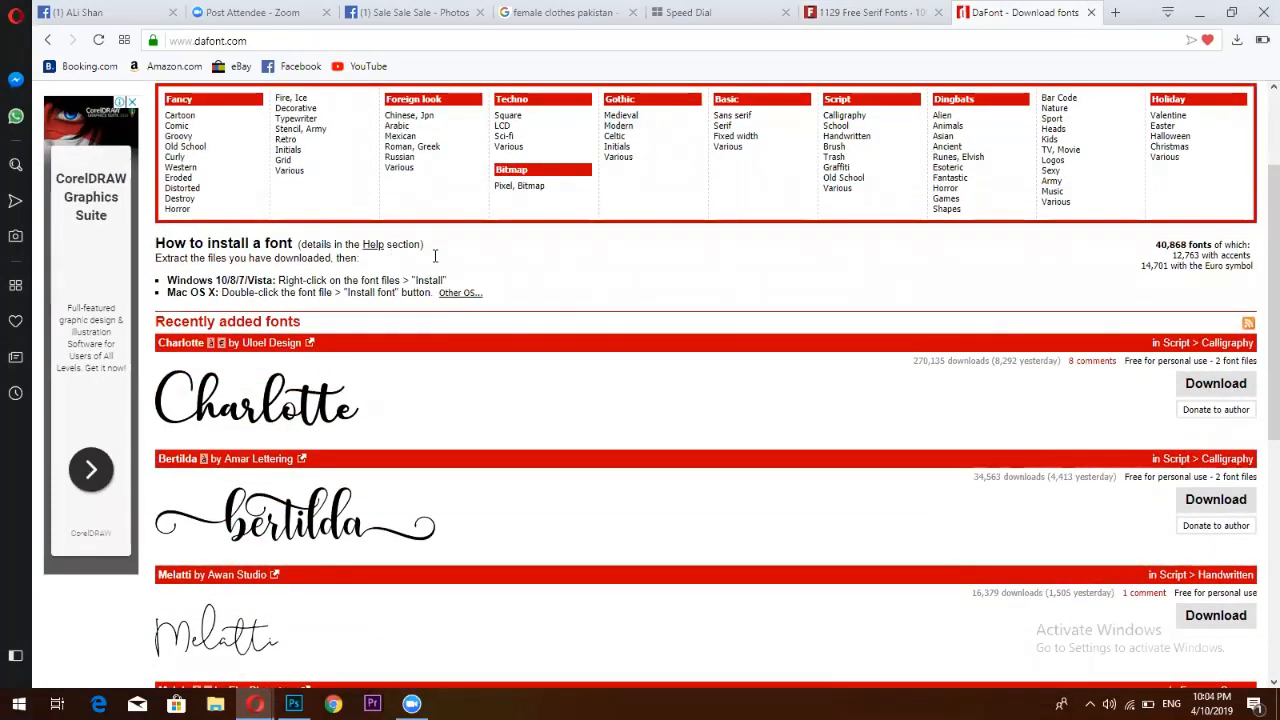
pyautogui.click(766, 128)
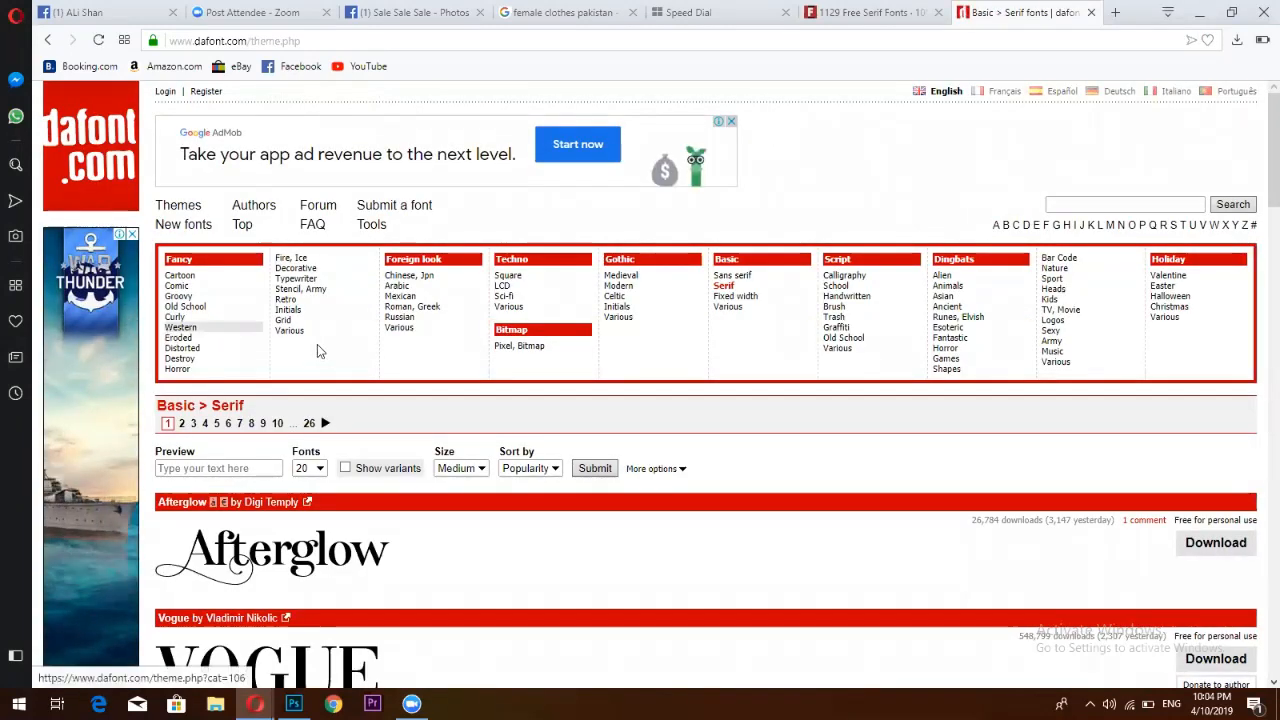
pyautogui.scroll(-3, 320, 348)
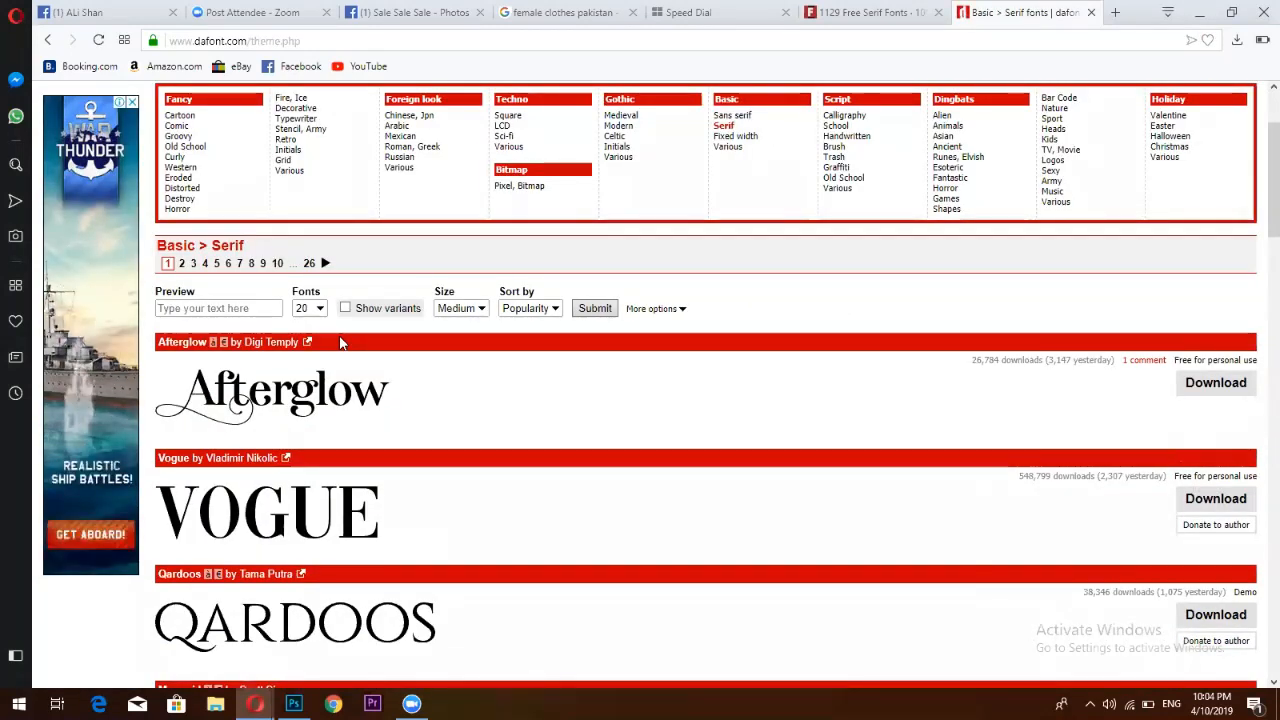
pyautogui.scroll(-3, 277, 350)
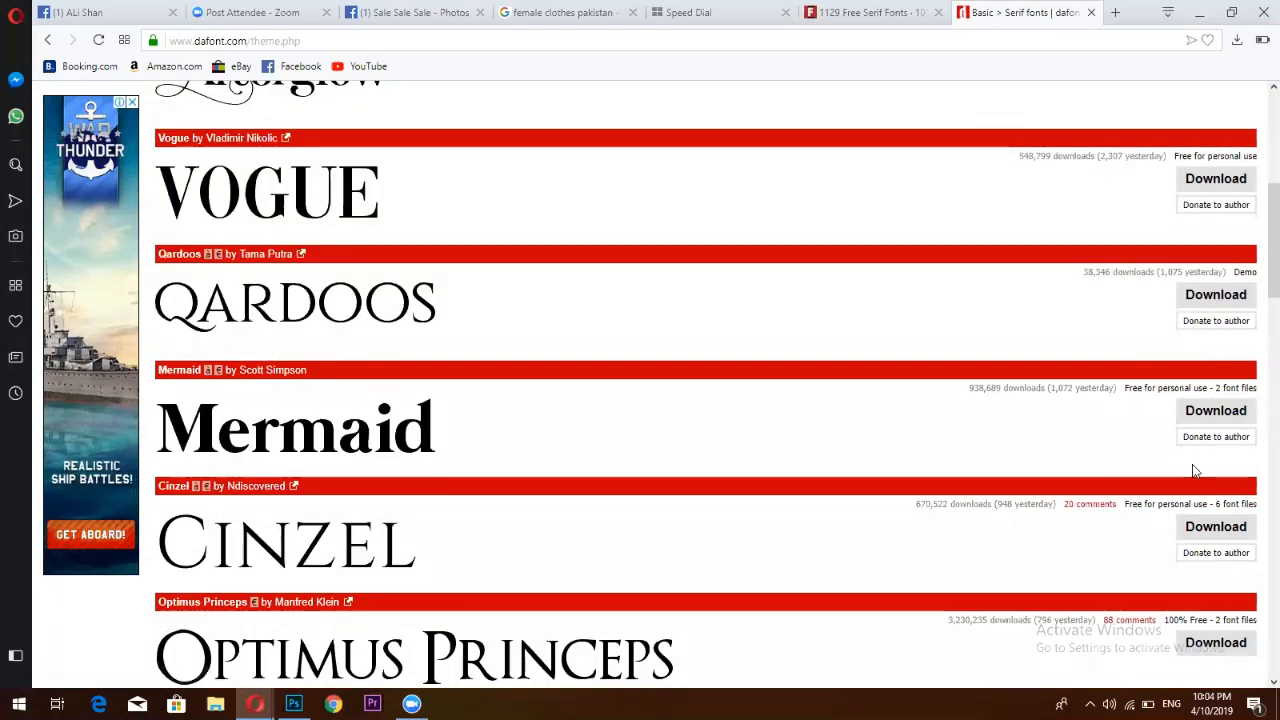
pyautogui.click(1189, 297)
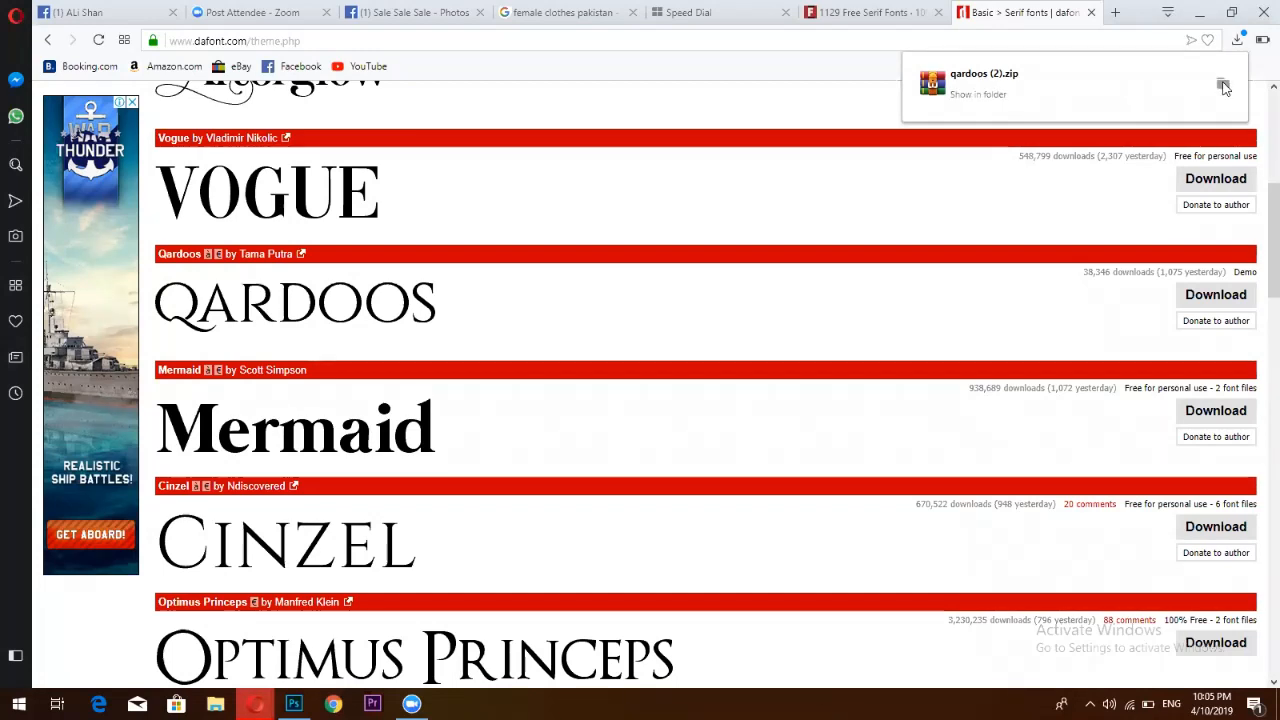
# Reveal the downloaded qardoos zip in Downloads and open it in WinRAR
pyautogui.click(1223, 86)
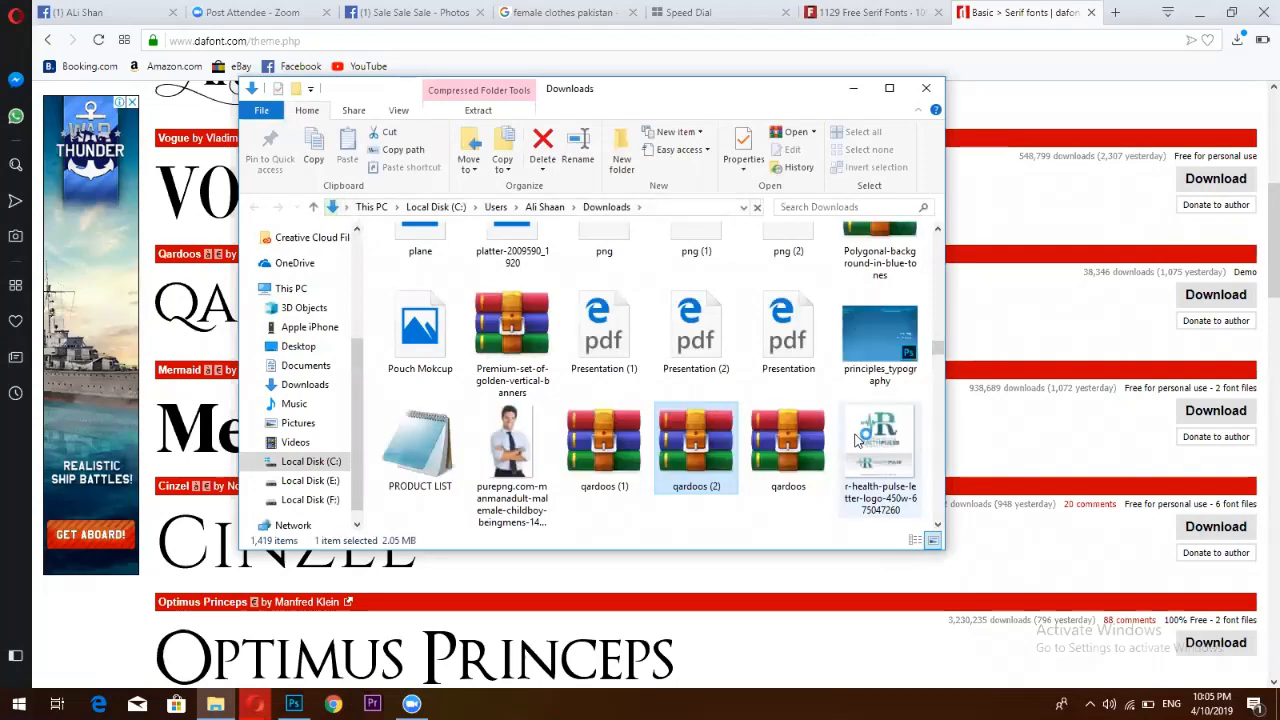
pyautogui.click(813, 428)
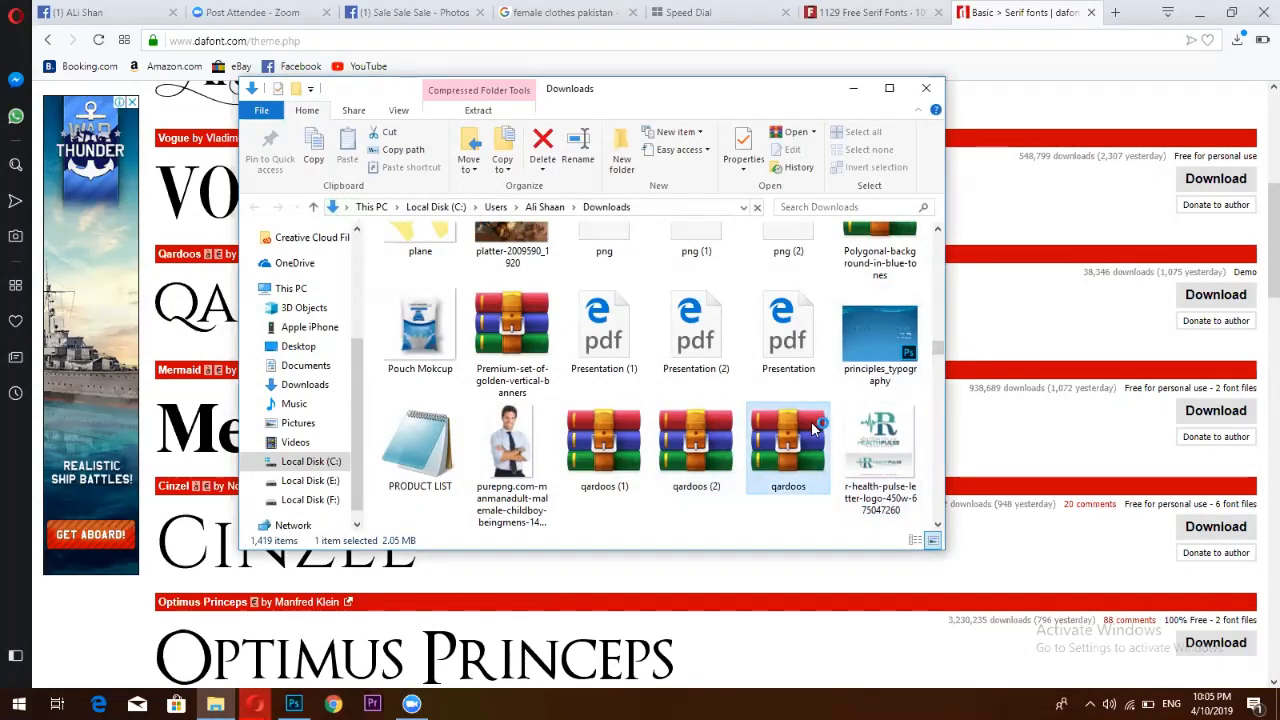
pyautogui.doubleClick(813, 428)
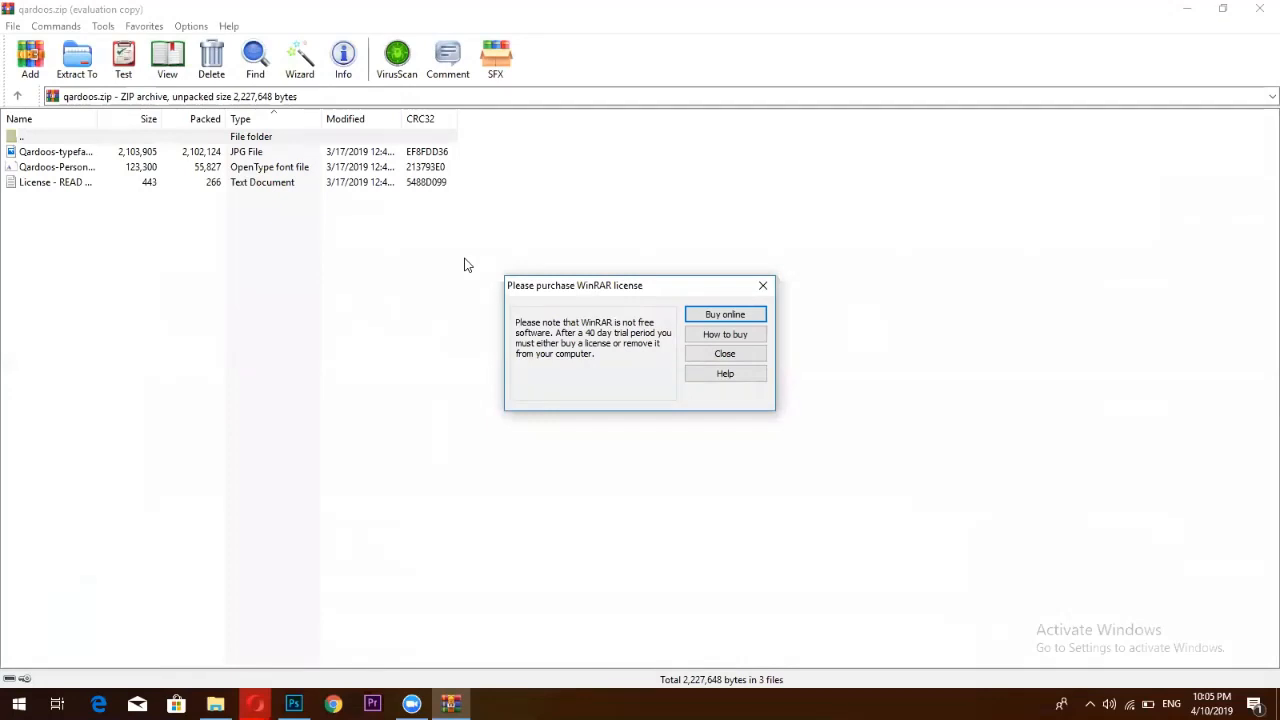
# Install the Qardoos Personal Use Regular .otf over the existing copy, then return to Photoshop
pyautogui.click(763, 286)
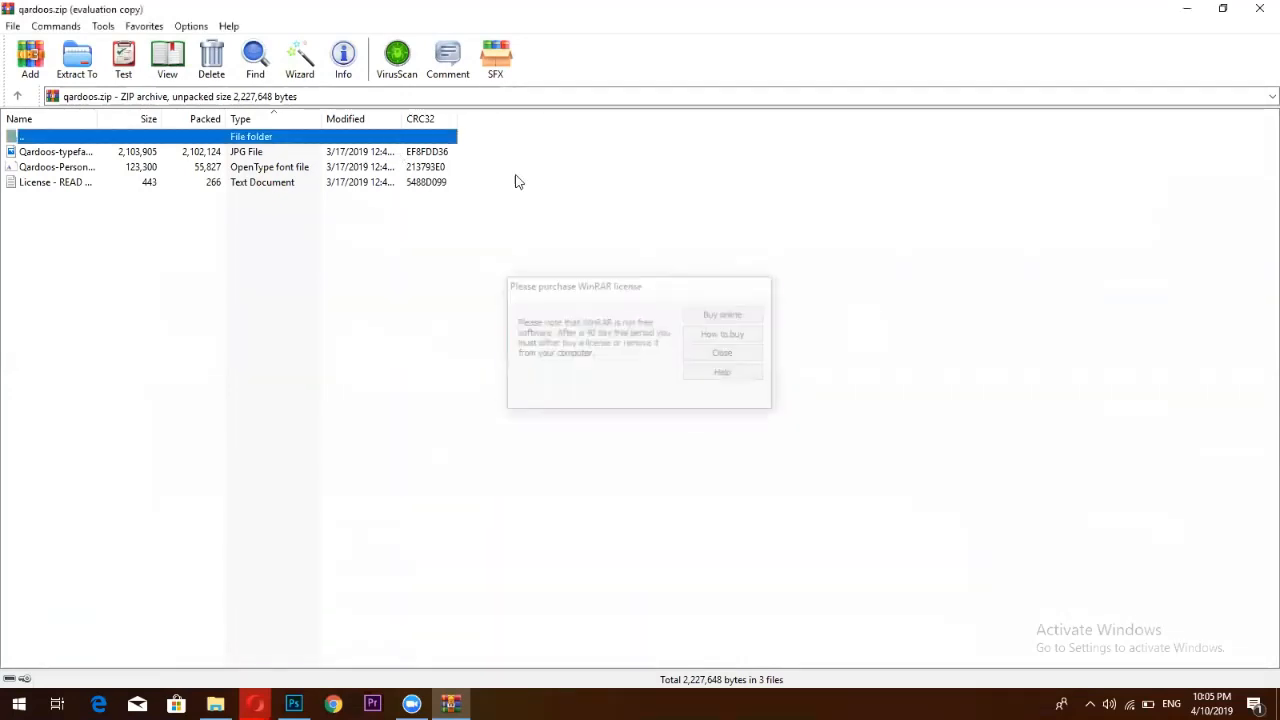
pyautogui.click(400, 168)
pyautogui.doubleClick(400, 168)
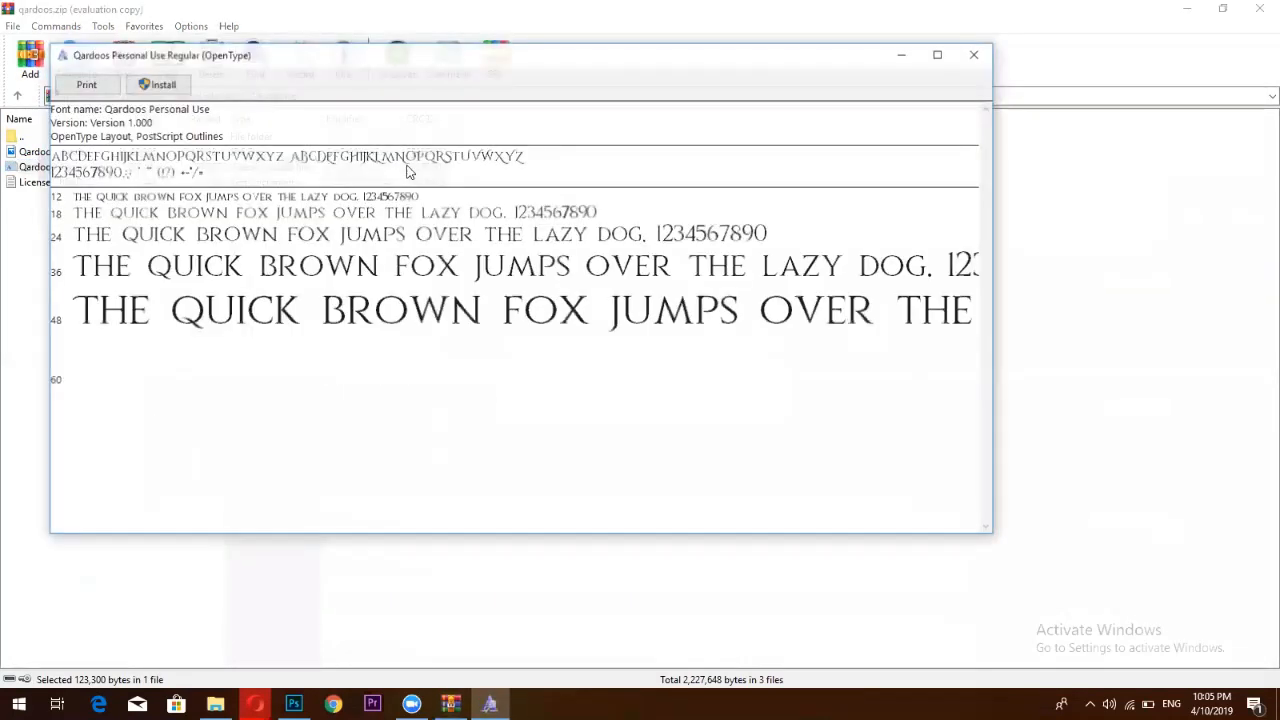
pyautogui.click(160, 84)
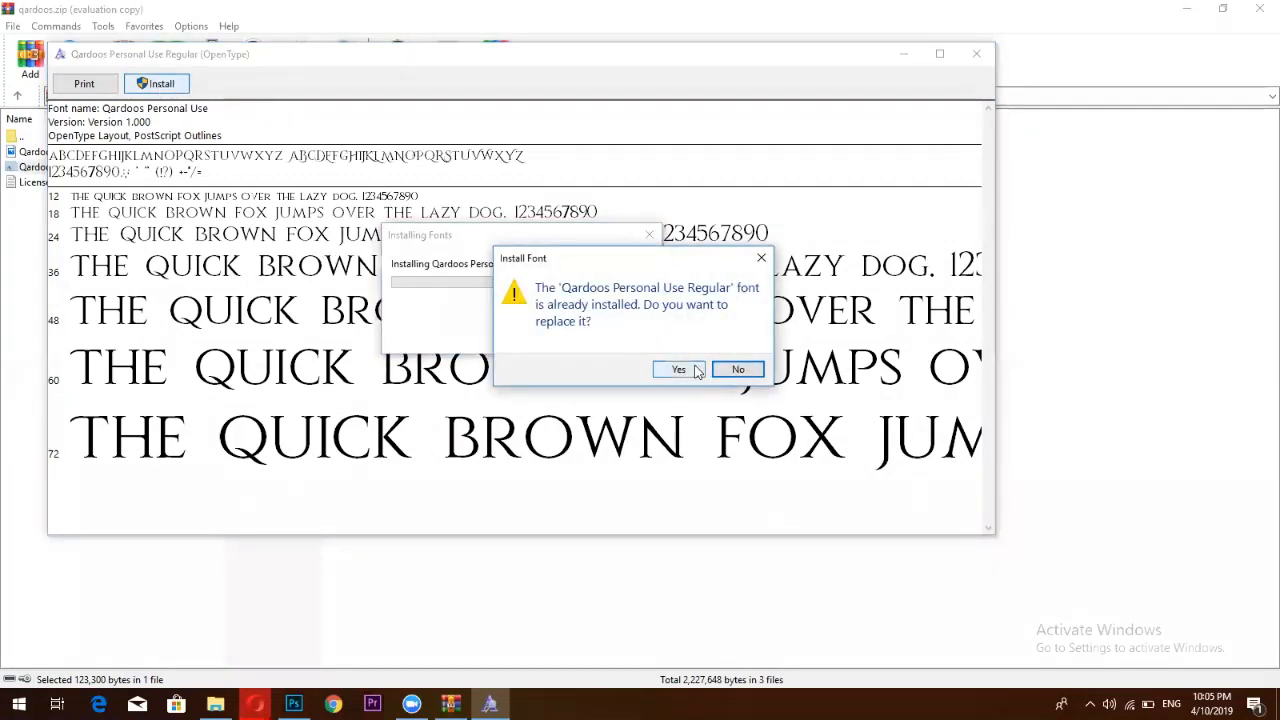
pyautogui.click(678, 369)
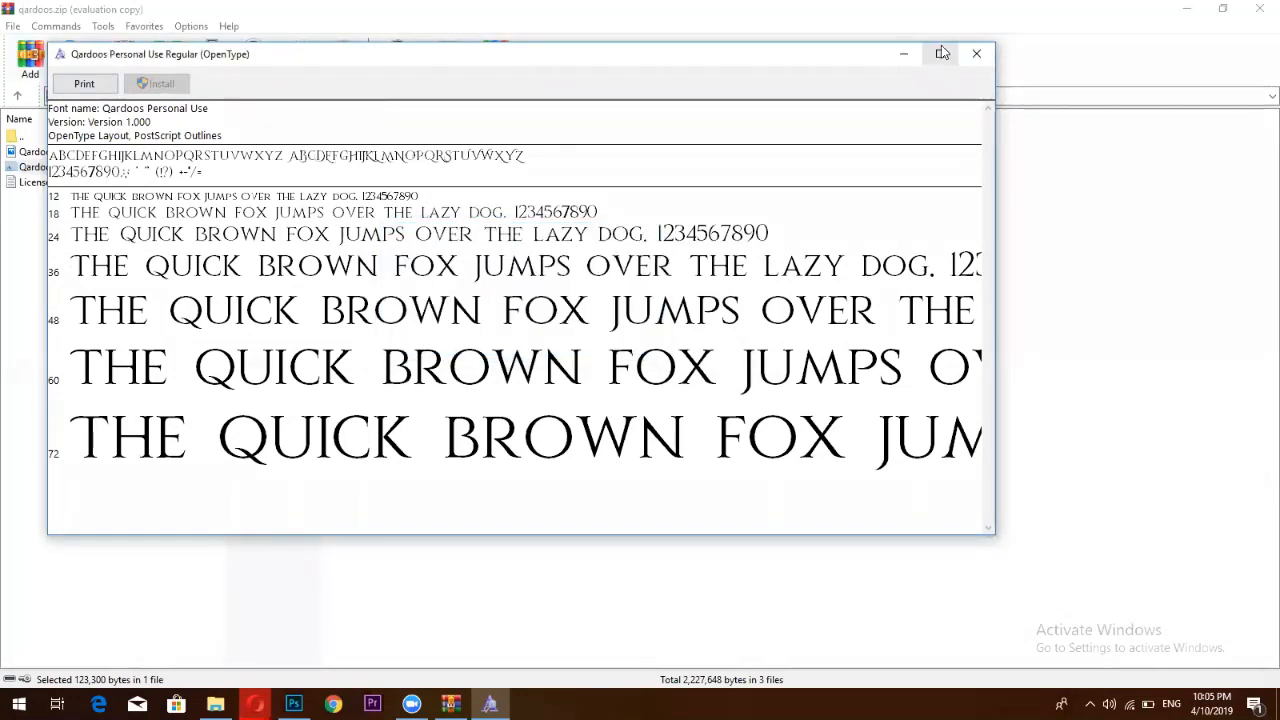
pyautogui.click(977, 53)
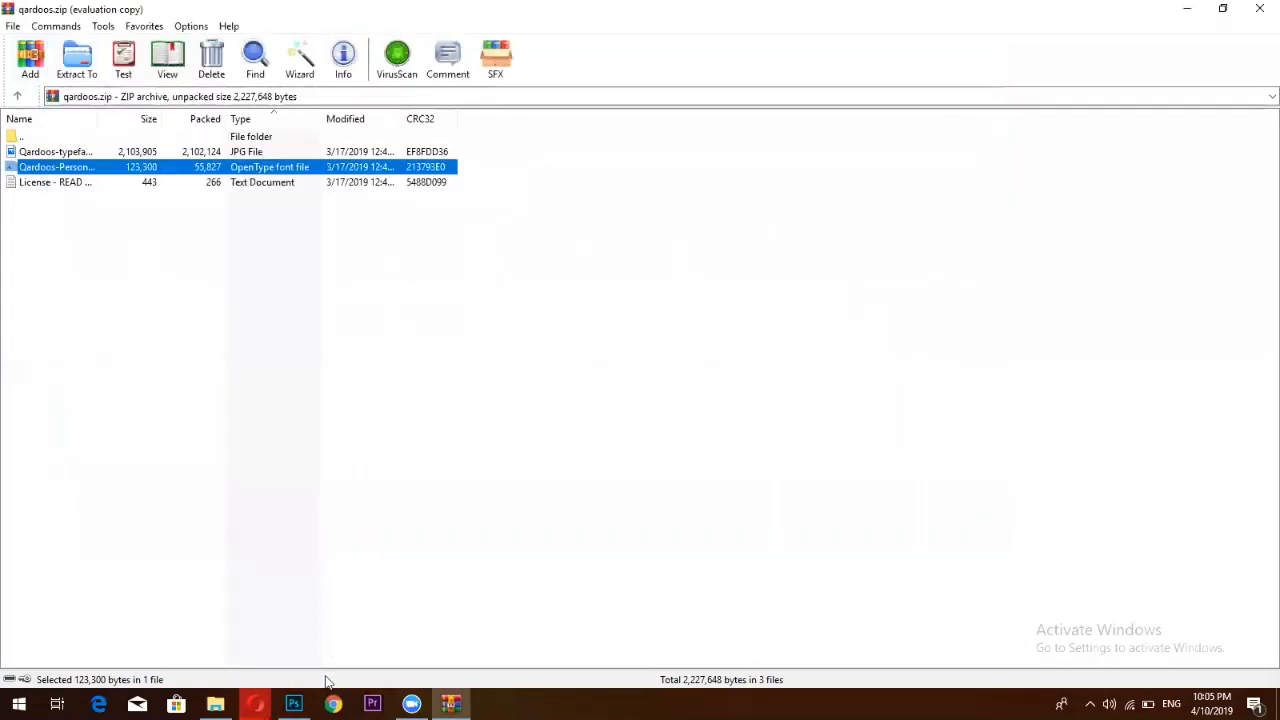
pyautogui.click(293, 704)
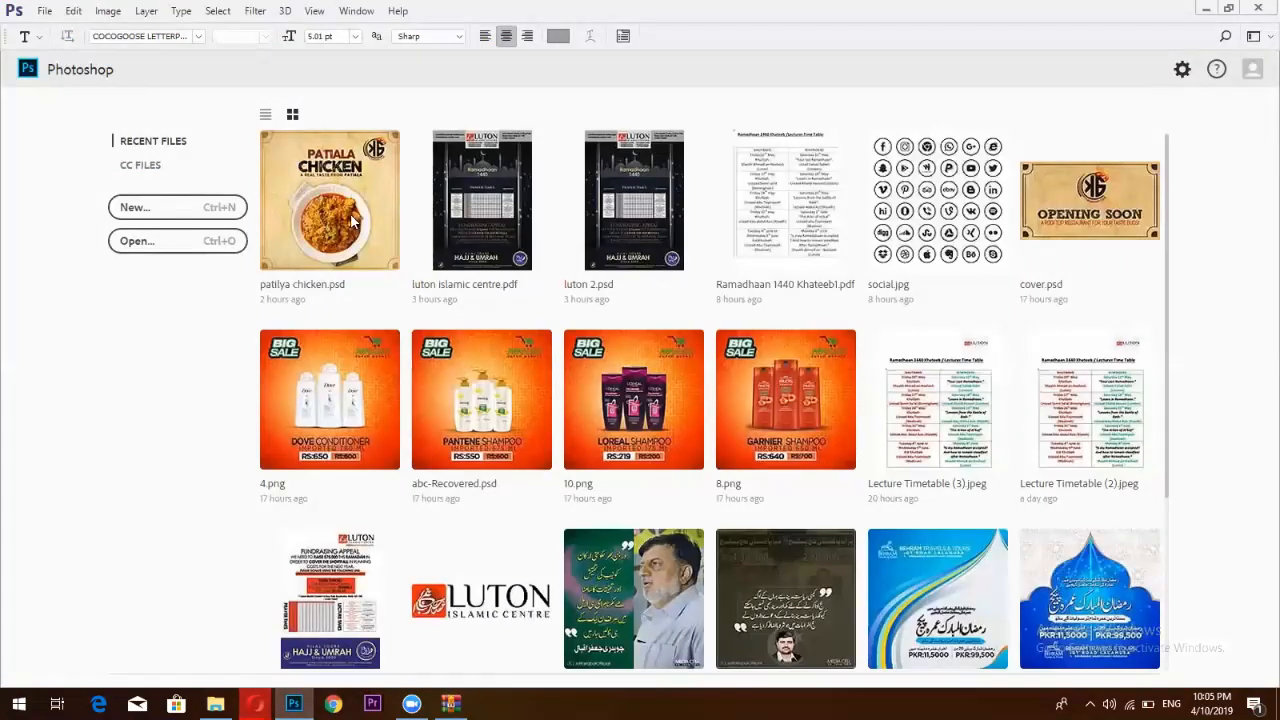
# Open patilya chicken.psd and begin editing the CHICKEN headline's font family
pyautogui.click(321, 209)
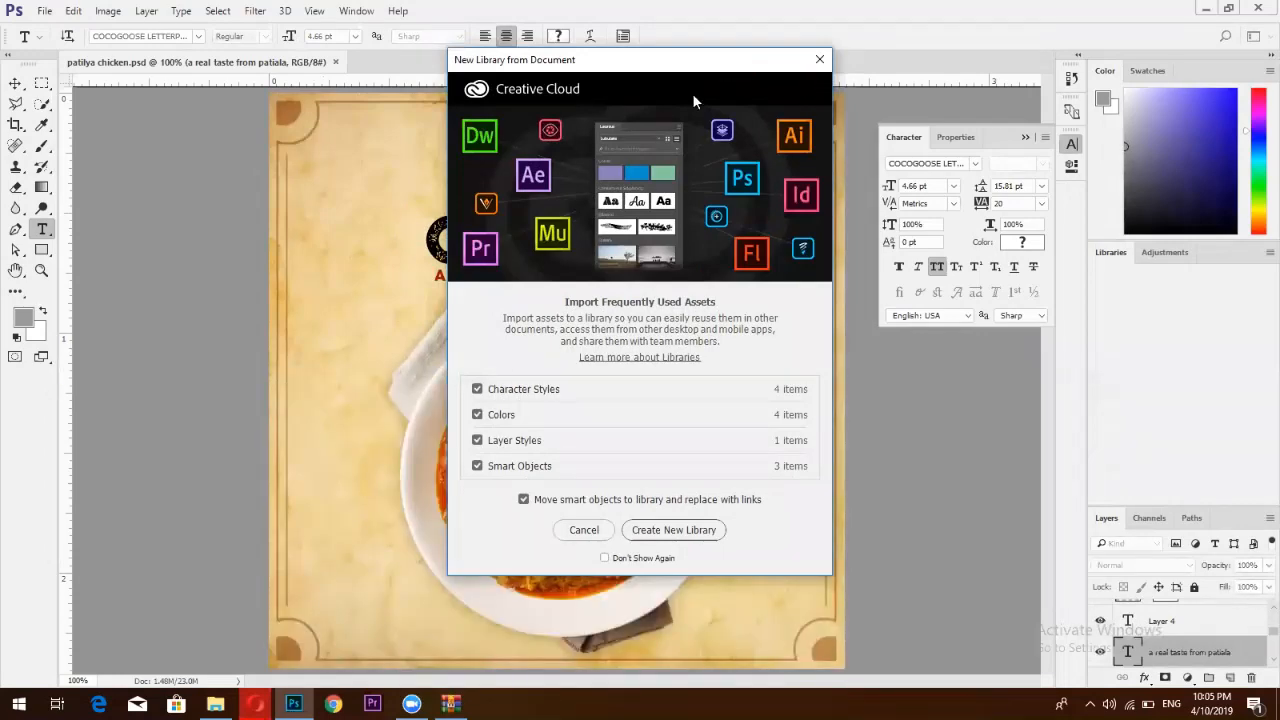
pyautogui.click(819, 59)
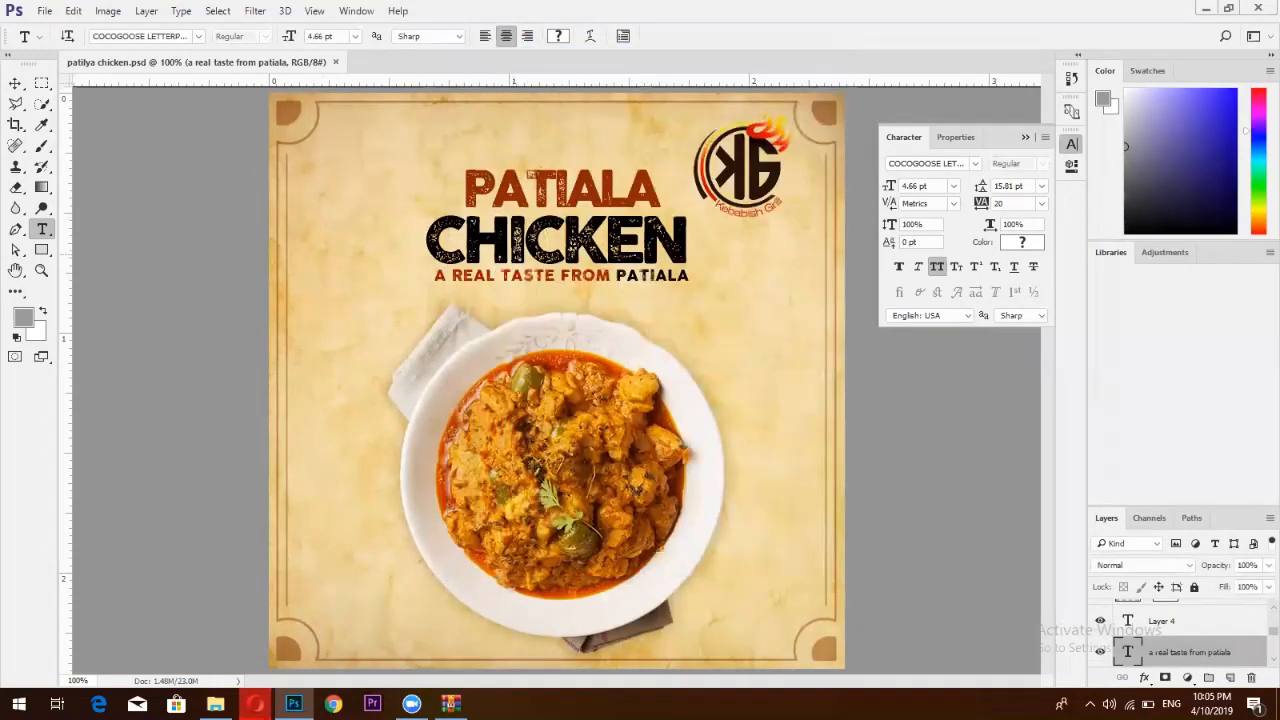
pyautogui.doubleClick(504, 240)
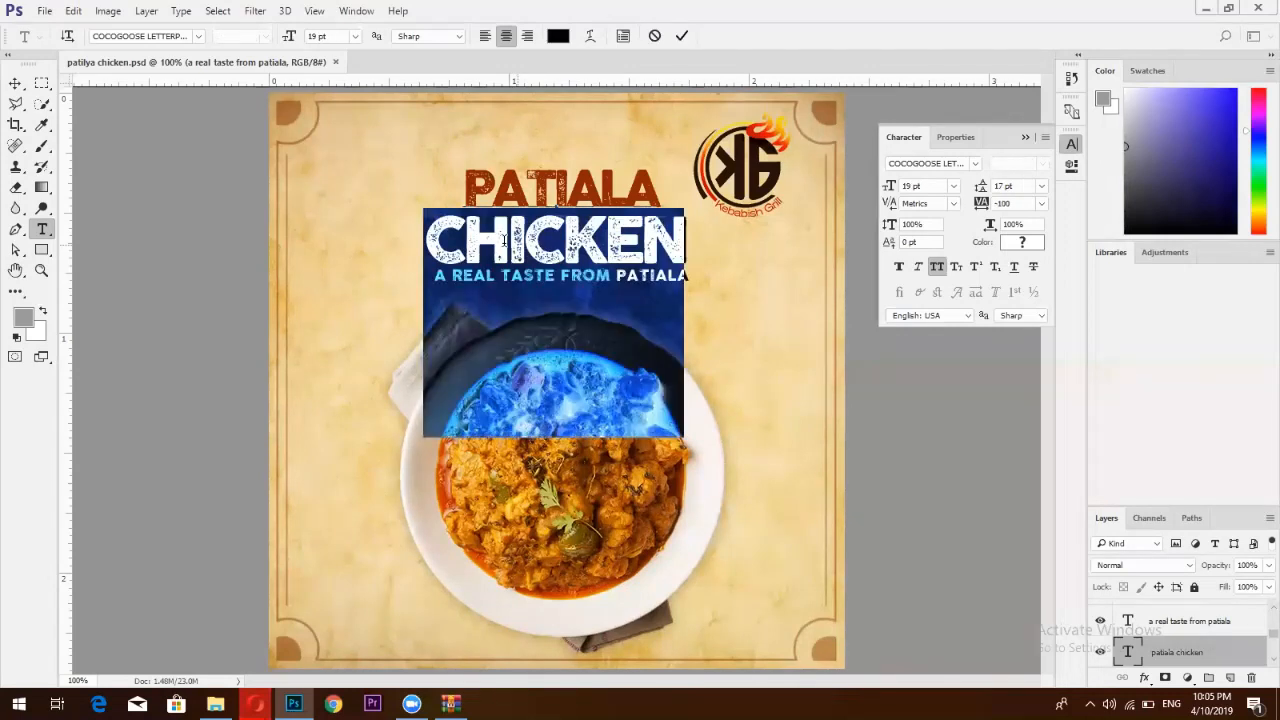
pyautogui.click(966, 163)
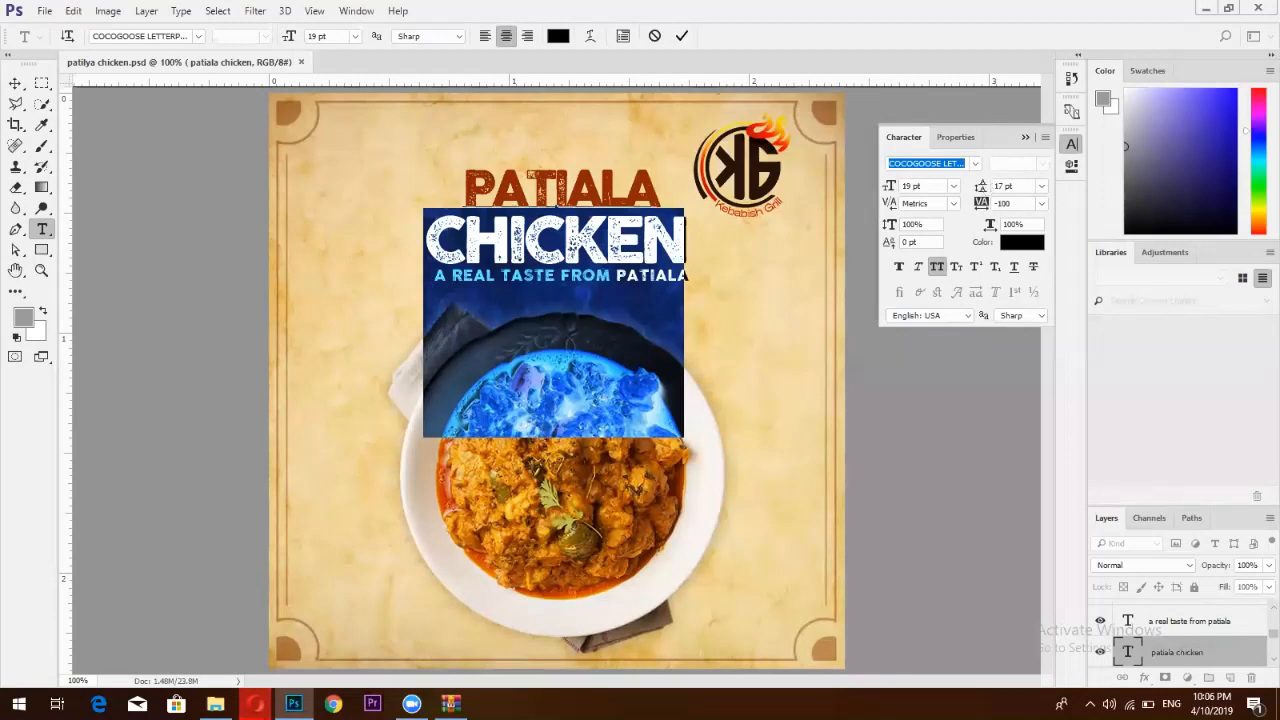
# Set CHICKEN in Qardoos Personal Use at 42 pt with All Caps off, then switch to the DaFont page
pyautogui.write('qa')
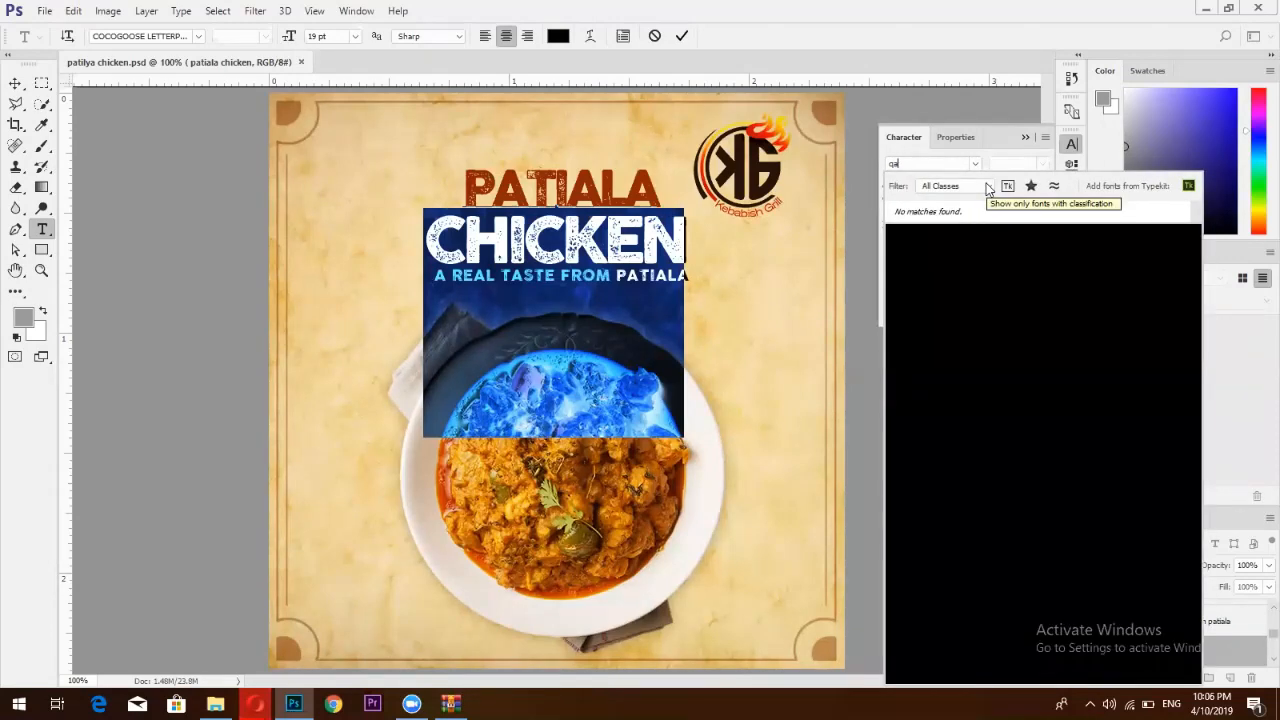
pyautogui.write('r')
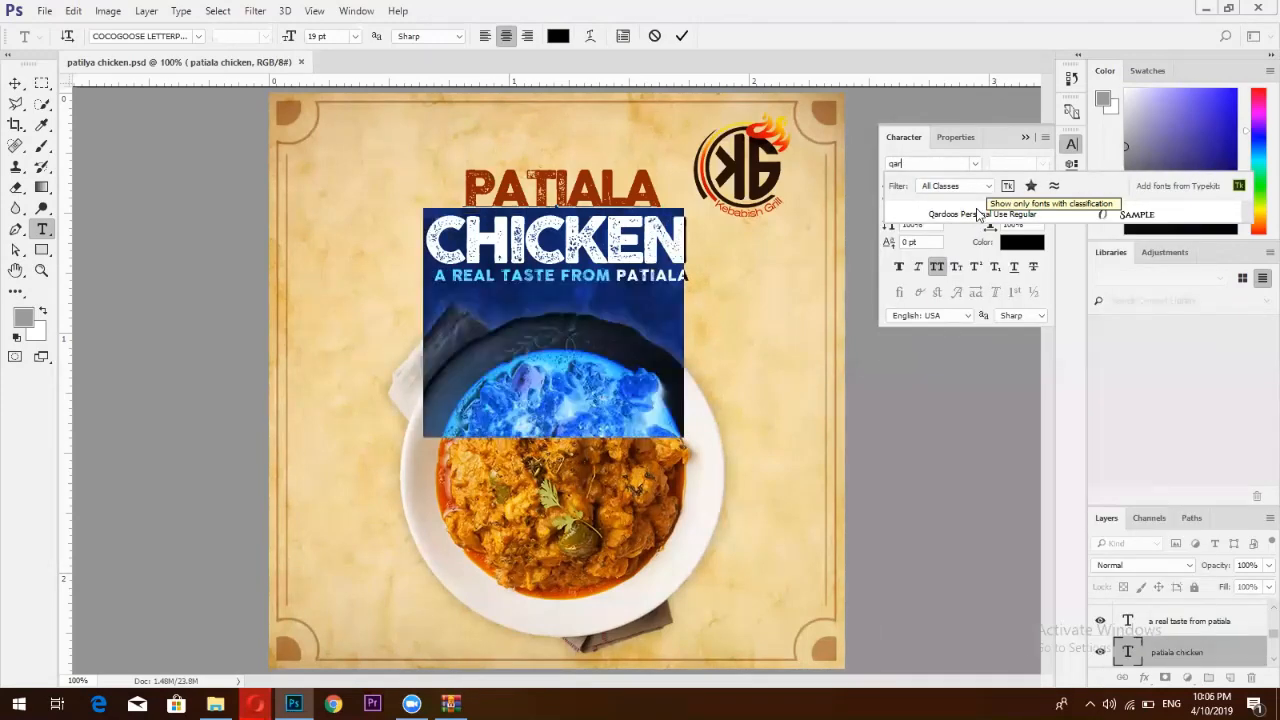
pyautogui.click(977, 216)
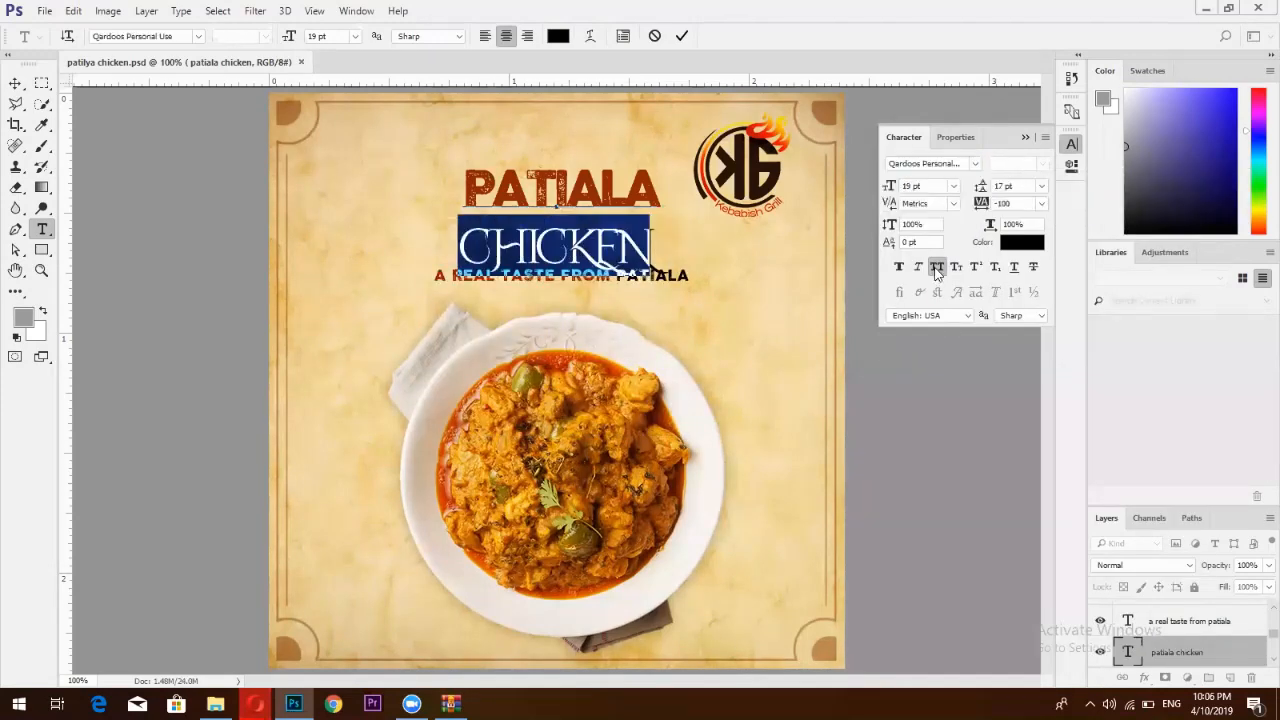
pyautogui.click(937, 267)
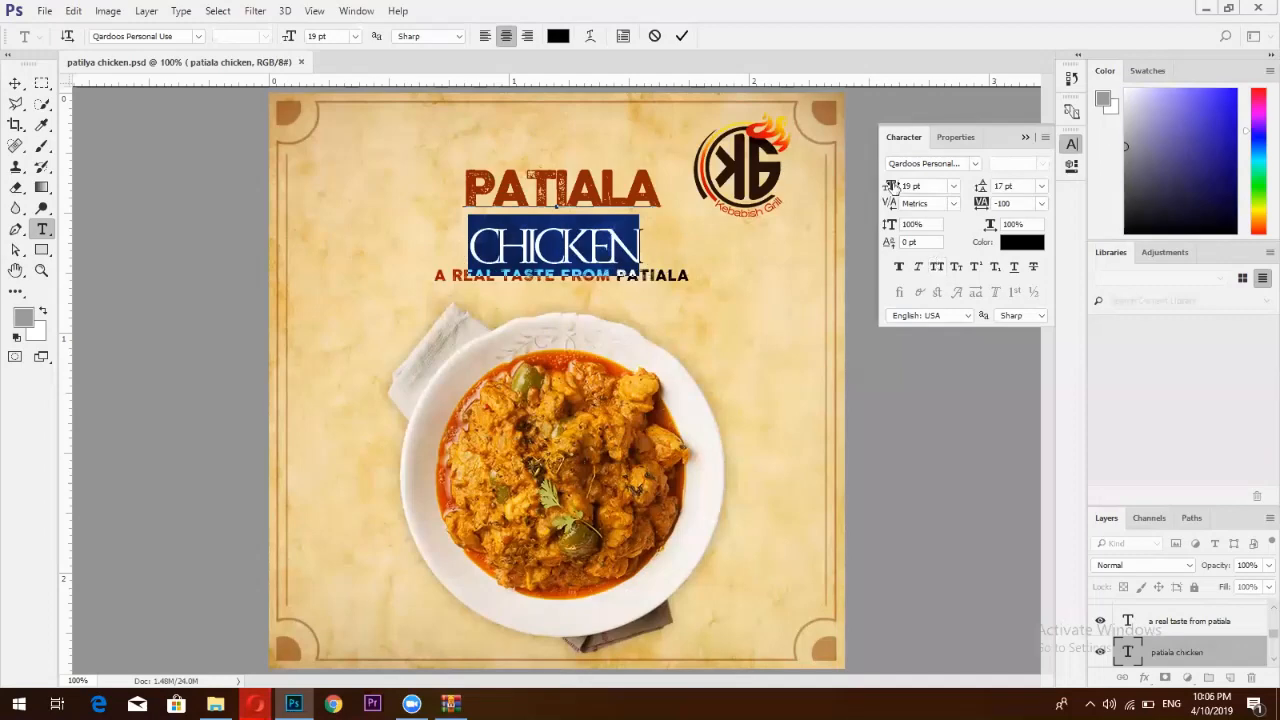
pyautogui.doubleClick(910, 186)
pyautogui.write('42')
pyautogui.press('Return')
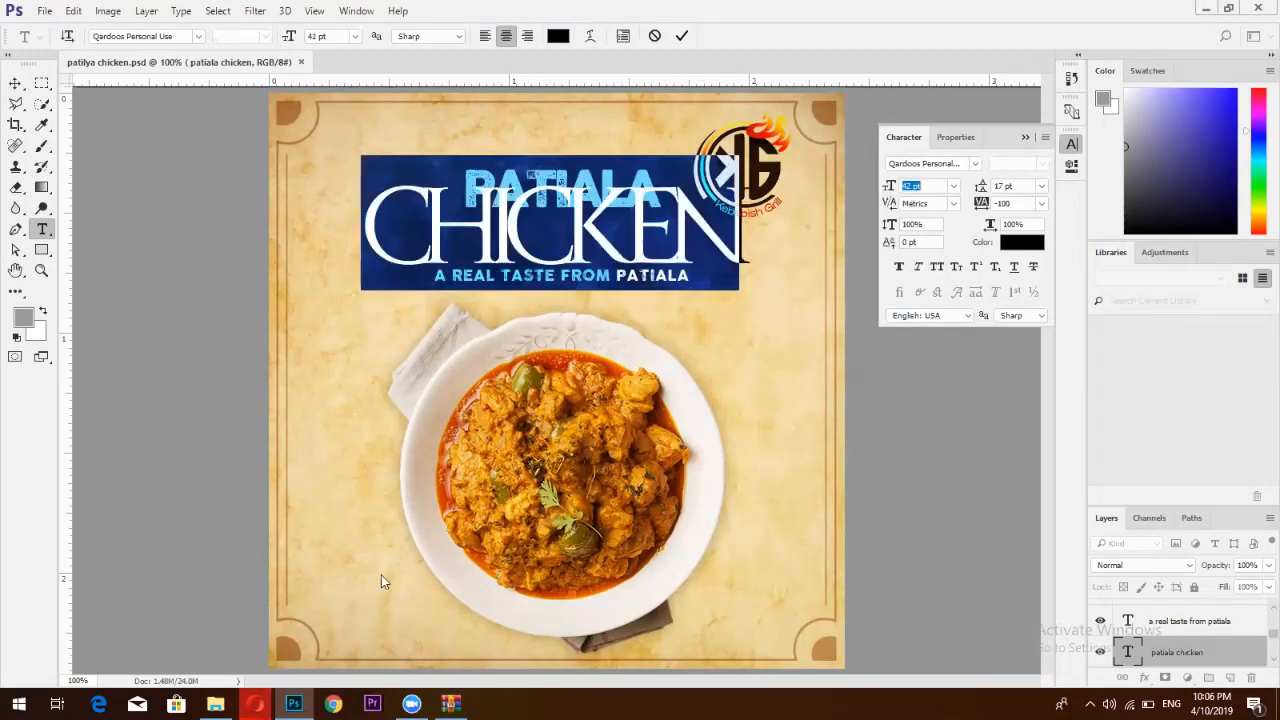
pyautogui.click(255, 704)
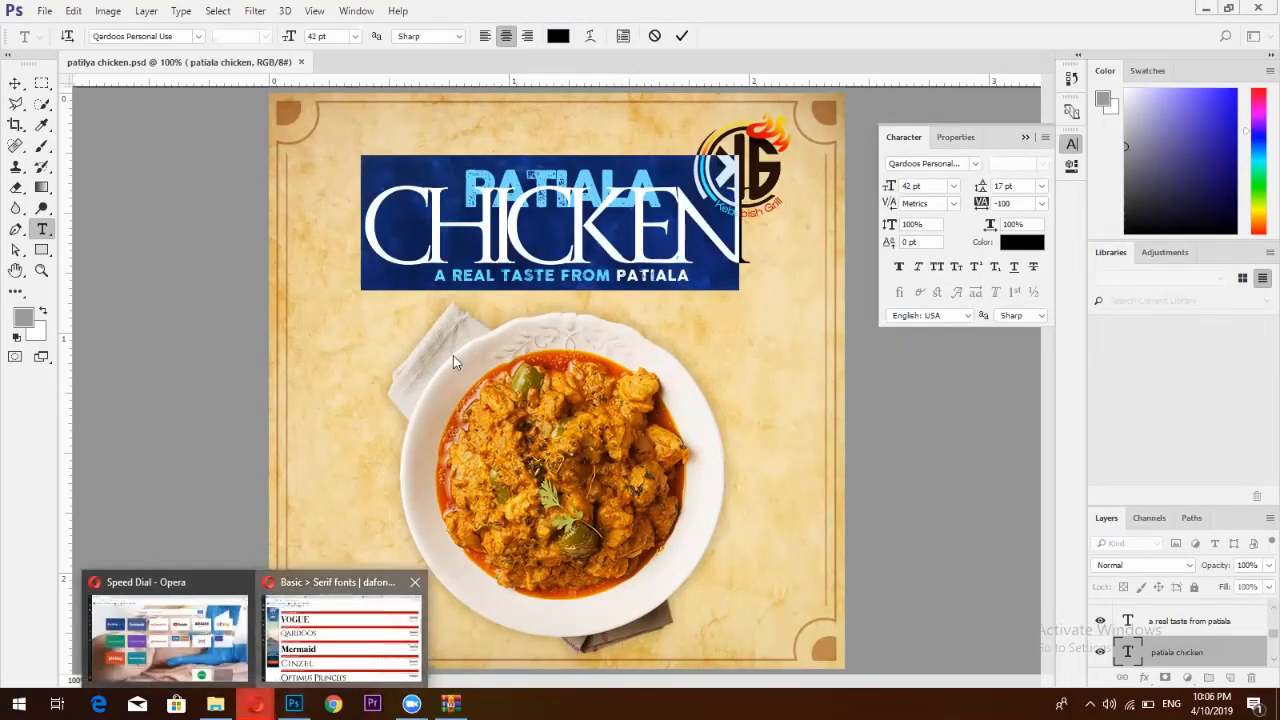
pyautogui.click(340, 635)
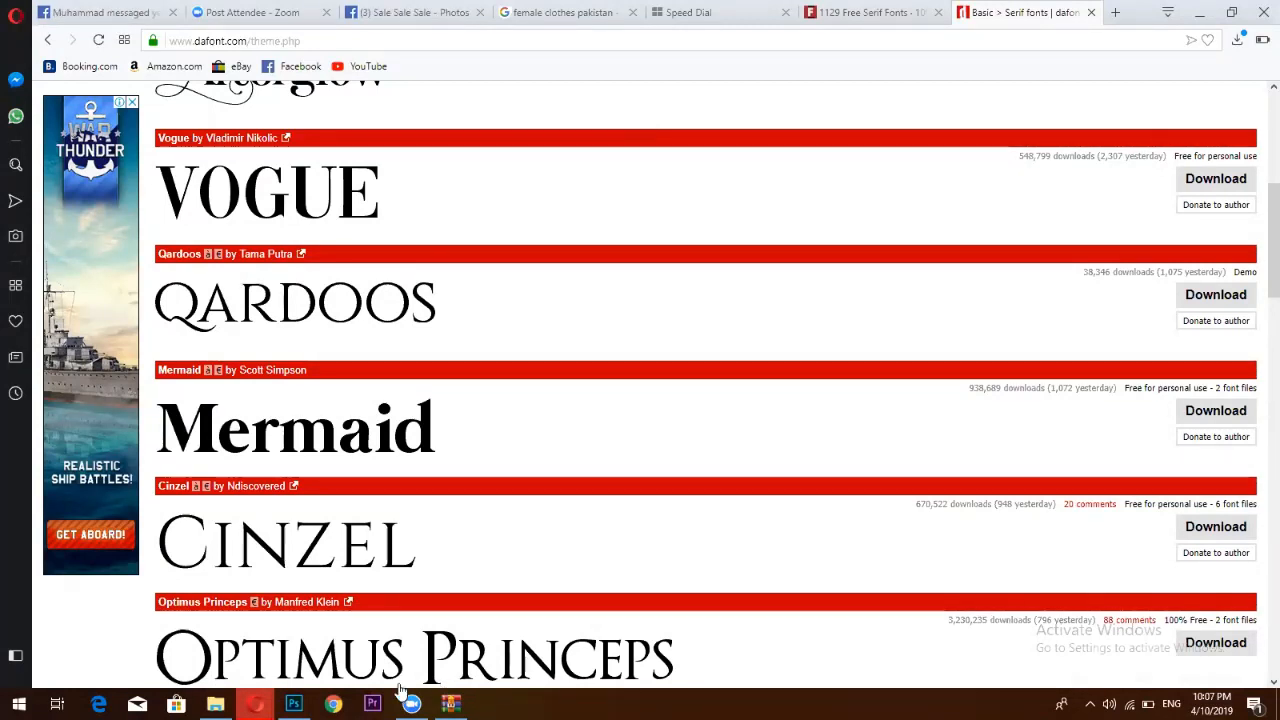
# Switch from the DaFont Serif page back to the Photoshop poster
pyautogui.click(293, 704)
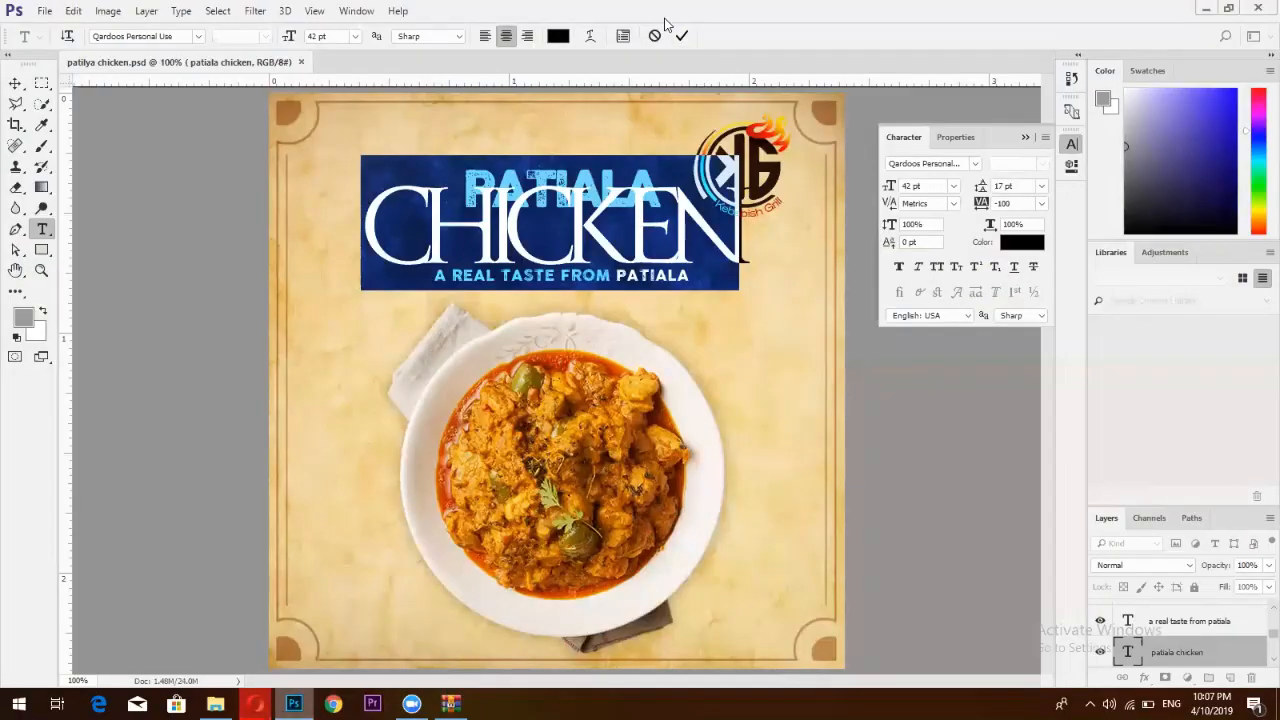
# Commit the headline edit and fully lock the Layer 1 copy layer
pyautogui.click(681, 37)
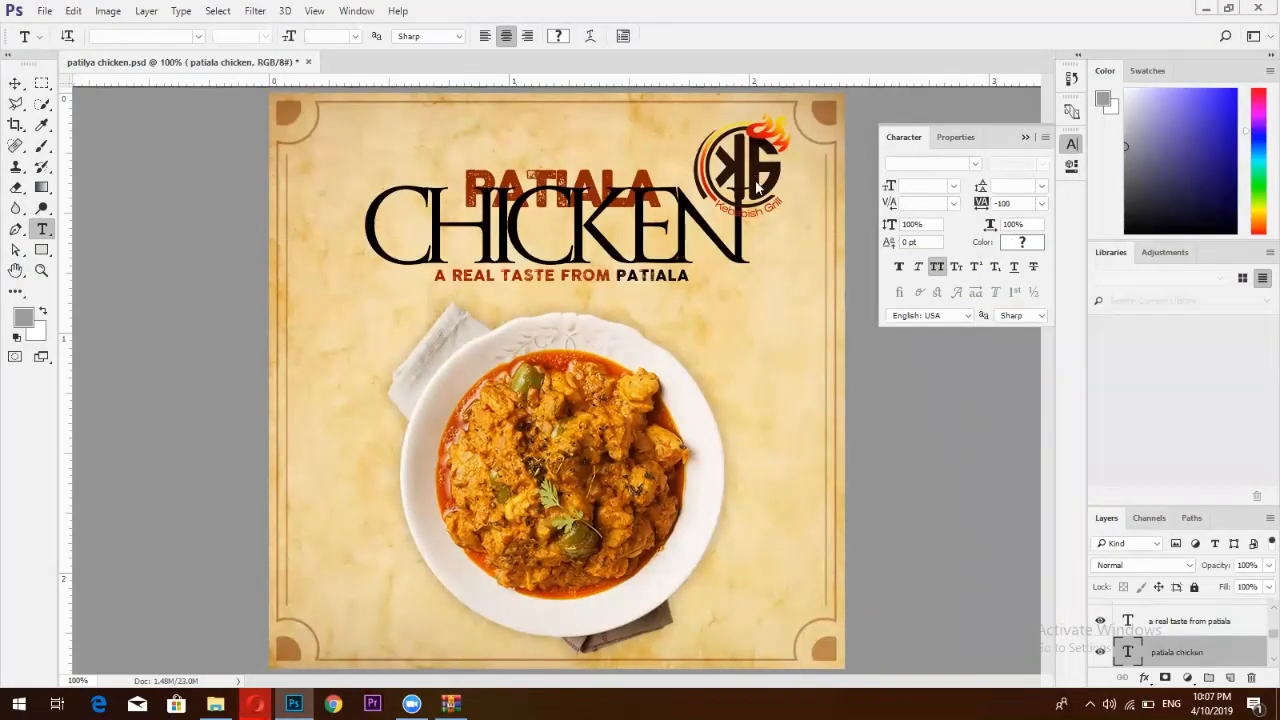
pyautogui.click(16, 84)
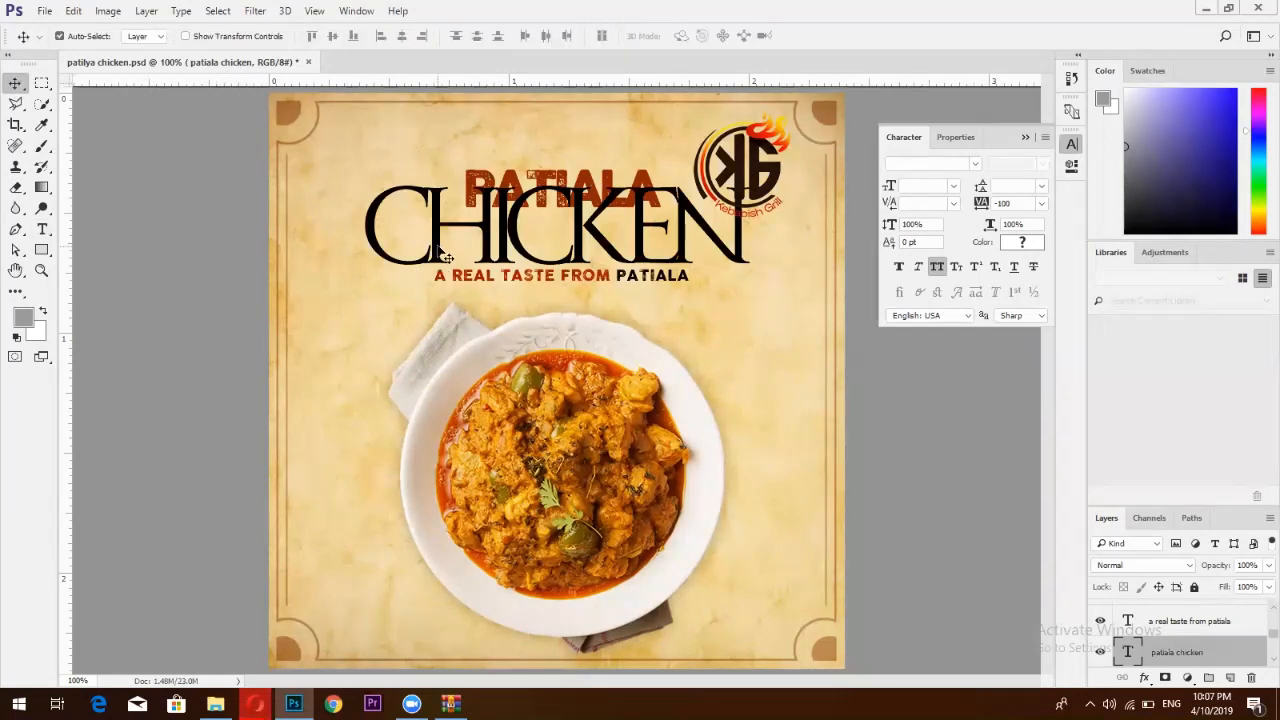
pyautogui.click(442, 250)
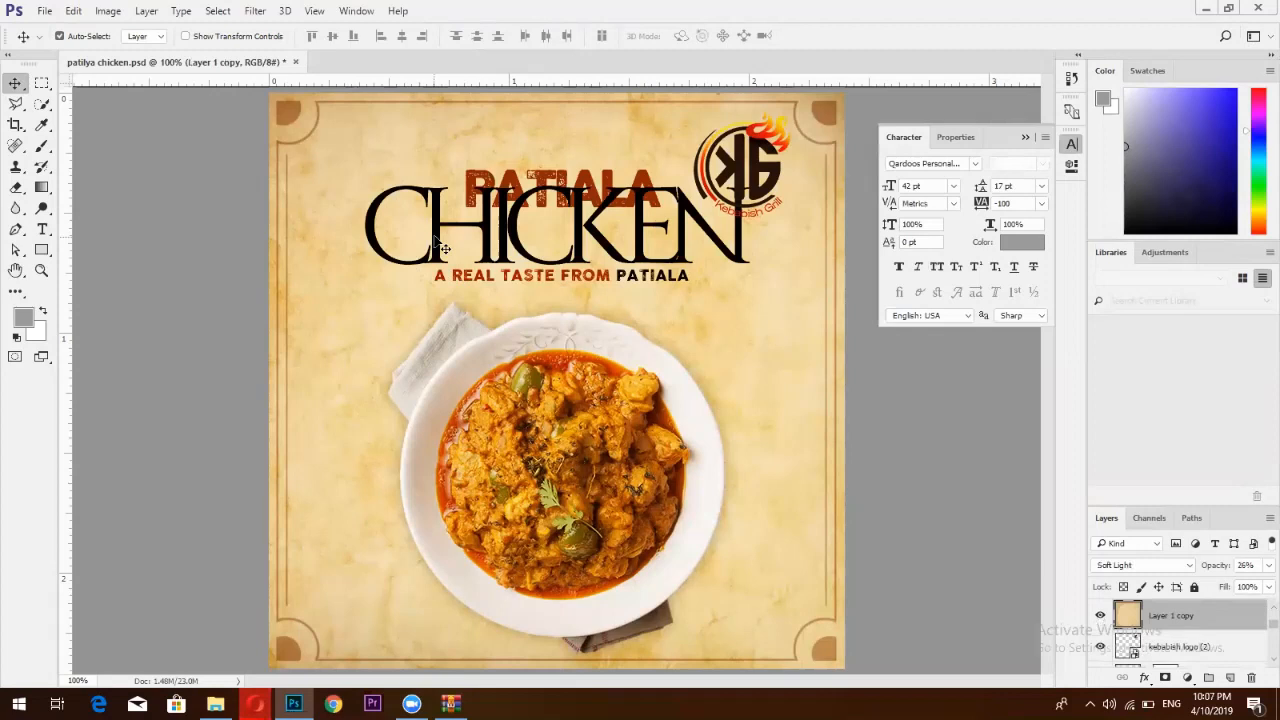
pyautogui.click(1194, 587)
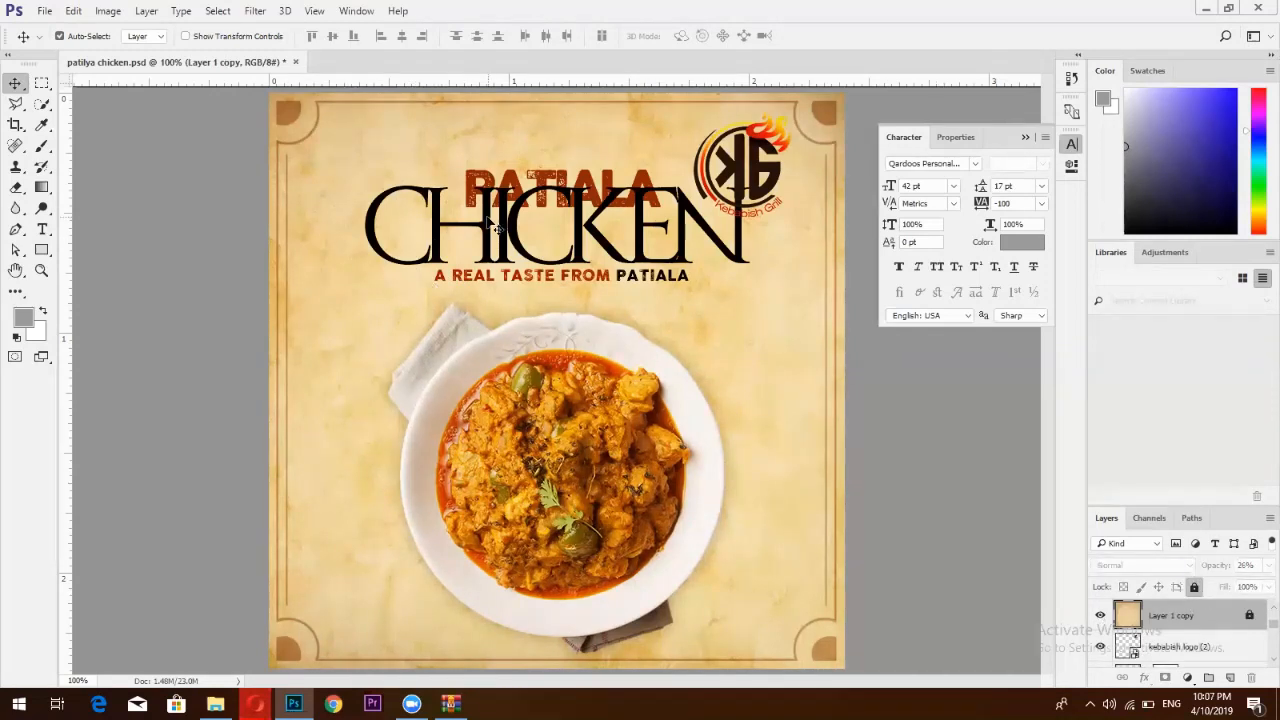
# Move the PATIALA CHICKEN title down onto the plate and raise its leading to 35 pt
pyautogui.moveTo(497, 228); pyautogui.dragTo(507, 323)
pyautogui.click(42, 230)
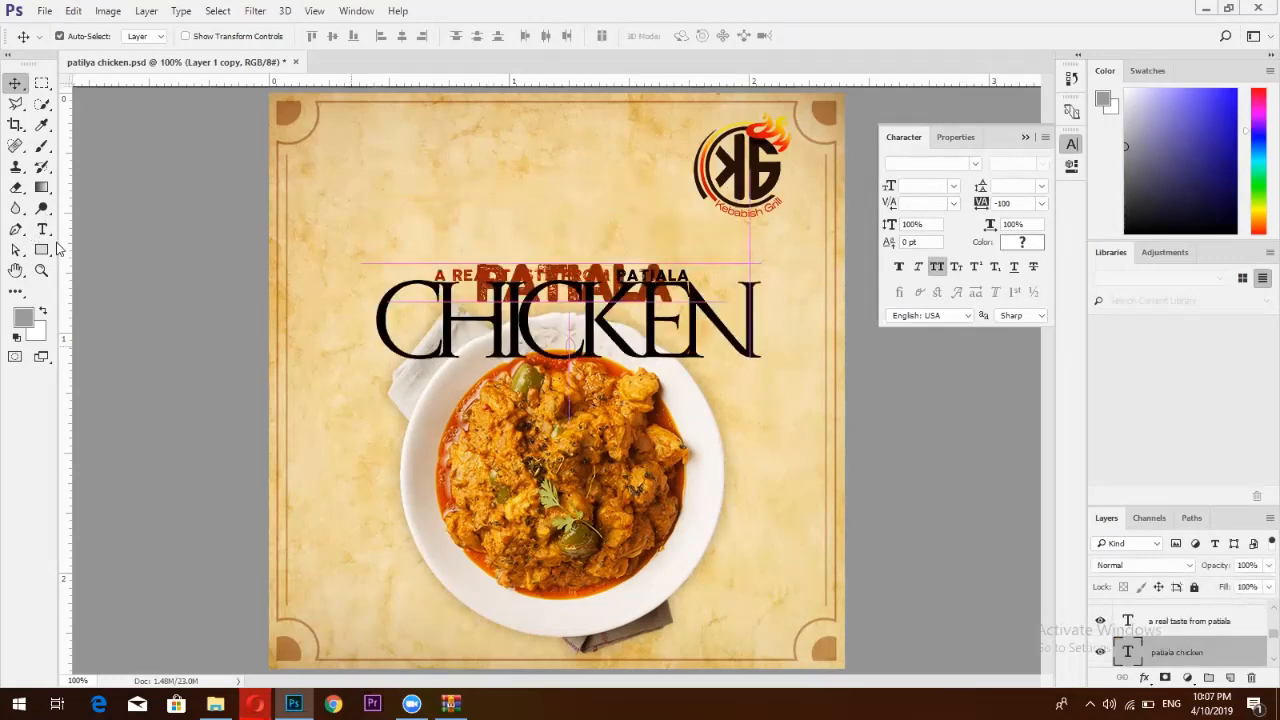
pyautogui.click(530, 335)
pyautogui.hotkey('ctrl', 'a')
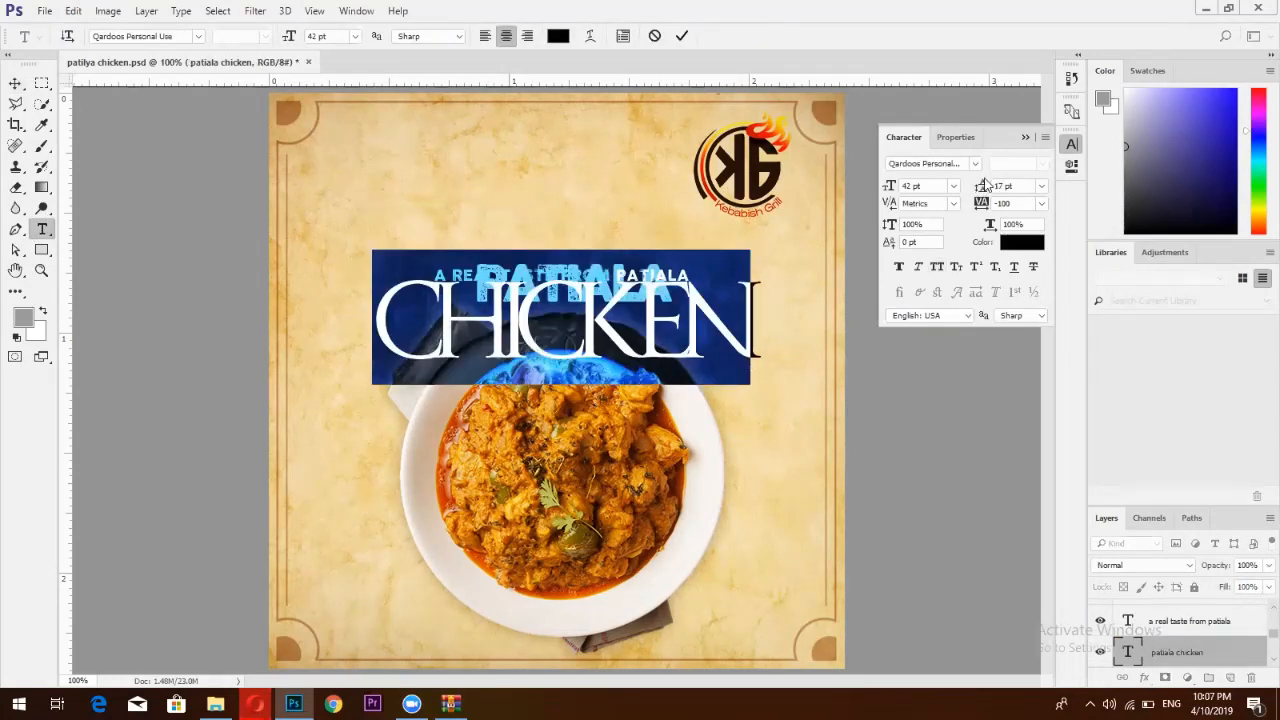
pyautogui.moveTo(983, 187); pyautogui.dragTo(1003, 187)
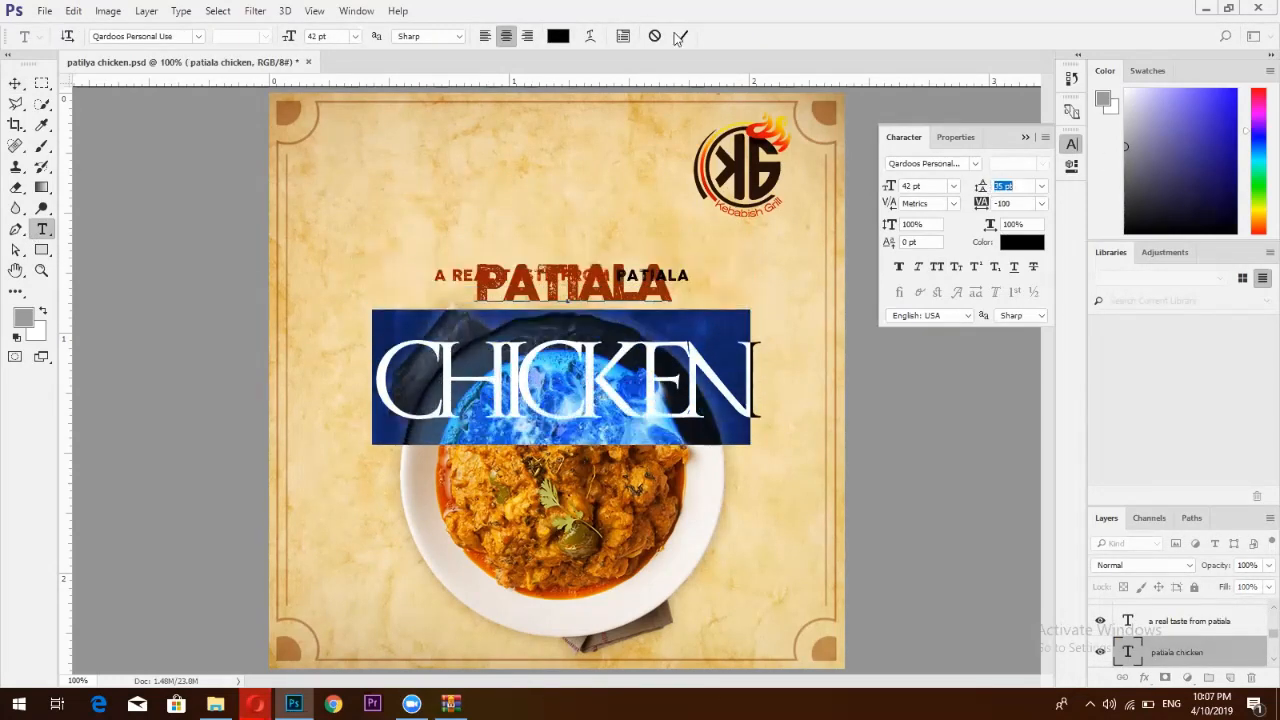
pyautogui.click(1168, 665)
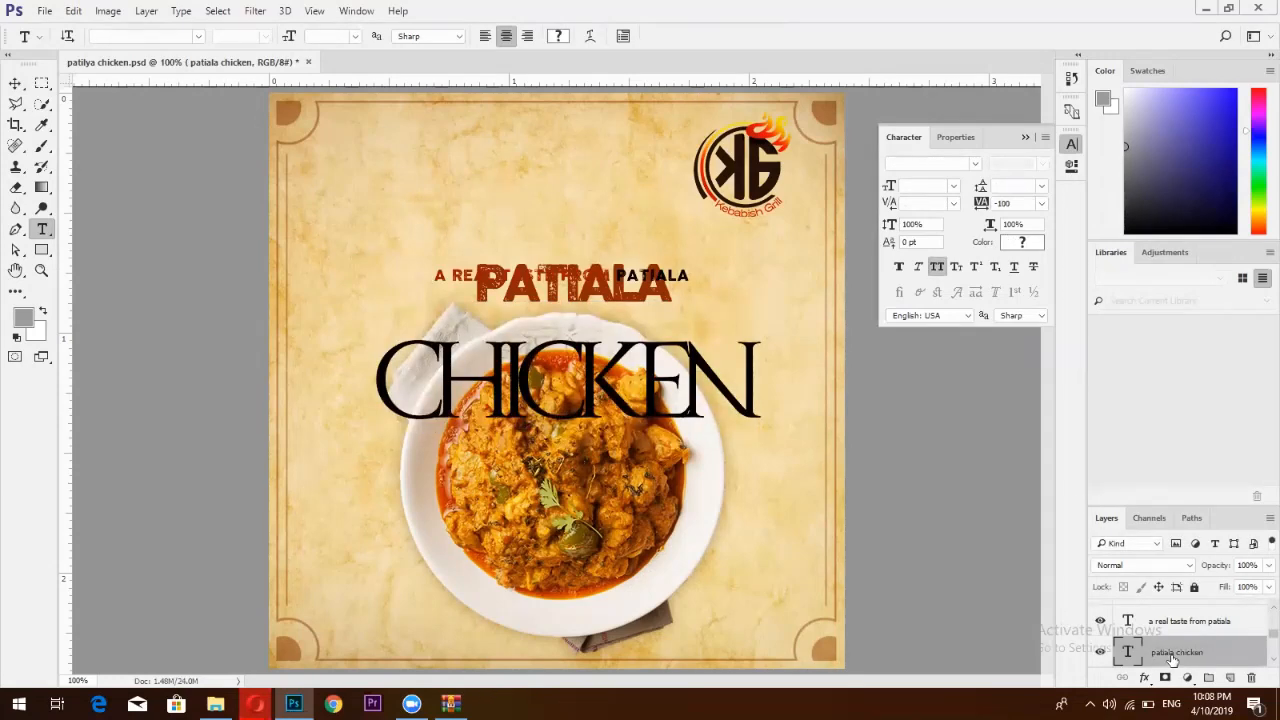
# Open Blending Options for the patiala chicken text layer from its context menu
pyautogui.rightClick(1174, 660)
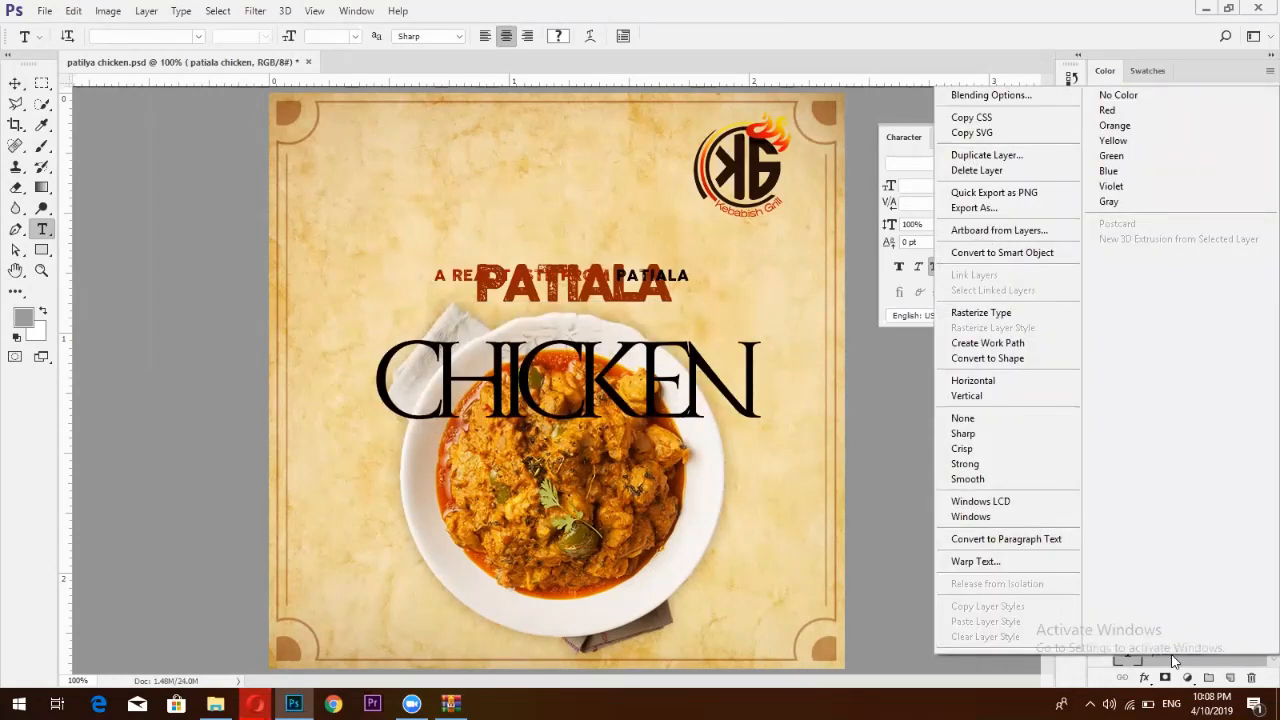
pyautogui.click(1003, 97)
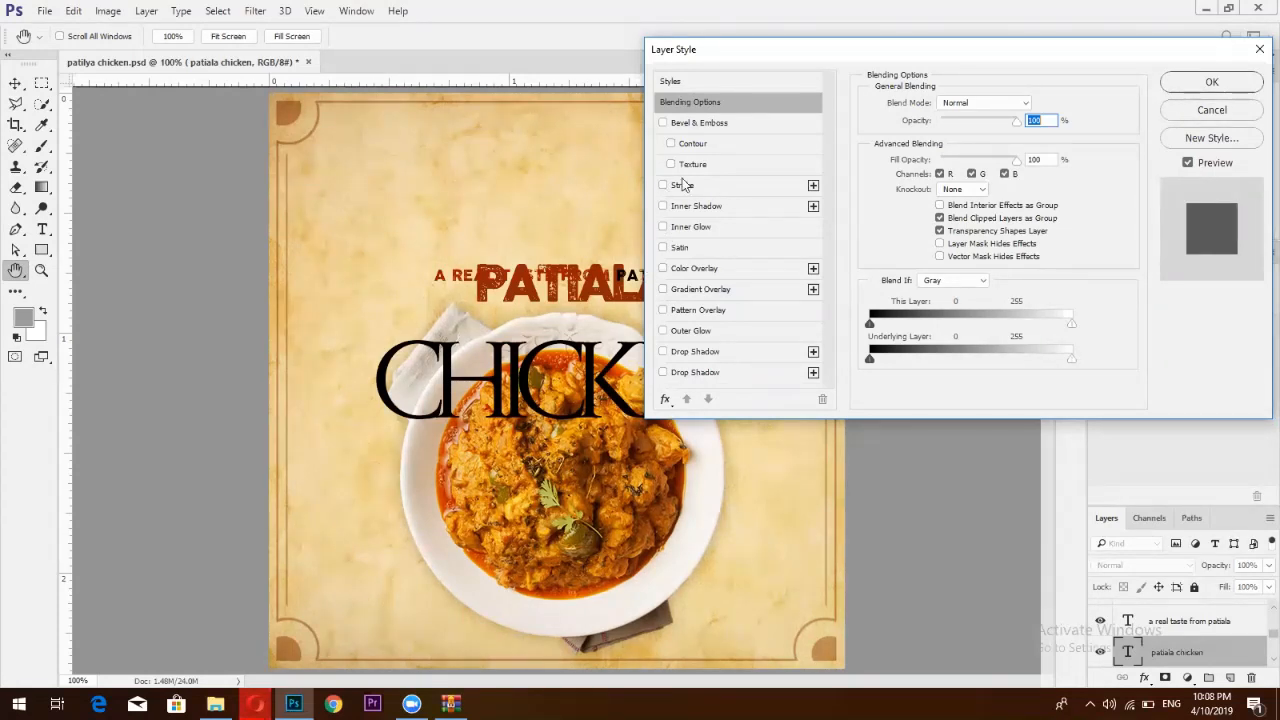
# Enable a Stroke on the title and set its size to 3 px
pyautogui.click(683, 186)
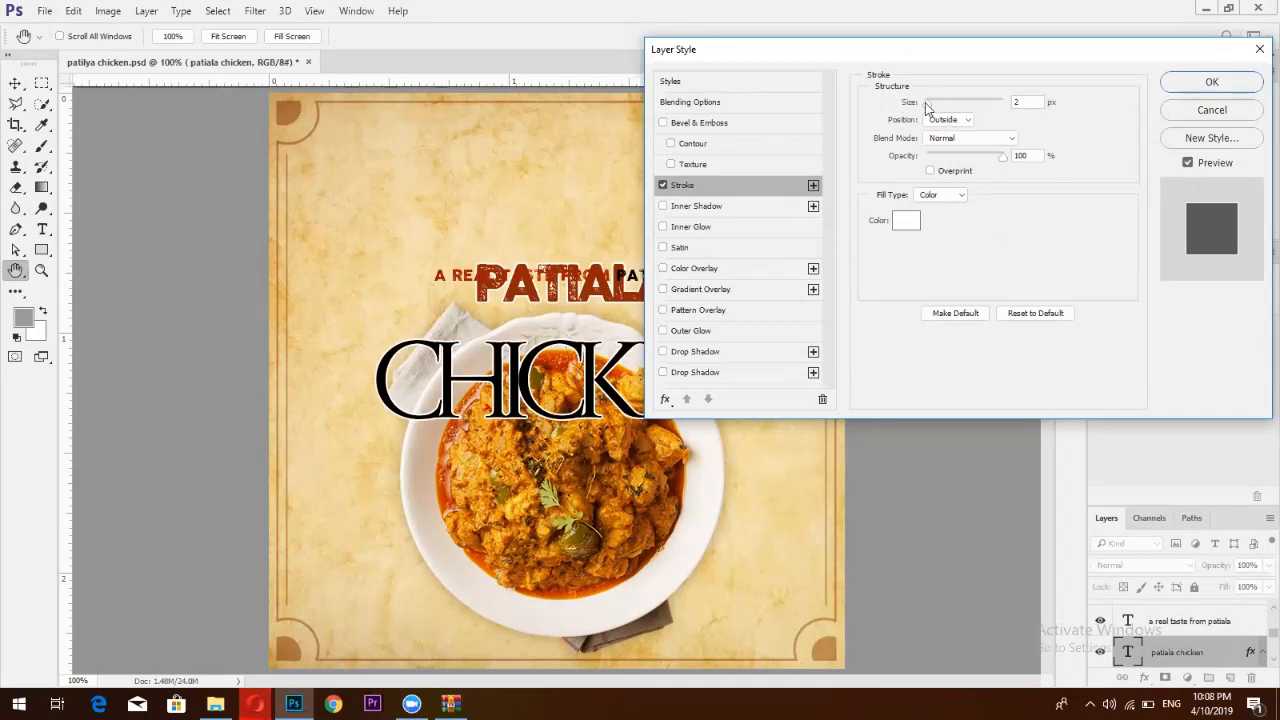
pyautogui.moveTo(926, 108)
pyautogui.mouseDown()
pyautogui.moveTo(957, 109)
pyautogui.moveTo(932, 106)
pyautogui.mouseUp()
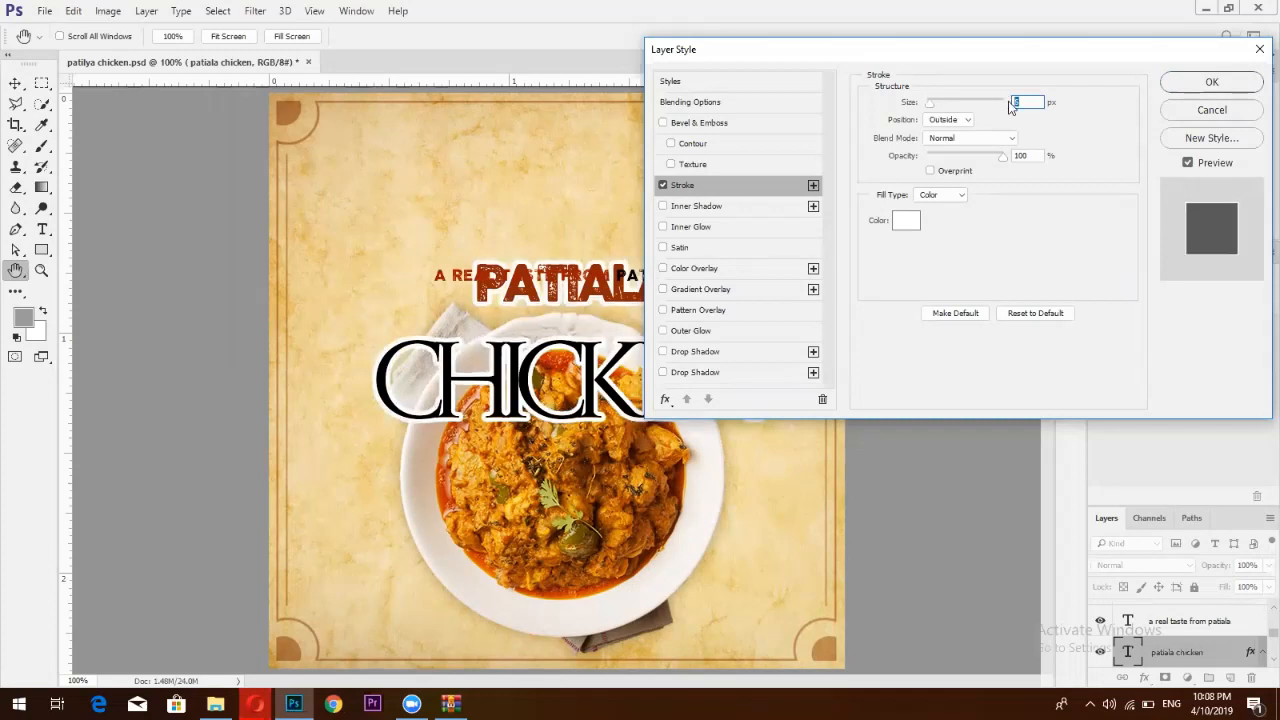
pyautogui.write('3')
# Try Inside and Center stroke positions, settle on Outside, and keep Normal blend mode
pyautogui.click(948, 120)
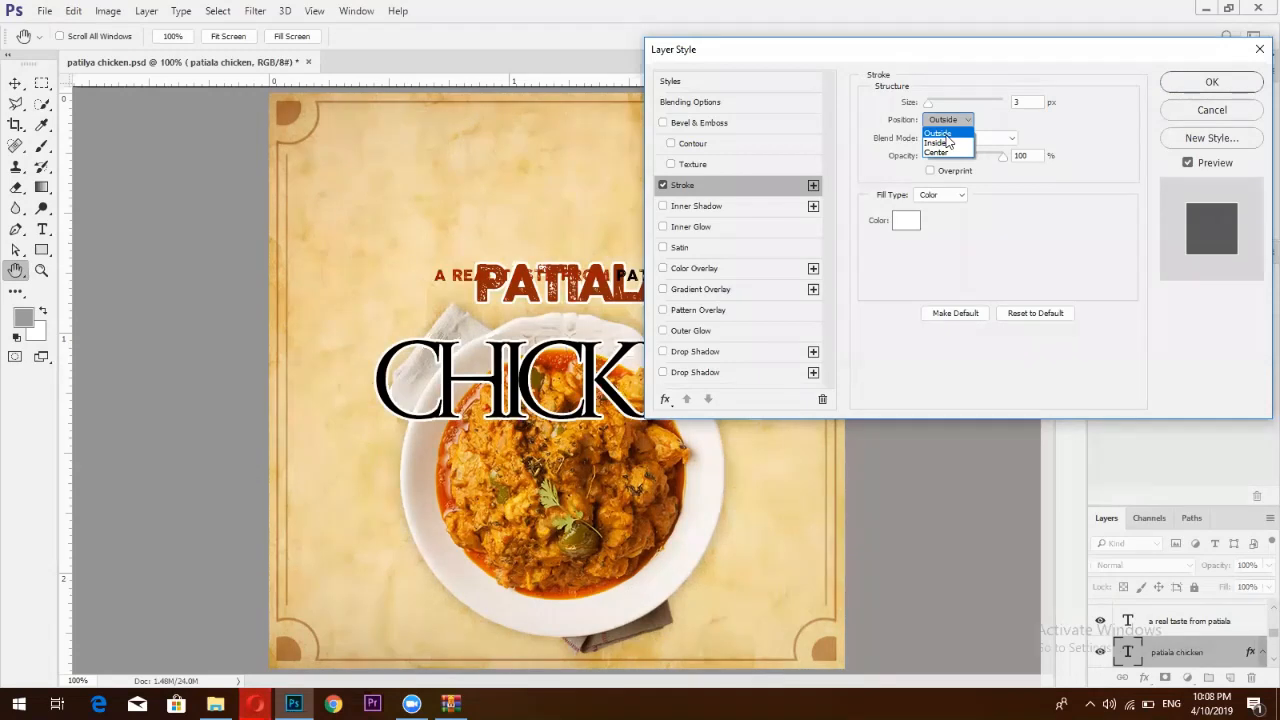
pyautogui.click(946, 143)
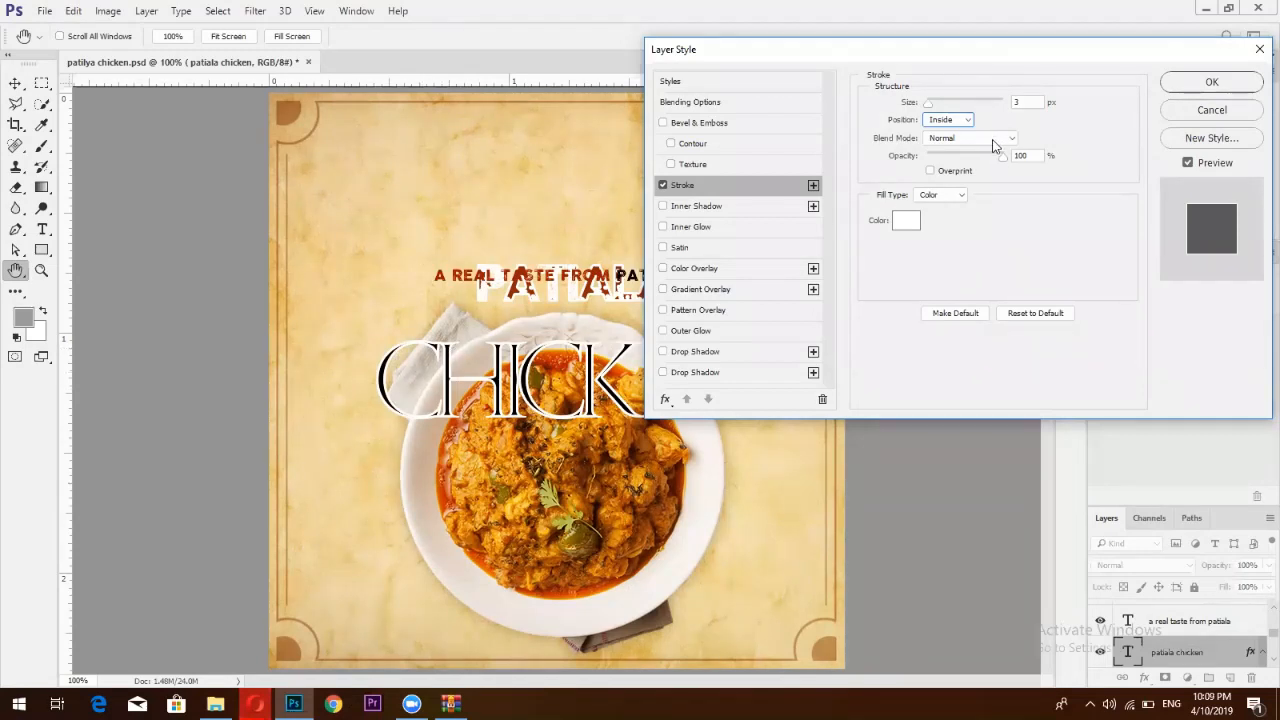
pyautogui.click(942, 122)
pyautogui.click(942, 151)
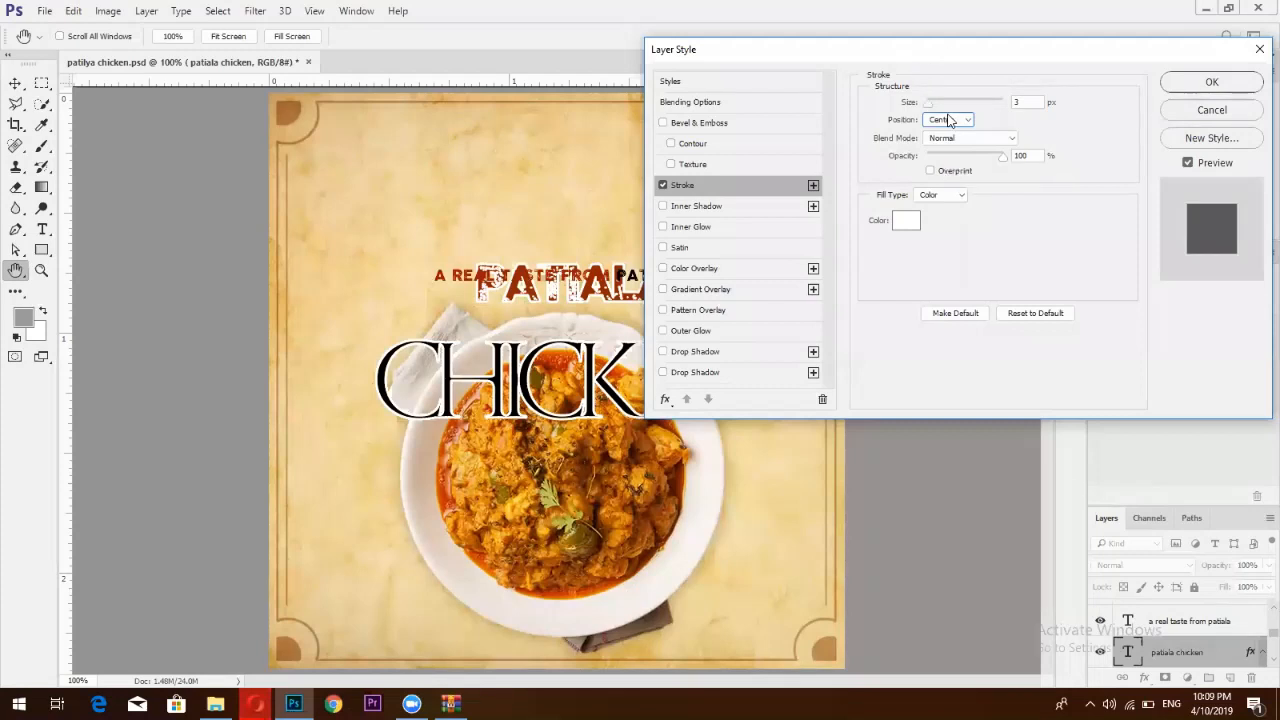
pyautogui.click(950, 120)
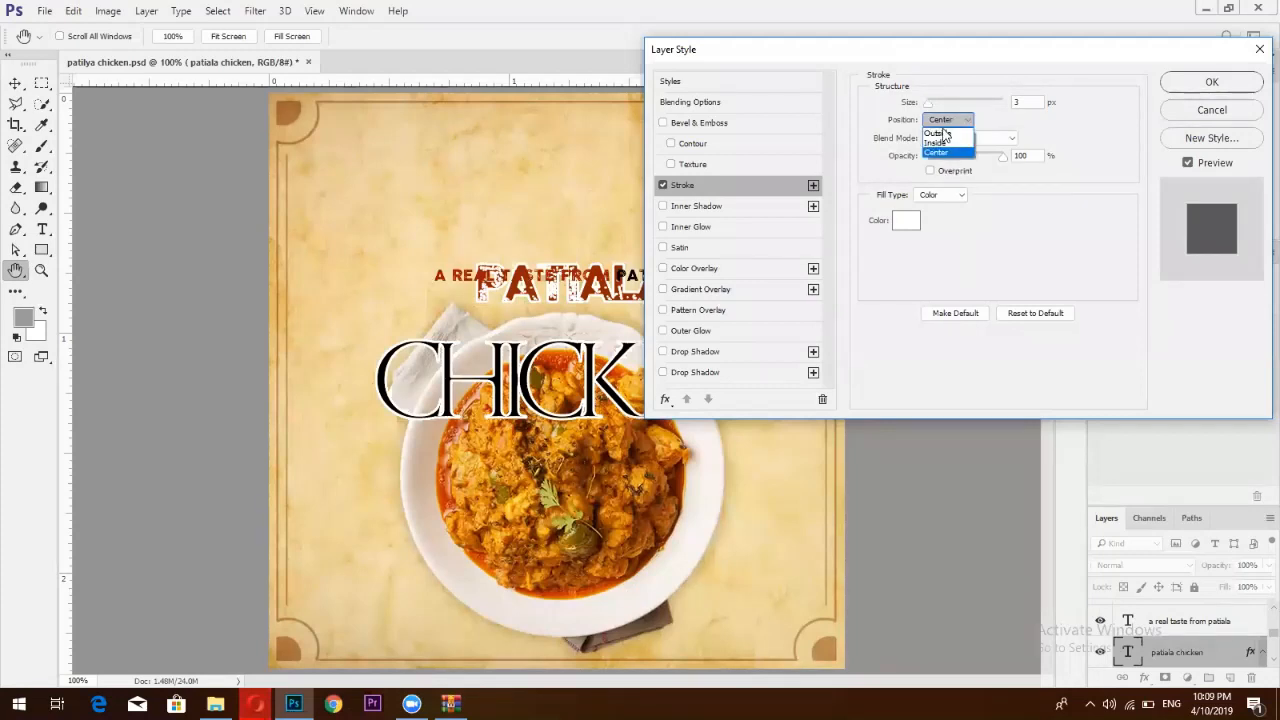
pyautogui.click(940, 133)
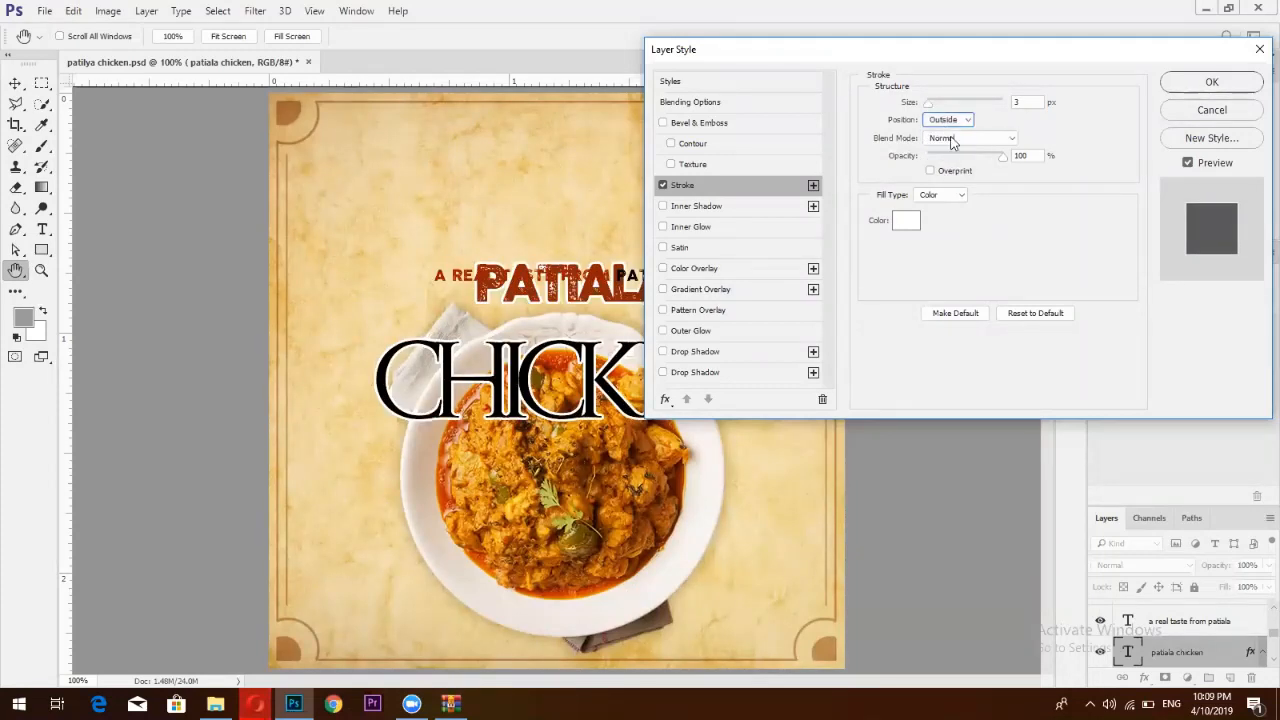
pyautogui.click(951, 140)
pyautogui.click(951, 140)
pyautogui.click(951, 140)
pyautogui.click(951, 140)
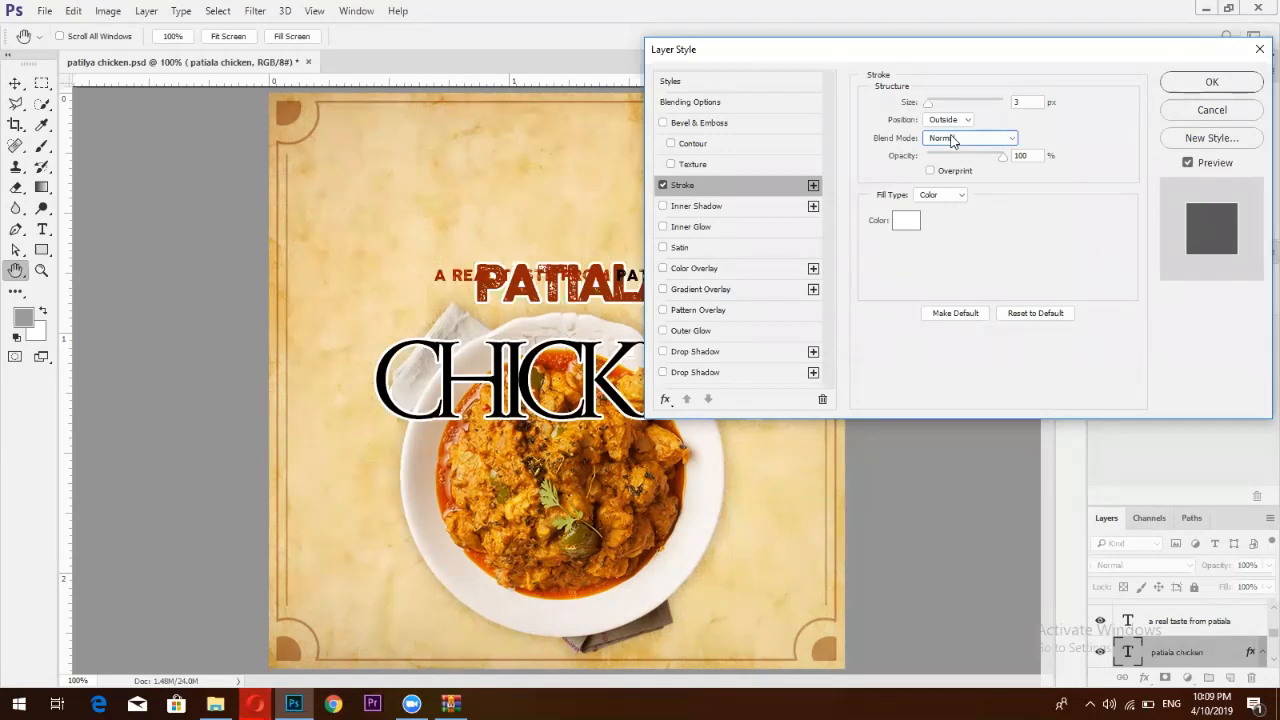
# Set the stroke blend mode back to Normal
pyautogui.scroll(-3, 956, 141)
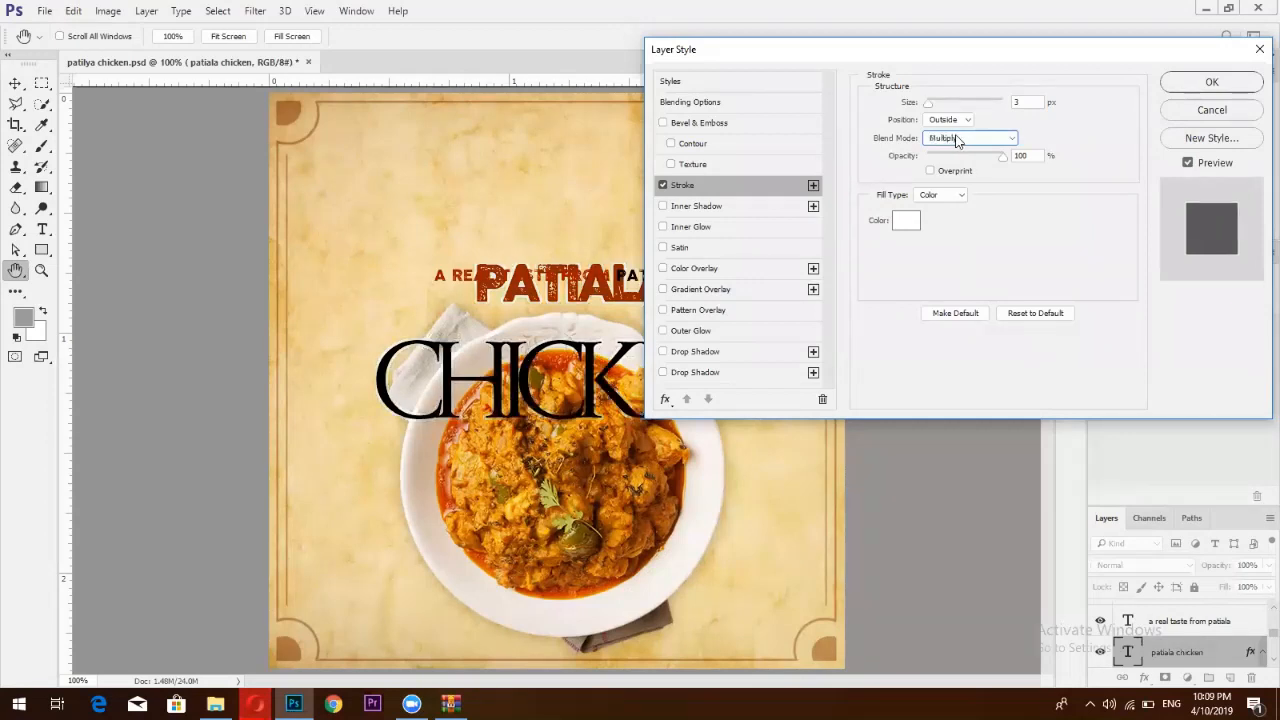
pyautogui.scroll(-3, 956, 141)
pyautogui.scroll(-4, 956, 141)
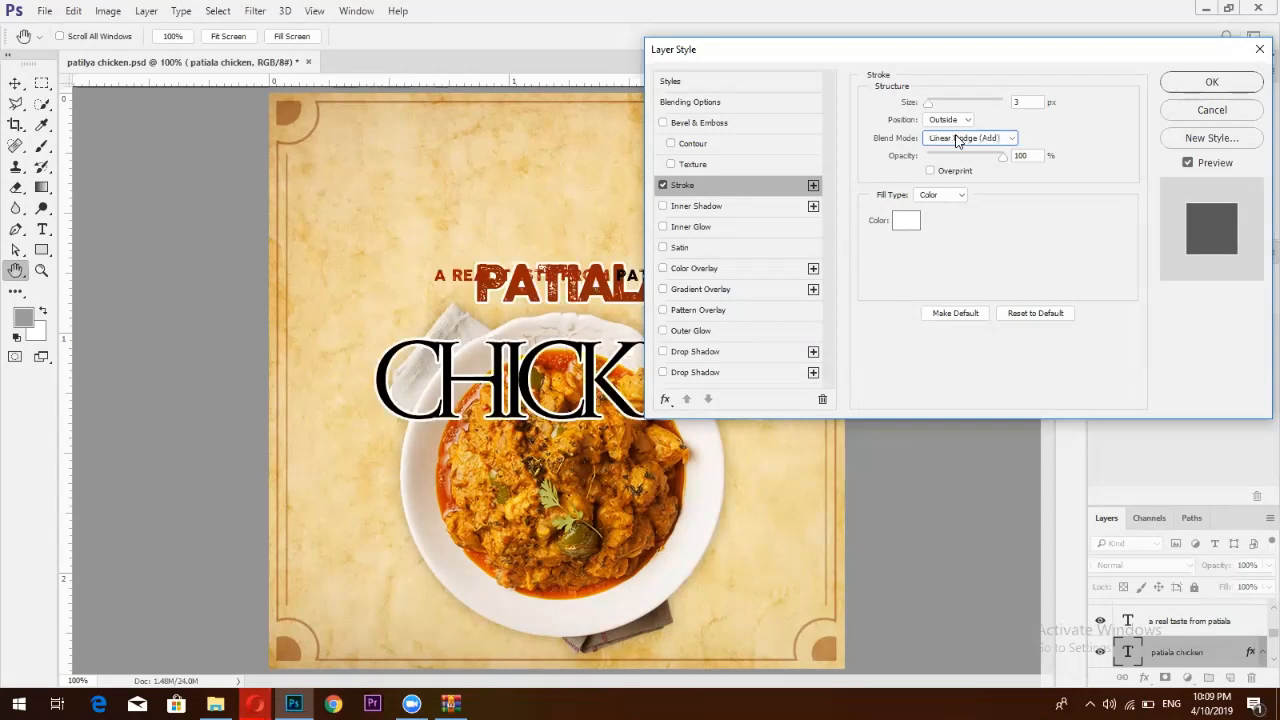
pyautogui.scroll(1, 956, 141)
pyautogui.scroll(-4, 956, 141)
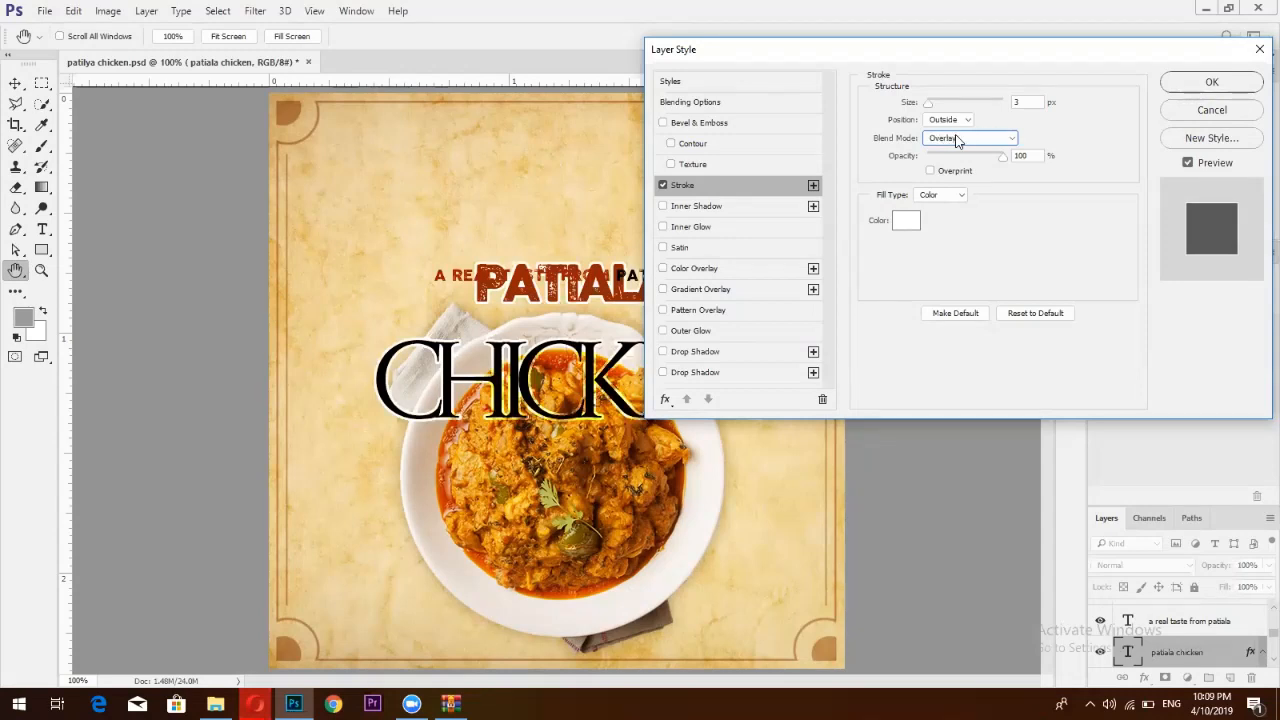
pyautogui.scroll(1, 956, 141)
pyautogui.scroll(-2, 1058, 114)
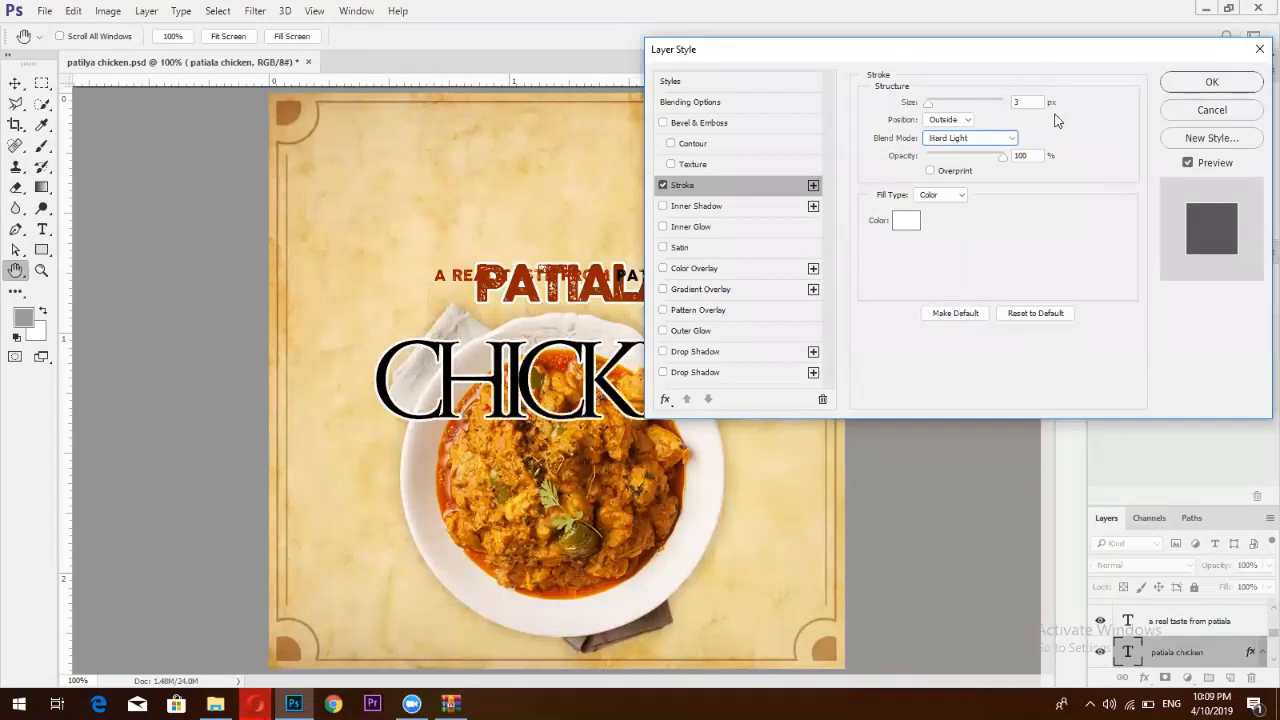
pyautogui.scroll(-4, 1050, 118)
pyautogui.scroll(-1, 1049, 120)
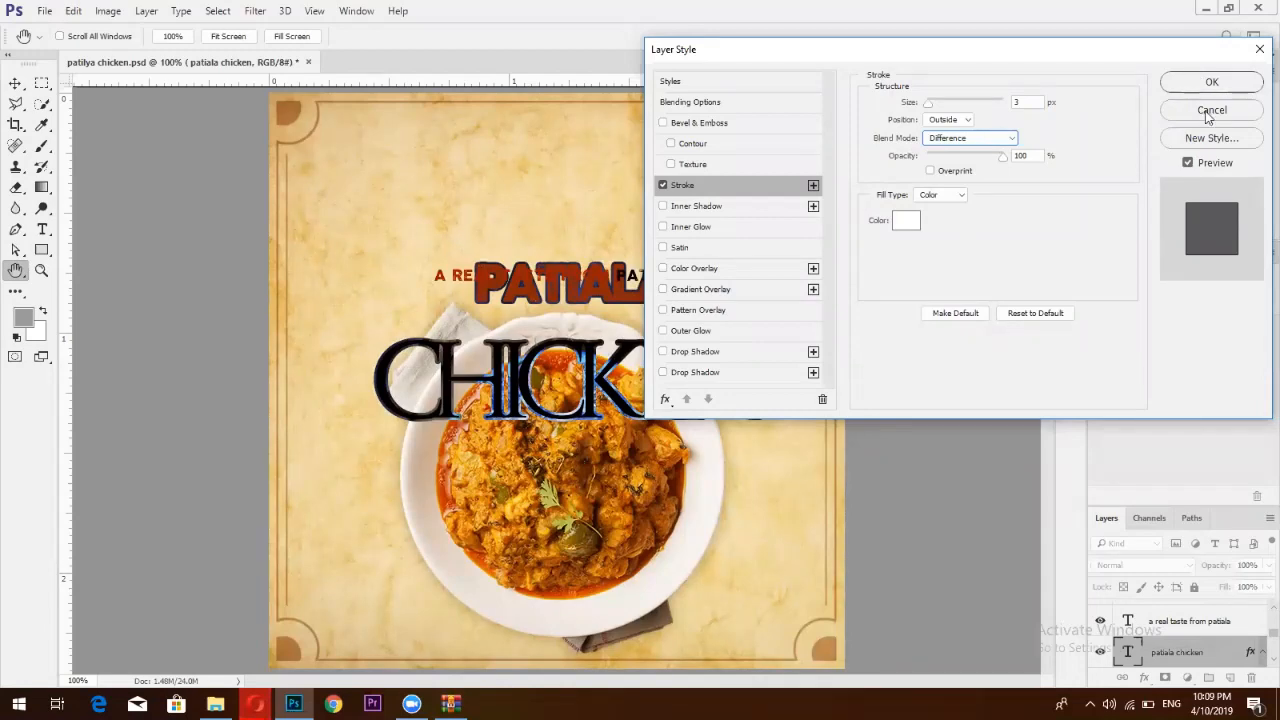
pyautogui.click(942, 143)
pyautogui.click(950, 150)
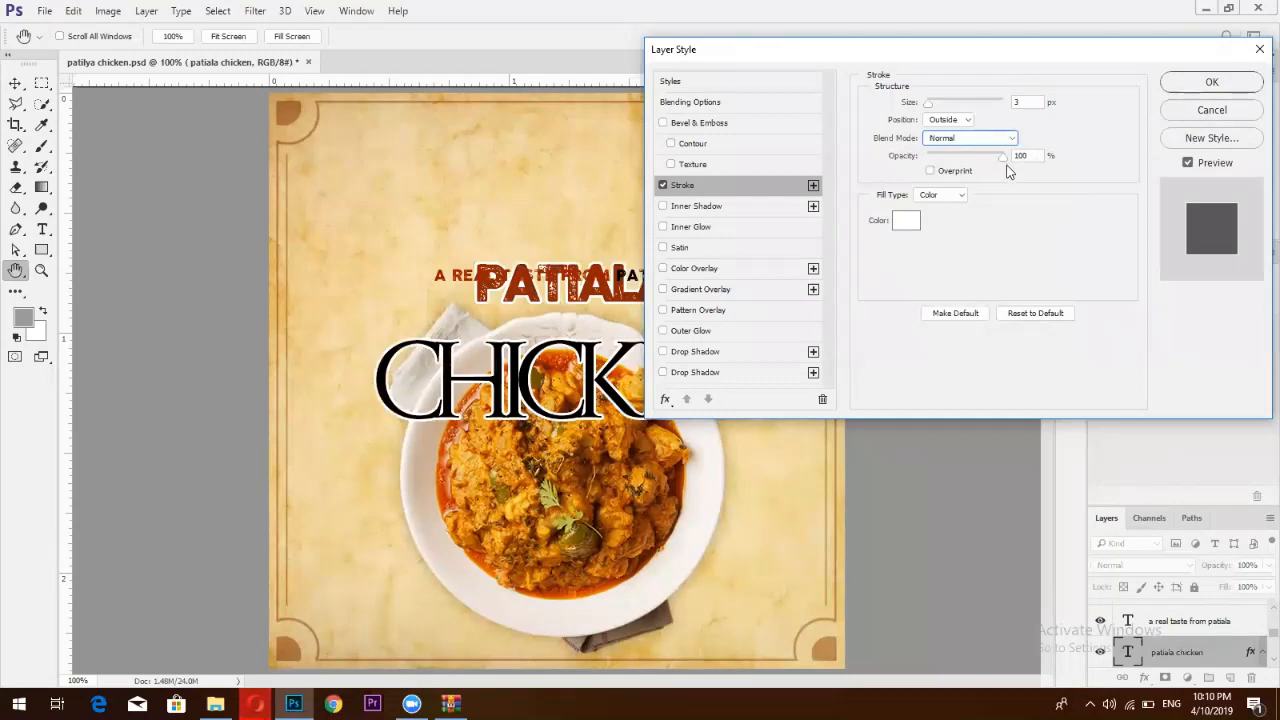
# Restore stroke opacity to 100% with Overprint off, and view the Fill Type options
pyautogui.moveTo(1002, 157); pyautogui.dragTo(1003, 166)
pyautogui.click(973, 157)
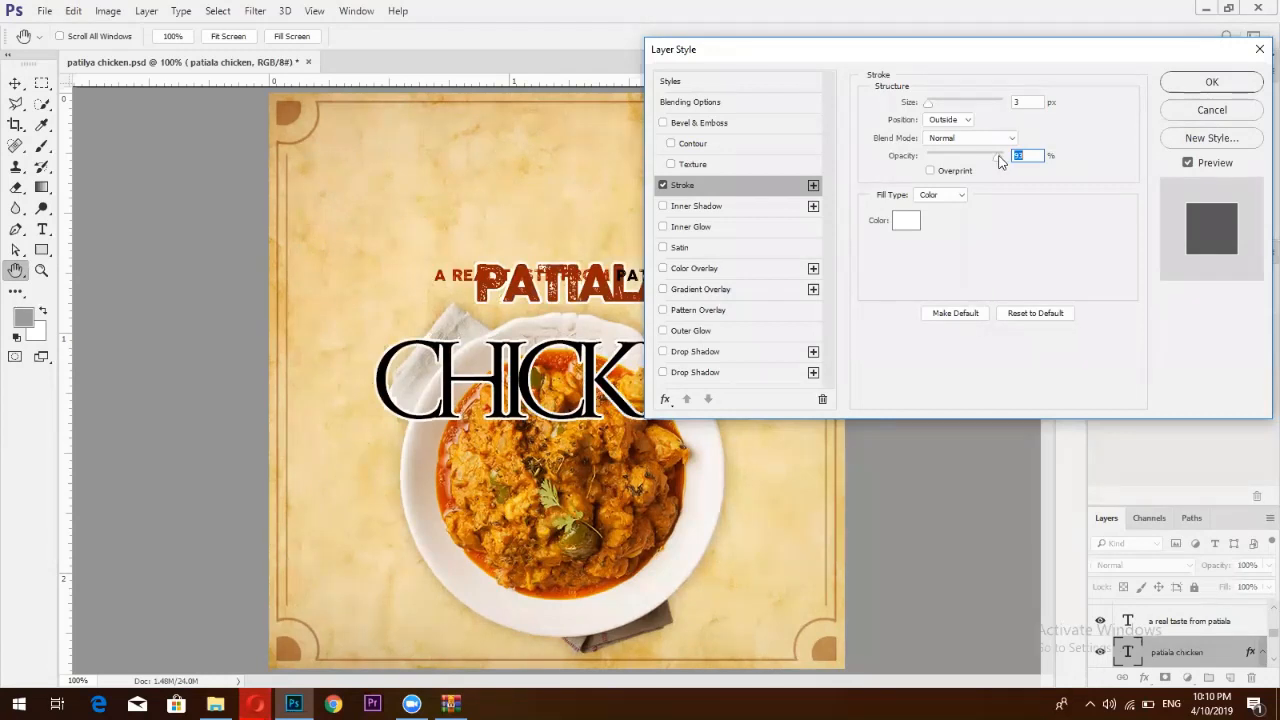
pyautogui.click(932, 171)
pyautogui.click(932, 171)
pyautogui.click(940, 195)
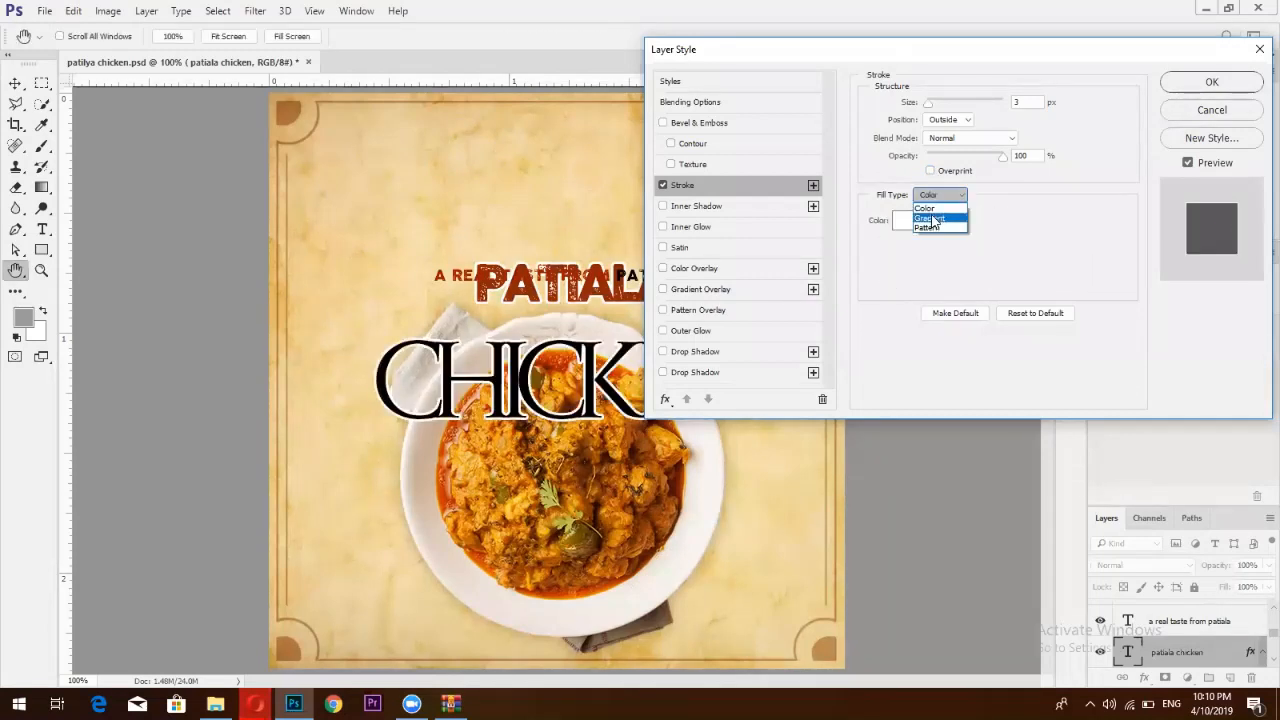
# Try a gold gradient preset as the fill for the title's stroke
pyautogui.click(930, 218)
pyautogui.click(937, 224)
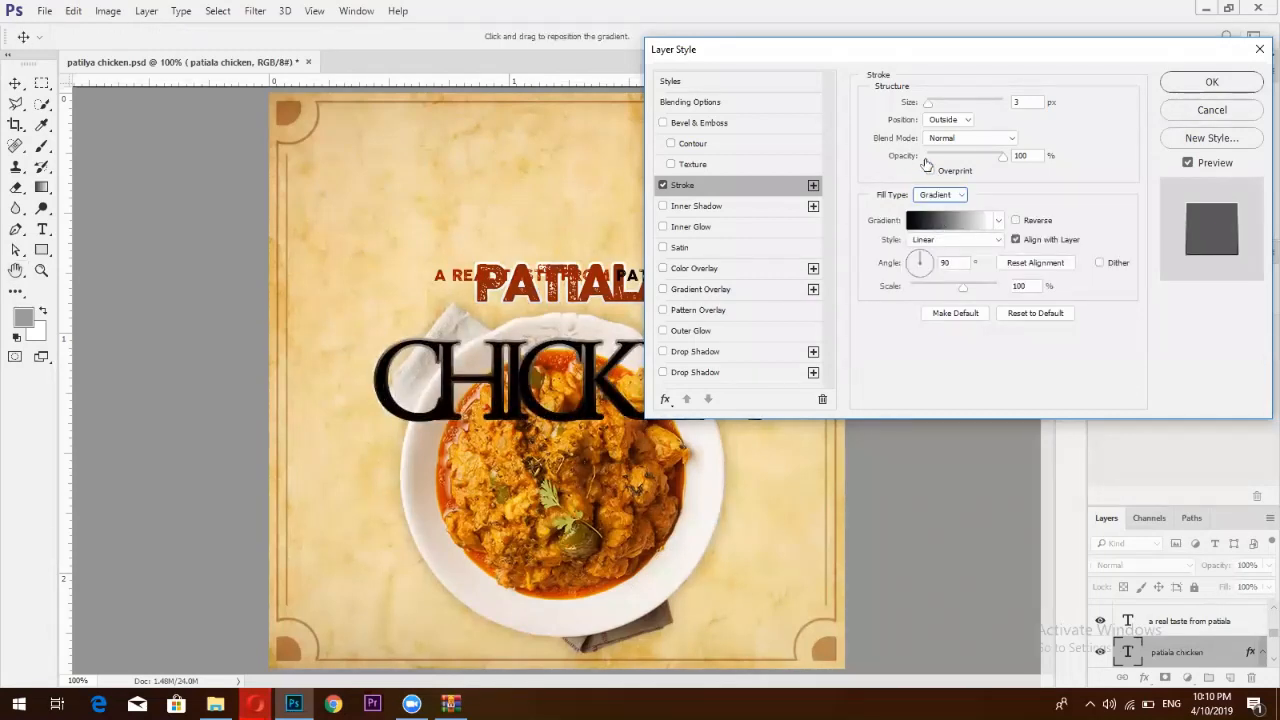
pyautogui.click(926, 165)
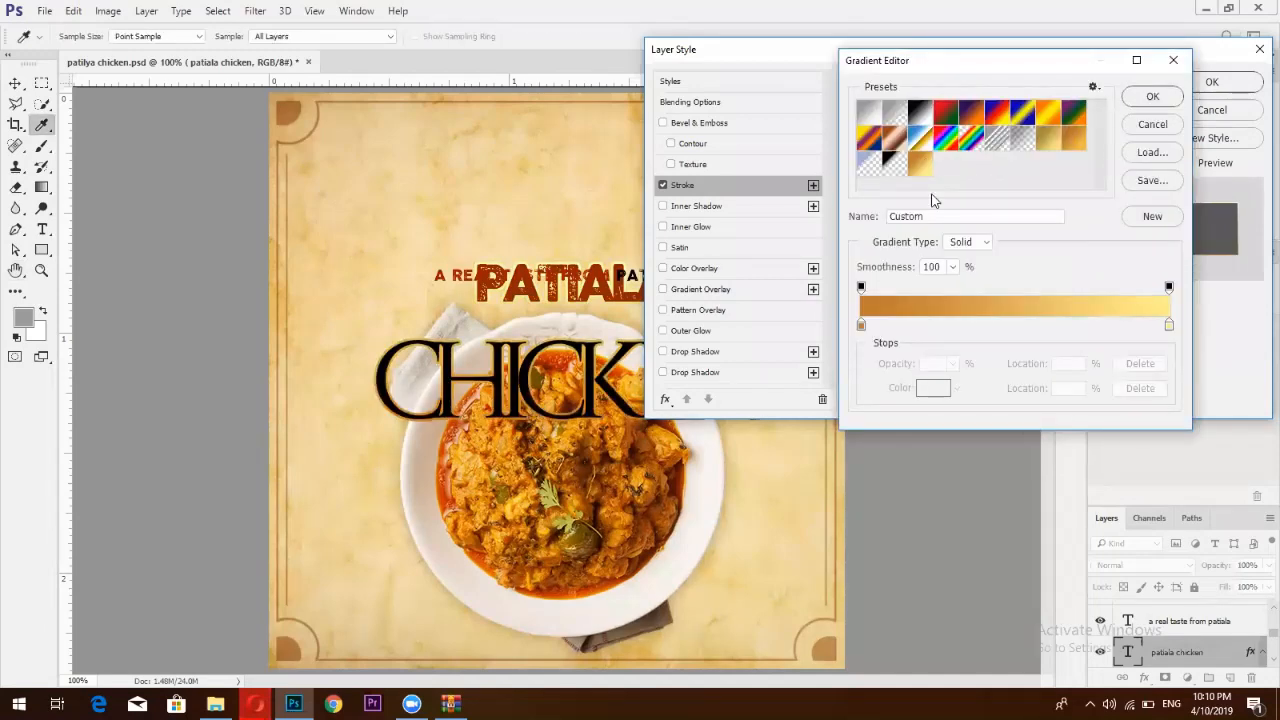
pyautogui.press('Return')
# Switch the stroke's Fill Type to Pattern and bring up the pattern choices
pyautogui.click(922, 197)
pyautogui.click(927, 217)
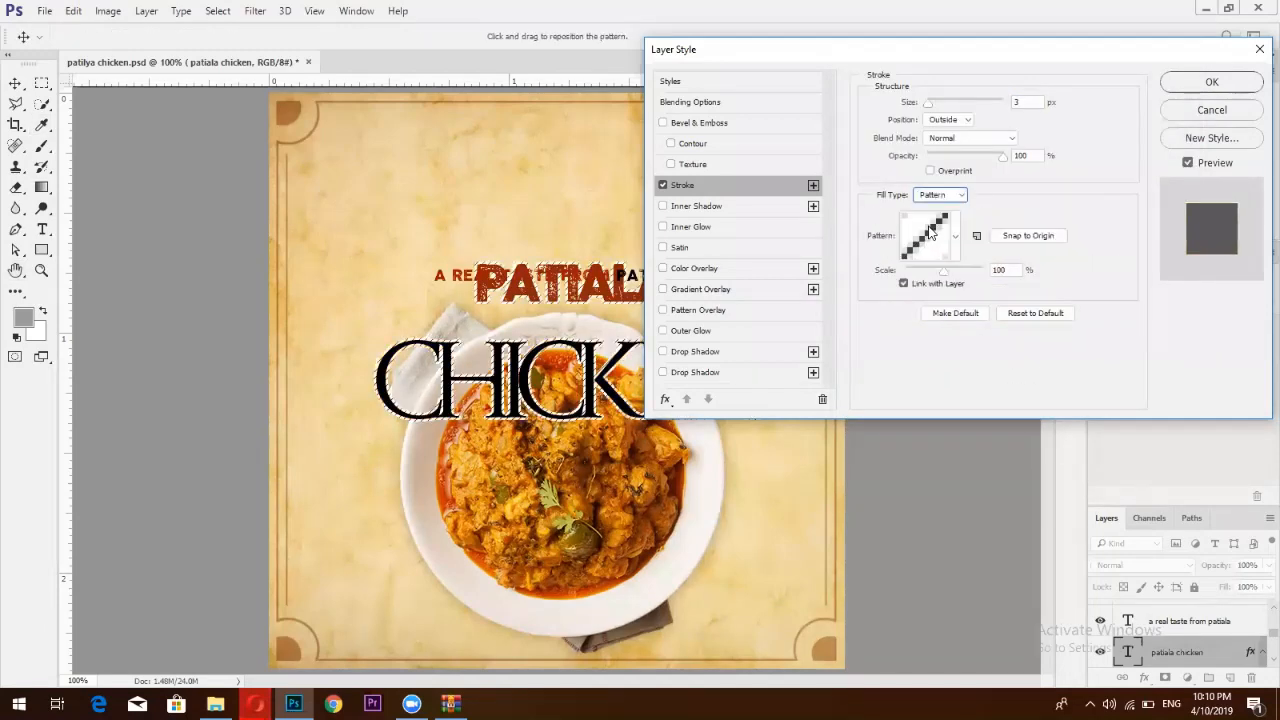
pyautogui.click(940, 195)
pyautogui.click(927, 217)
pyautogui.click(932, 232)
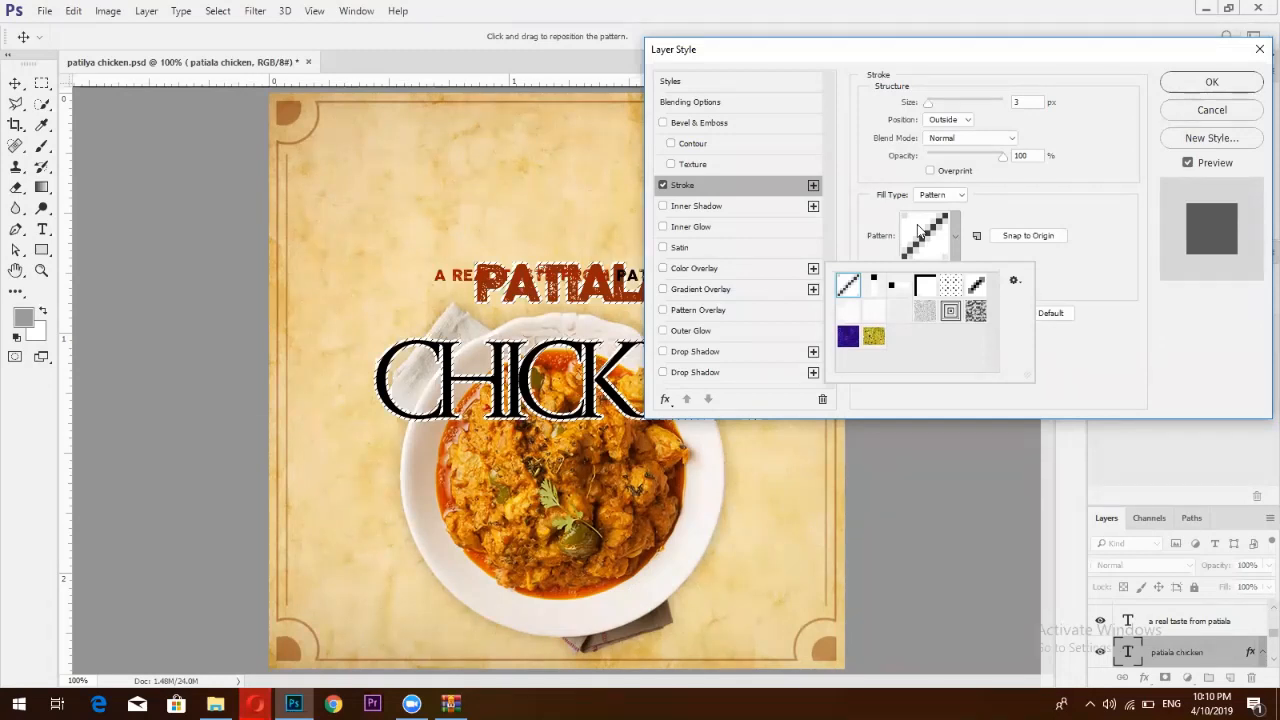
# Try several pattern swatches, settle on grey noise for the stroke, and reduce its Scale
pyautogui.click(896, 312)
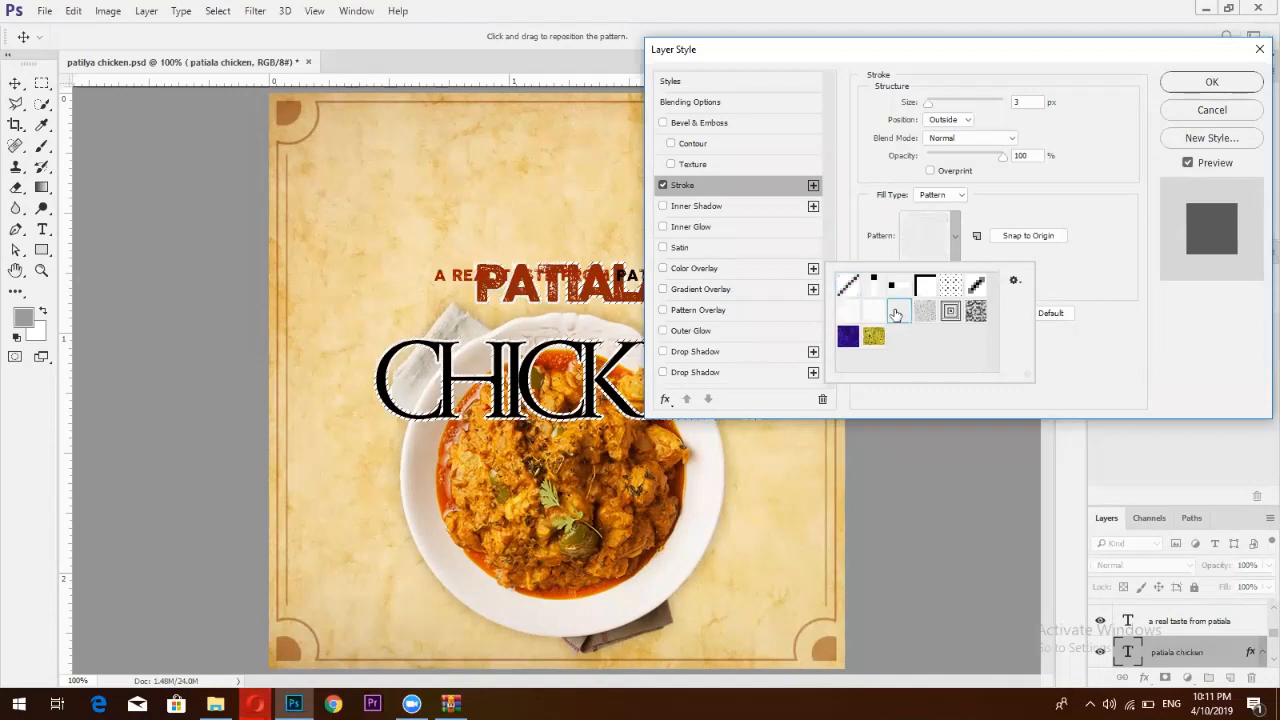
pyautogui.click(873, 313)
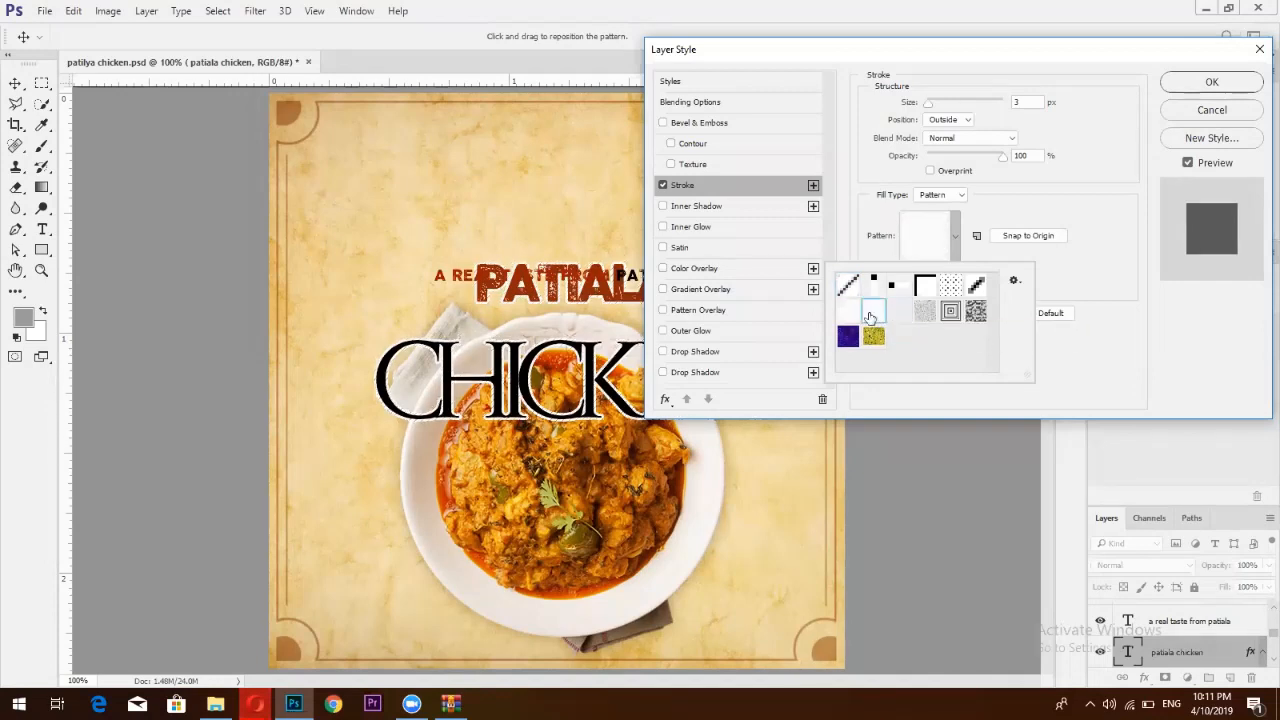
pyautogui.click(873, 336)
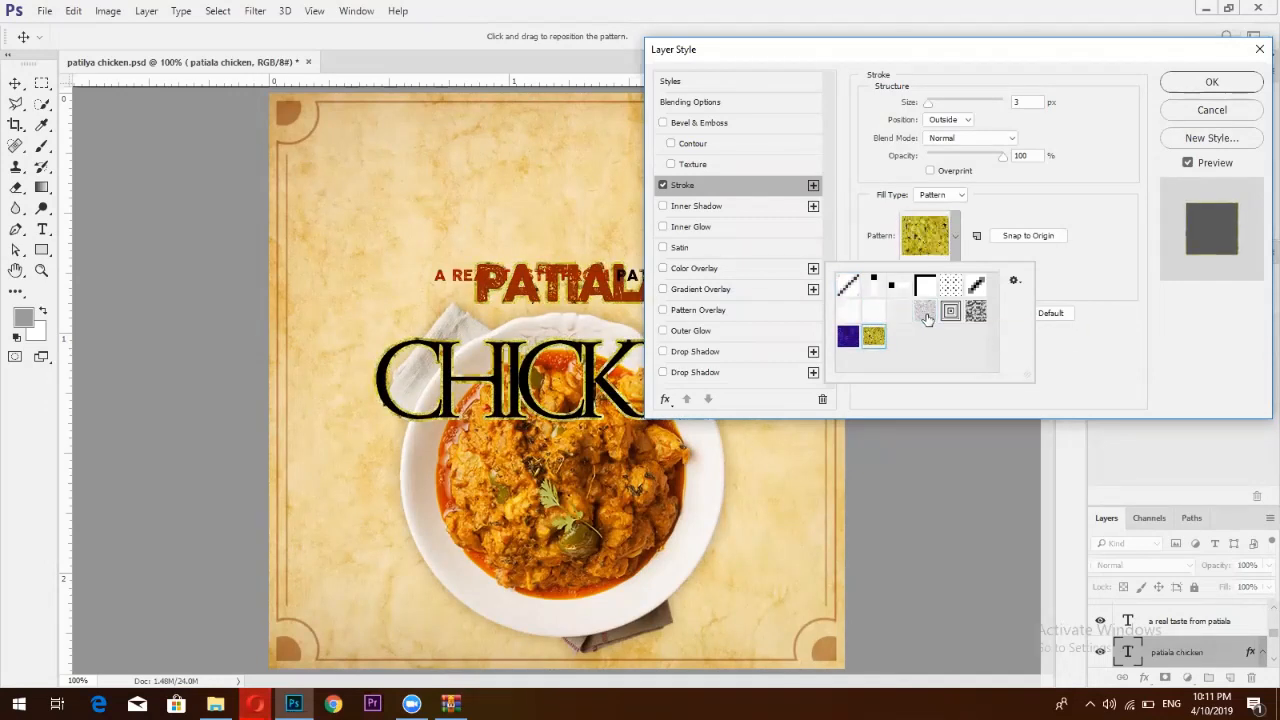
pyautogui.click(926, 316)
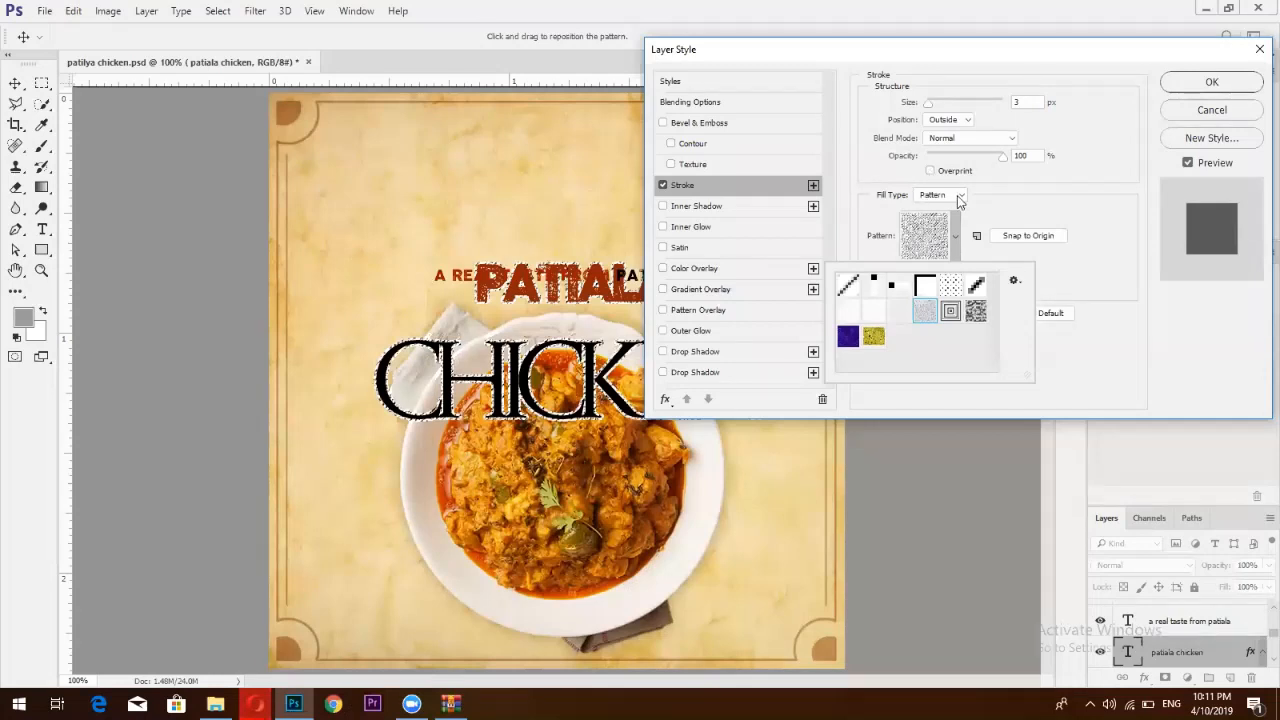
pyautogui.click(989, 286)
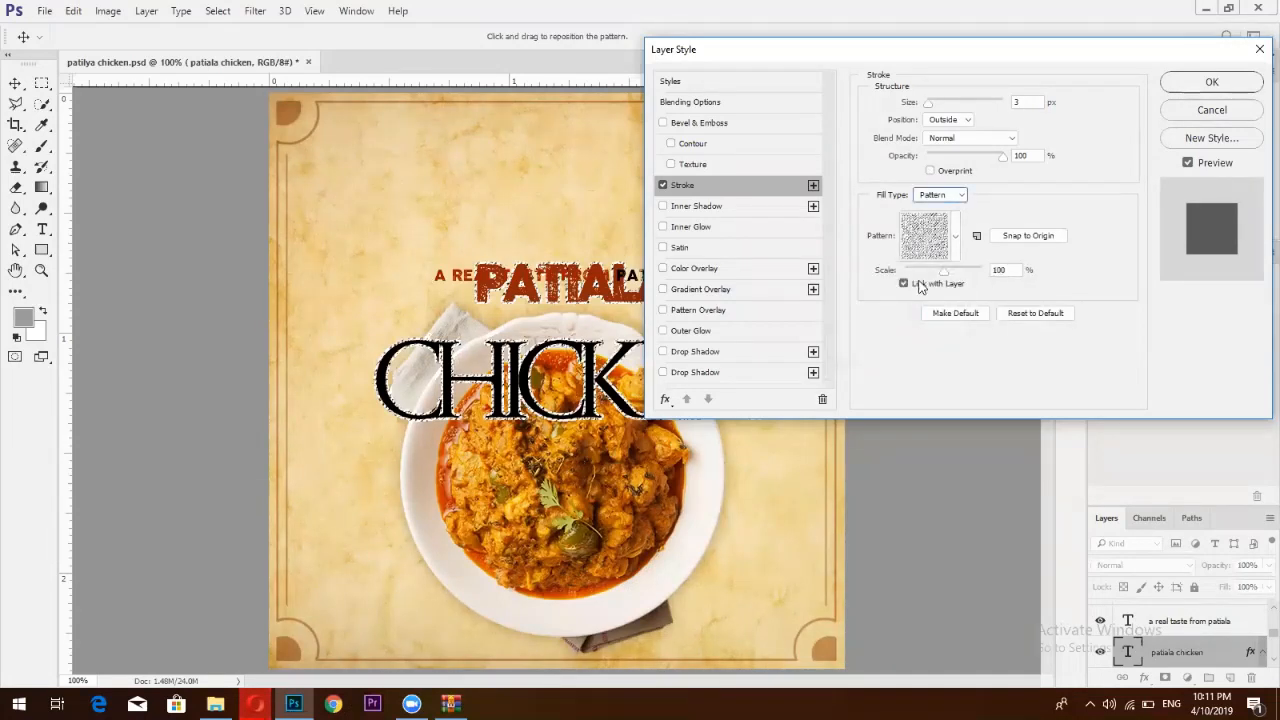
pyautogui.moveTo(943, 271)
pyautogui.mouseDown()
pyautogui.moveTo(984, 288)
pyautogui.moveTo(910, 281)
pyautogui.moveTo(930, 283)
pyautogui.mouseUp()
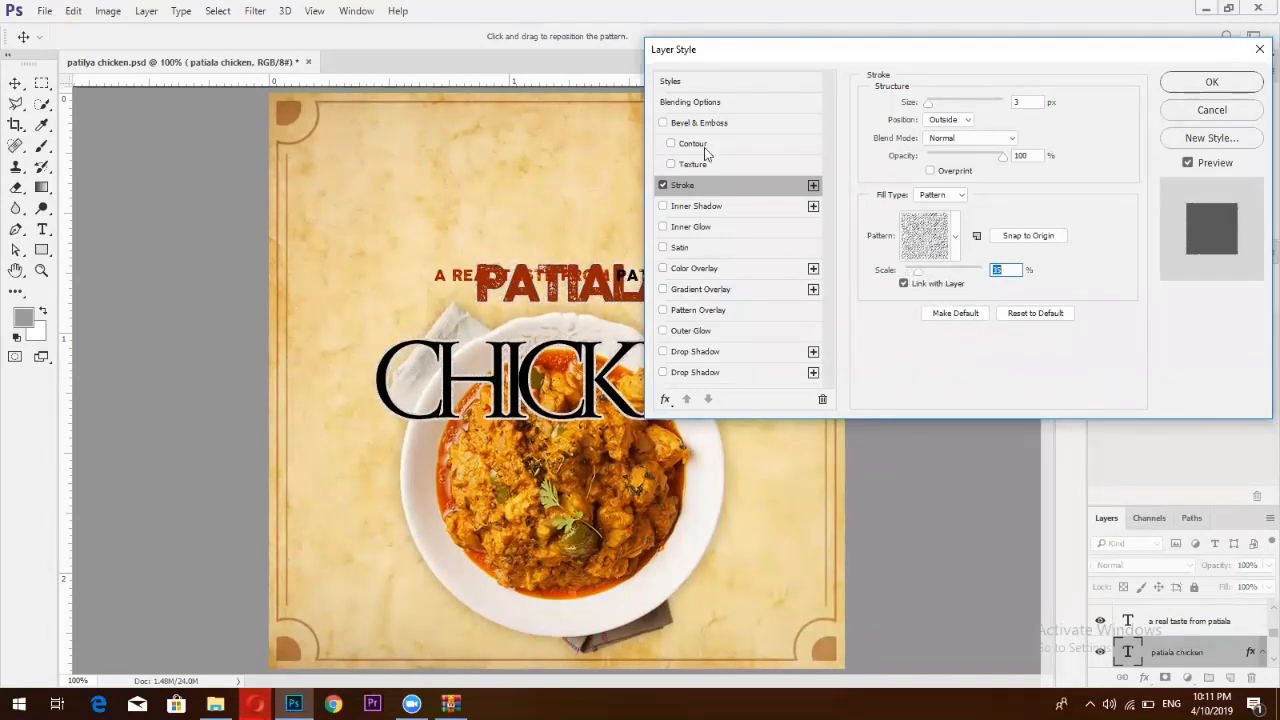
# Add a second Stroke effect to the text and set its Fill Type to Color
pyautogui.click(813, 186)
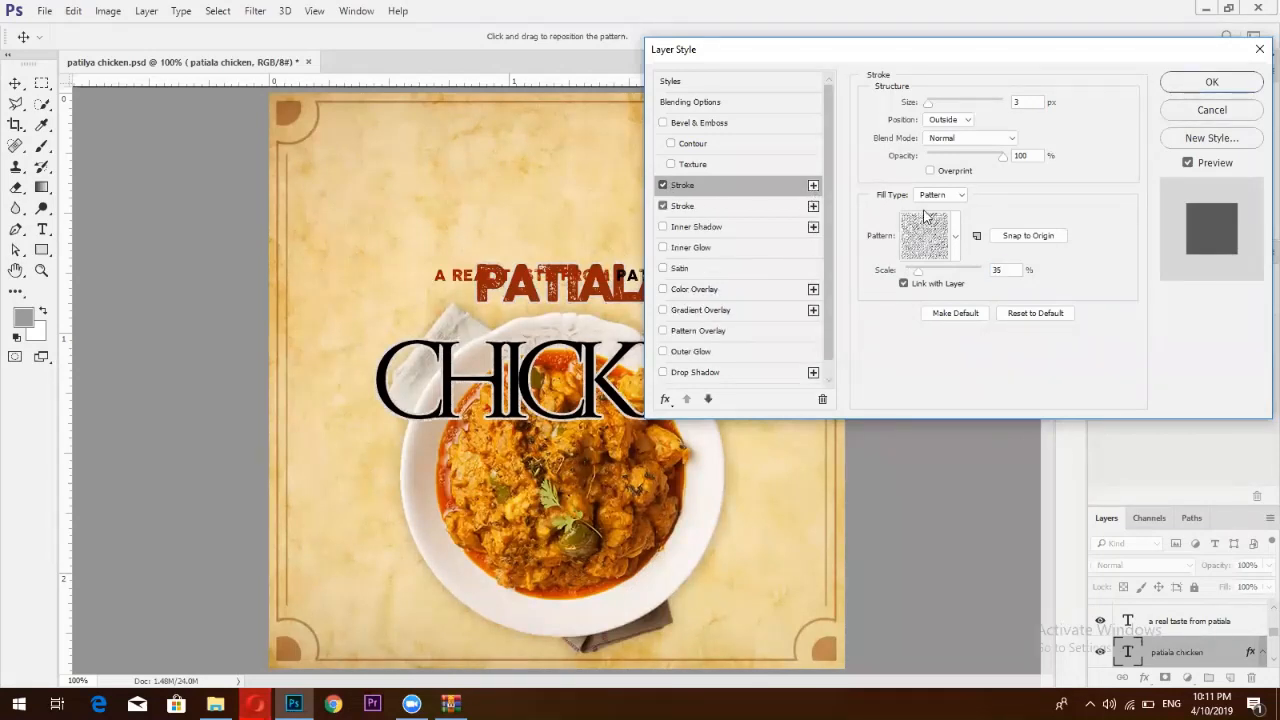
pyautogui.click(740, 205)
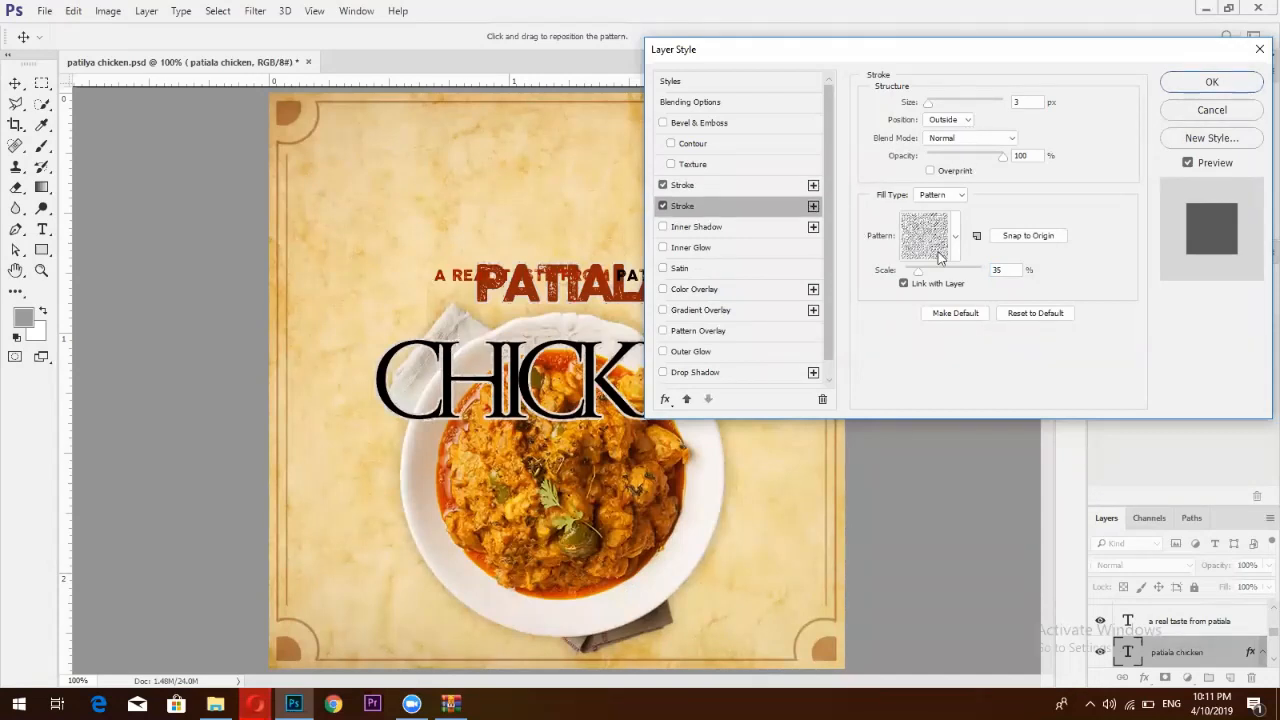
pyautogui.click(936, 250)
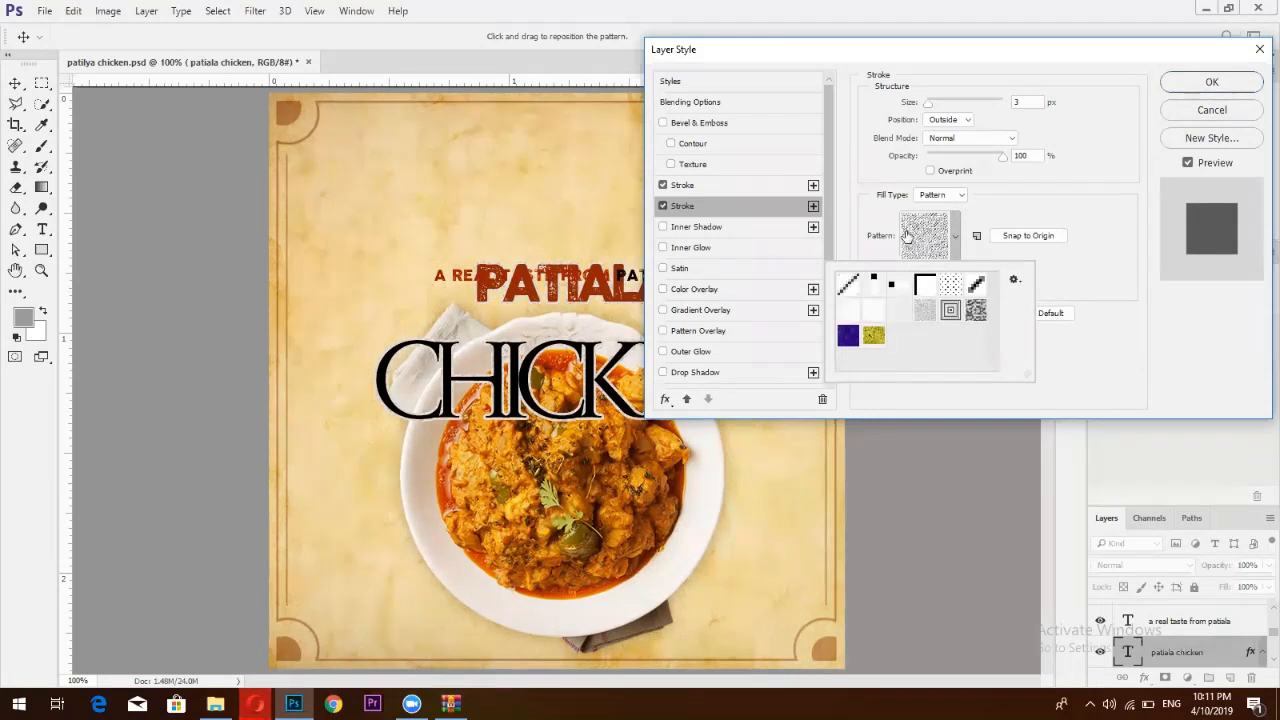
pyautogui.click(936, 205)
pyautogui.click(940, 195)
pyautogui.click(937, 208)
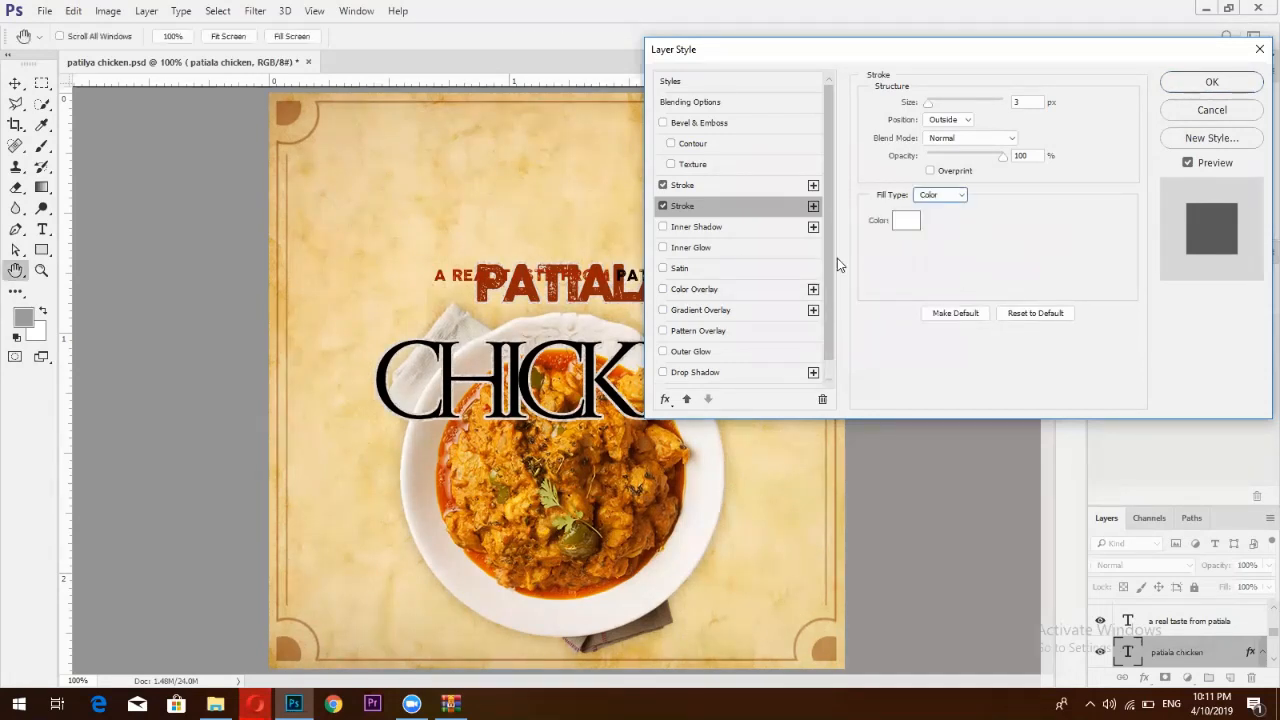
# Colour the second stroke dark red (a80f0f) and make it 6 px wide
pyautogui.click(906, 222)
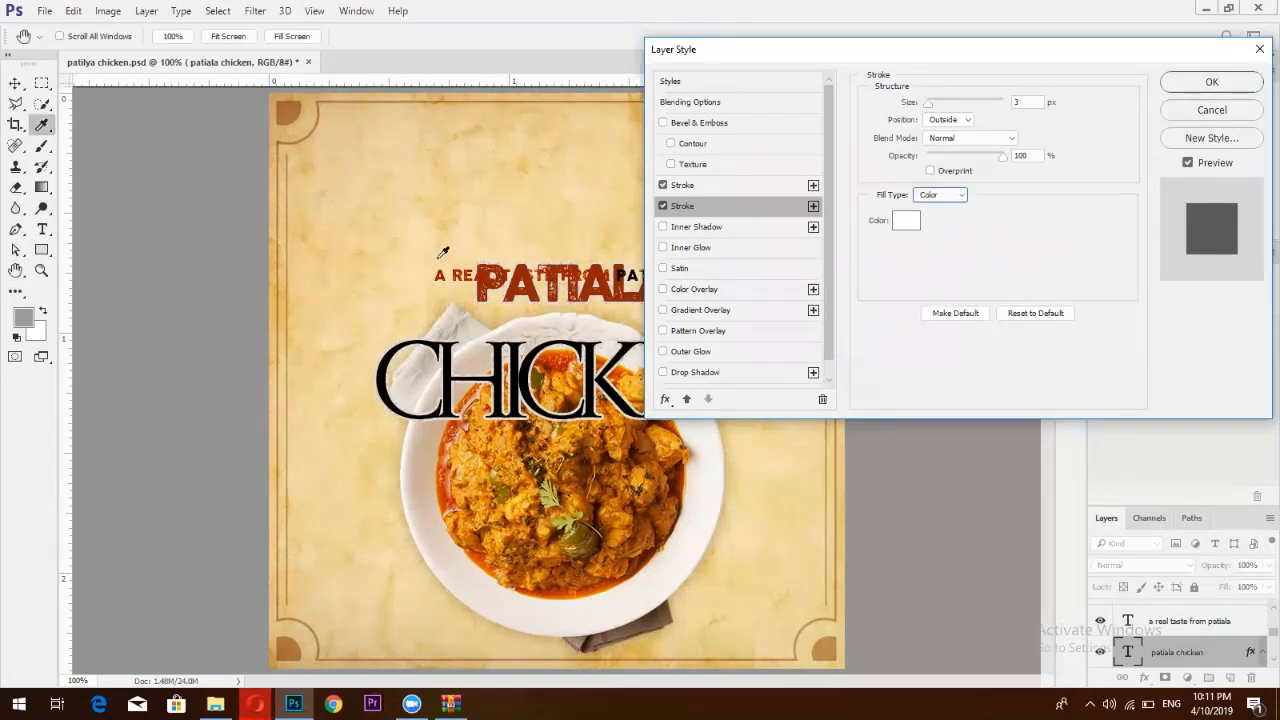
pyautogui.write('a80f0f')
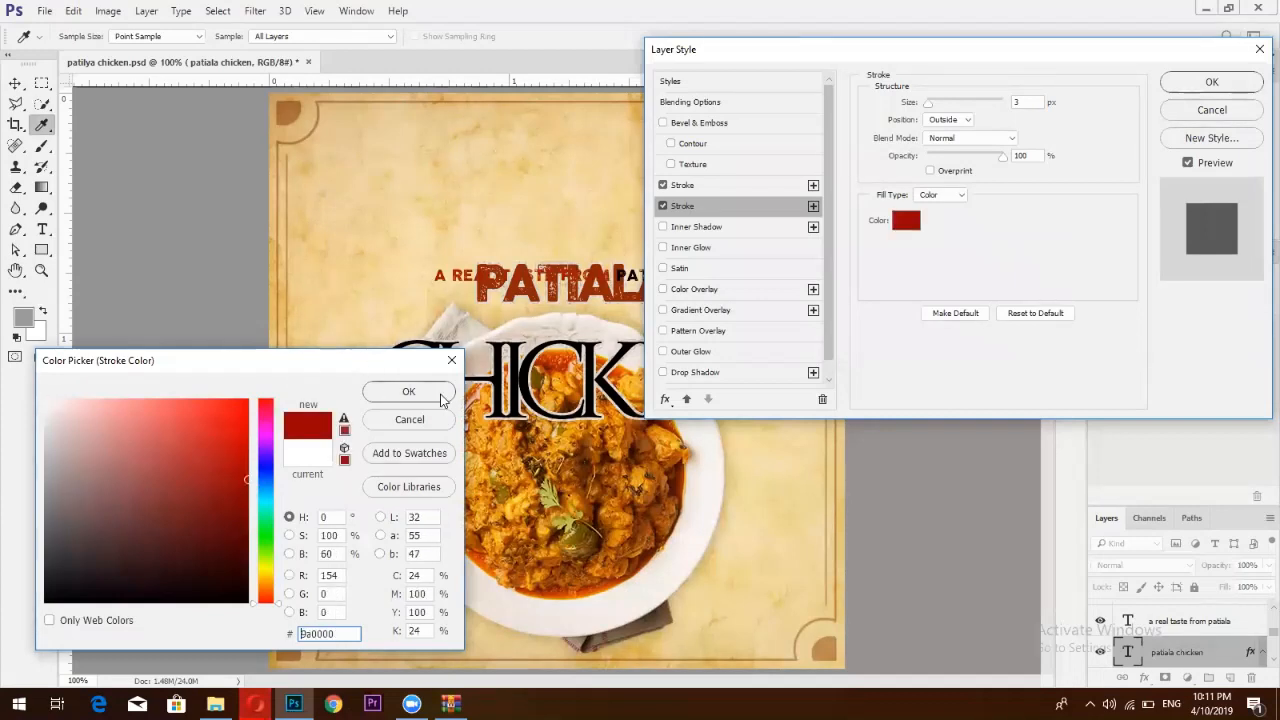
pyautogui.click(443, 395)
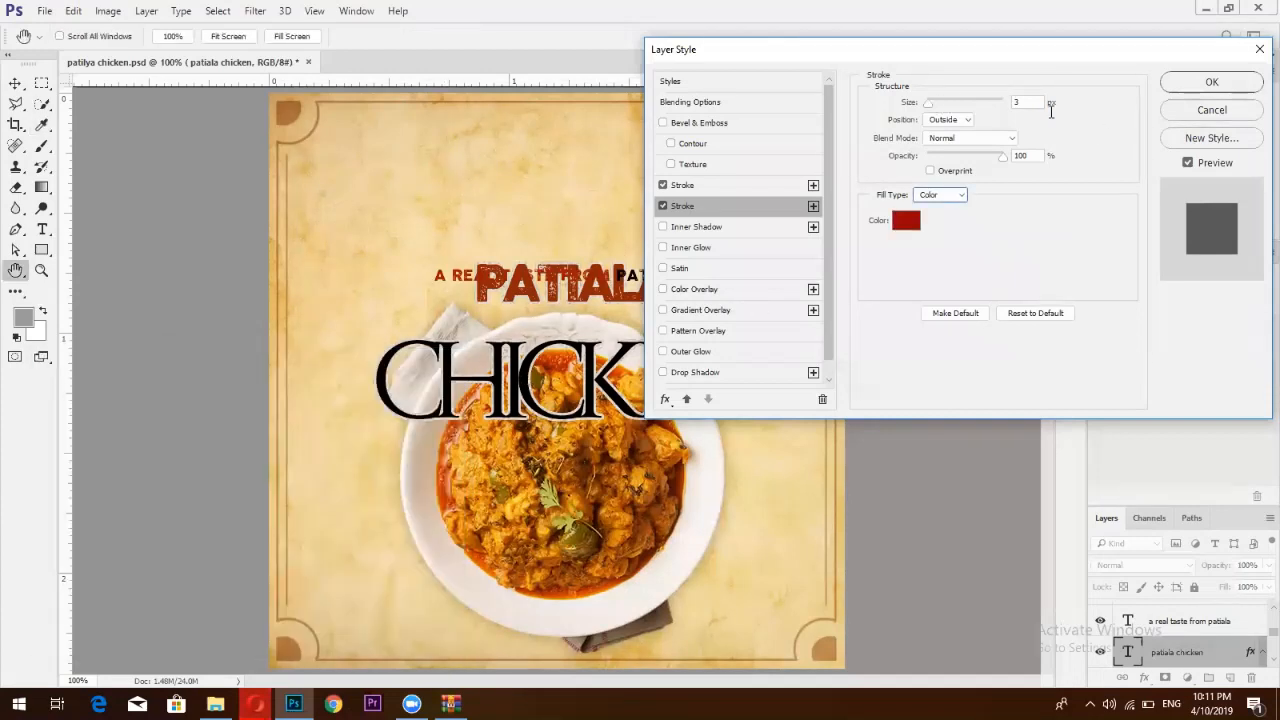
pyautogui.doubleClick(1022, 103)
pyautogui.write('6')
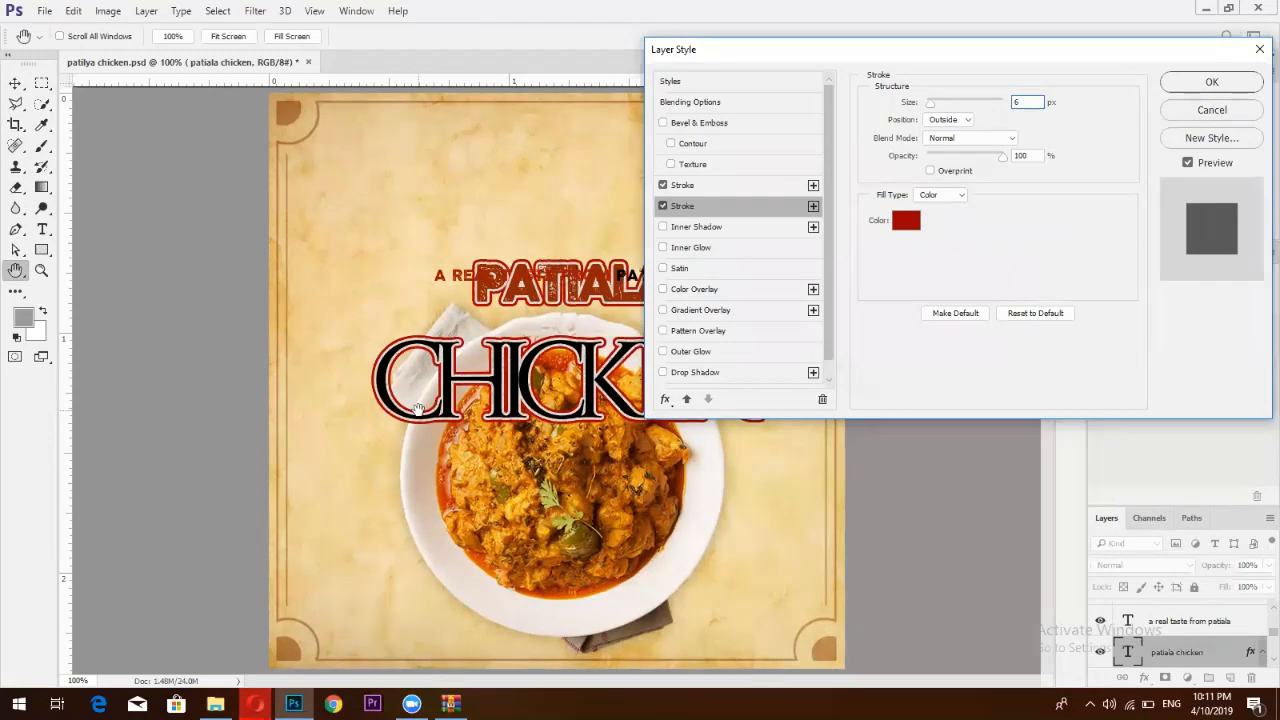
pyautogui.click(255, 704)
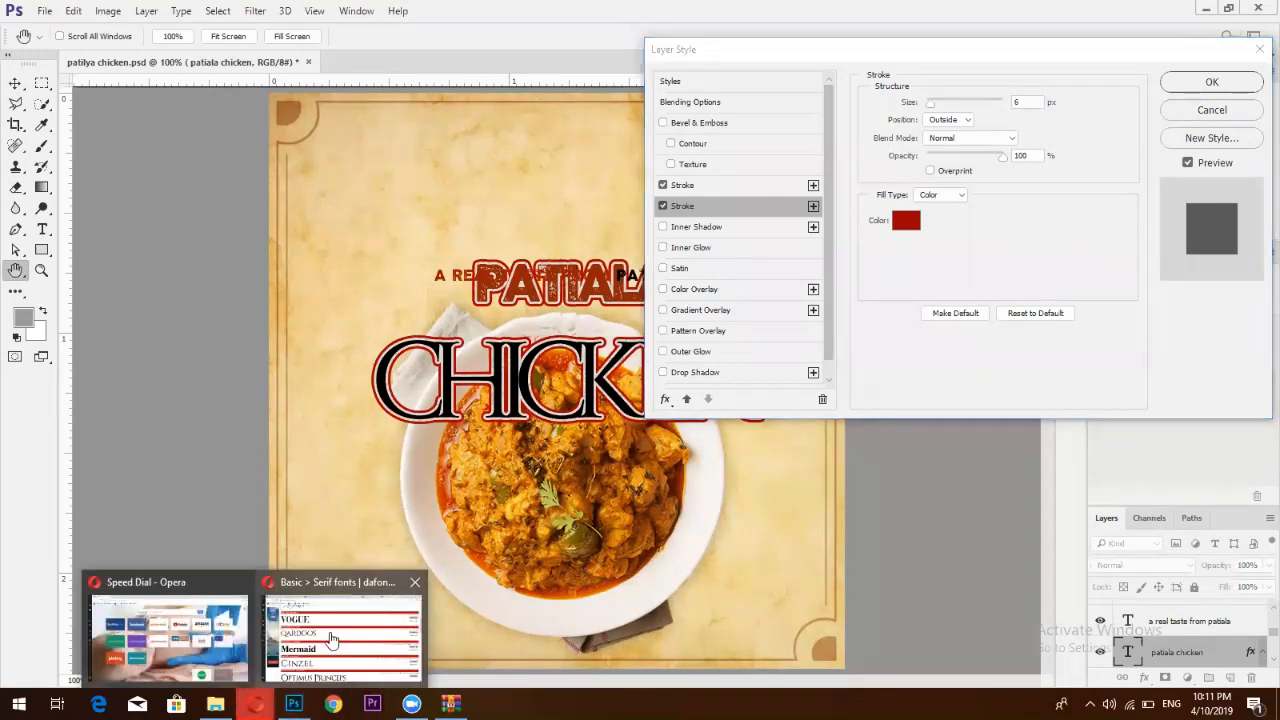
# Bring Opera forward and switch to the Google Images 'female clothes pakistan' tab
pyautogui.click(331, 638)
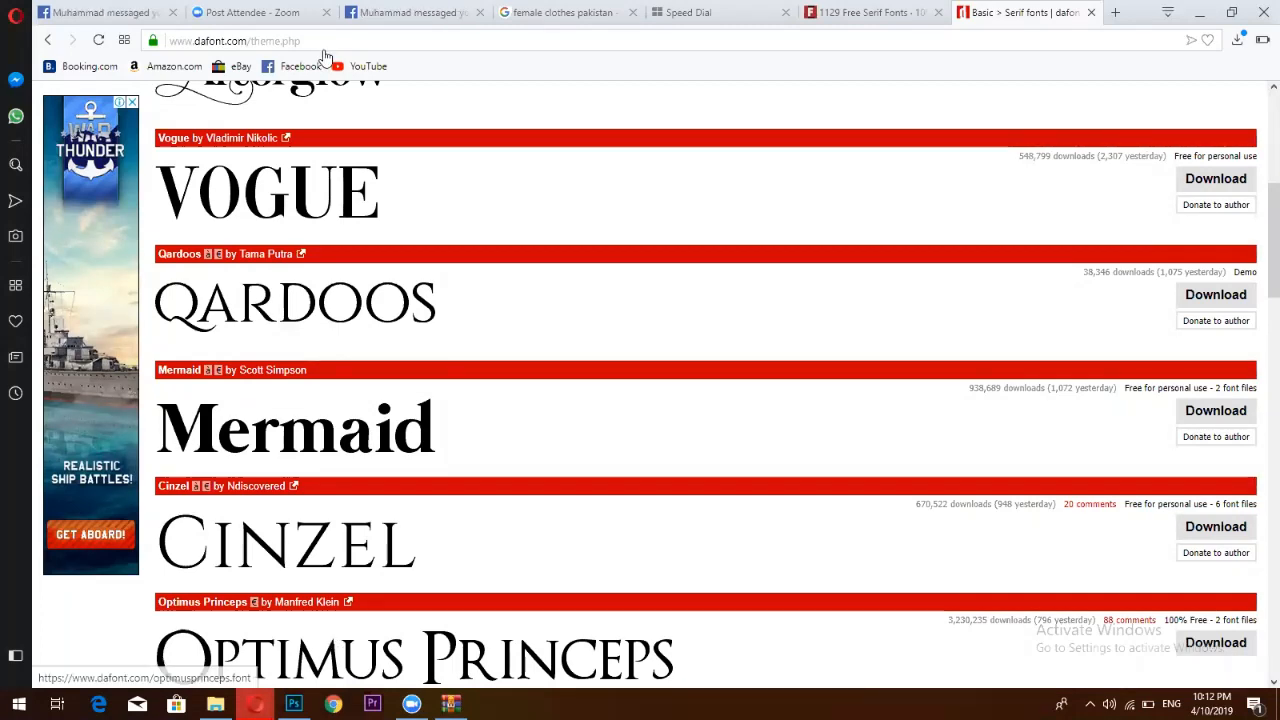
pyautogui.click(612, 12)
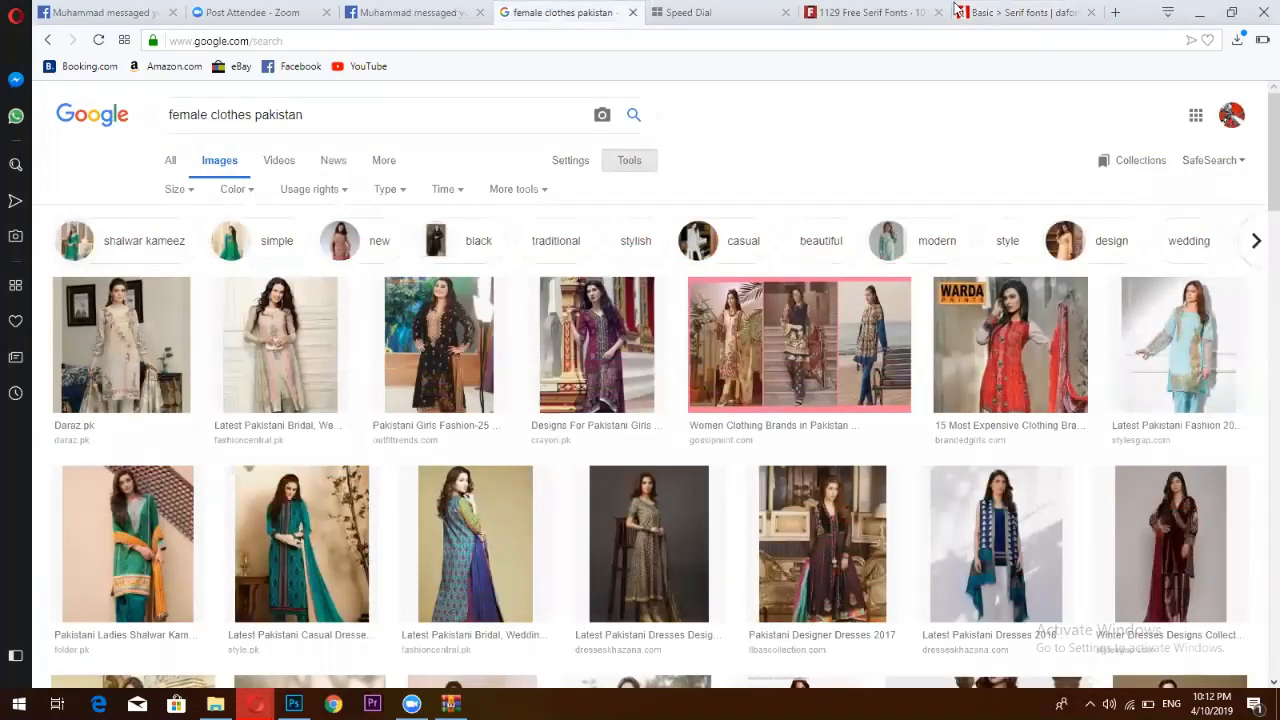
# In a new tab, go to Facebook and open Sale Sale Sale from recent searches
pyautogui.click(1112, 11)
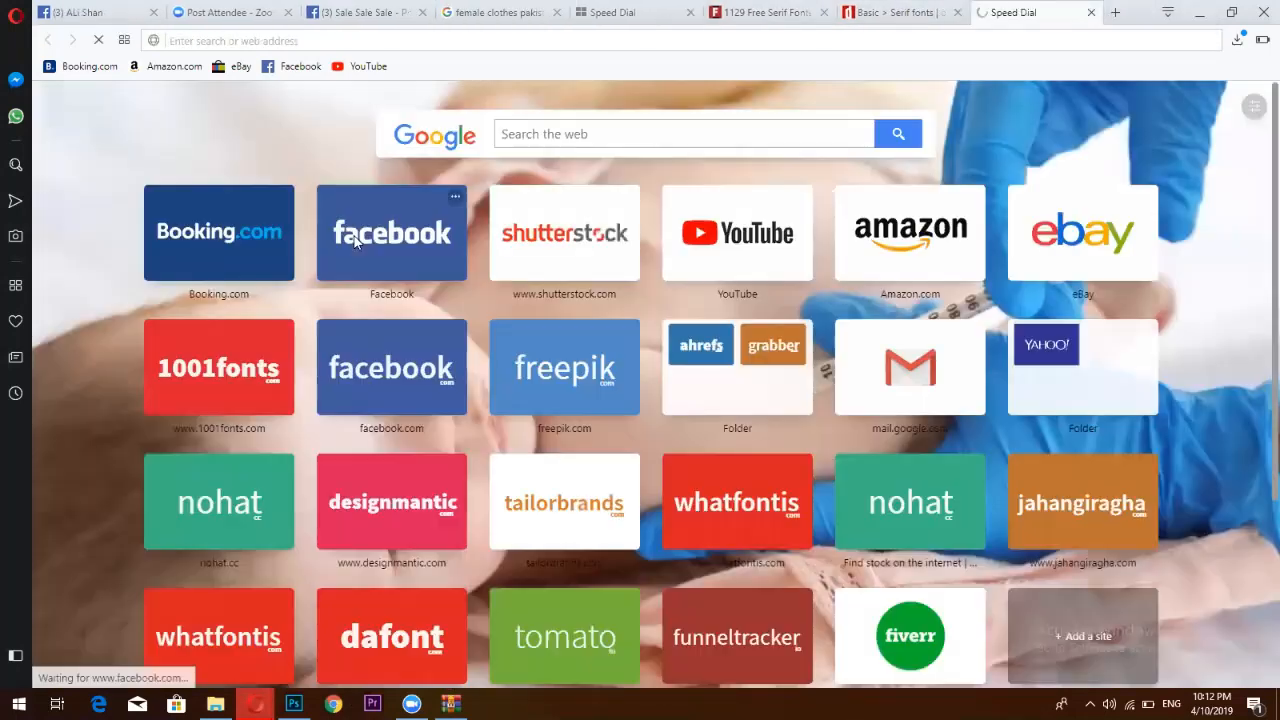
pyautogui.click(365, 233)
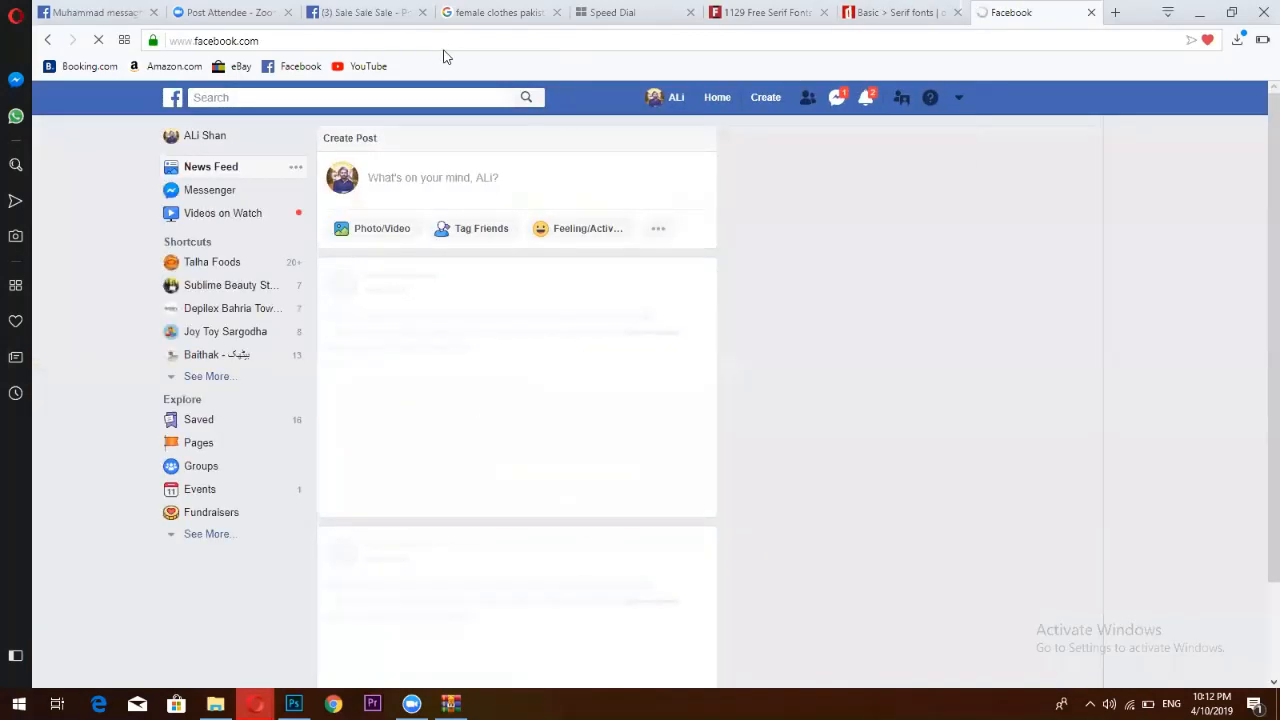
pyautogui.click(409, 98)
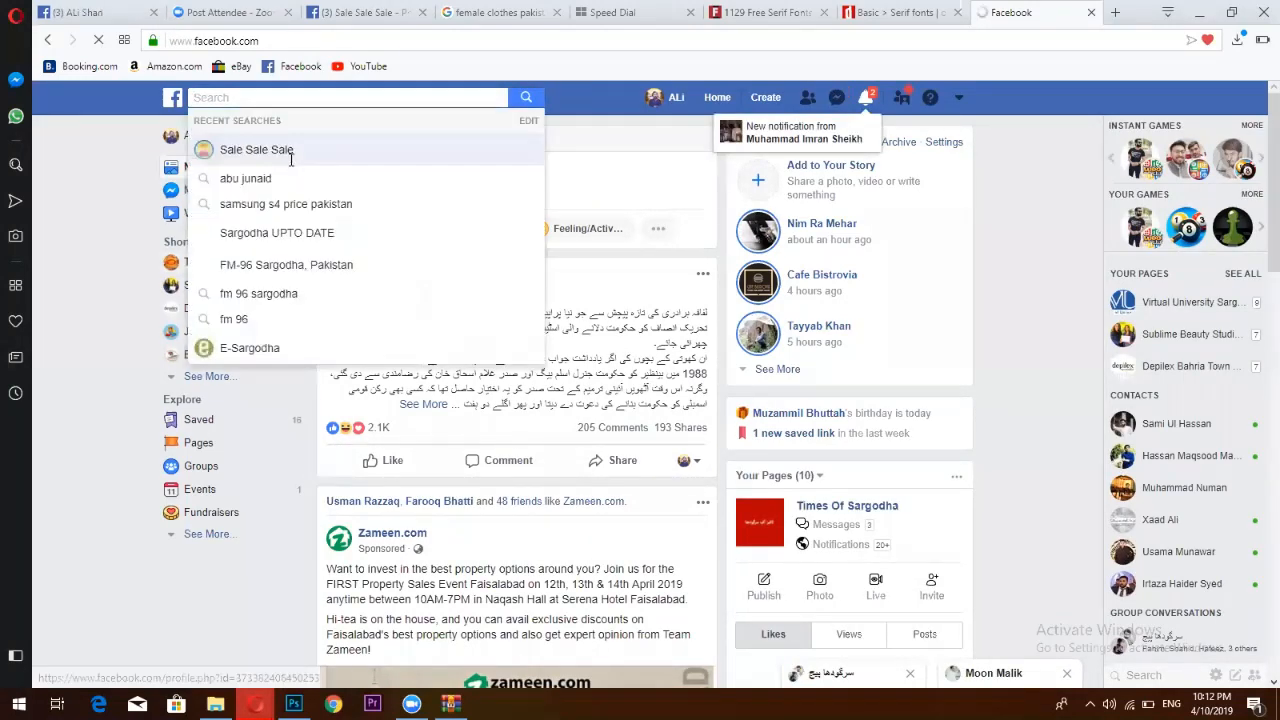
pyautogui.click(283, 148)
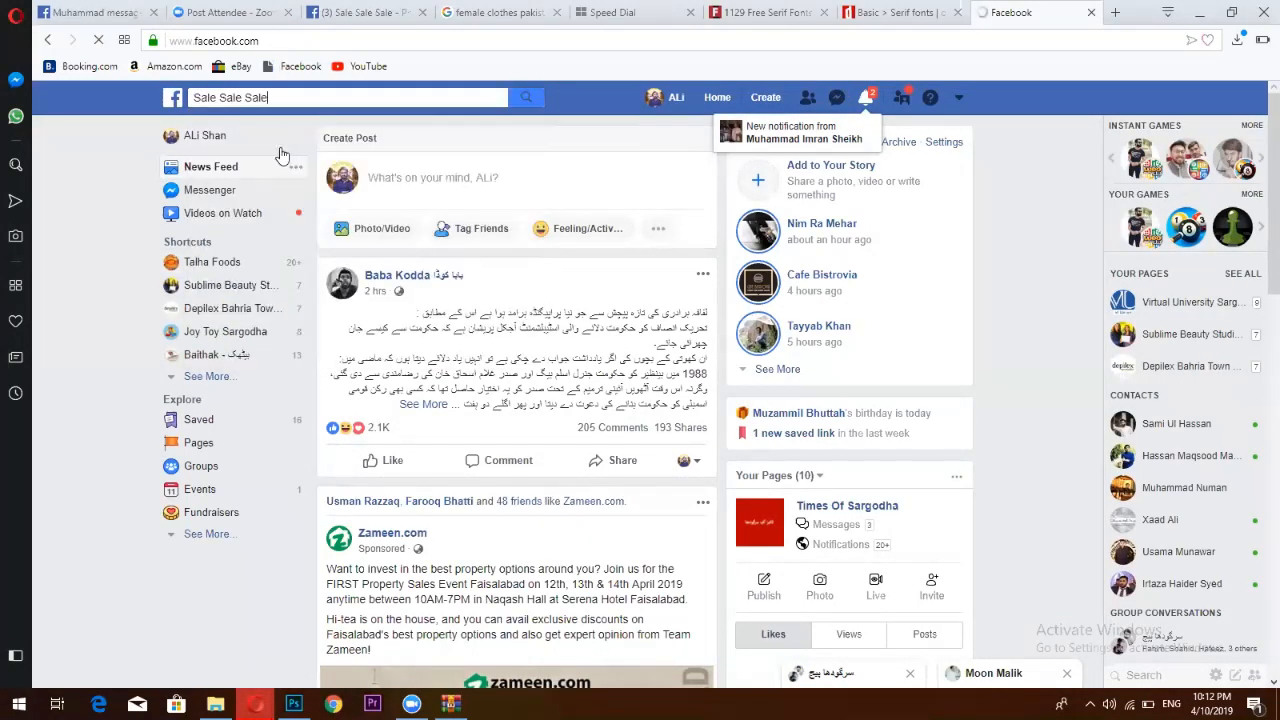
pyautogui.click(890, 12)
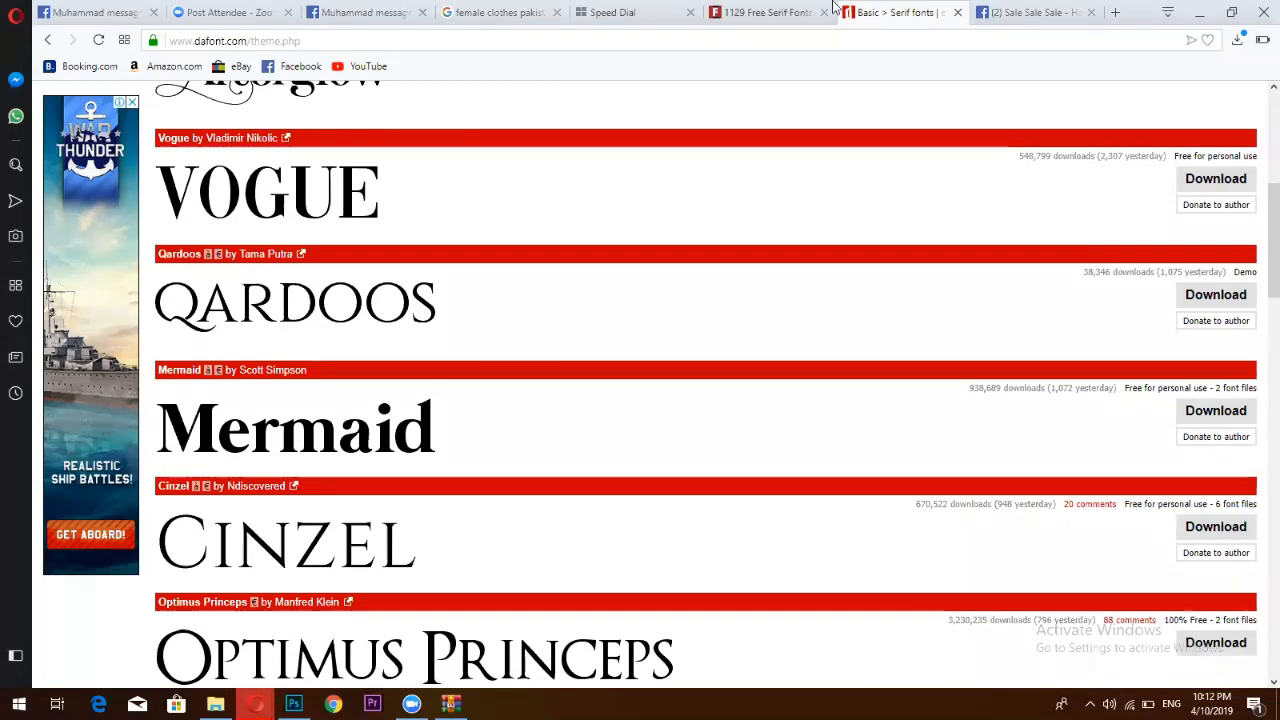
pyautogui.hotkey('ctrl', 'Tab')
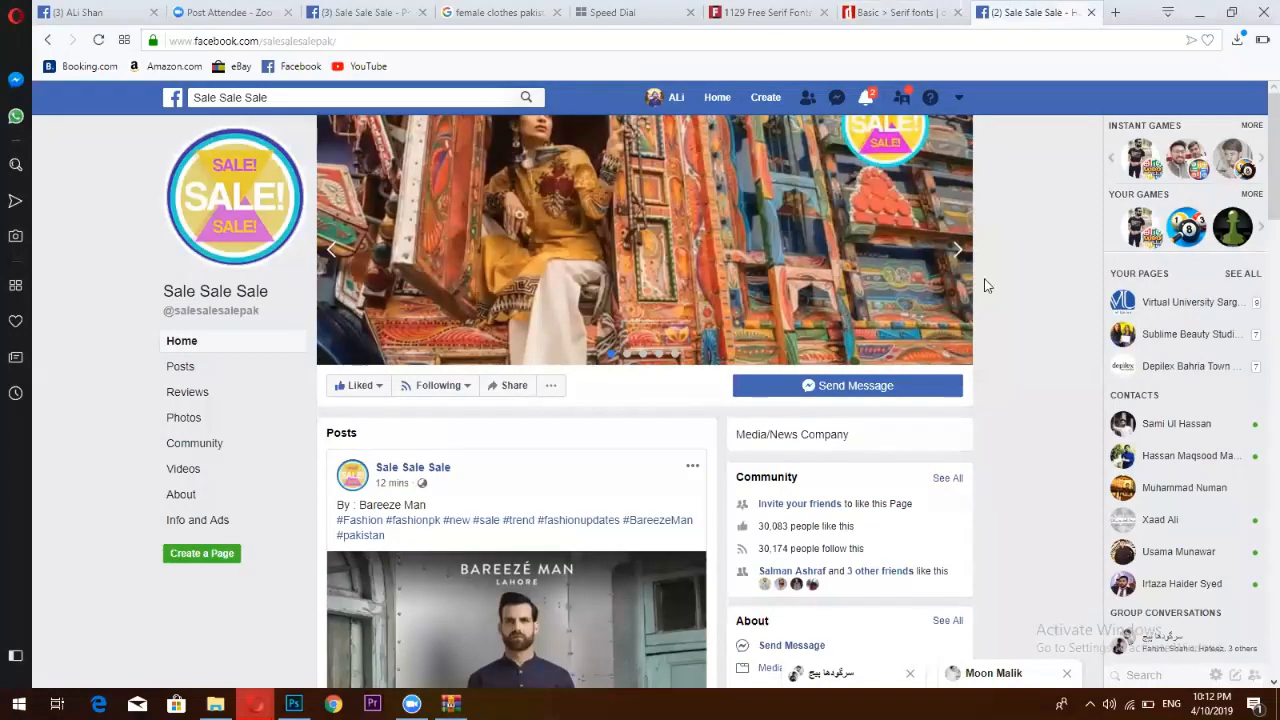
pyautogui.click(1112, 13)
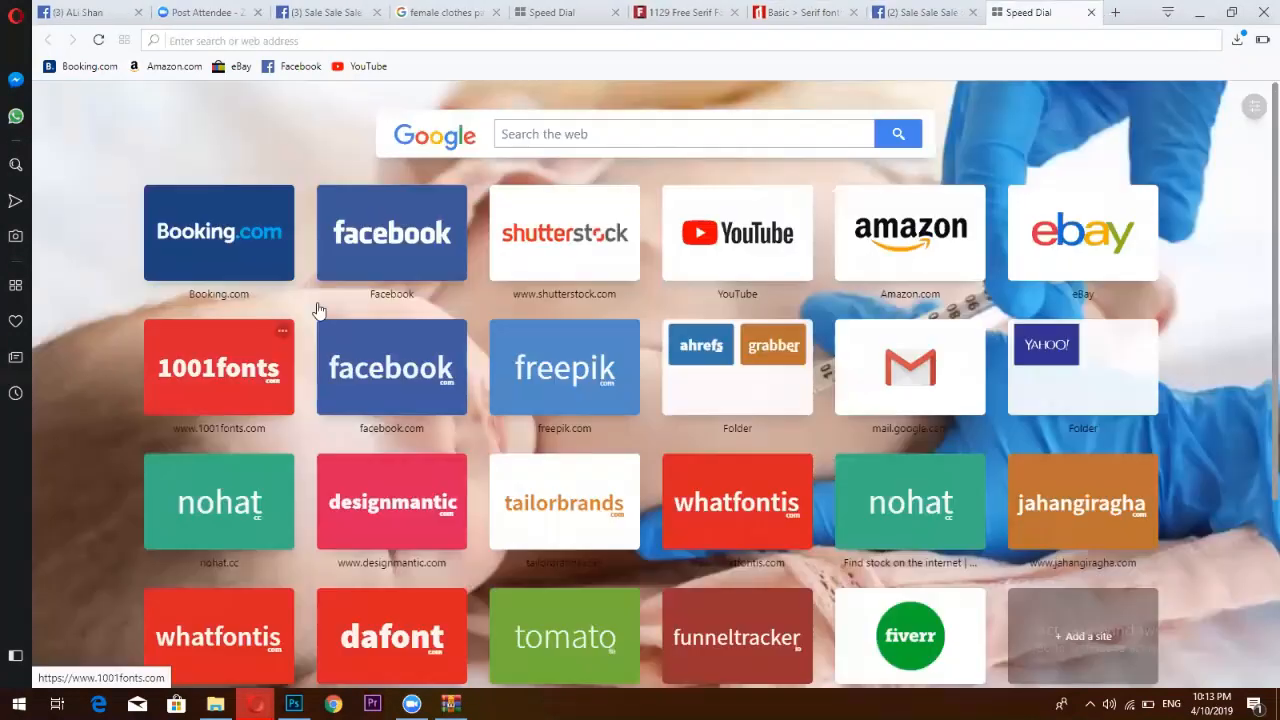
pyautogui.click(406, 234)
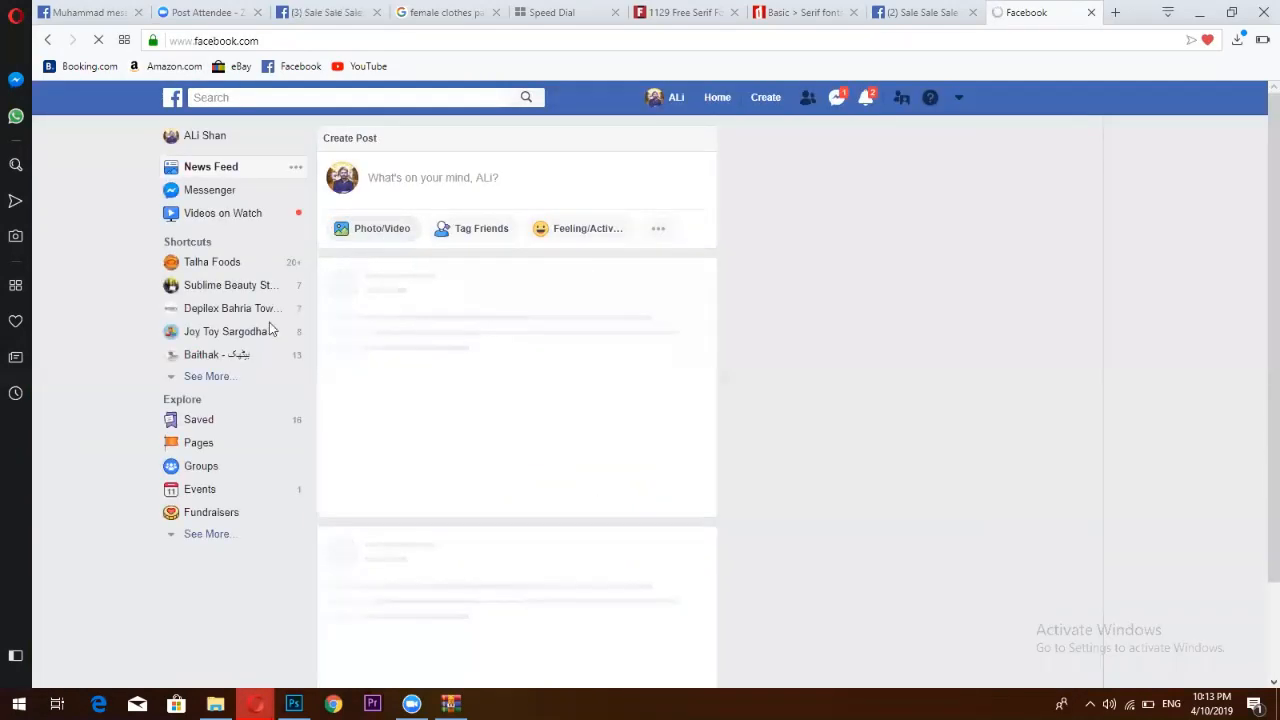
pyautogui.click(299, 97)
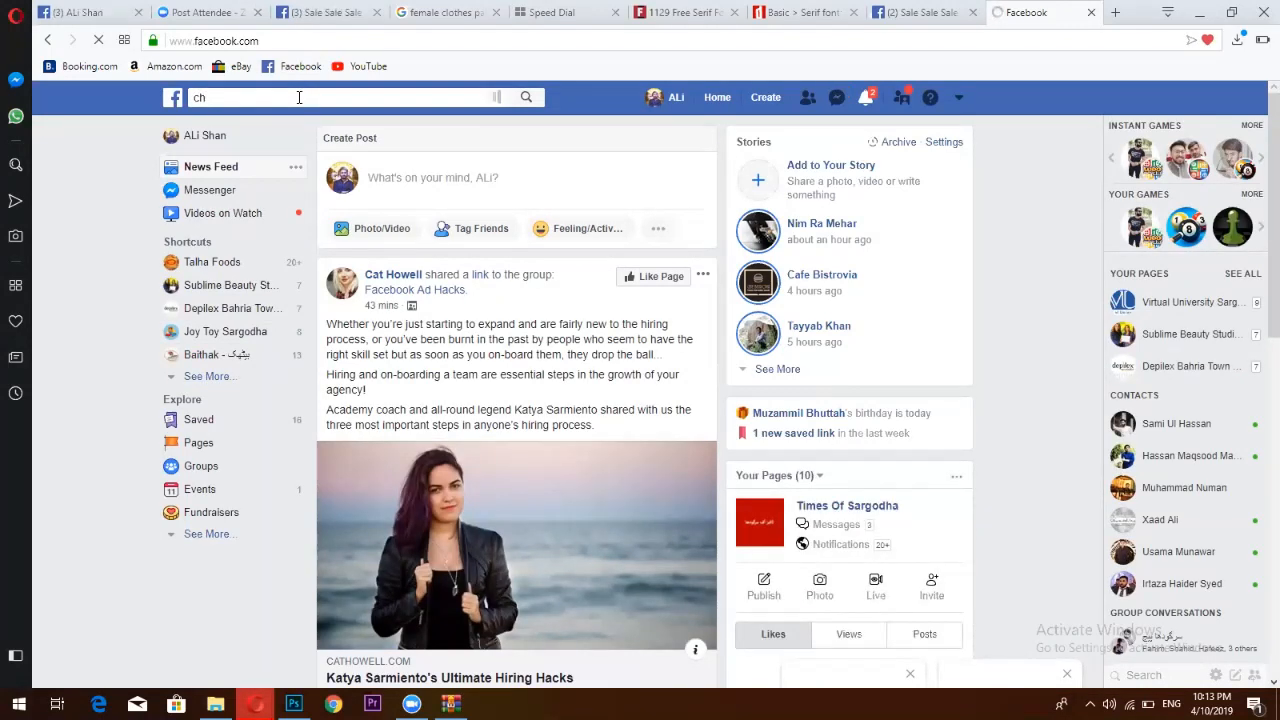
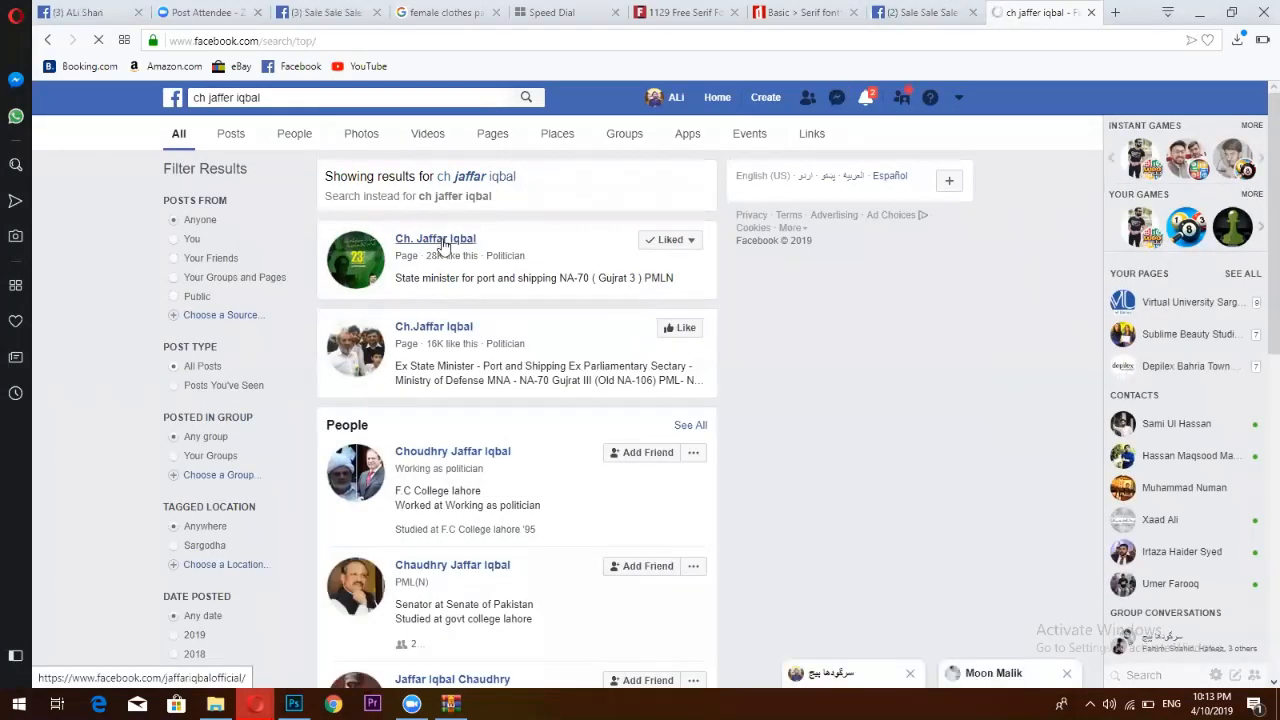
pyautogui.click(444, 241)
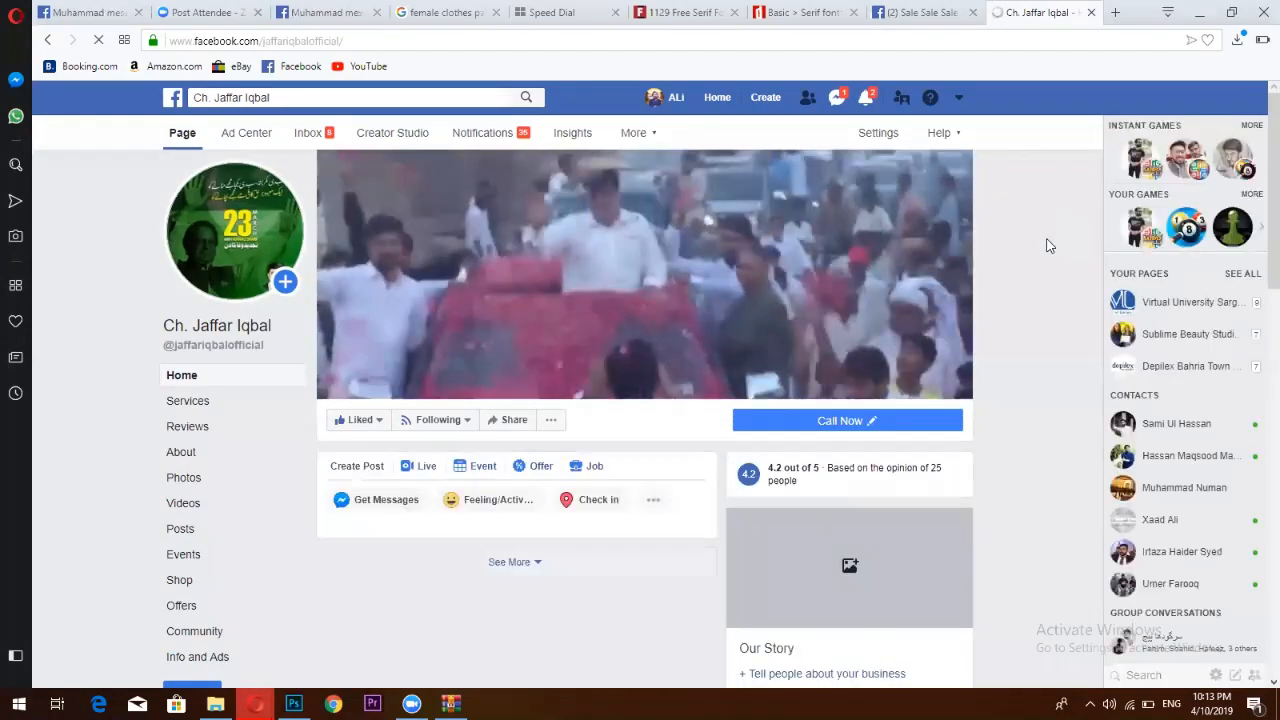
pyautogui.scroll(-2, 1048, 248)
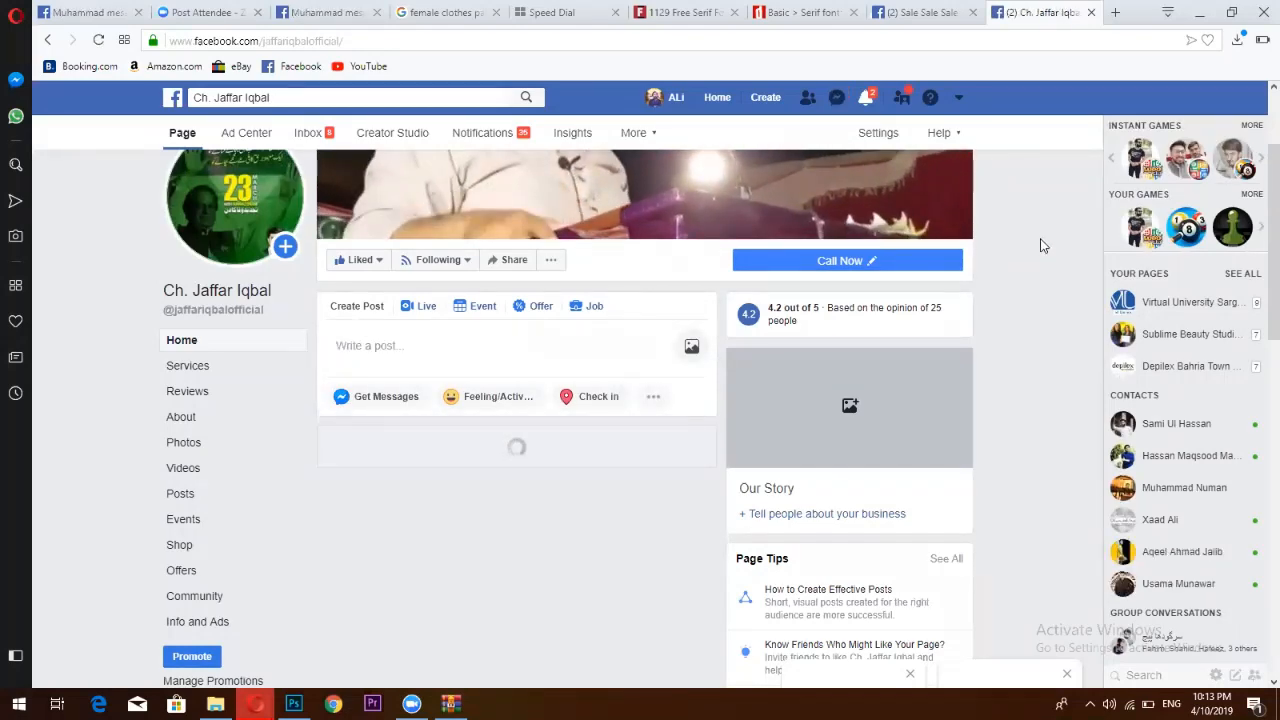
pyautogui.scroll(-2, 973, 238)
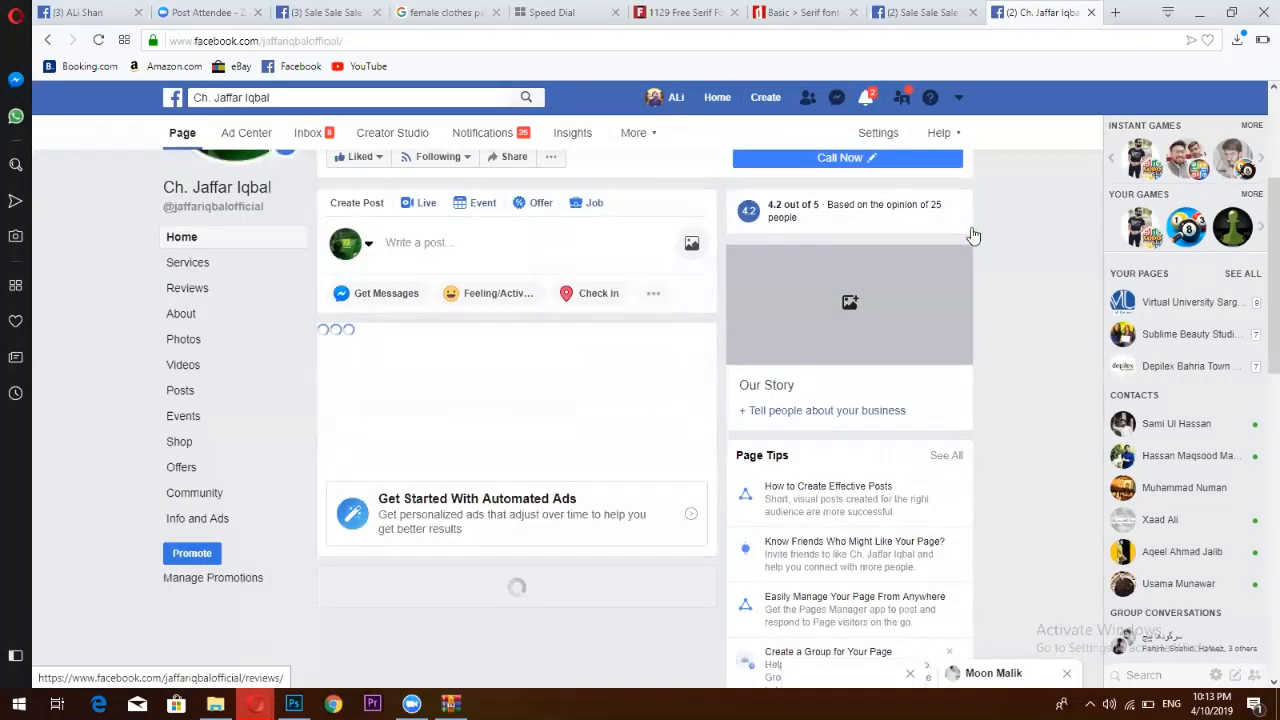
pyautogui.scroll(-3, 970, 244)
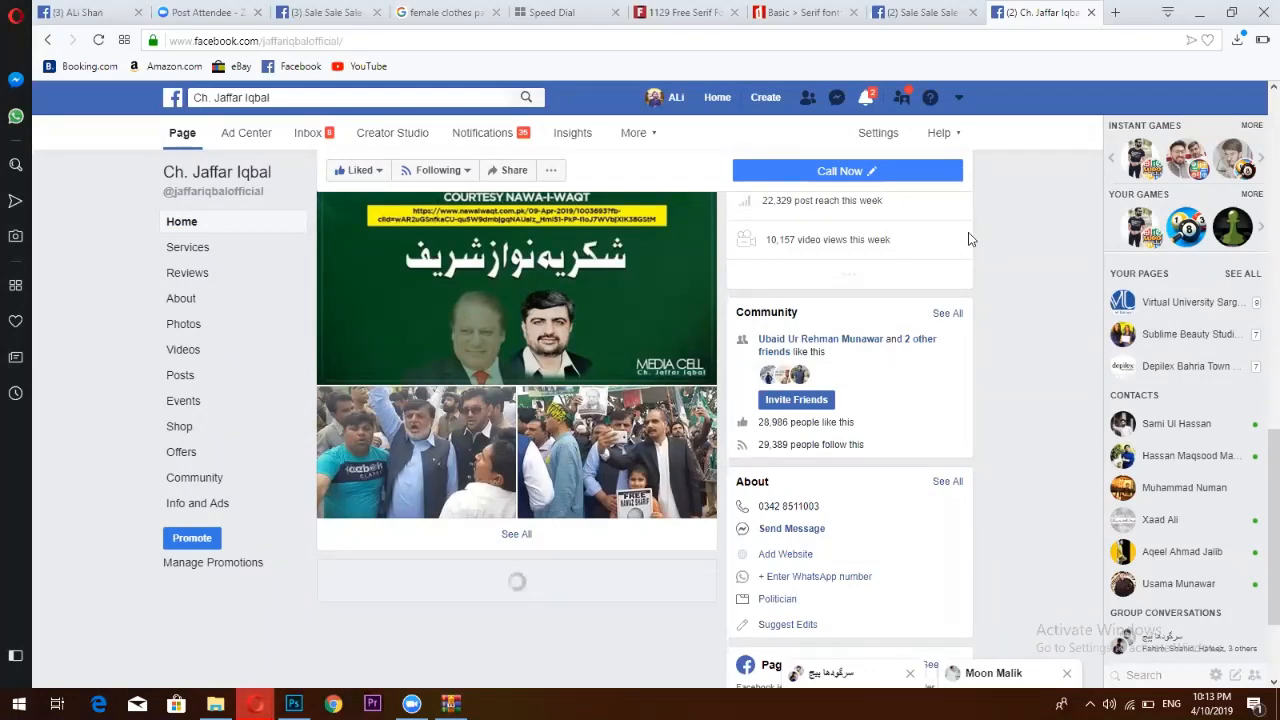
pyautogui.scroll(1, 968, 239)
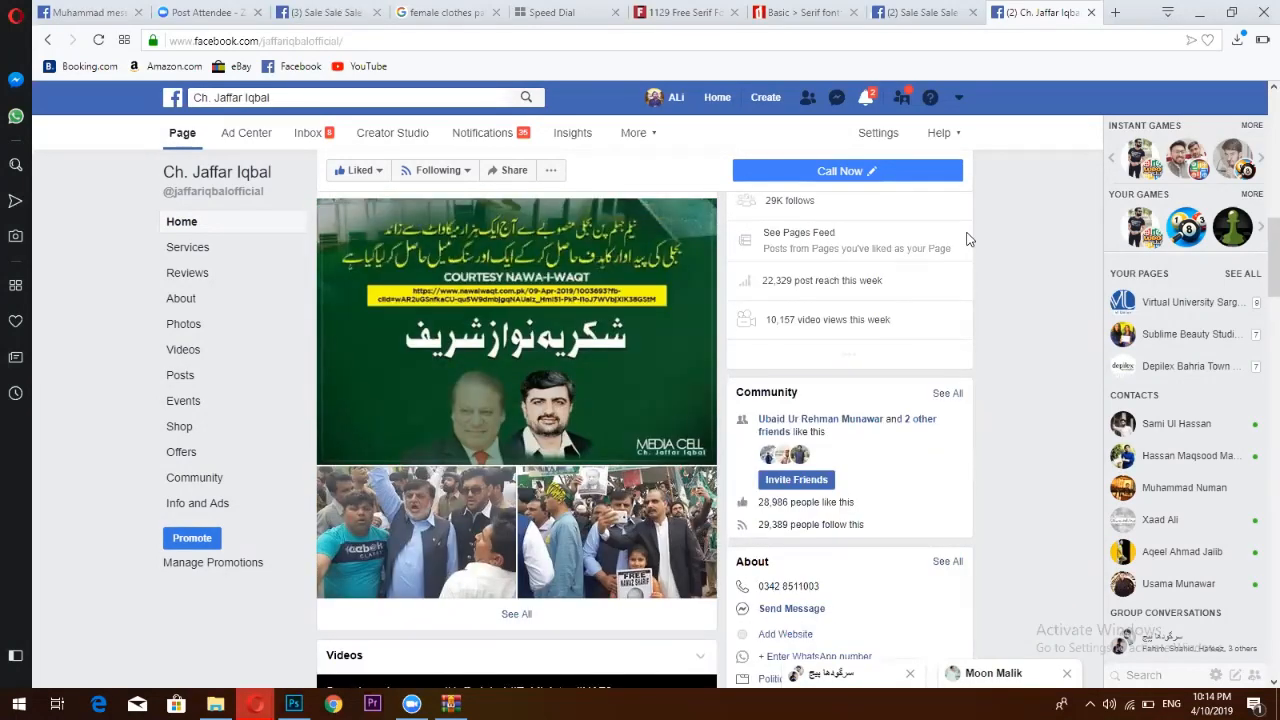
pyautogui.scroll(-2, 968, 239)
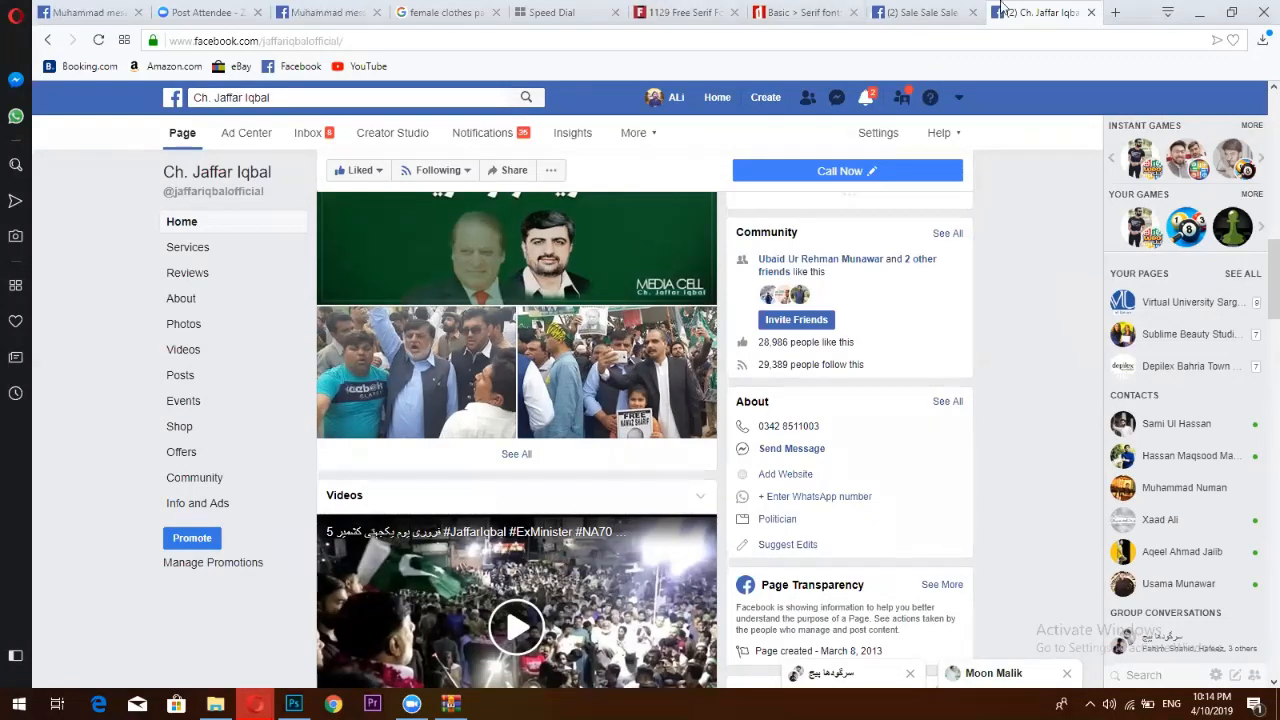
pyautogui.scroll(-10, 392, 440)
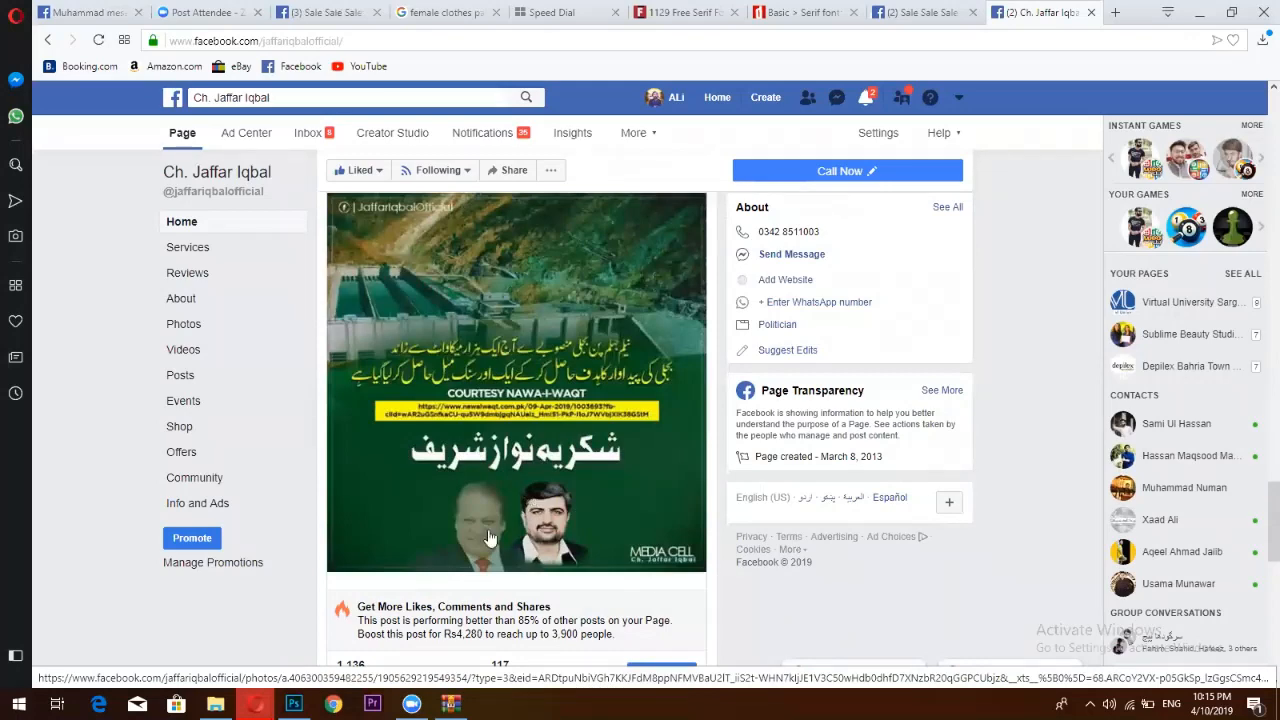
pyautogui.scroll(2, 486, 543)
# View the post image in the photo viewer, then close it and scroll down the page
pyautogui.click(490, 540)
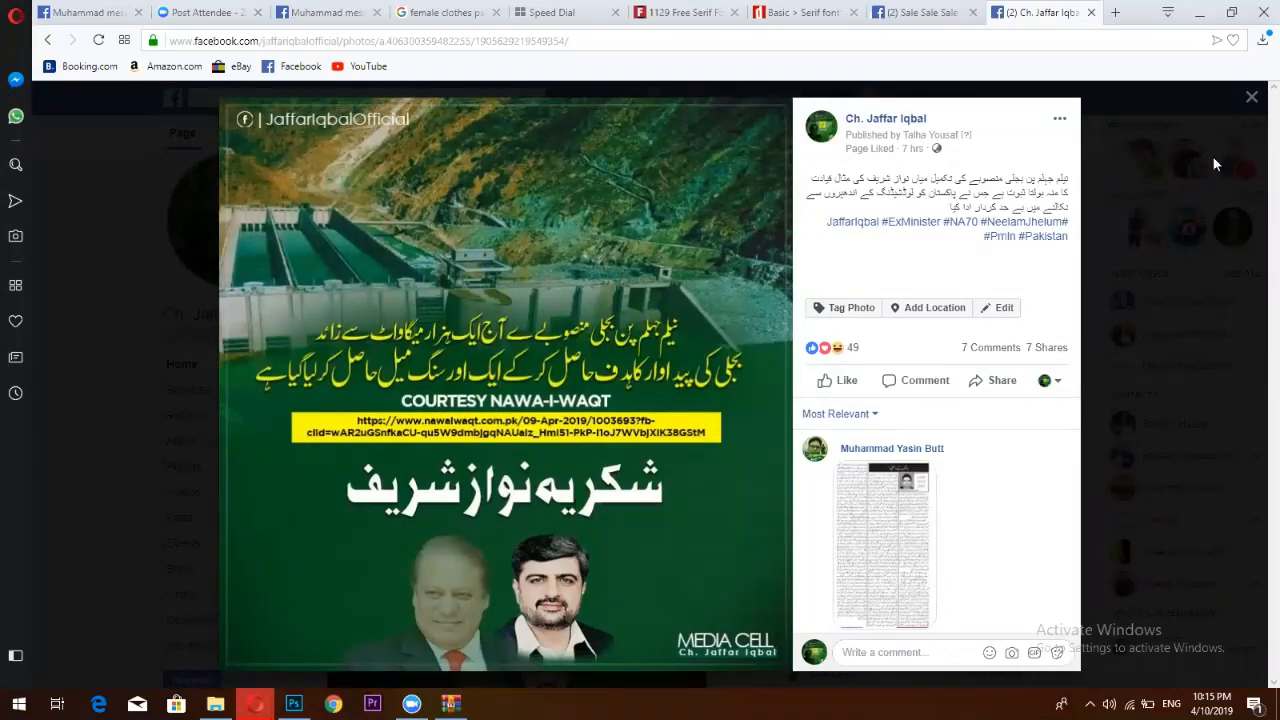
pyautogui.click(1251, 95)
pyautogui.scroll(-1, 428, 537)
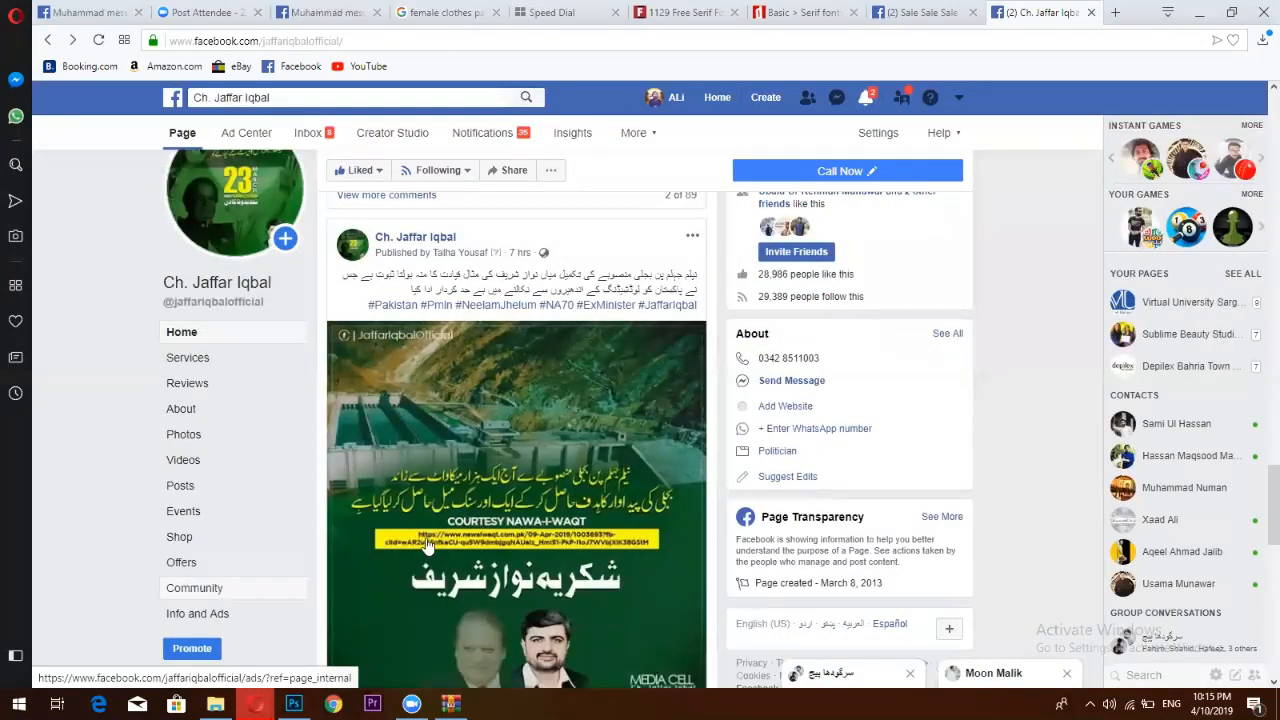
pyautogui.scroll(-3, 428, 537)
pyautogui.scroll(-5, 428, 537)
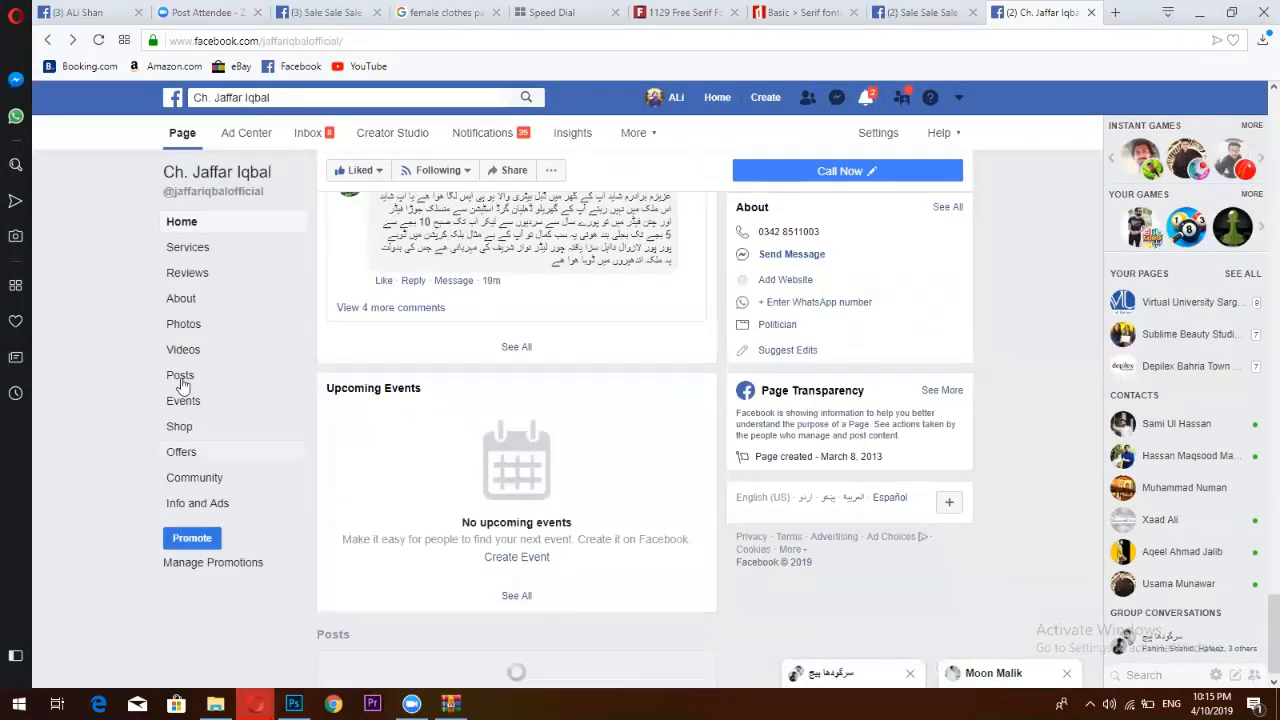
# Go to the page's Photos section and open a Mobile Uploads photo full-size
pyautogui.click(192, 330)
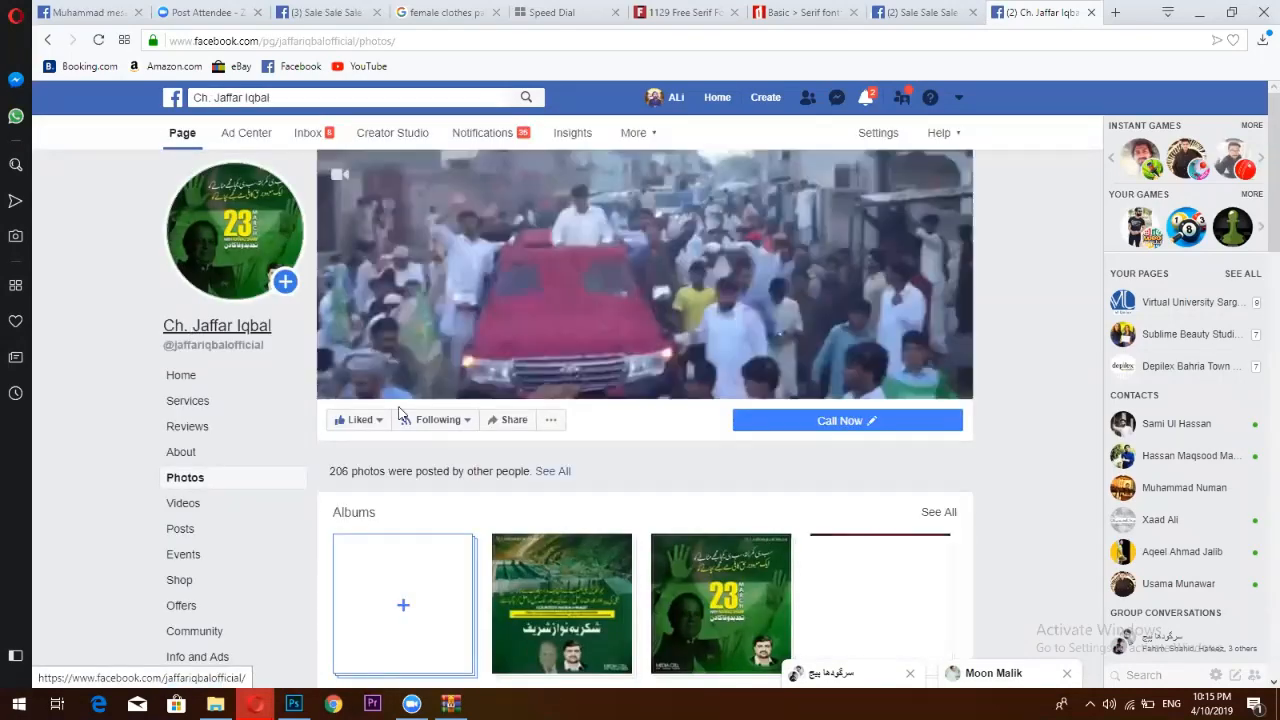
pyautogui.scroll(-3, 733, 617)
pyautogui.scroll(-2, 733, 617)
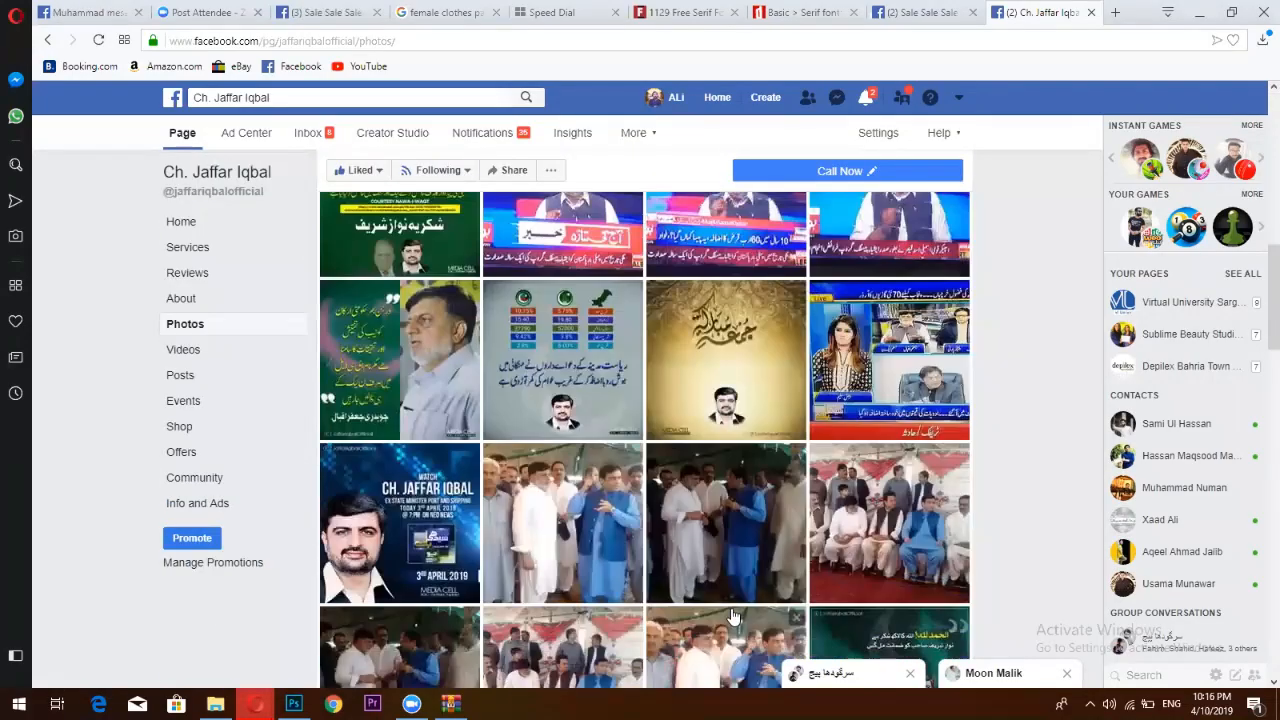
pyautogui.scroll(3, 735, 615)
pyautogui.scroll(-1, 738, 612)
pyautogui.scroll(1, 738, 612)
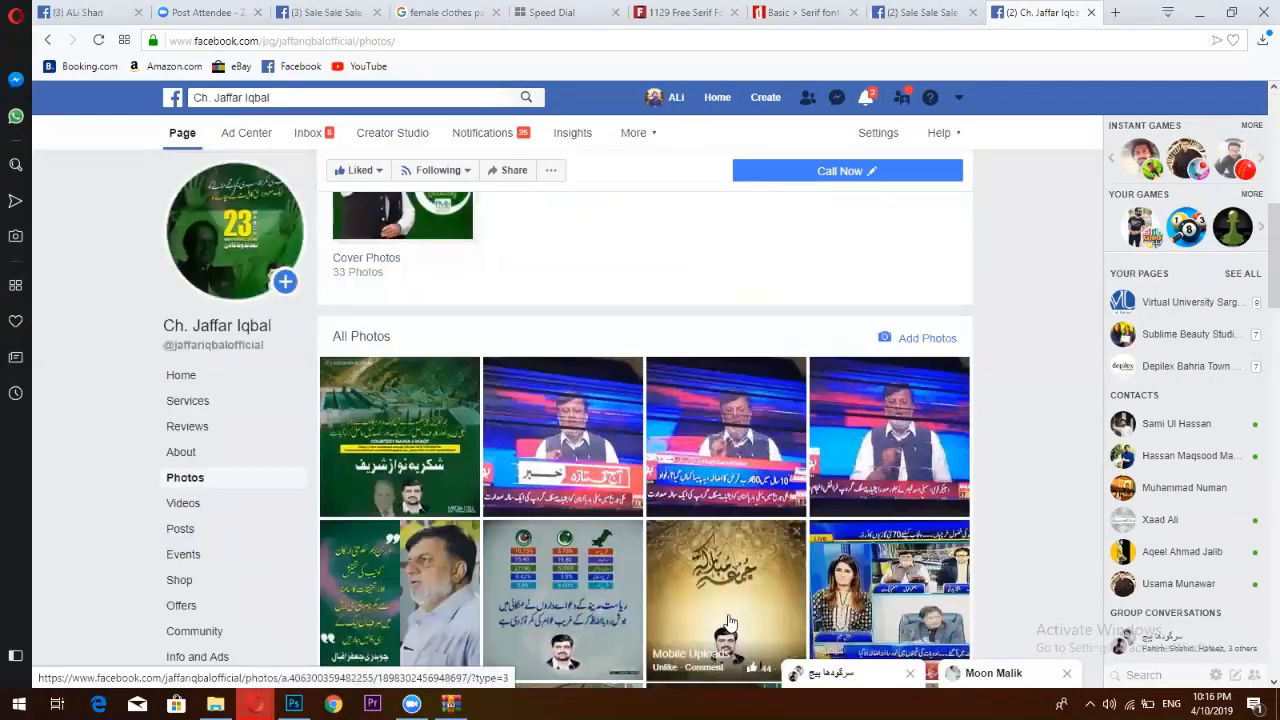
pyautogui.scroll(-5, 760, 560)
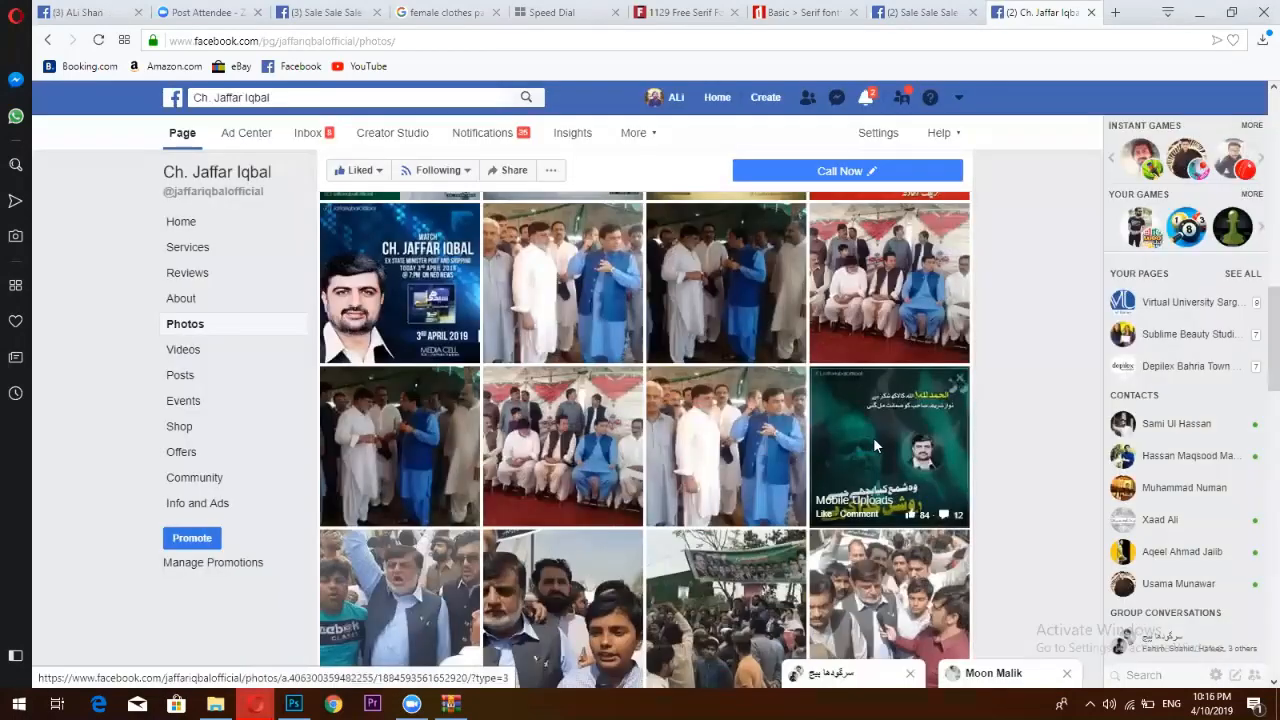
pyautogui.click(873, 445)
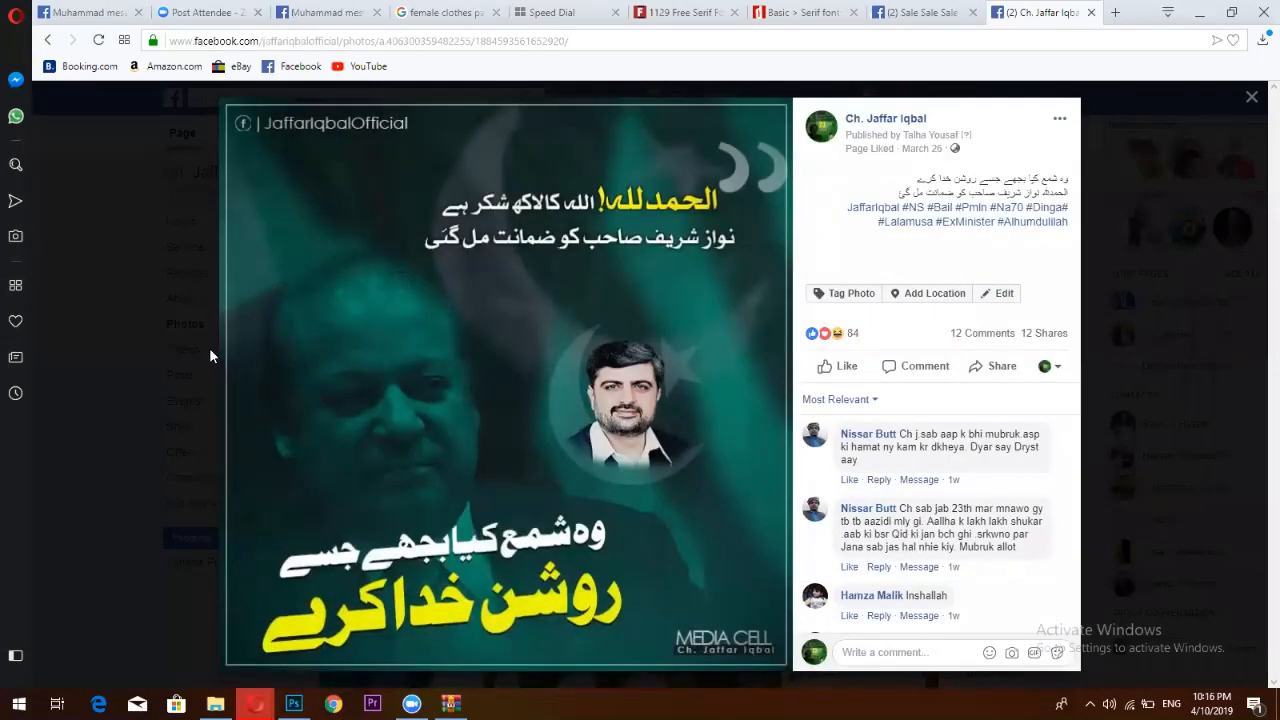
pyautogui.click(270, 288)
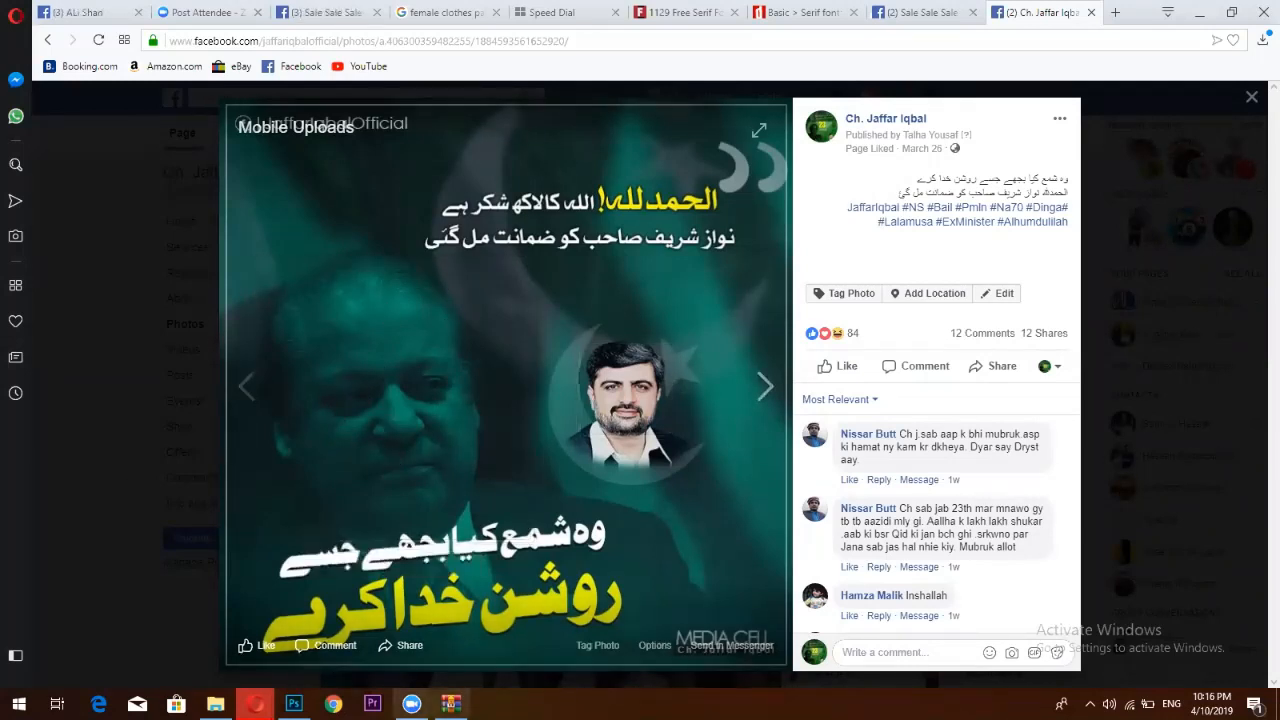
# Back in Photoshop, dismiss Layer Style and bring up the File > Open dialog
pyautogui.hotkey('alt', 'Tab')
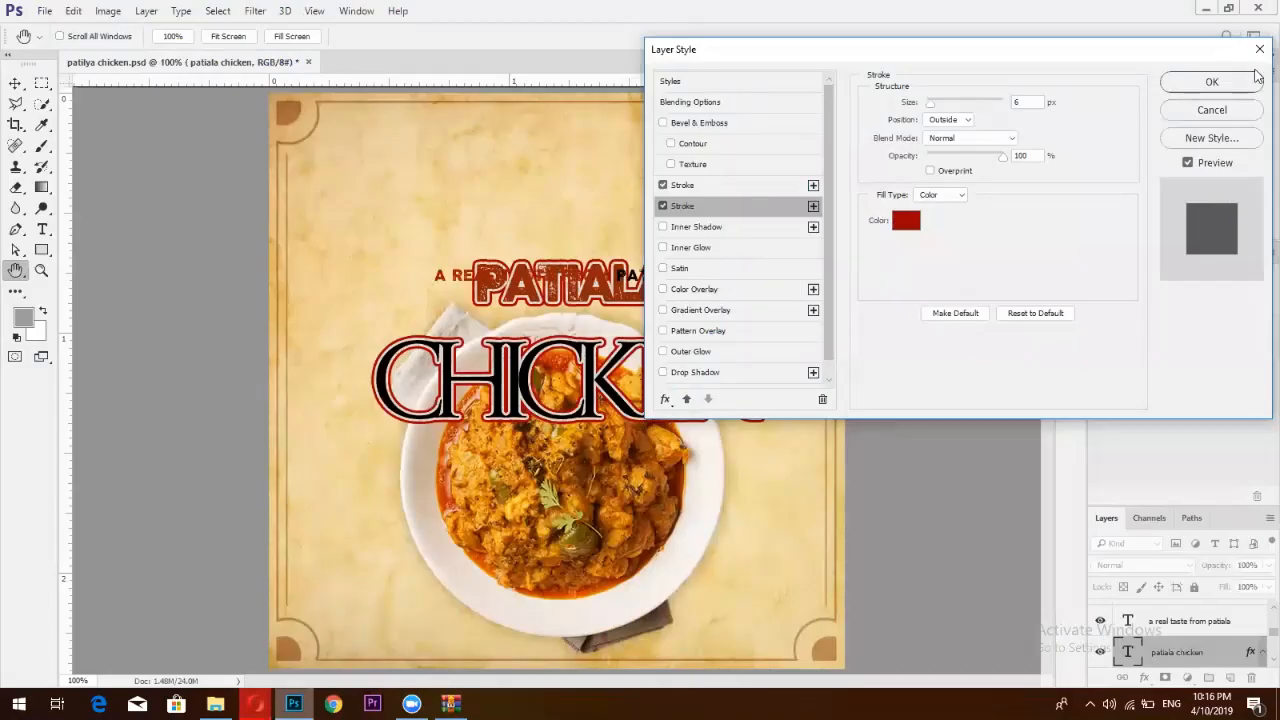
pyautogui.press('Return')
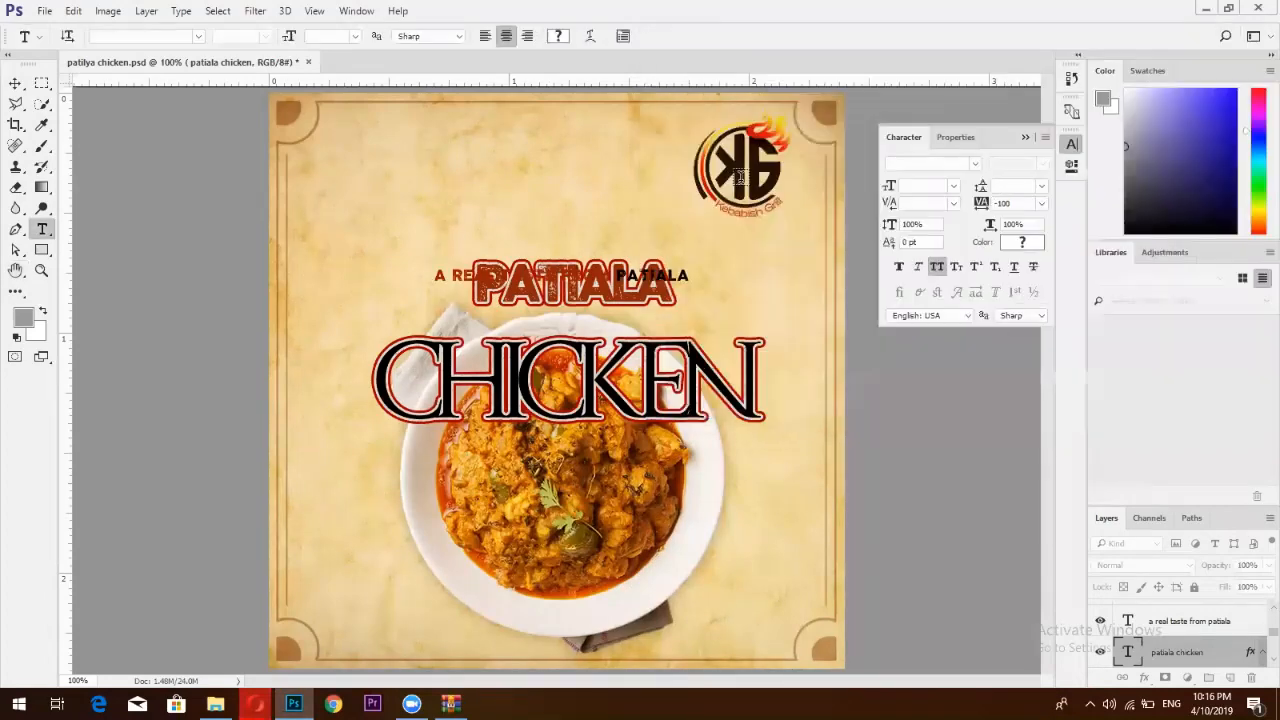
pyautogui.click(44, 10)
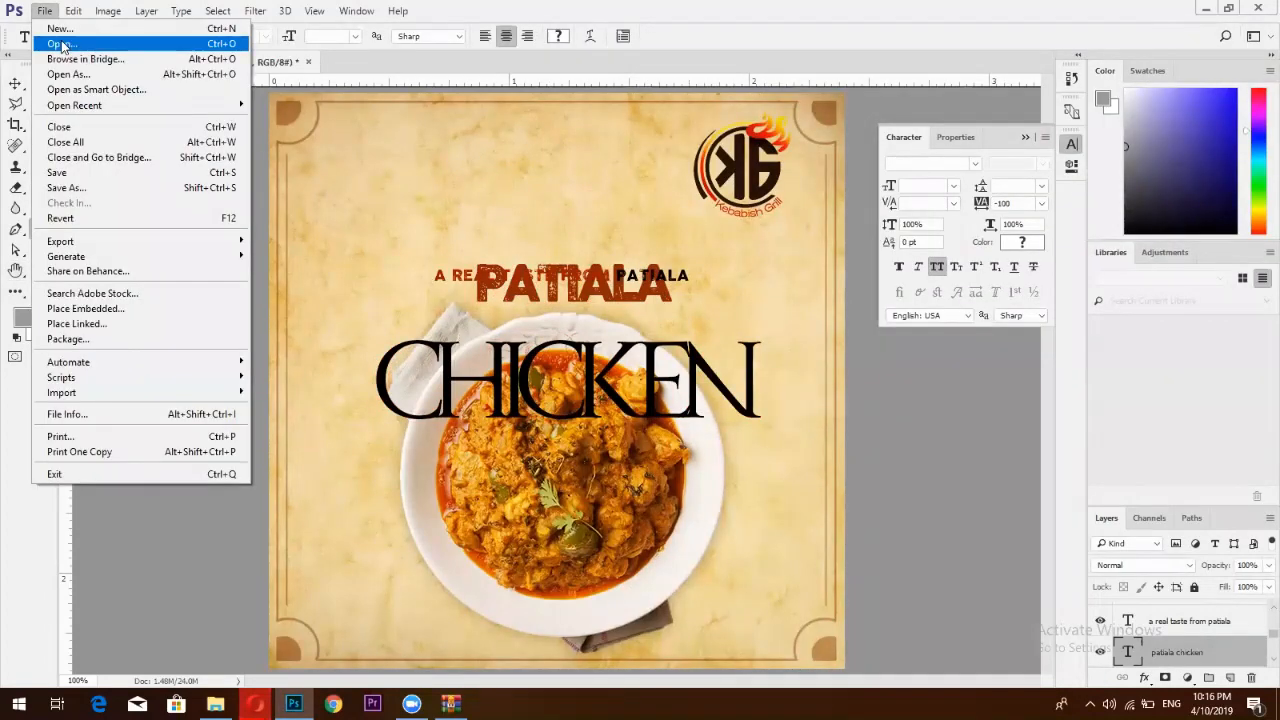
pyautogui.click(62, 45)
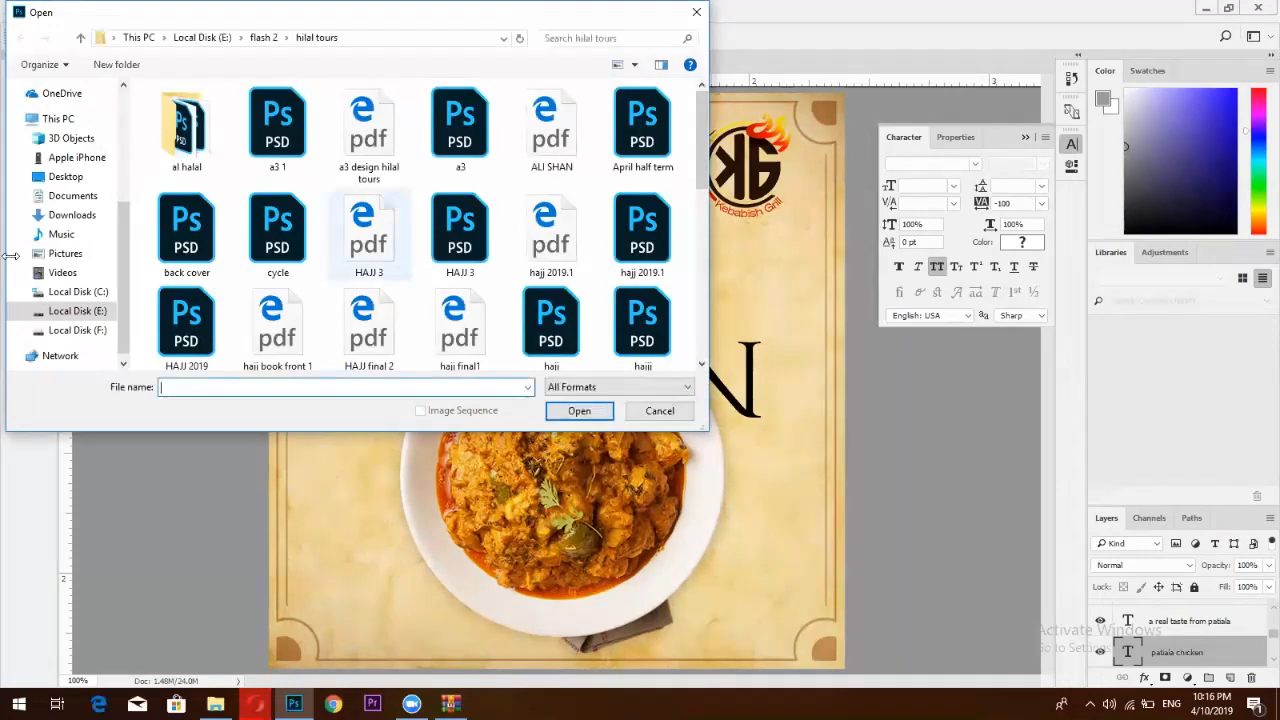
# Open shutterstock-1139518481.png from the Downloads folder
pyautogui.click(75, 215)
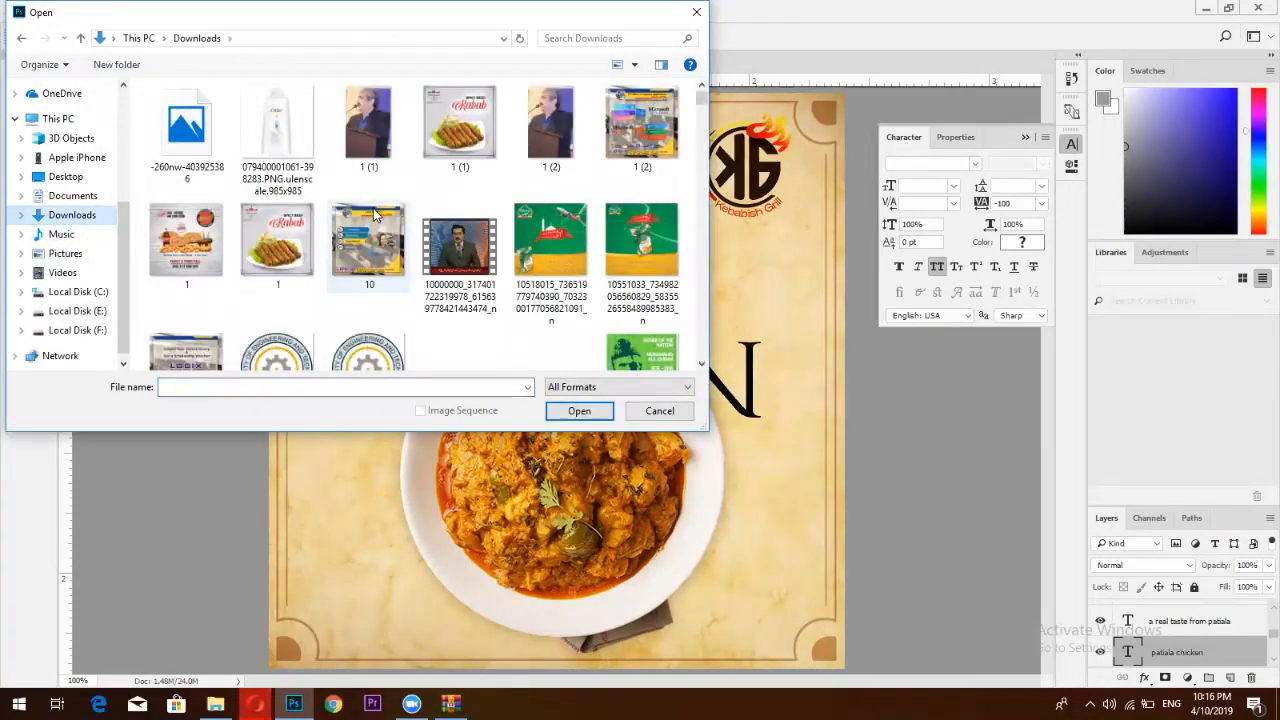
pyautogui.scroll(-3, 375, 215)
pyautogui.scroll(-5, 375, 215)
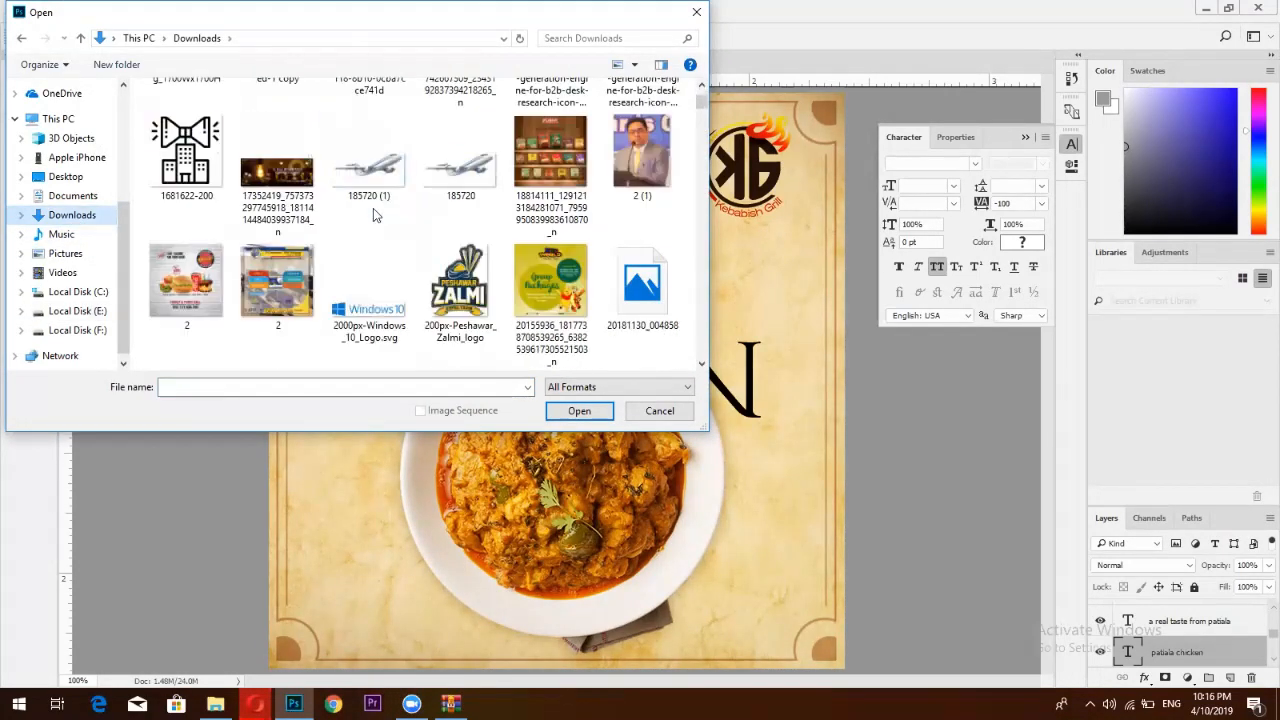
pyautogui.scroll(-2, 375, 215)
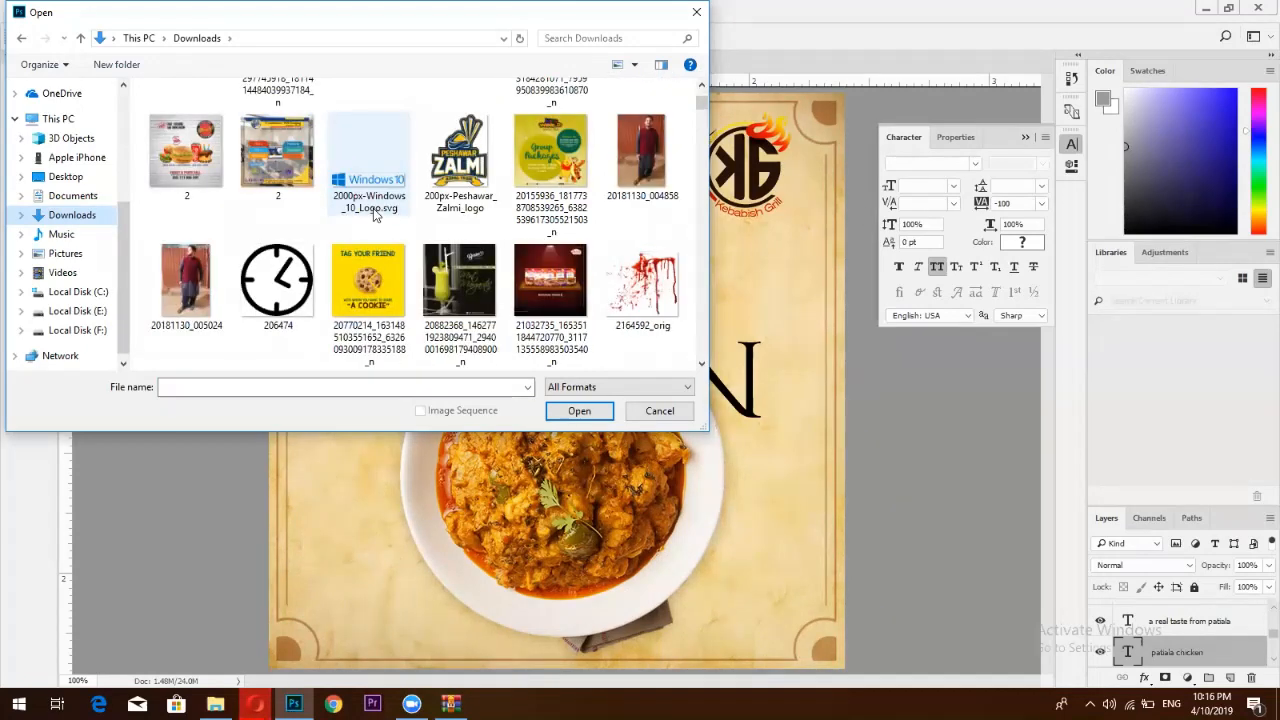
pyautogui.scroll(-4, 375, 215)
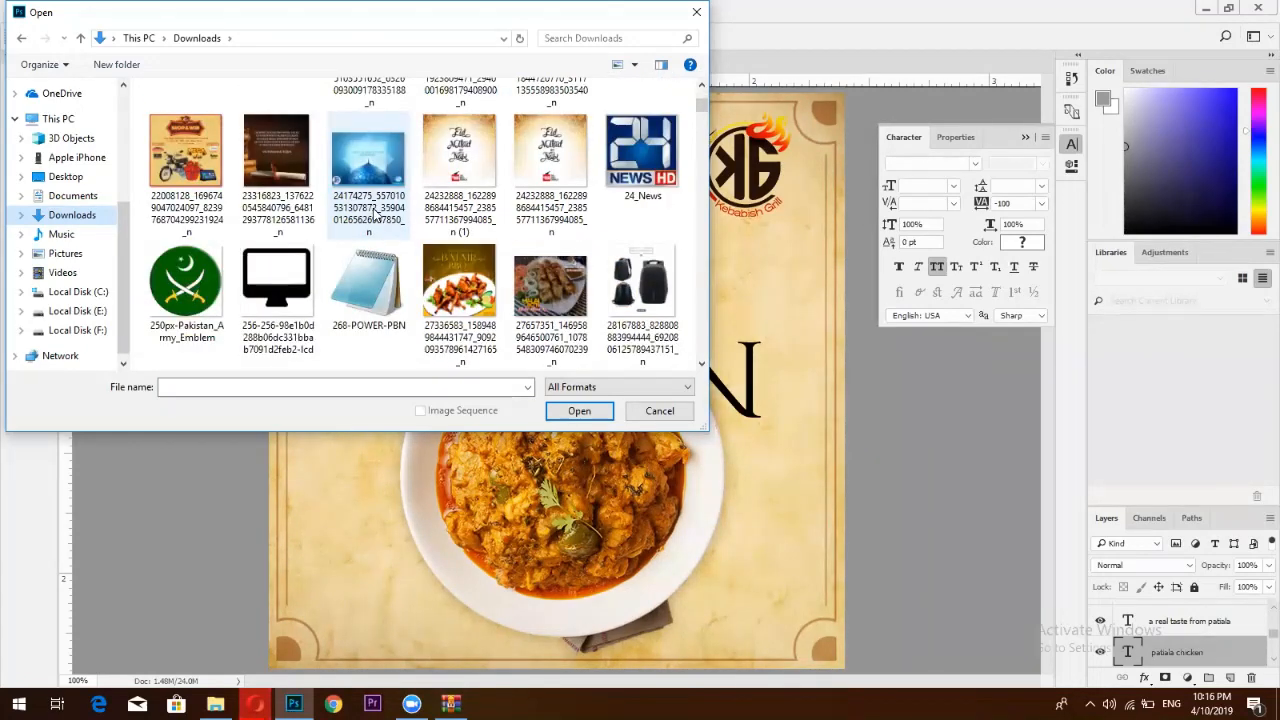
pyautogui.scroll(-4, 375, 215)
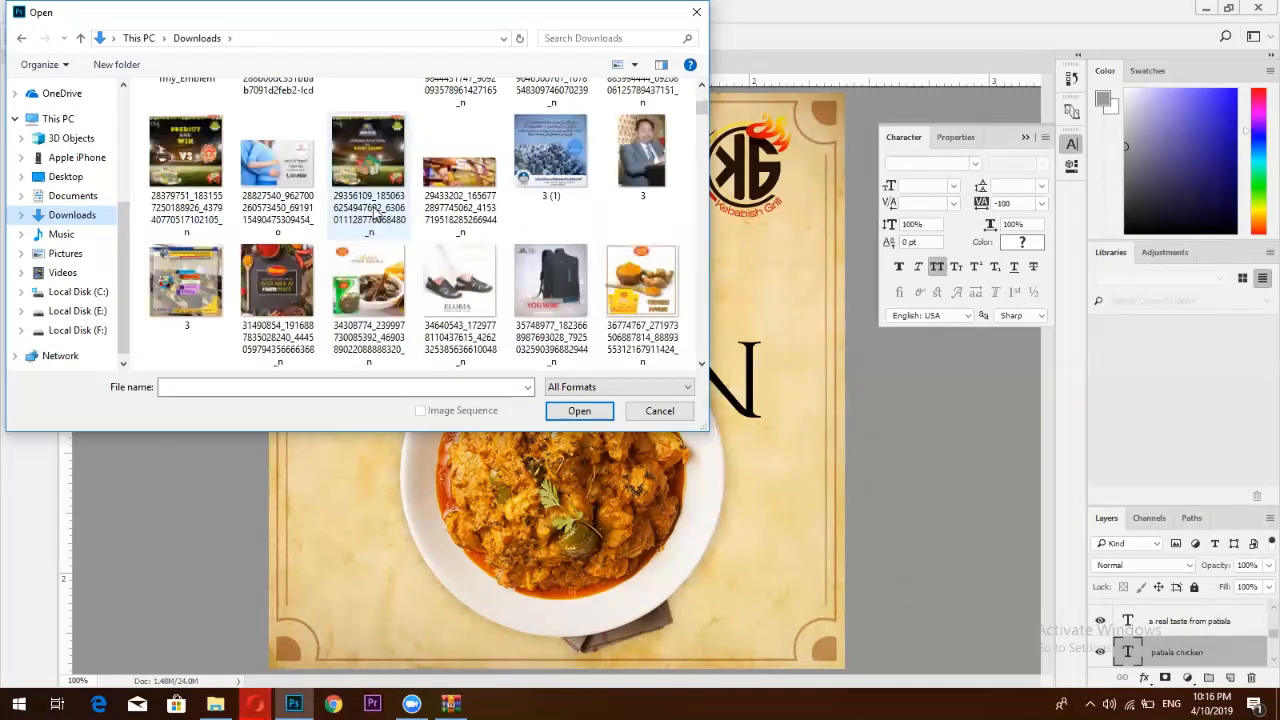
pyautogui.scroll(-6, 375, 215)
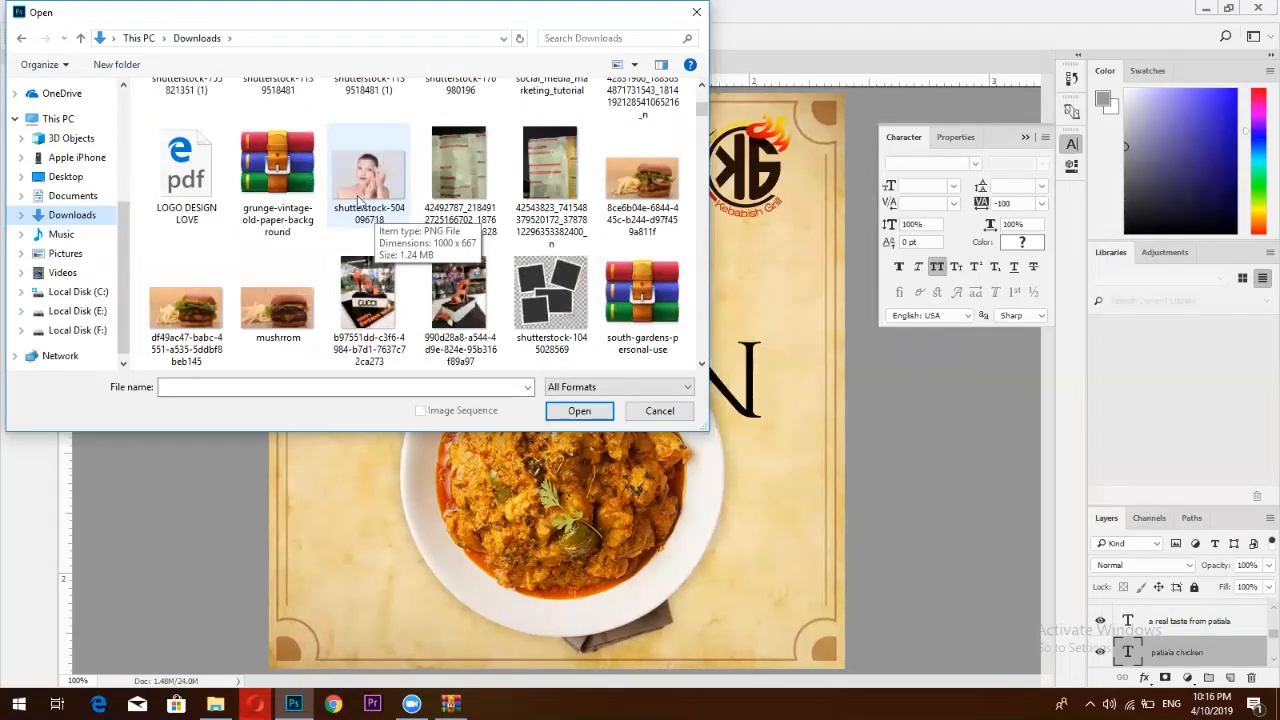
pyautogui.scroll(2, 360, 200)
pyautogui.click(295, 138)
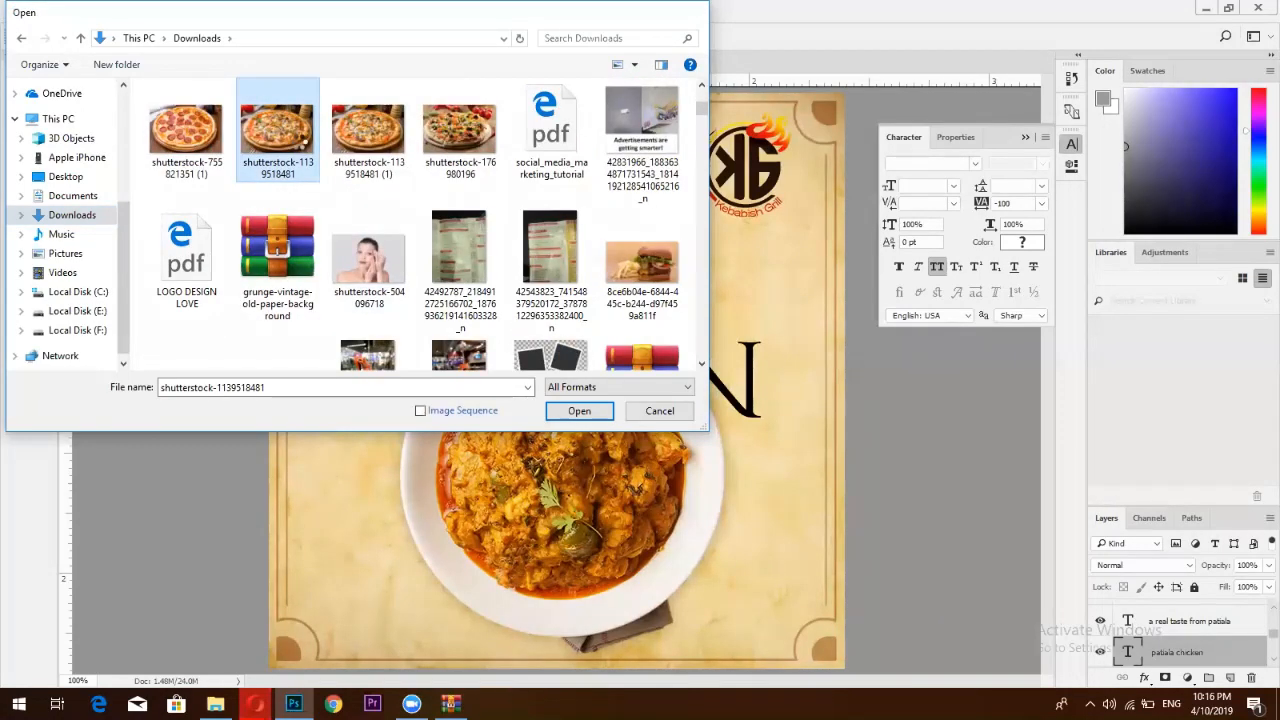
pyautogui.press('Return')
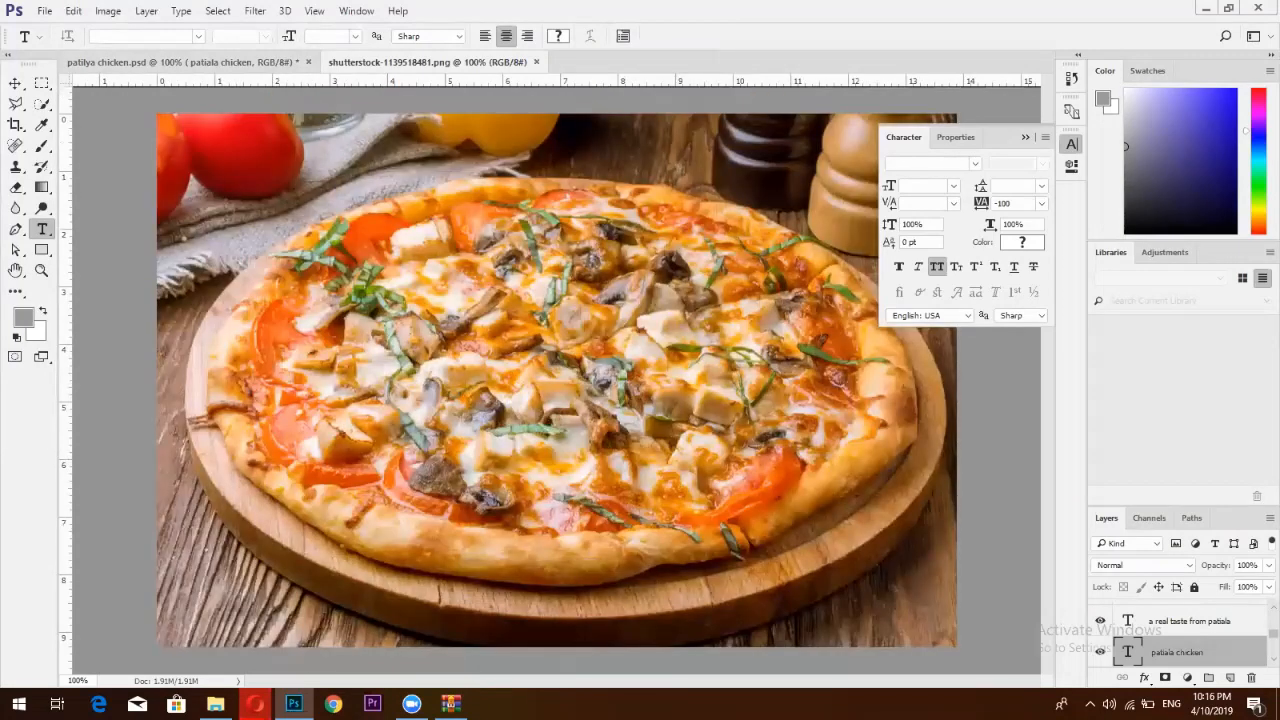
# Add a new layer above the pizza photo and fill it with black
pyautogui.click(1231, 679)
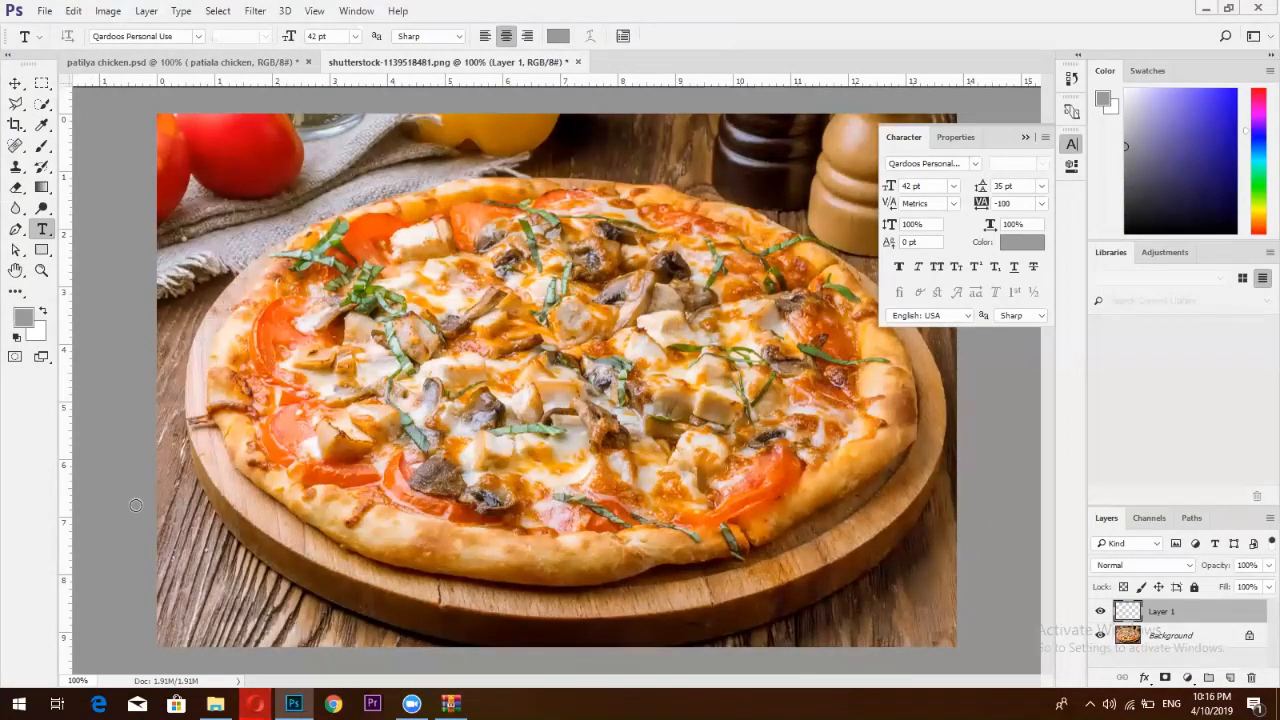
pyautogui.click(22, 317)
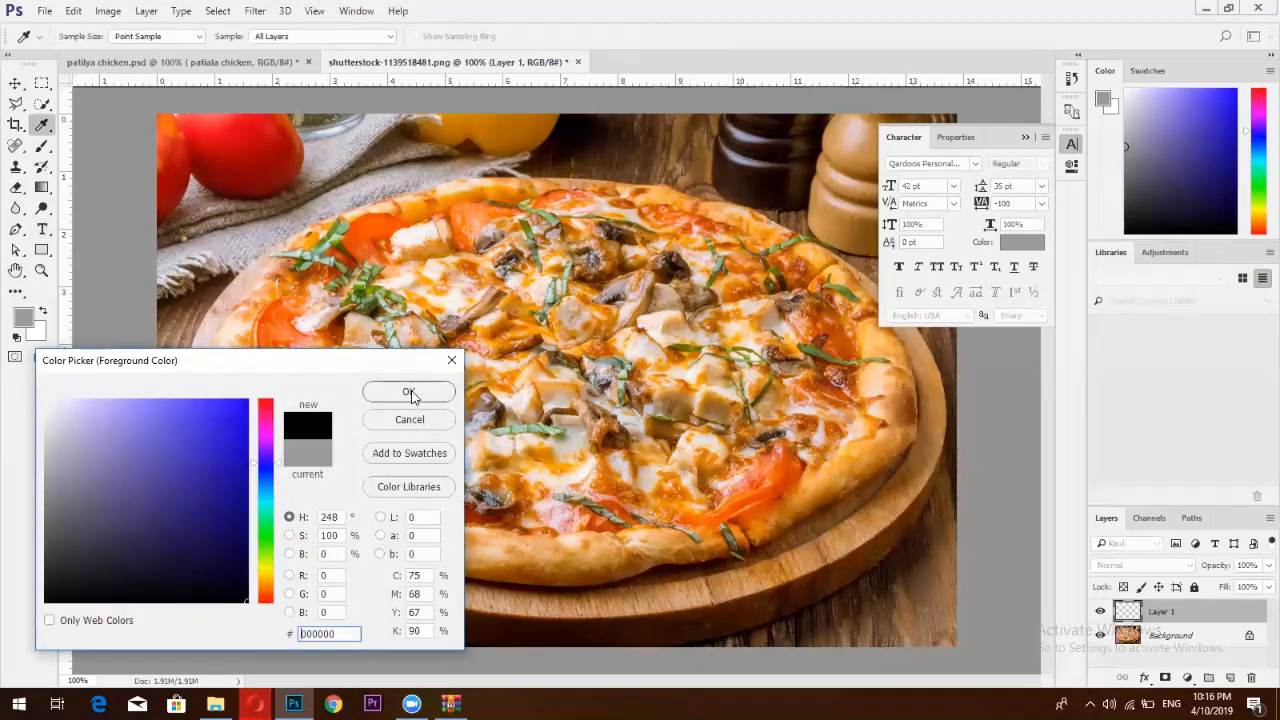
pyautogui.click(410, 387)
pyautogui.hotkey('alt', 'BackSpace')
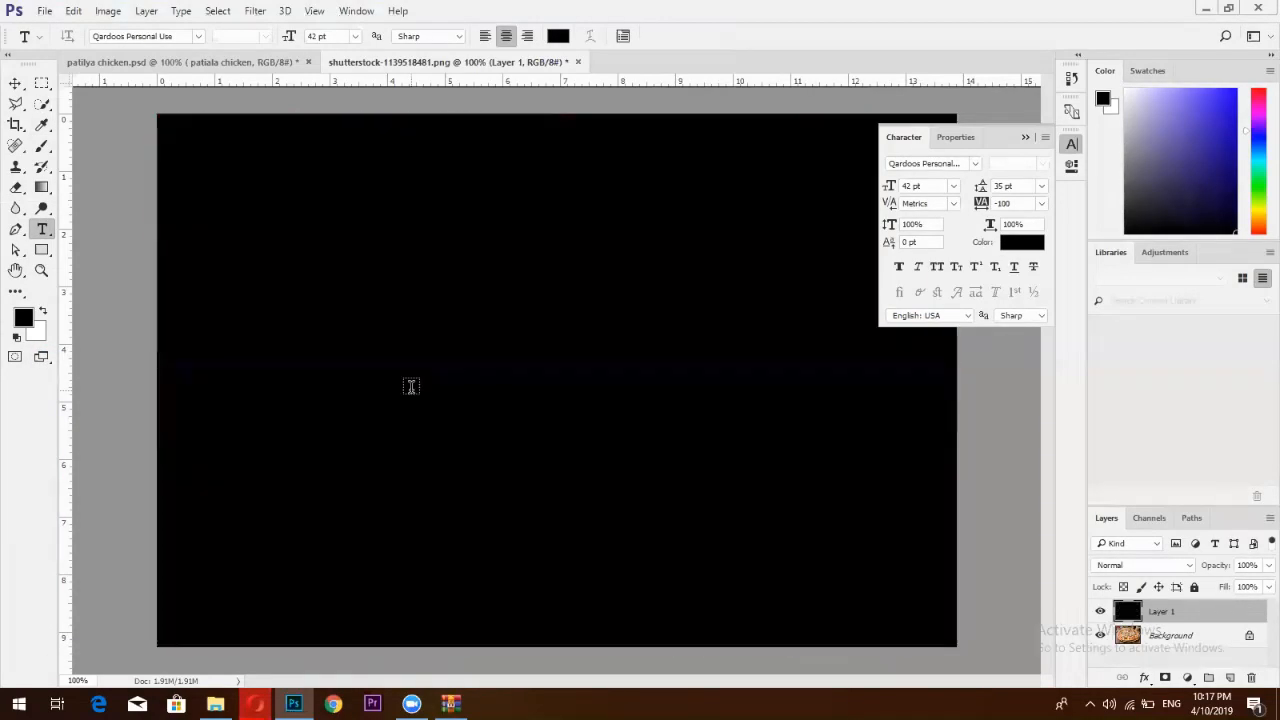
# Cycle Layer 1 through the blend modes, leaving it on Vivid Light
pyautogui.click(1155, 567)
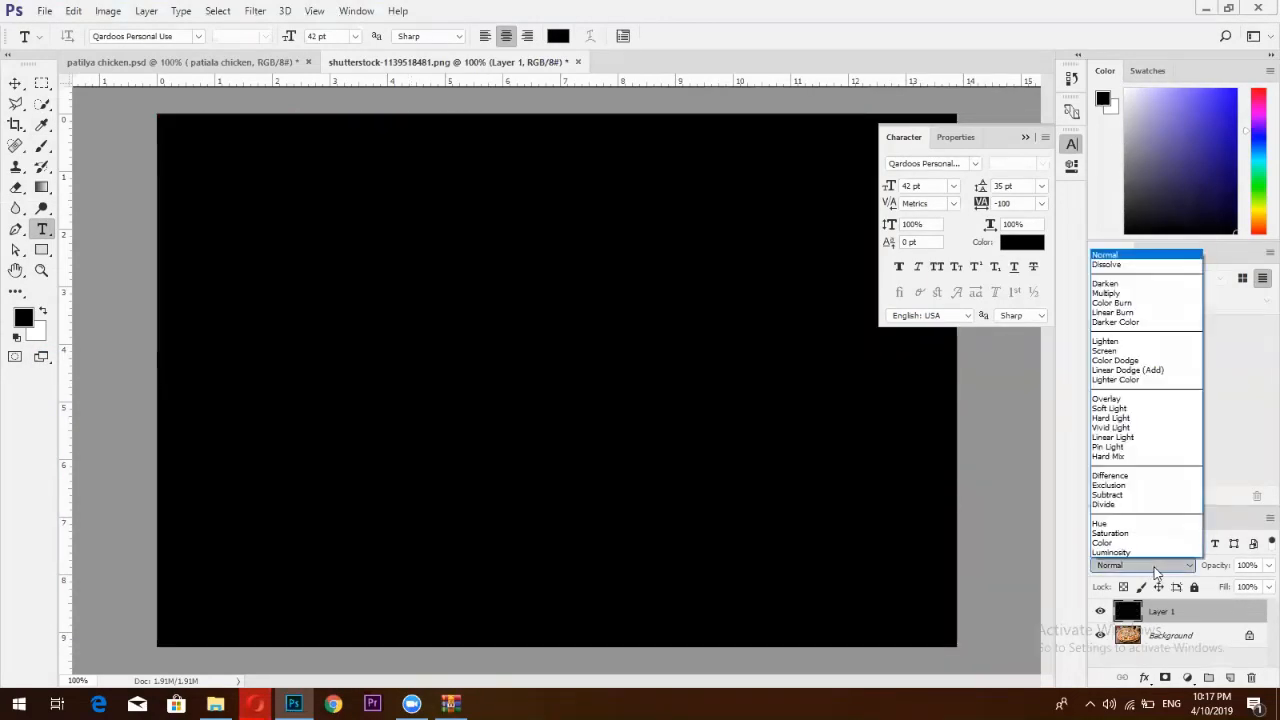
pyautogui.click(1150, 567)
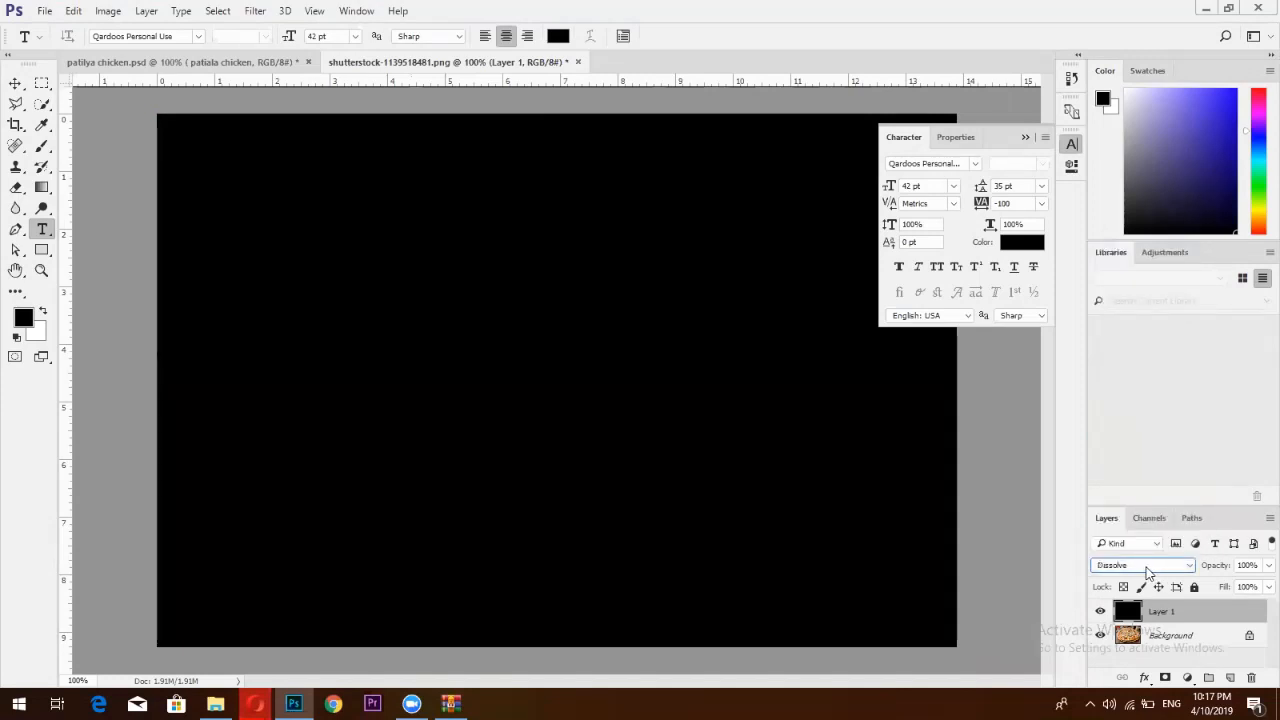
pyautogui.scroll(-1, 1148, 571)
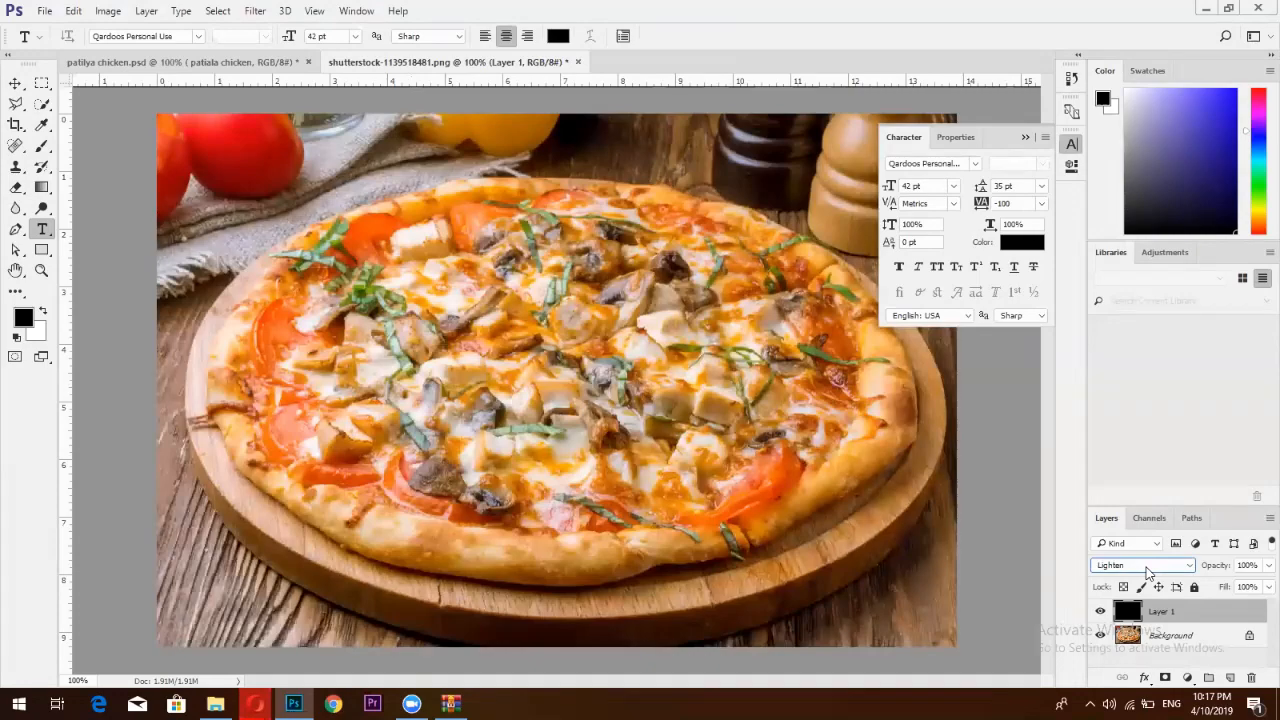
pyautogui.scroll(-1, 1148, 571)
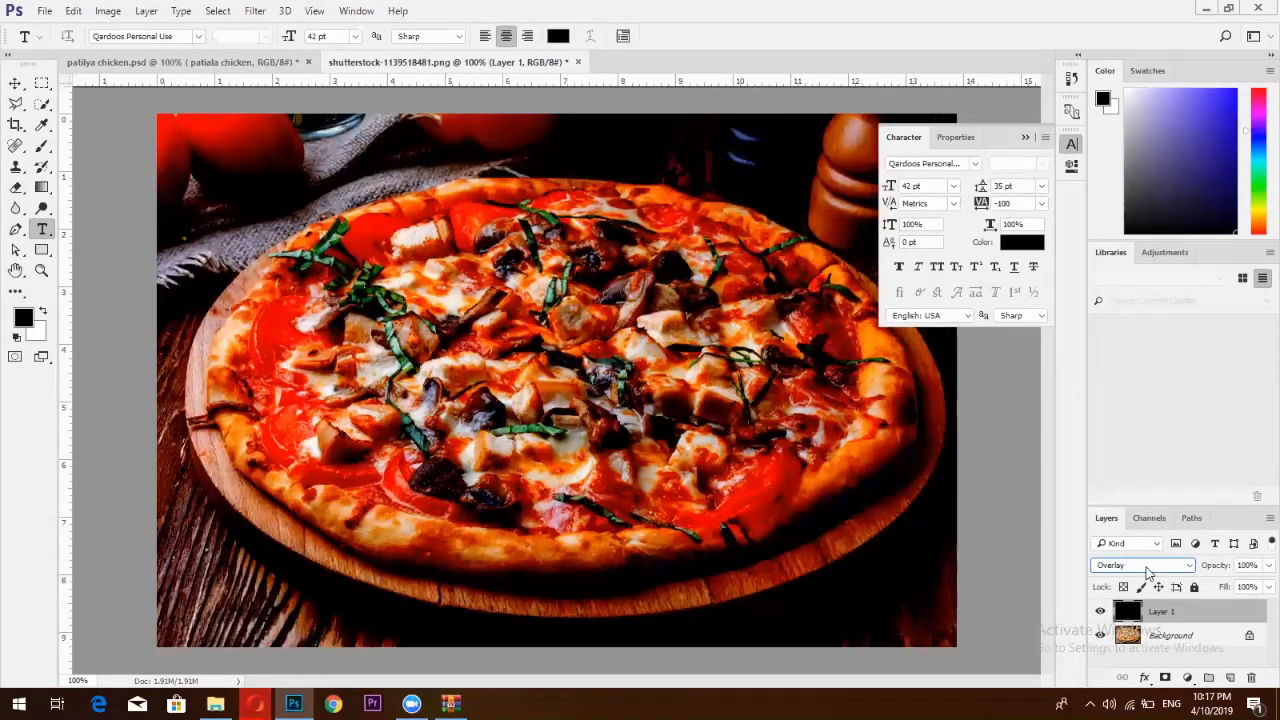
pyautogui.scroll(-1, 1148, 571)
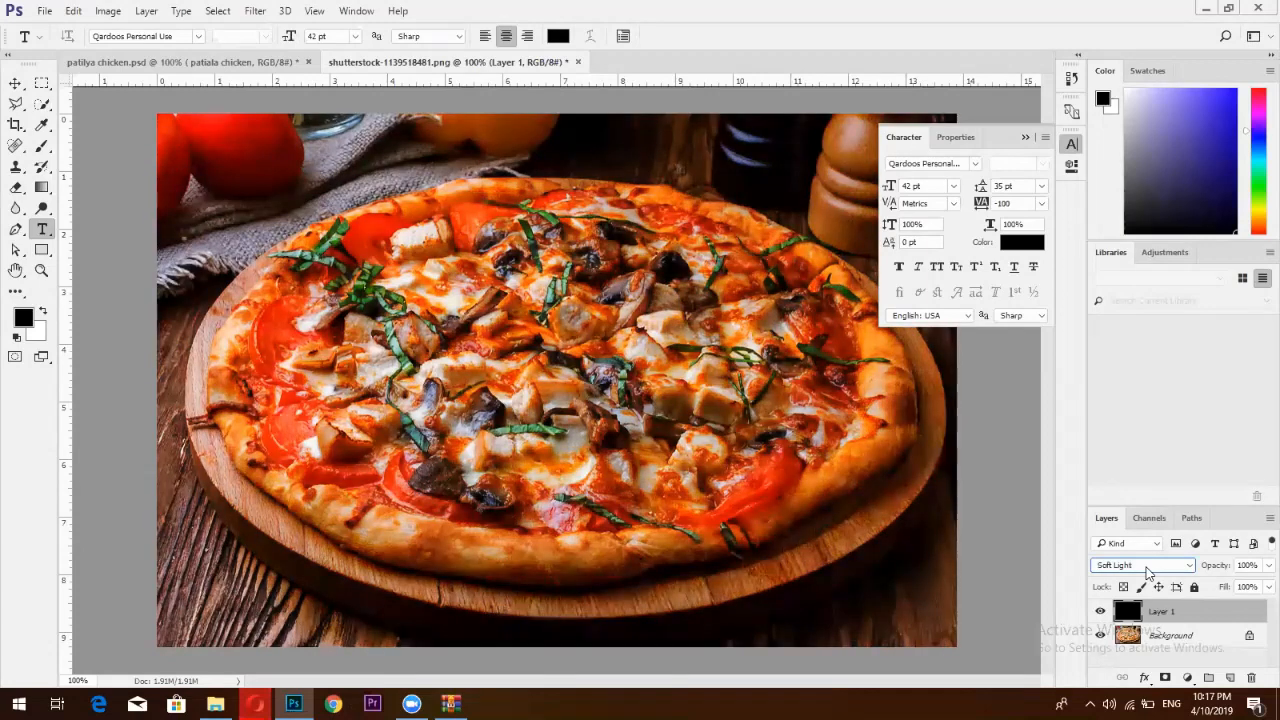
pyautogui.scroll(-2, 1148, 571)
pyautogui.scroll(-1, 1148, 571)
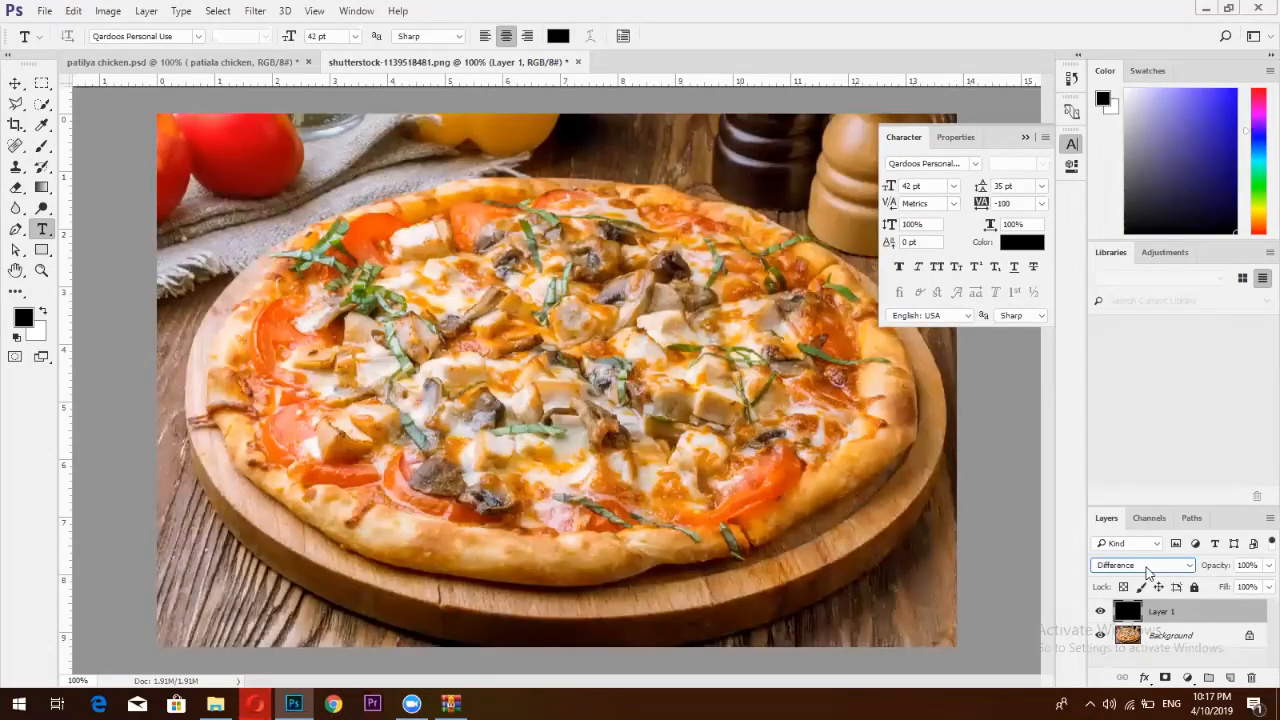
pyautogui.scroll(3, 1148, 571)
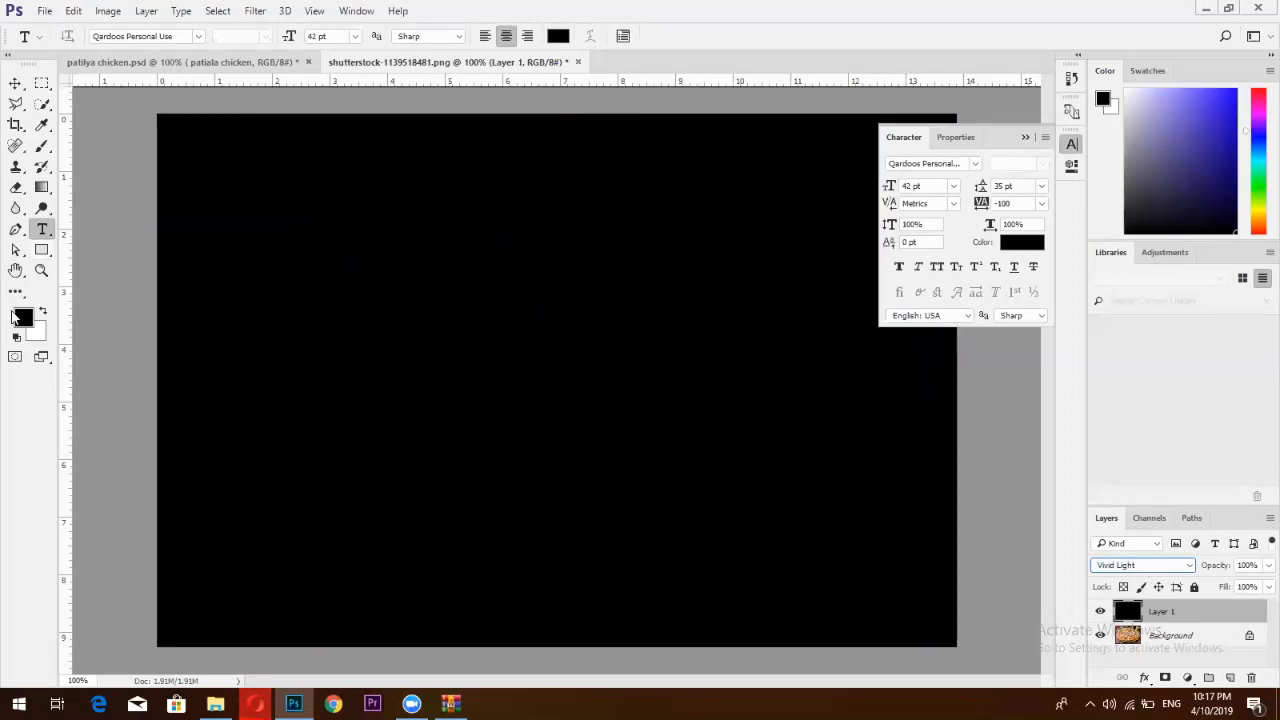
pyautogui.click(22, 318)
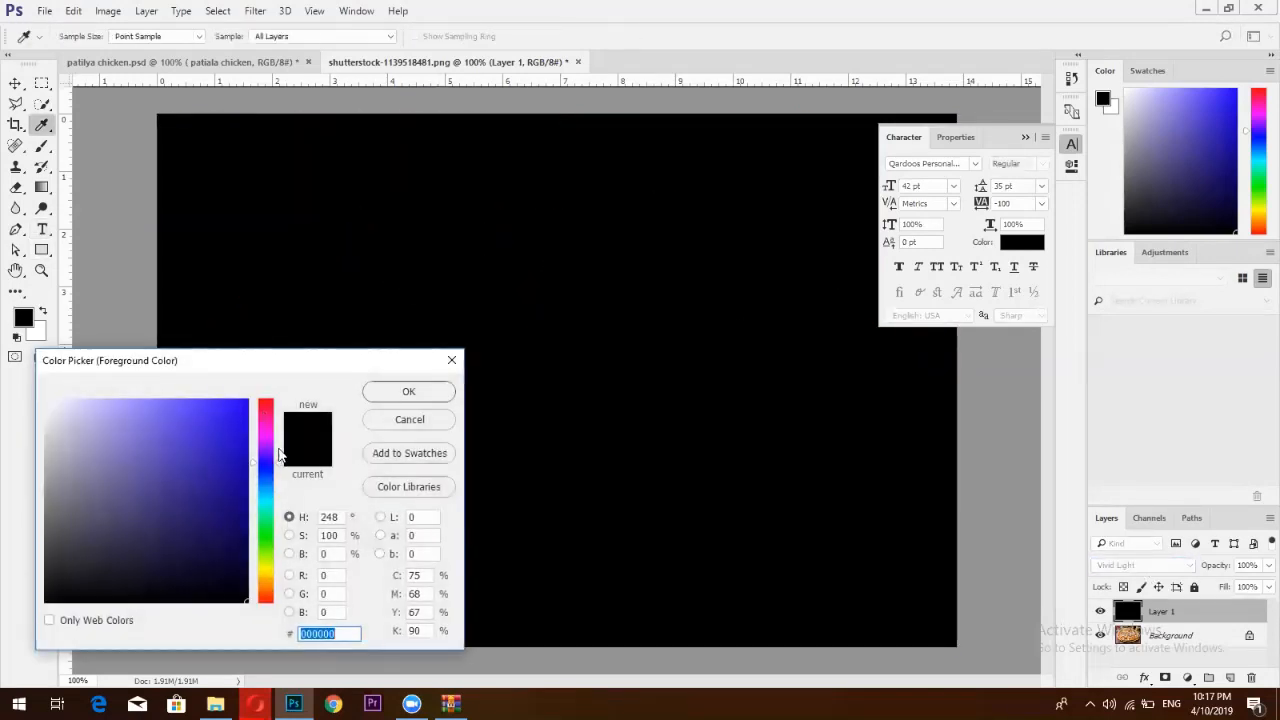
# Choose a bright red foreground colour and fill Layer 1 with it
pyautogui.click(266, 413)
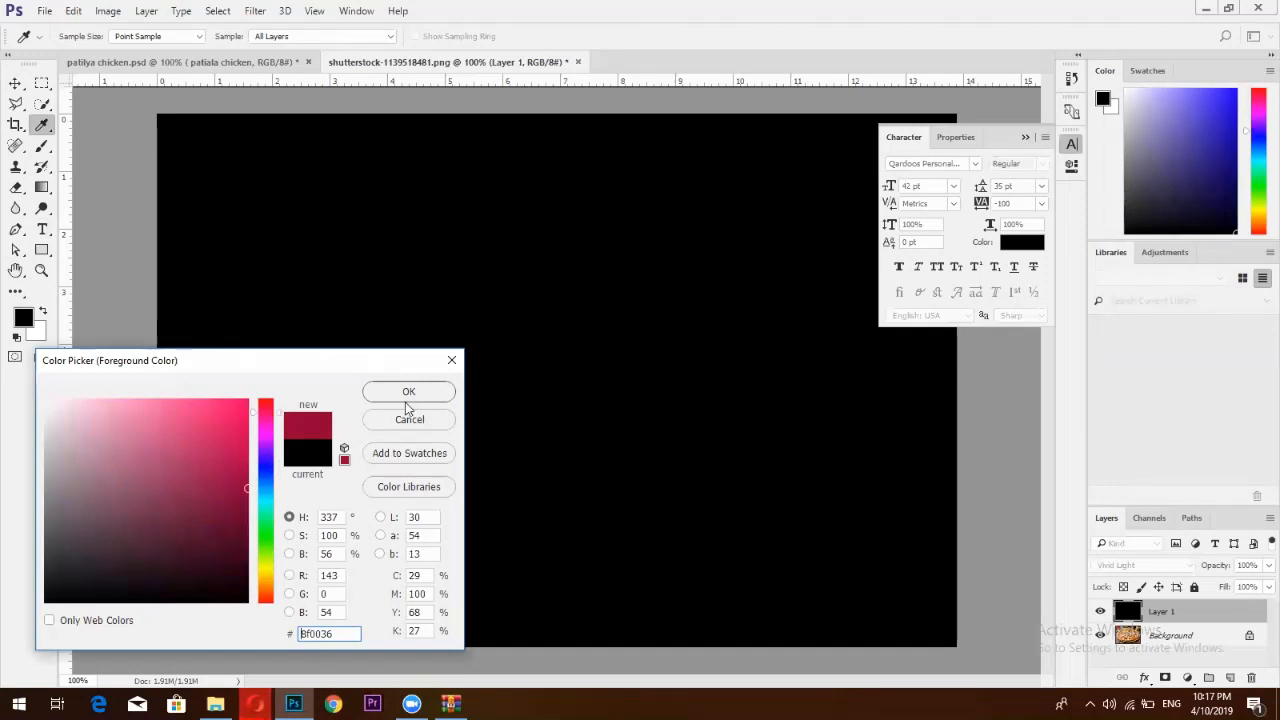
pyautogui.moveTo(268, 408); pyautogui.dragTo(279, 398)
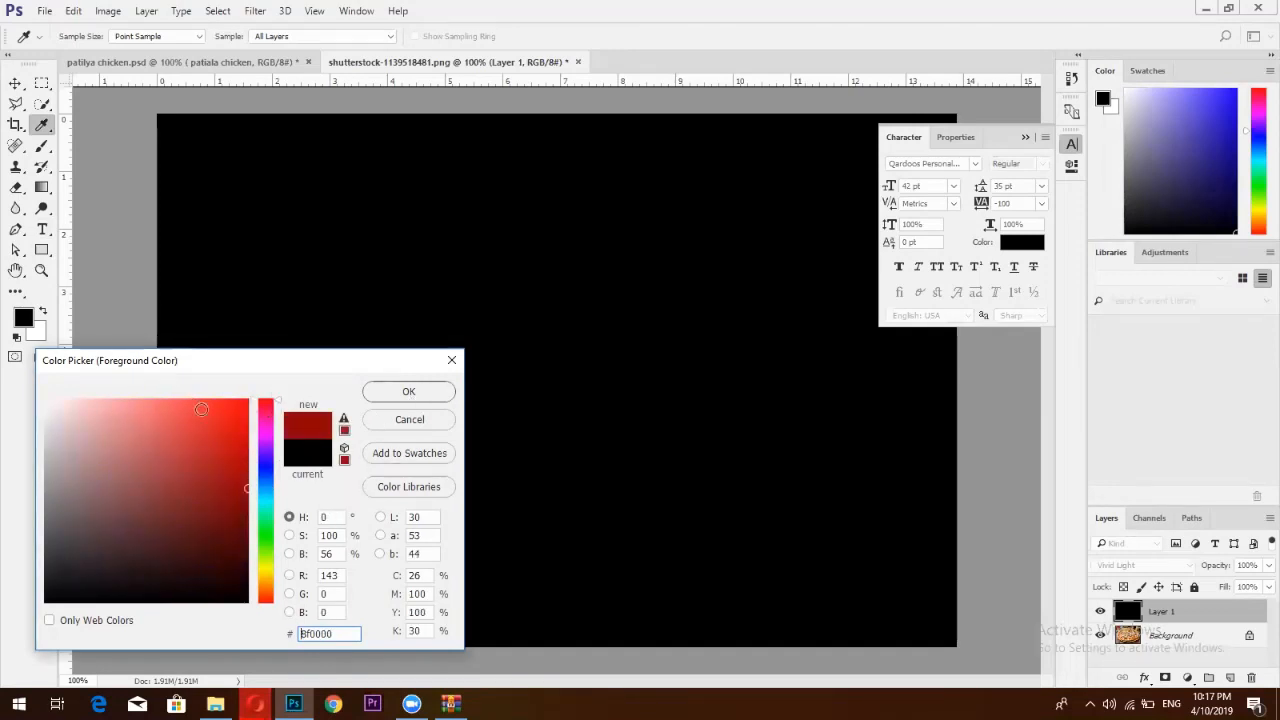
pyautogui.click(234, 421)
pyautogui.click(392, 394)
pyautogui.press('t')
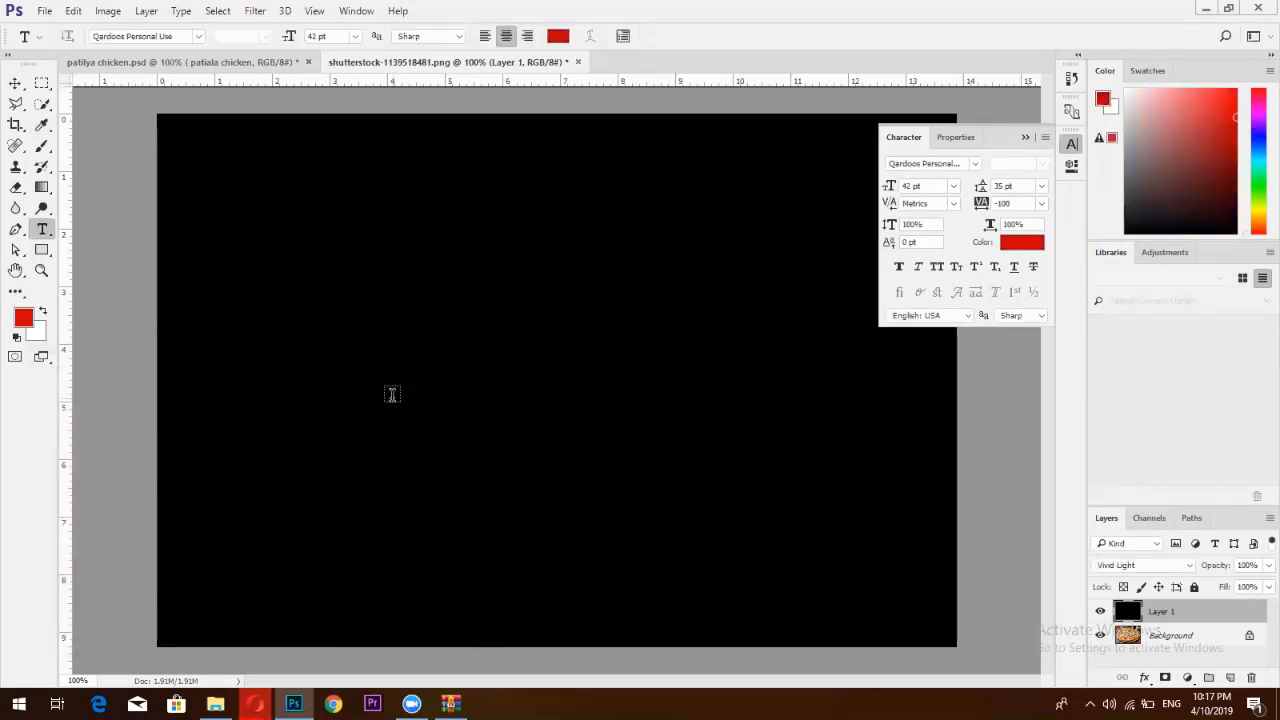
pyautogui.hotkey('alt', 'BackSpace')
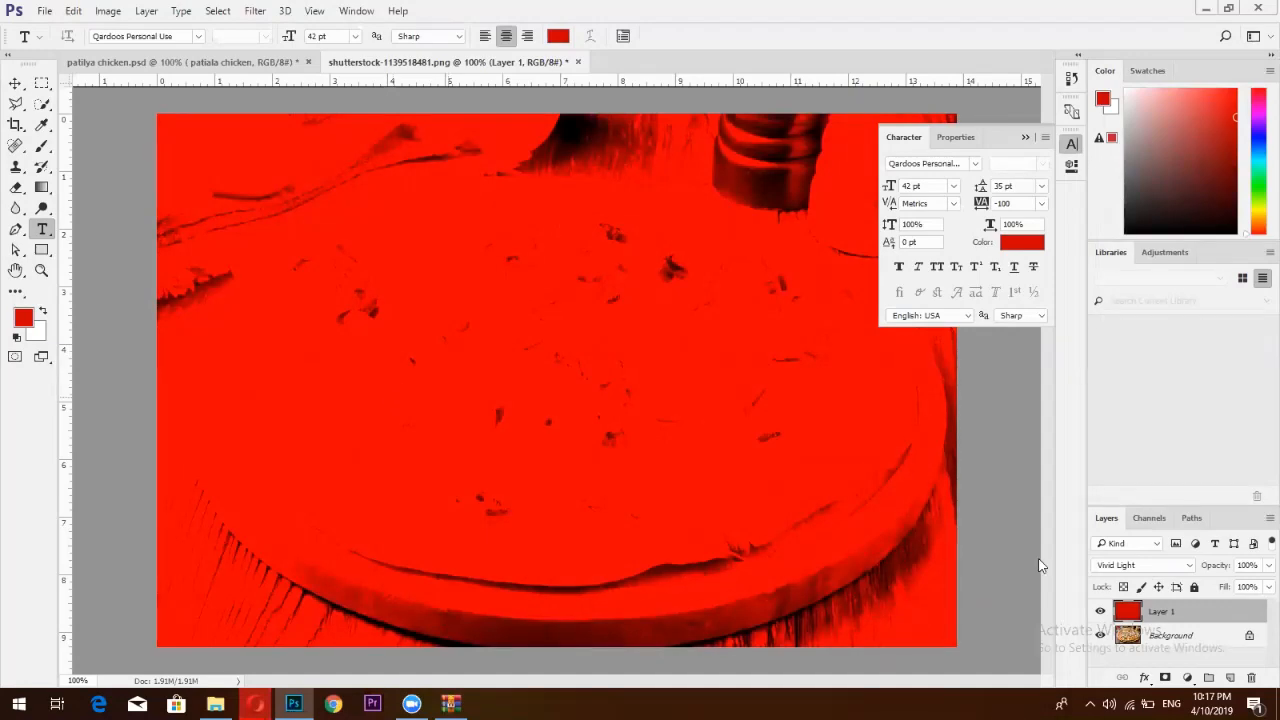
# Set Layer 1 to Overlay blending and refill it with a darker red
pyautogui.click(1163, 568)
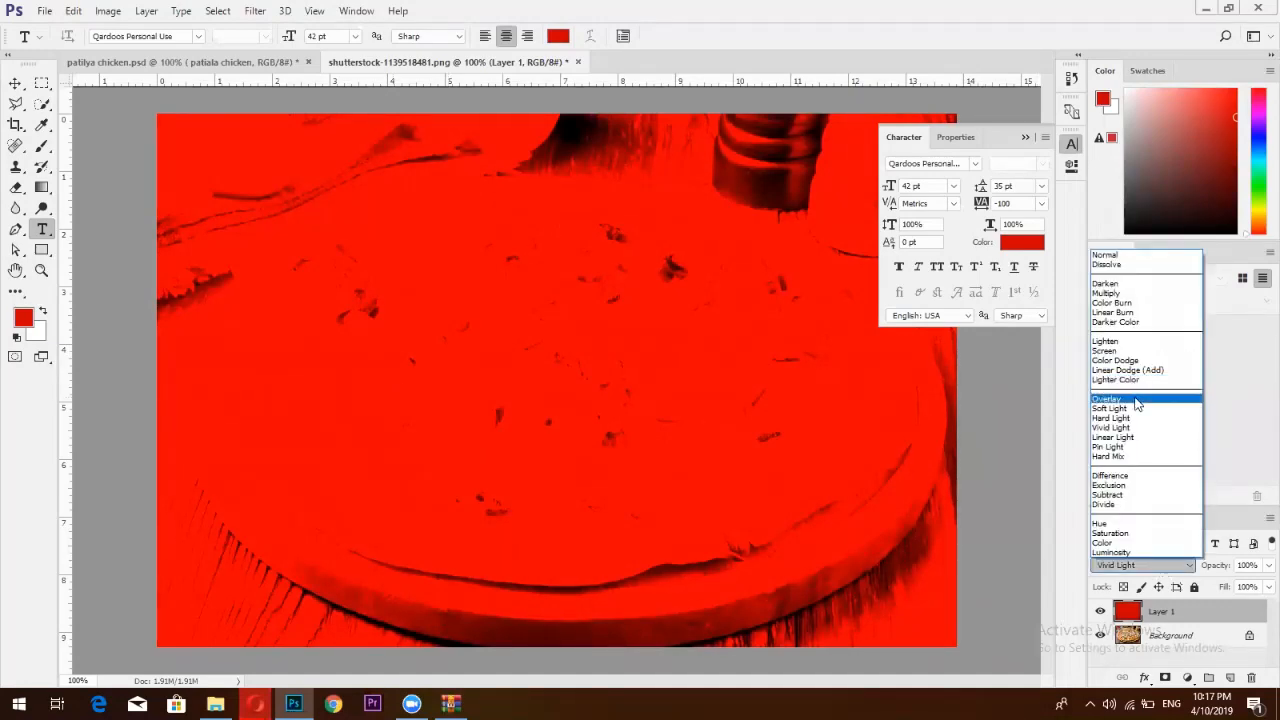
pyautogui.click(1108, 398)
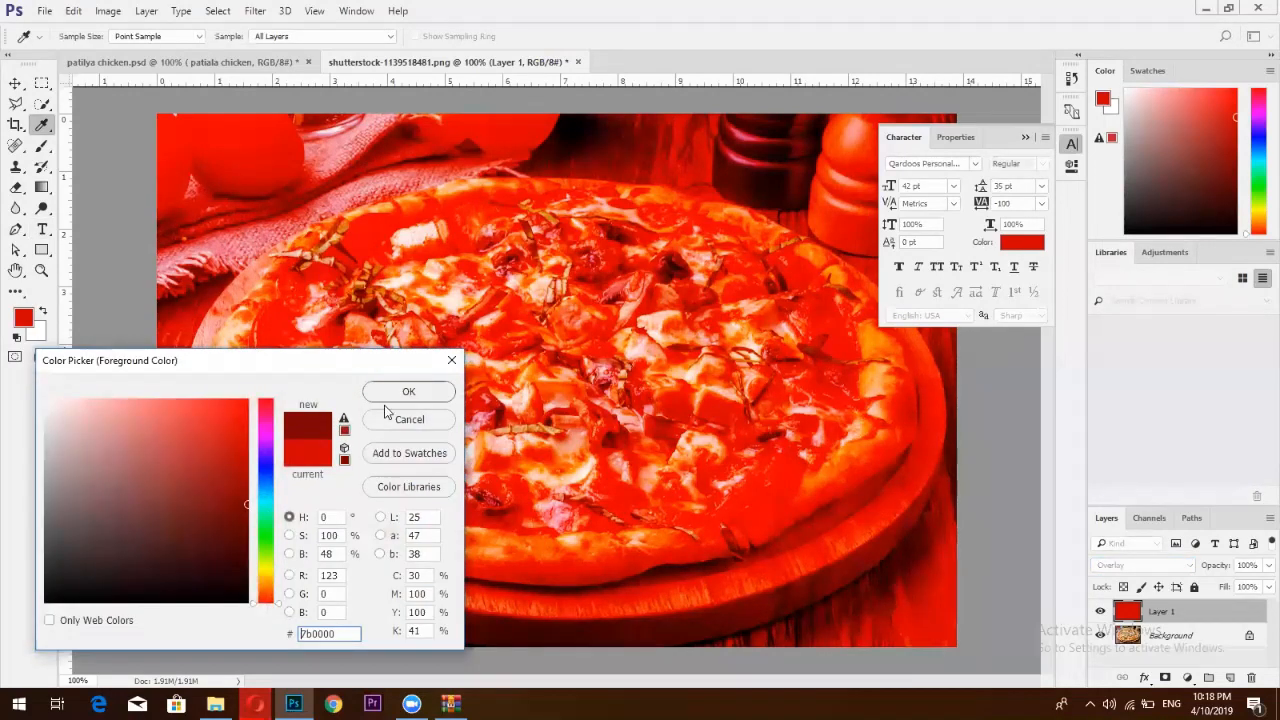
pyautogui.click(409, 391)
pyautogui.press('t')
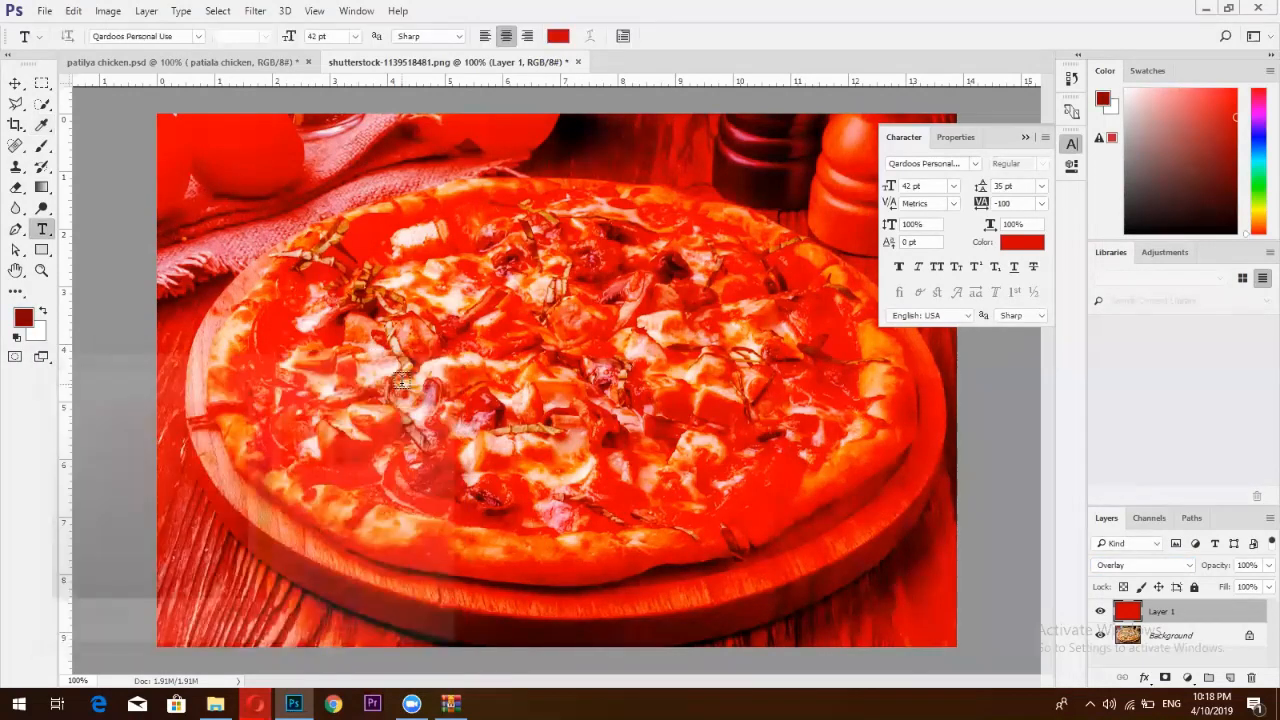
pyautogui.hotkey('alt', 'BackSpace')
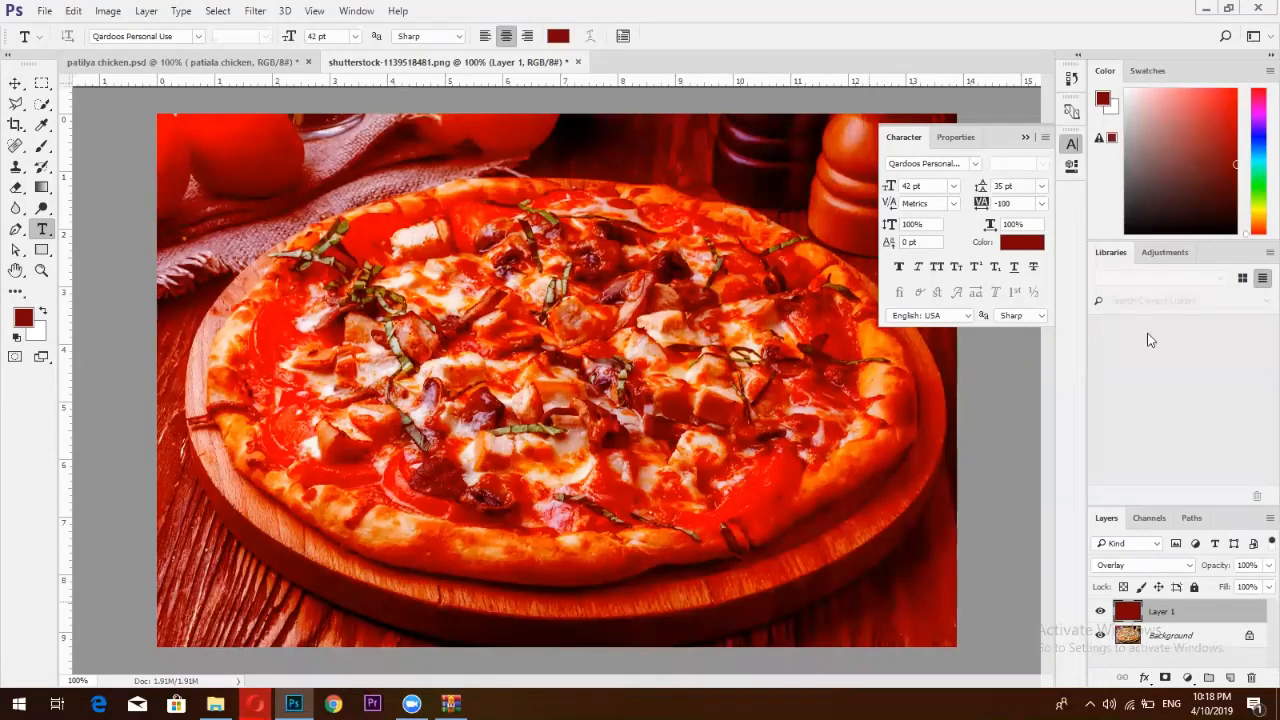
# Return Layer 1 to Normal blending, fill it with white, then with the dark red
pyautogui.hotkey('shift', 'alt', 'n')
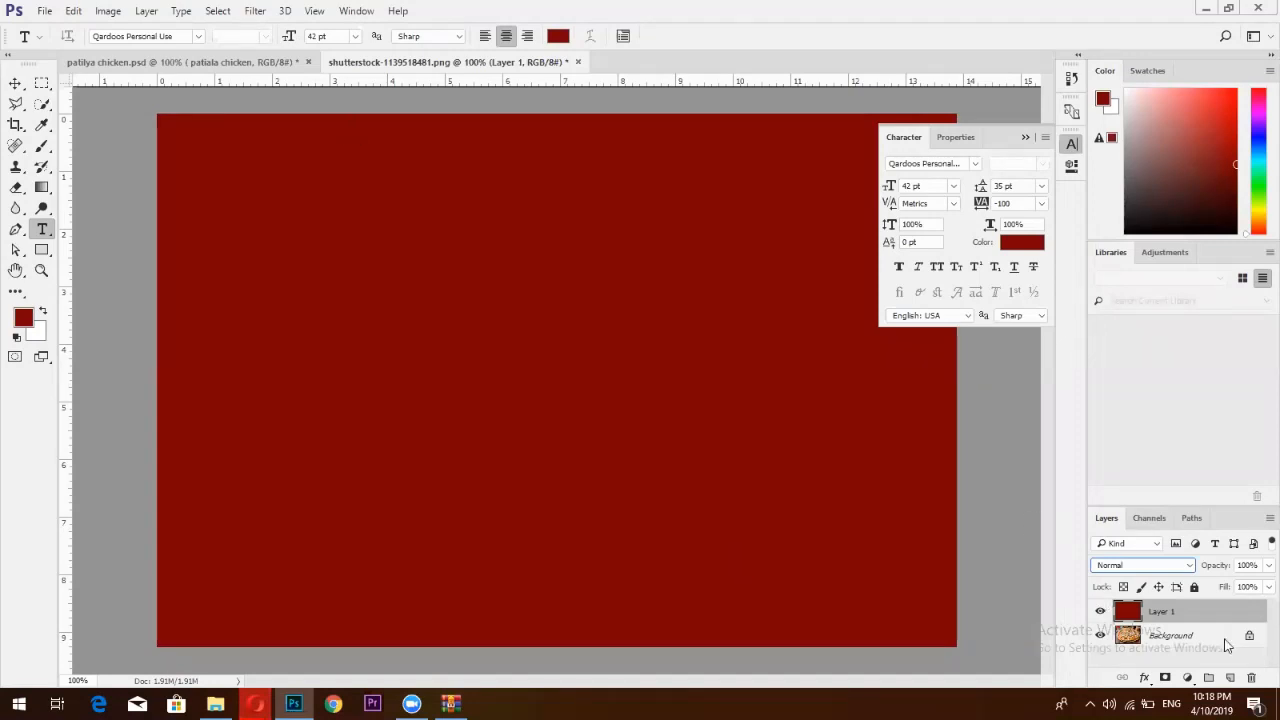
pyautogui.click(10, 92)
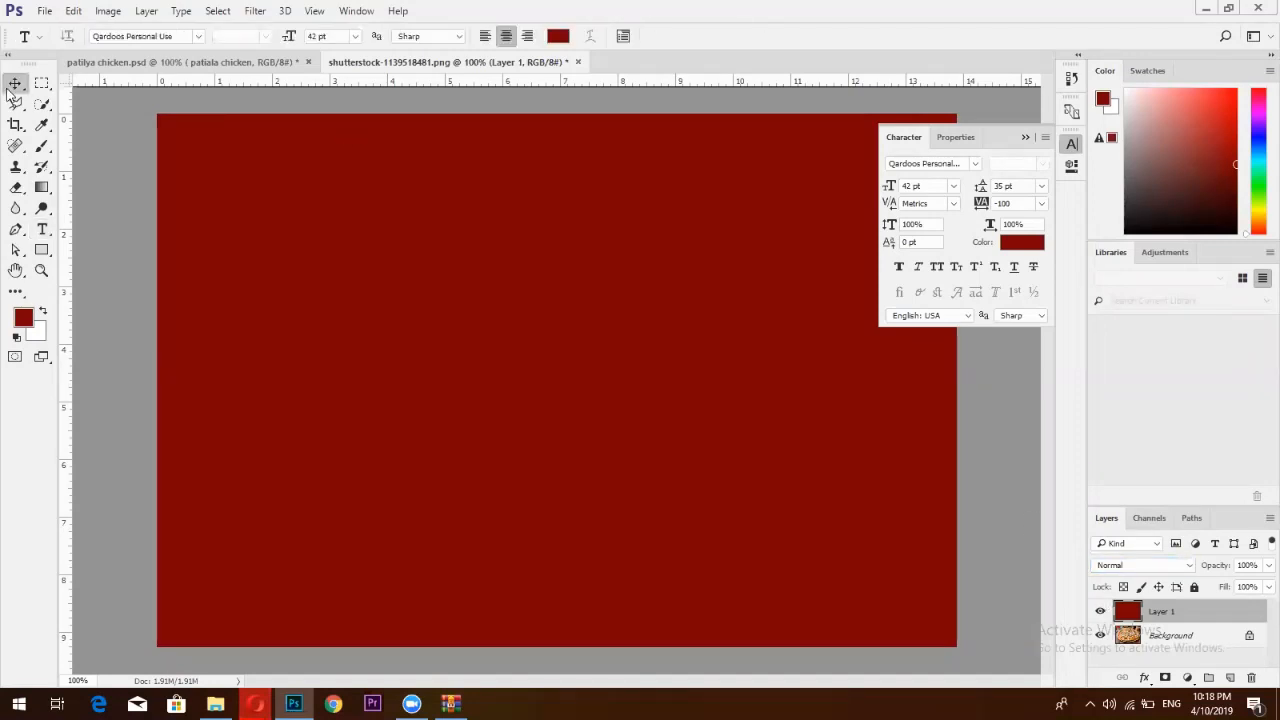
pyautogui.click(45, 314)
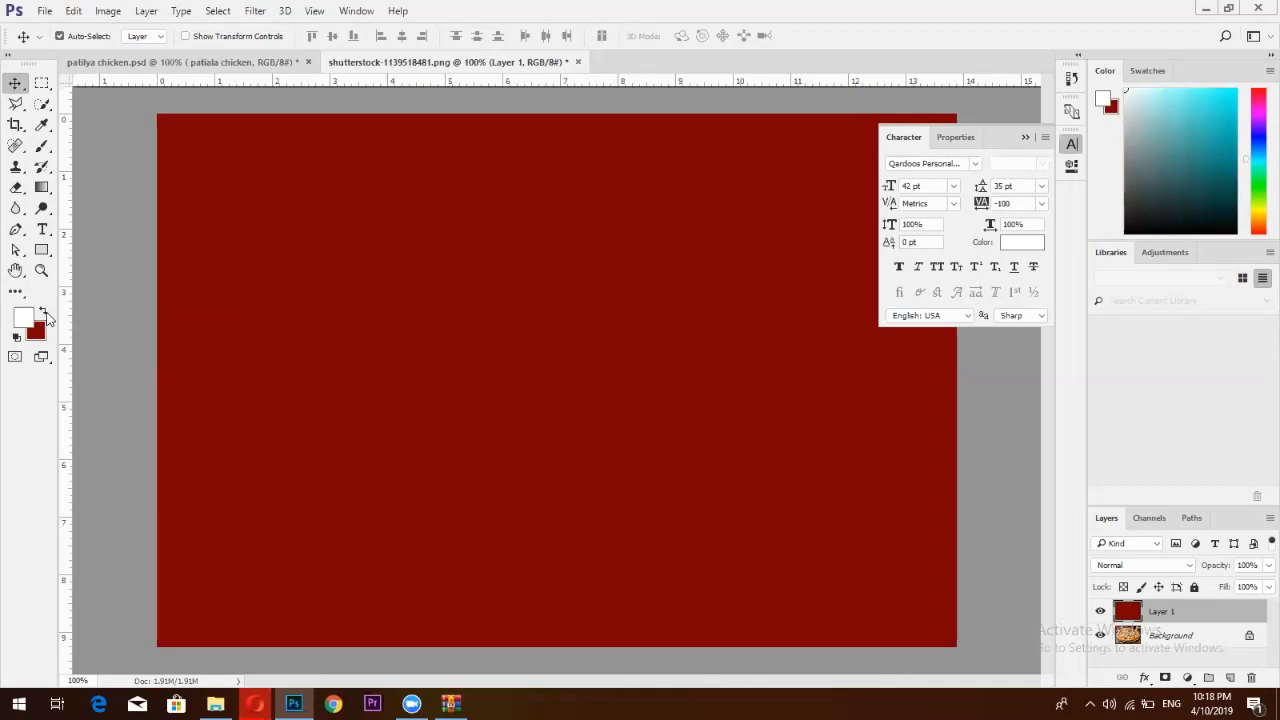
pyautogui.hotkey('alt', 'BackSpace')
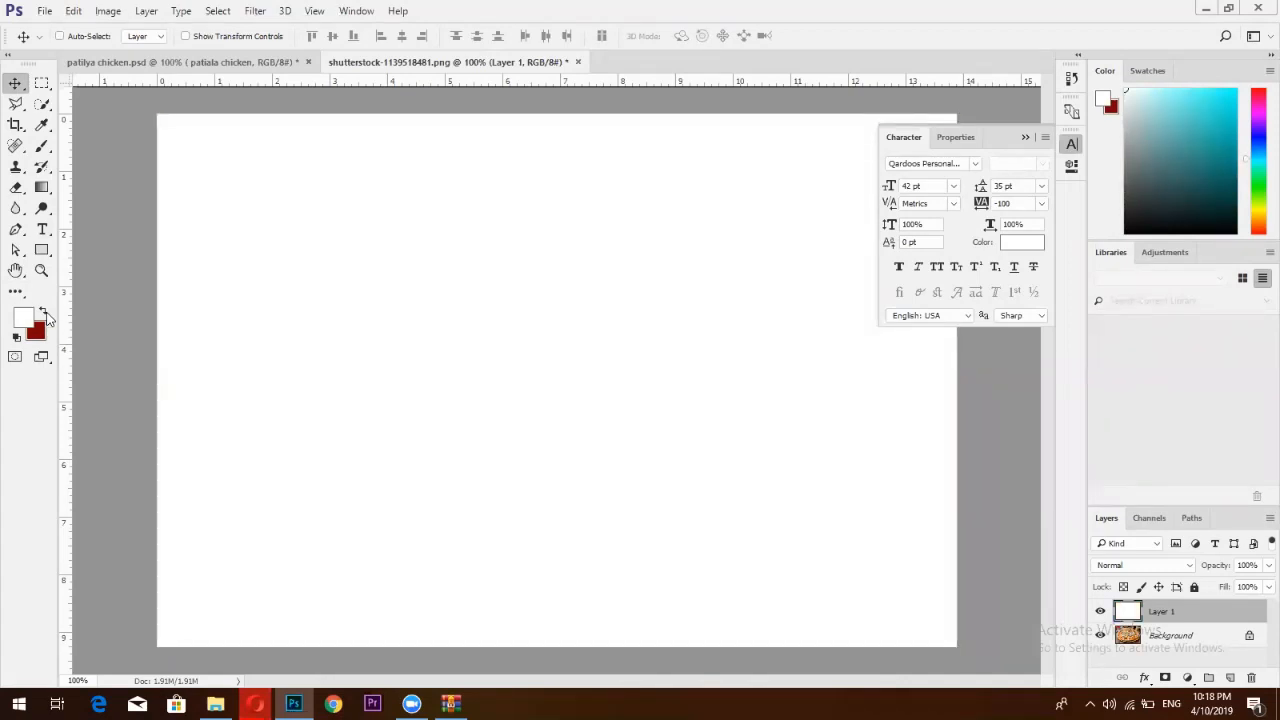
pyautogui.hotkey('ctrl', 'BackSpace')
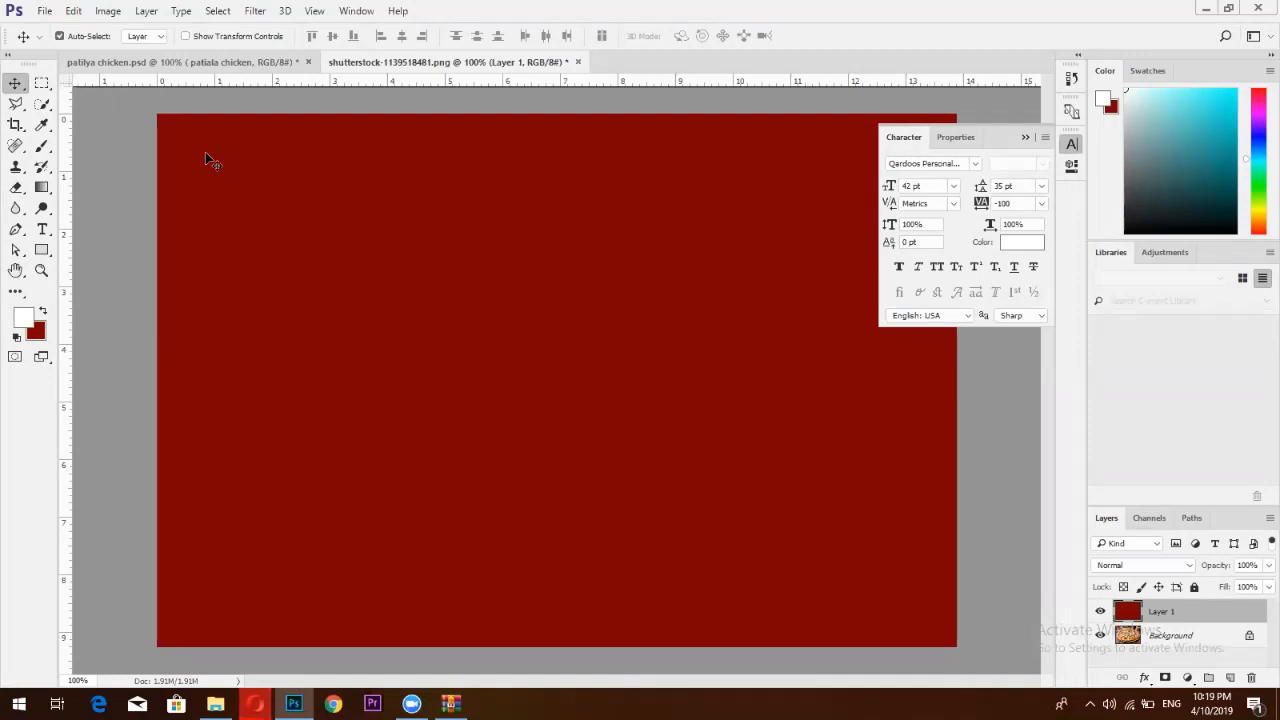
# Through Blending Options, give Layer 1 a Bevel & Emboss texture using a pattern from the picker
pyautogui.rightClick(1173, 611)
pyautogui.click(1000, 27)
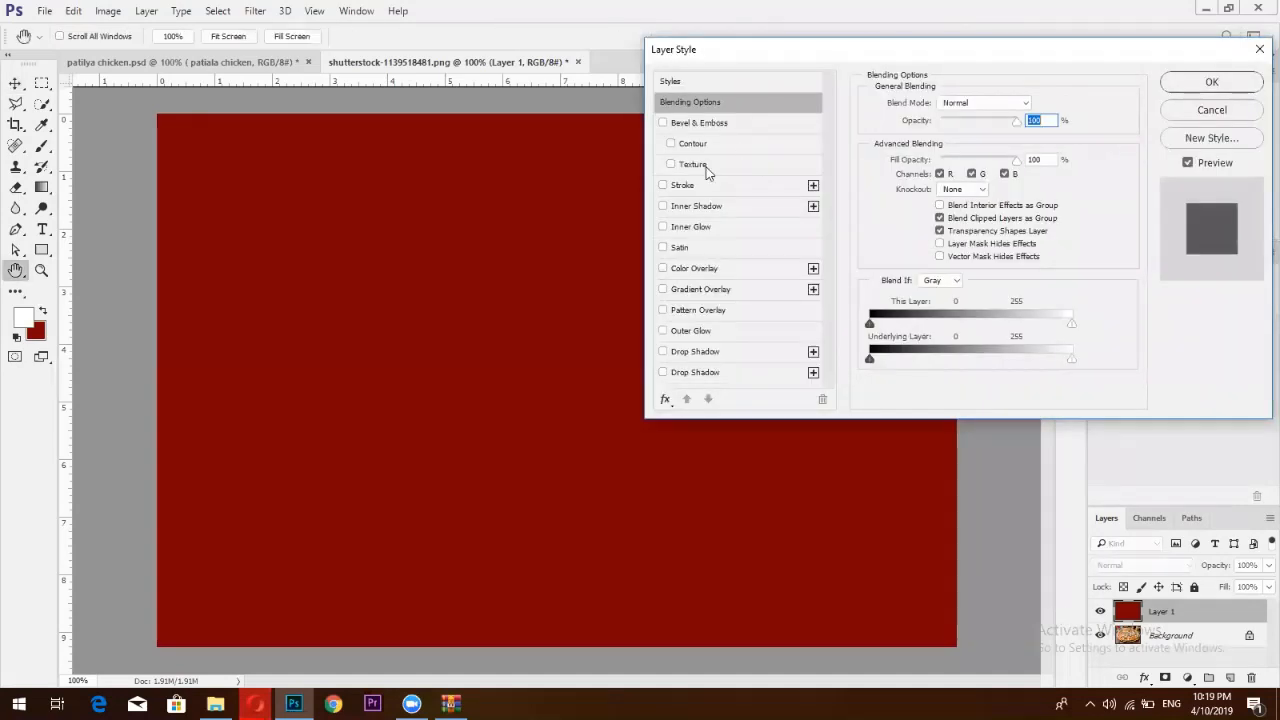
pyautogui.click(671, 165)
pyautogui.click(703, 166)
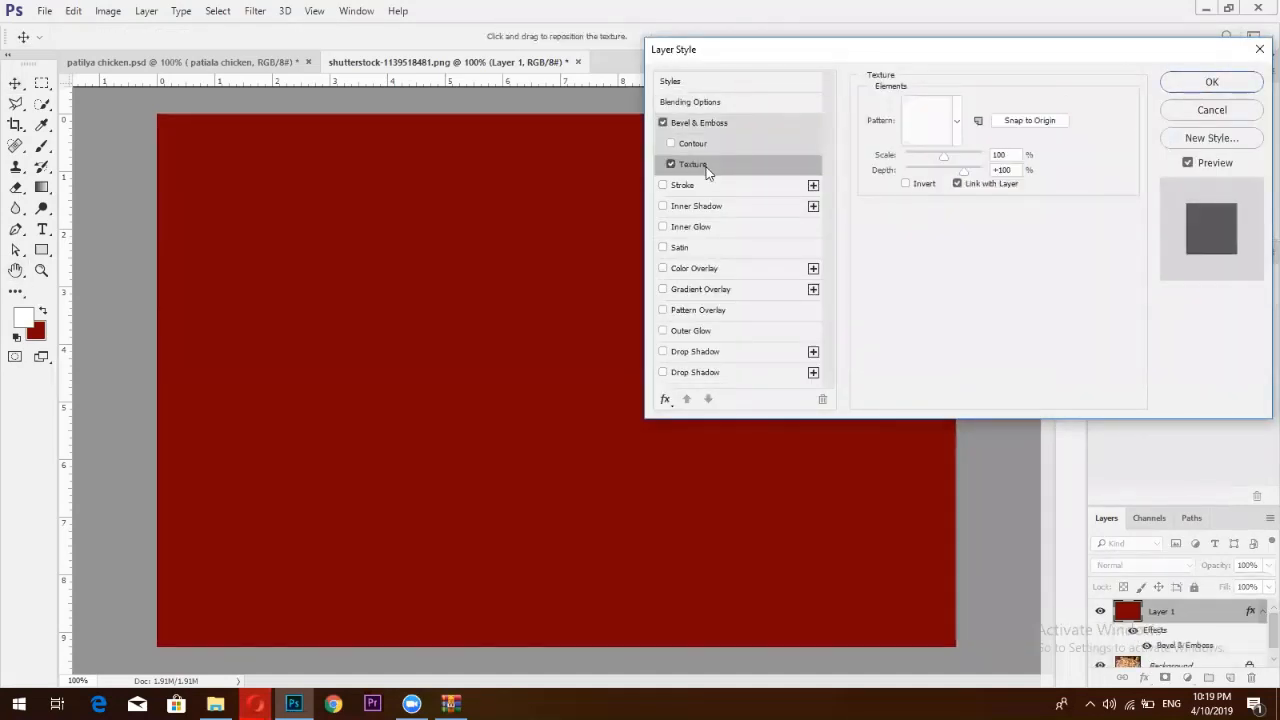
pyautogui.click(923, 123)
pyautogui.click(875, 220)
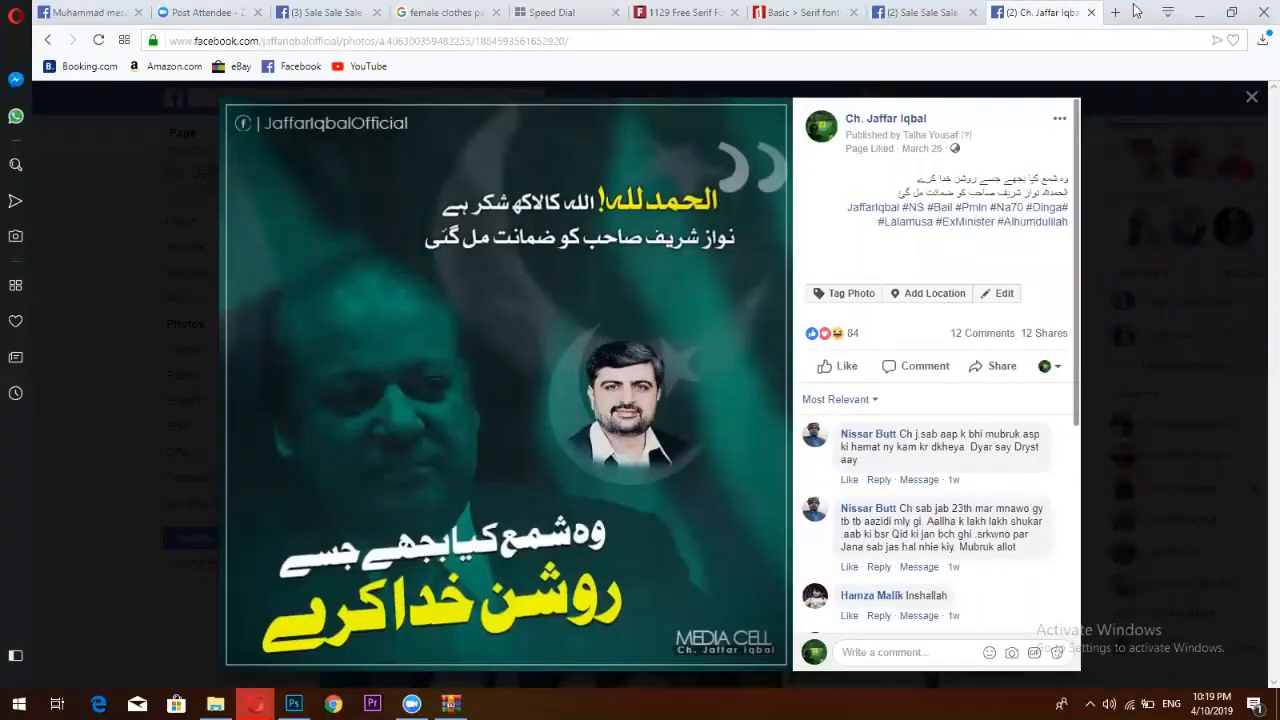
# Search Google in a new tab for 'photoshop texture free'
pyautogui.click(1115, 12)
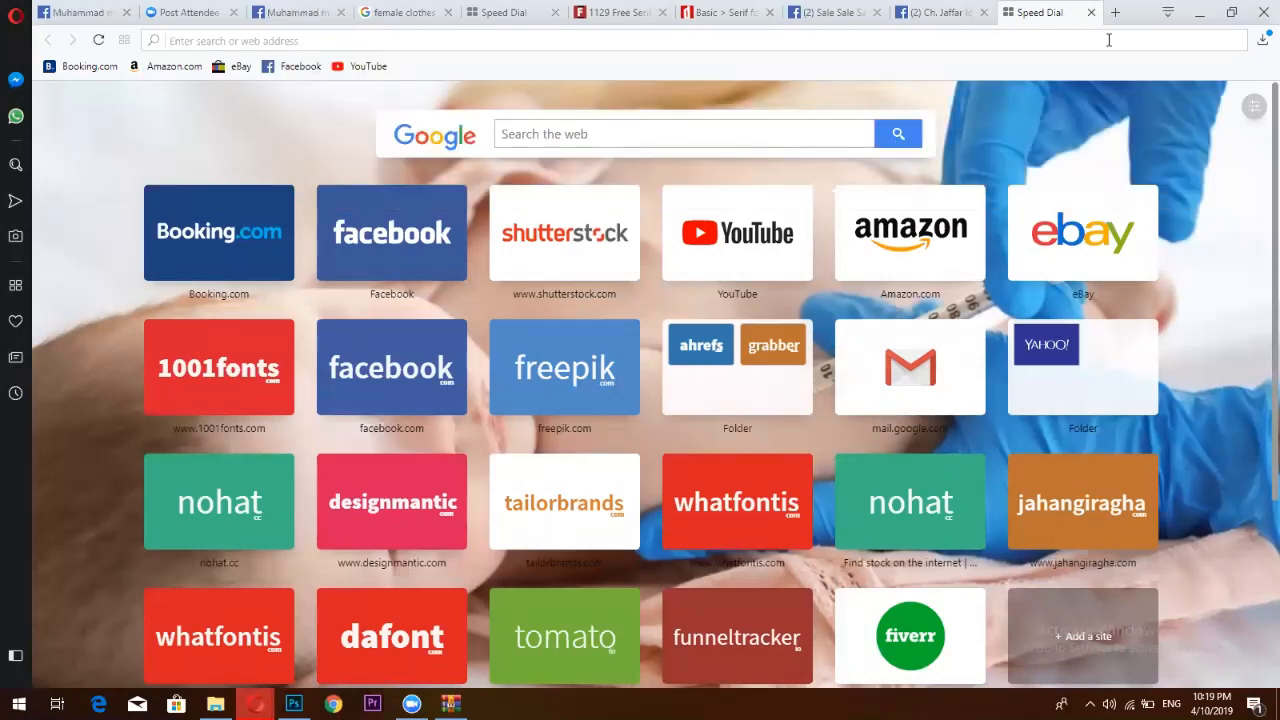
pyautogui.write('photo')
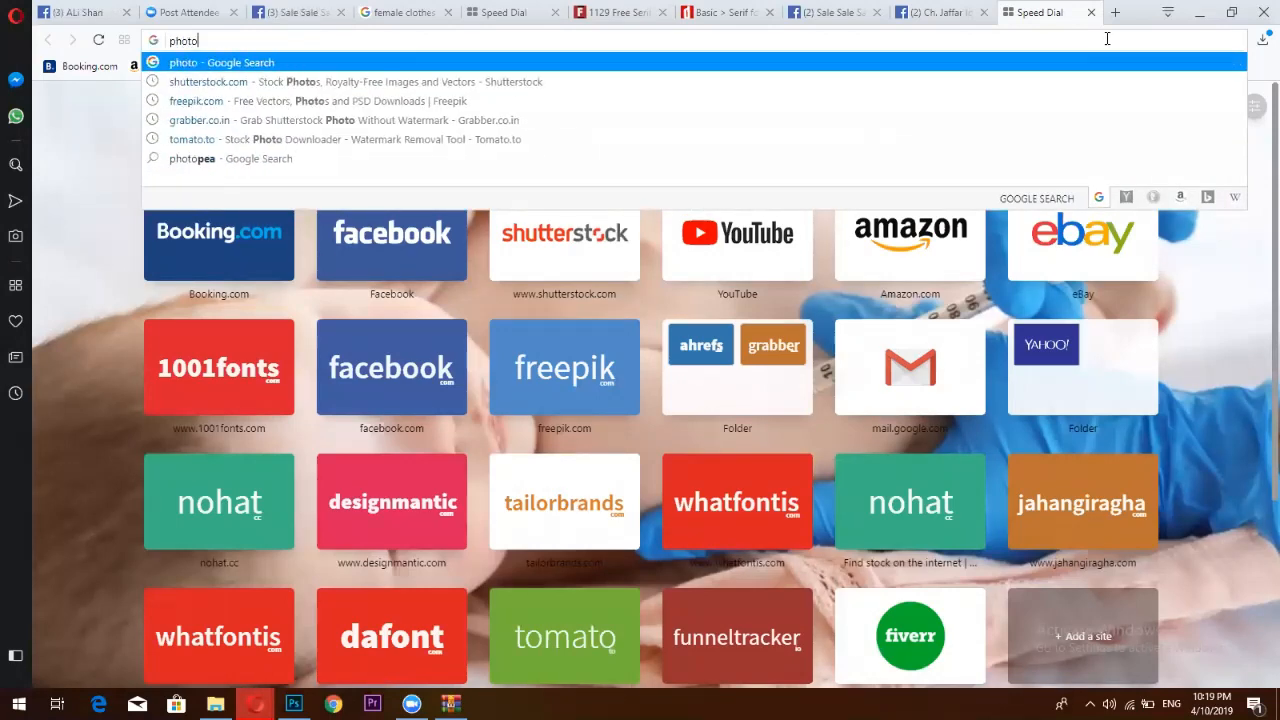
pyautogui.write('sho')
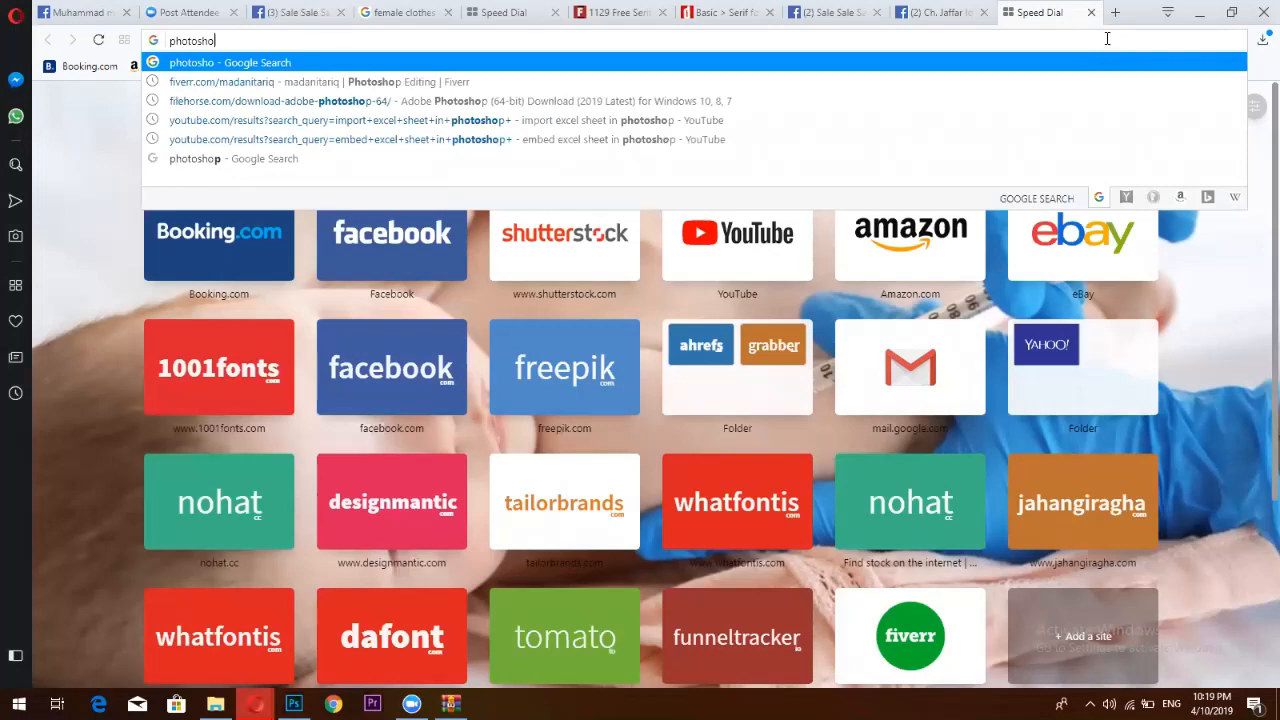
pyautogui.write('p t')
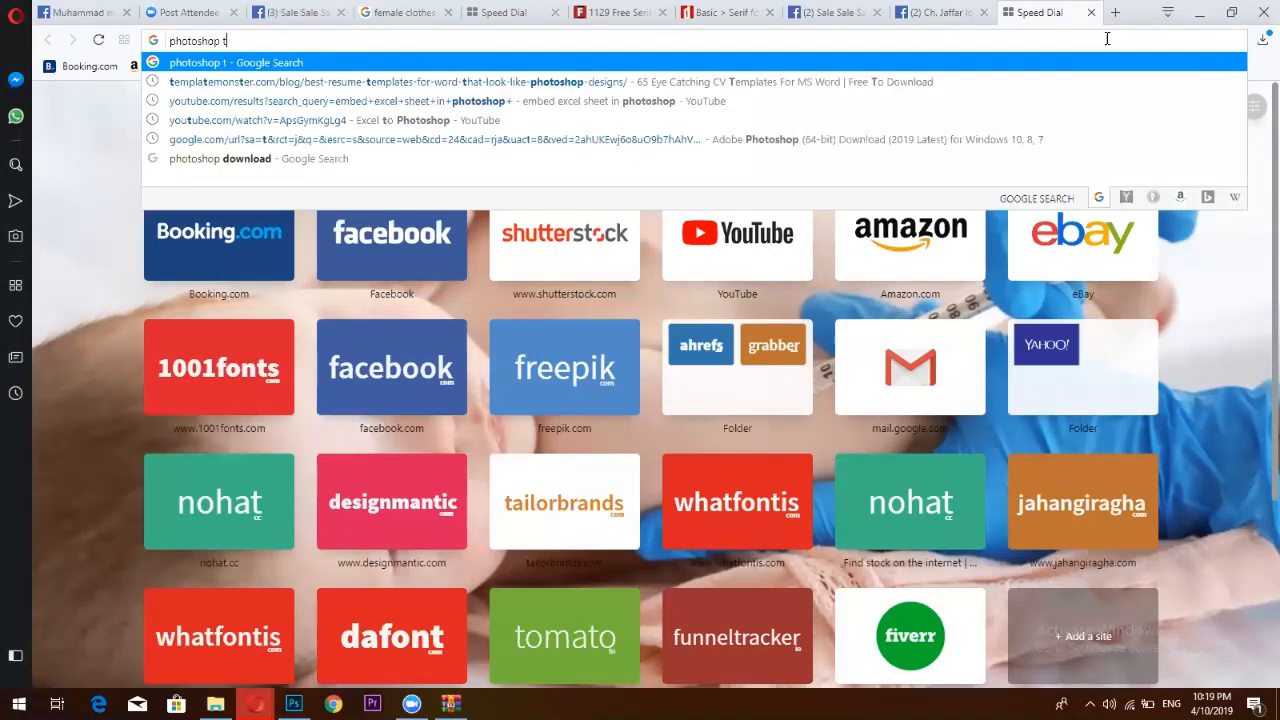
pyautogui.write('extu')
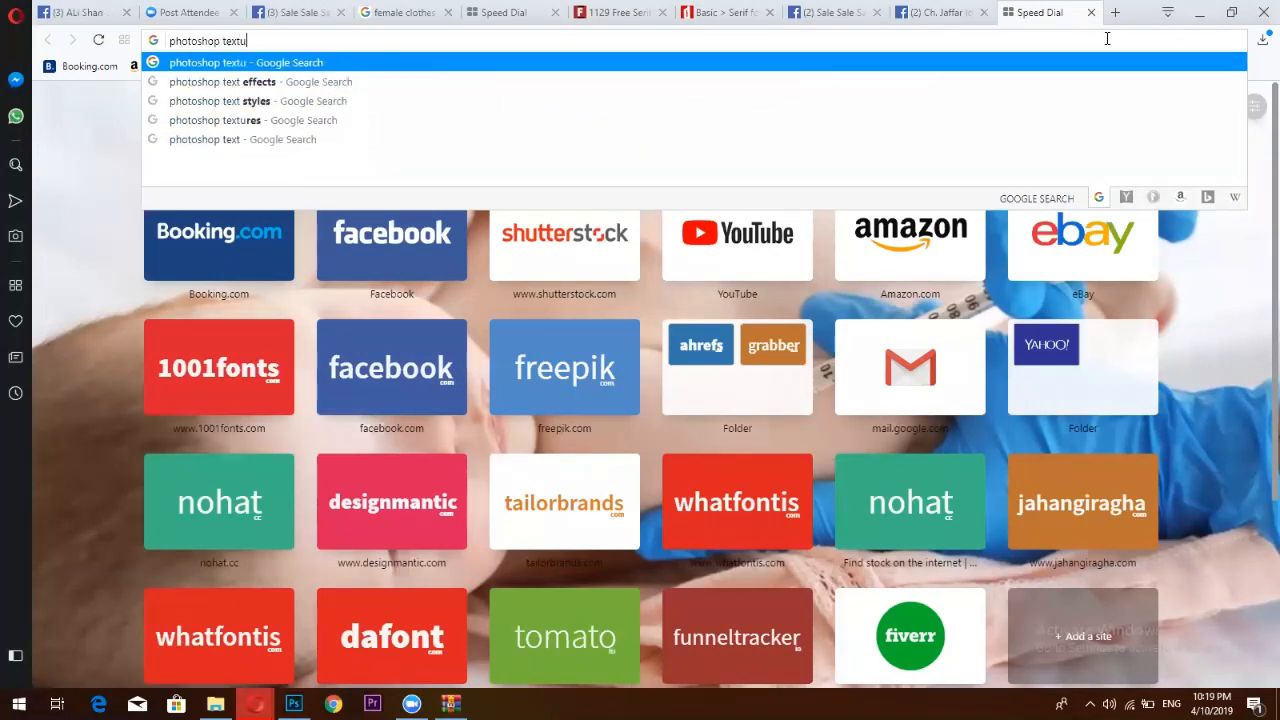
pyautogui.write('re free')
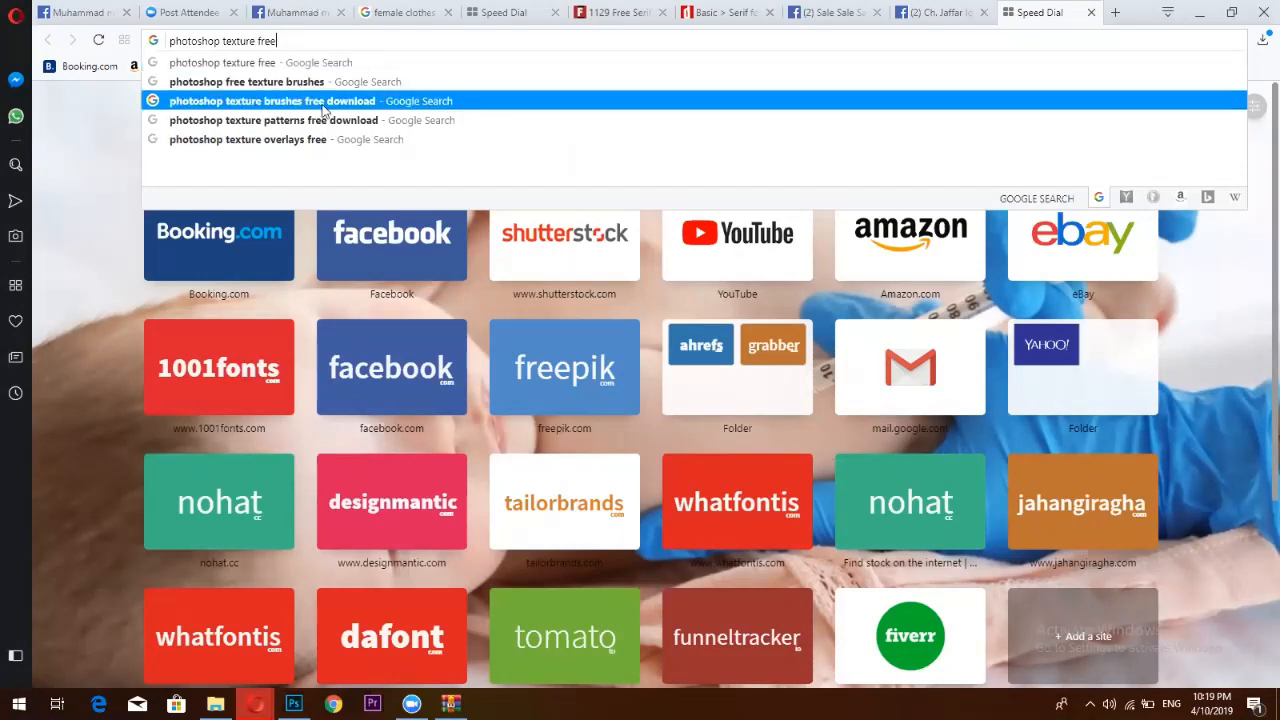
pyautogui.click(323, 101)
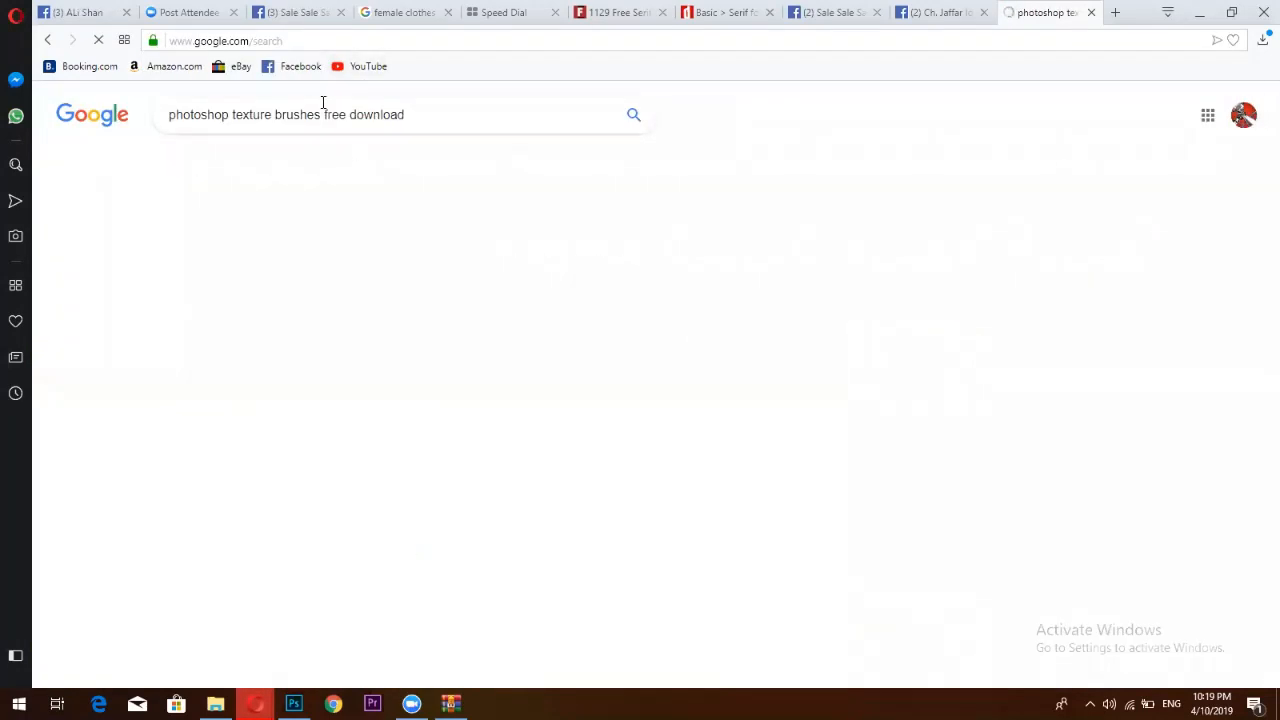
# Open the Brusheezy result in a new tab, view it, then return to Photoshop
pyautogui.rightClick(278, 232)
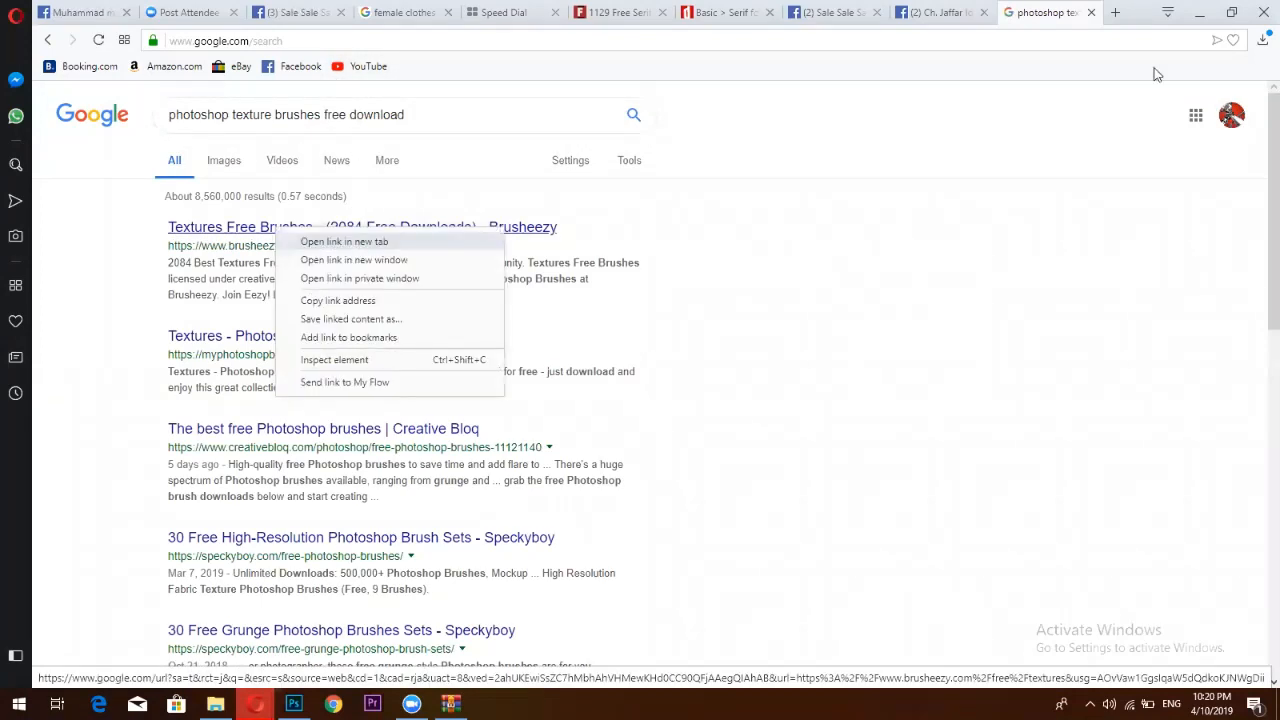
pyautogui.click(330, 243)
pyautogui.click(1043, 10)
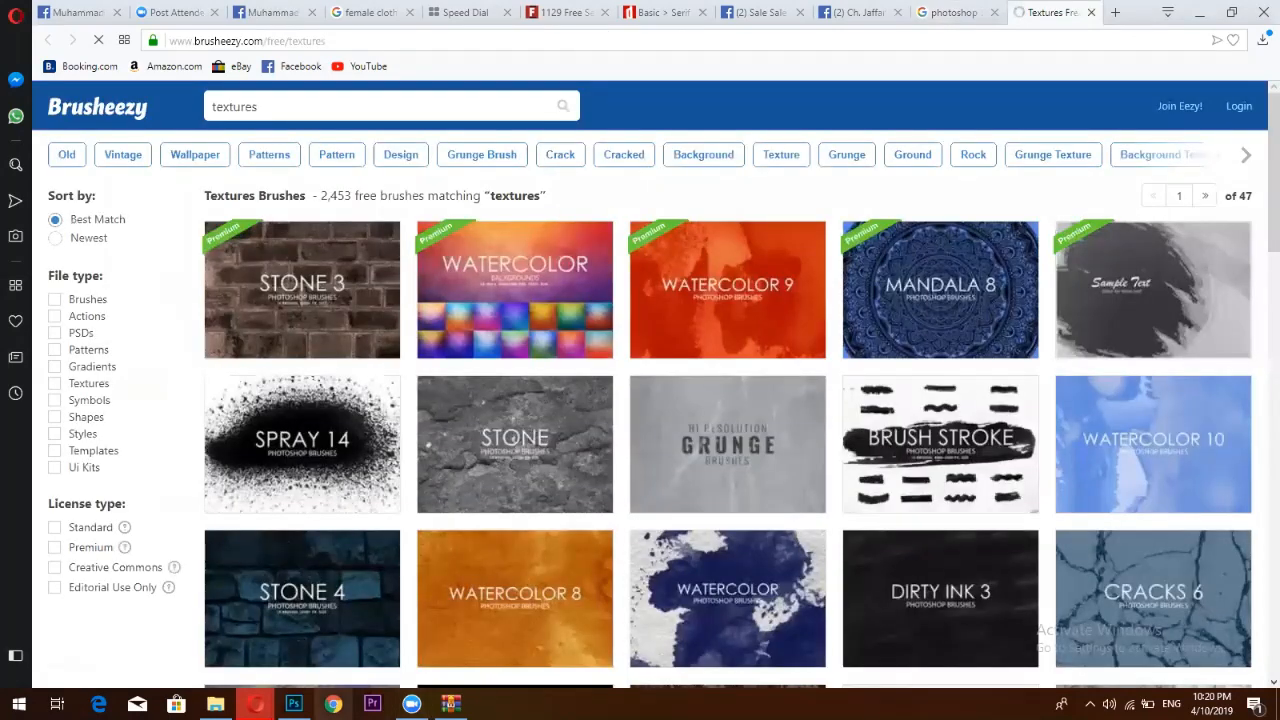
pyautogui.click(293, 704)
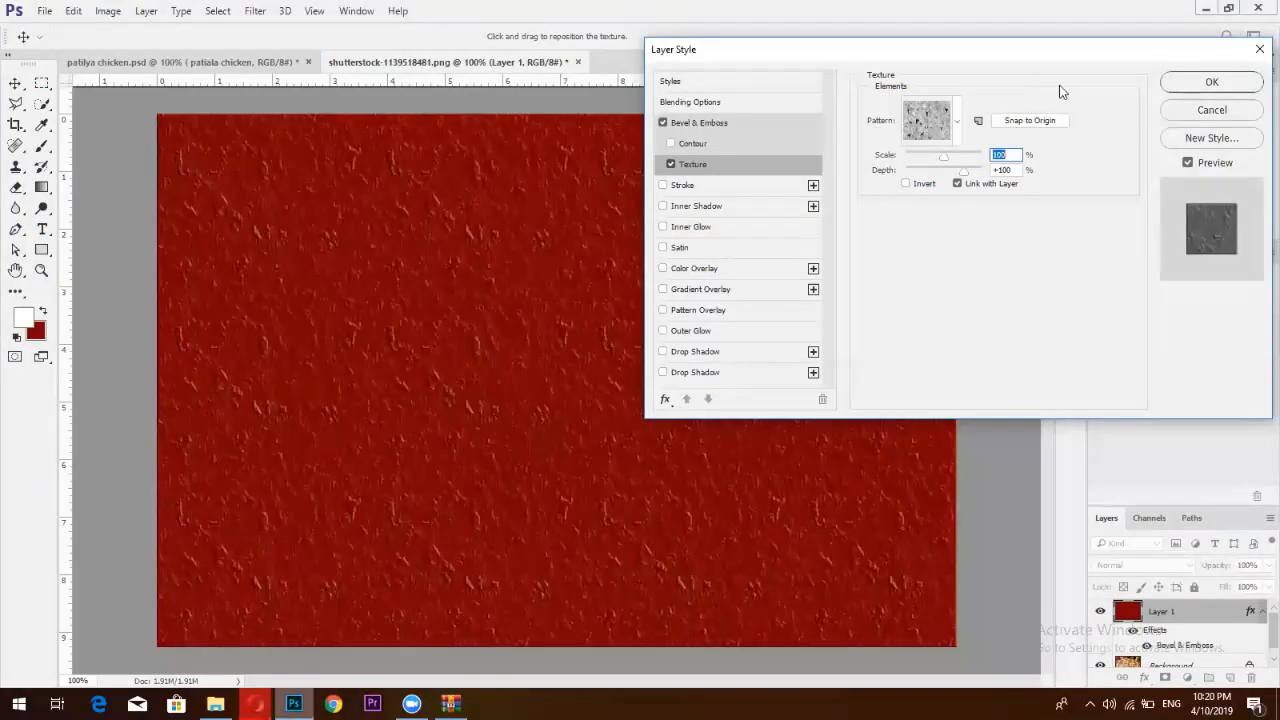
# Cancel loading extra patterns from the pattern picker and confirm the textured Bevel & Emboss with OK
pyautogui.click(956, 120)
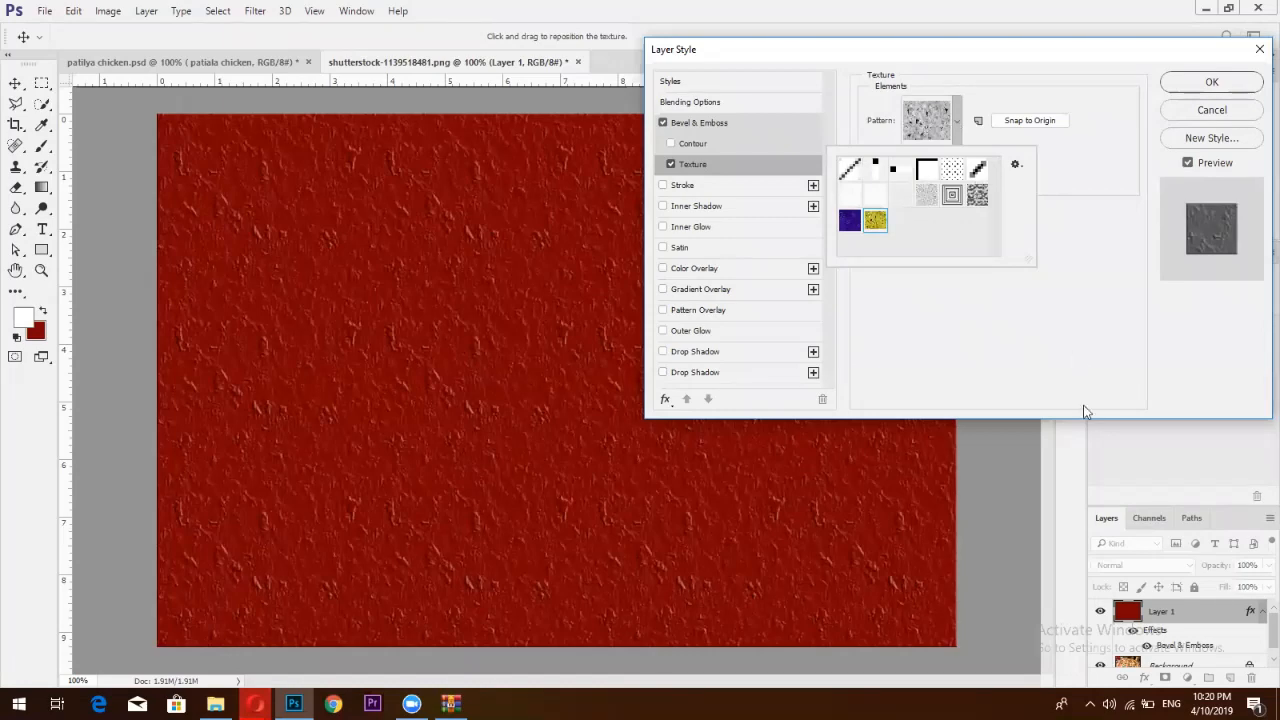
pyautogui.click(1015, 164)
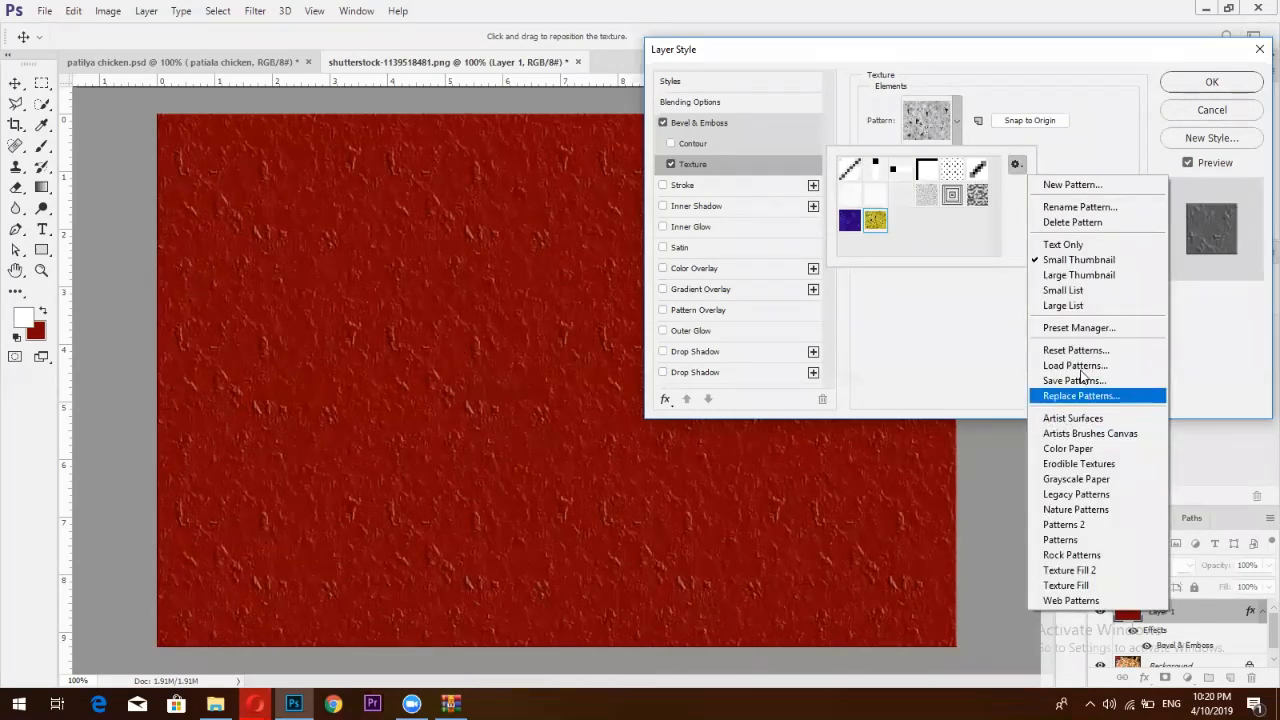
pyautogui.click(1078, 367)
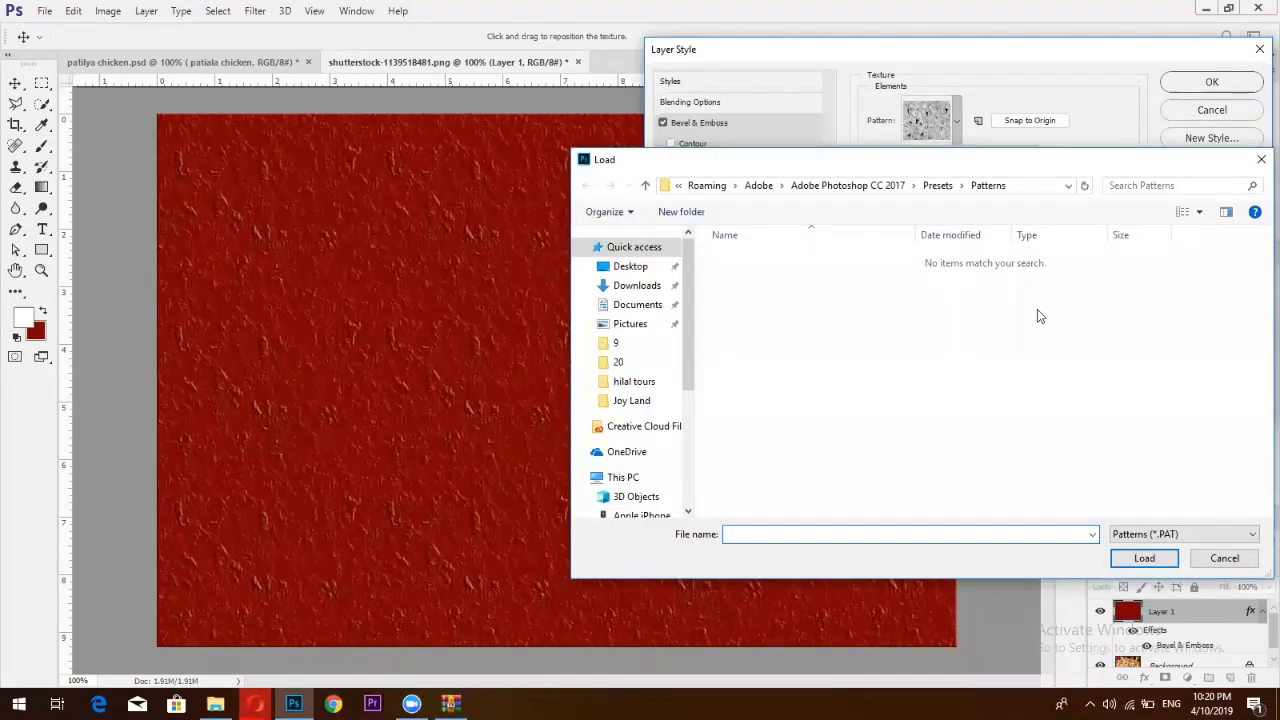
pyautogui.click(1260, 161)
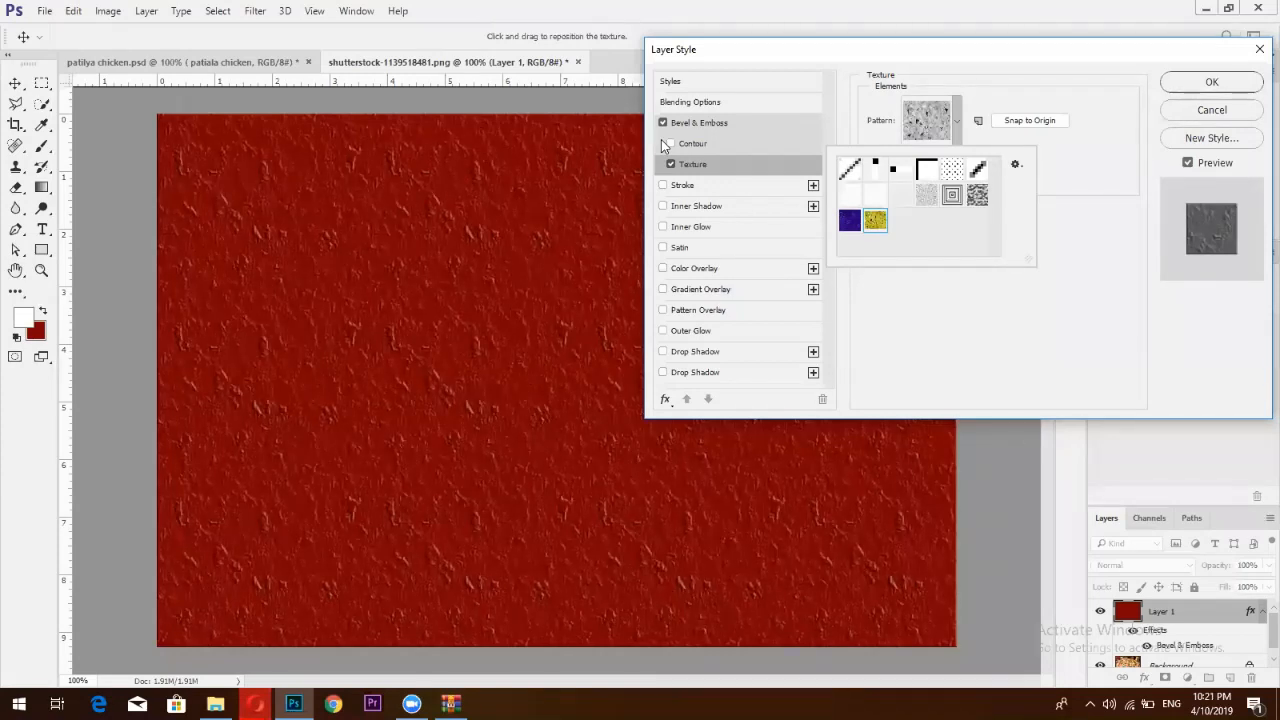
pyautogui.click(236, 63)
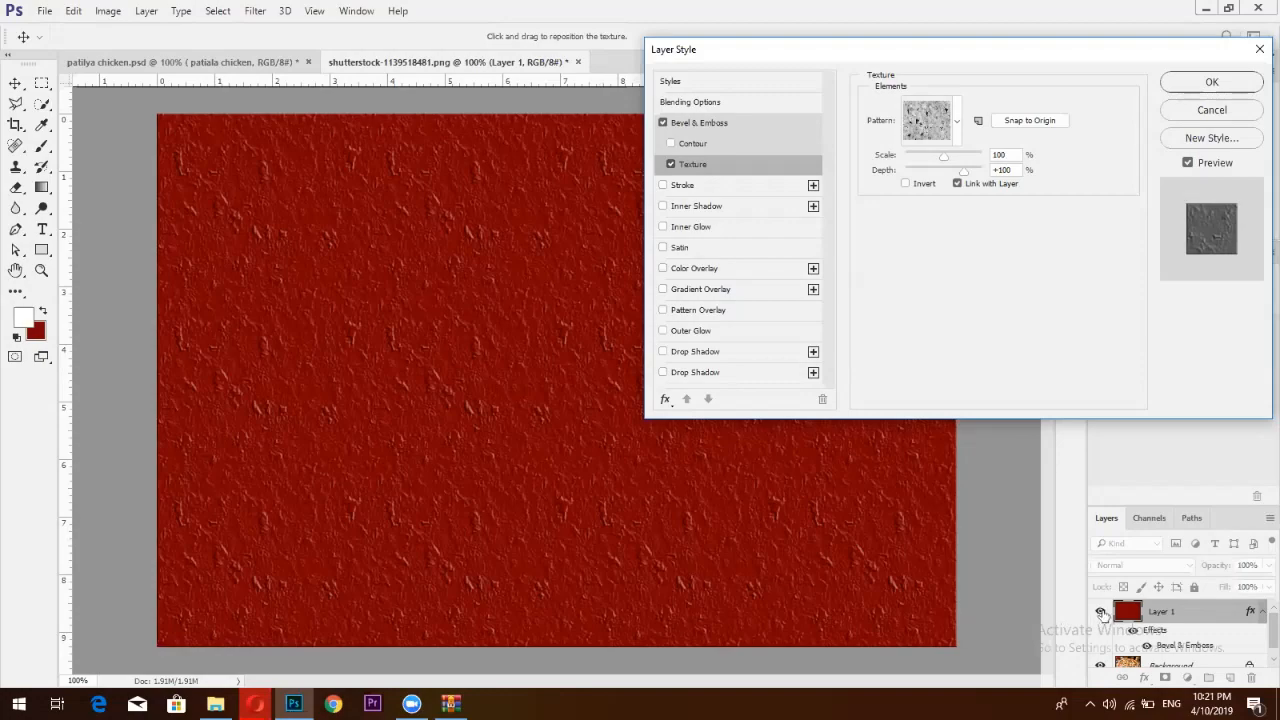
pyautogui.click(1258, 50)
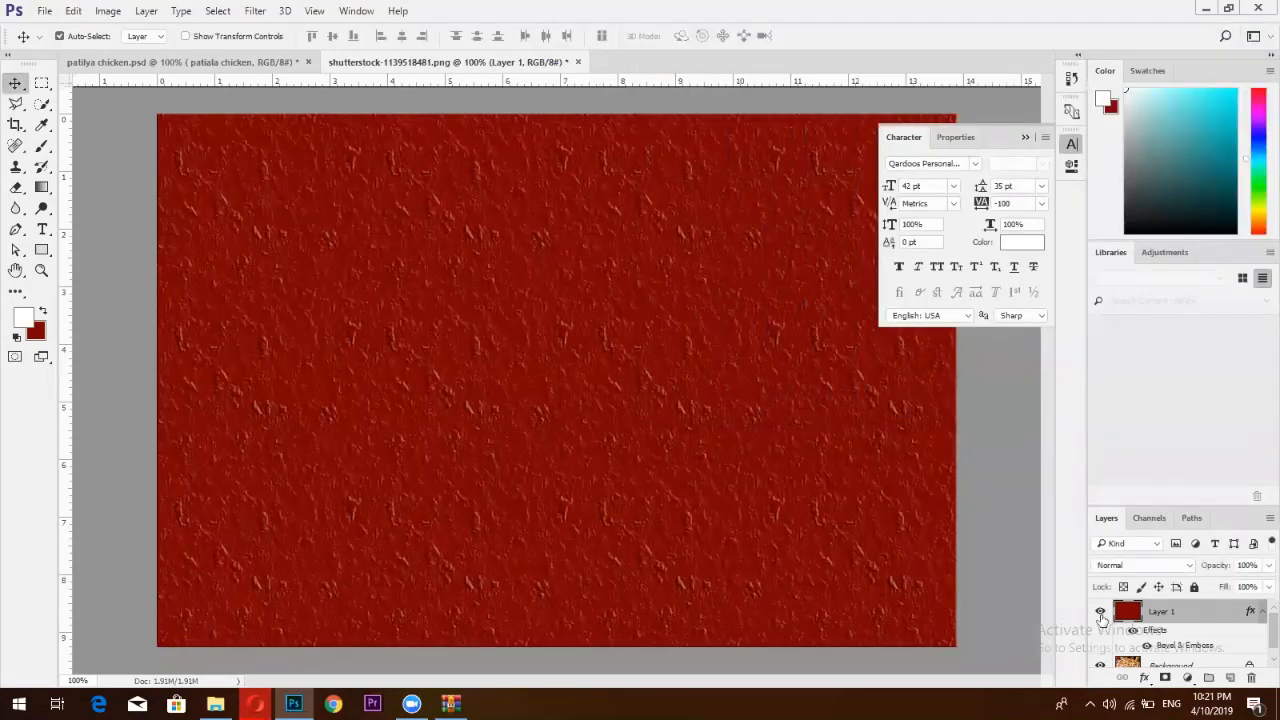
# Hide Layer 1, select the Background layer, and set Image Size width units to Percent
pyautogui.click(1101, 612)
pyautogui.click(1123, 656)
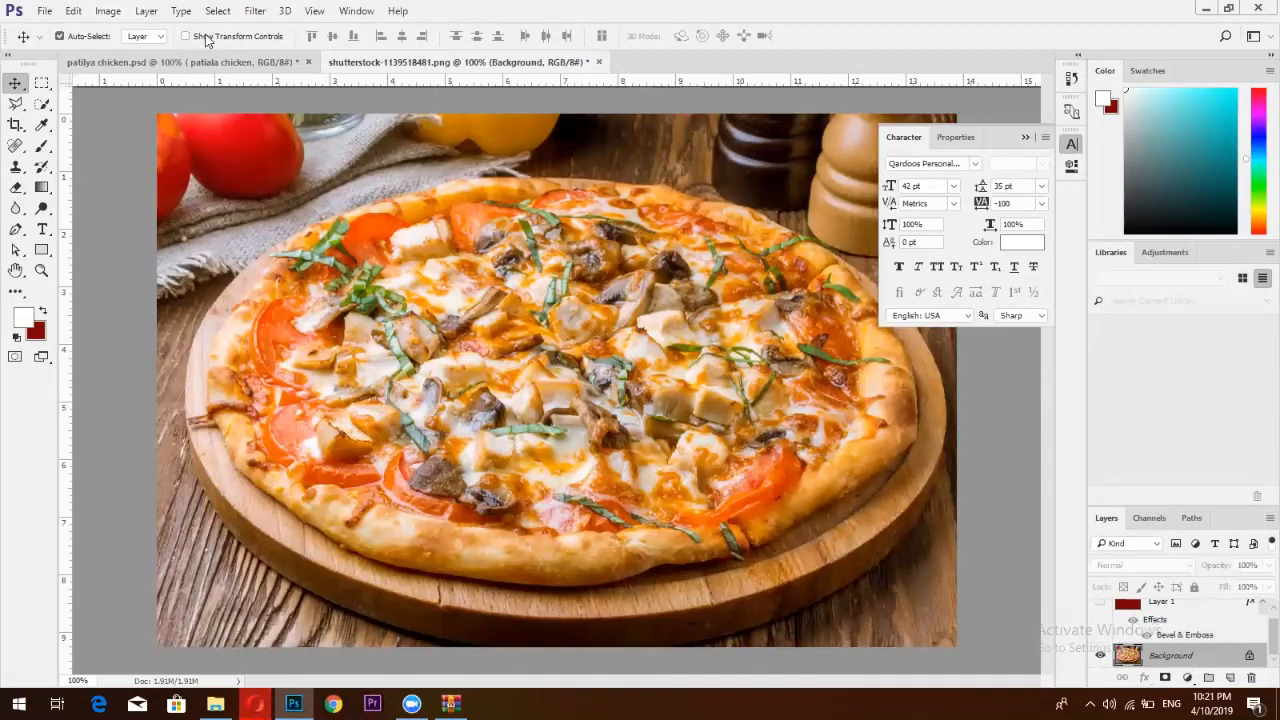
pyautogui.click(108, 11)
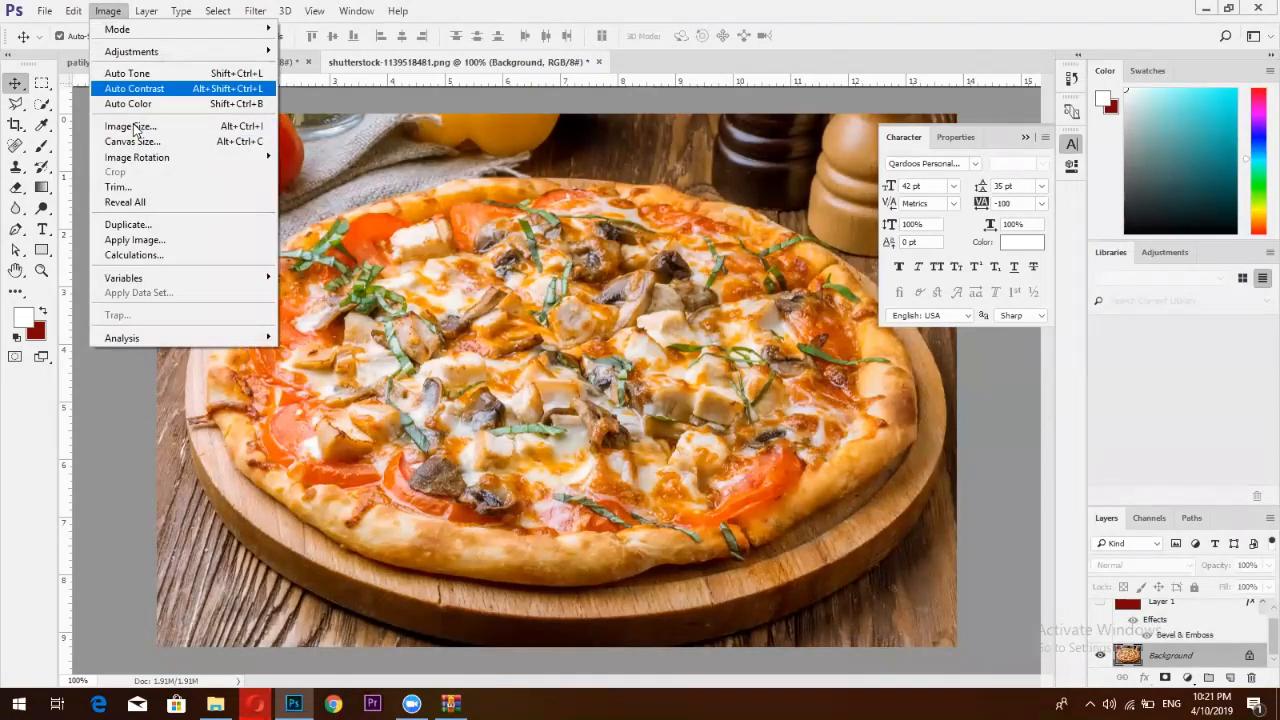
pyautogui.click(134, 127)
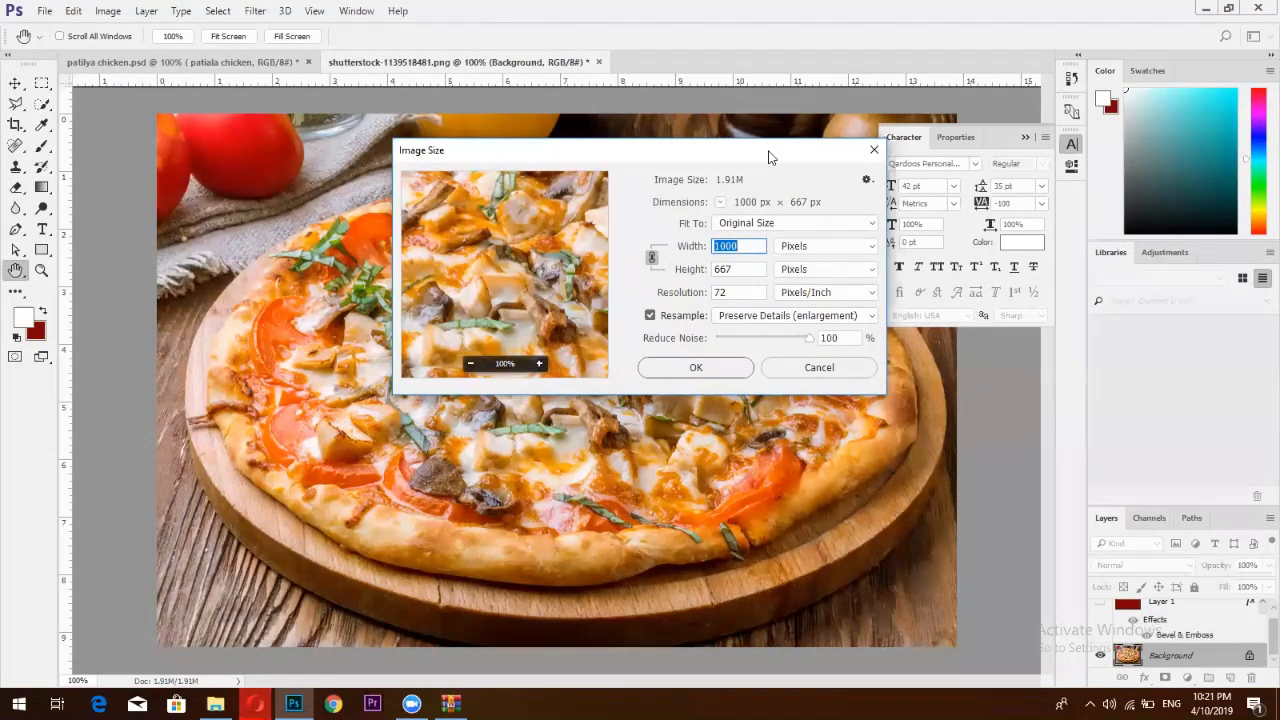
pyautogui.moveTo(770, 157); pyautogui.dragTo(834, 20)
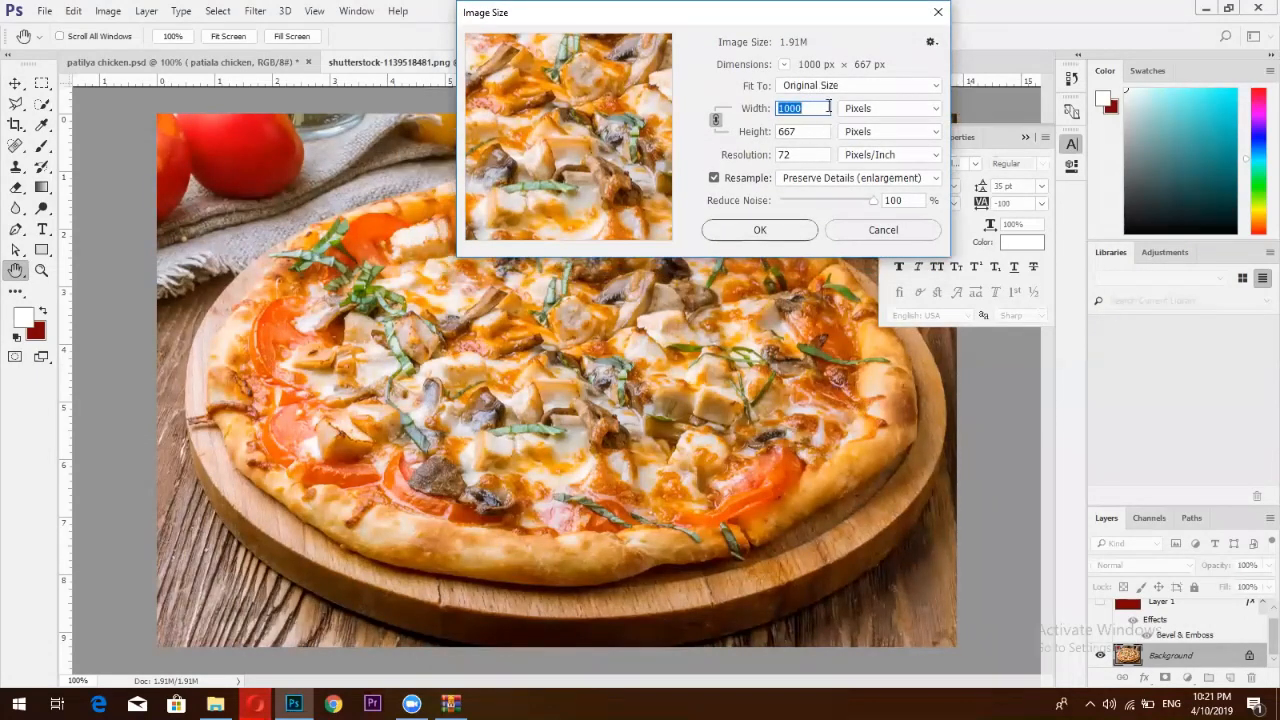
pyautogui.click(862, 108)
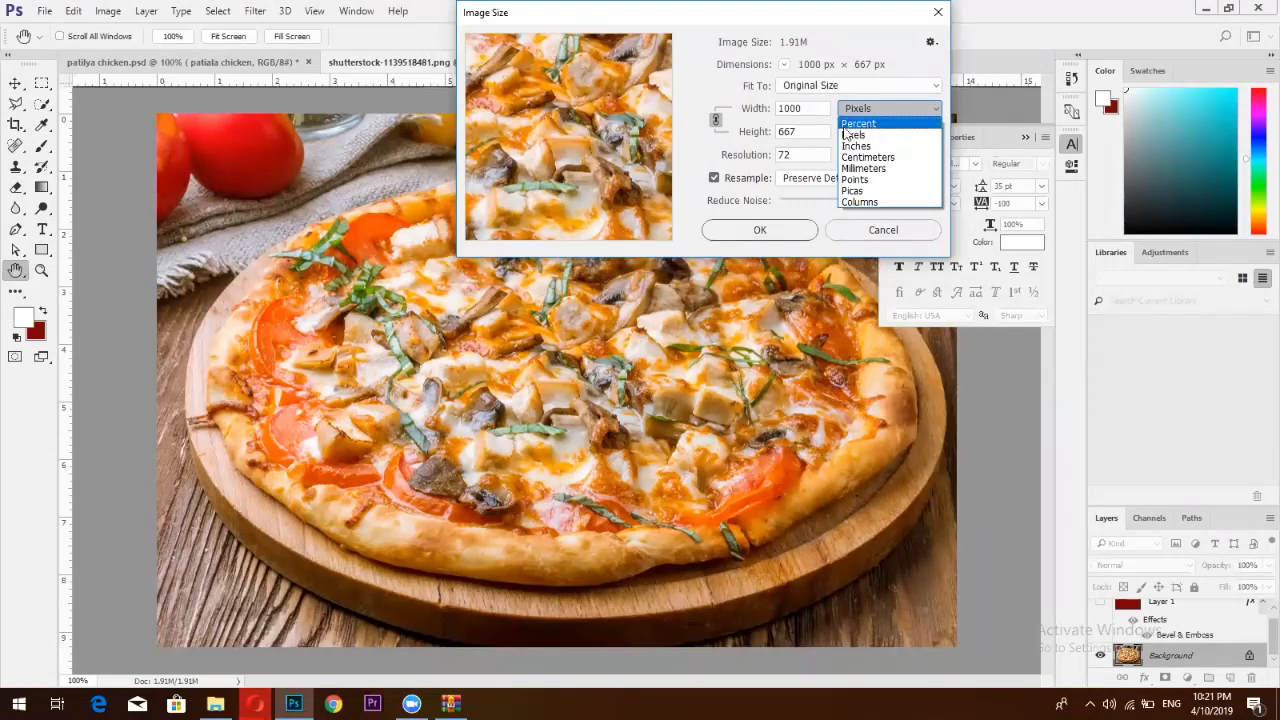
pyautogui.click(858, 123)
# Enlarge the image to 200% with Preserve Details resampling and adjusted noise reduction
pyautogui.click(779, 109)
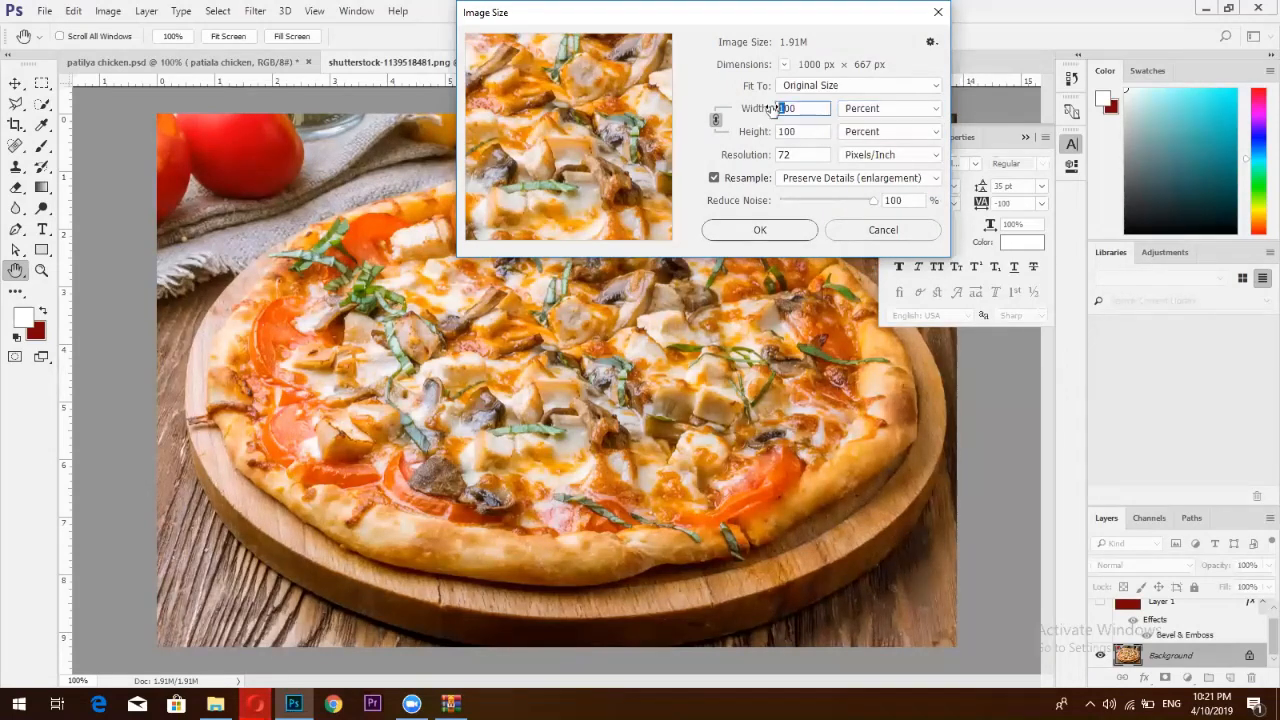
pyautogui.write('200')
pyautogui.click(845, 180)
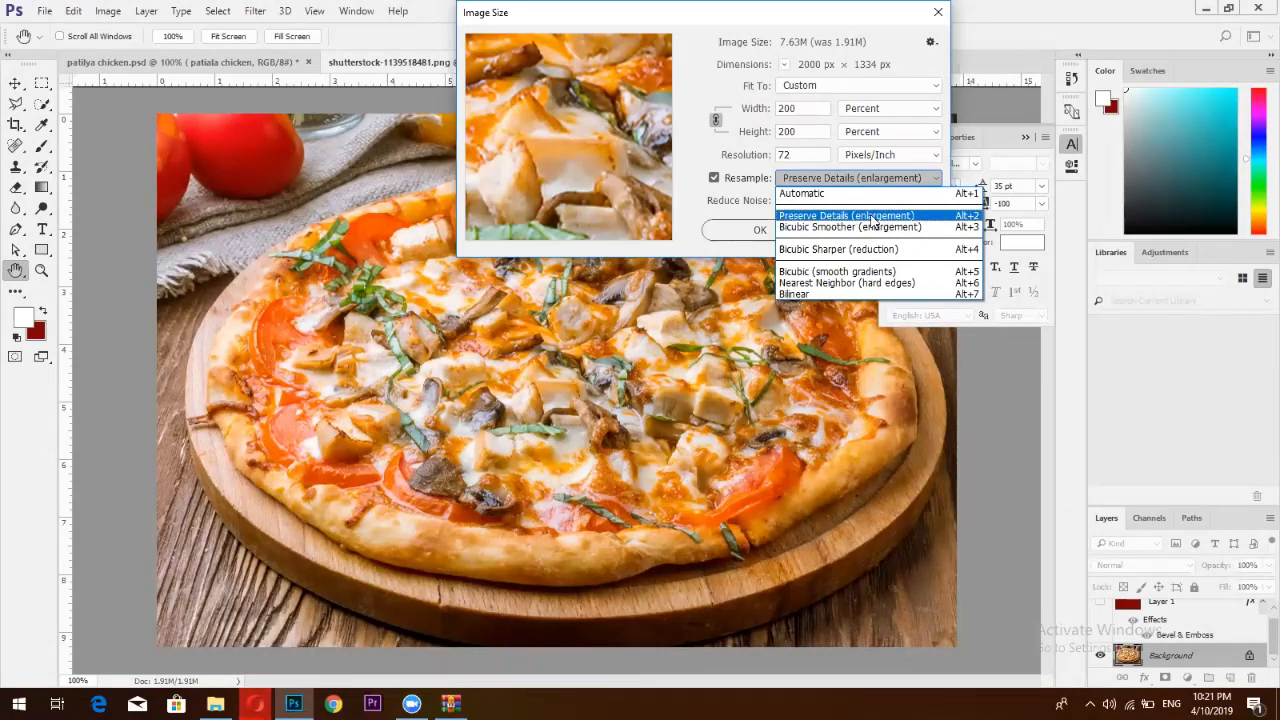
pyautogui.click(870, 216)
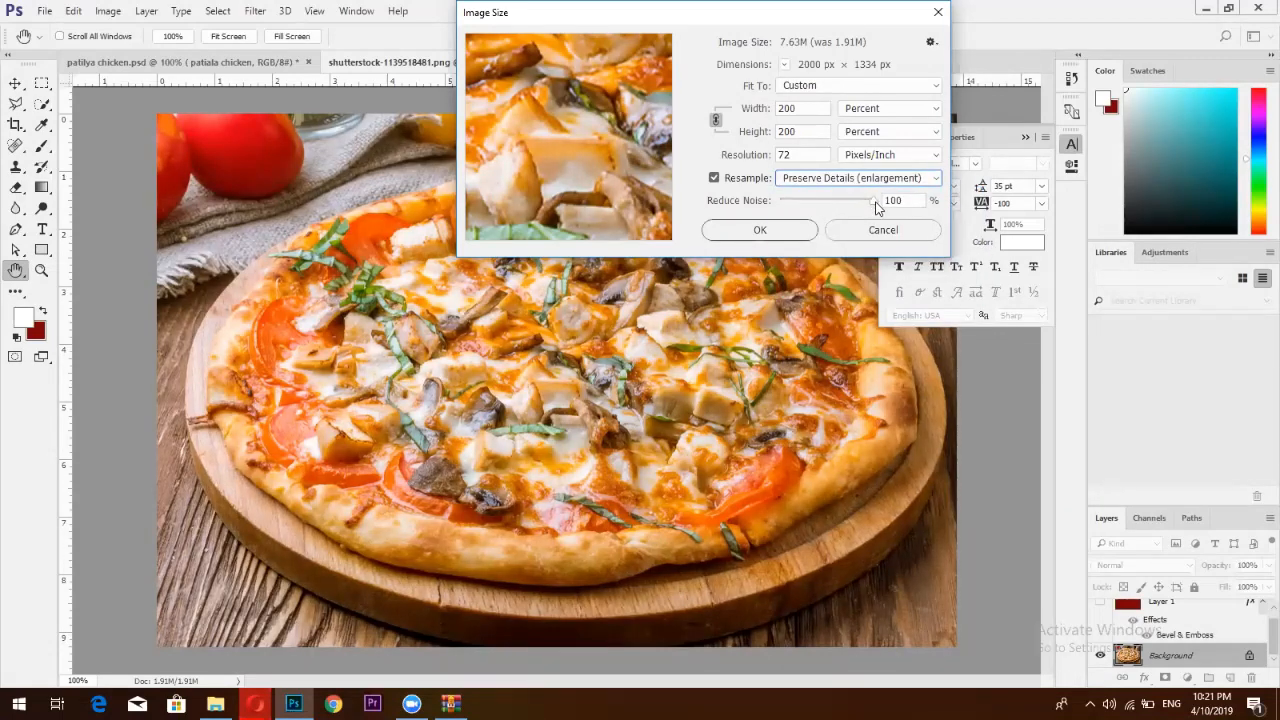
pyautogui.moveTo(866, 204)
pyautogui.mouseDown()
pyautogui.moveTo(809, 206)
pyautogui.moveTo(877, 208)
pyautogui.mouseUp()
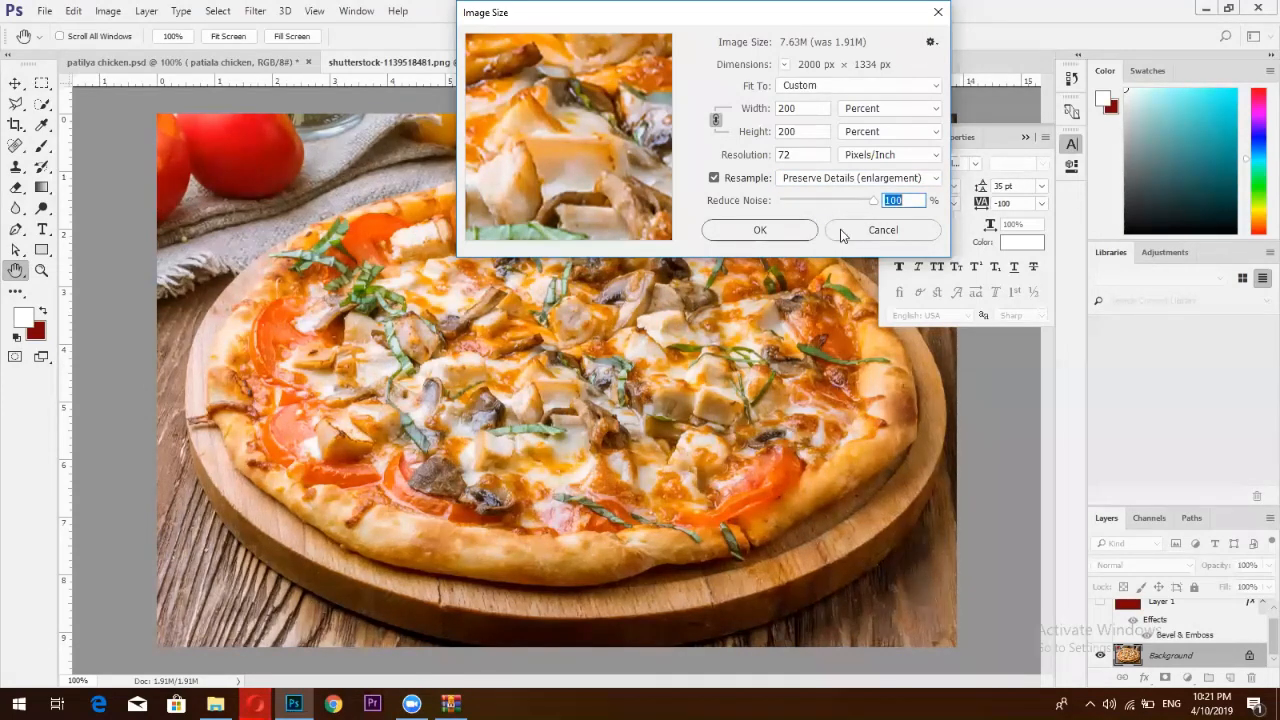
pyautogui.click(760, 230)
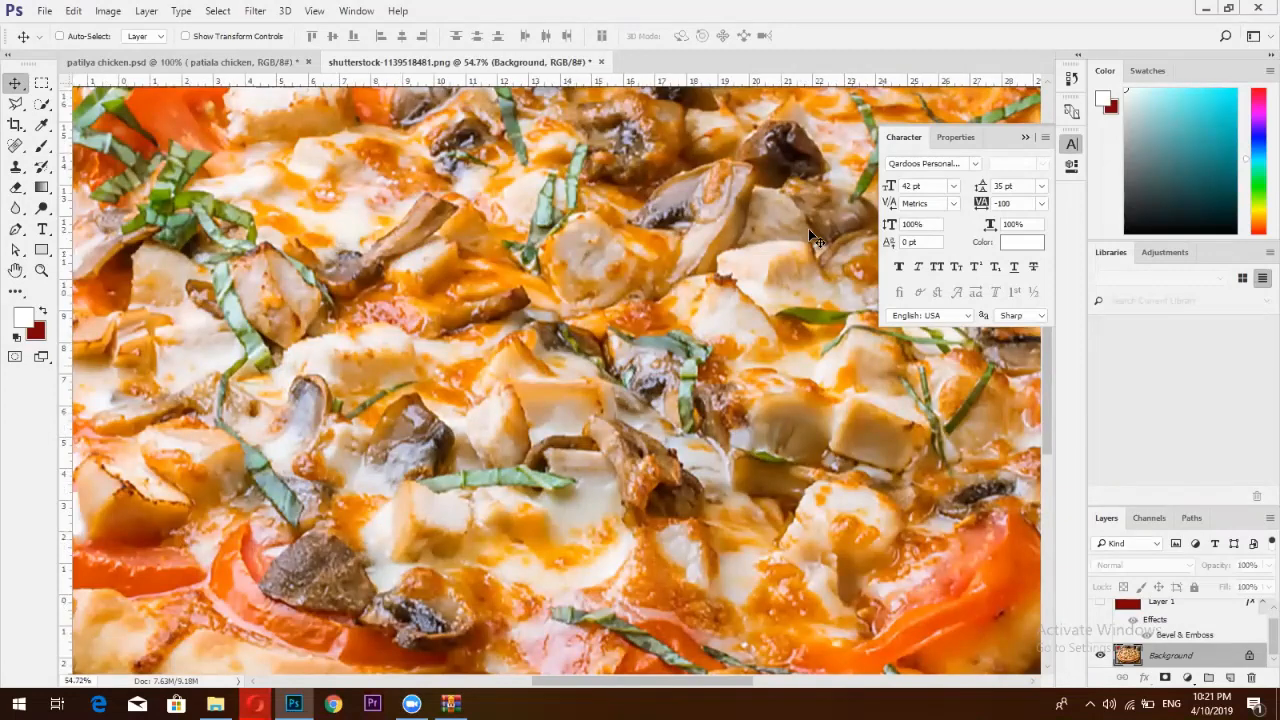
pyautogui.hotkey('ctrl', '0')
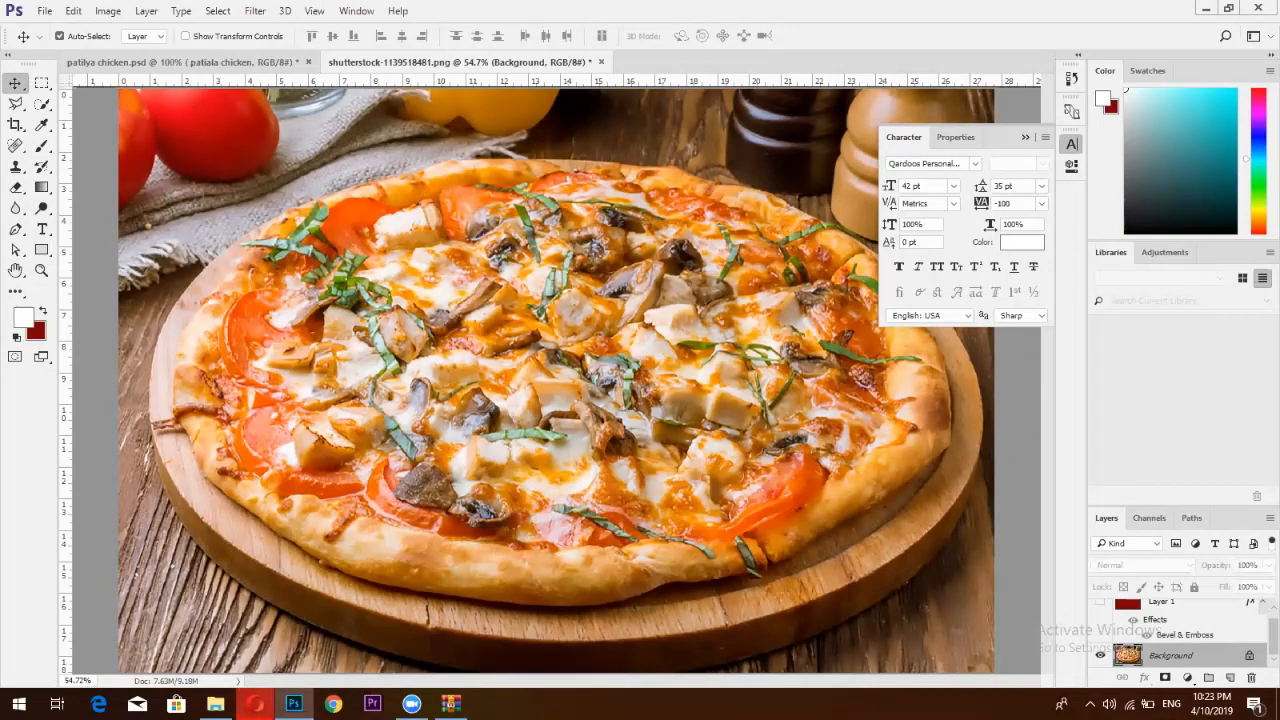
pyautogui.moveTo(255, 704)
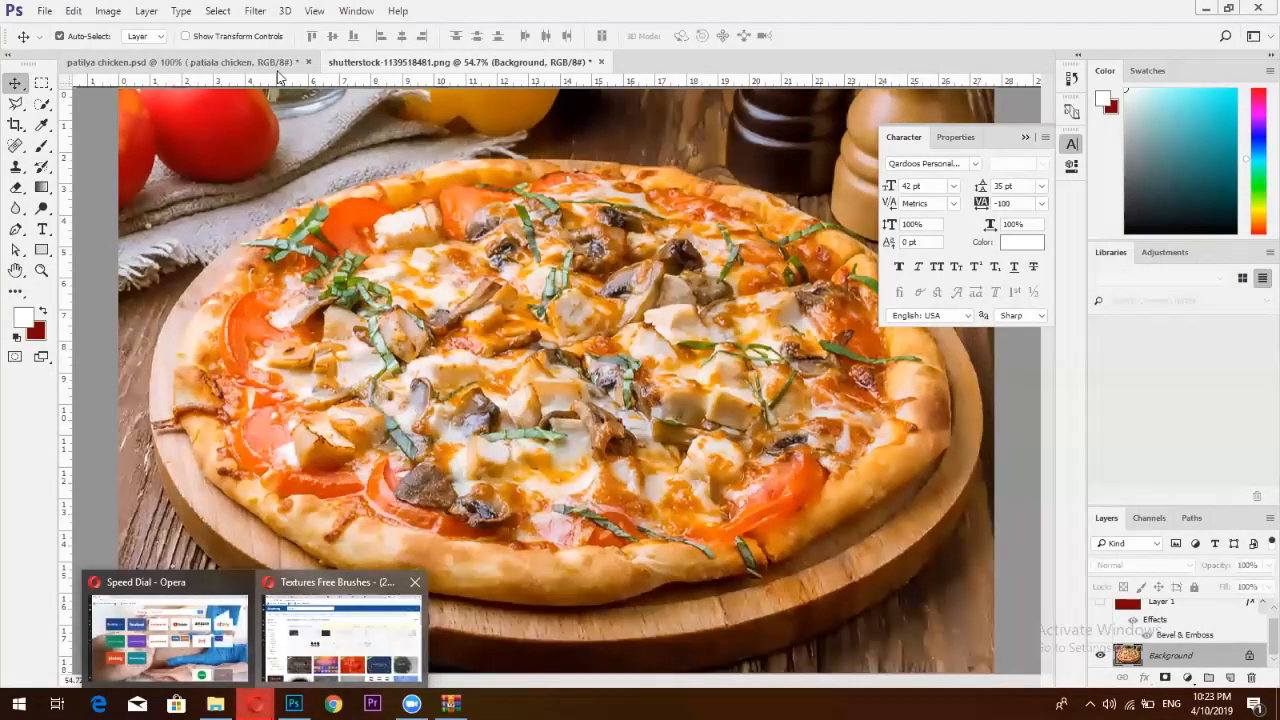
# Open freepik.com in a new tab and search it for 'ramadan'
pyautogui.click(340, 630)
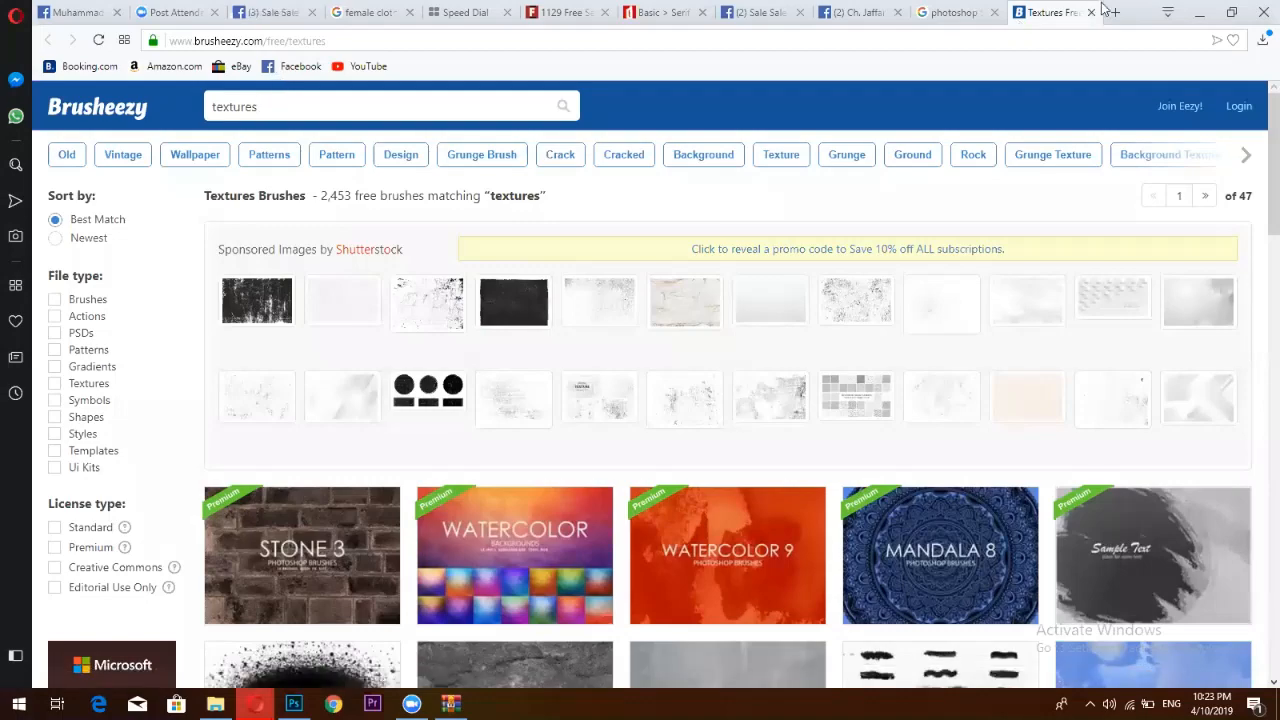
pyautogui.click(1104, 10)
pyautogui.click(1104, 10)
pyautogui.click(1110, 12)
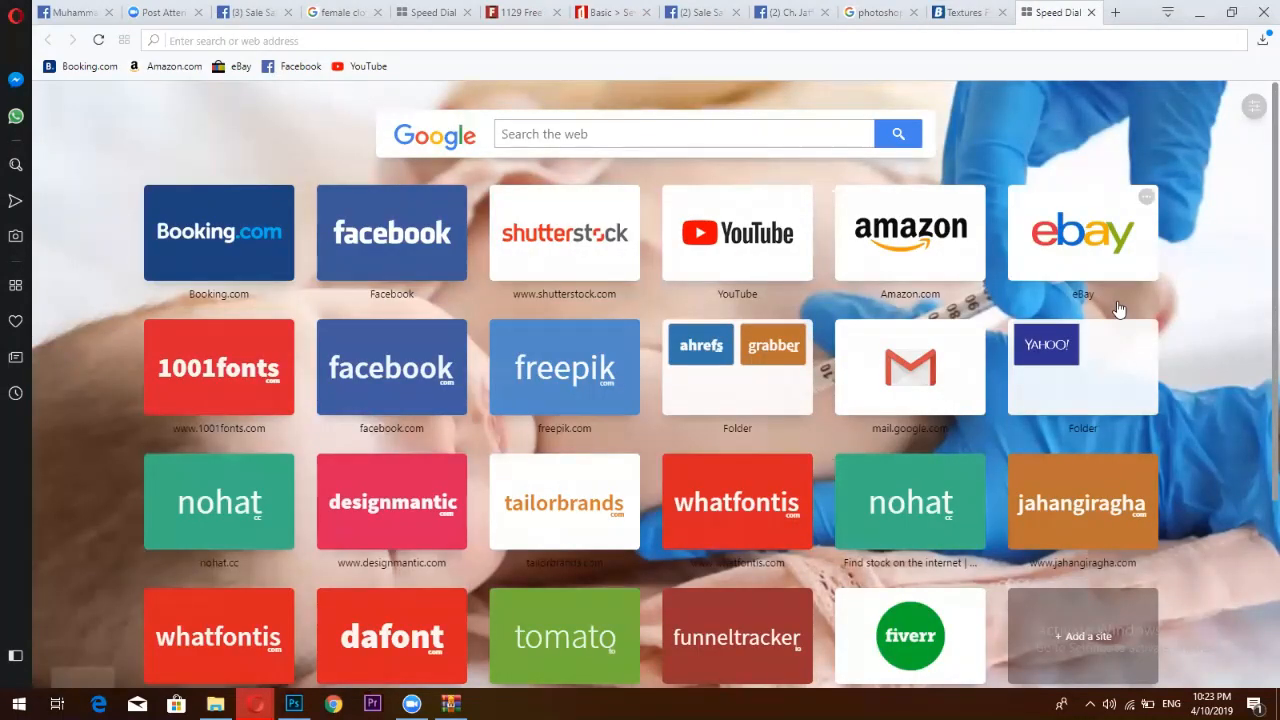
pyautogui.write('fee')
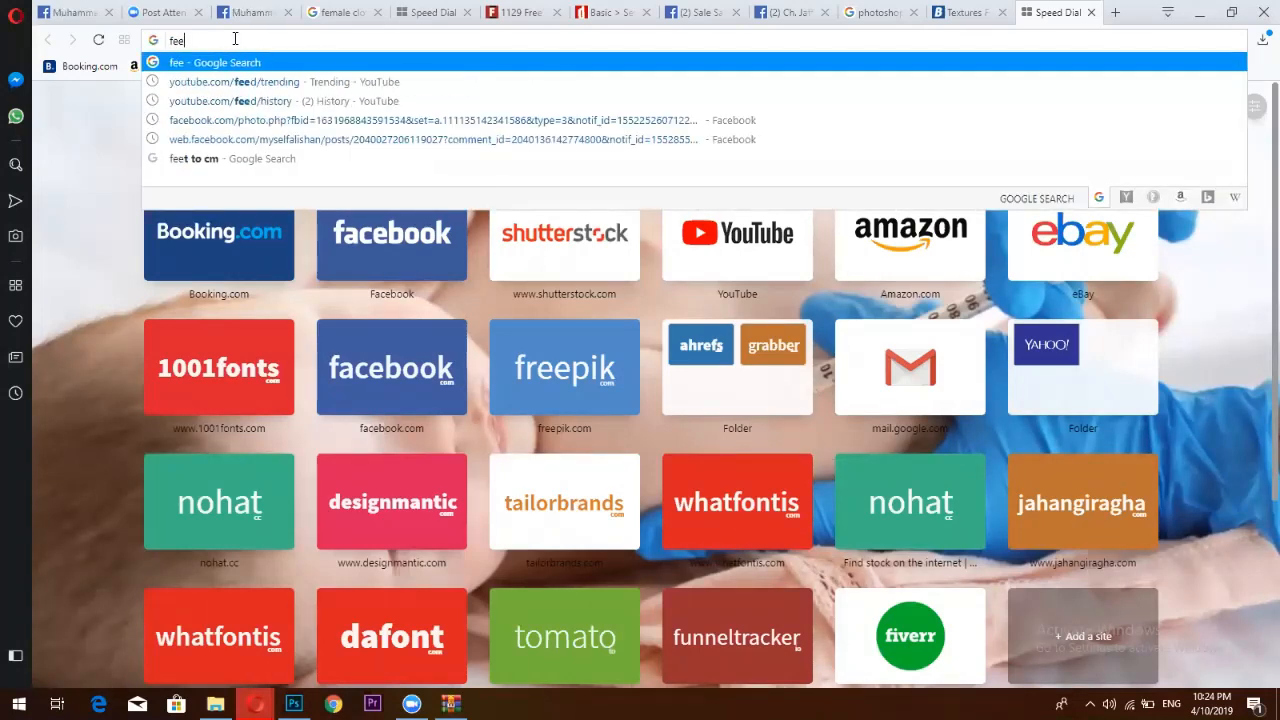
pyautogui.press('BackSpace')
pyautogui.press('BackSpace')
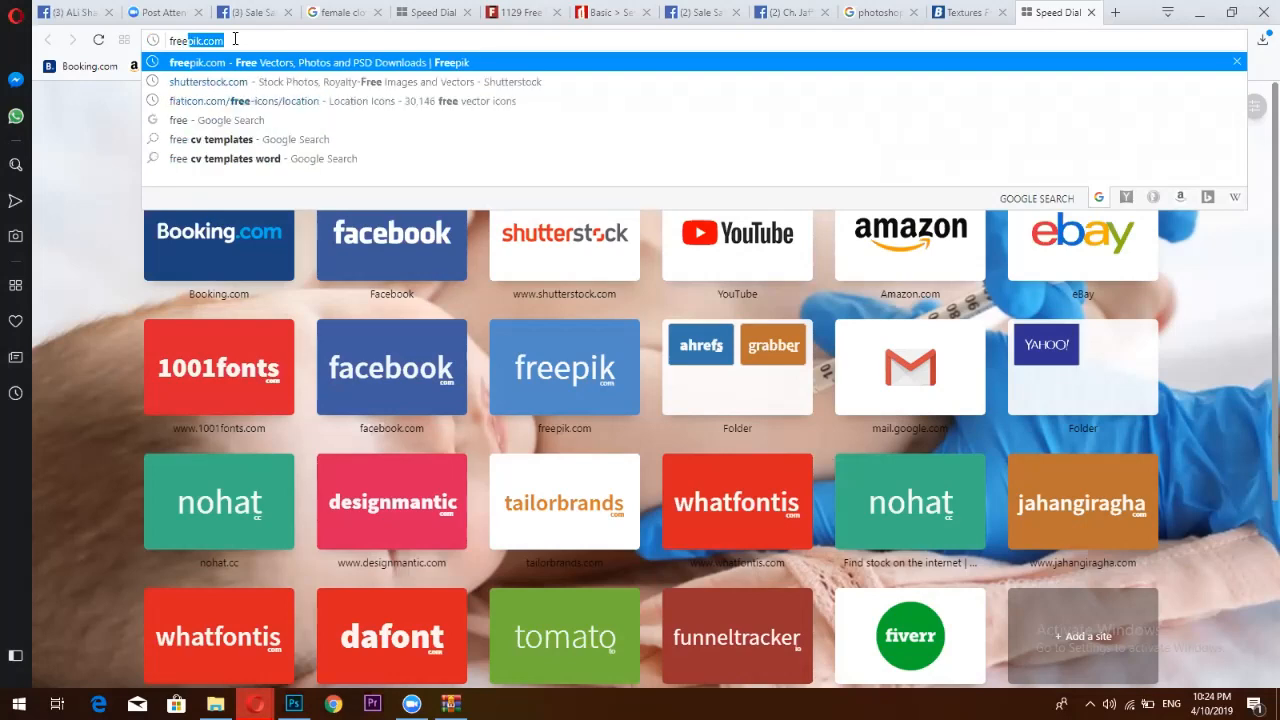
pyautogui.press('Return')
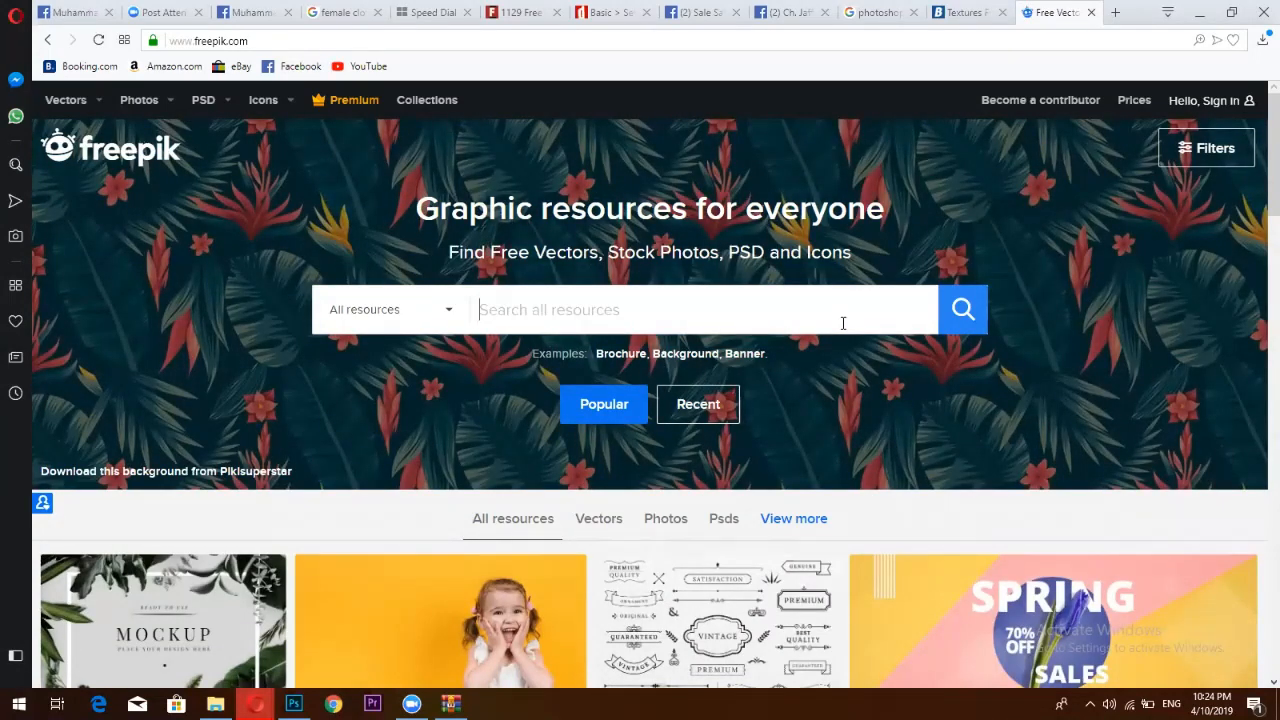
pyautogui.write('ram')
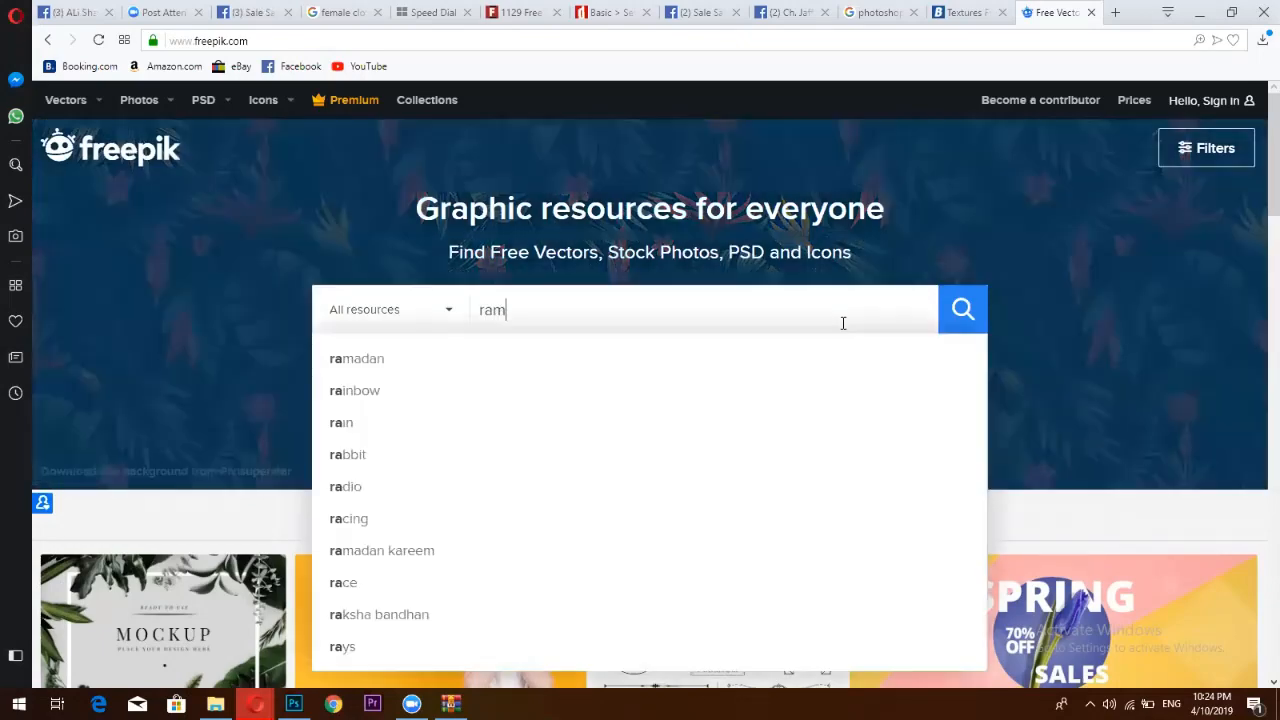
pyautogui.write('ad')
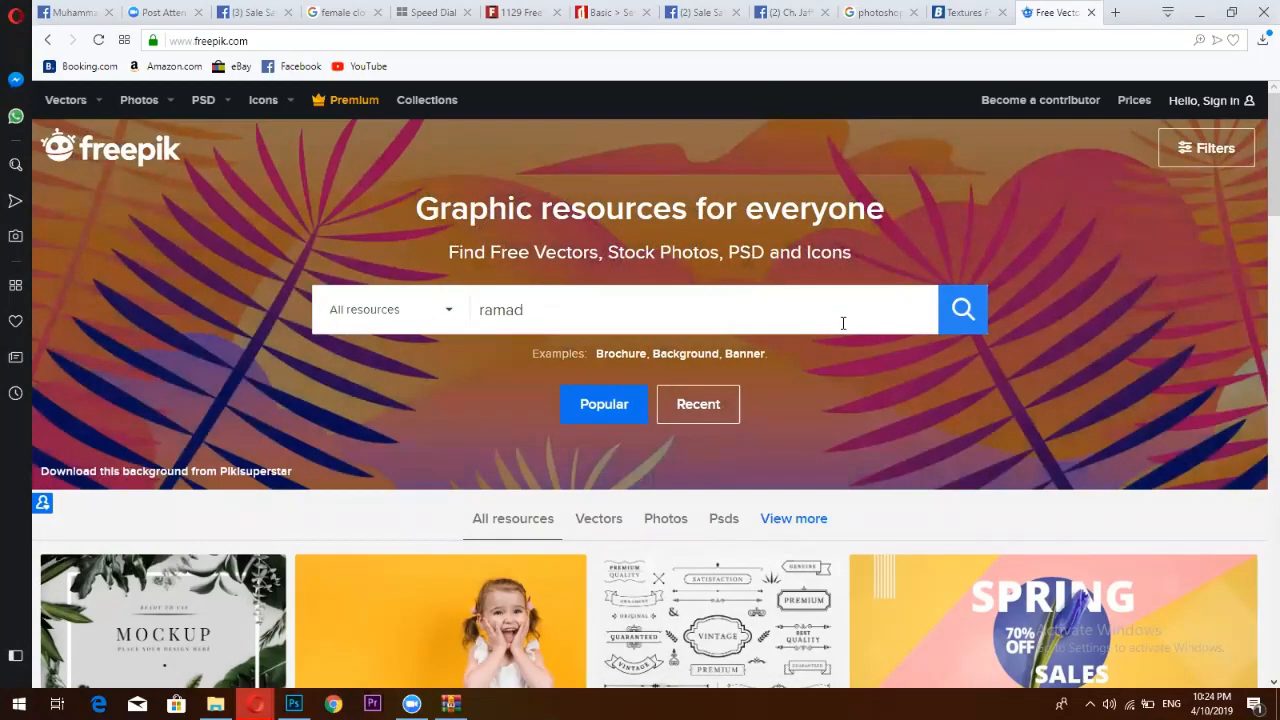
pyautogui.write('an')
pyautogui.press('Return')
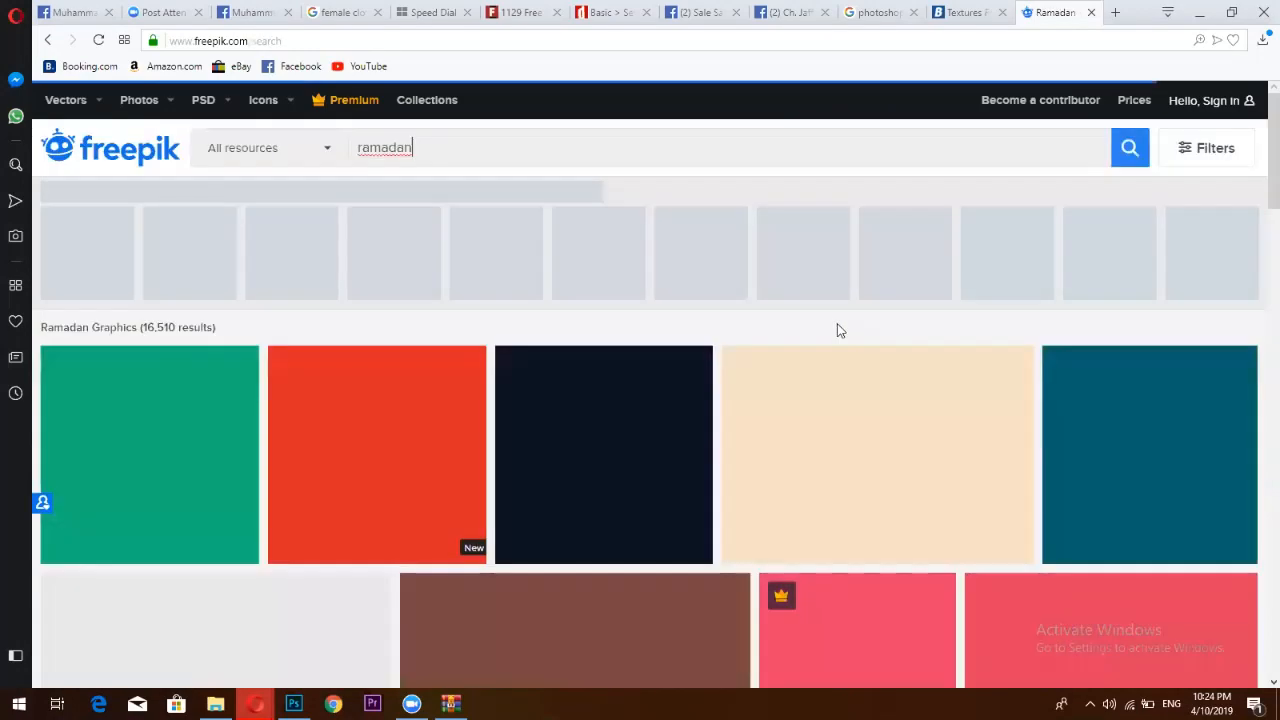
# Replace the search with the 'abstract background' suggestion and scroll through the results
pyautogui.moveTo(434, 151); pyautogui.dragTo(346, 160)
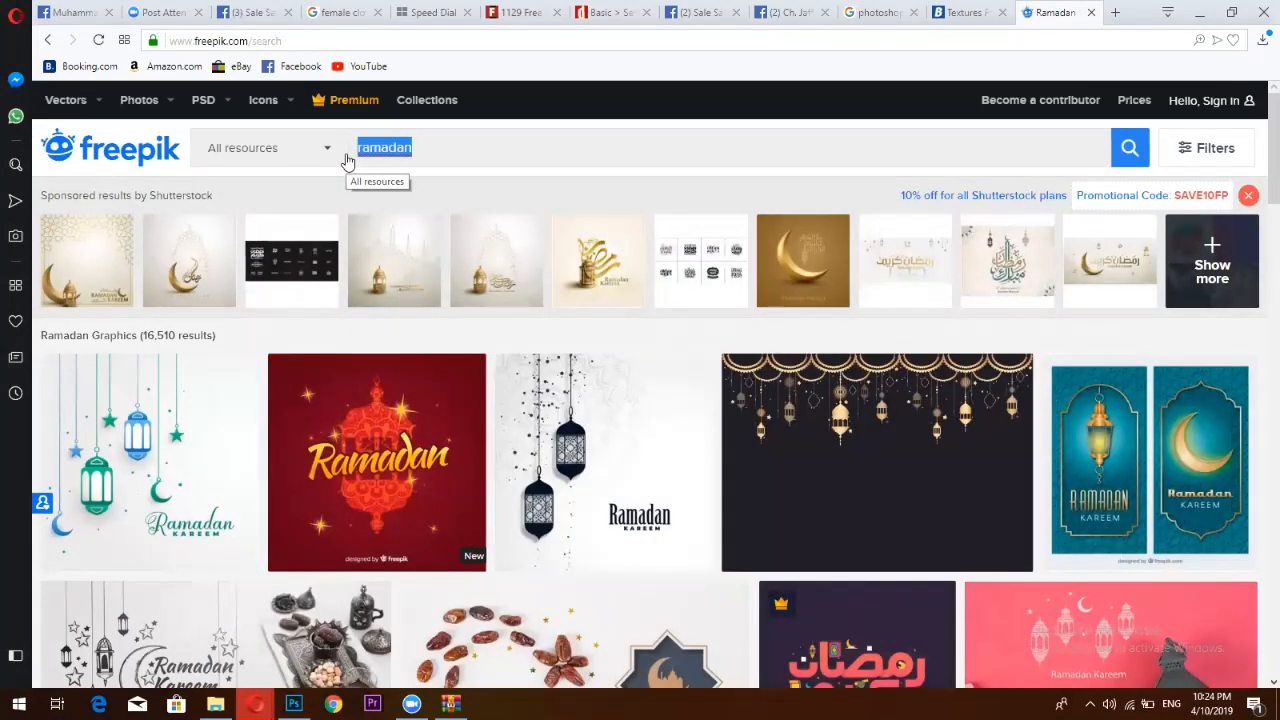
pyautogui.write('a')
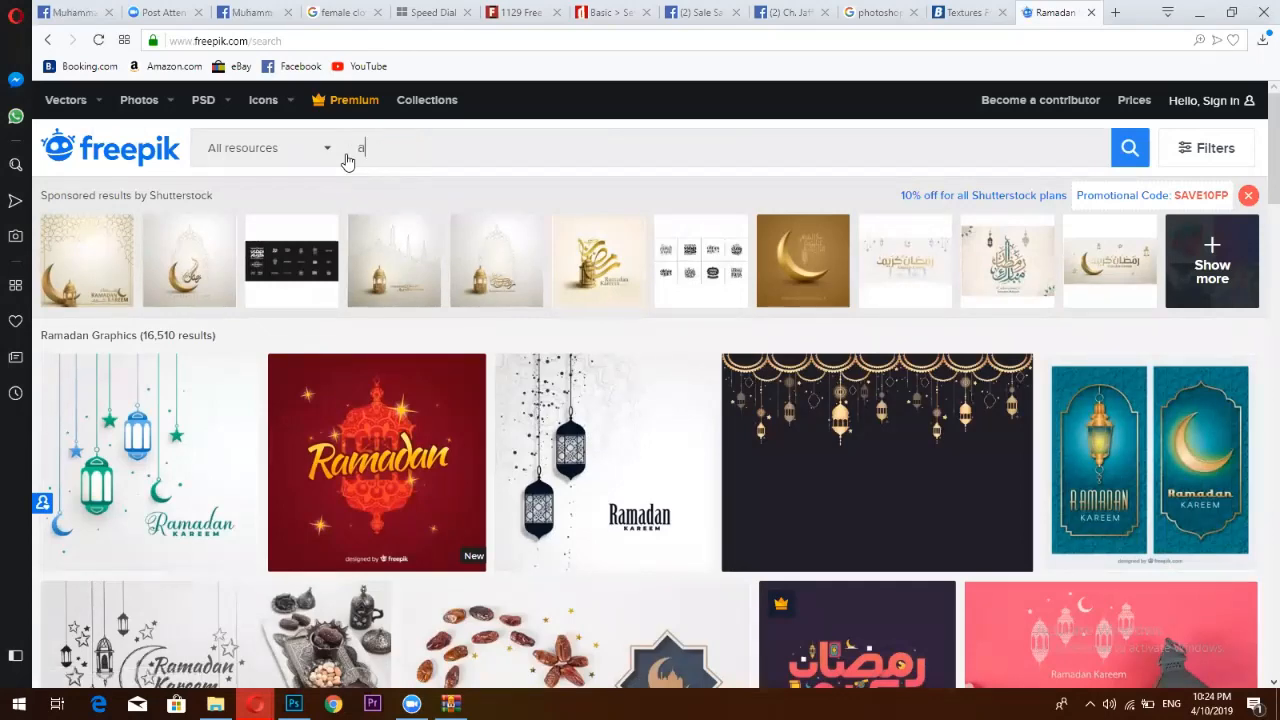
pyautogui.write('bstrac')
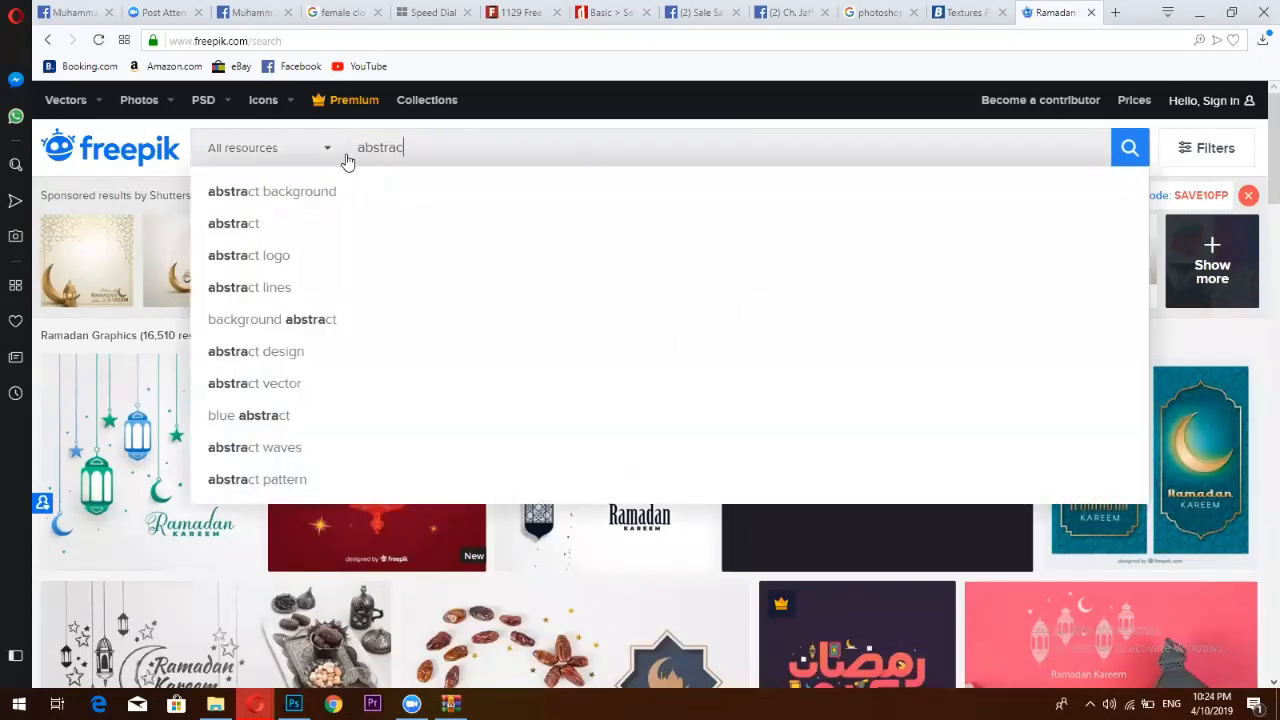
pyautogui.click(330, 192)
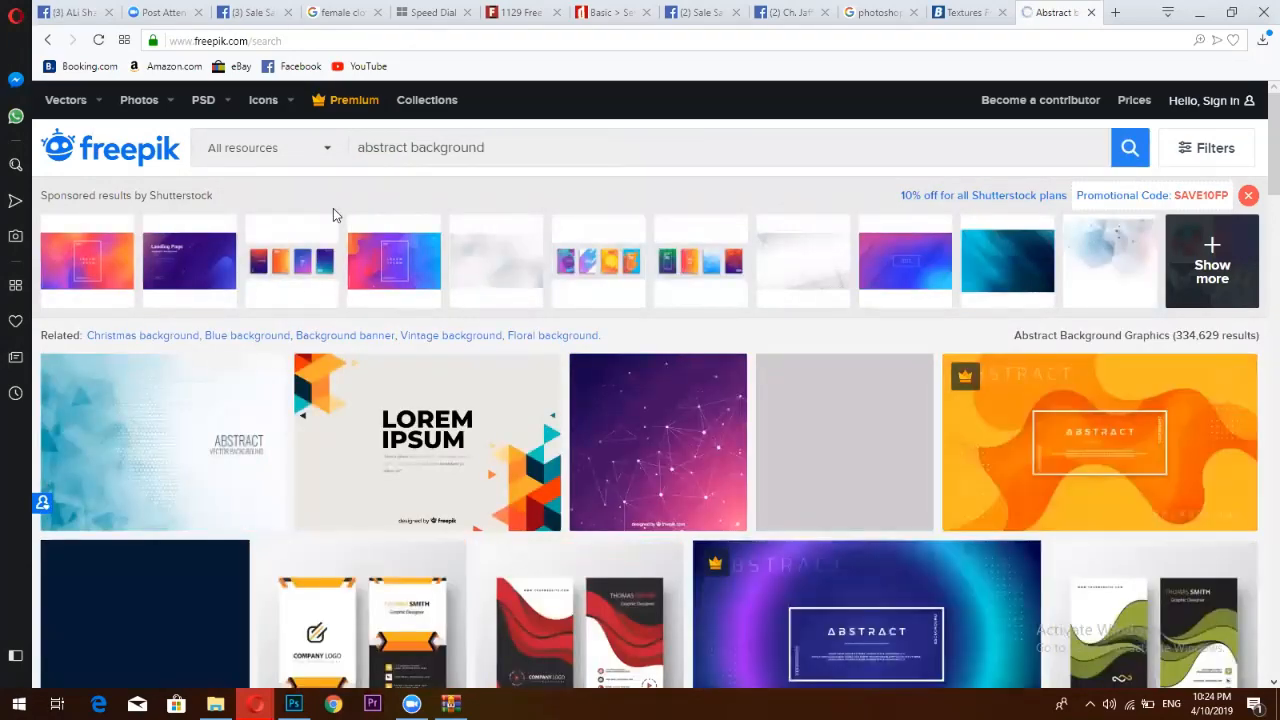
pyautogui.scroll(-2, 952, 497)
pyautogui.scroll(-8, 952, 497)
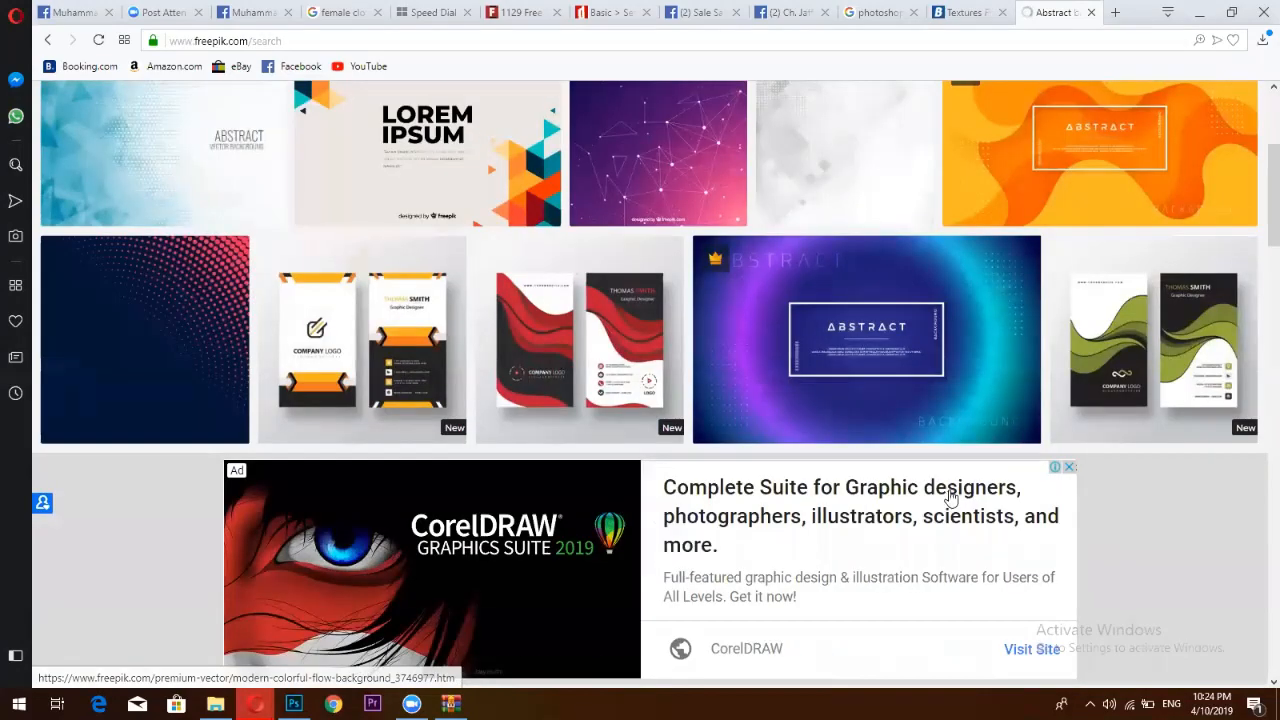
pyautogui.scroll(-6, 945, 503)
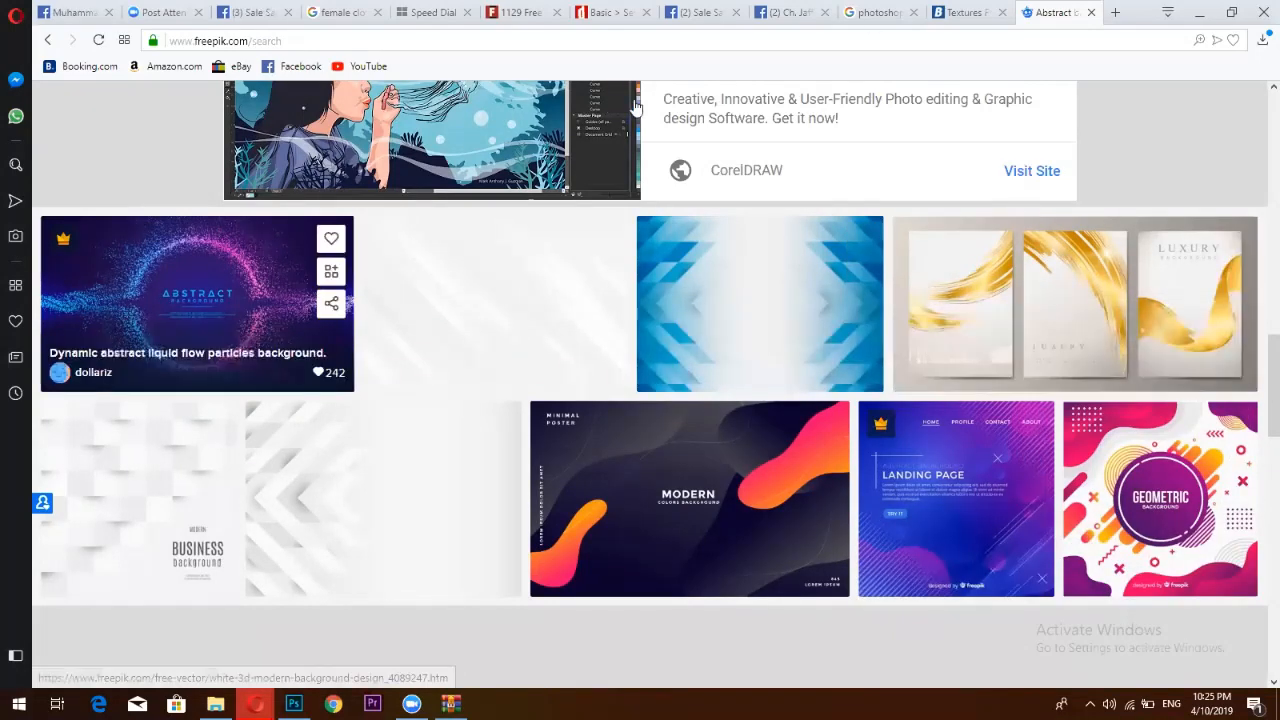
pyautogui.scroll(-5, 923, 437)
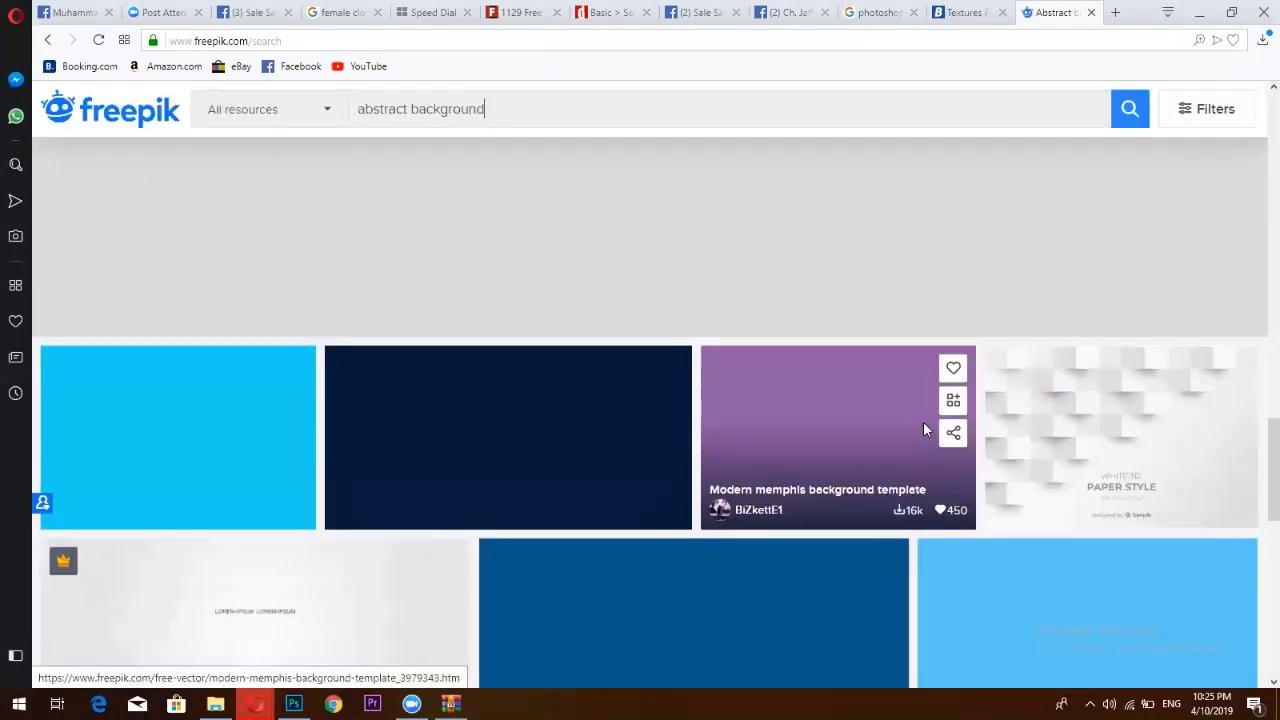
pyautogui.scroll(2, 923, 421)
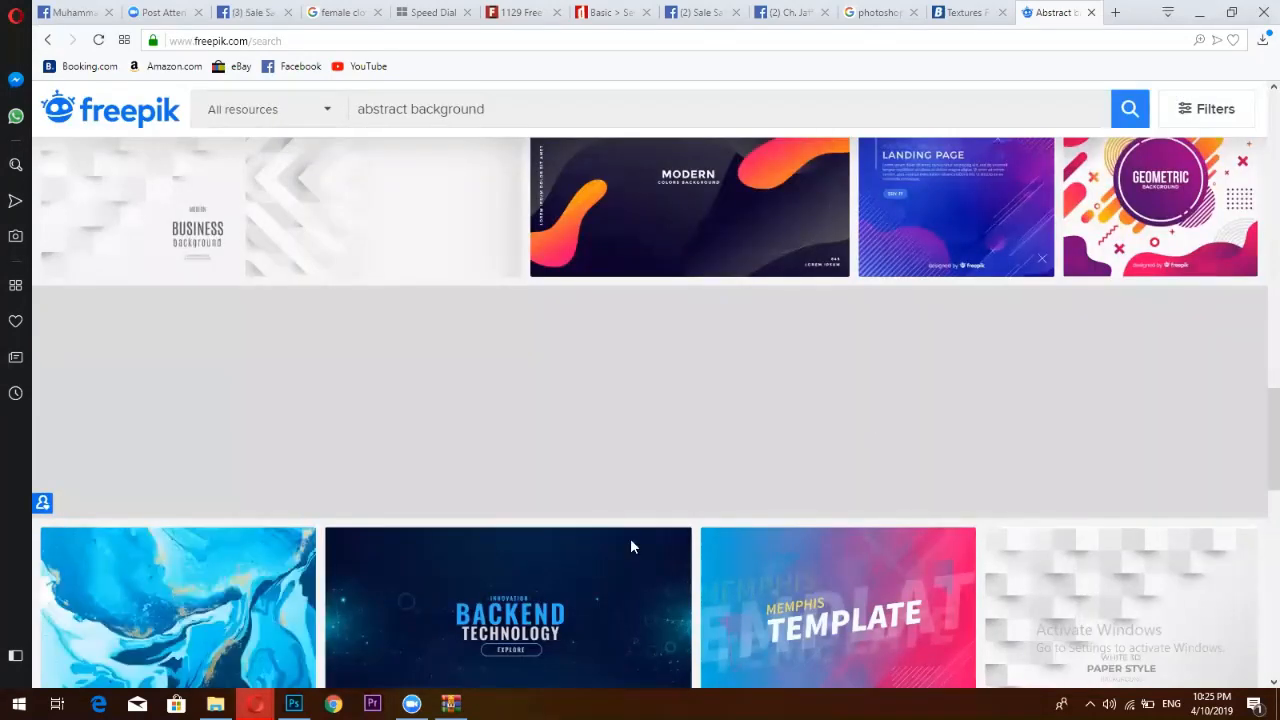
pyautogui.scroll(-2, 537, 571)
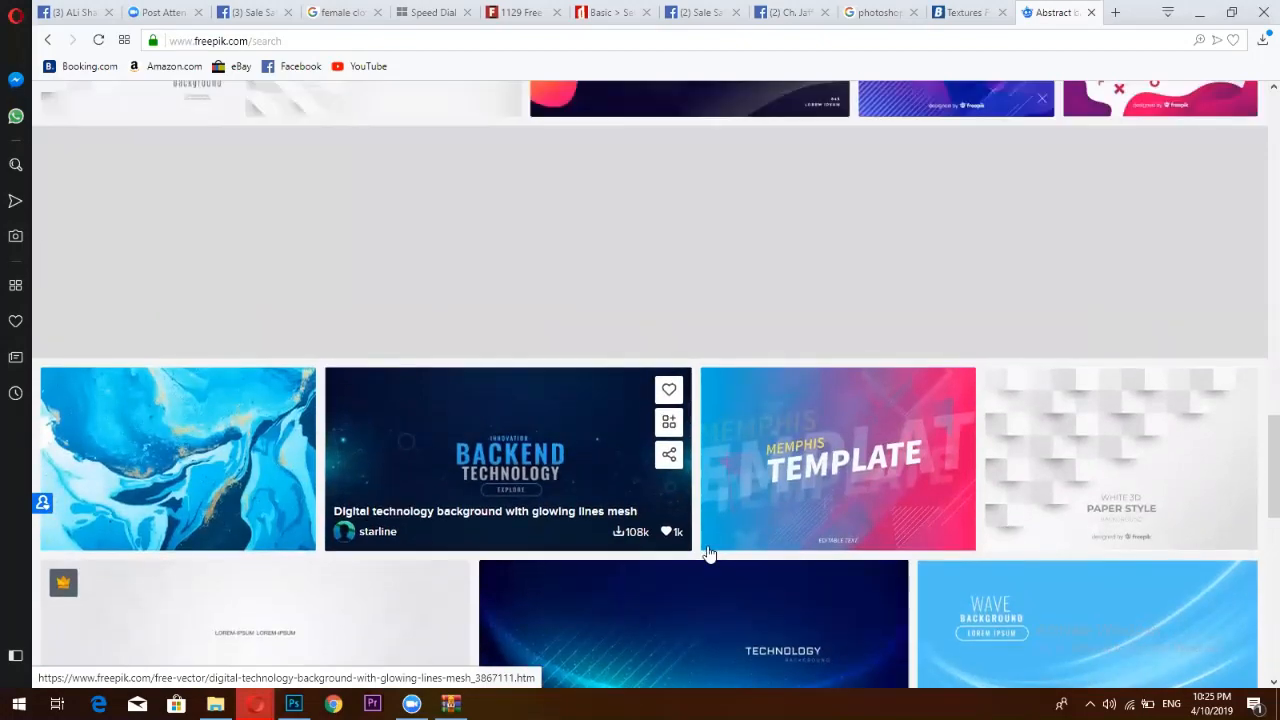
pyautogui.scroll(-2, 1014, 490)
pyautogui.scroll(-2, 1147, 370)
pyautogui.scroll(-2, 1147, 370)
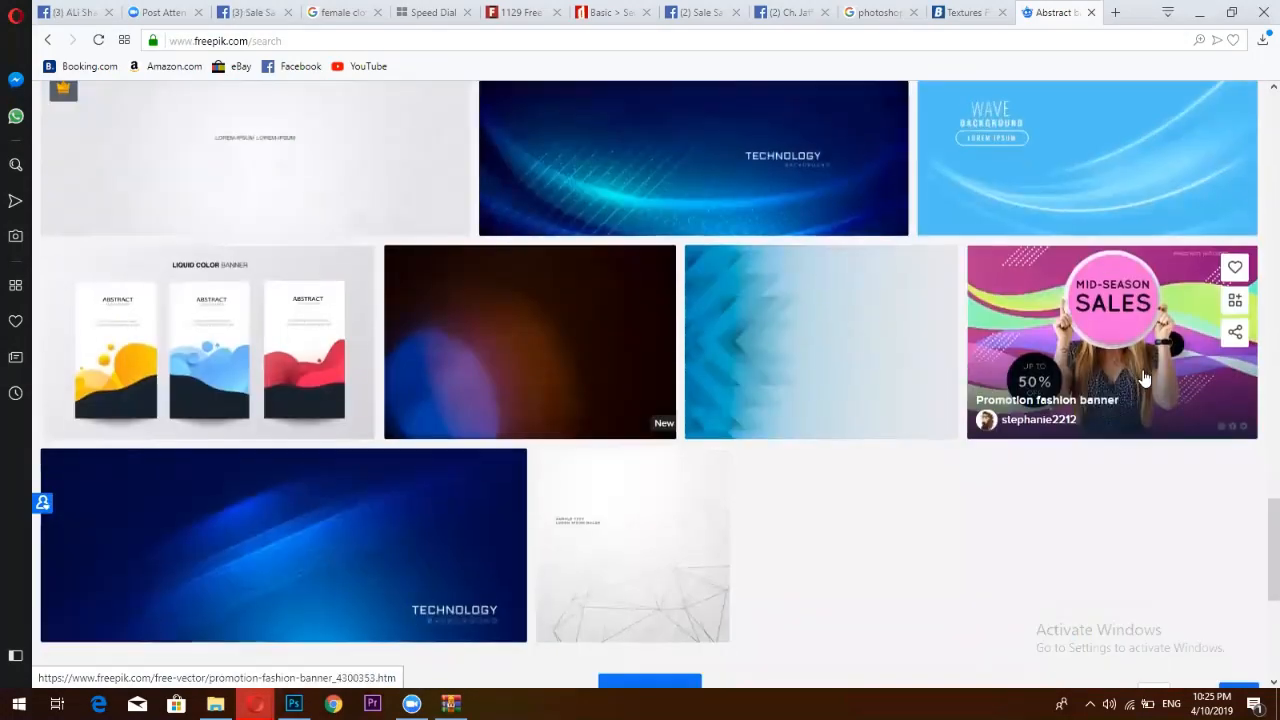
pyautogui.scroll(4, 1145, 378)
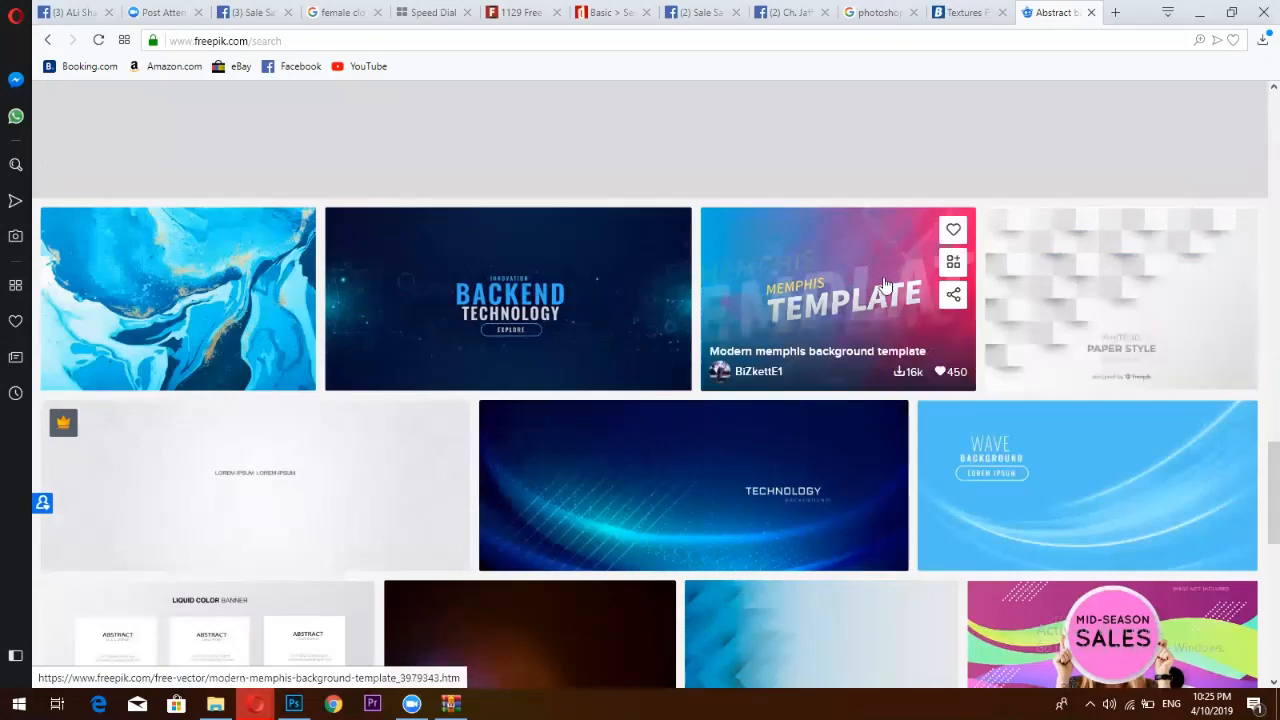
# Free-download the Memphis Template background from Freepik and open the downloaded zip
pyautogui.click(884, 285)
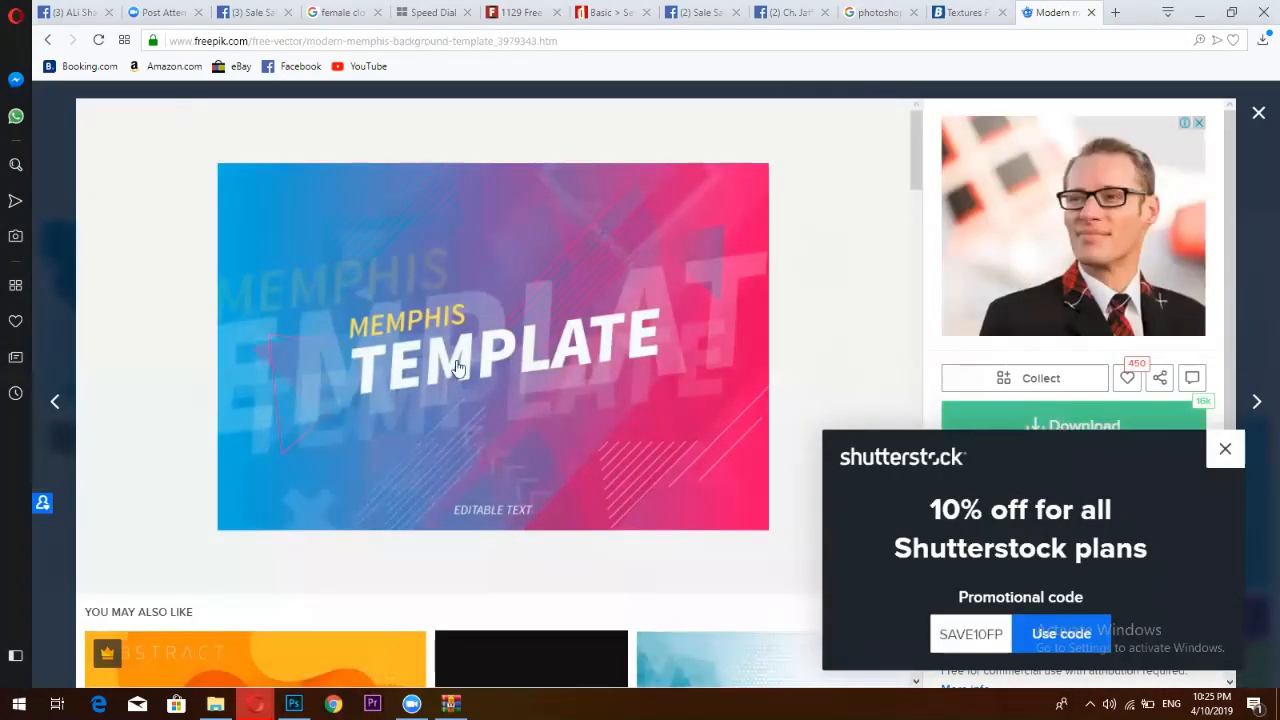
pyautogui.click(1046, 422)
pyautogui.click(907, 374)
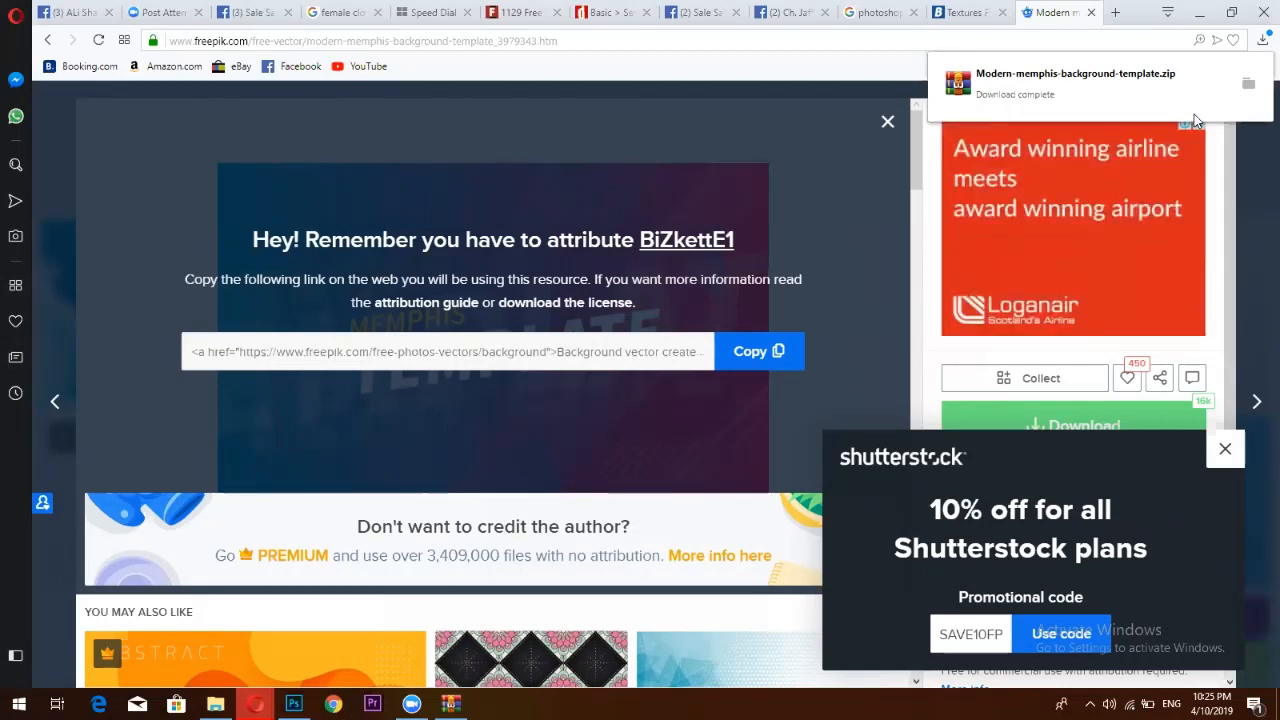
pyautogui.click(1252, 84)
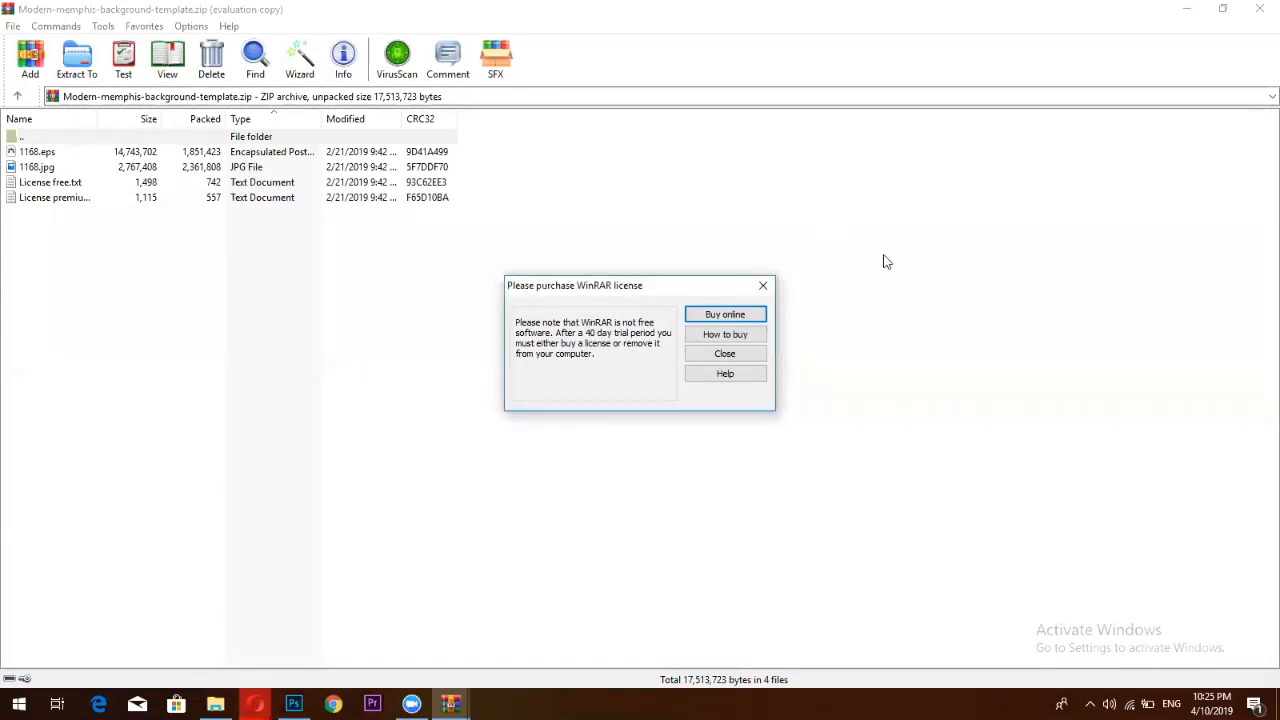
# Dismiss the WinRAR licence reminder and open 1168.eps from the archive in Illustrator
pyautogui.press('Escape')
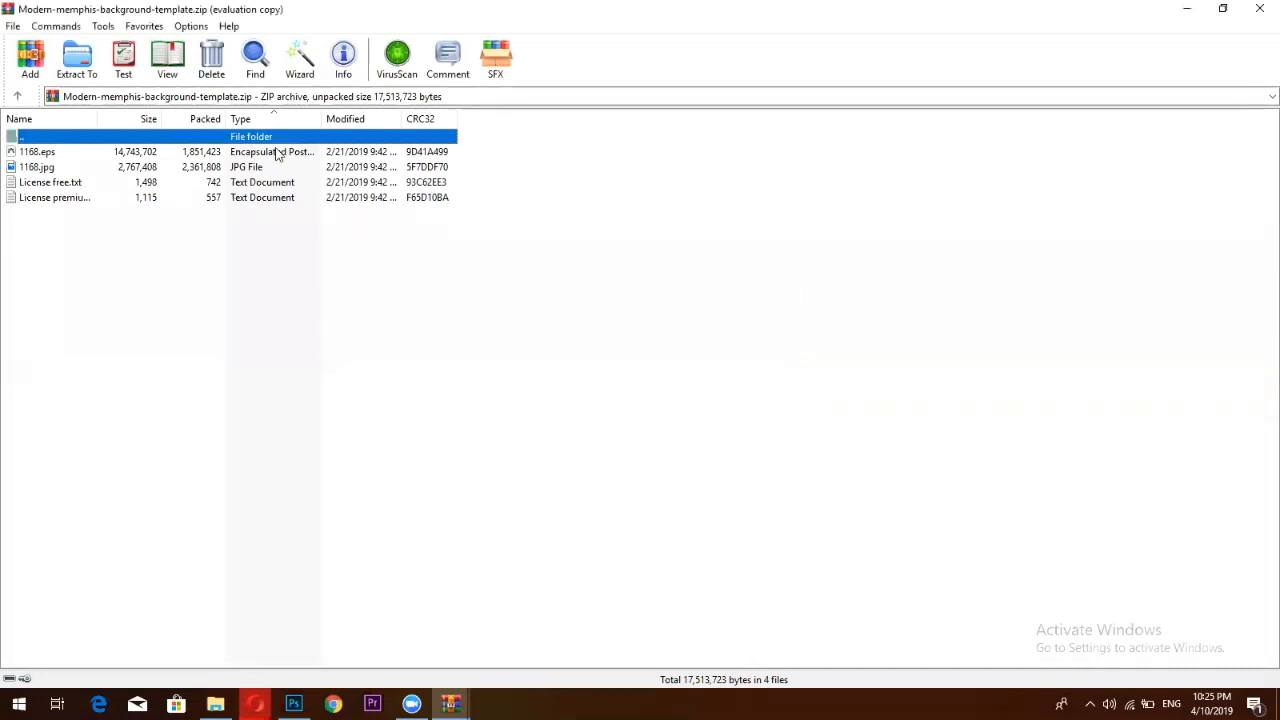
pyautogui.click(276, 152)
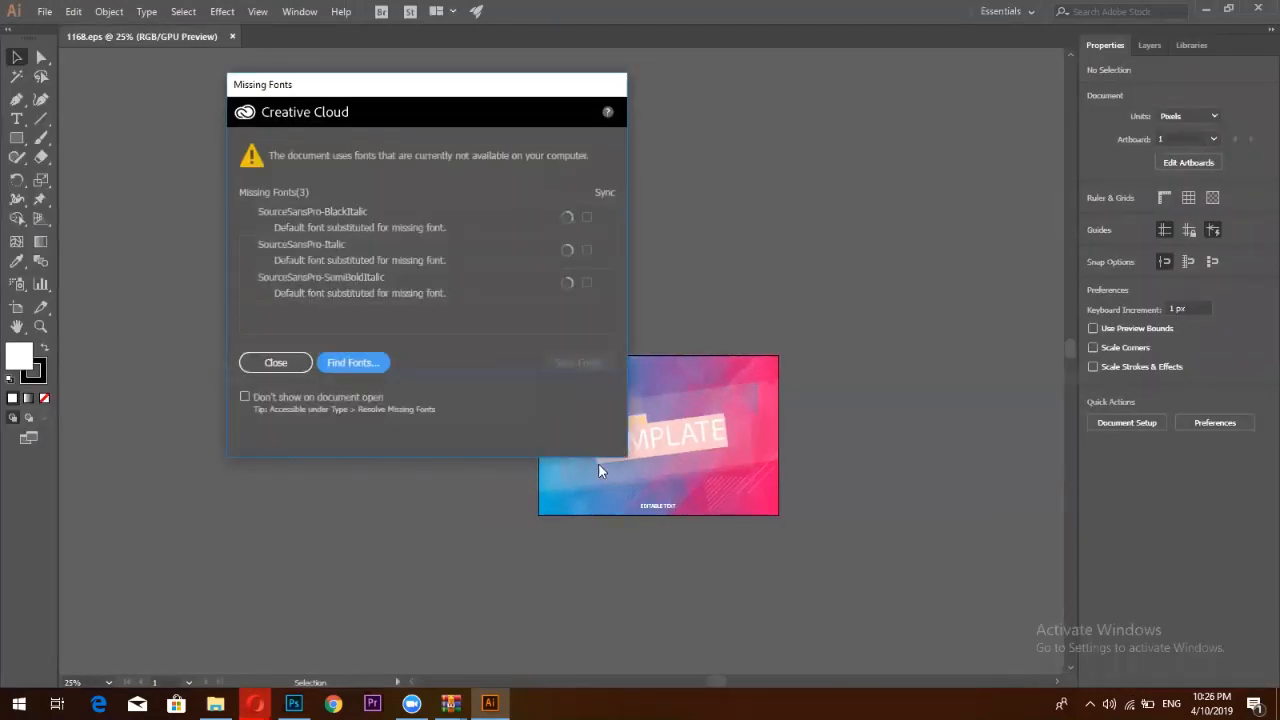
# Dismiss the Missing Fonts notice, view at 100% with Ctrl+1, then fit the artboard with Ctrl+0
pyautogui.press('Escape')
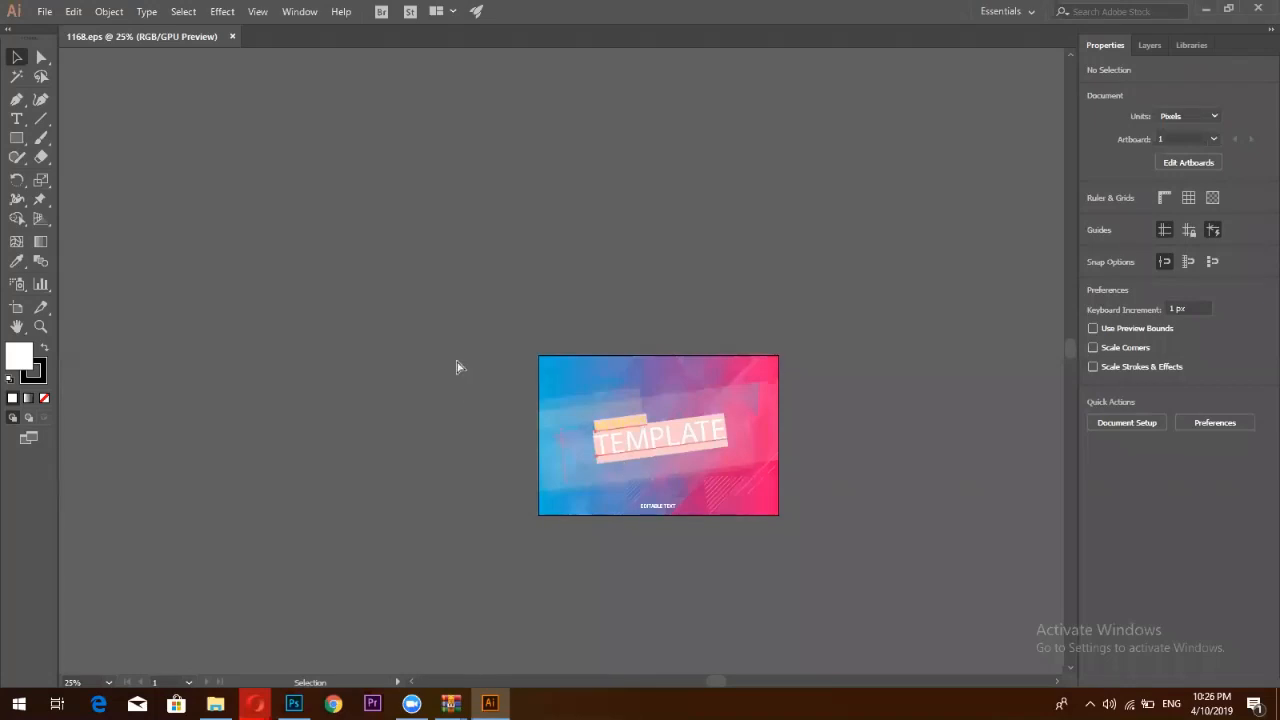
pyautogui.hotkey('ctrl', '1')
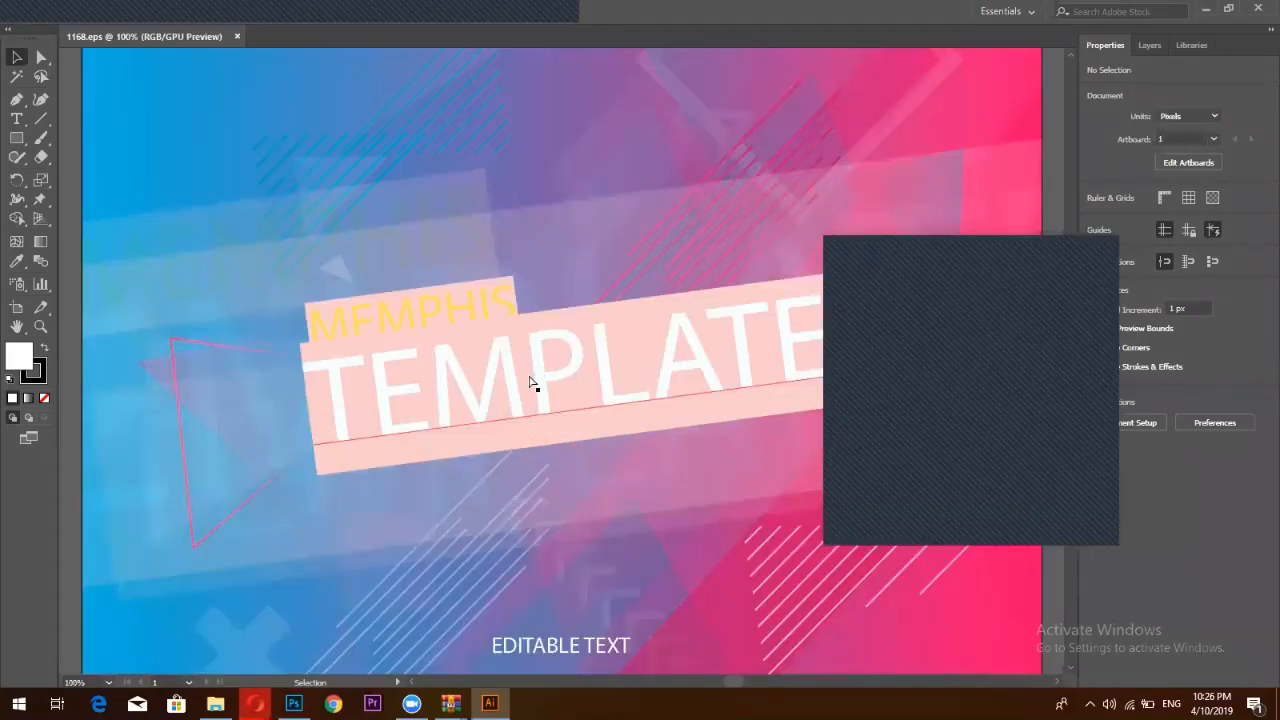
pyautogui.press('a')
pyautogui.hotkey('ctrl', '0')
pyautogui.press('v')
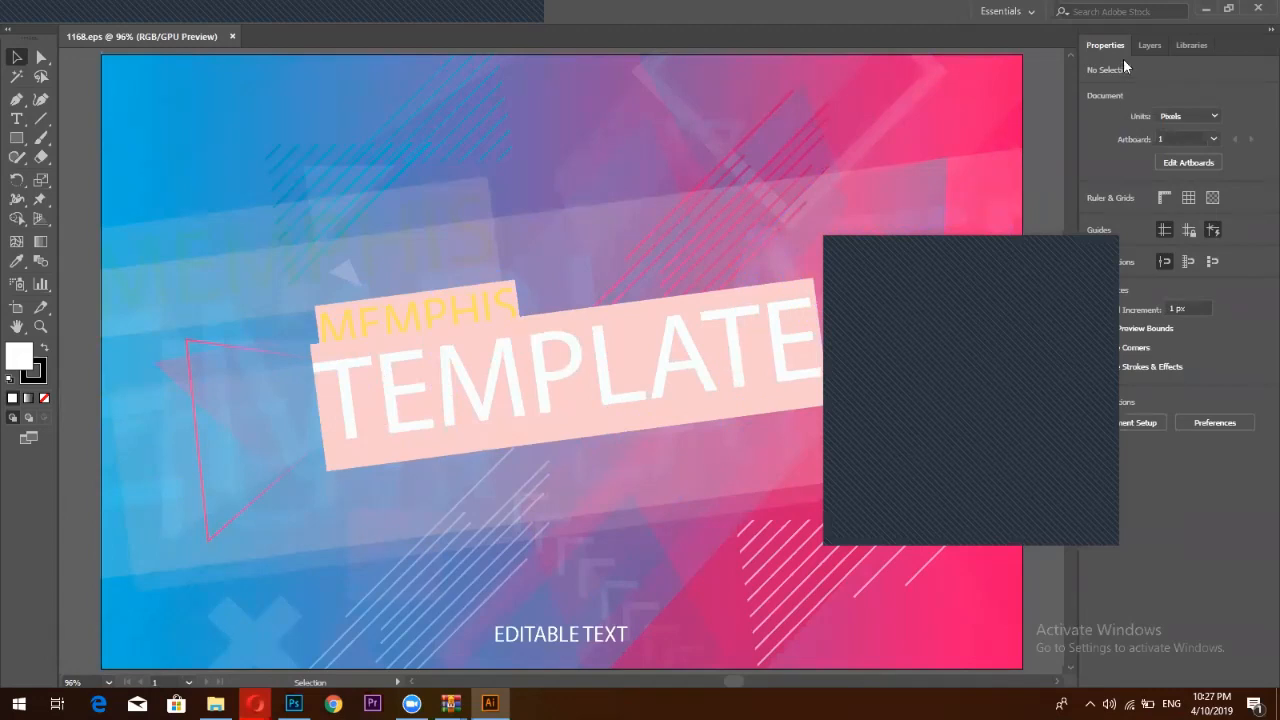
# Hide the TEXT layer holding the MEMPHIS TEMPLATE lettering in the Layers panel
pyautogui.click(1149, 45)
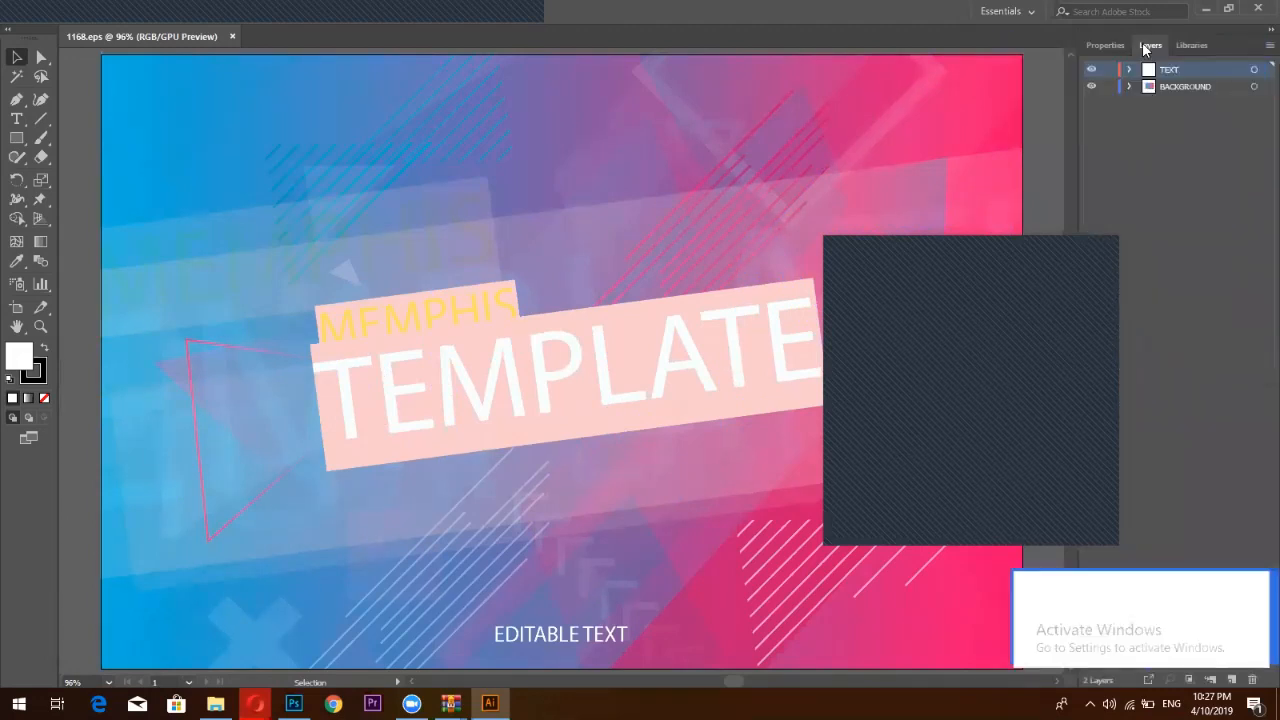
pyautogui.click(1129, 70)
pyautogui.click(1129, 70)
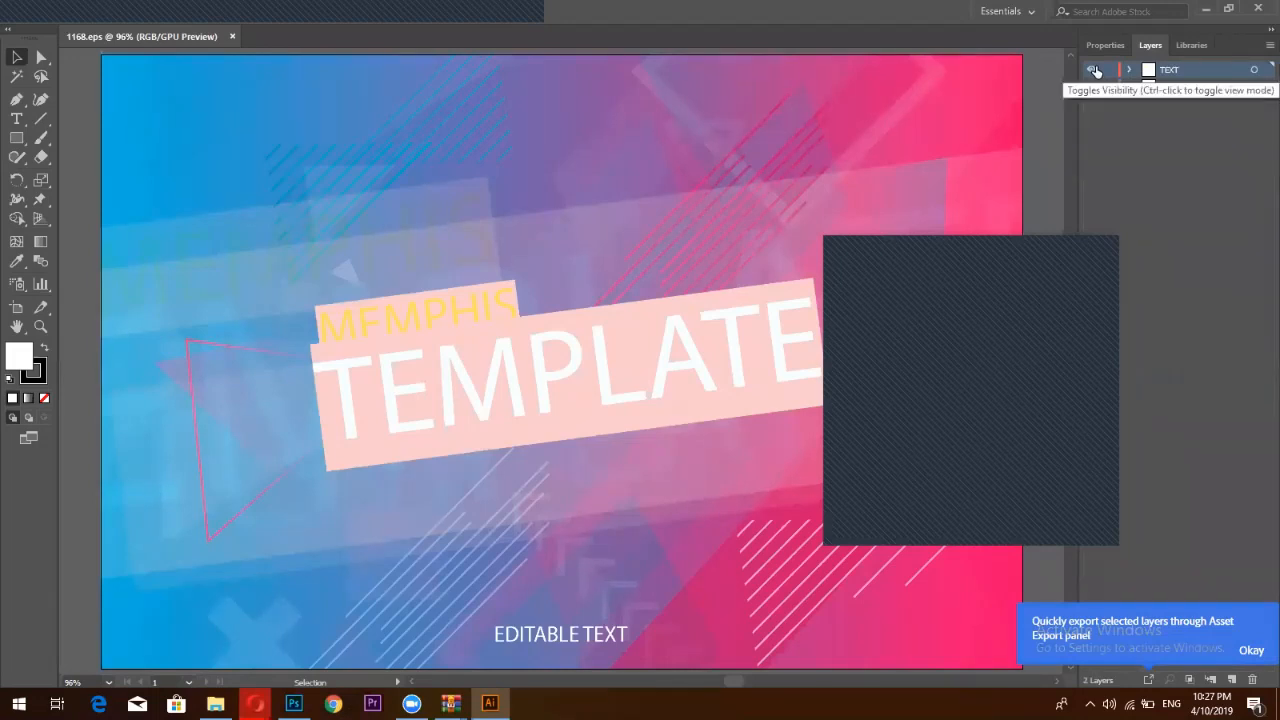
pyautogui.click(1093, 70)
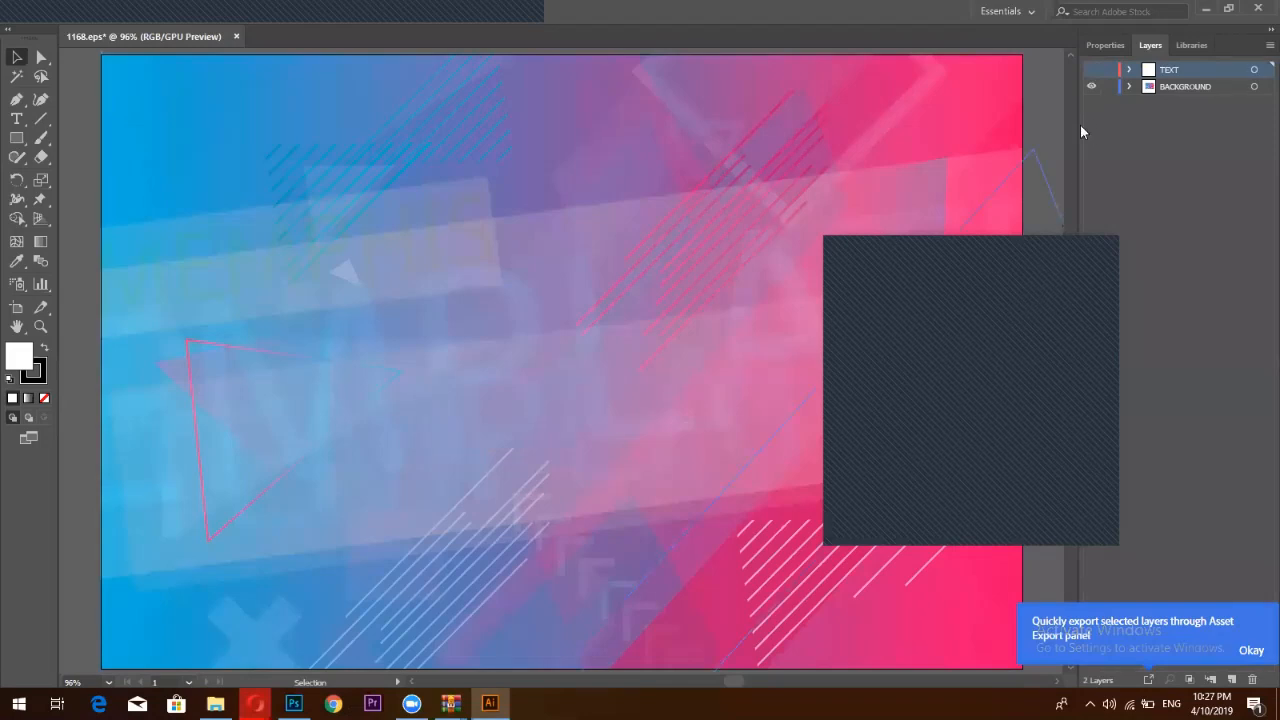
# Inspect the BACKGROUND layer's Clip Group and select the gradient background artwork
pyautogui.scroll(-1, 1060, 200)
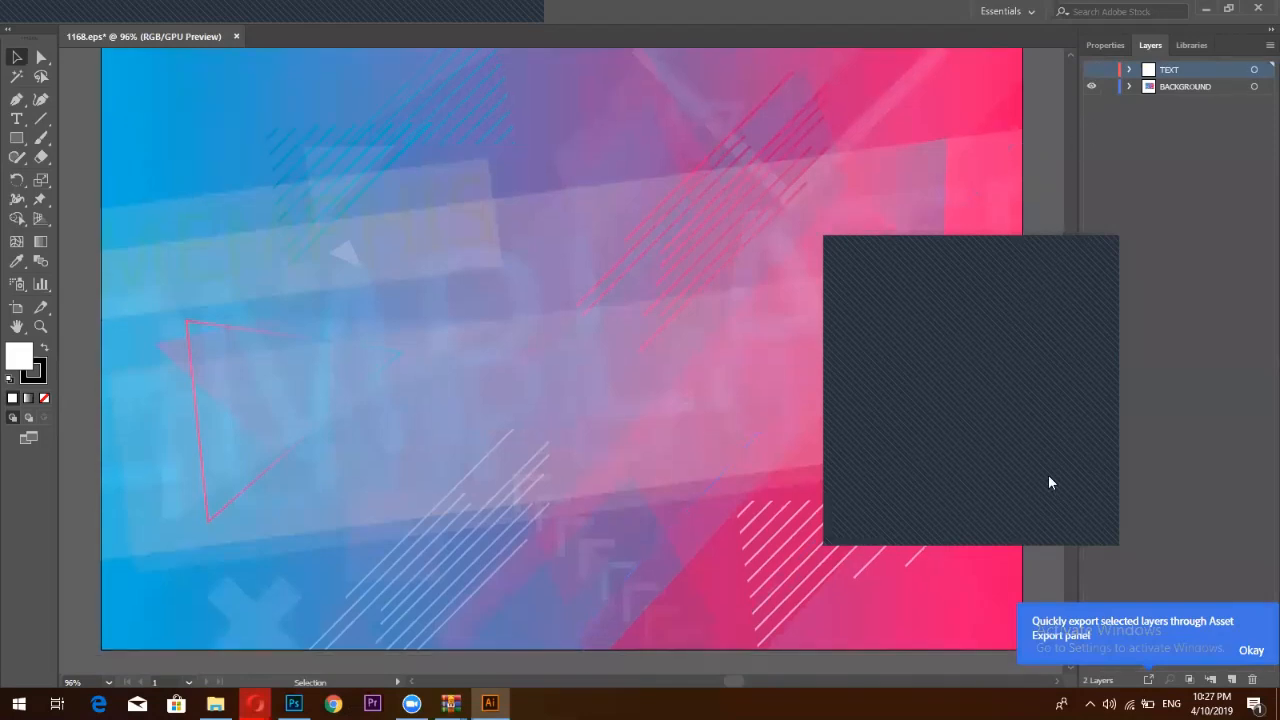
pyautogui.click(1129, 87)
pyautogui.click(1148, 103)
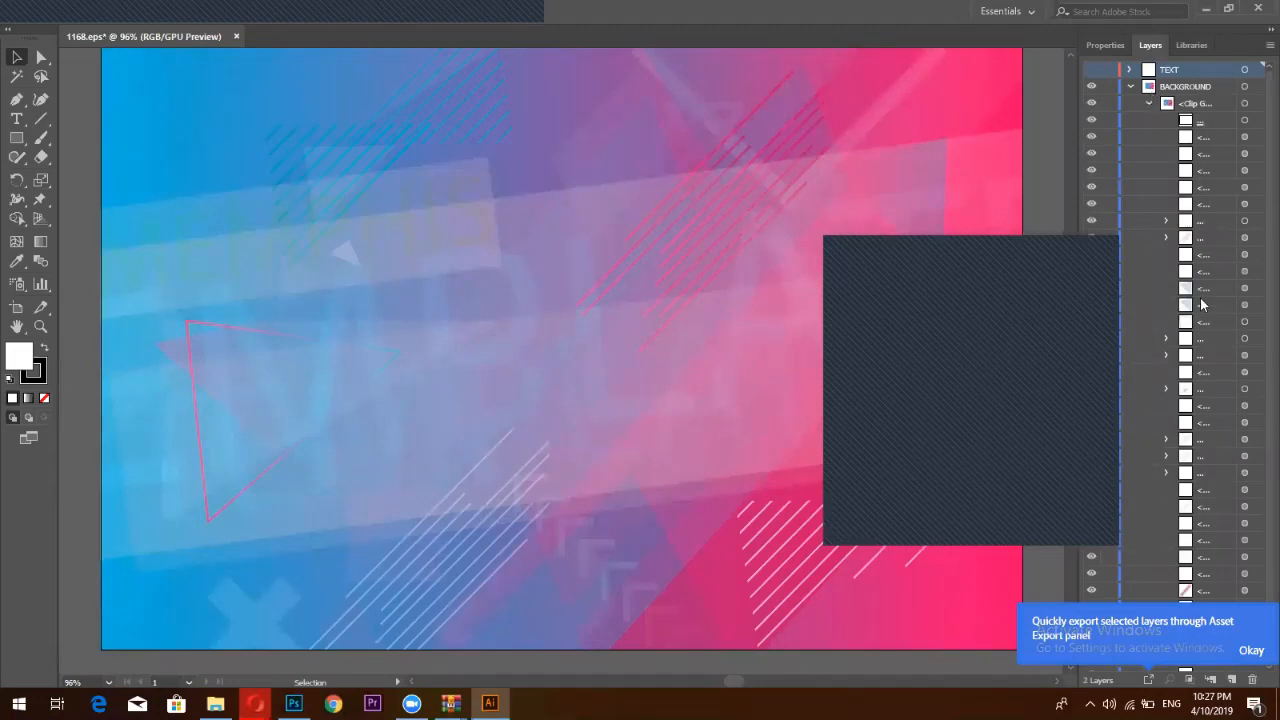
pyautogui.scroll(-1, 1202, 310)
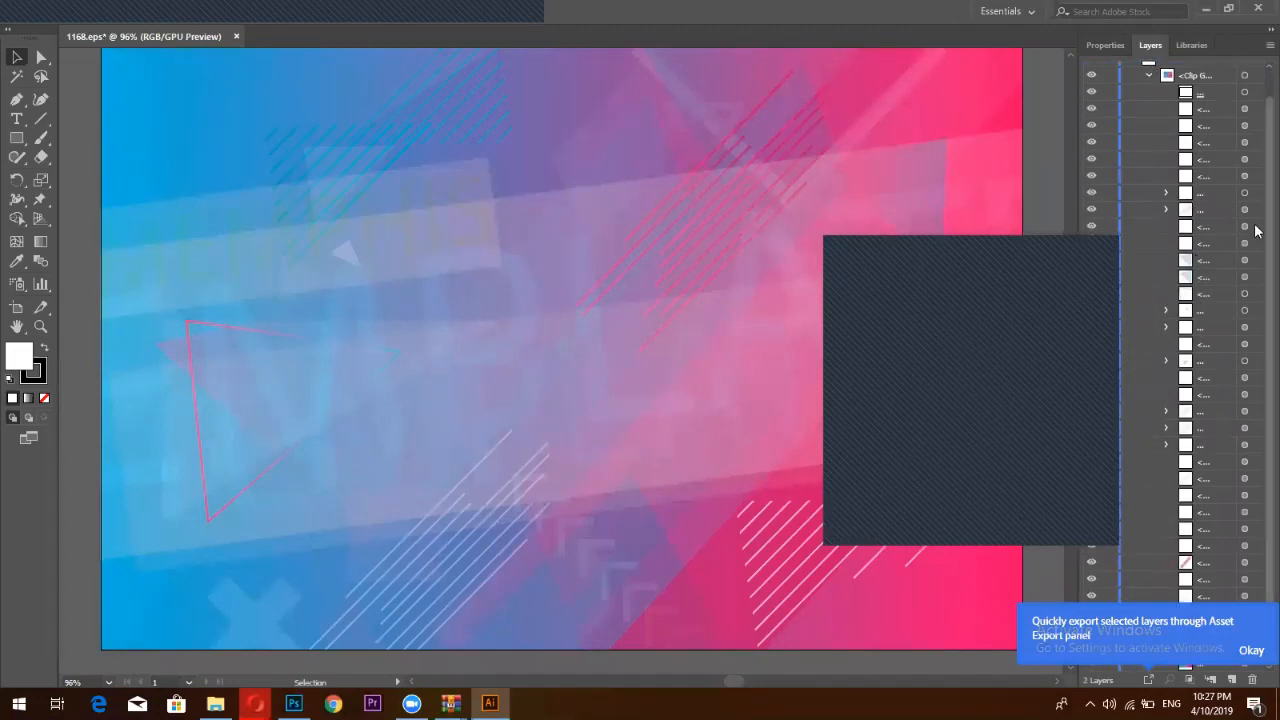
pyautogui.scroll(1, 1160, 500)
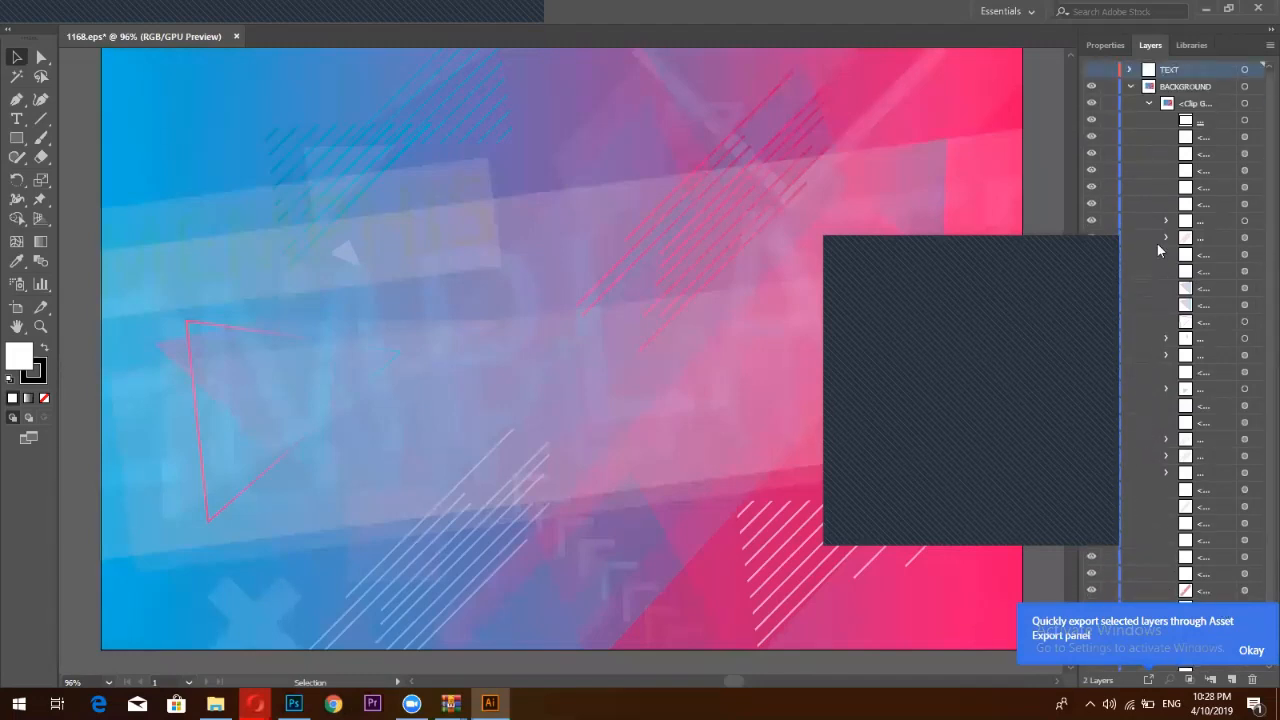
pyautogui.click(1131, 87)
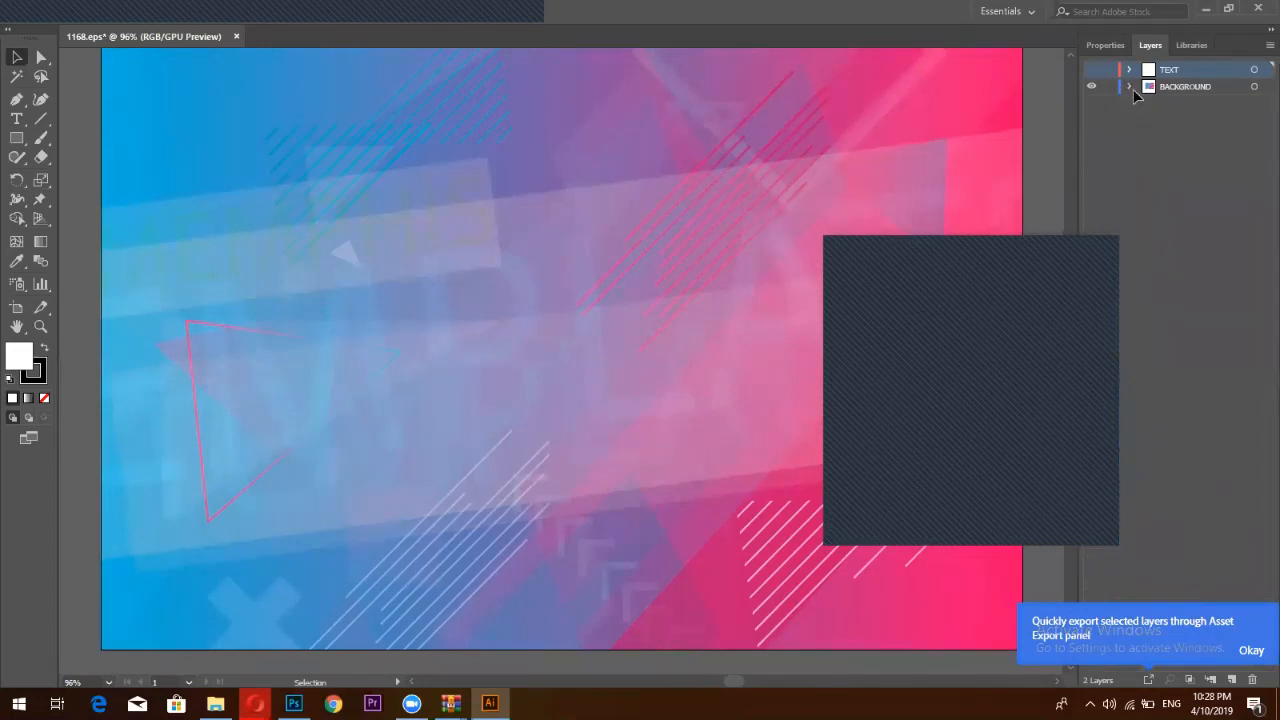
pyautogui.scroll(1, 975, 173)
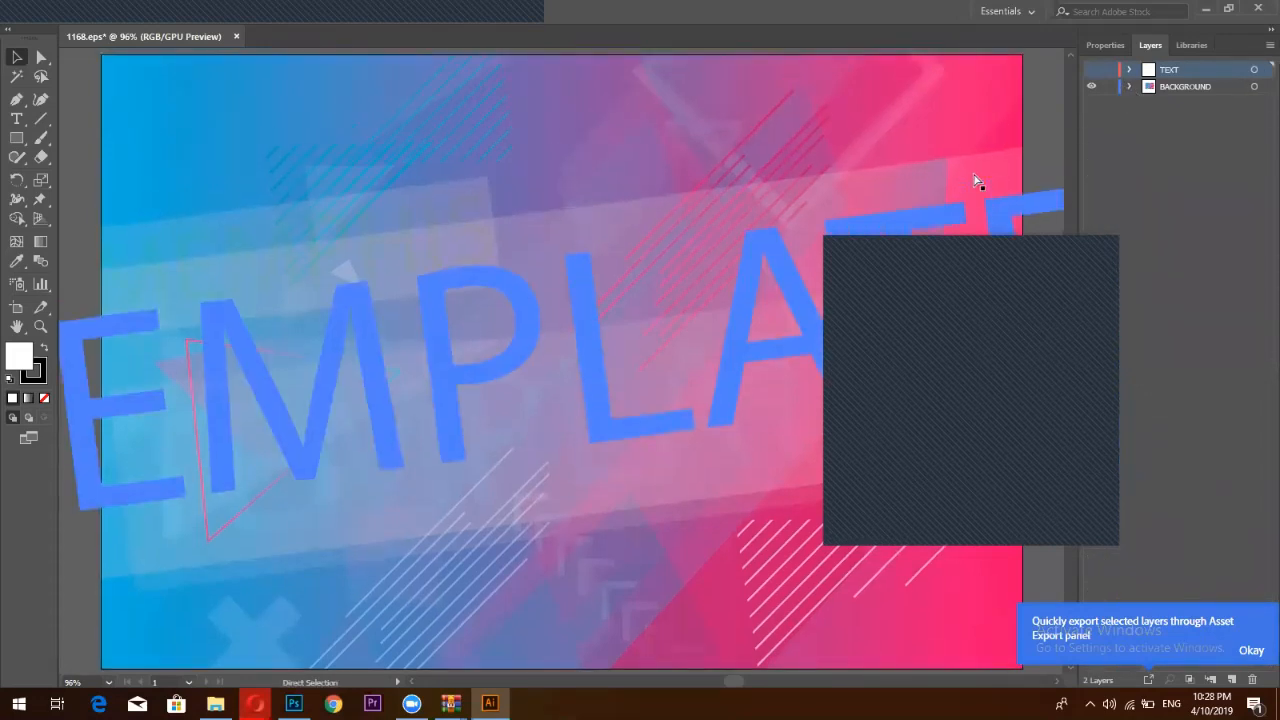
pyautogui.click(160, 166)
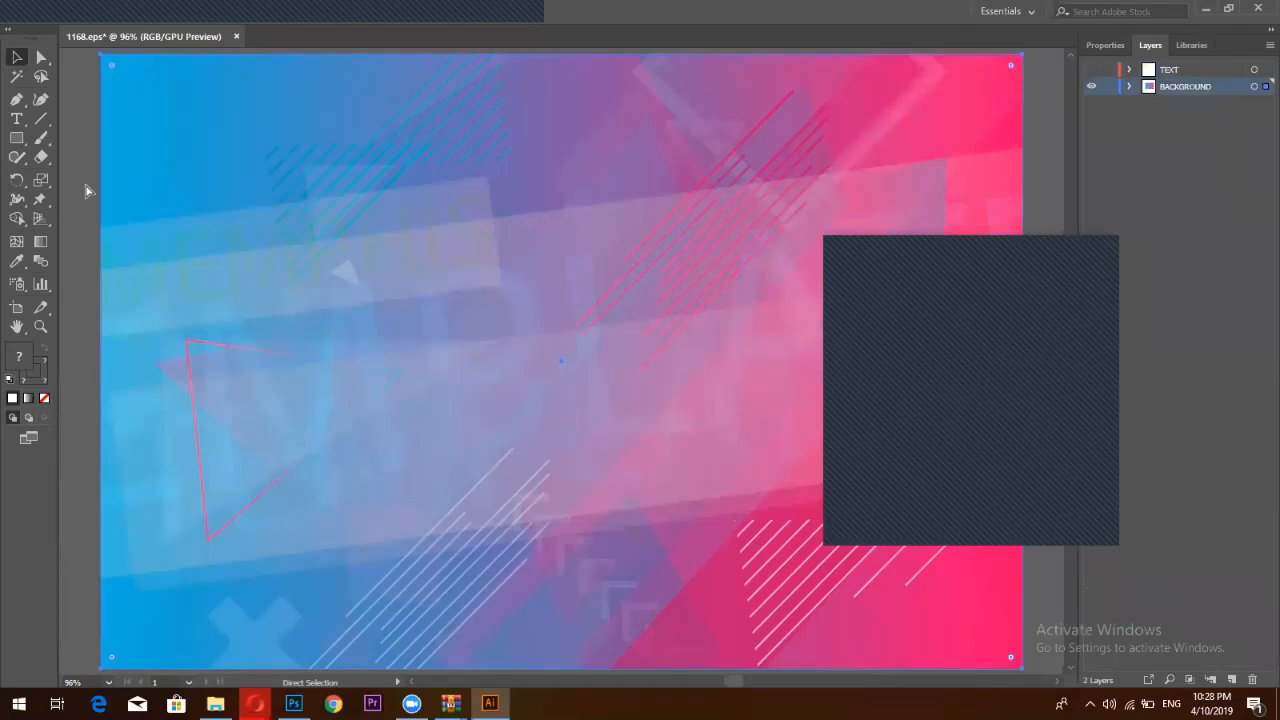
pyautogui.press('v')
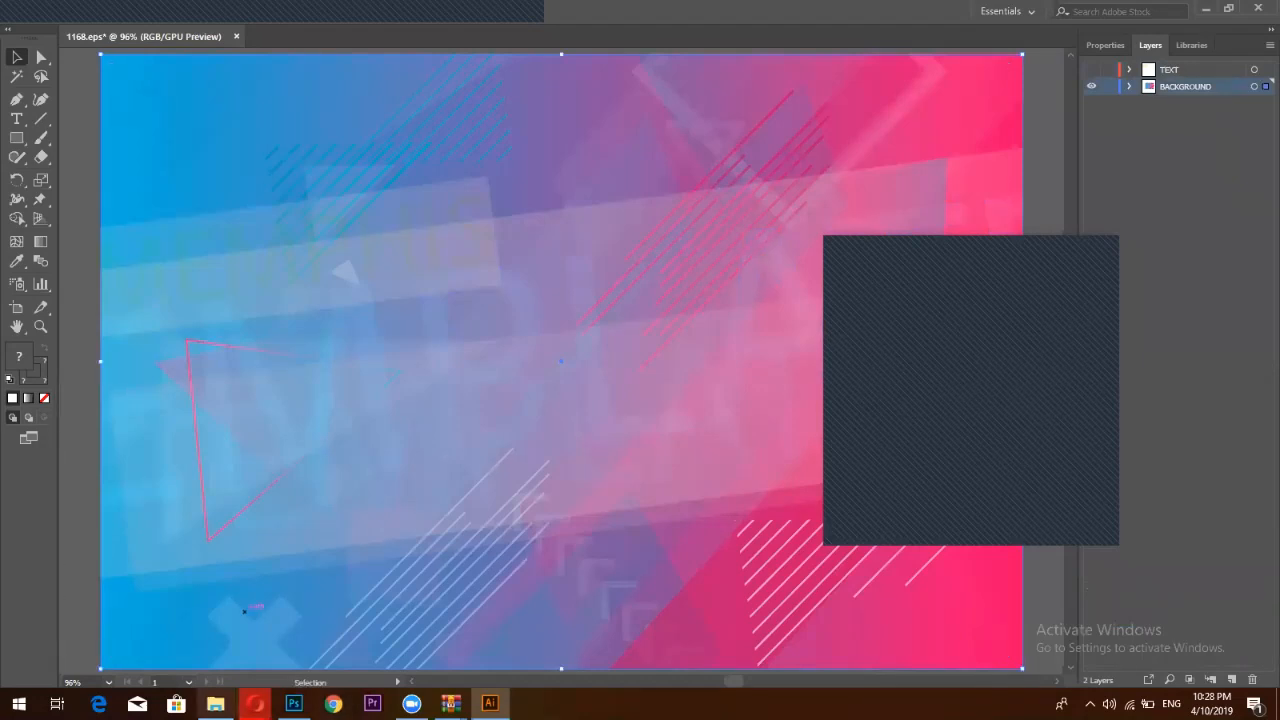
pyautogui.hotkey('alt', 'Tab')
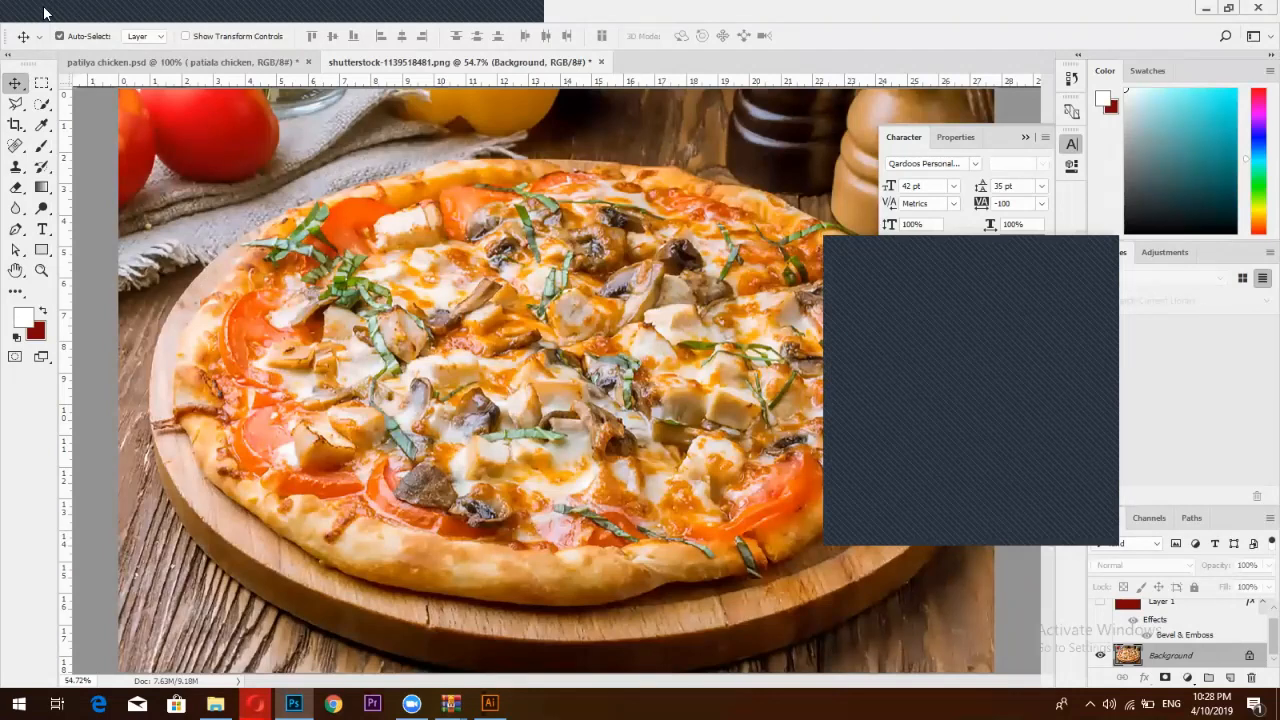
# Create a 720 × 720 px document at 300 resolution and paste the copied artwork into it
pyautogui.click(810, 180)
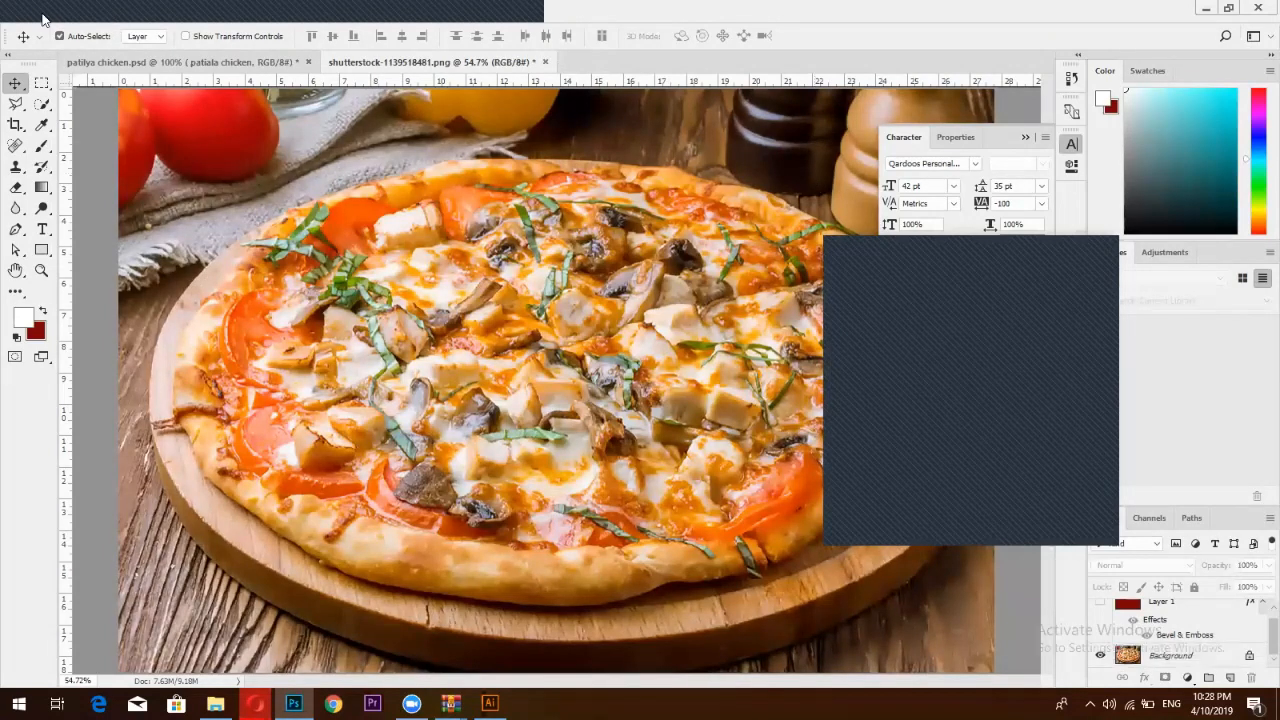
pyautogui.click(41, 16)
pyautogui.press('Escape')
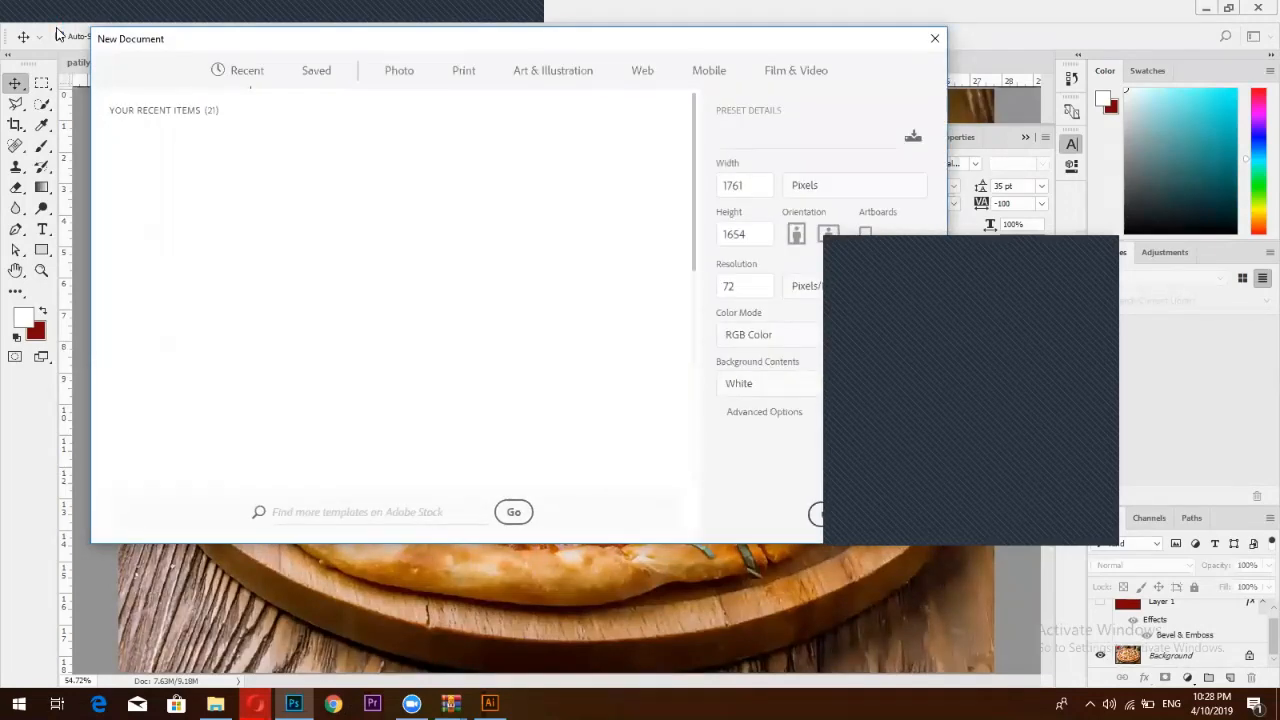
pyautogui.click(321, 190)
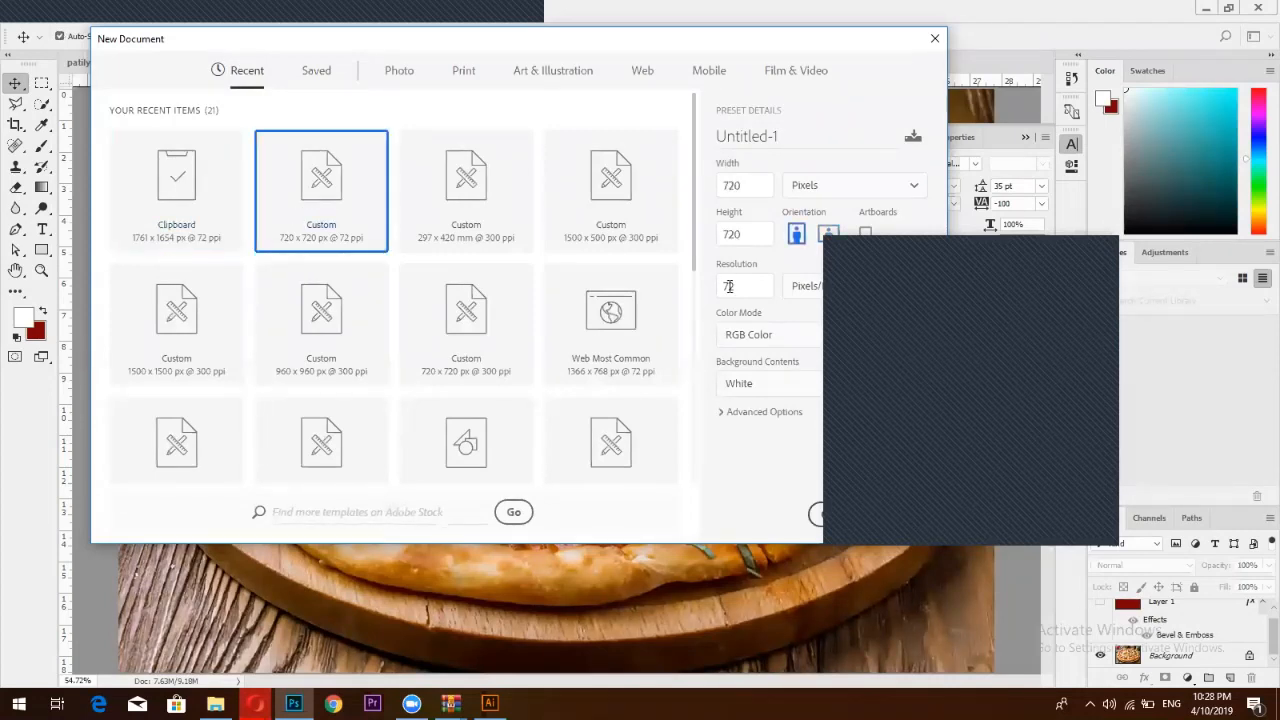
pyautogui.doubleClick(724, 288)
pyautogui.write('300')
pyautogui.click(900, 514)
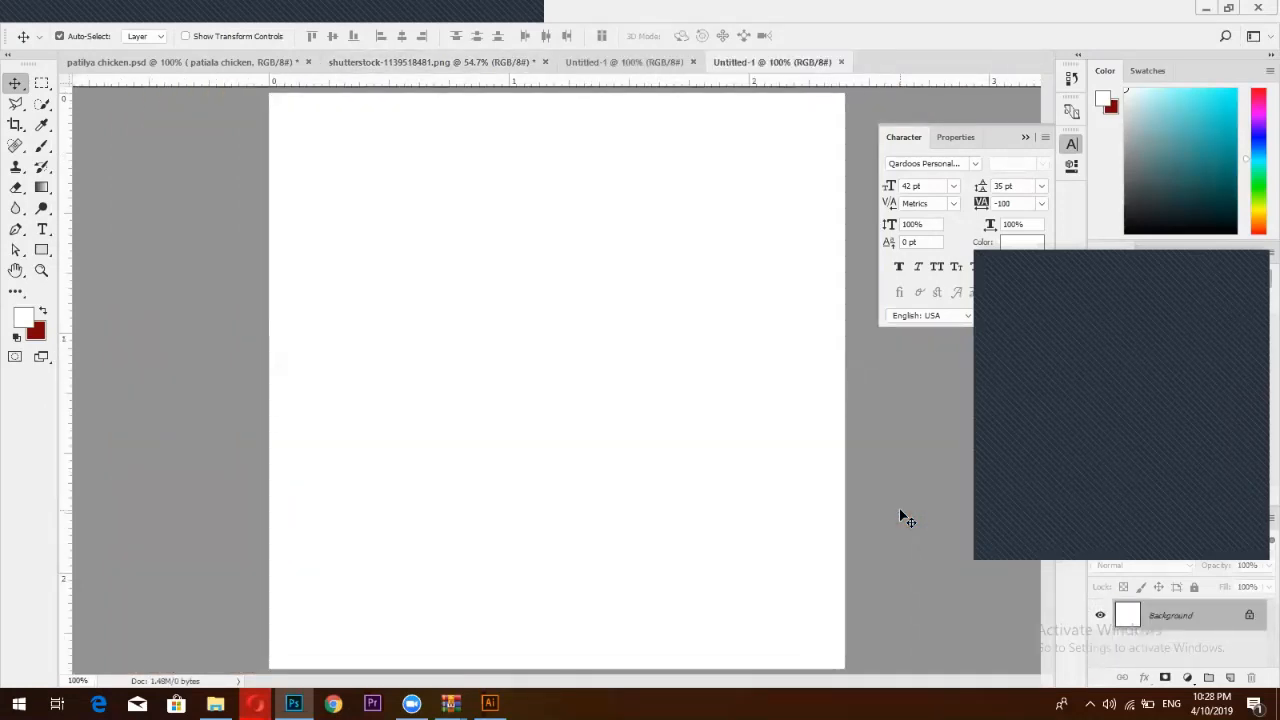
pyautogui.hotkey('ctrl', 'v')
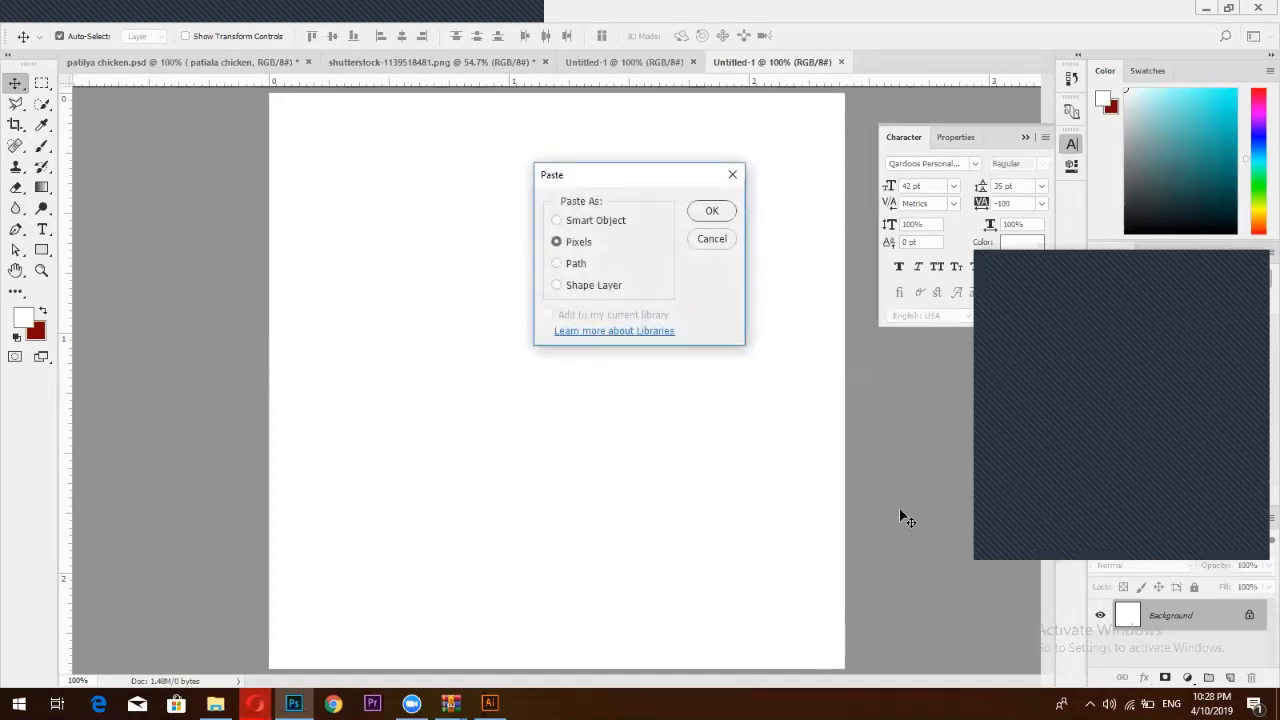
# Paste the Memphis template as a Smart Object and scale it proportionally to about 30.81% to fill the canvas
pyautogui.click(557, 222)
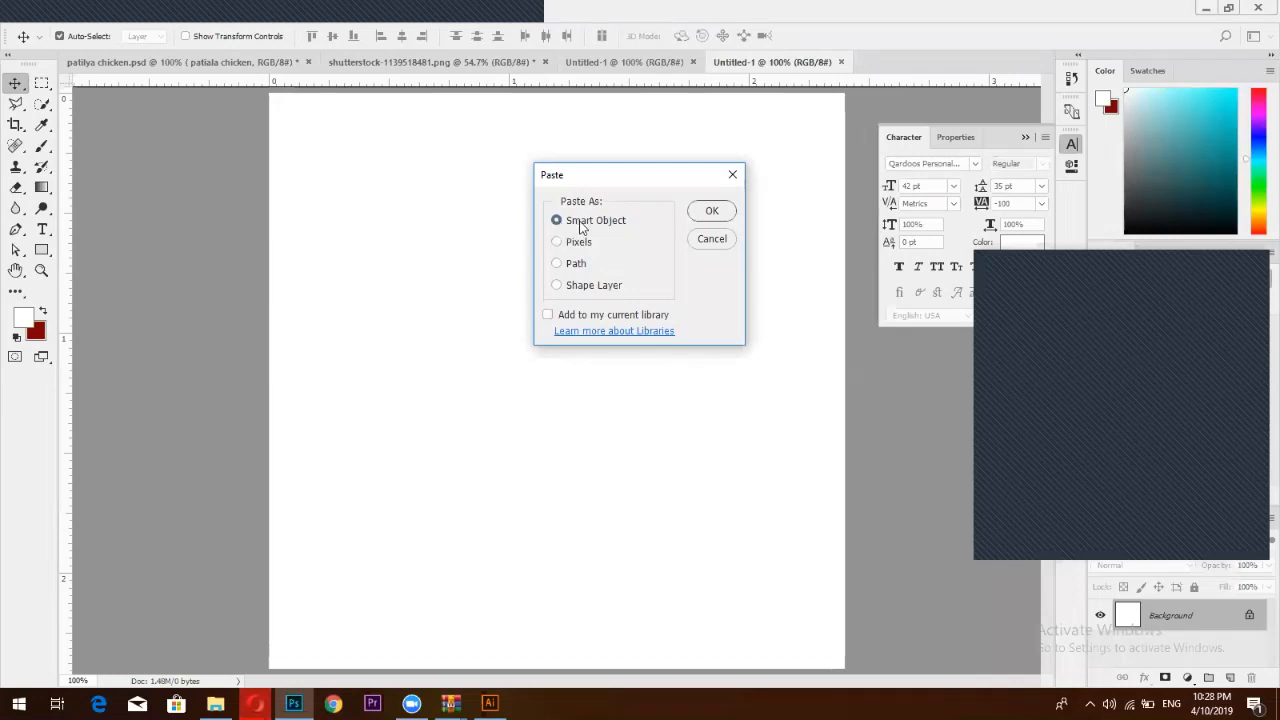
pyautogui.click(713, 212)
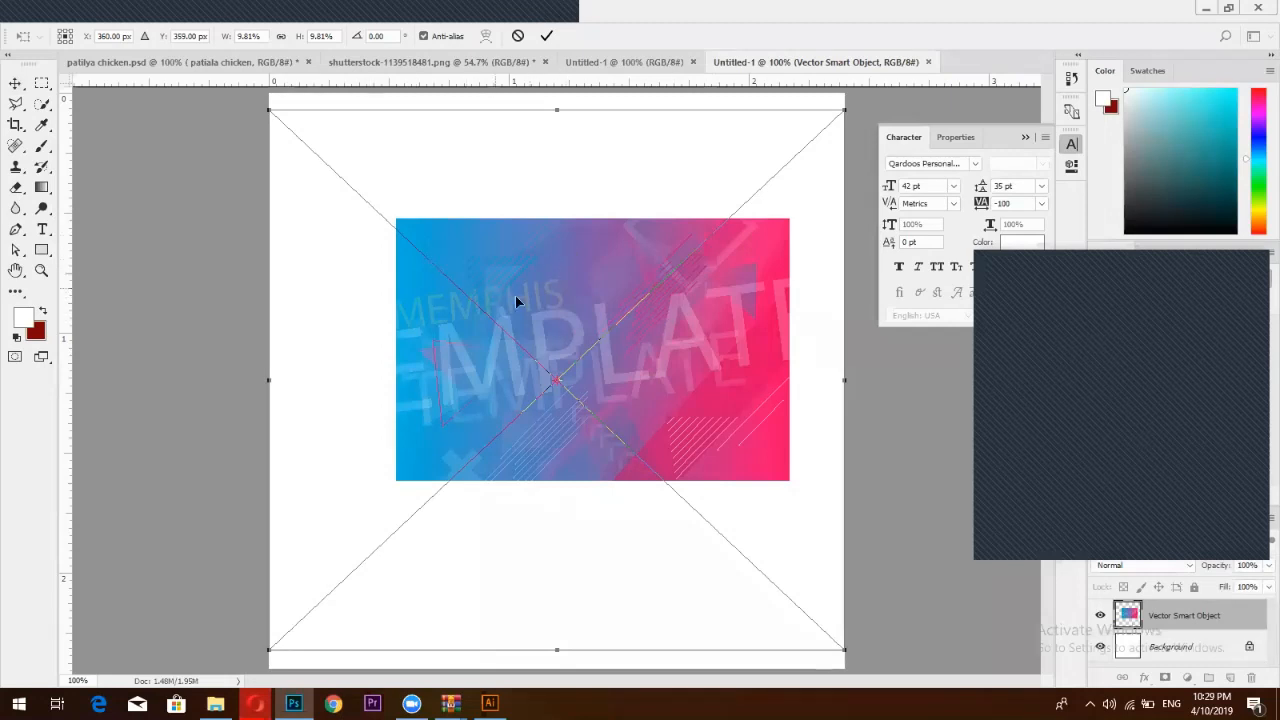
pyautogui.click(280, 36)
pyautogui.moveTo(226, 37)
pyautogui.mouseDown()
pyautogui.moveTo(256, 40)
pyautogui.moveTo(243, 45)
pyautogui.mouseUp()
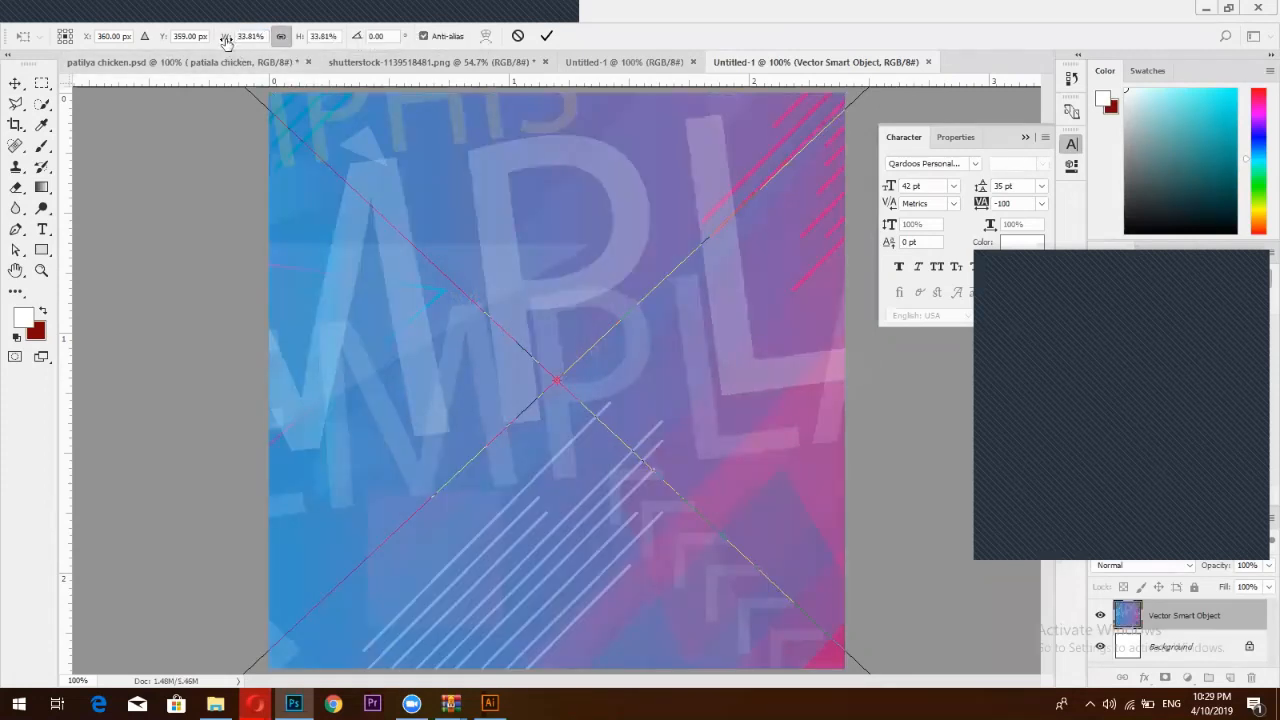
pyautogui.moveTo(231, 39); pyautogui.dragTo(224, 40)
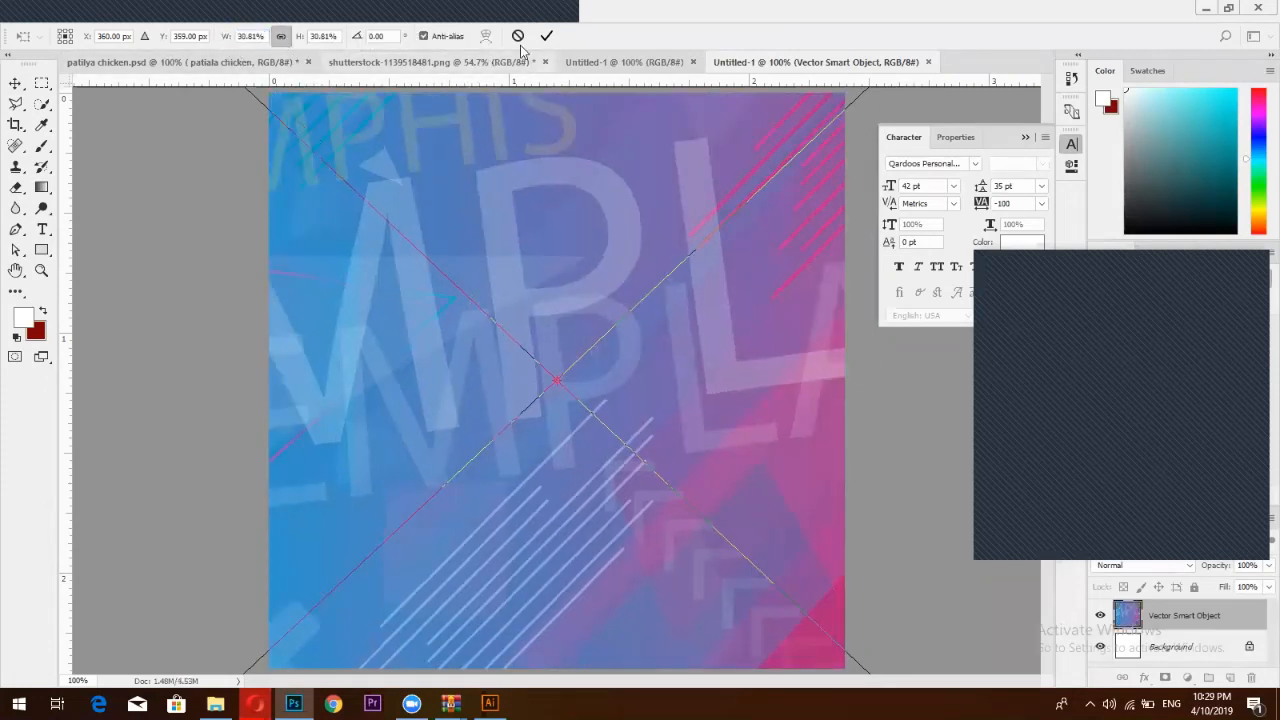
pyautogui.click(546, 37)
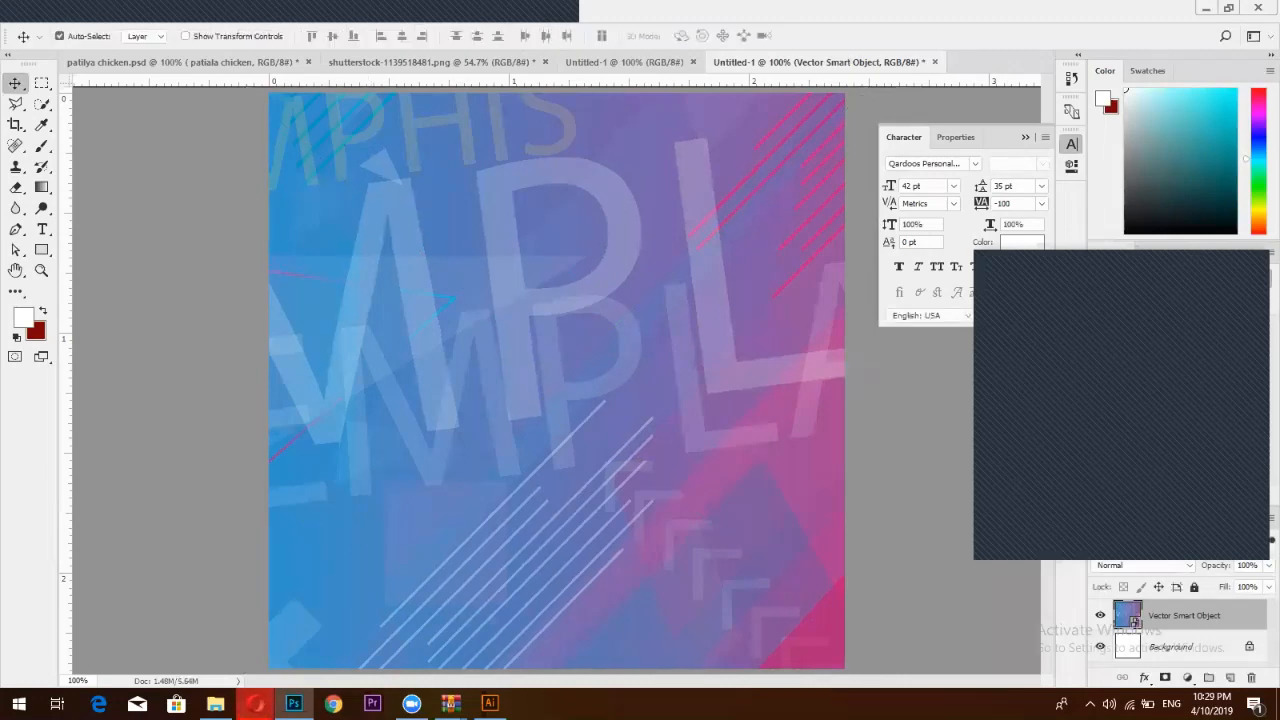
# Go to the Sale Sale Sale Facebook page's Photos and browse the photo grid
pyautogui.moveTo(255, 703)
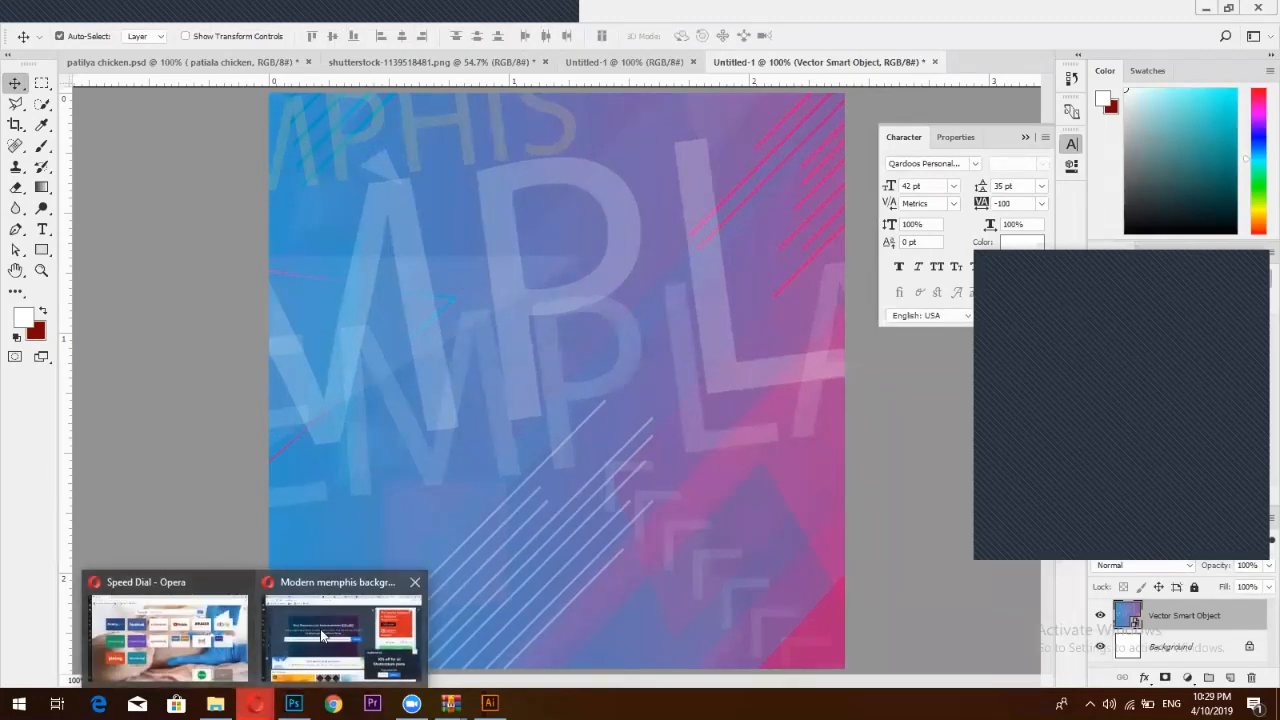
pyautogui.click(334, 630)
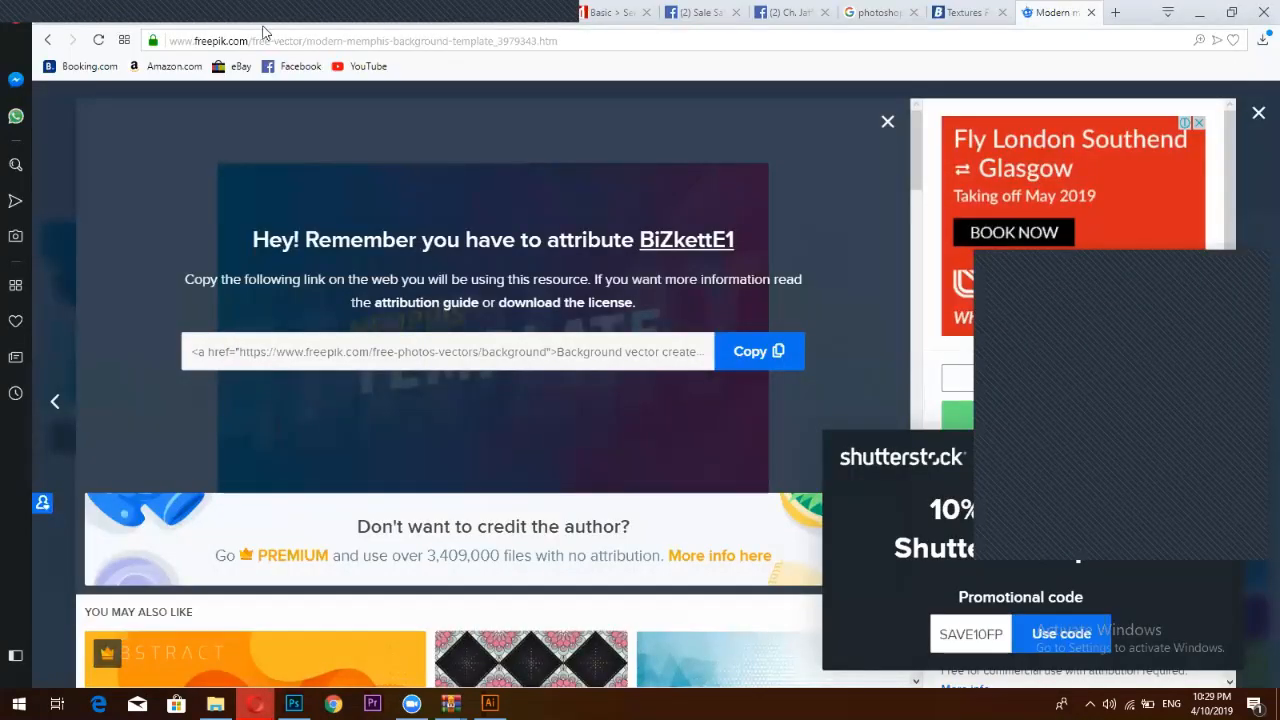
pyautogui.click(678, 10)
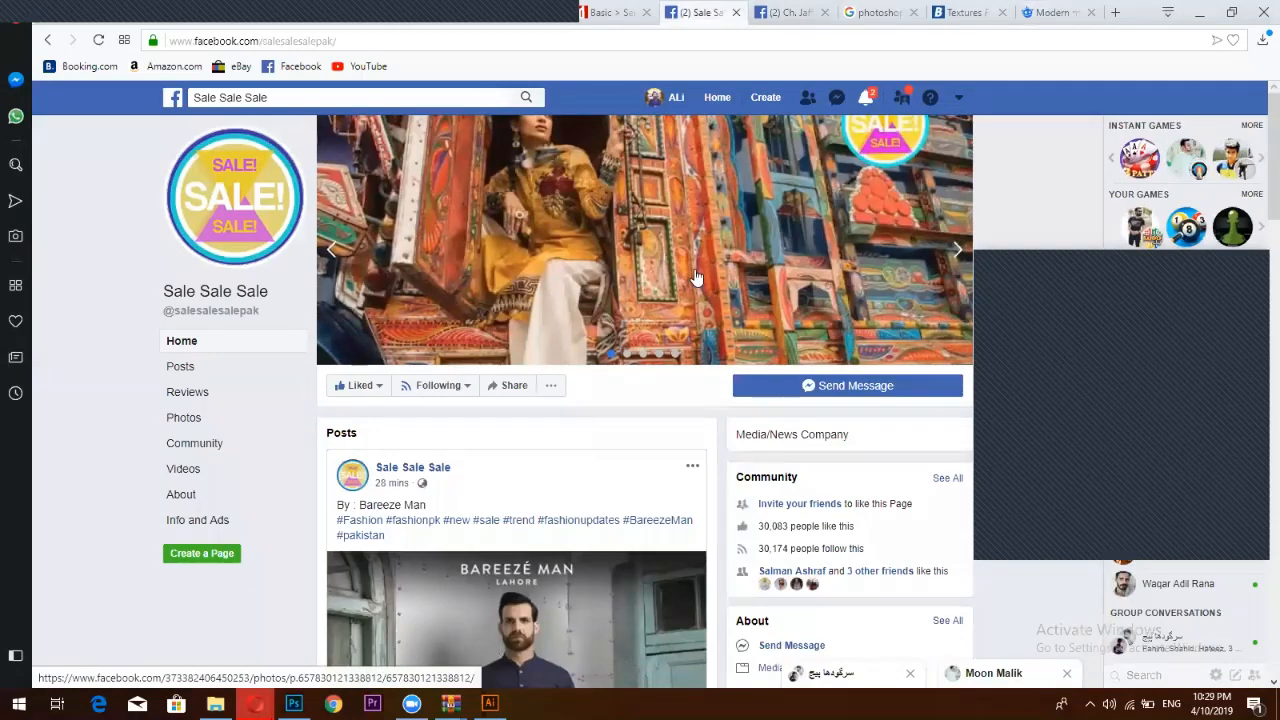
pyautogui.scroll(-3, 694, 277)
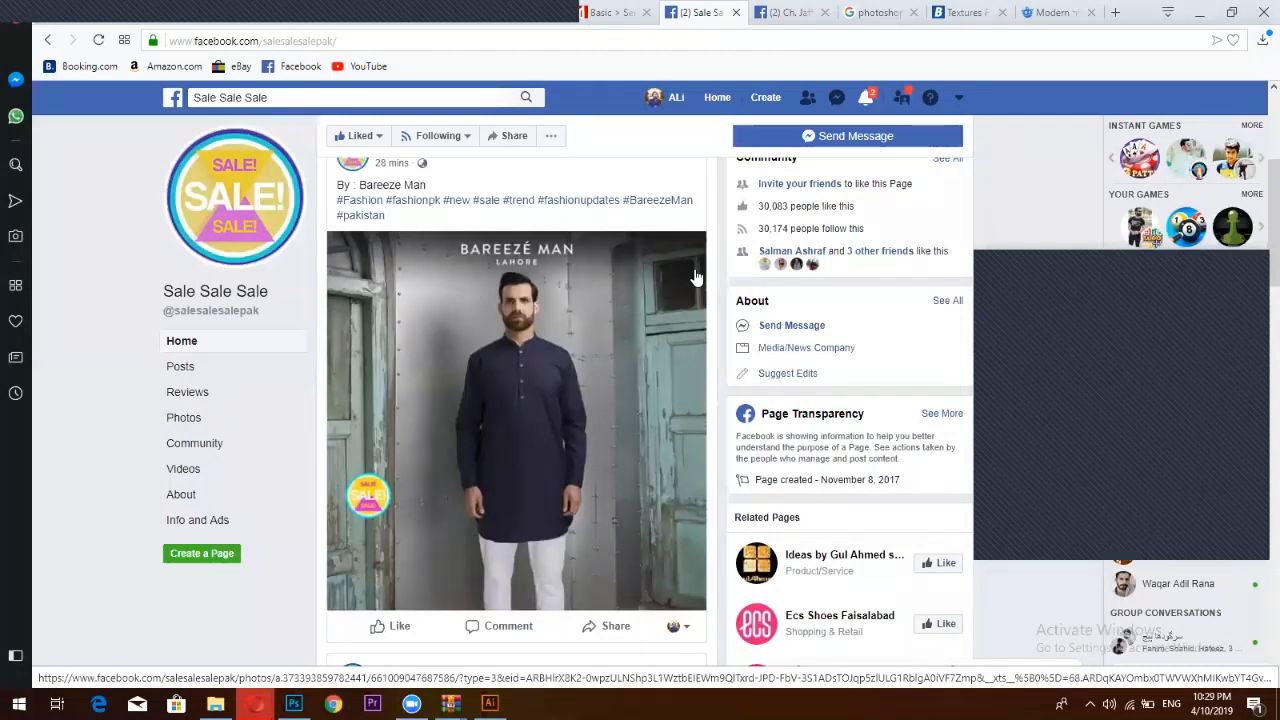
pyautogui.click(200, 418)
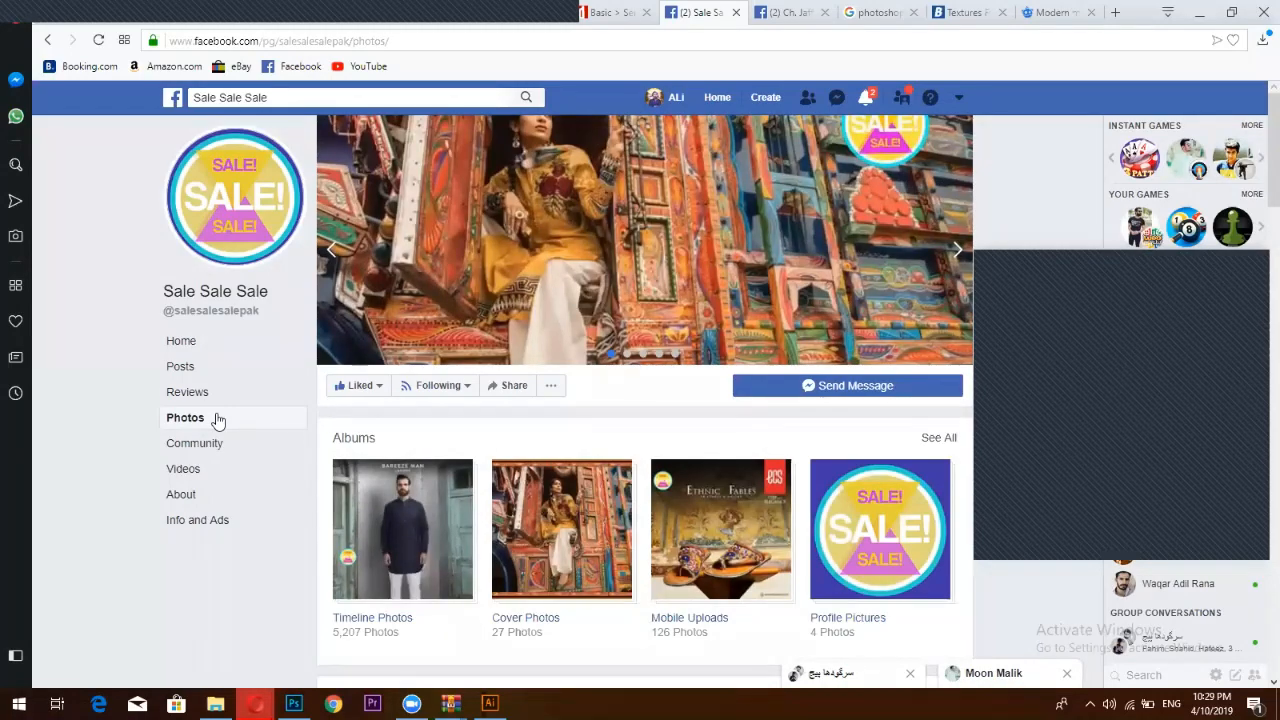
pyautogui.scroll(-3, 600, 366)
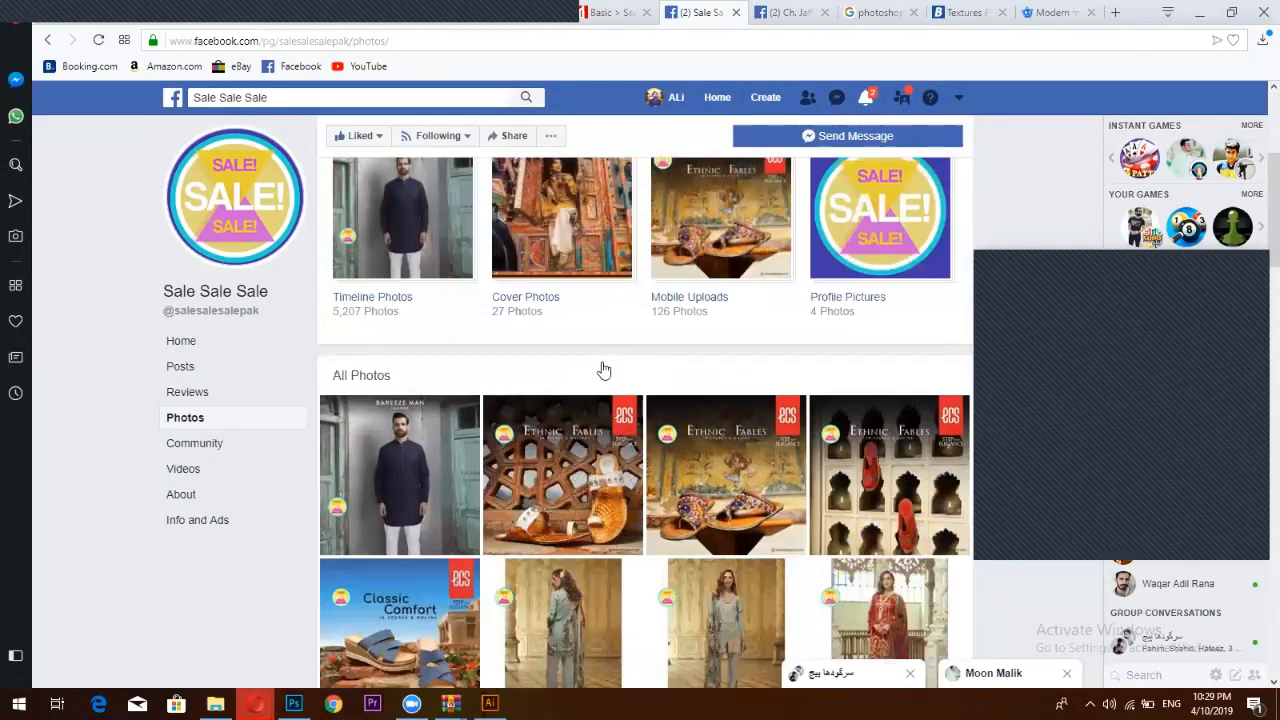
pyautogui.scroll(-3, 604, 371)
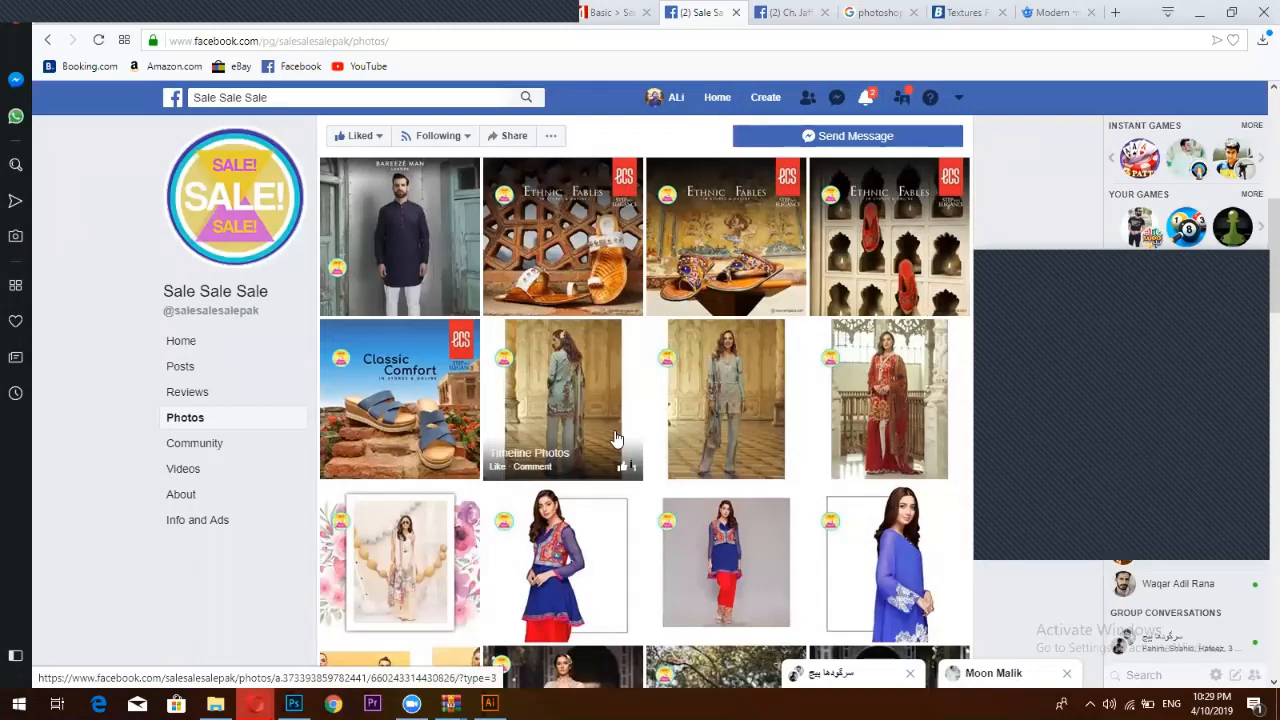
pyautogui.scroll(-4, 615, 440)
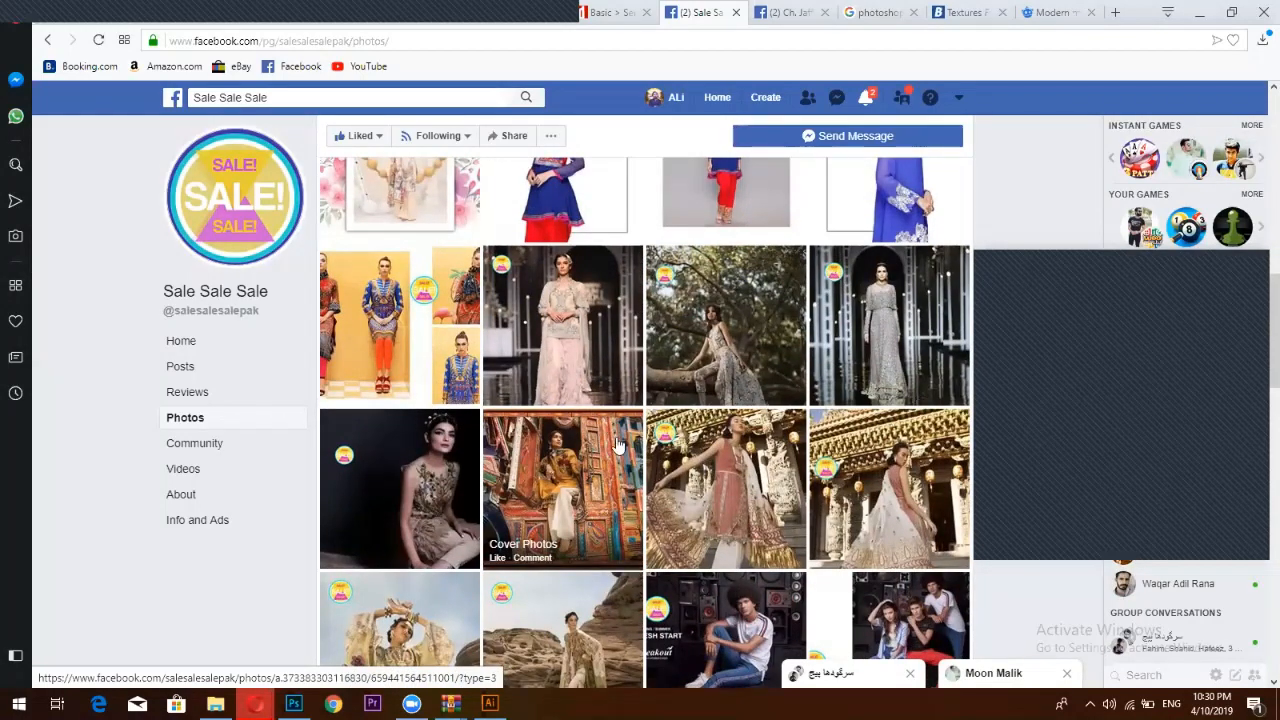
pyautogui.scroll(-5, 617, 446)
pyautogui.scroll(-5, 705, 430)
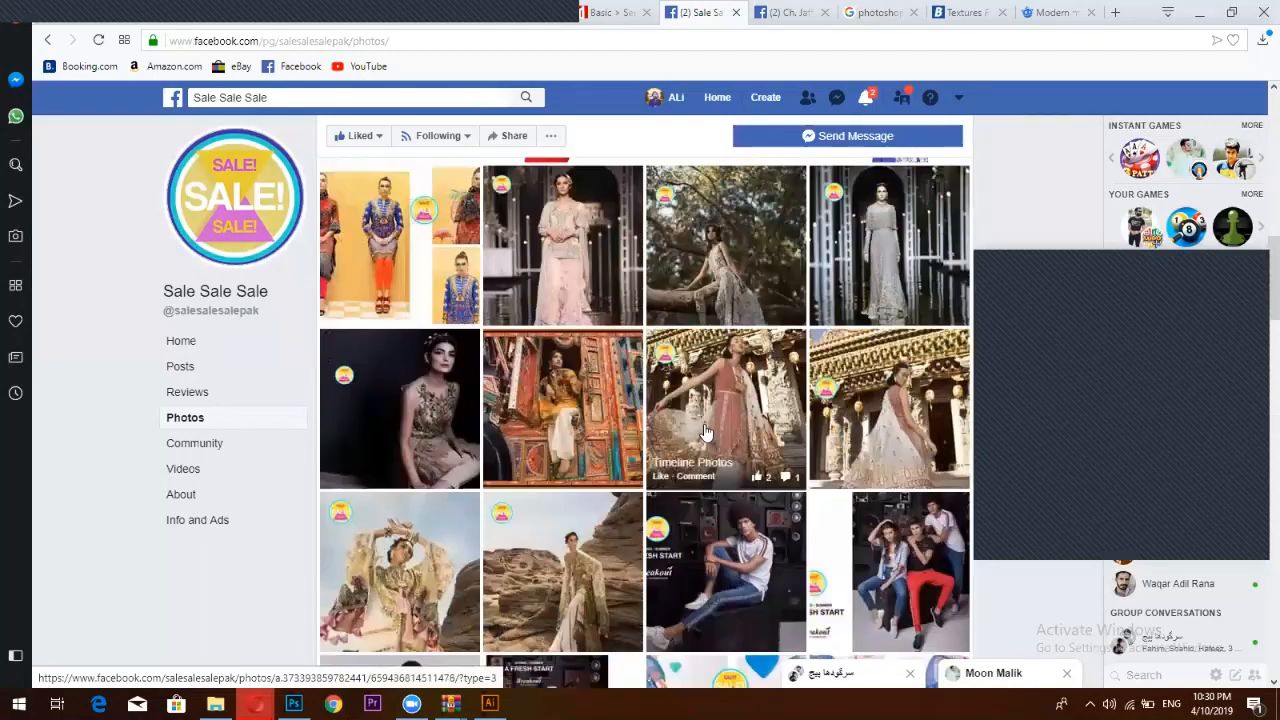
pyautogui.scroll(1, 723, 377)
pyautogui.scroll(3, 723, 377)
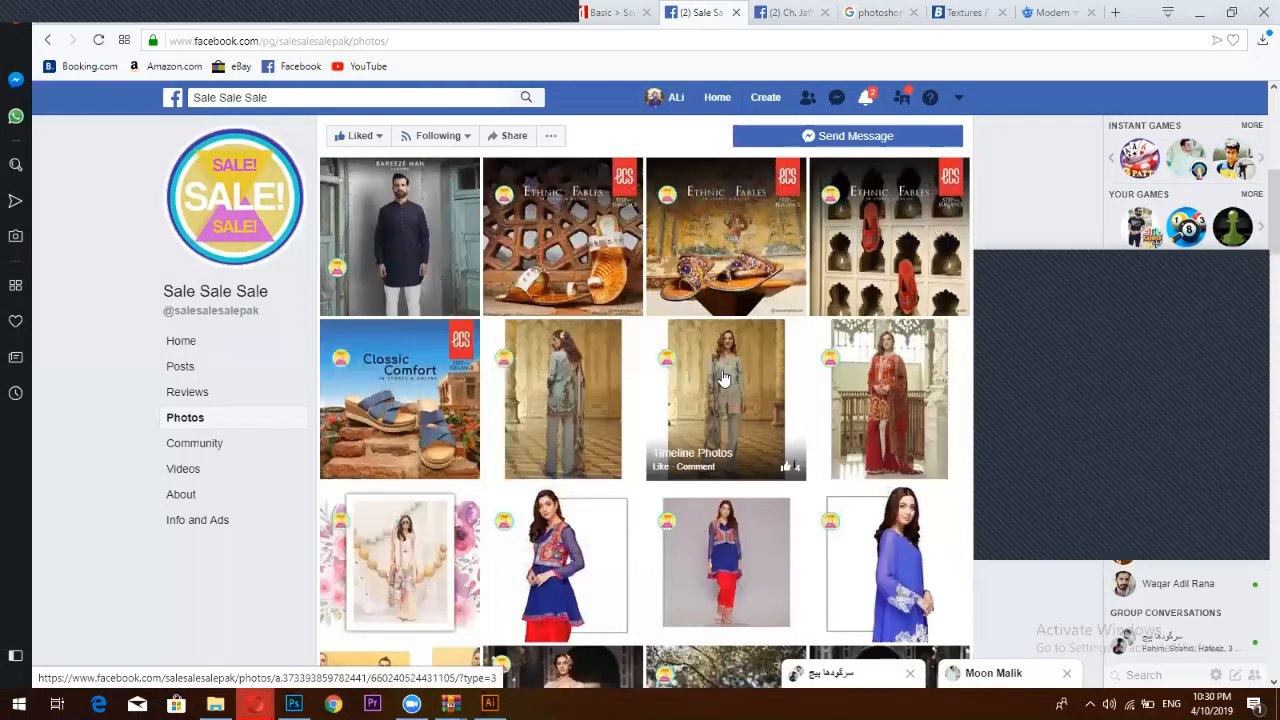
# Open the pale blue outfit photo, then remove the pasted Memphis template in Photoshop
pyautogui.click(723, 377)
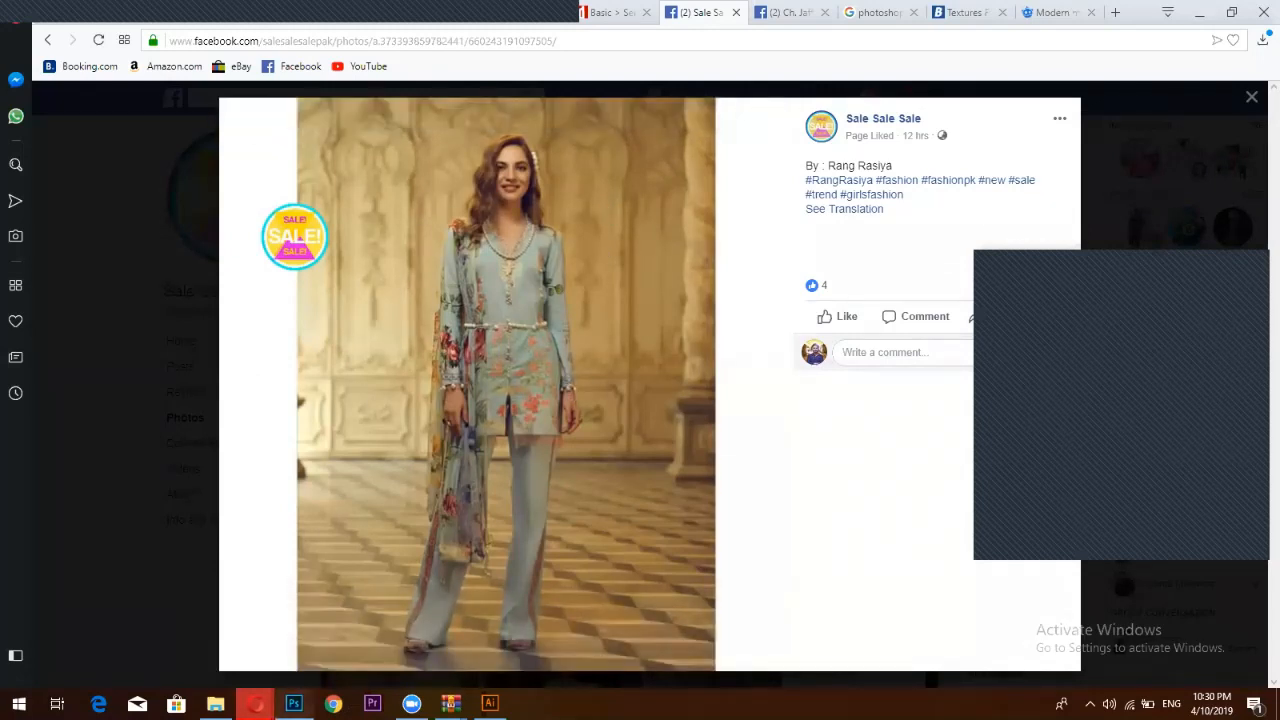
pyautogui.hotkey('alt', 'Tab')
pyautogui.hotkey('ctrl', 'z')
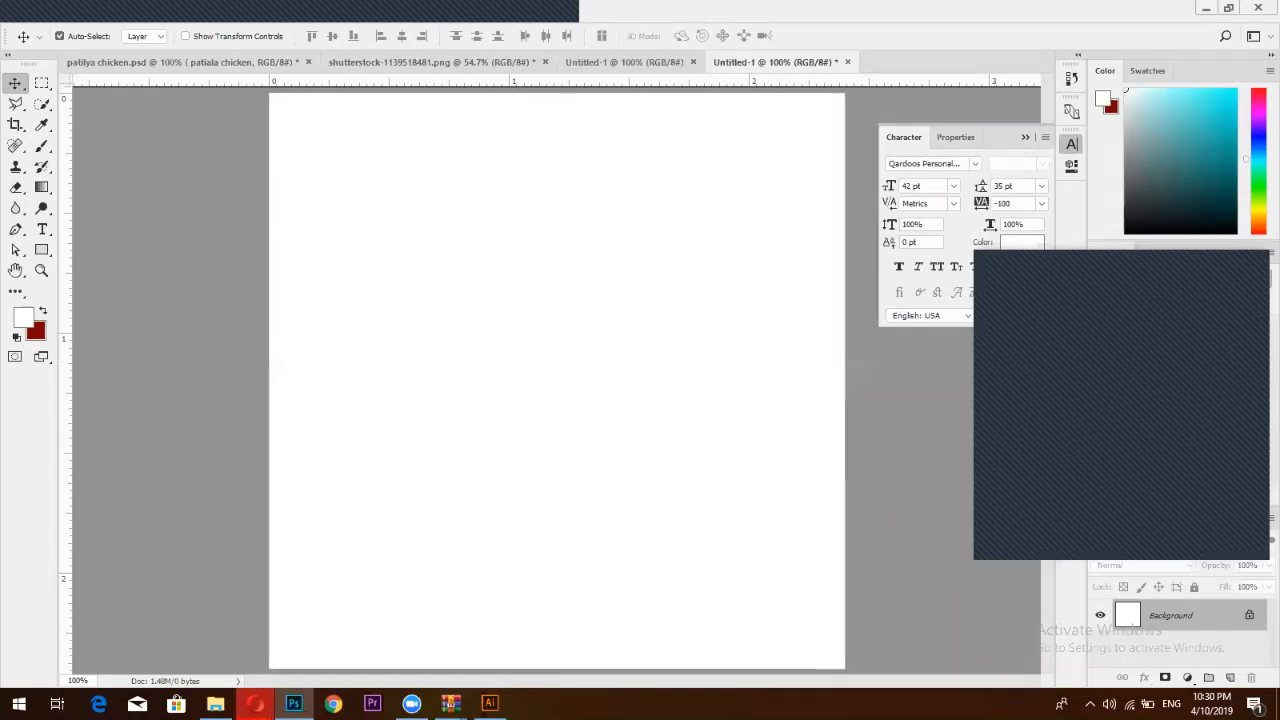
# Bring Opera back to the front, showing the Facebook photo of the pale blue outfit
pyautogui.moveTo(255, 703)
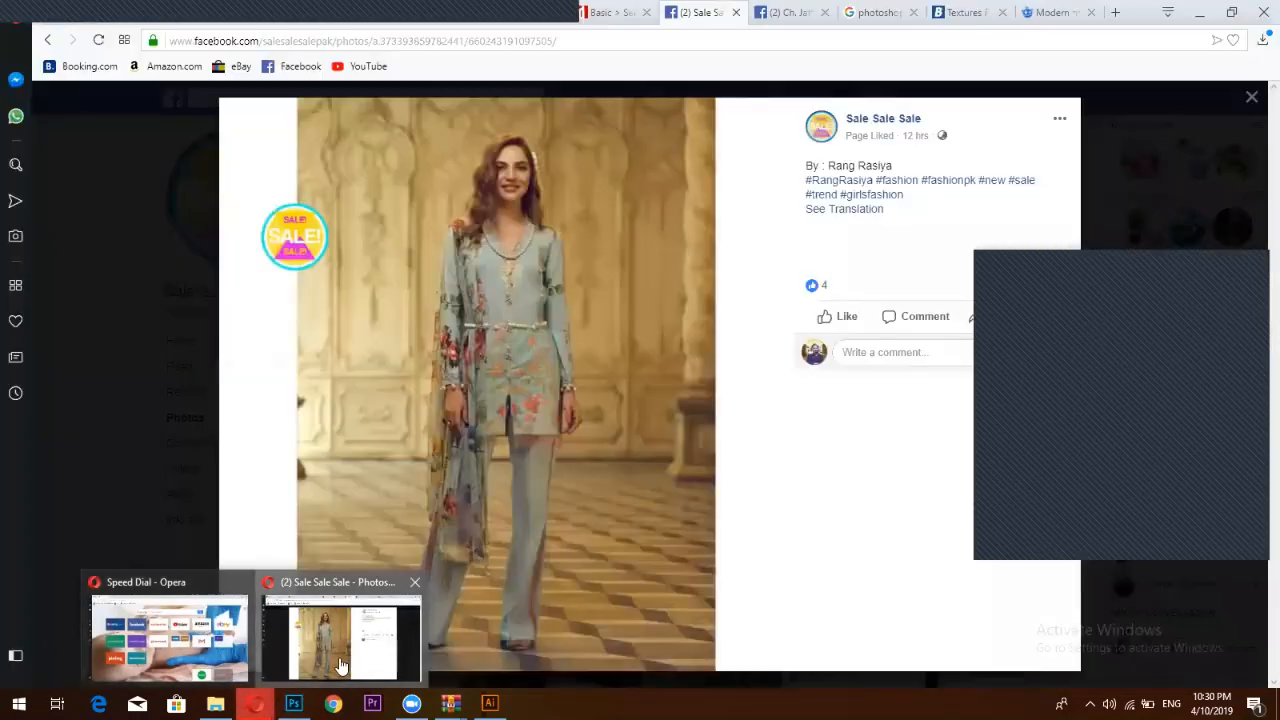
pyautogui.click(340, 650)
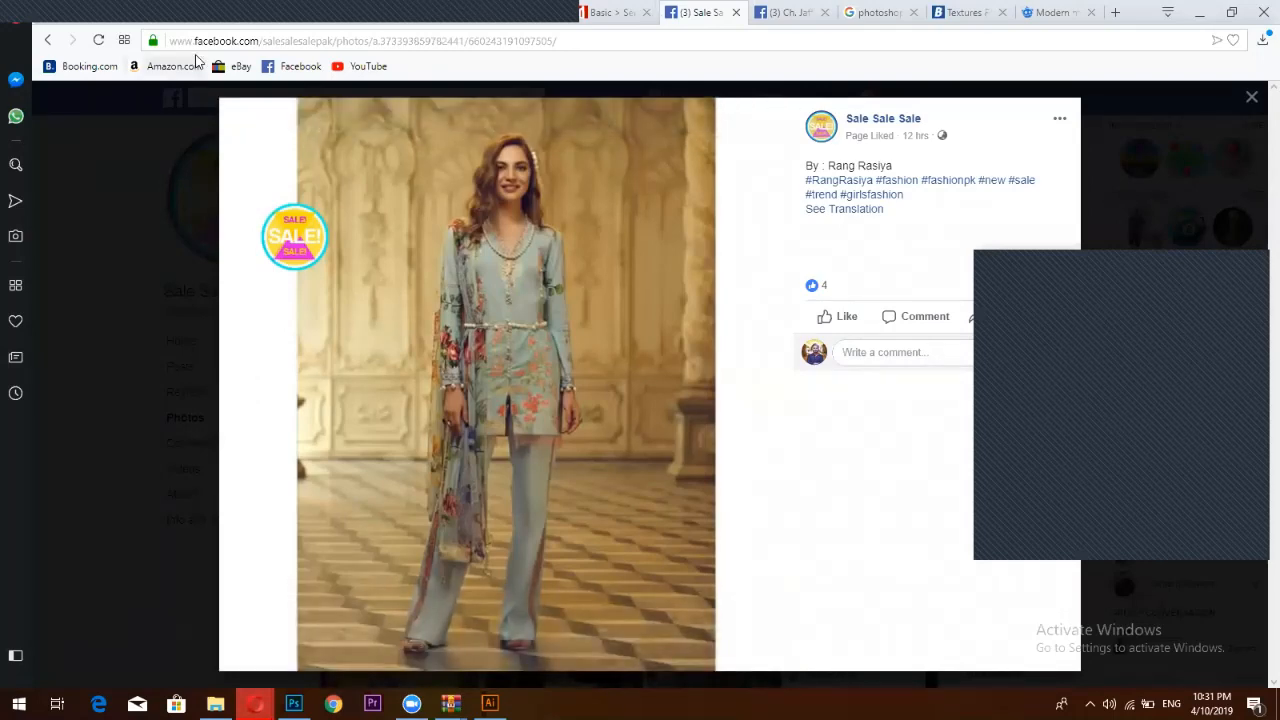
# Search Google for 'female clothes pakistan' in a new tab and show the Images results
pyautogui.click(1115, 12)
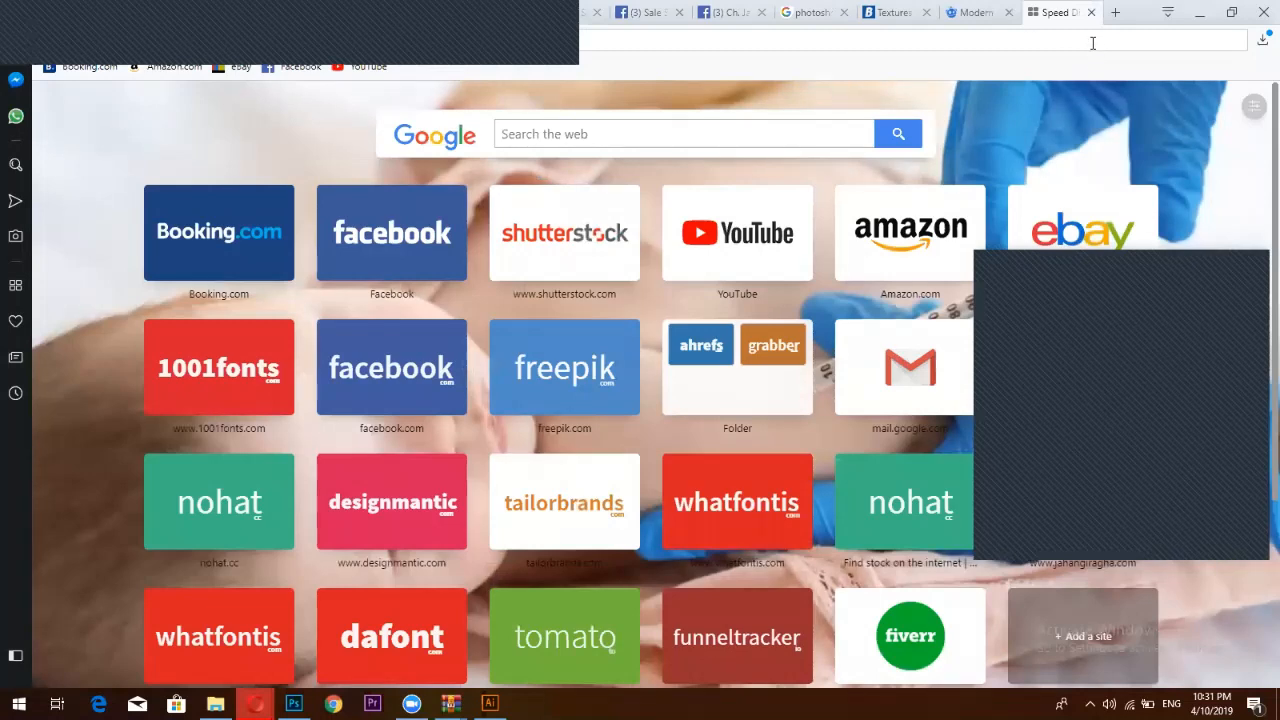
pyautogui.write('p')
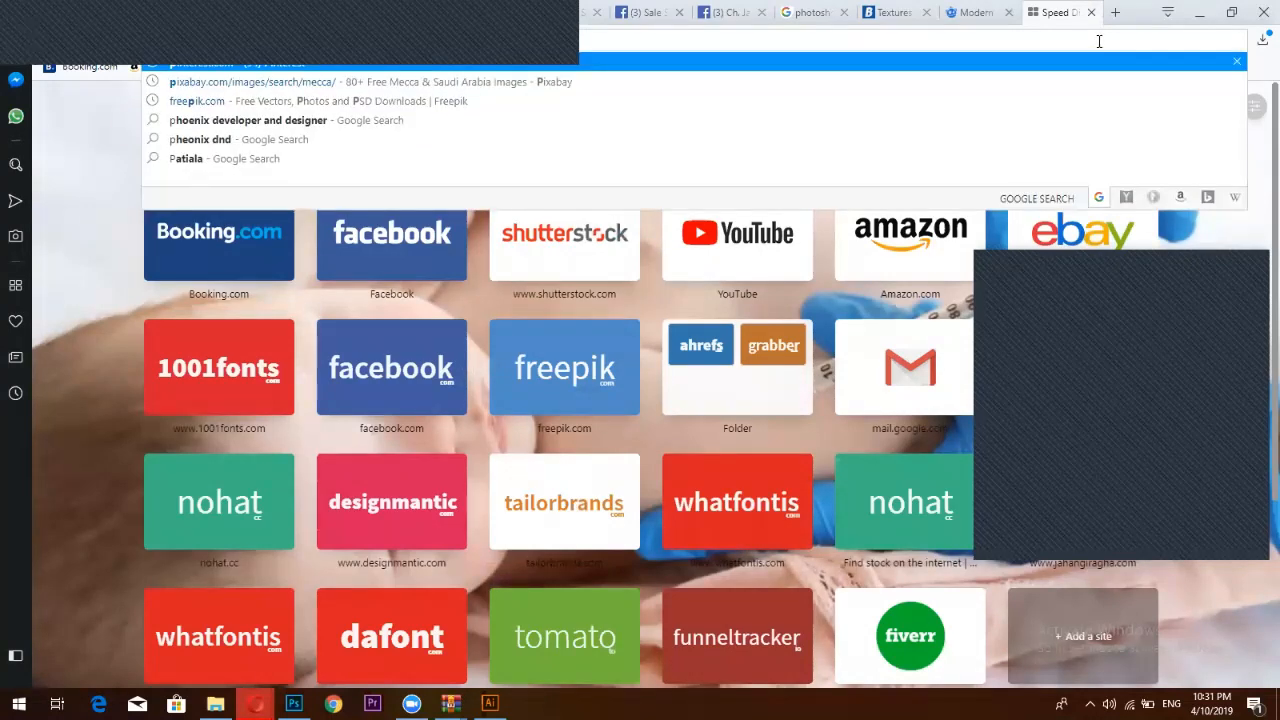
pyautogui.press('BackSpace')
pyautogui.write('fe')
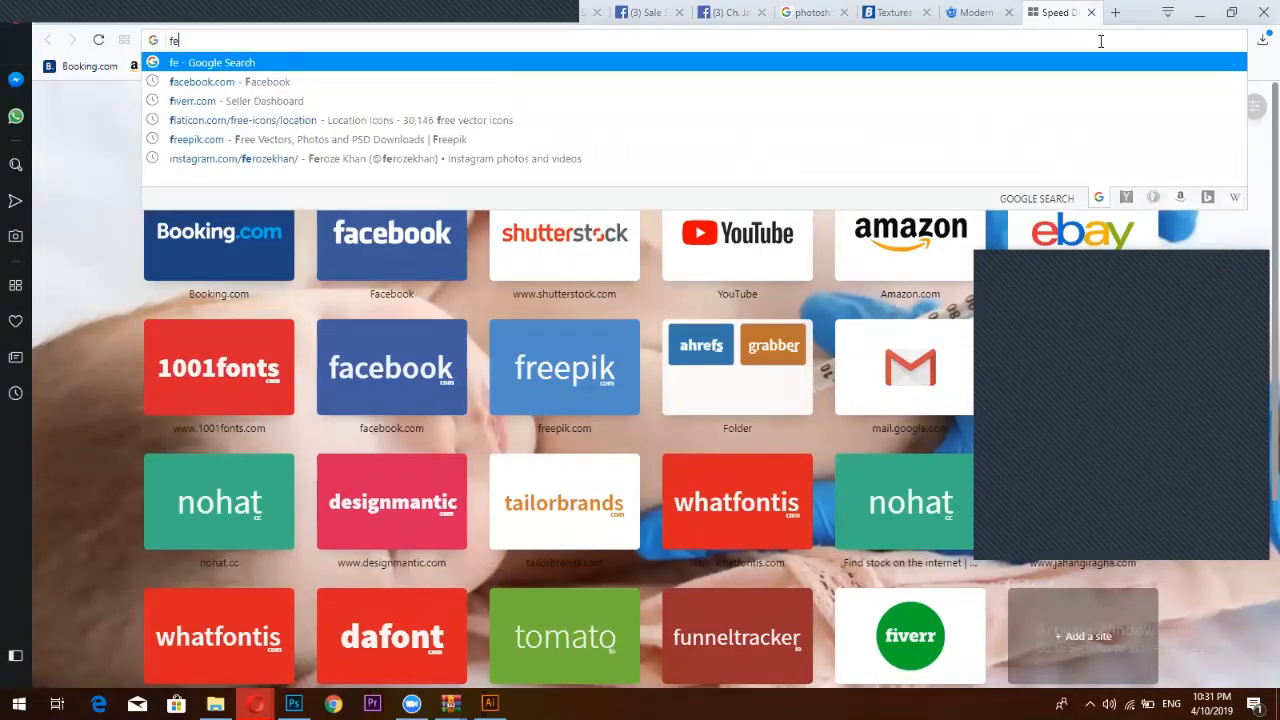
pyautogui.write('male ')
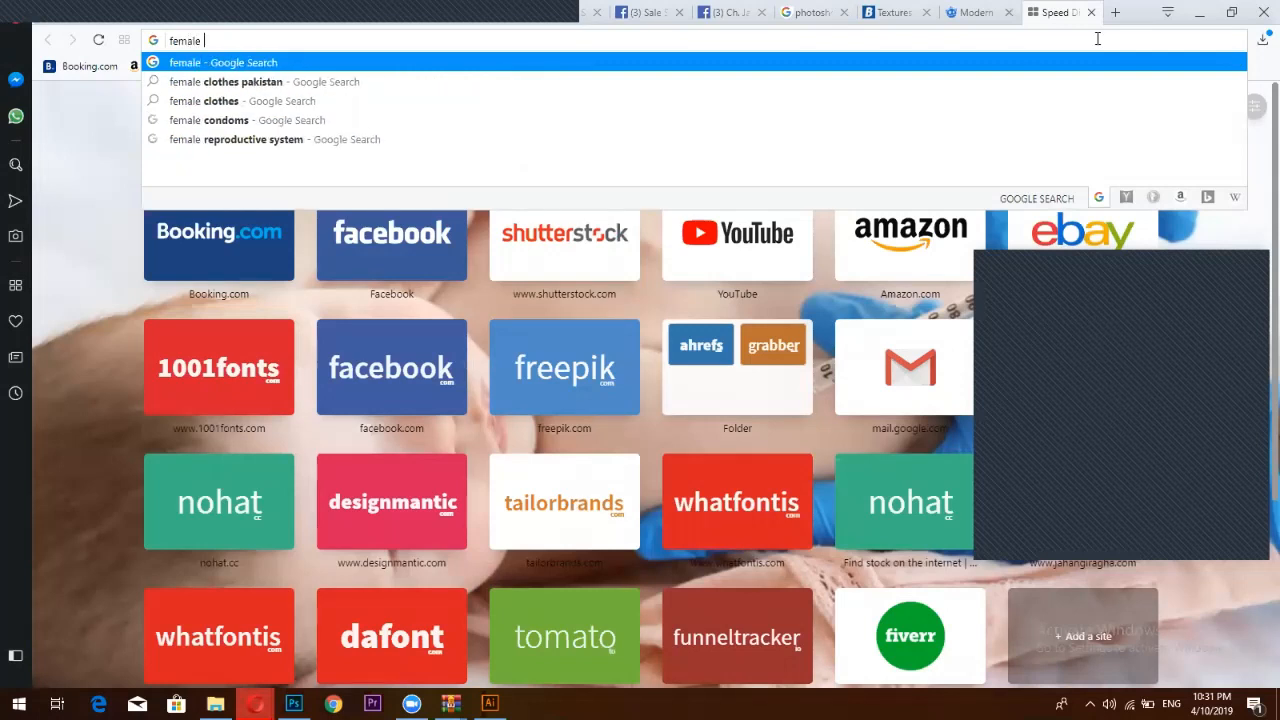
pyautogui.write('clothe')
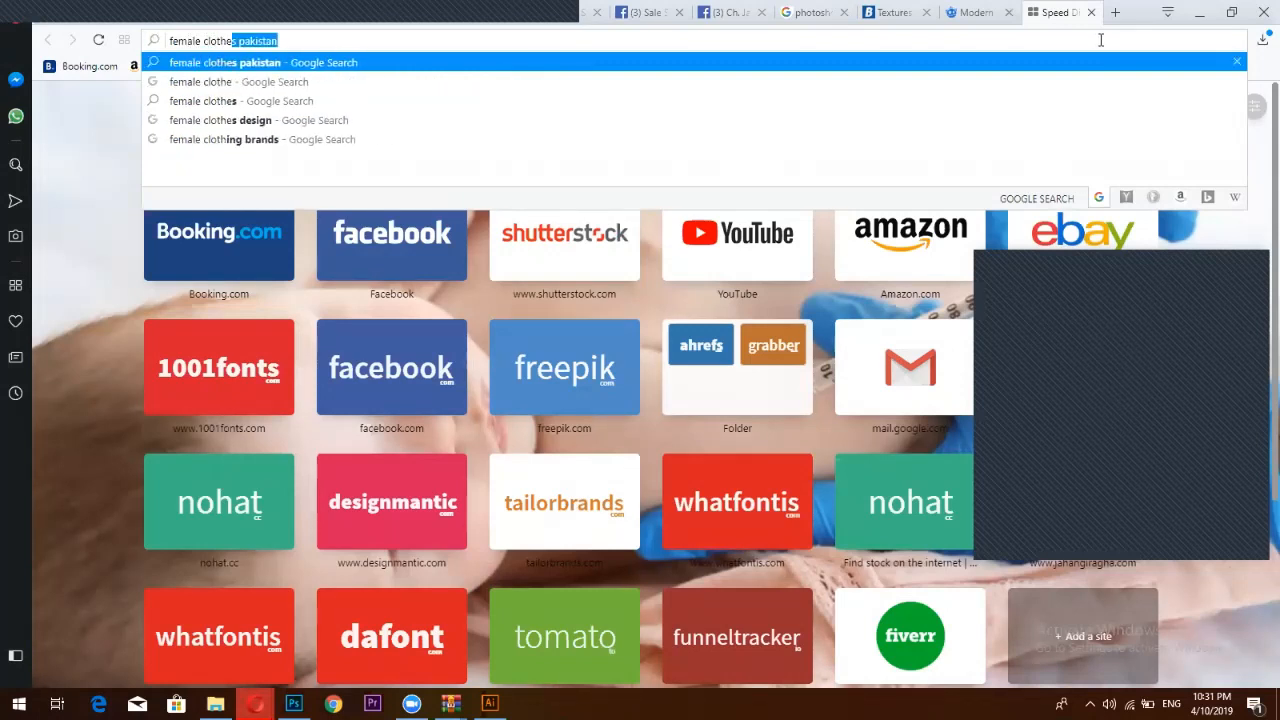
pyautogui.write('s pa')
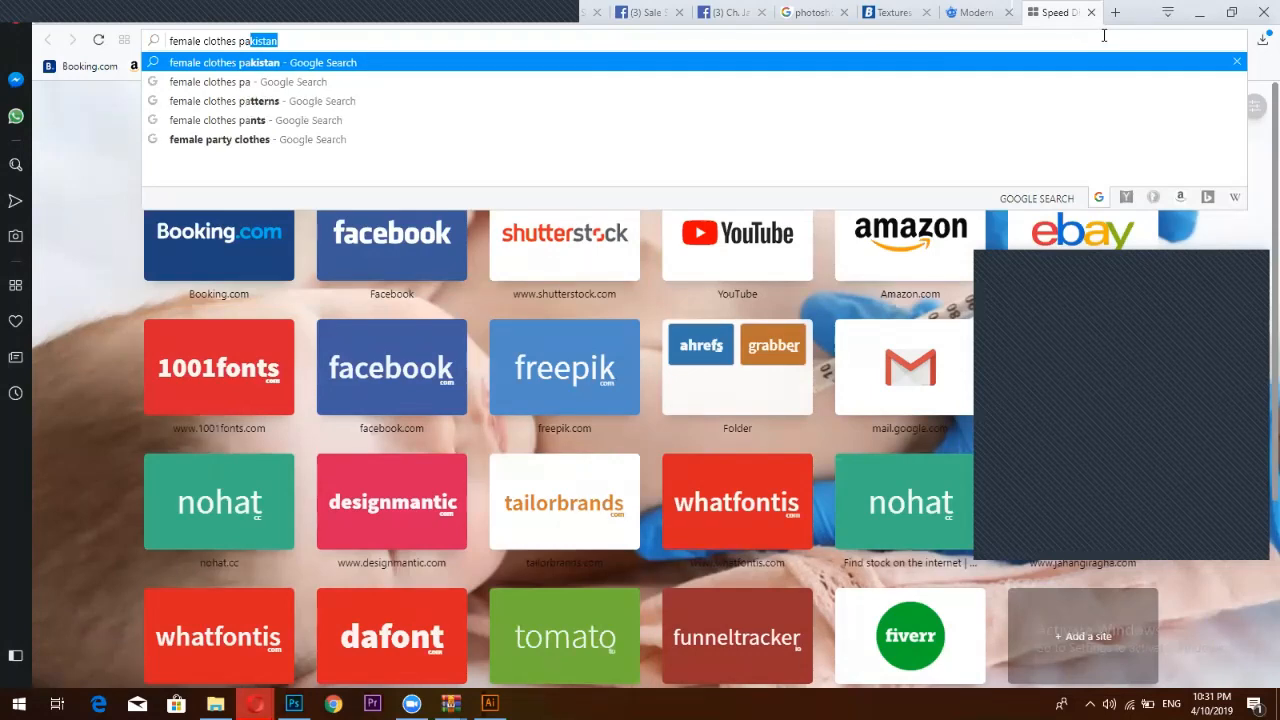
pyautogui.write('kistan')
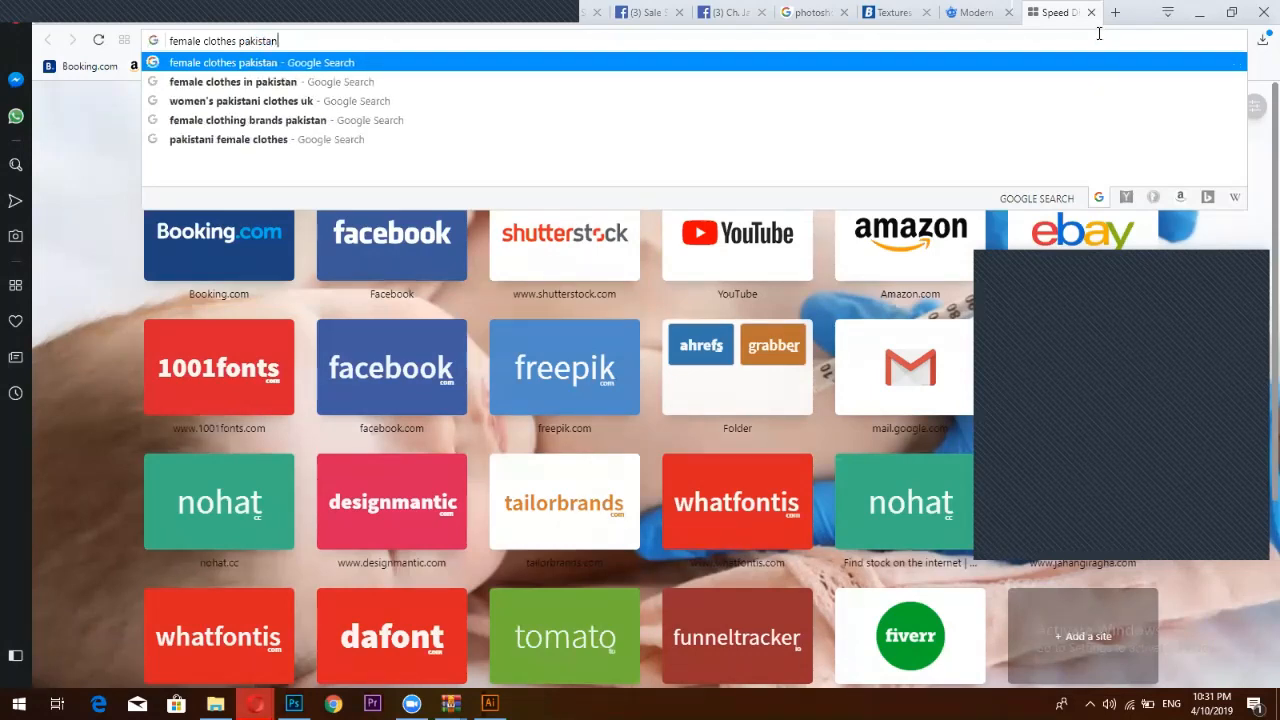
pyautogui.press('Return')
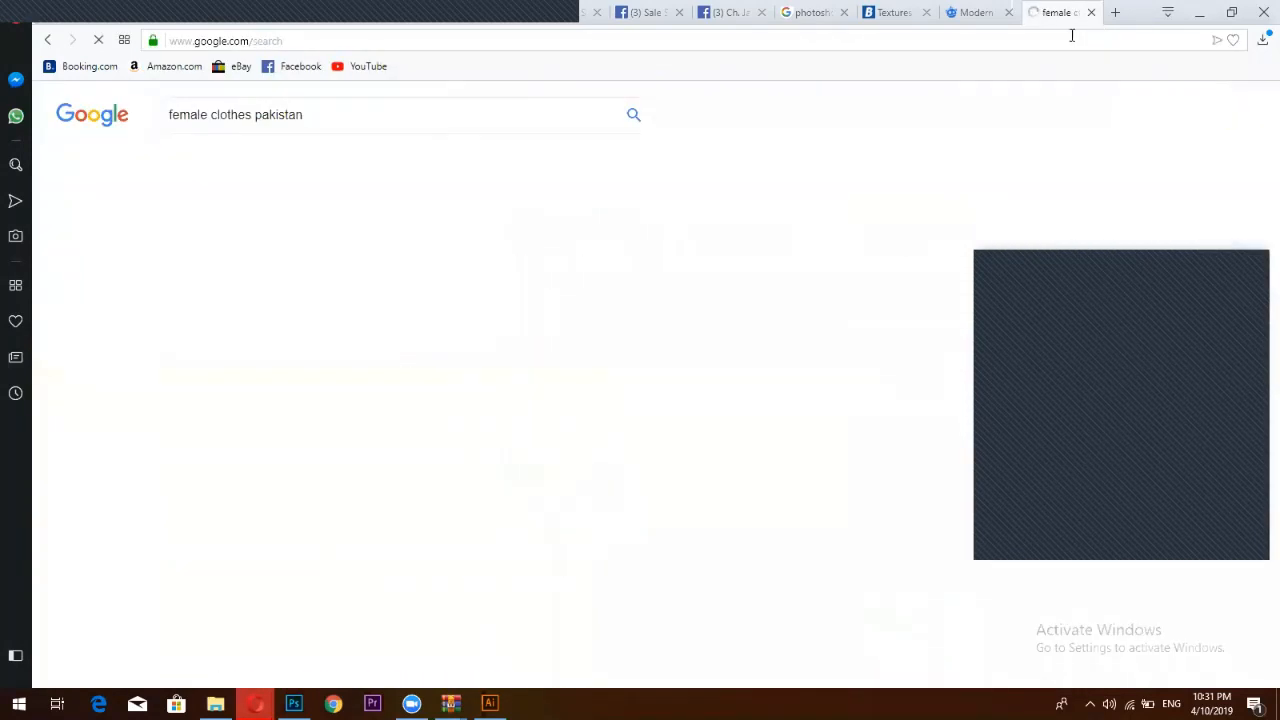
pyautogui.click(249, 173)
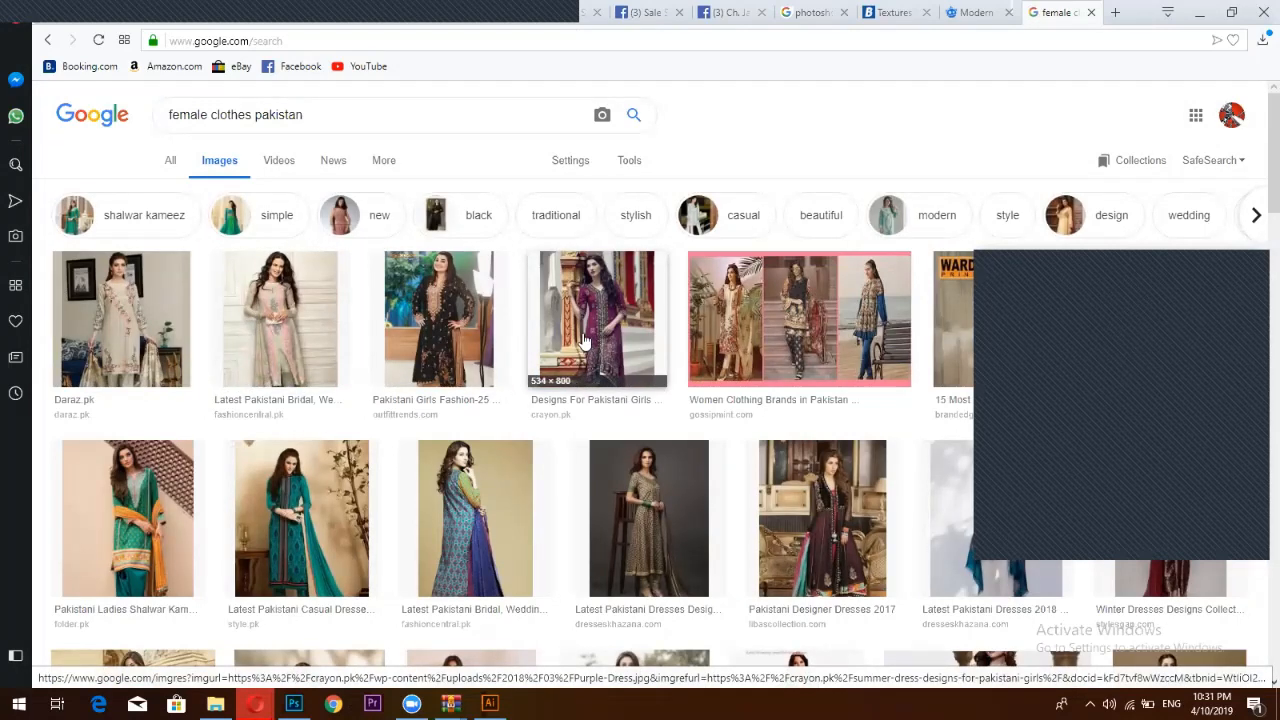
# Filter the 'female clothes pakistan' image results to Size: Large using Tools
pyautogui.scroll(-5, 590, 340)
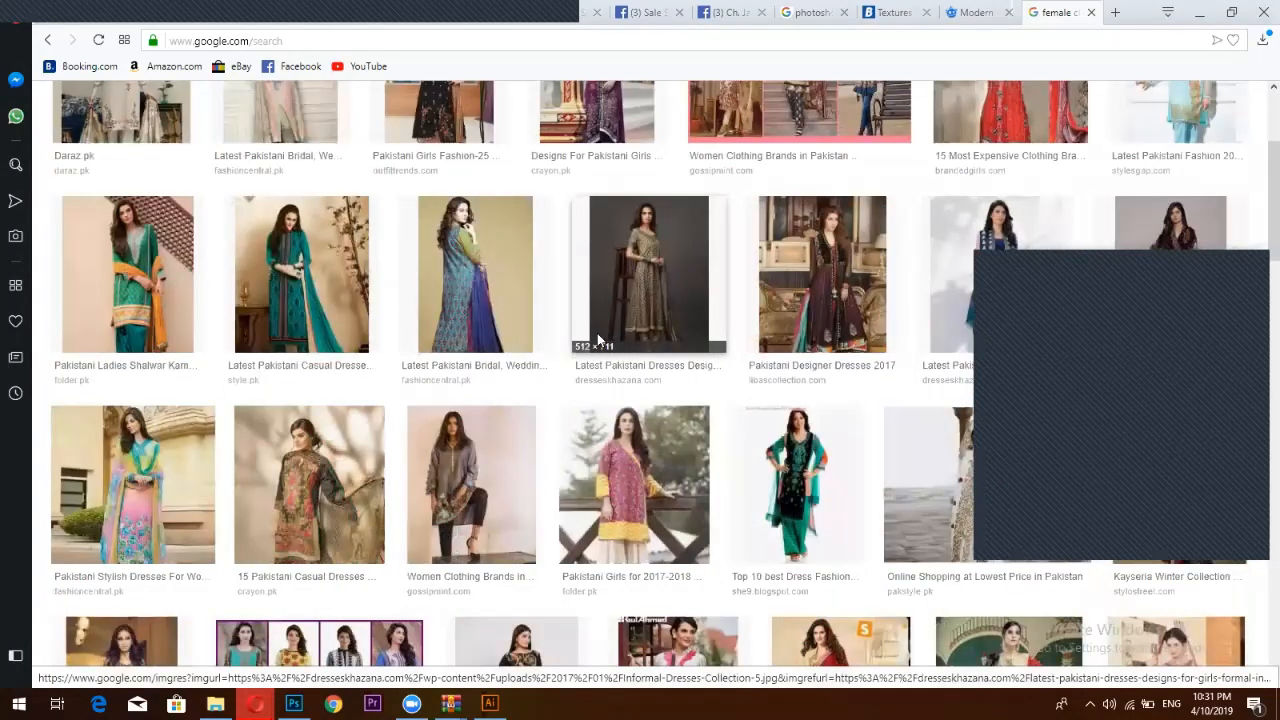
pyautogui.scroll(-2, 597, 338)
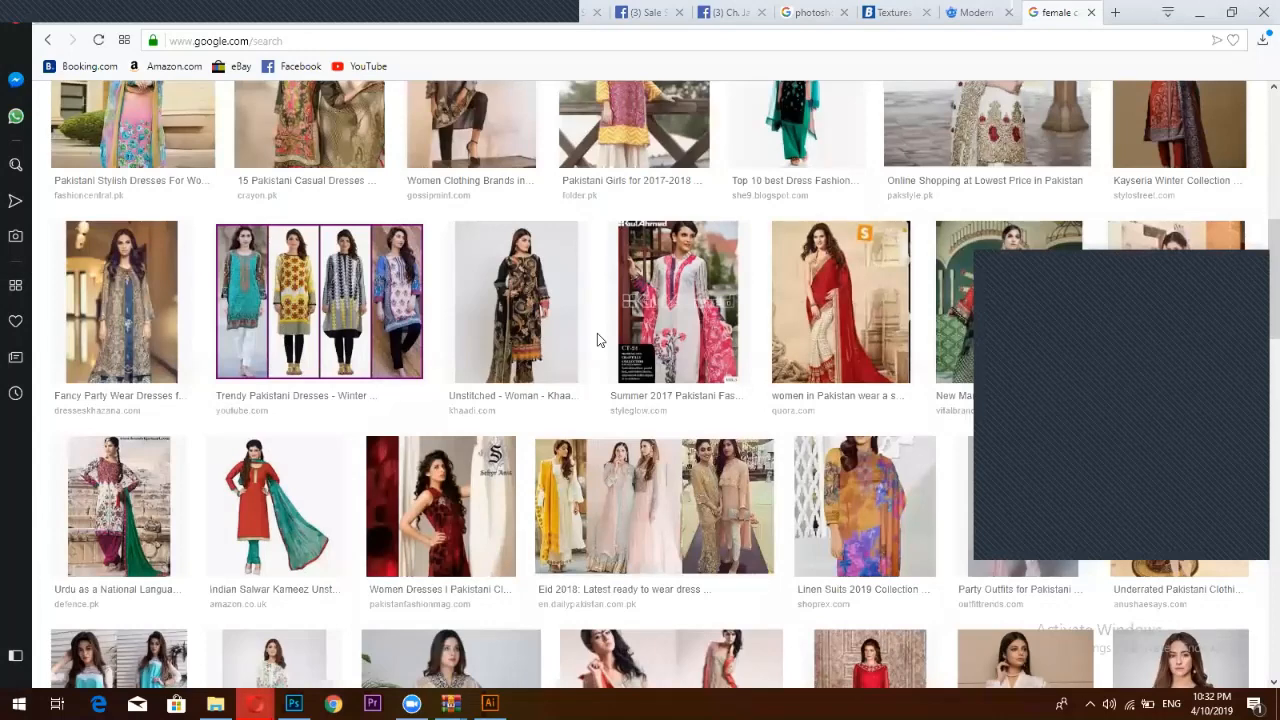
pyautogui.scroll(3, 310, 305)
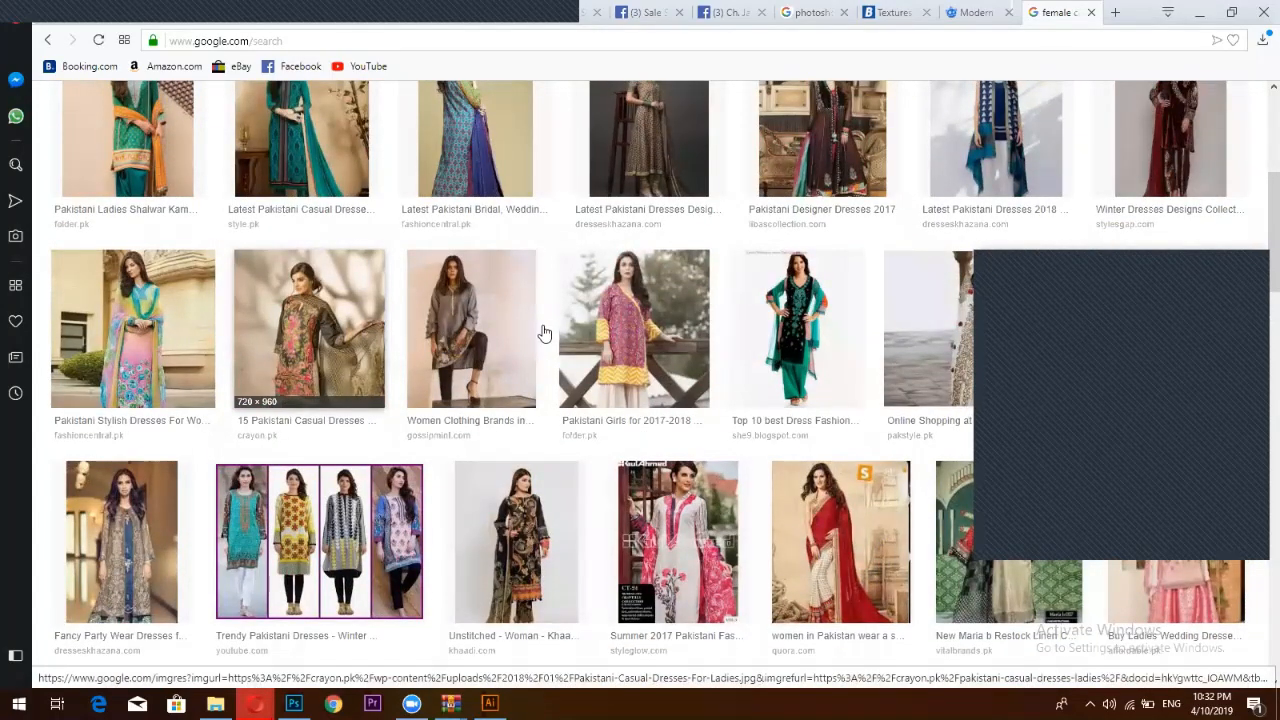
pyautogui.scroll(-4, 544, 333)
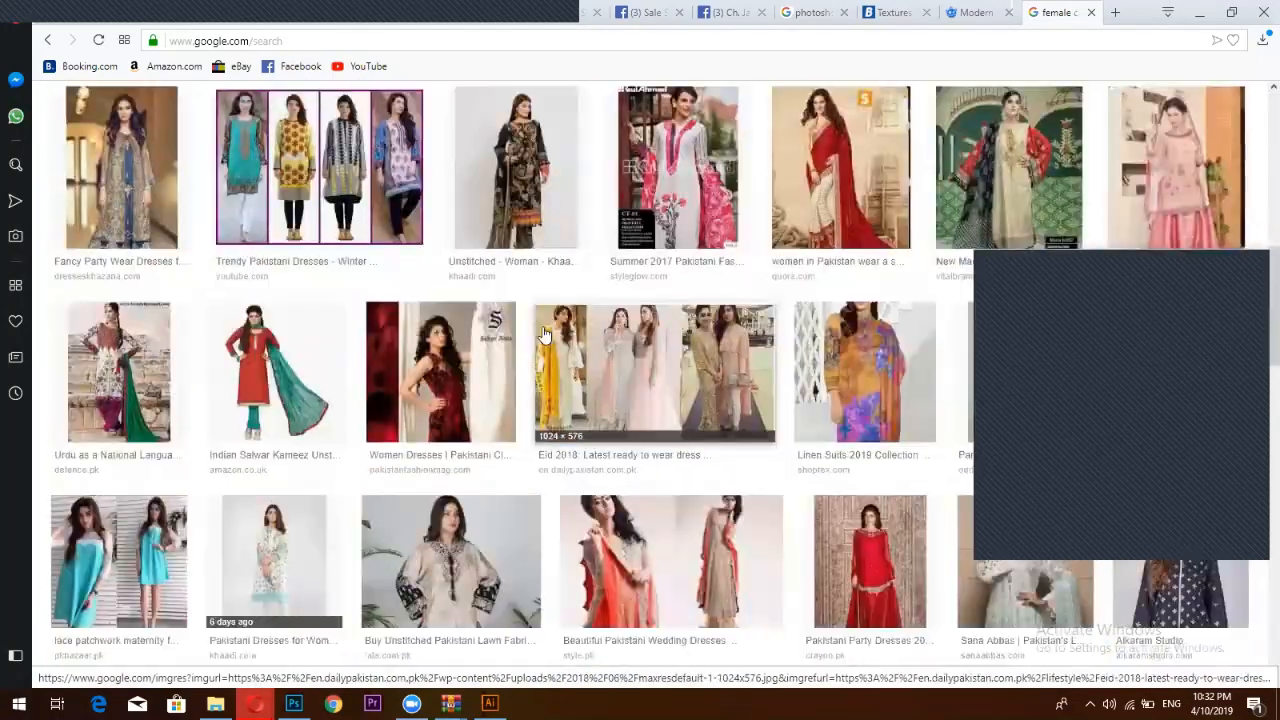
pyautogui.scroll(8, 560, 300)
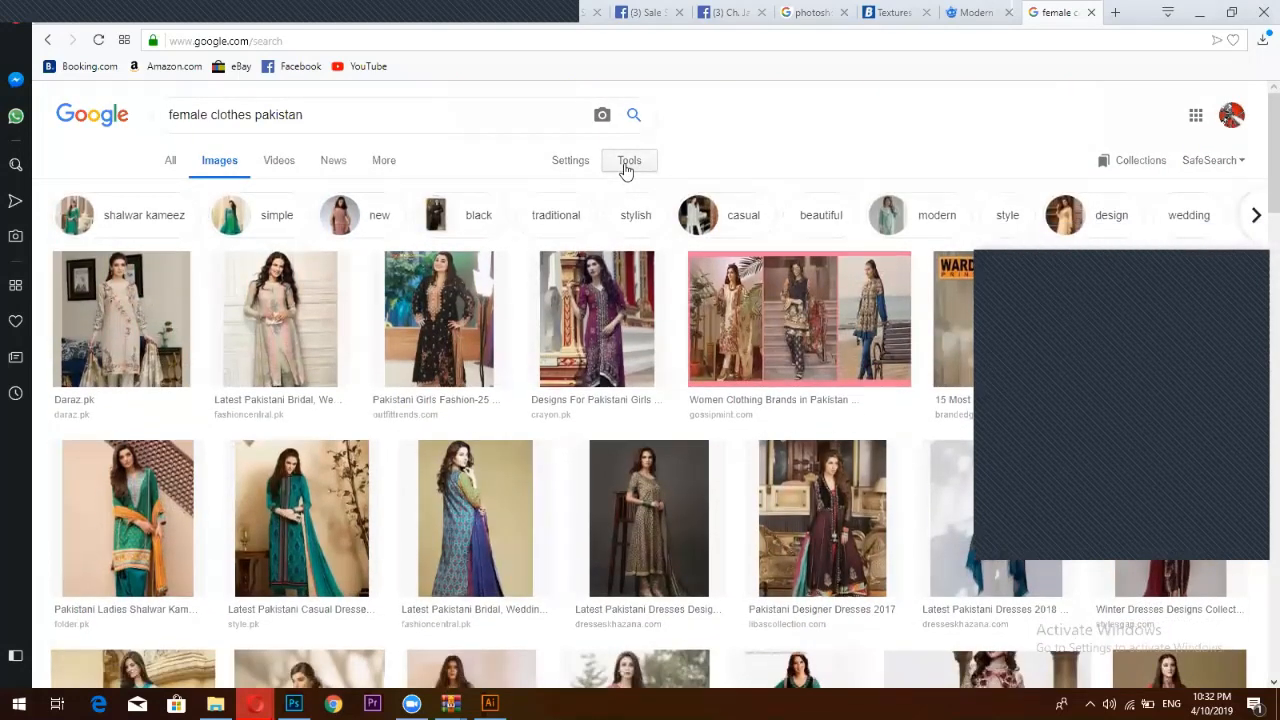
pyautogui.click(626, 170)
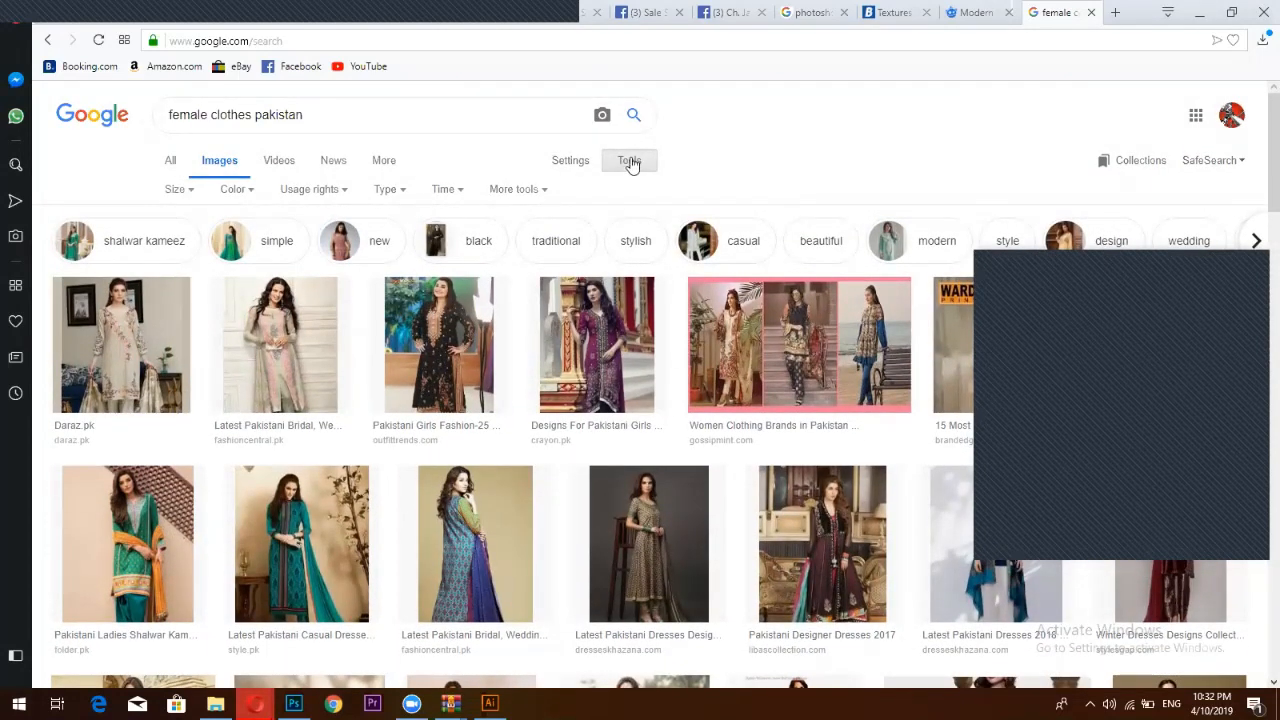
pyautogui.click(180, 190)
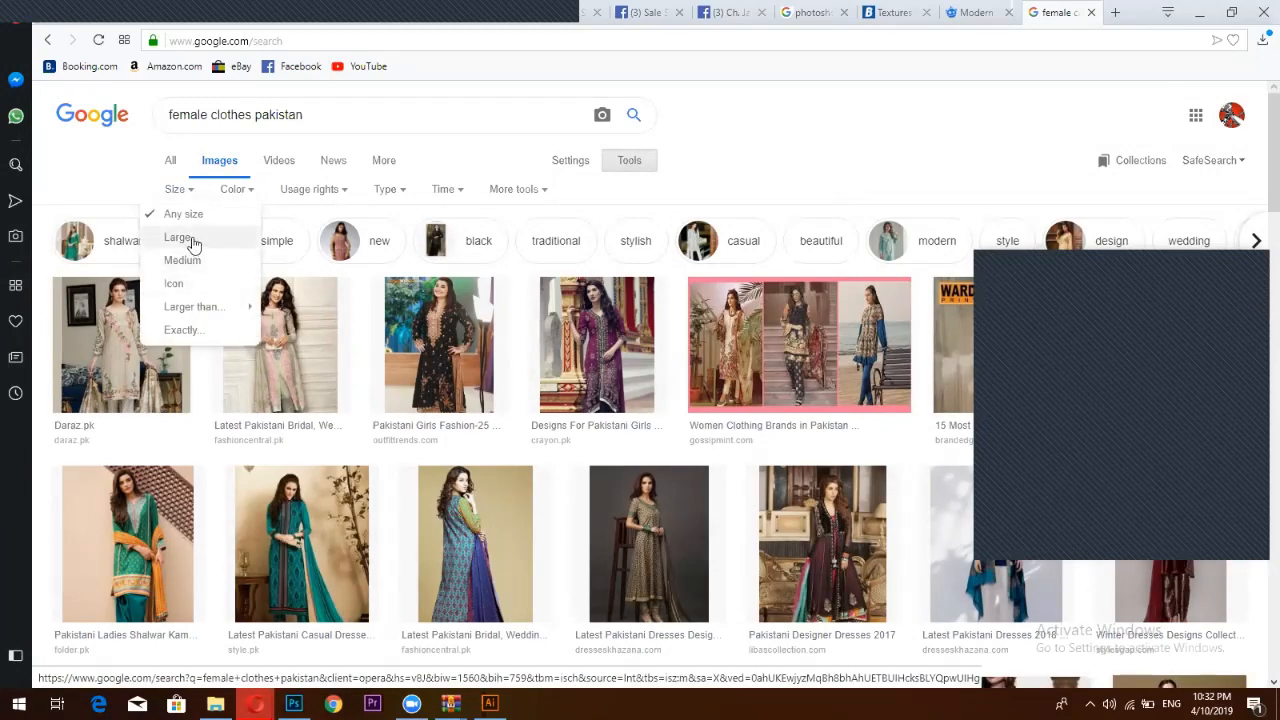
pyautogui.click(193, 243)
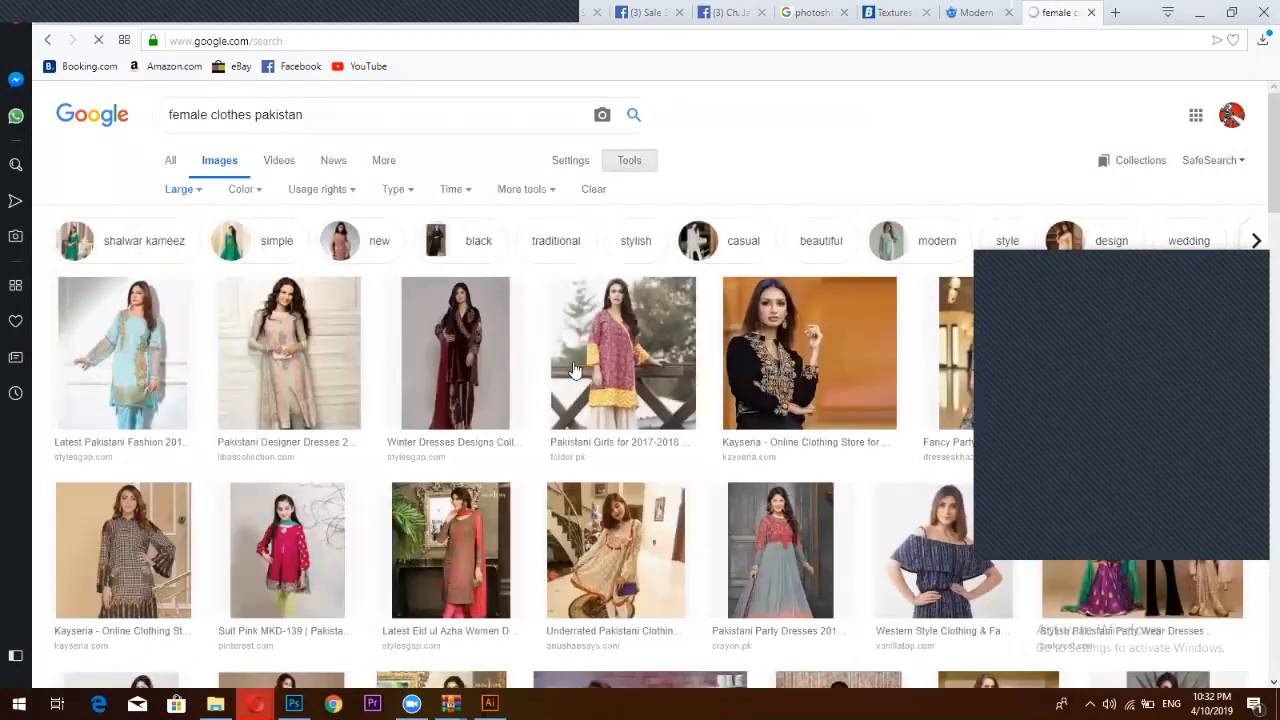
pyautogui.scroll(-1, 231, 275)
pyautogui.scroll(1, 231, 275)
pyautogui.scroll(-1, 250, 330)
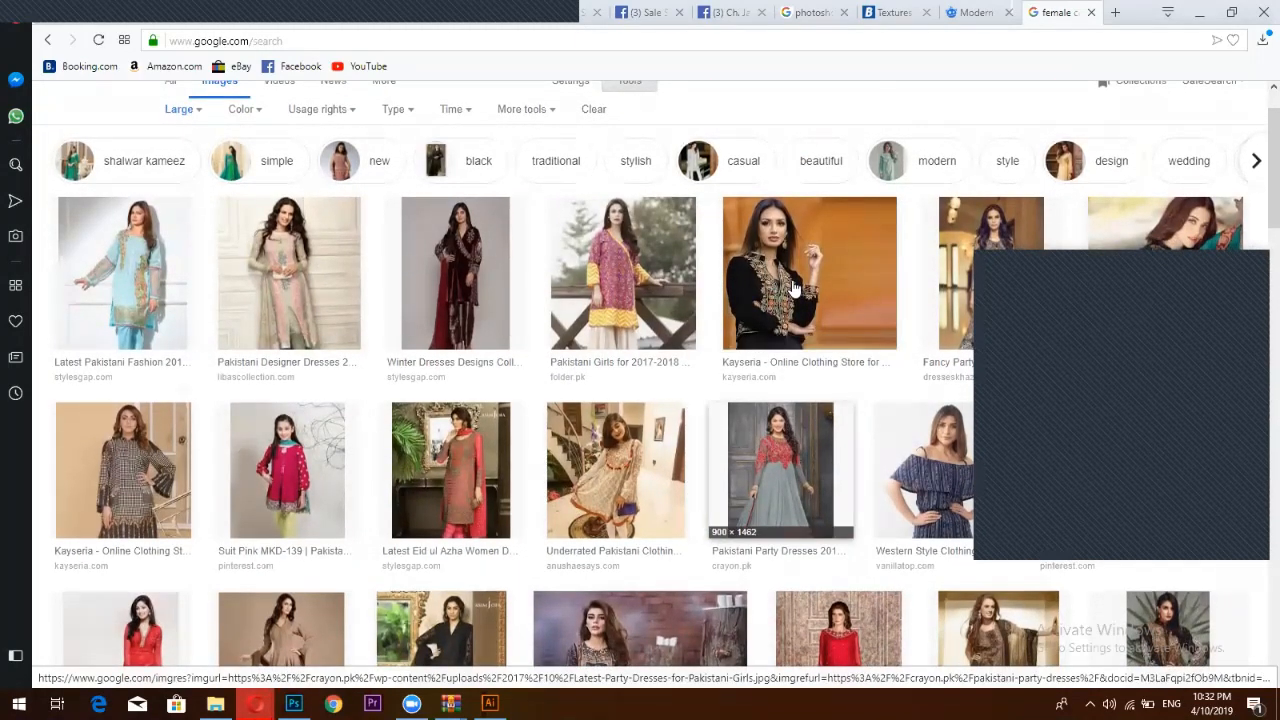
pyautogui.scroll(-1, 621, 232)
# Preview the pink-and-yellow kurta photo and open the full image in a new tab
pyautogui.click(621, 236)
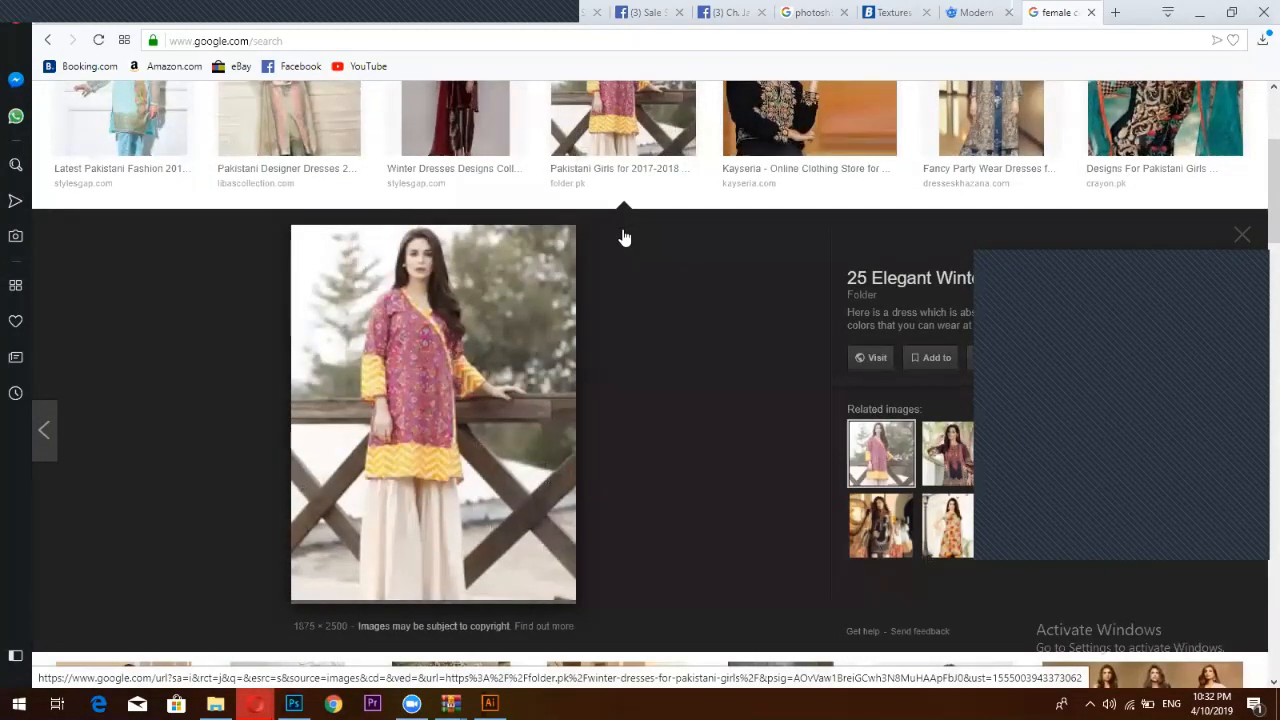
pyautogui.rightClick(354, 411)
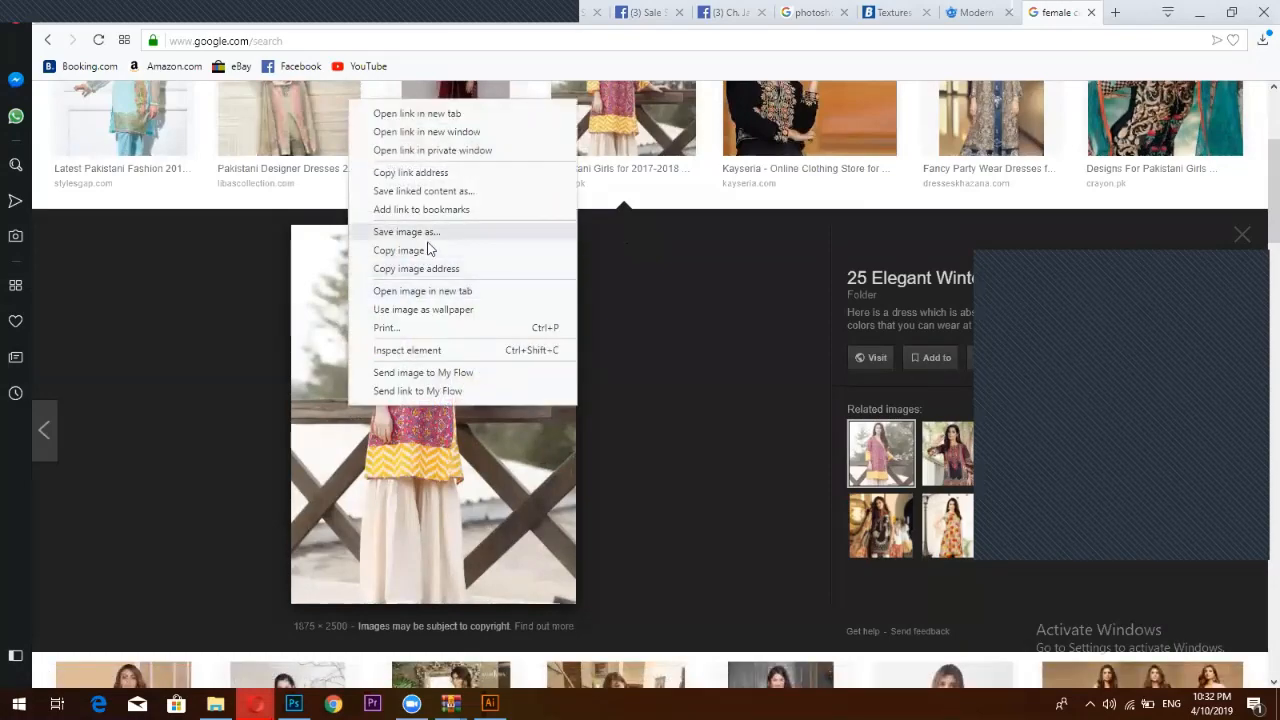
pyautogui.click(445, 295)
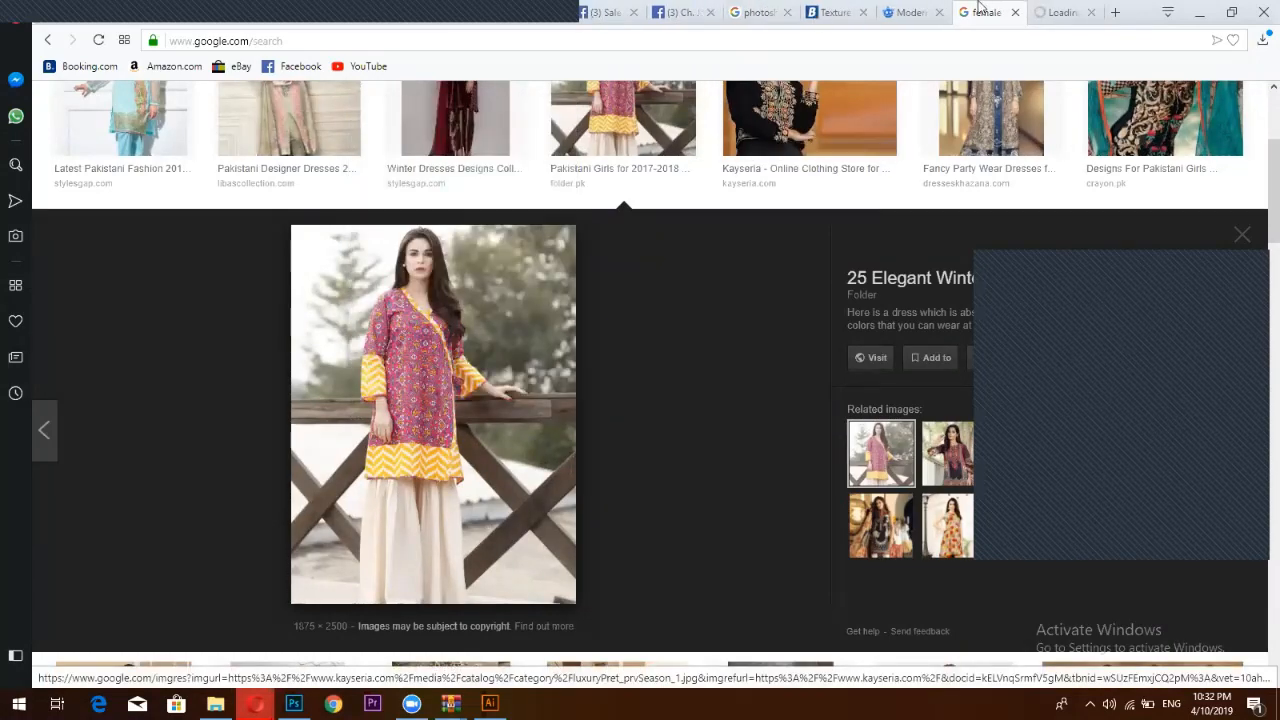
# Save the full-size image as Persian-Divine and return to Photoshop's blank Untitled-1
pyautogui.hotkey('ctrl', 'Tab')
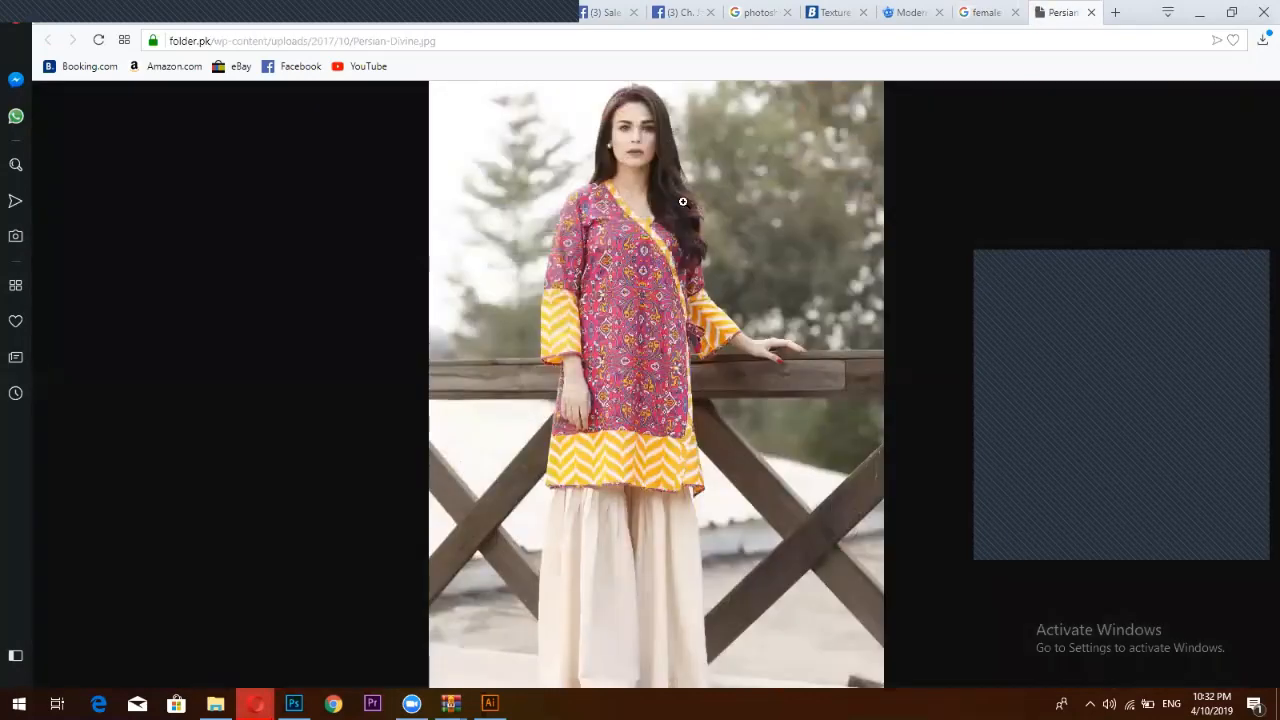
pyautogui.rightClick(686, 204)
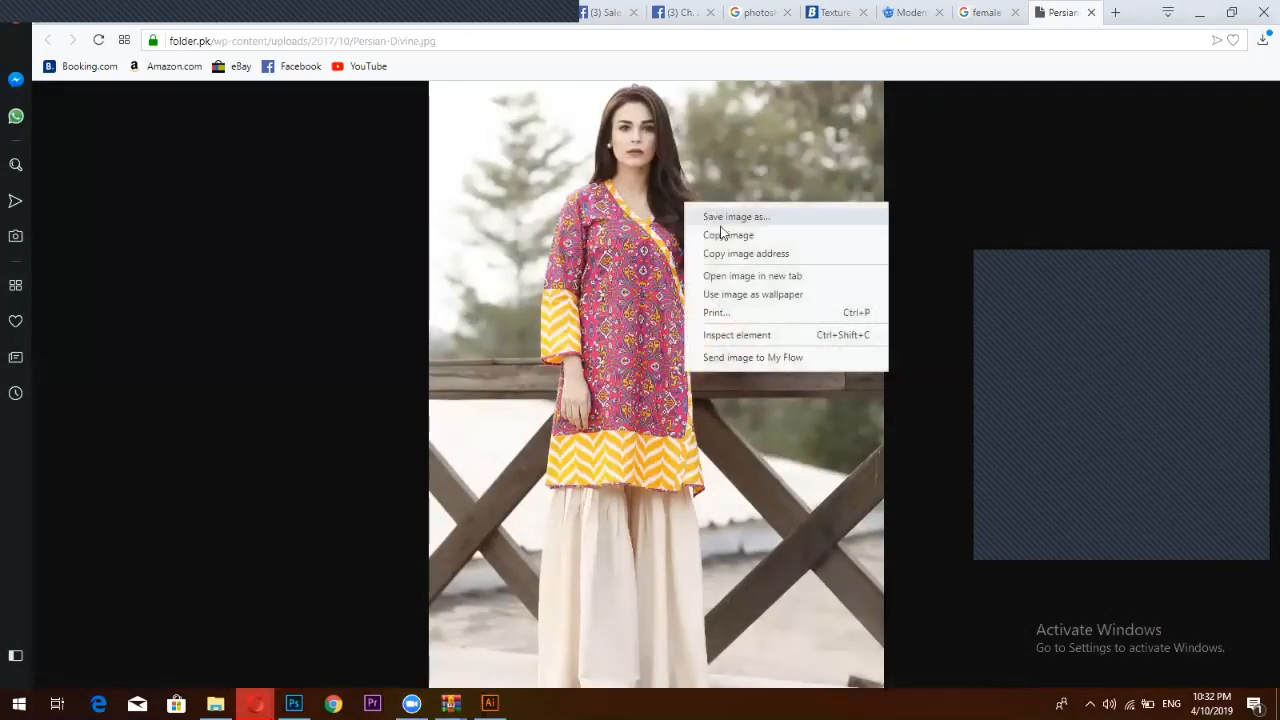
pyautogui.click(721, 216)
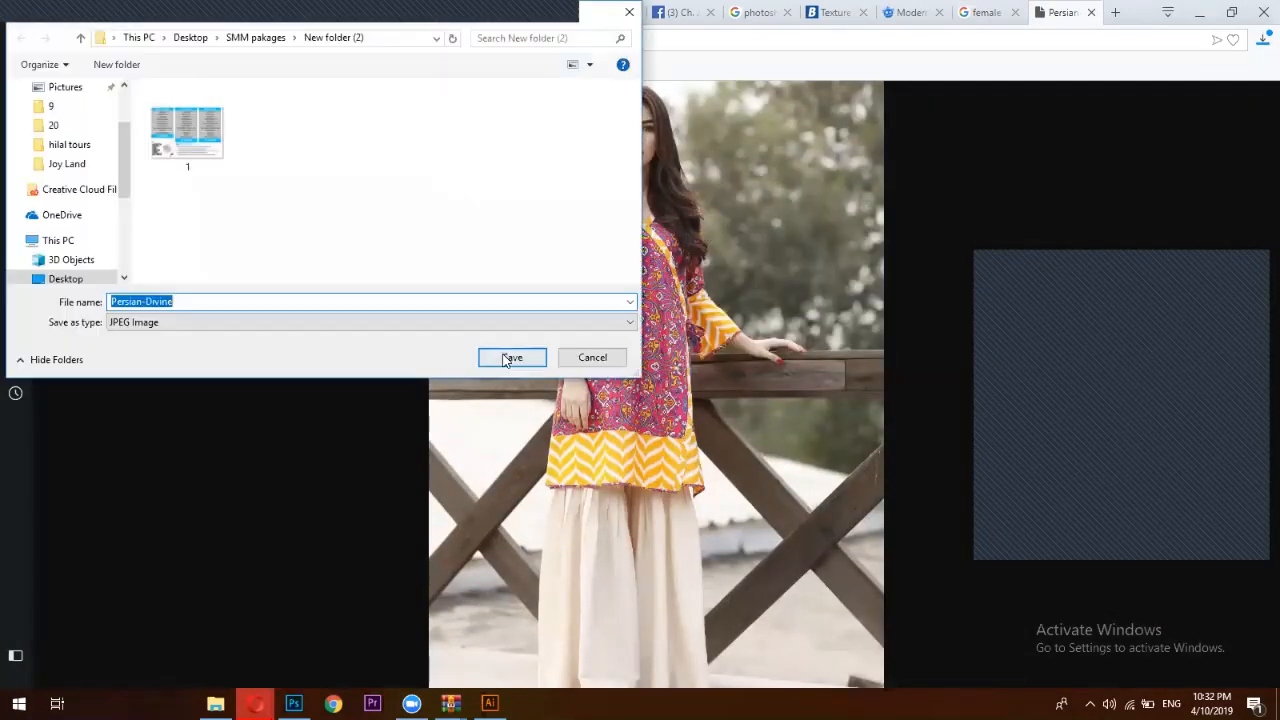
pyautogui.click(512, 358)
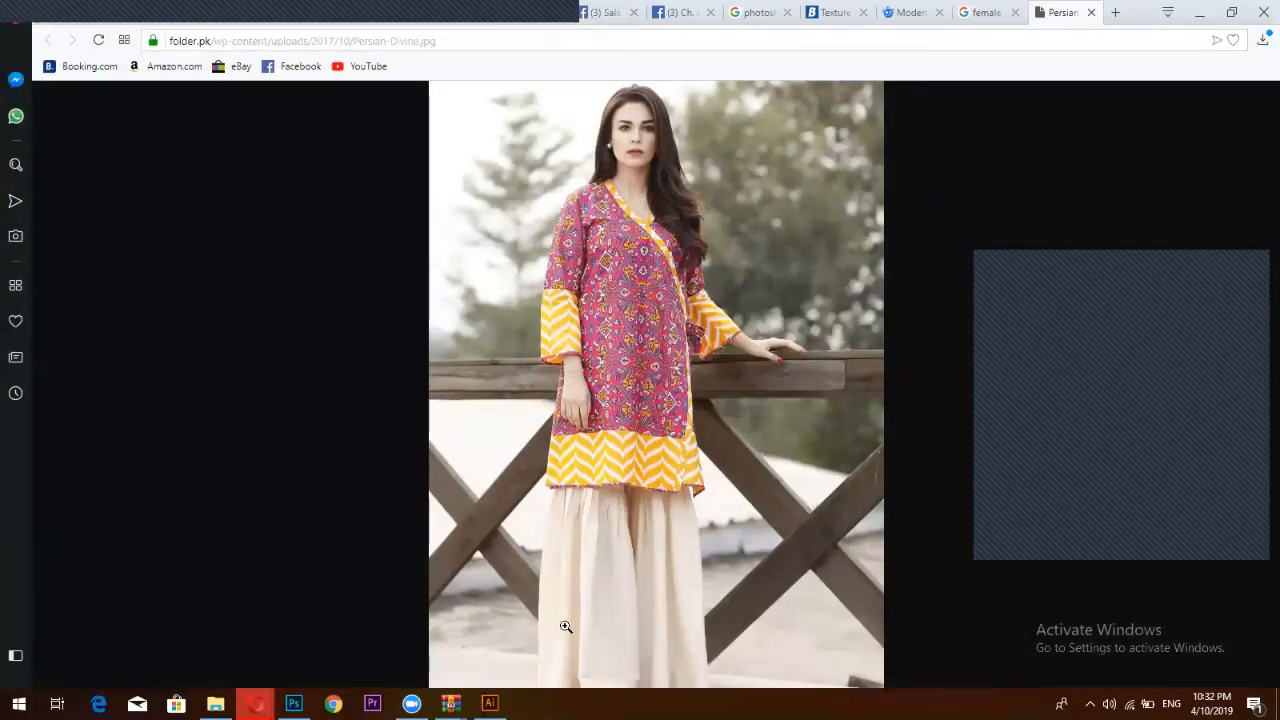
pyautogui.click(294, 703)
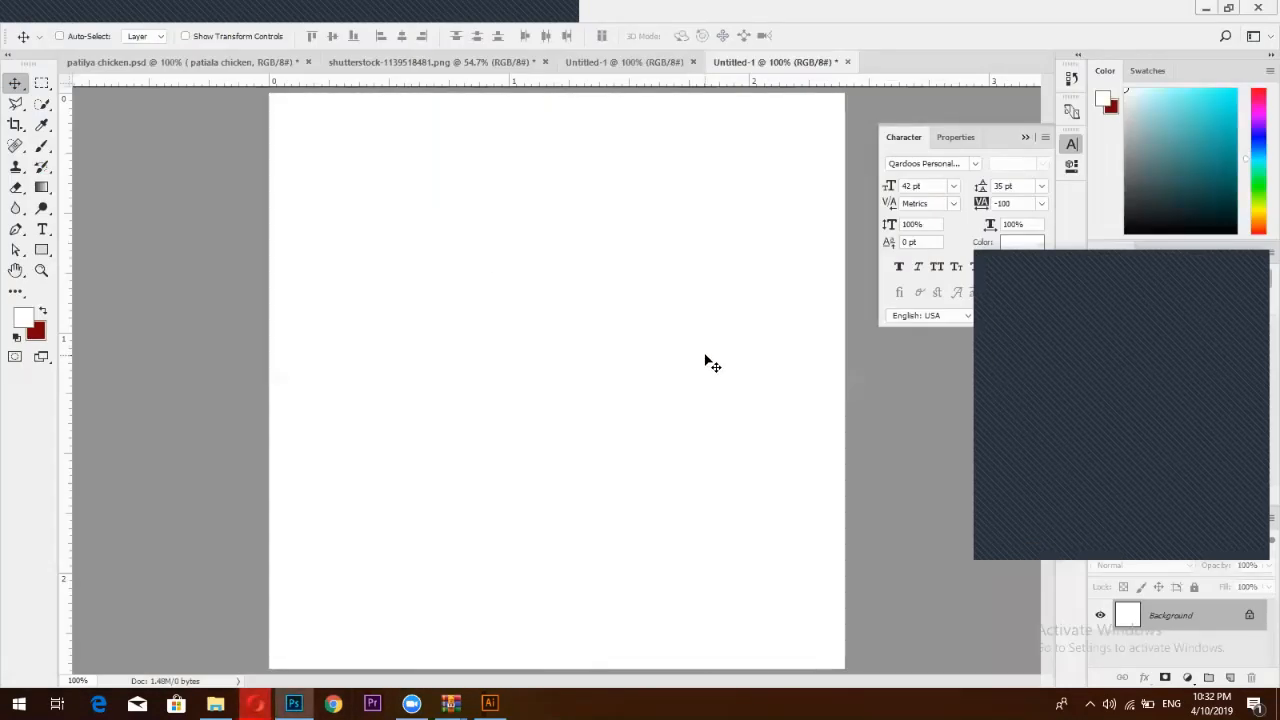
# Paste the kurta photo as Layer 1 and shift it left and up to centre the face
pyautogui.hotkey('ctrl', 'v')
pyautogui.moveTo(691, 334); pyautogui.dragTo(452, 248)
pyautogui.moveTo(670, 470); pyautogui.dragTo(572, 455)
# Free-transform the photo proportionally, shrinking it to about 34% and moving it up
pyautogui.hotkey('ctrl', 't')
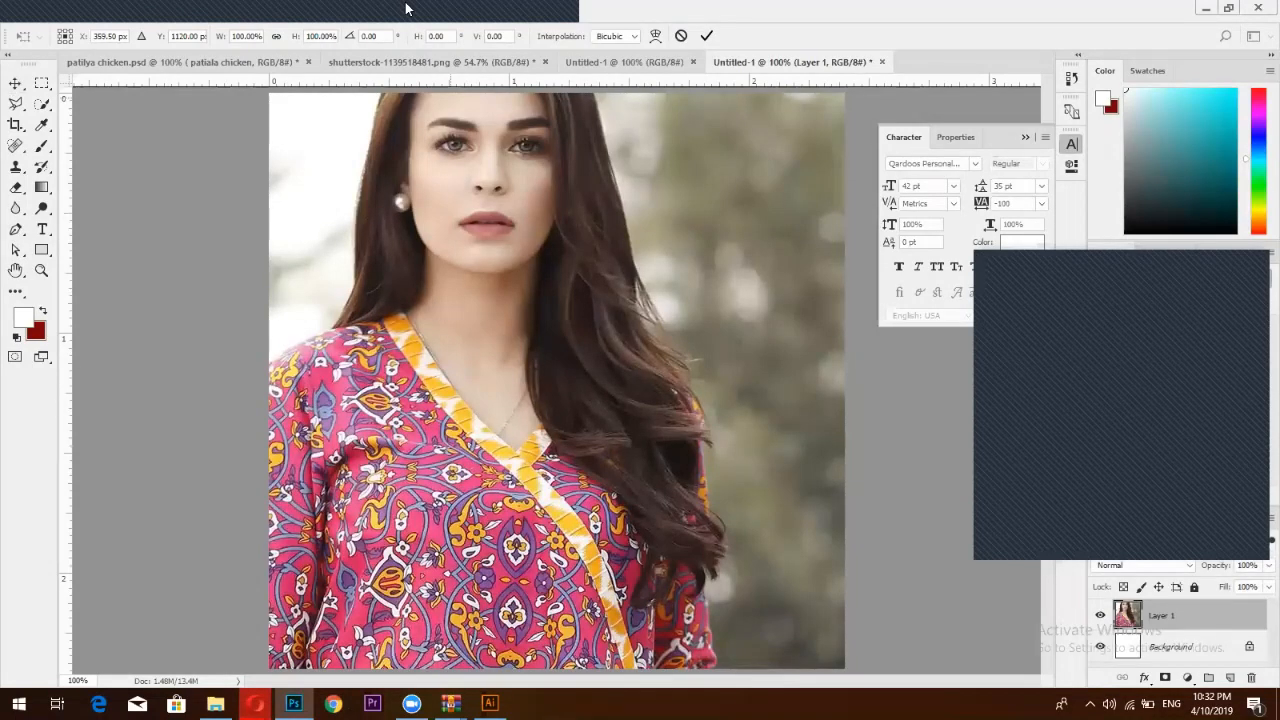
pyautogui.click(276, 36)
pyautogui.moveTo(224, 39); pyautogui.dragTo(187, 37)
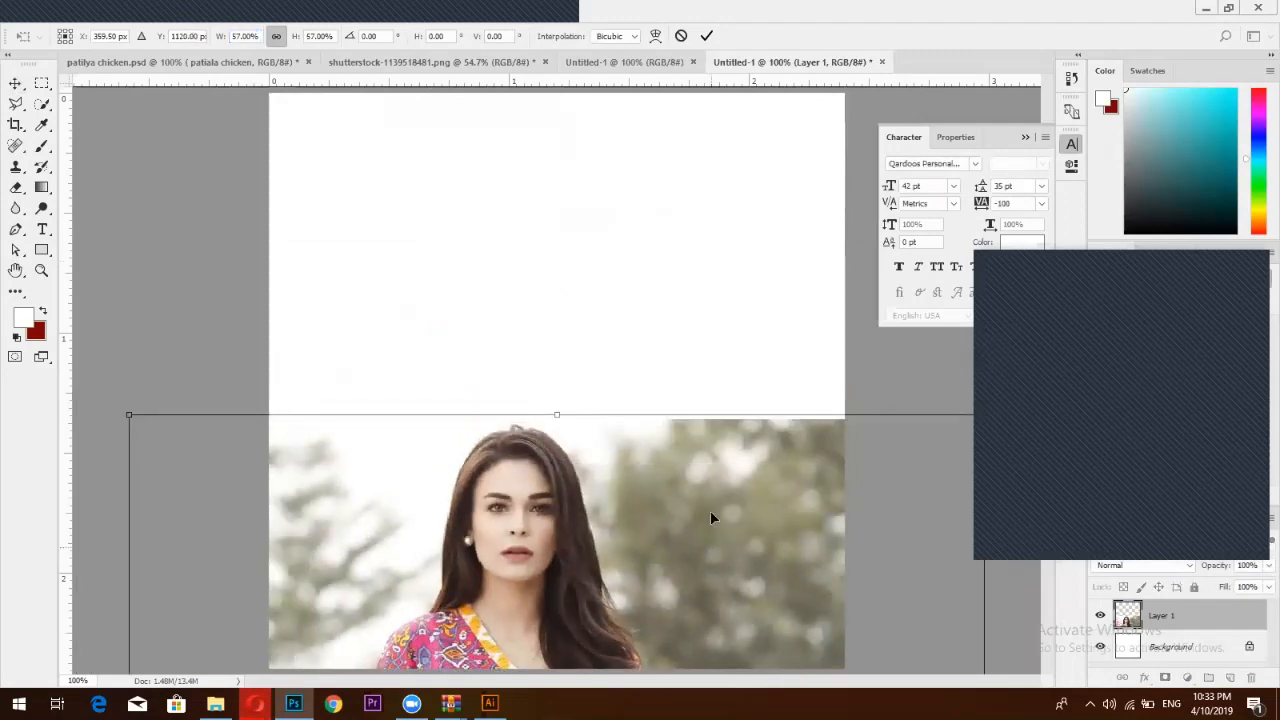
pyautogui.moveTo(711, 517); pyautogui.dragTo(747, 225)
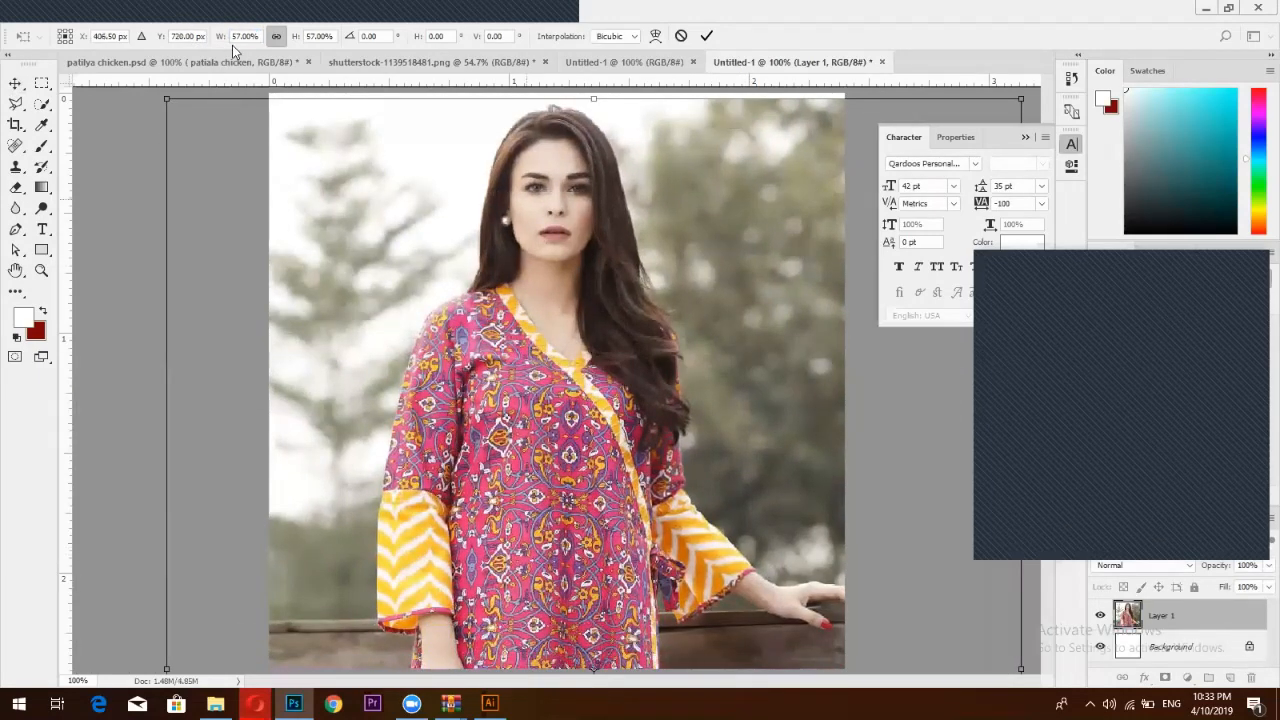
pyautogui.moveTo(219, 37); pyautogui.dragTo(208, 37)
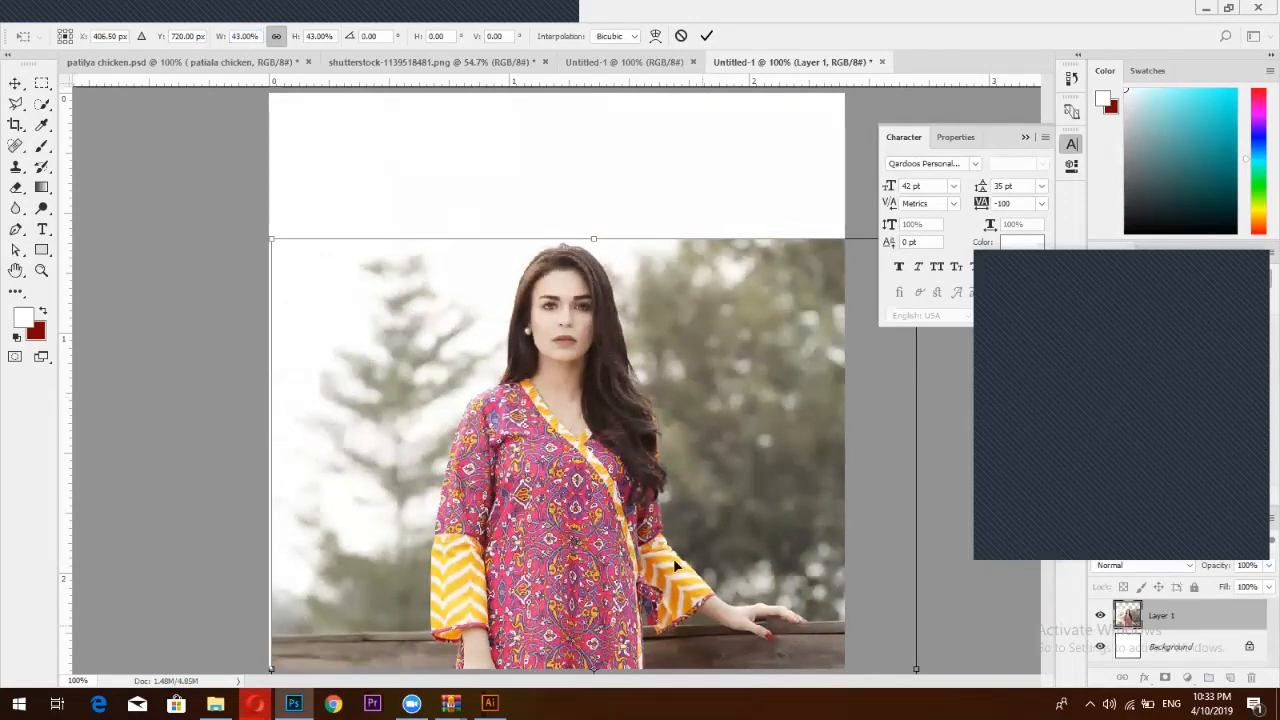
pyautogui.moveTo(657, 357)
pyautogui.mouseDown()
pyautogui.moveTo(670, 410)
pyautogui.moveTo(680, 358)
pyautogui.mouseUp()
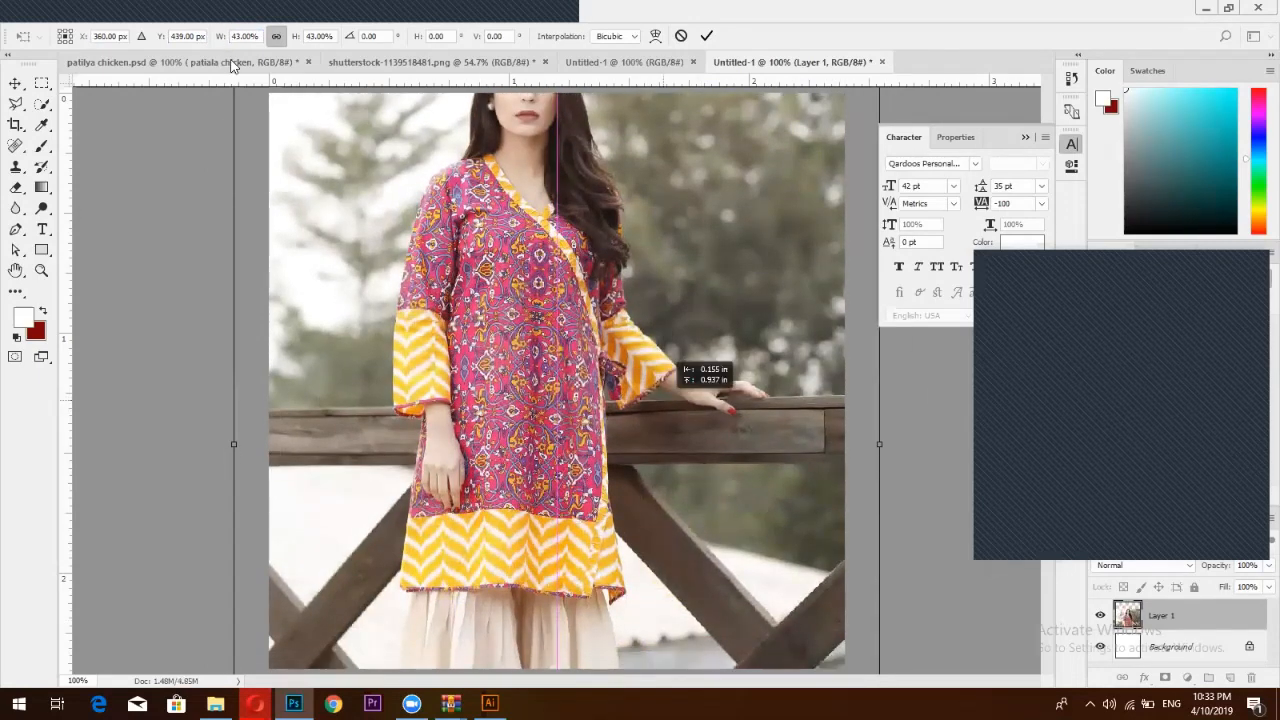
pyautogui.moveTo(226, 42); pyautogui.dragTo(213, 40)
pyautogui.moveTo(701, 504); pyautogui.dragTo(707, 441)
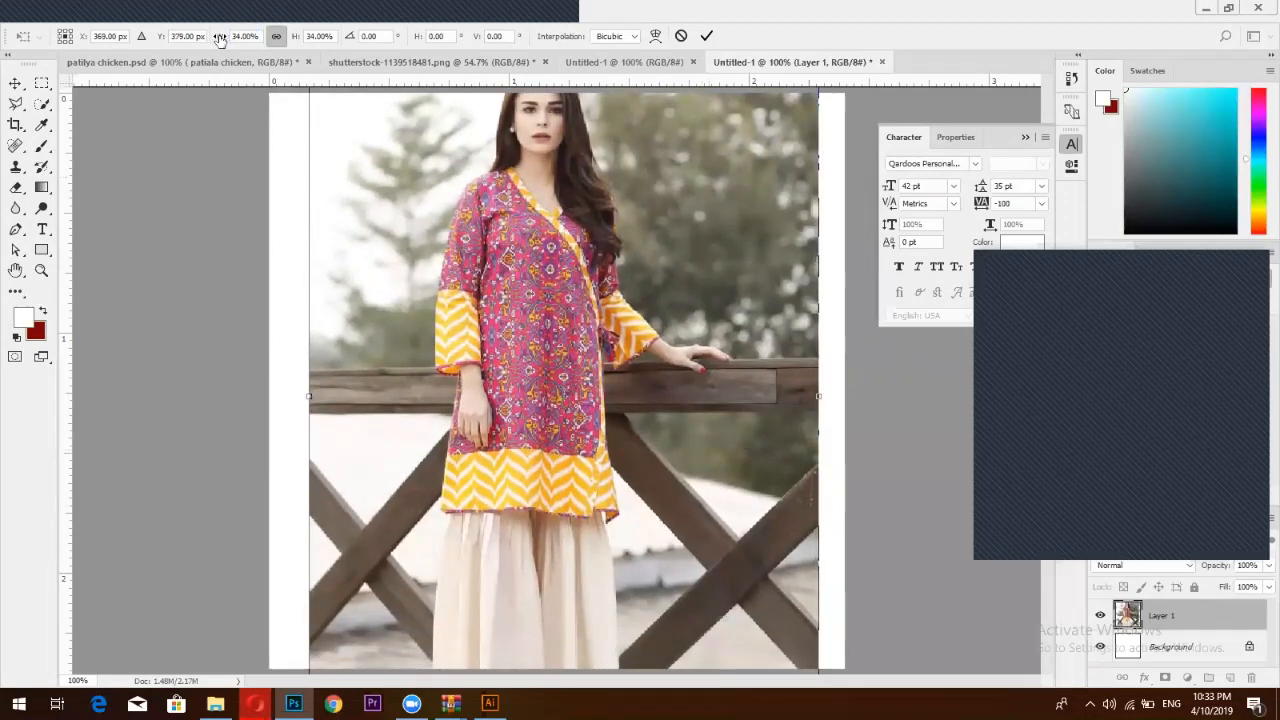
# Fine-tune the scale to 29%, apply it, and align the photo with the canvas top
pyautogui.moveTo(220, 37); pyautogui.dragTo(214, 38)
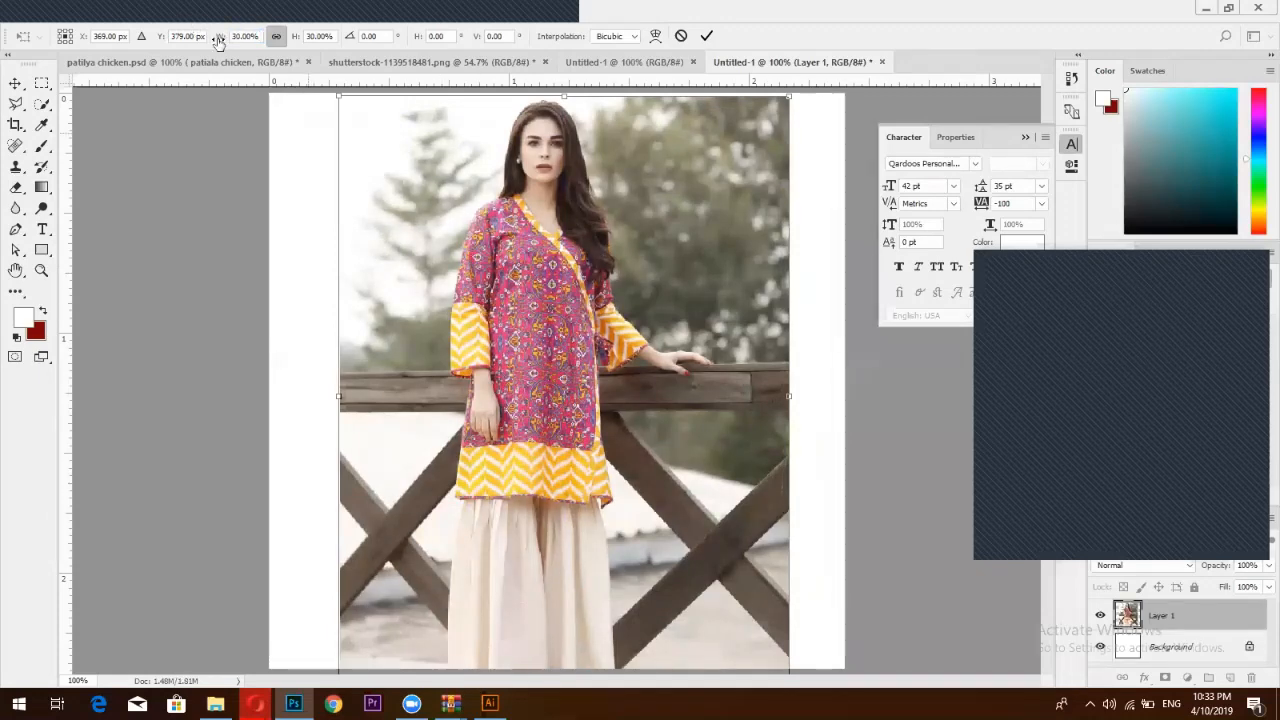
pyautogui.moveTo(220, 40); pyautogui.dragTo(222, 40)
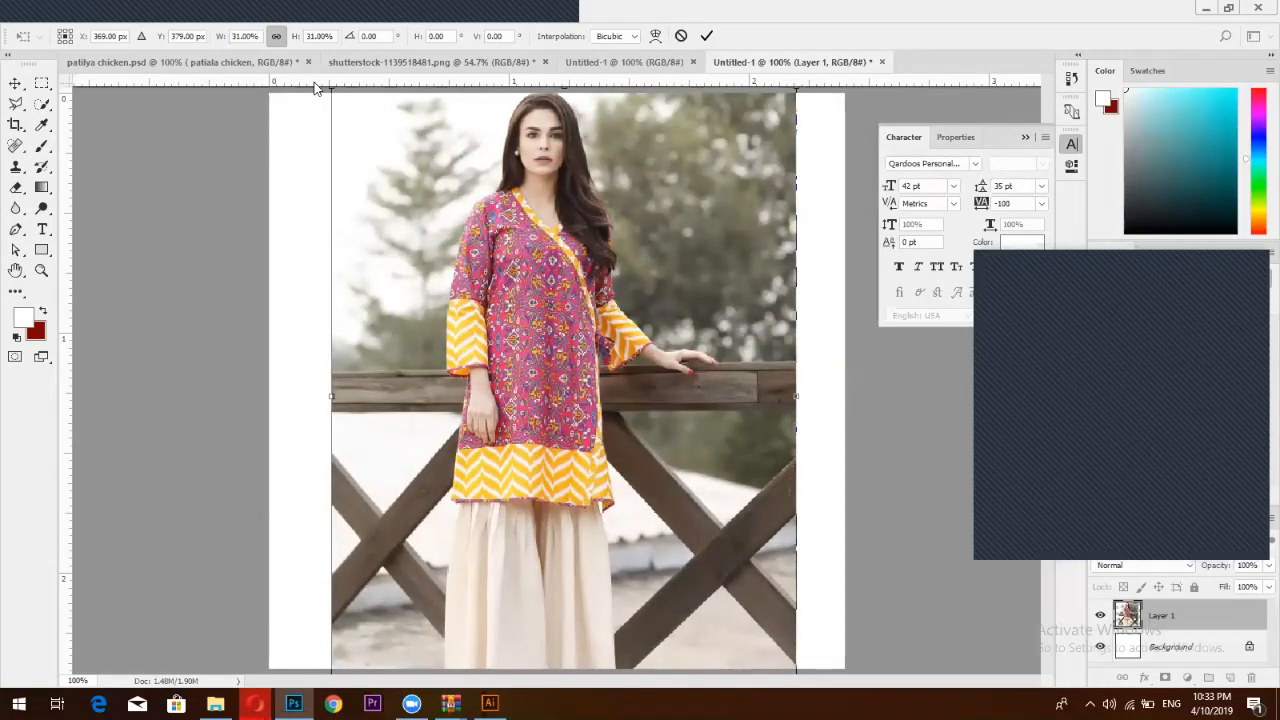
pyautogui.scroll(-1, 314, 82)
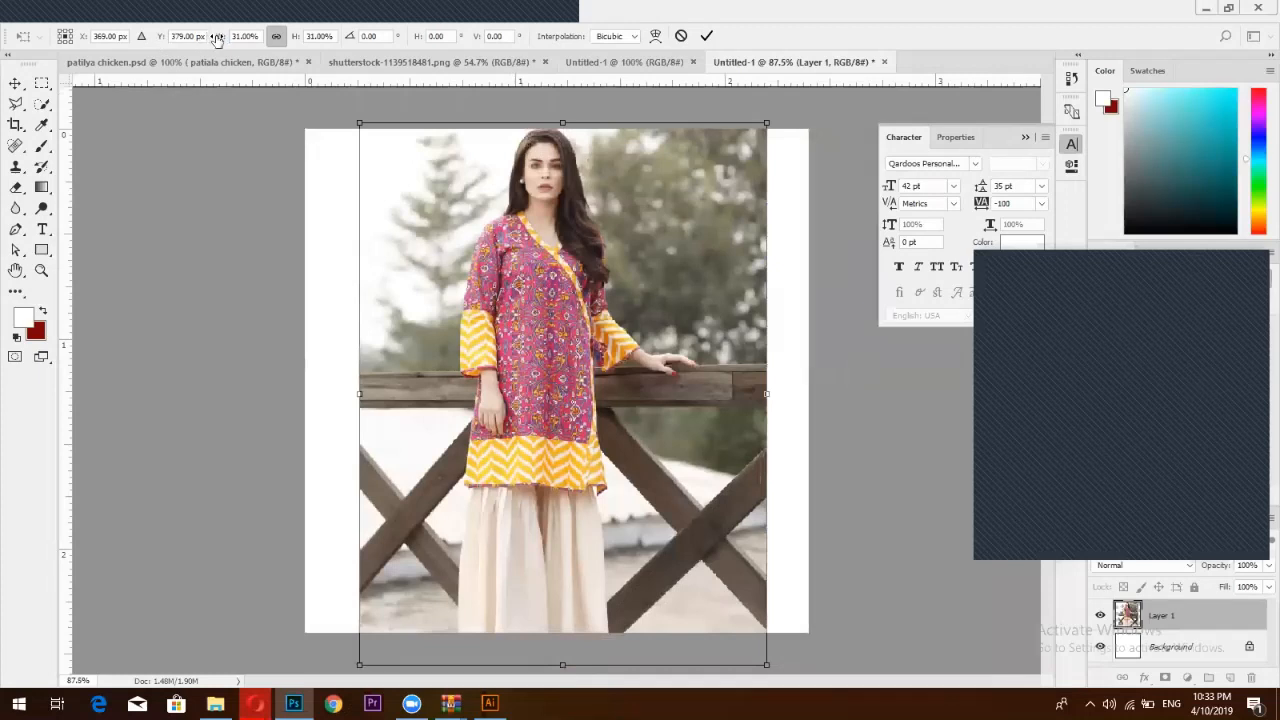
pyautogui.moveTo(215, 37); pyautogui.dragTo(203, 37)
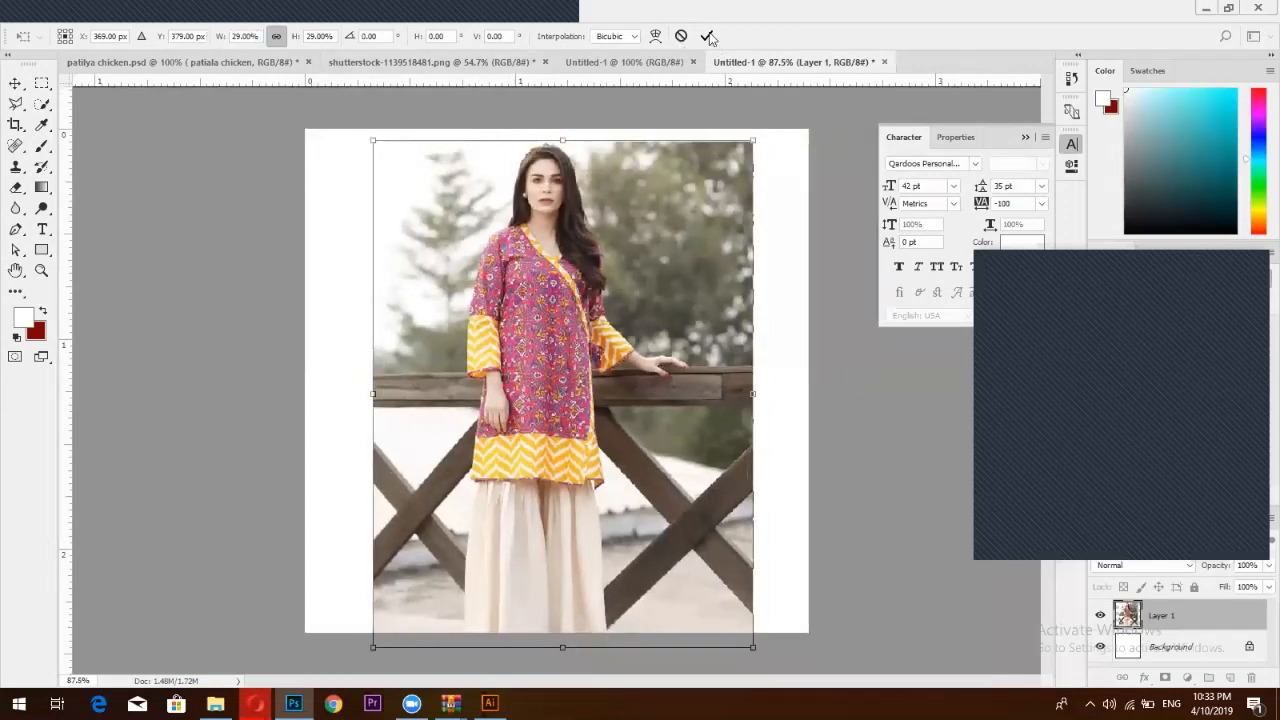
pyautogui.press('Return')
pyautogui.moveTo(675, 325); pyautogui.dragTo(677, 340)
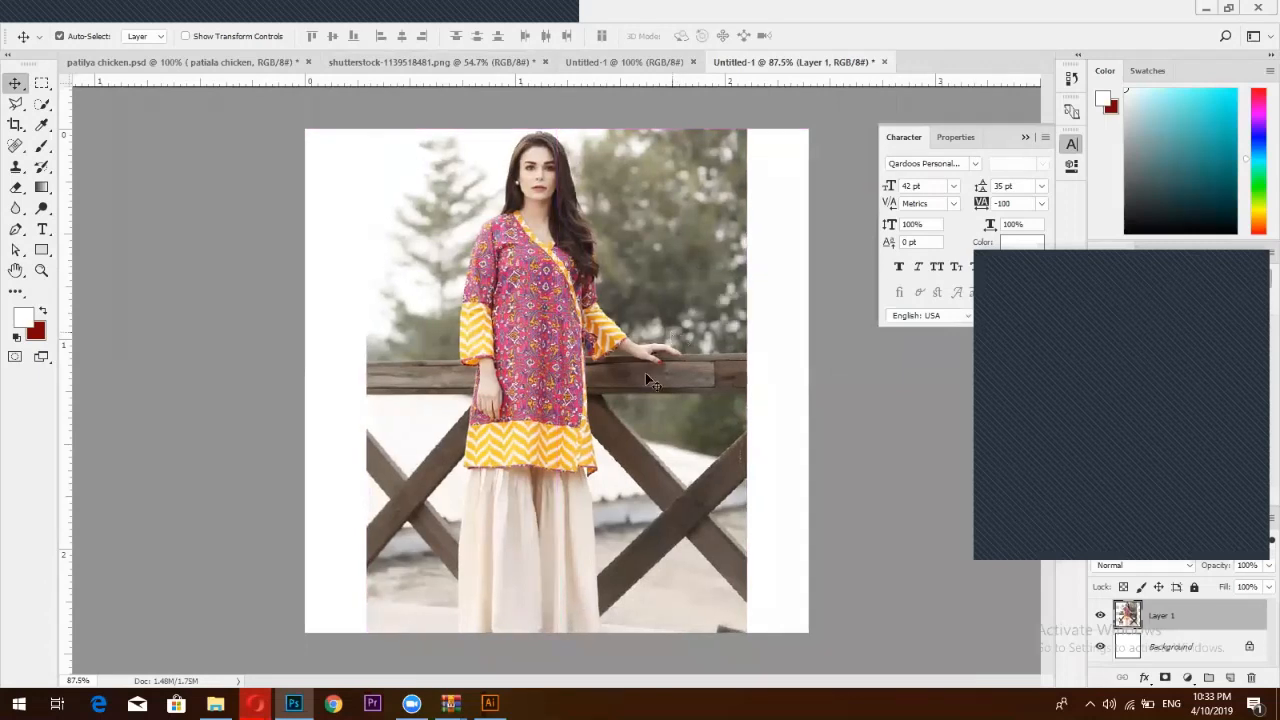
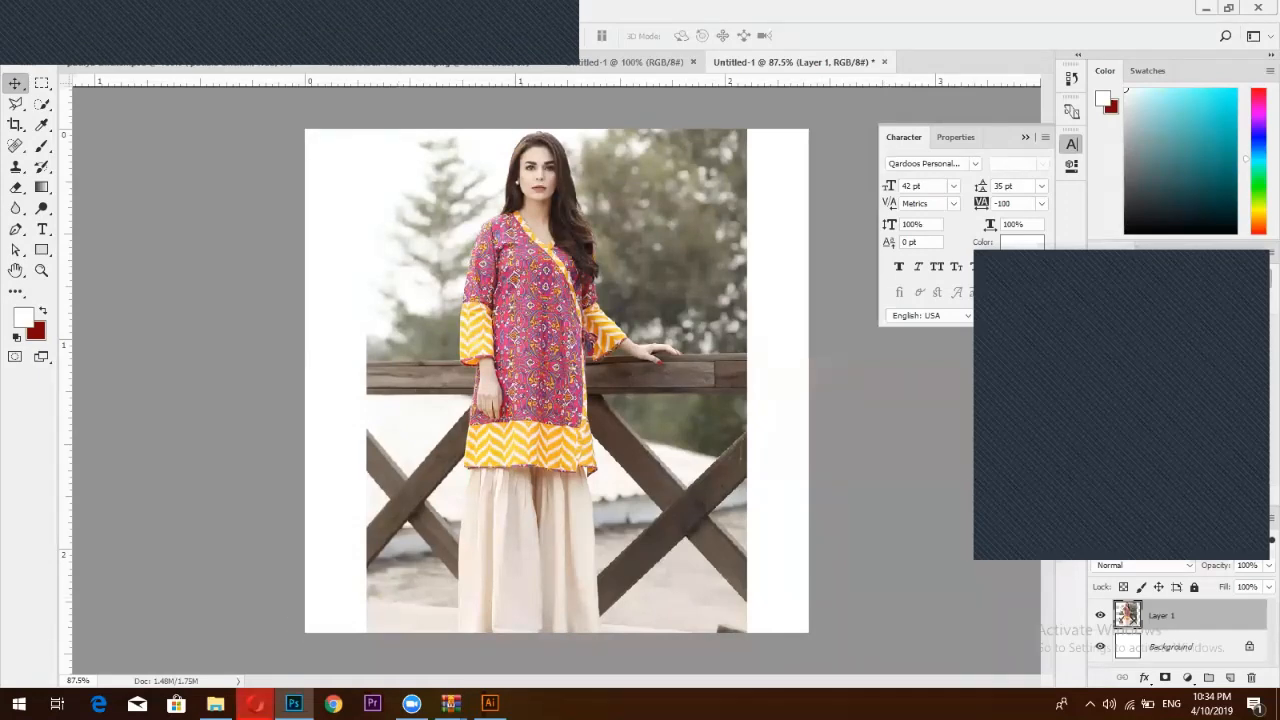
# Bring up the Persian-Divine.jpg source photo of the model in the Opera browser
pyautogui.moveTo(255, 703)
pyautogui.click(322, 647)
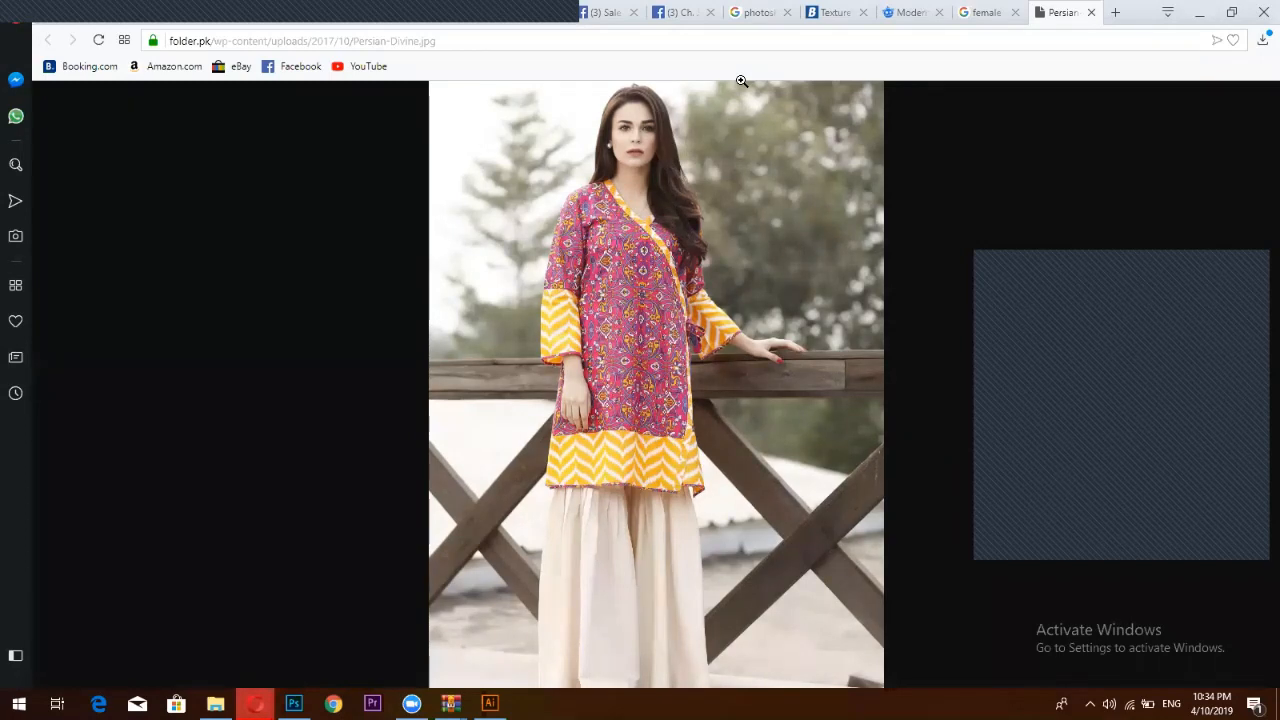
# Switch to the Facebook sale page and scroll down through its Photos grid
pyautogui.click(617, 8)
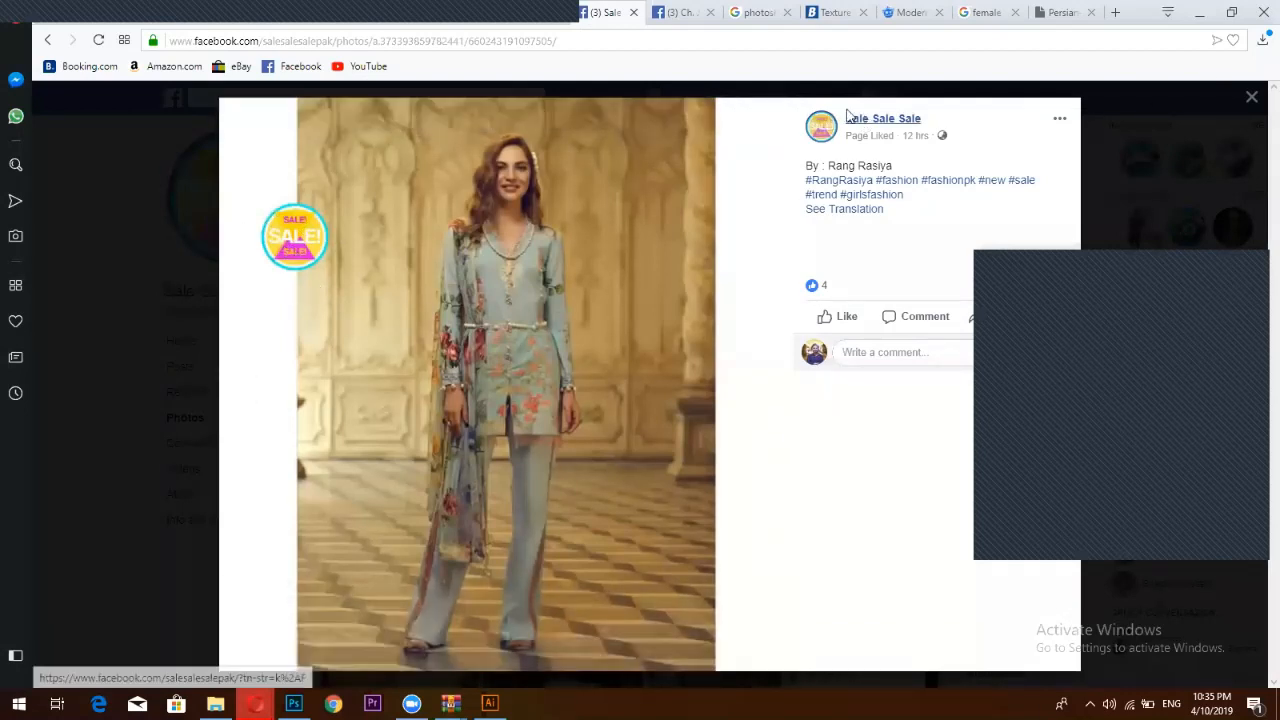
pyautogui.click(1251, 97)
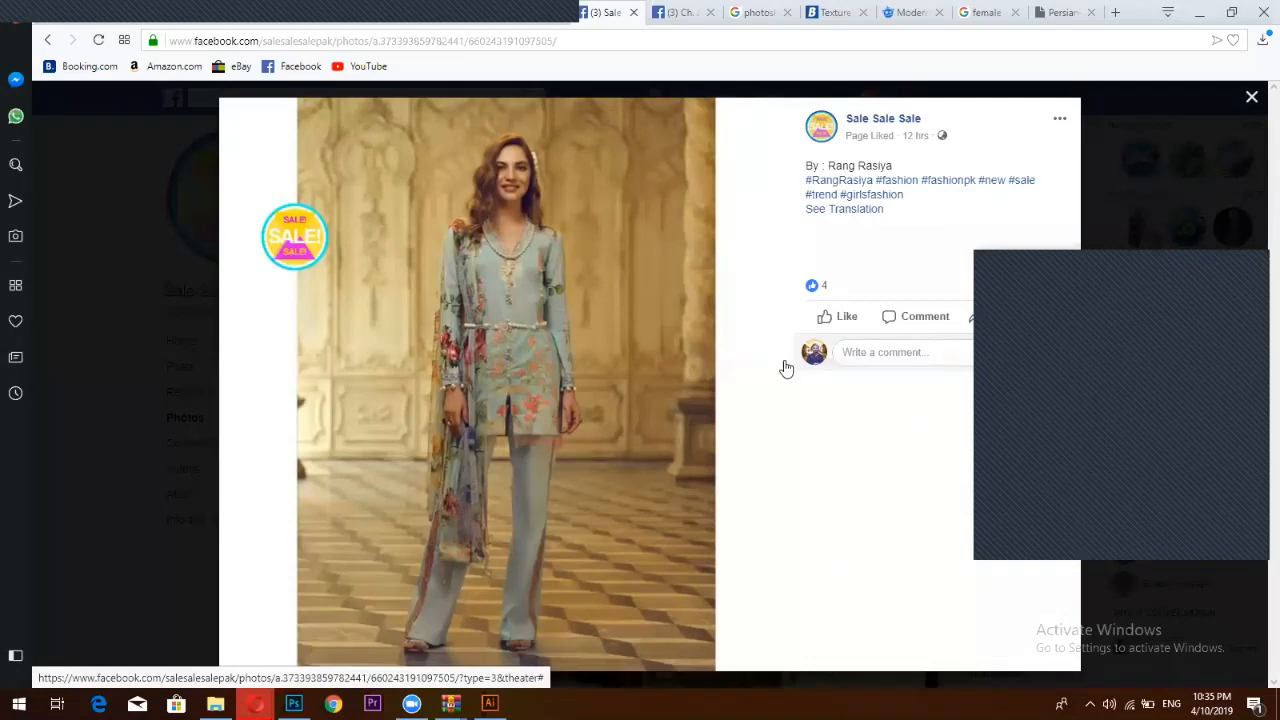
pyautogui.scroll(-2, 760, 390)
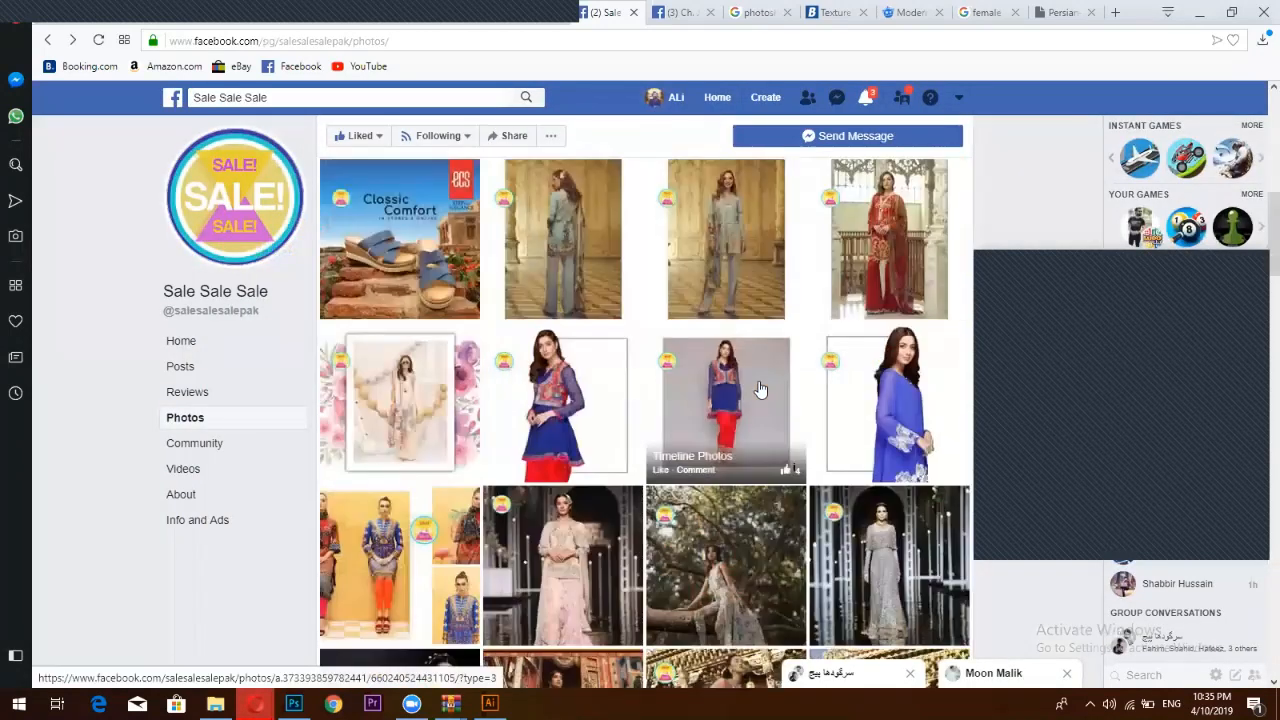
pyautogui.scroll(-2, 760, 390)
pyautogui.scroll(-2, 760, 387)
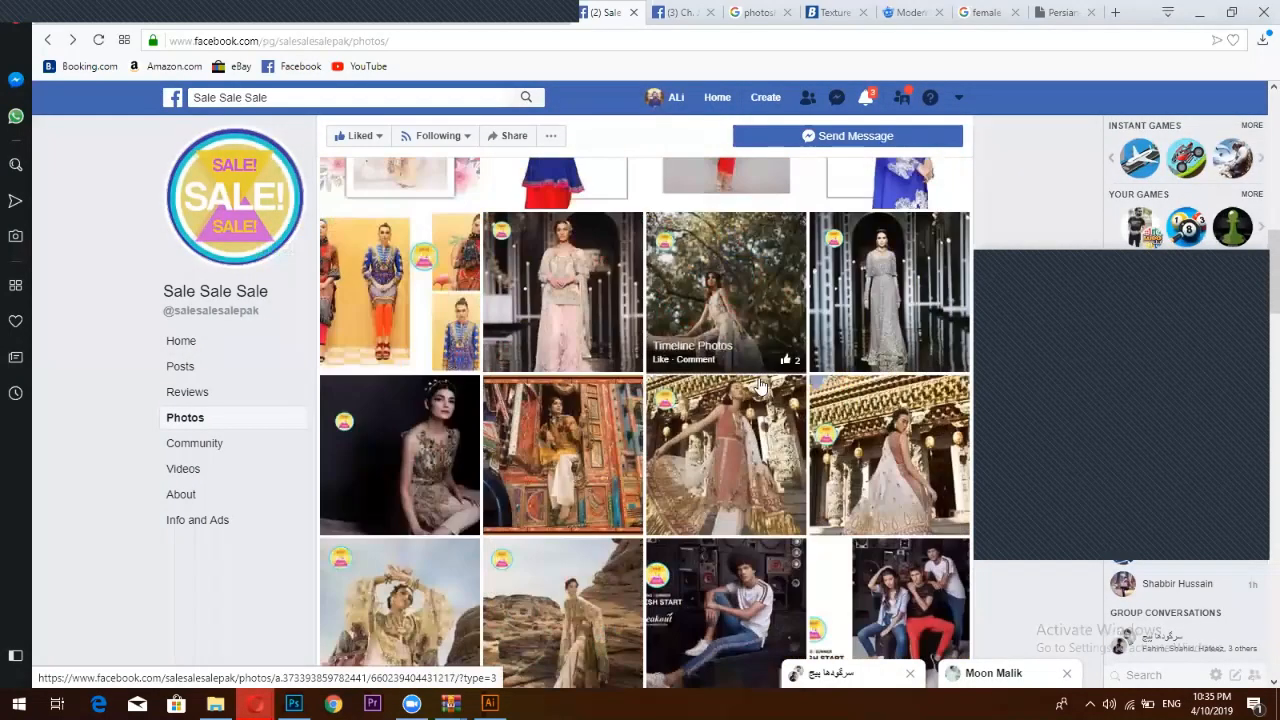
pyautogui.scroll(-4, 758, 386)
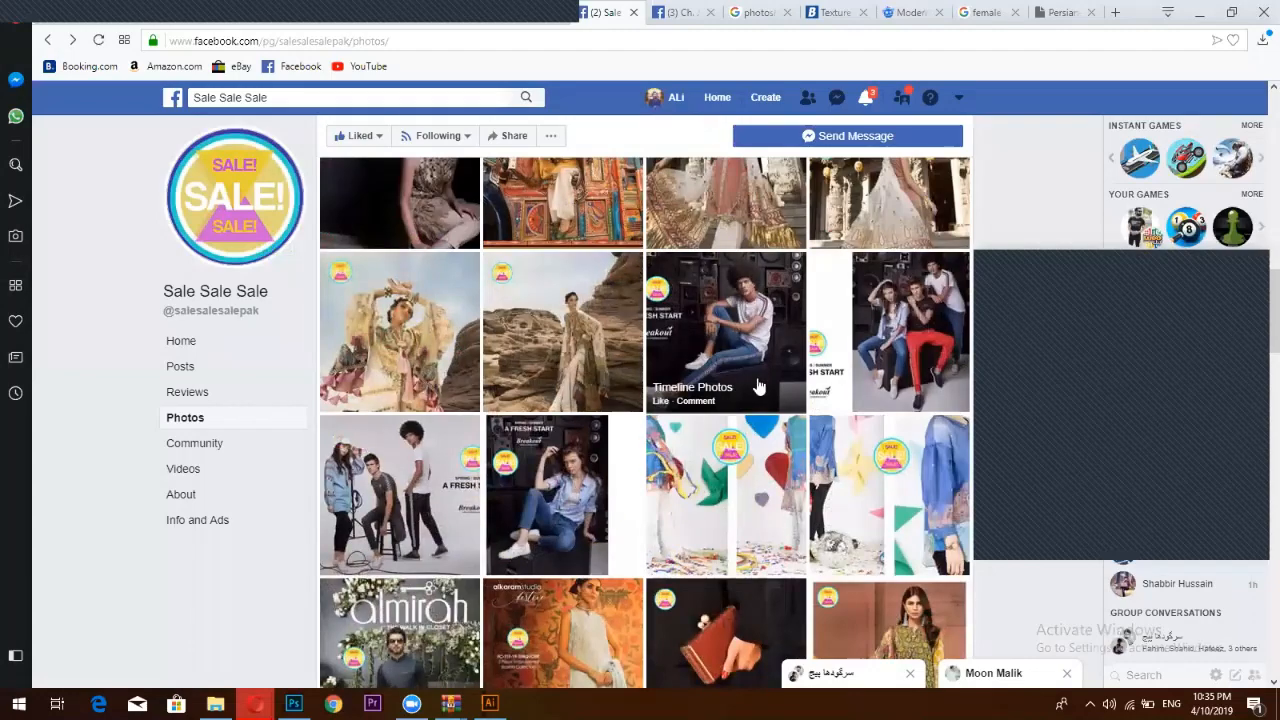
pyautogui.scroll(-10, 758, 386)
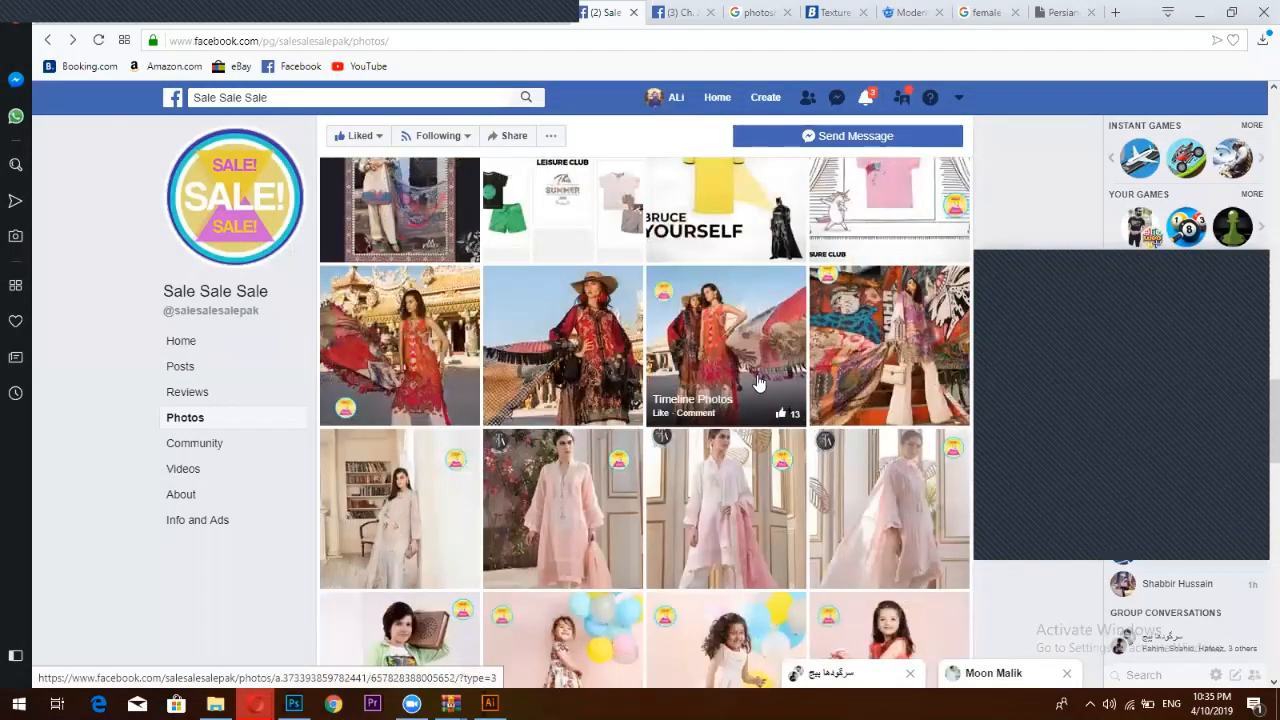
pyautogui.scroll(-8, 758, 384)
pyautogui.scroll(-4, 758, 382)
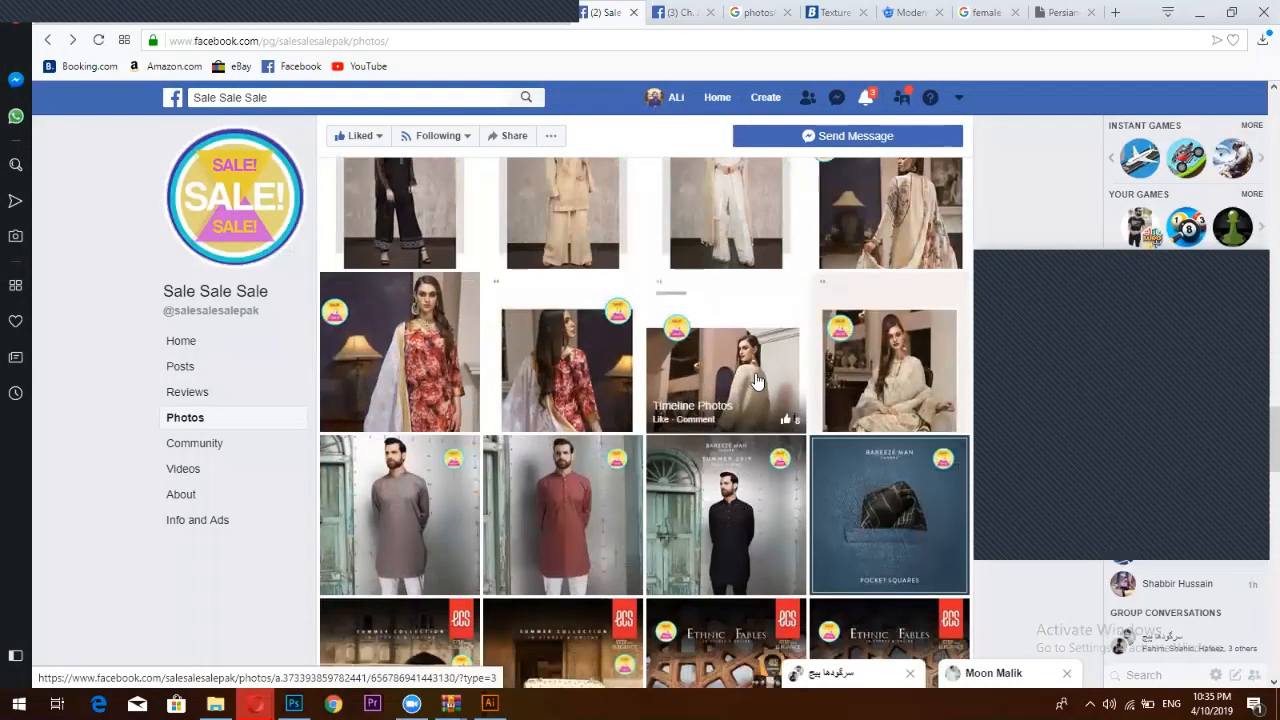
pyautogui.scroll(-4, 758, 380)
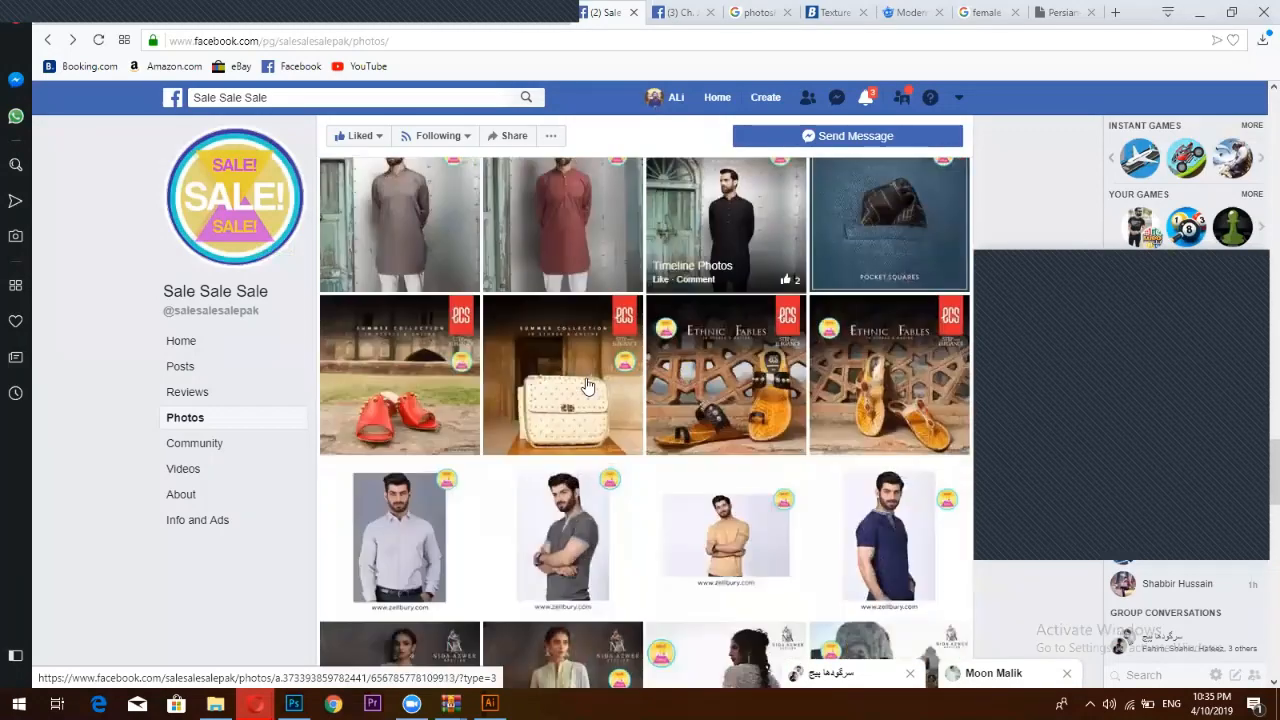
pyautogui.scroll(-2, 588, 386)
# View the men's t-shirt ad and the Breakout two-panel ad full size for reference
pyautogui.click(581, 386)
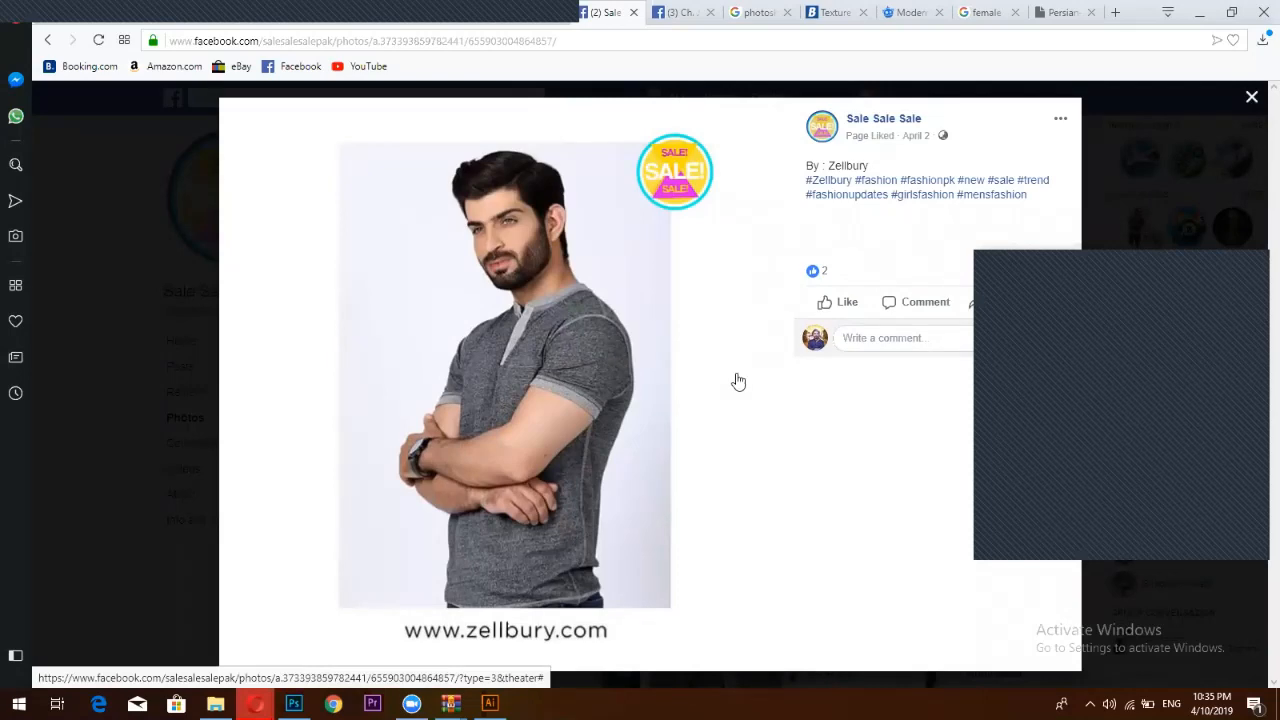
pyautogui.press('Escape')
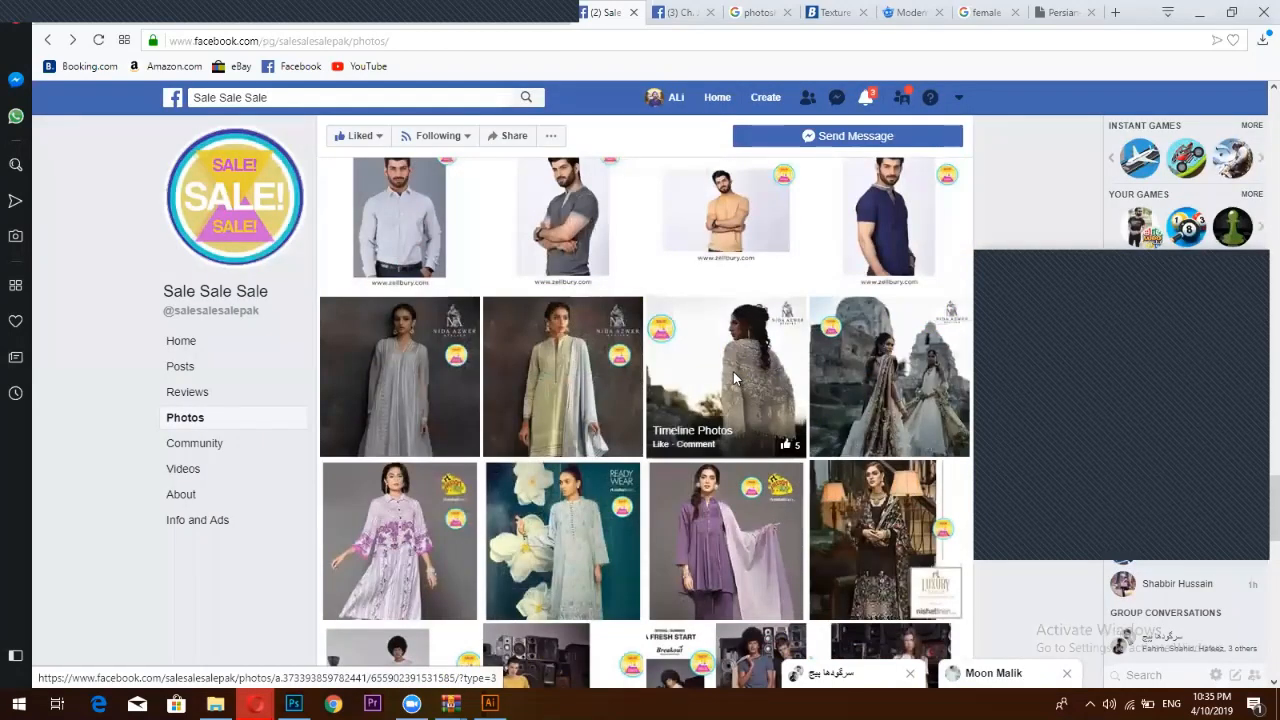
pyautogui.scroll(-4, 733, 373)
pyautogui.scroll(-1, 729, 371)
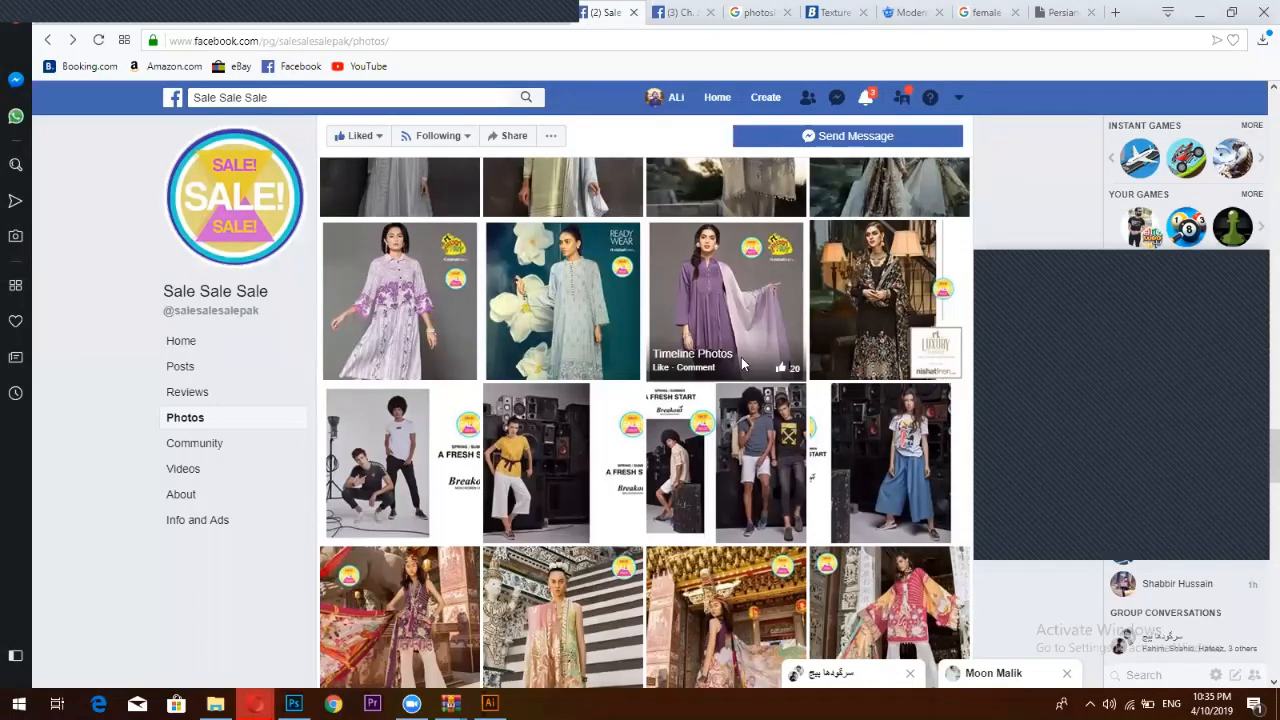
pyautogui.click(546, 445)
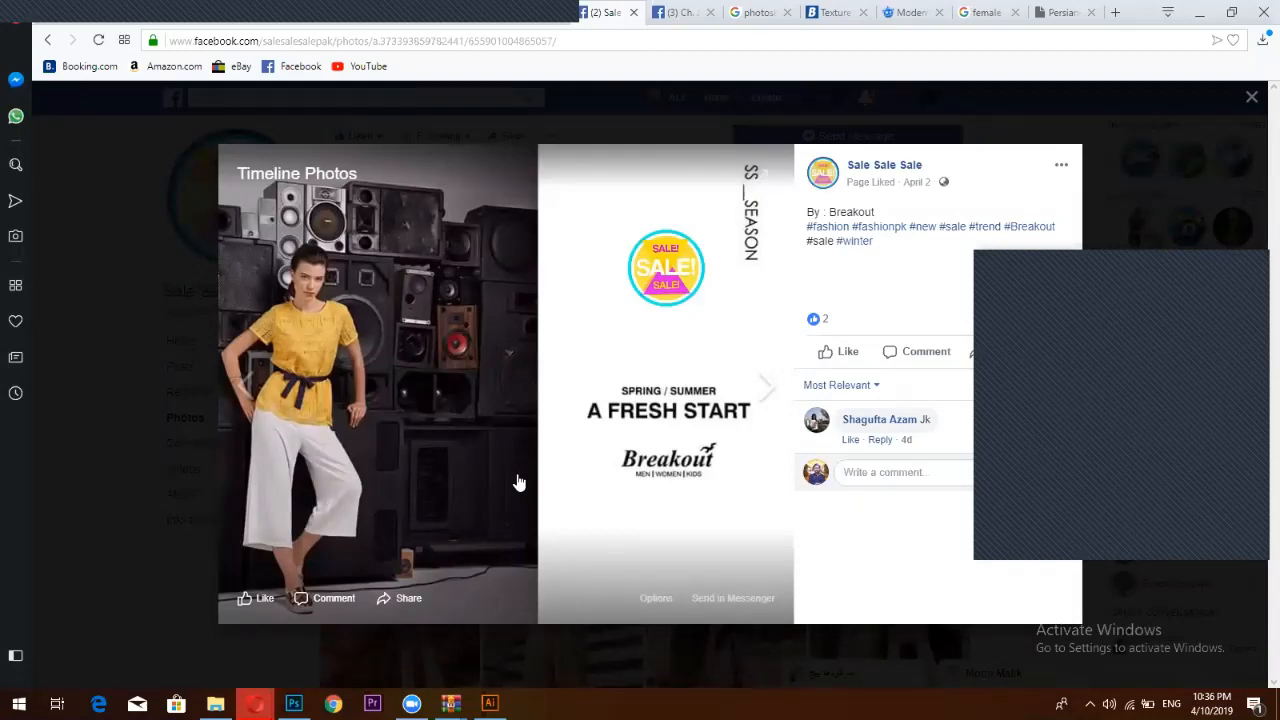
pyautogui.click(293, 703)
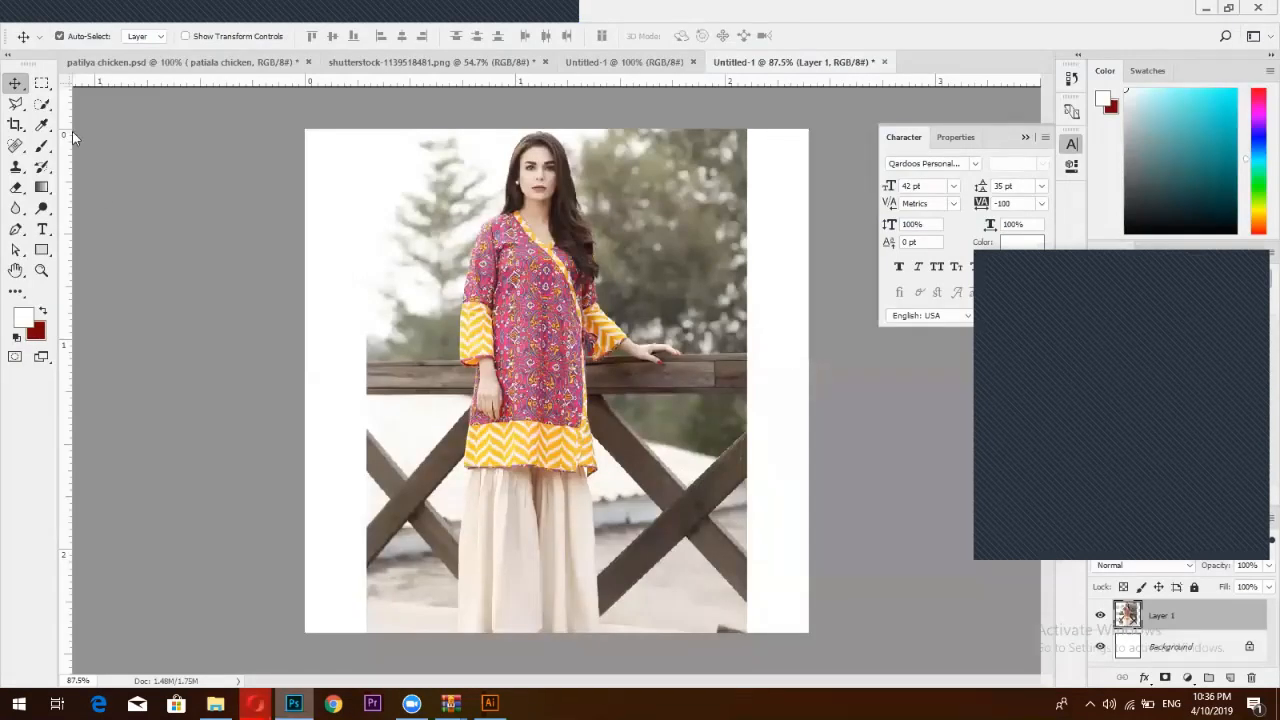
# Move the photo flush left, start a text layer on the right half, and reopen the Facebook ad
pyautogui.moveTo(537, 345); pyautogui.dragTo(437, 345)
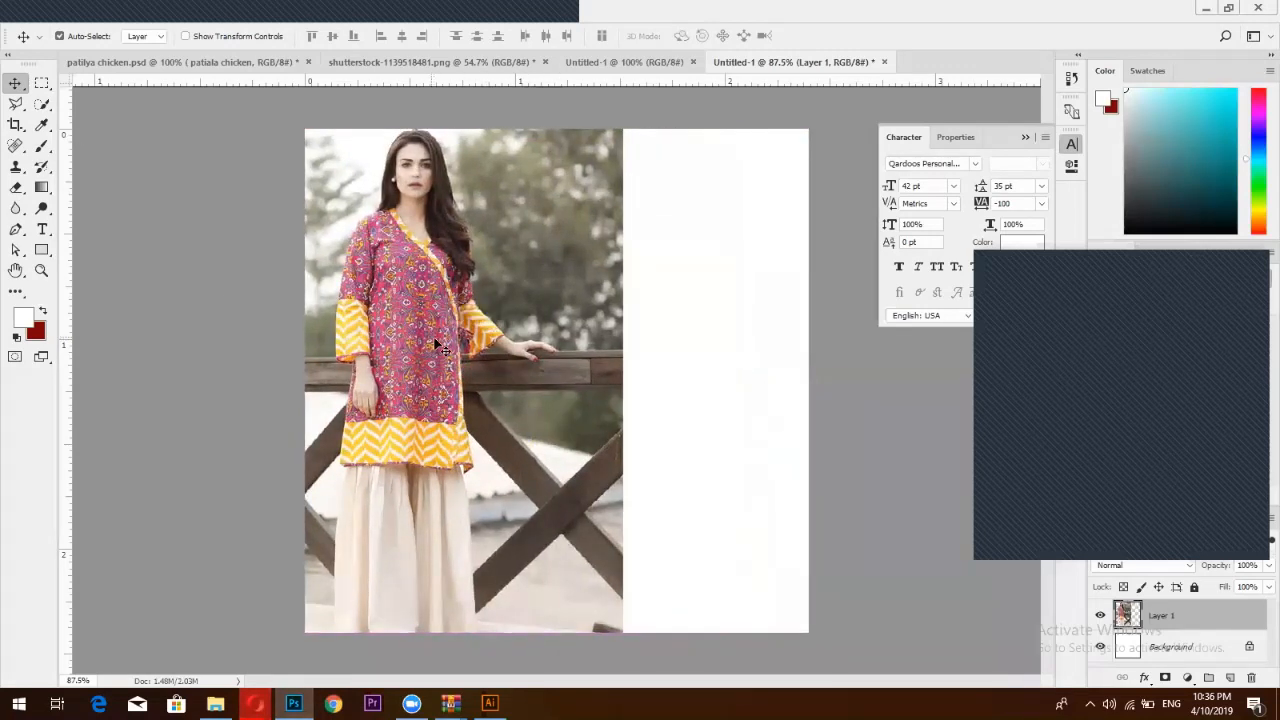
pyautogui.click(42, 229)
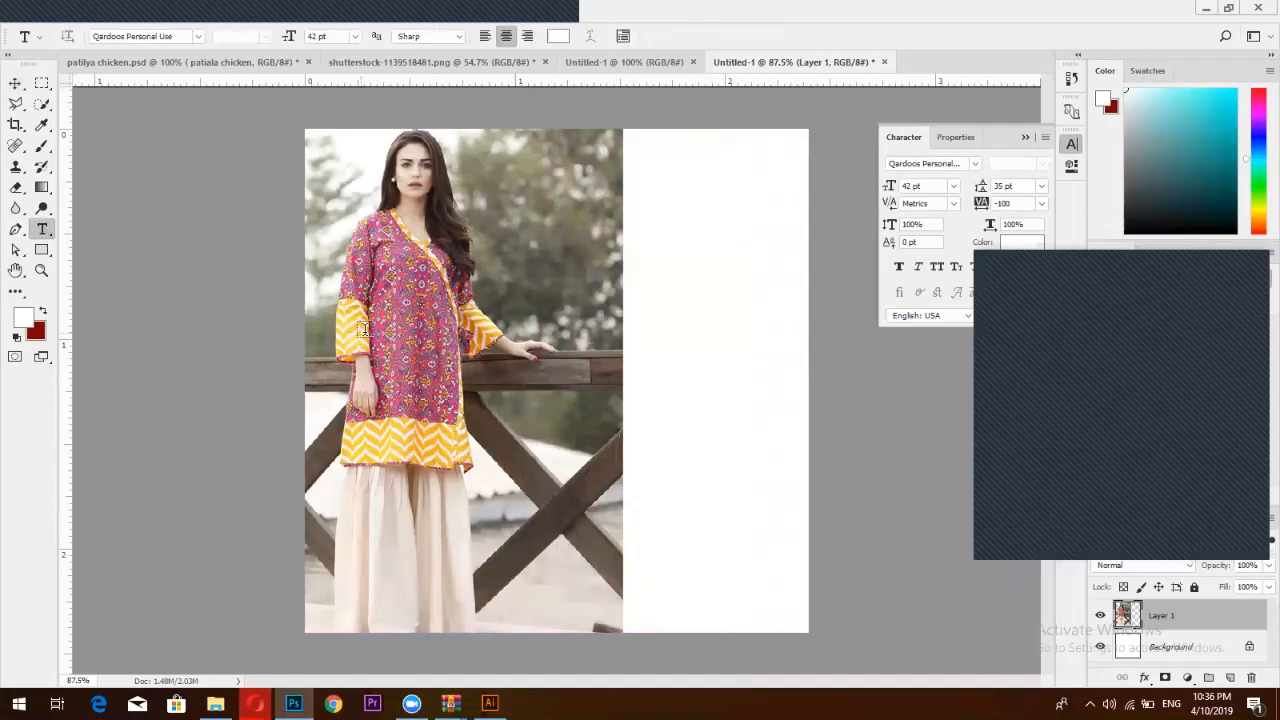
pyautogui.click(700, 338)
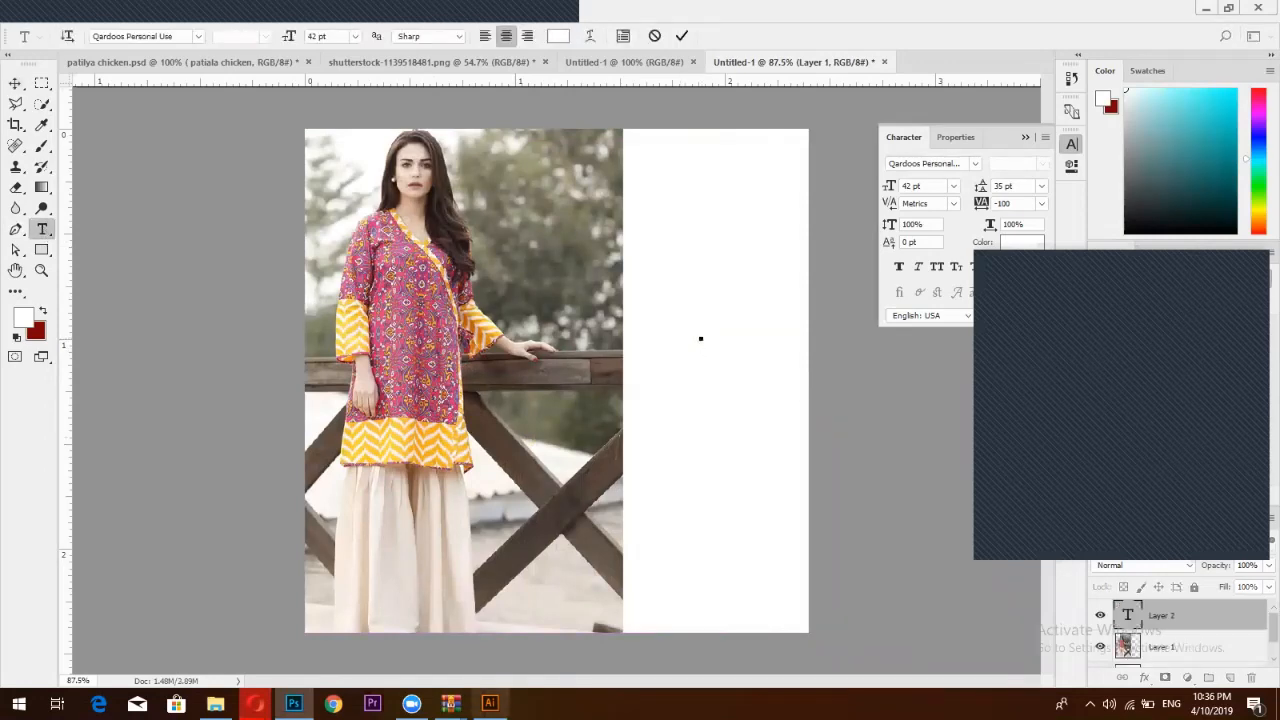
pyautogui.moveTo(254, 704)
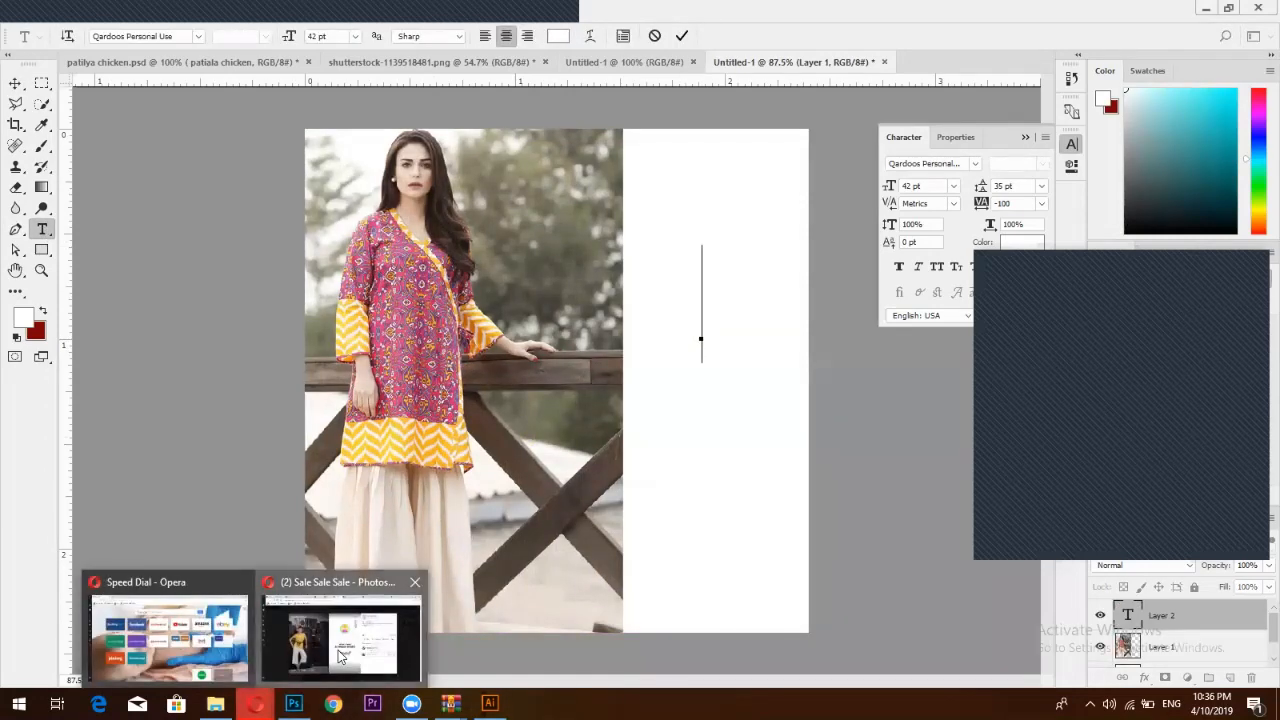
pyautogui.click(340, 655)
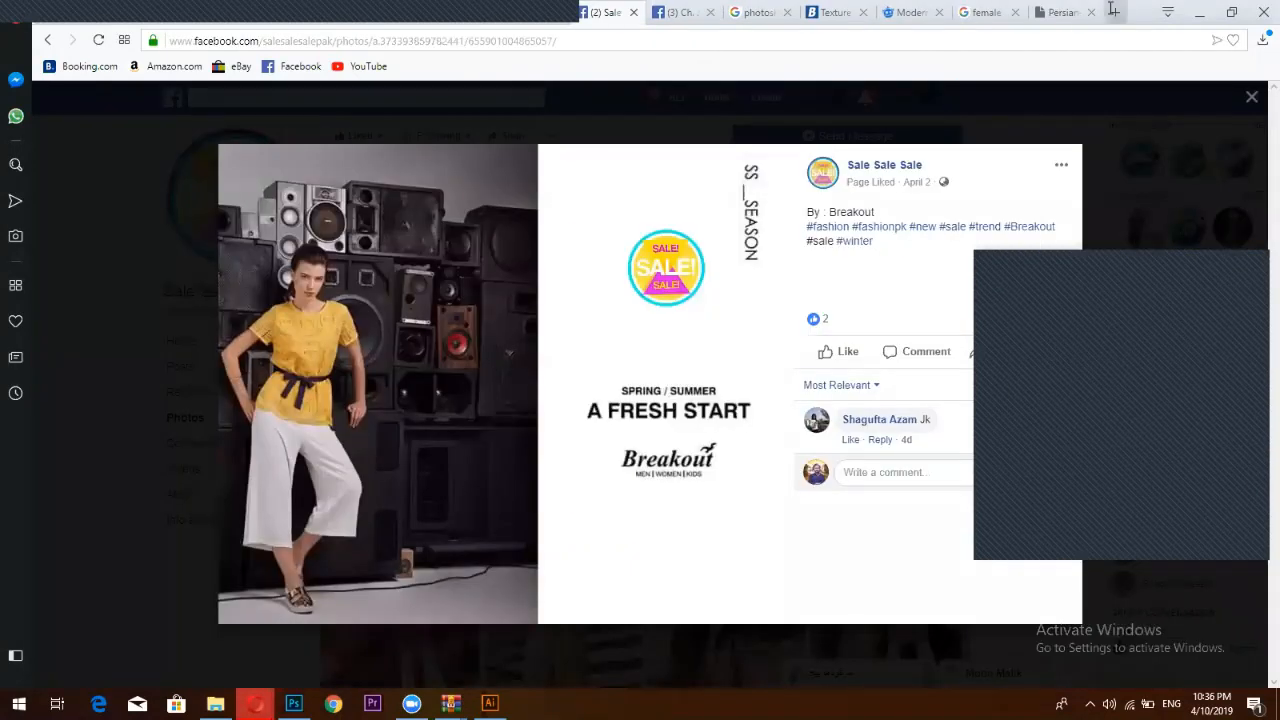
# Search Google for 'clothes tagline' in a new browser tab
pyautogui.click(1113, 9)
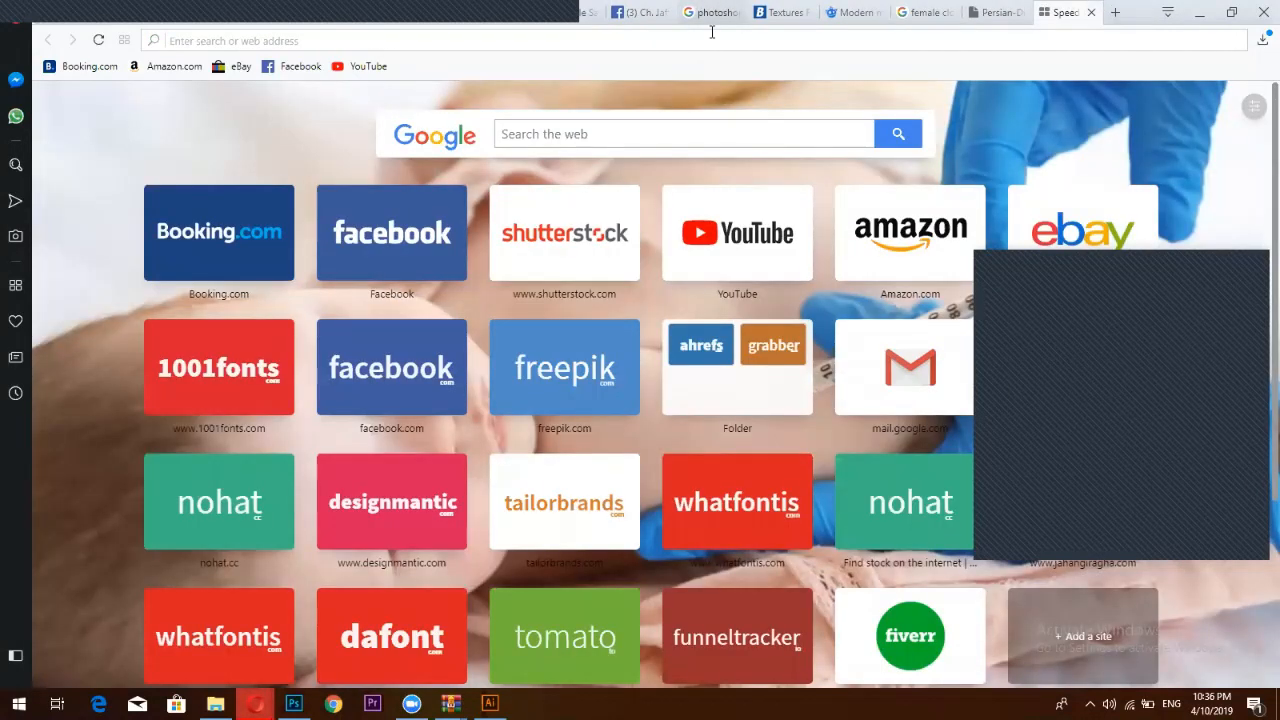
pyautogui.write('cl')
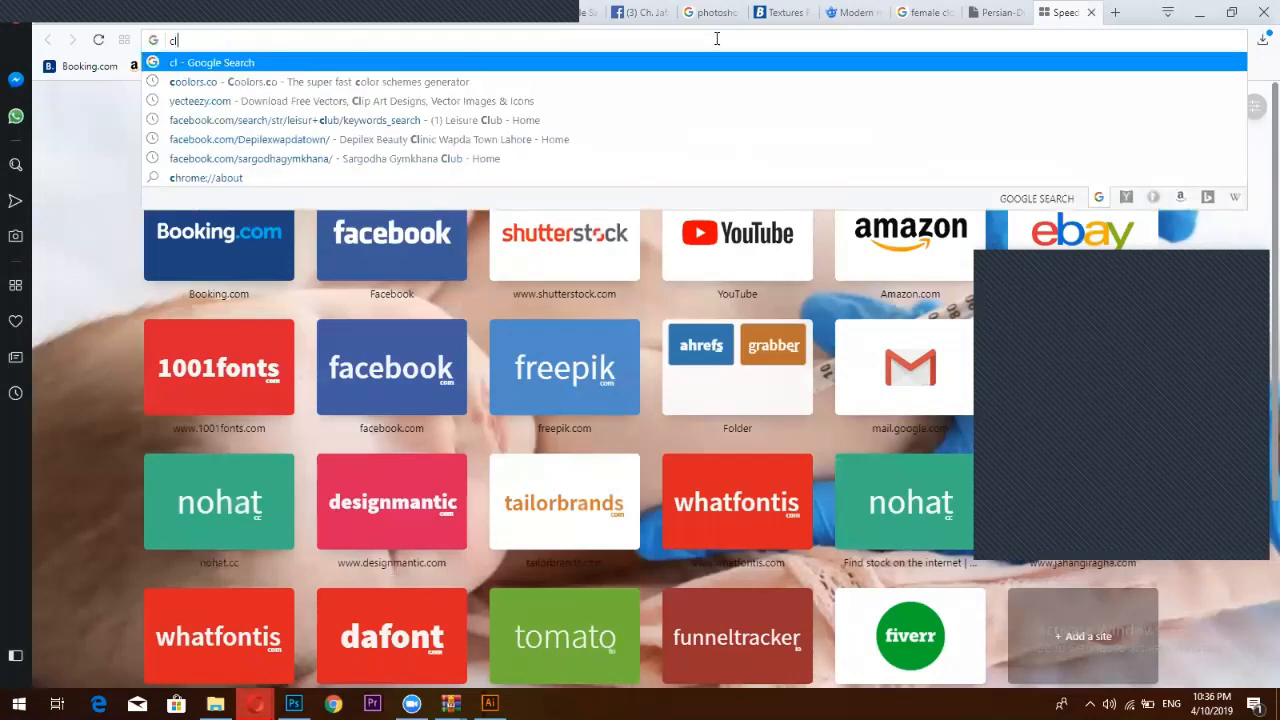
pyautogui.write('othin')
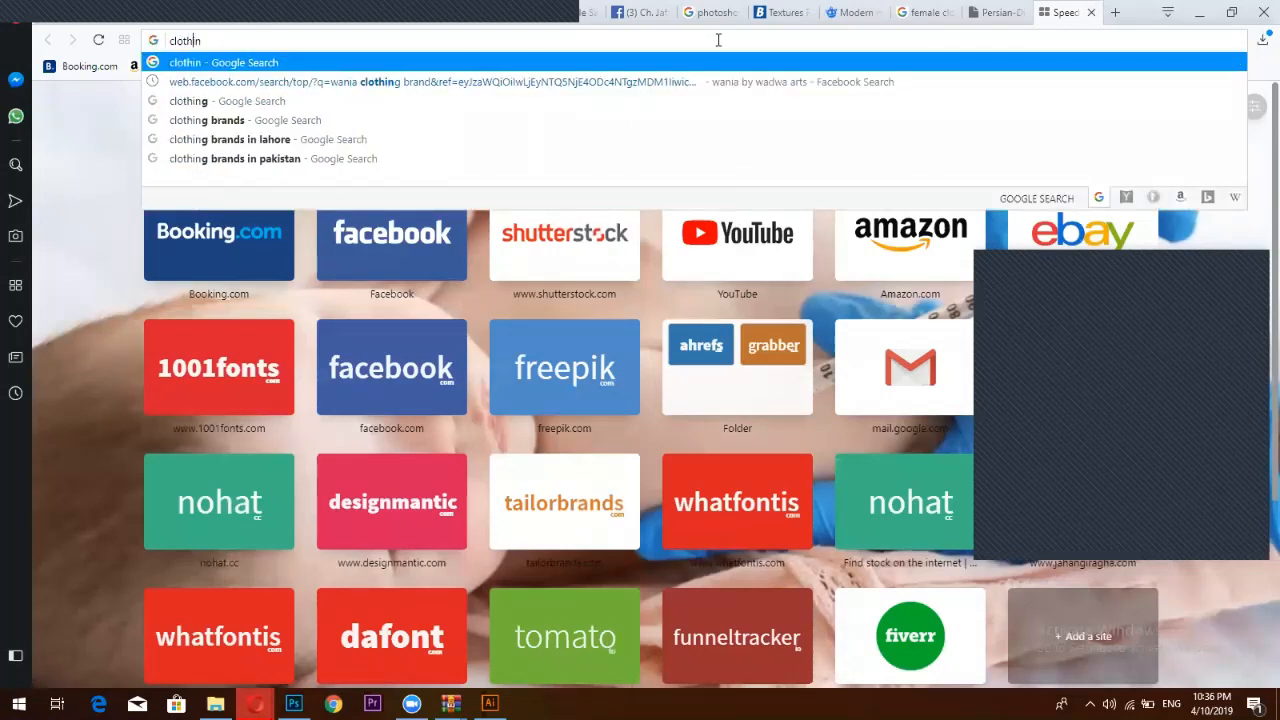
pyautogui.press('BackSpace')
pyautogui.press('BackSpace')
pyautogui.press('BackSpace')
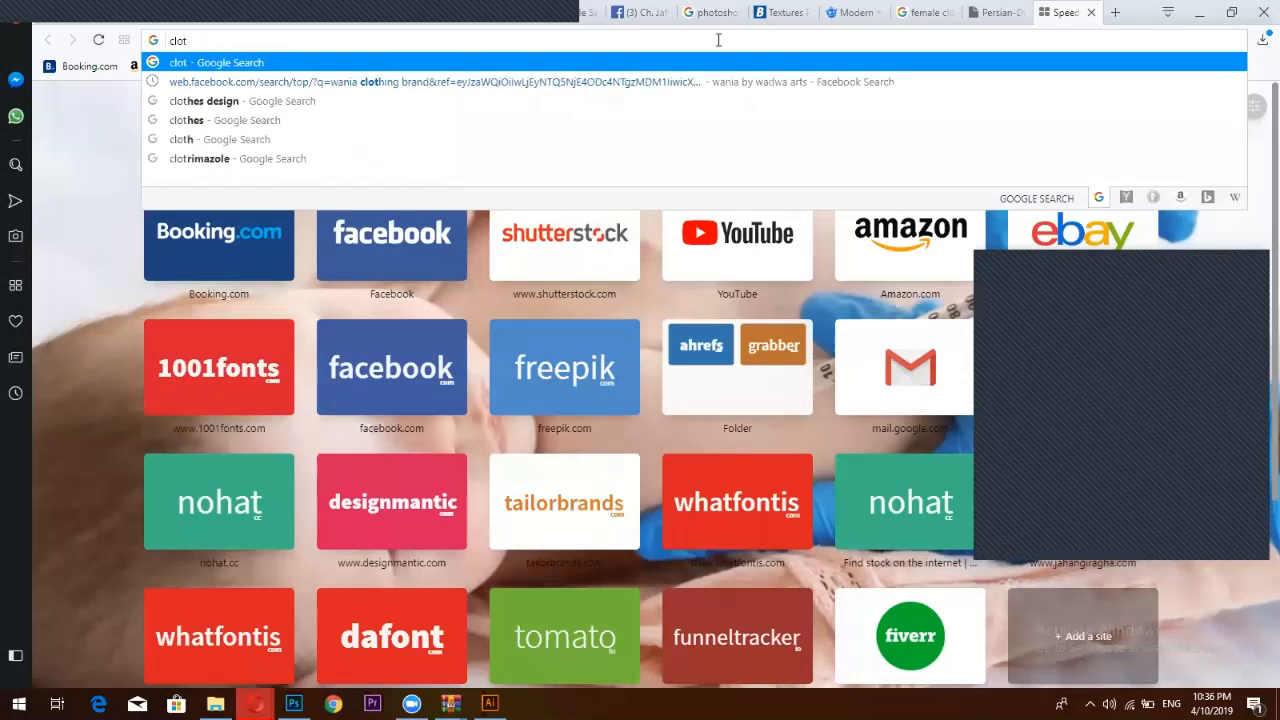
pyautogui.write('he')
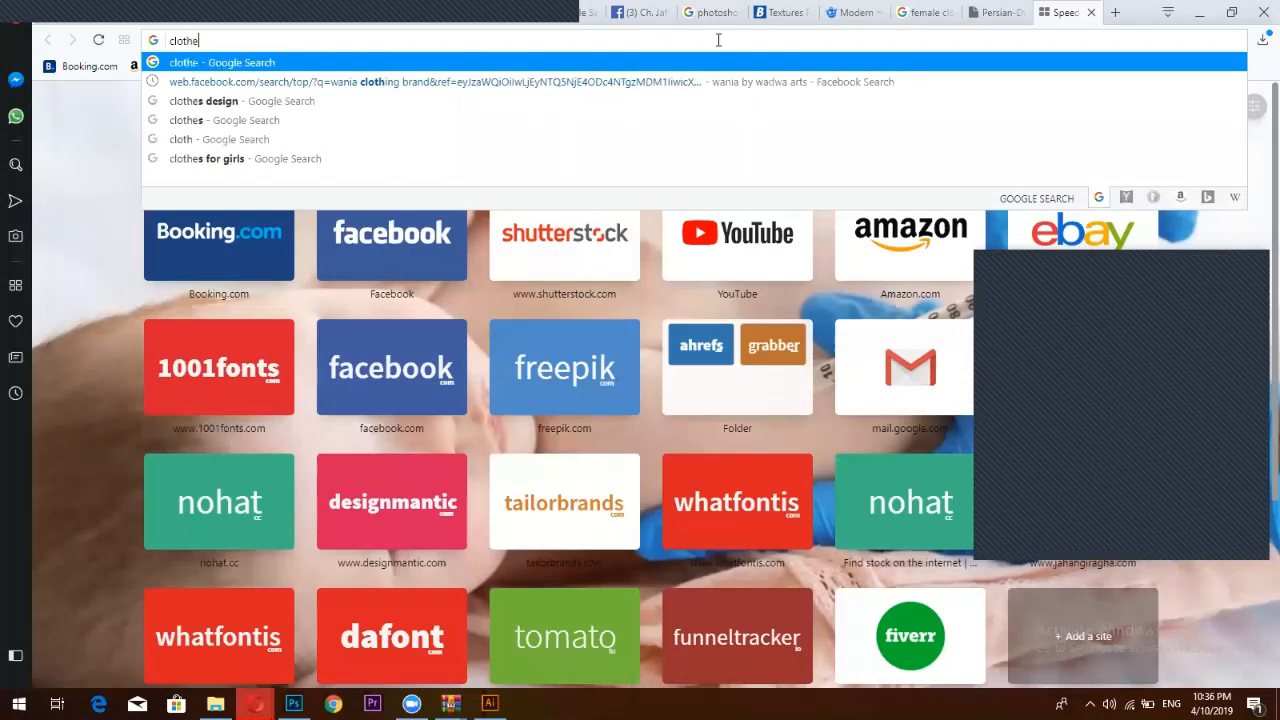
pyautogui.write('s tagline')
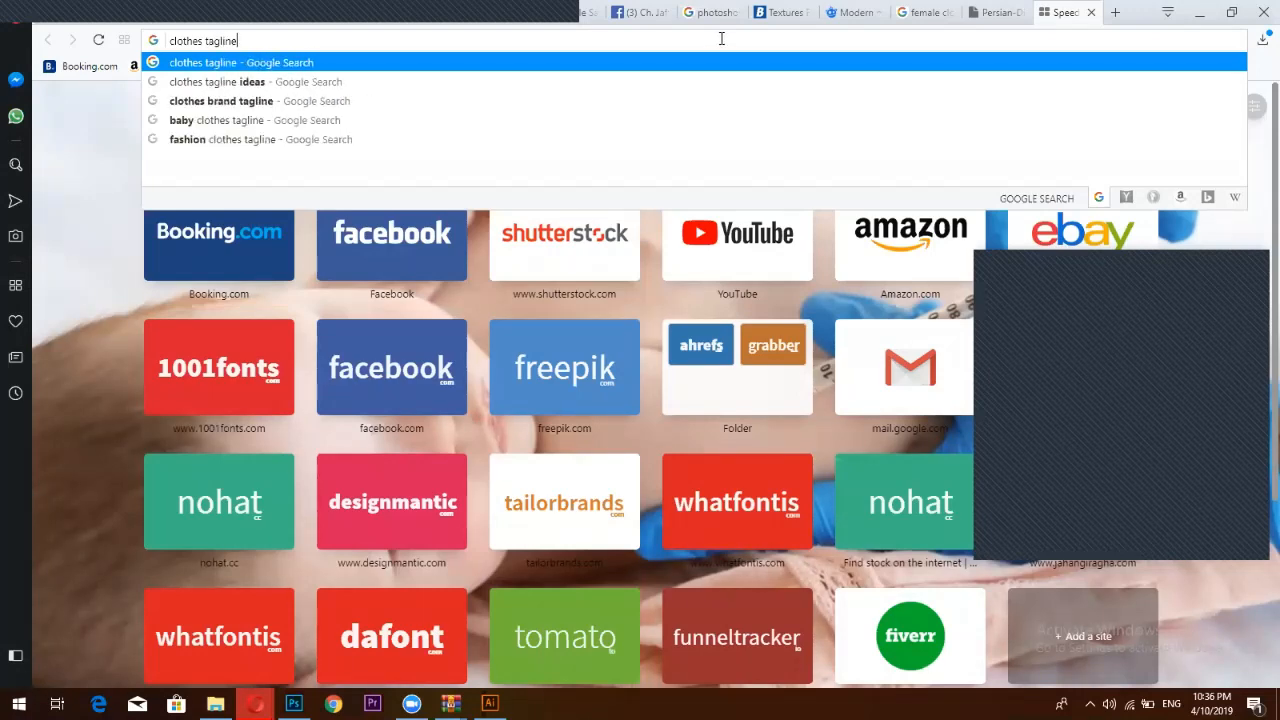
pyautogui.press('Return')
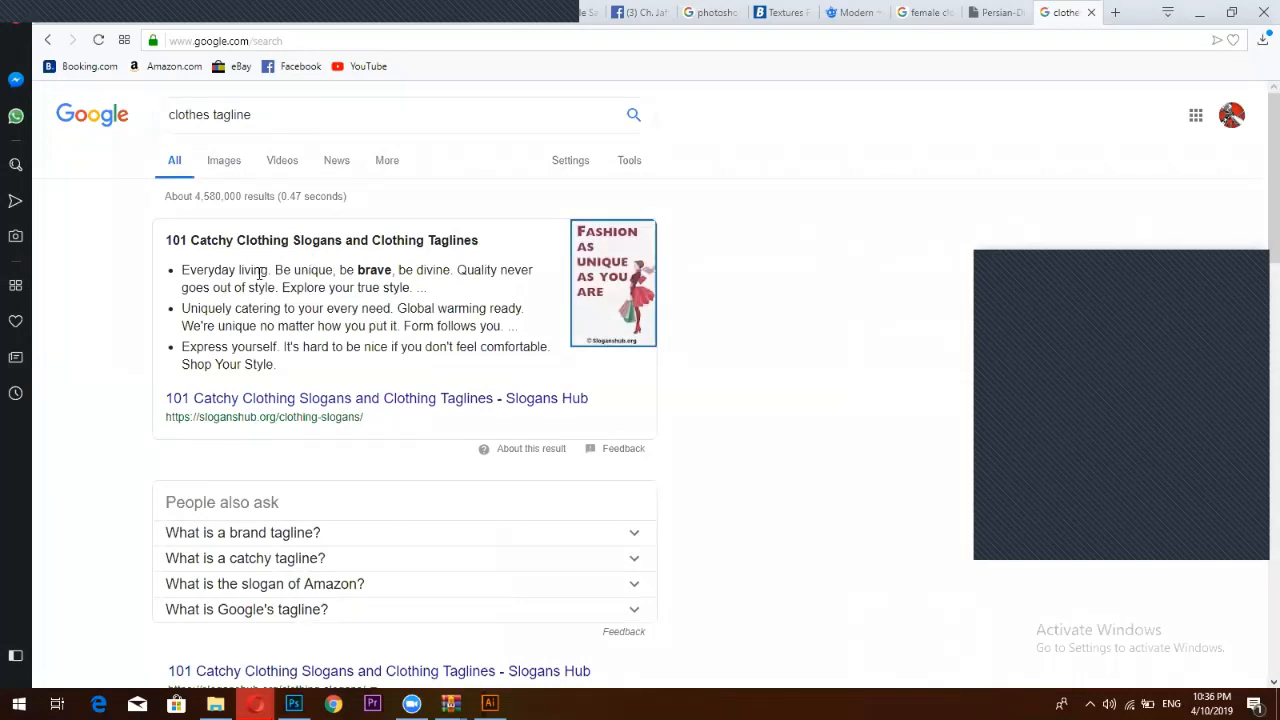
# Open the 101 Catchy Clothing Slogans article and copy the phrase 'Be exclusive'
pyautogui.click(302, 399)
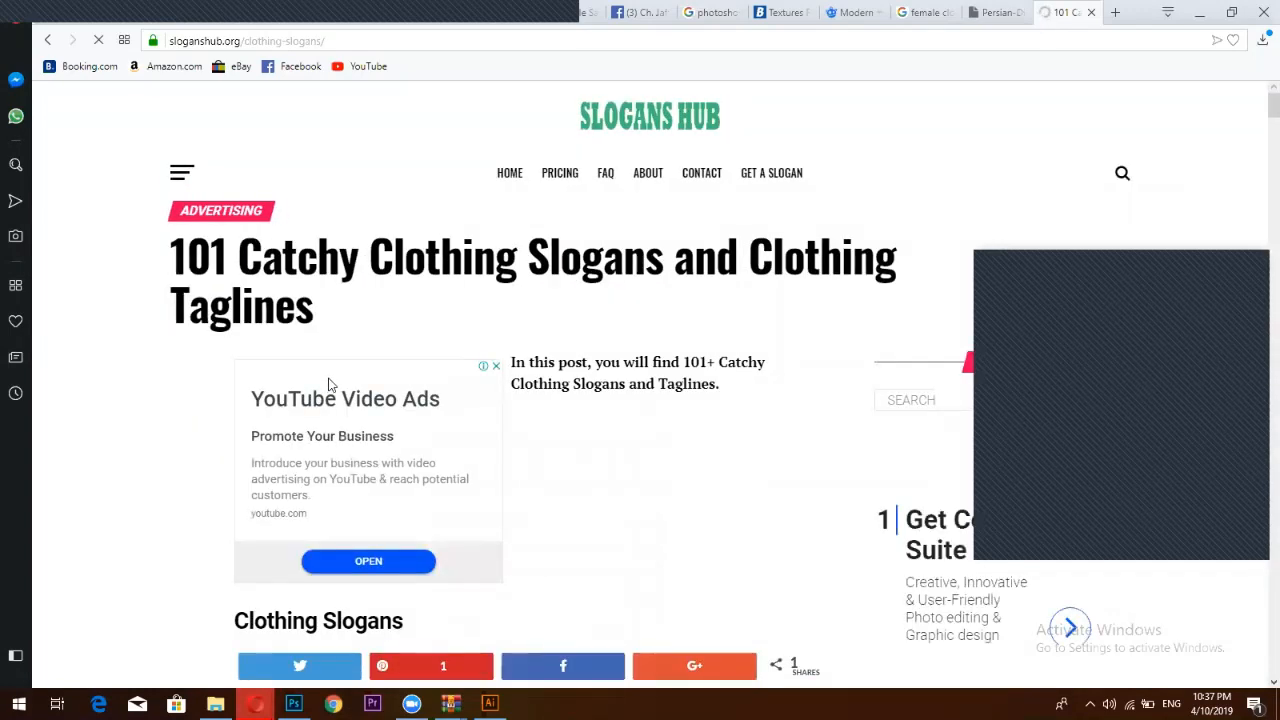
pyautogui.scroll(-5, 417, 395)
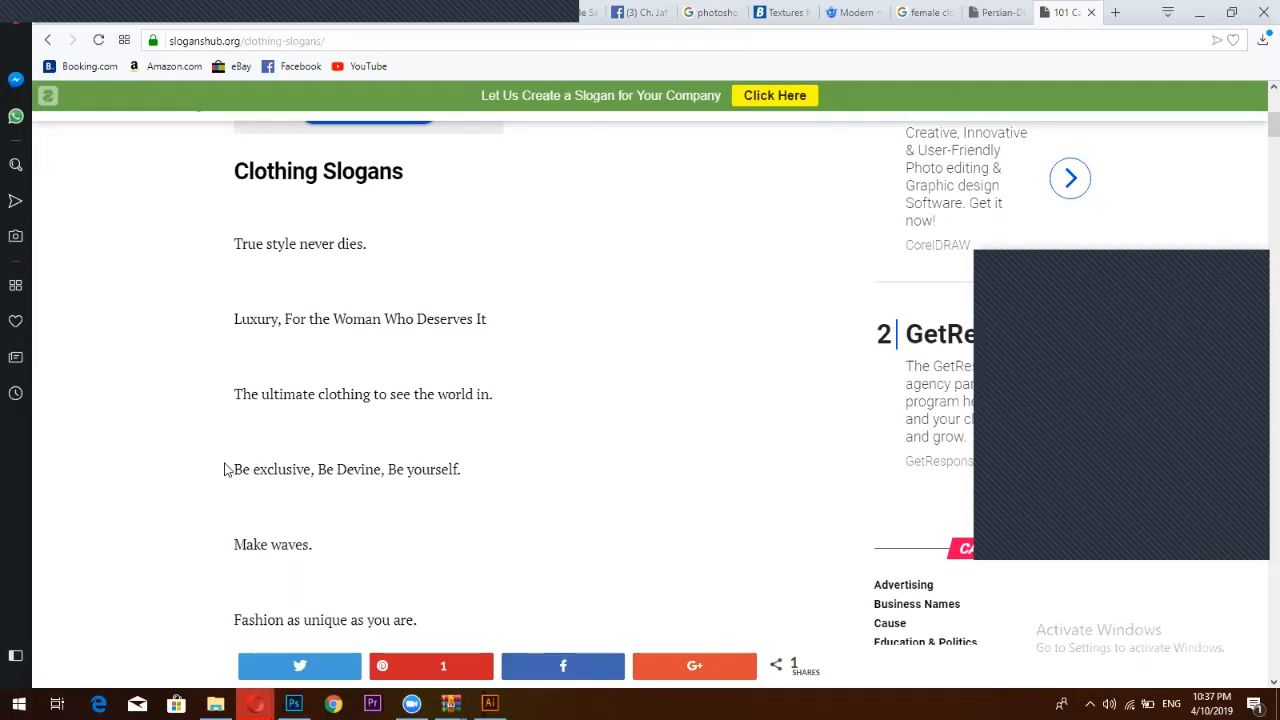
pyautogui.moveTo(234, 467); pyautogui.dragTo(312, 473)
pyautogui.hotkey('ctrl', 'c')
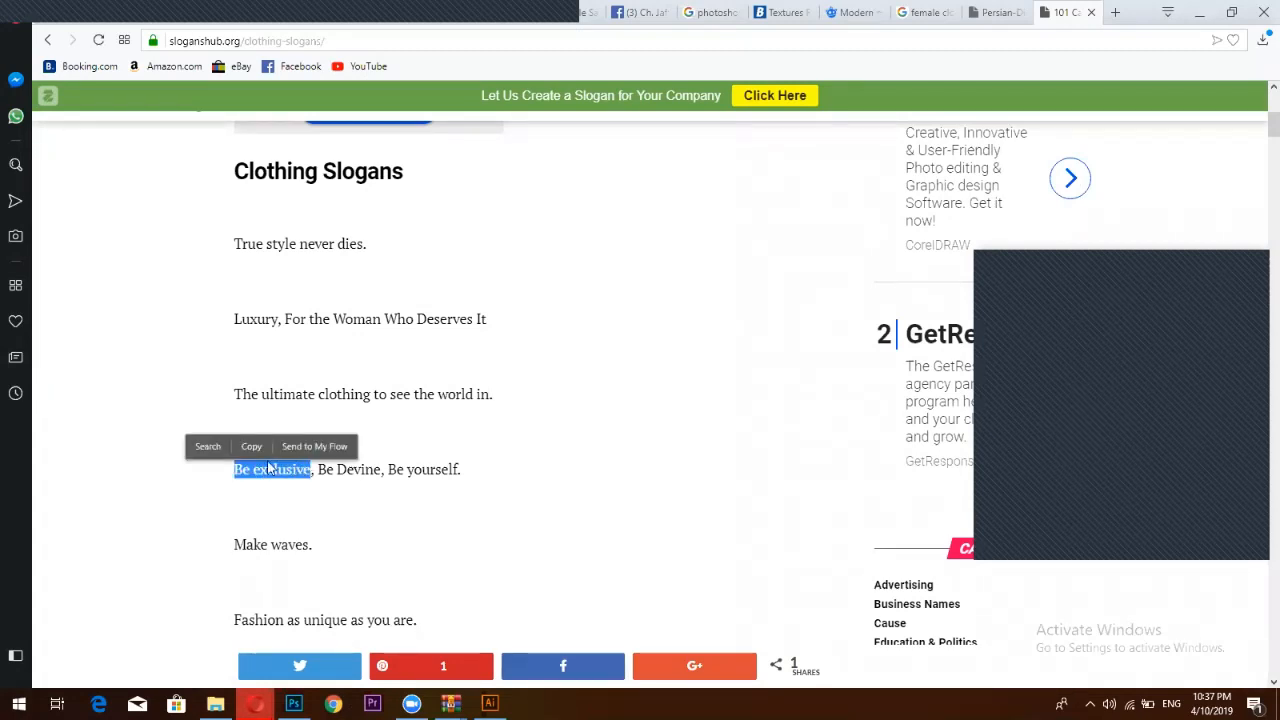
pyautogui.click(258, 448)
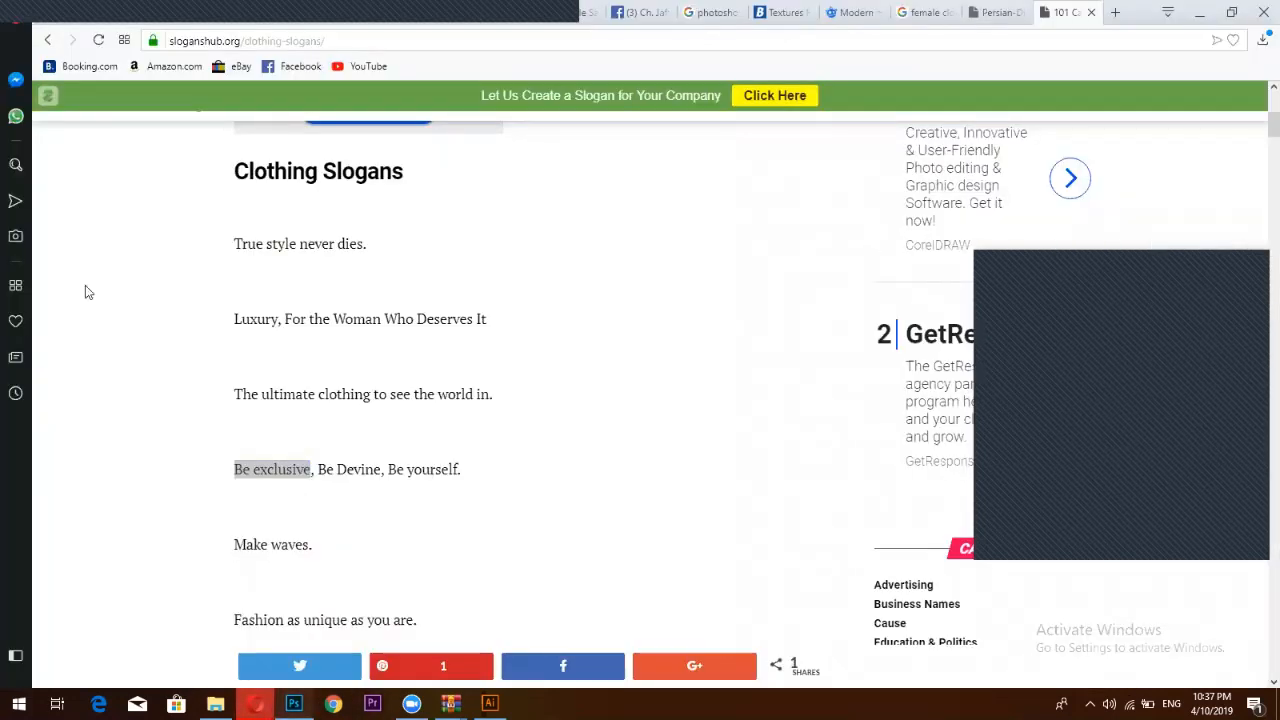
pyautogui.hotkey('alt', 'Tab')
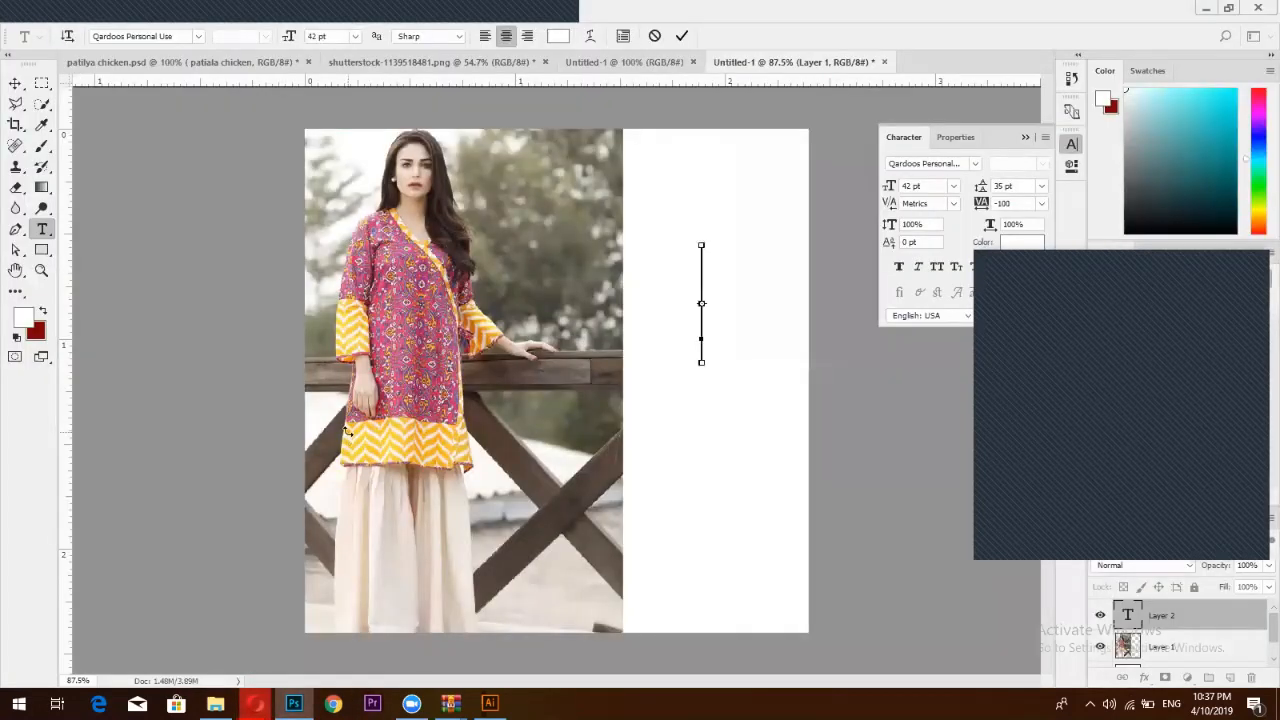
# Paste 'Be exclusive' as text and shrink it from 42 pt to 12 pt
pyautogui.hotkey('ctrl', 'v')
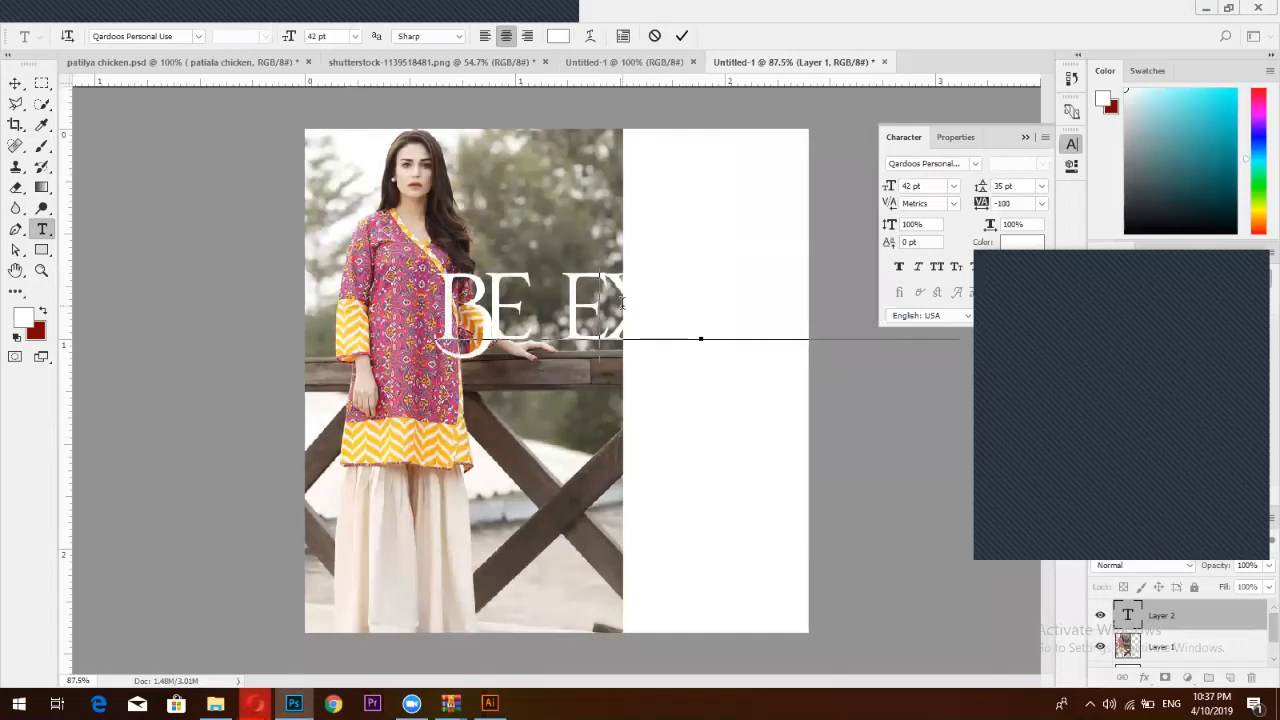
pyautogui.hotkey('ctrl', 'a')
pyautogui.moveTo(891, 186); pyautogui.dragTo(868, 186)
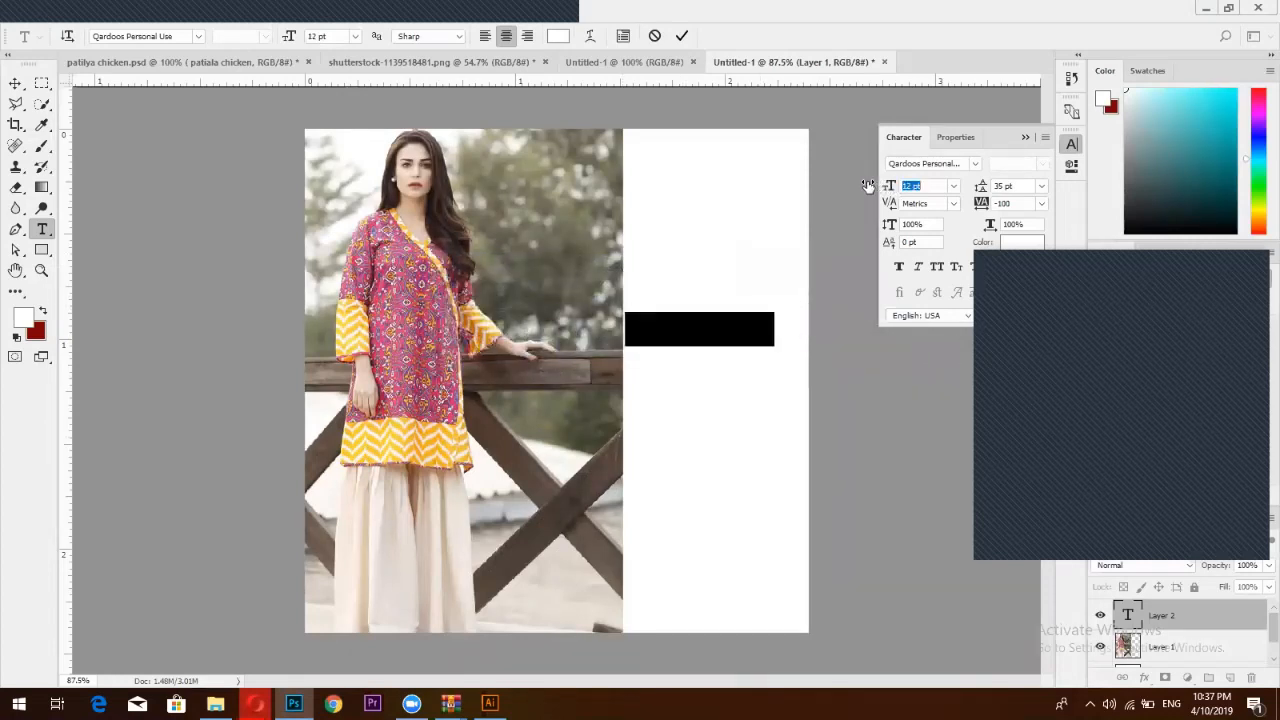
pyautogui.click(681, 36)
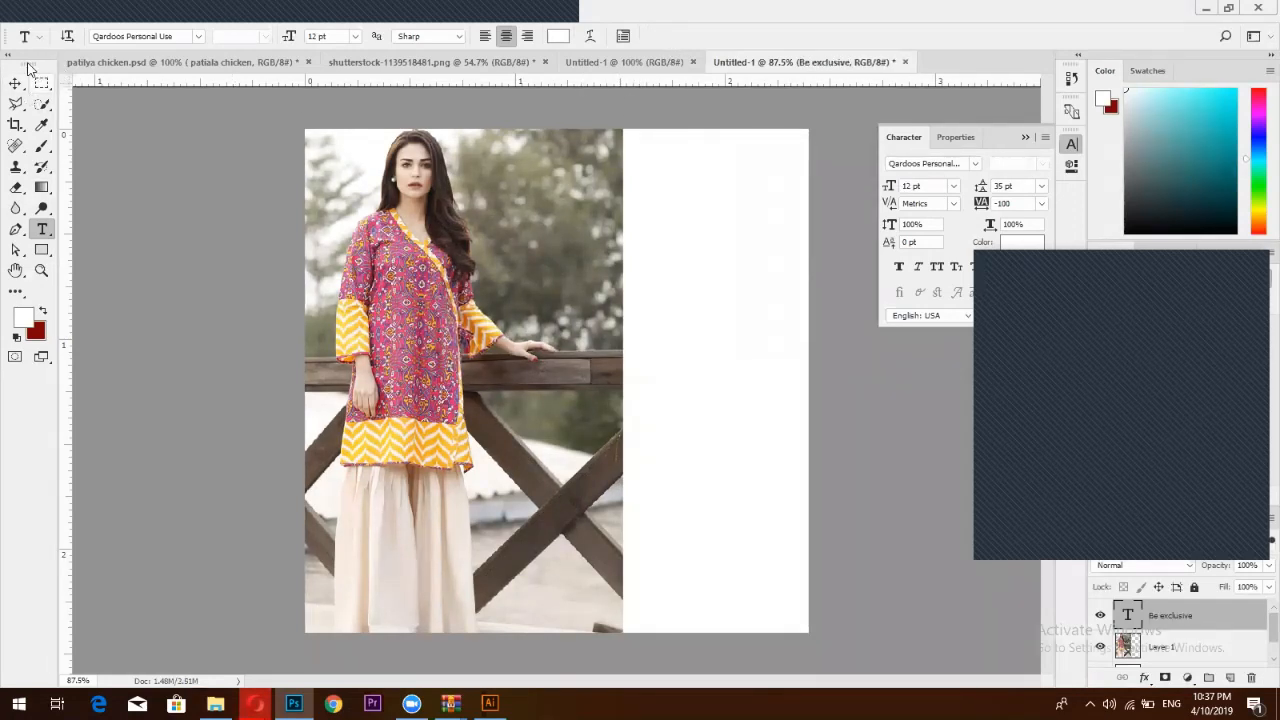
# Make the headline text black and set its font to Code Bold
pyautogui.doubleClick(1124, 618)
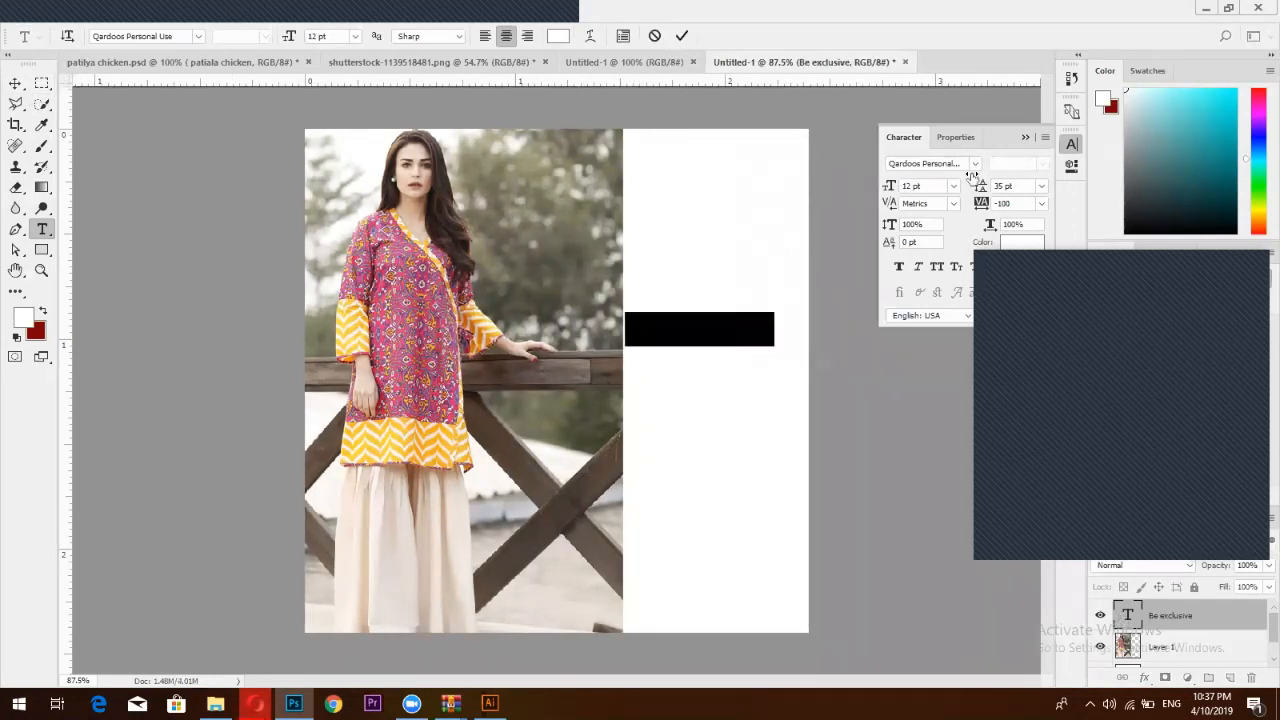
pyautogui.click(1020, 242)
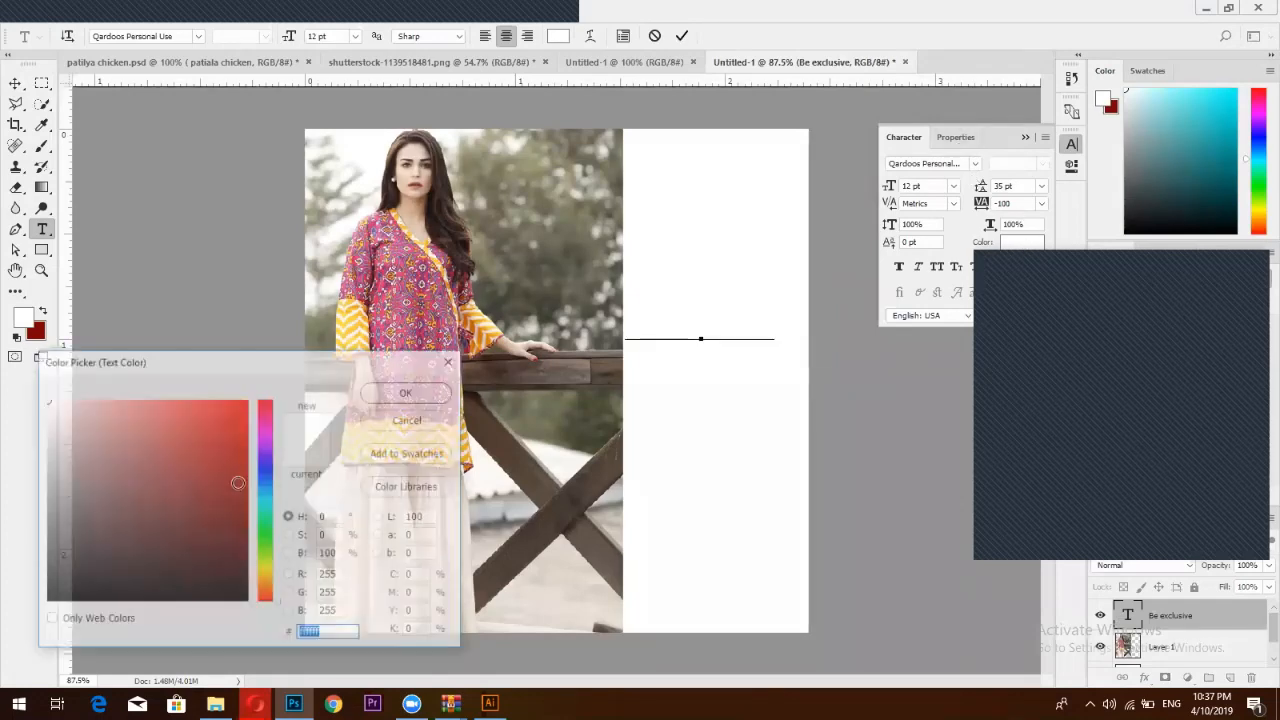
pyautogui.click(248, 601)
pyautogui.click(418, 392)
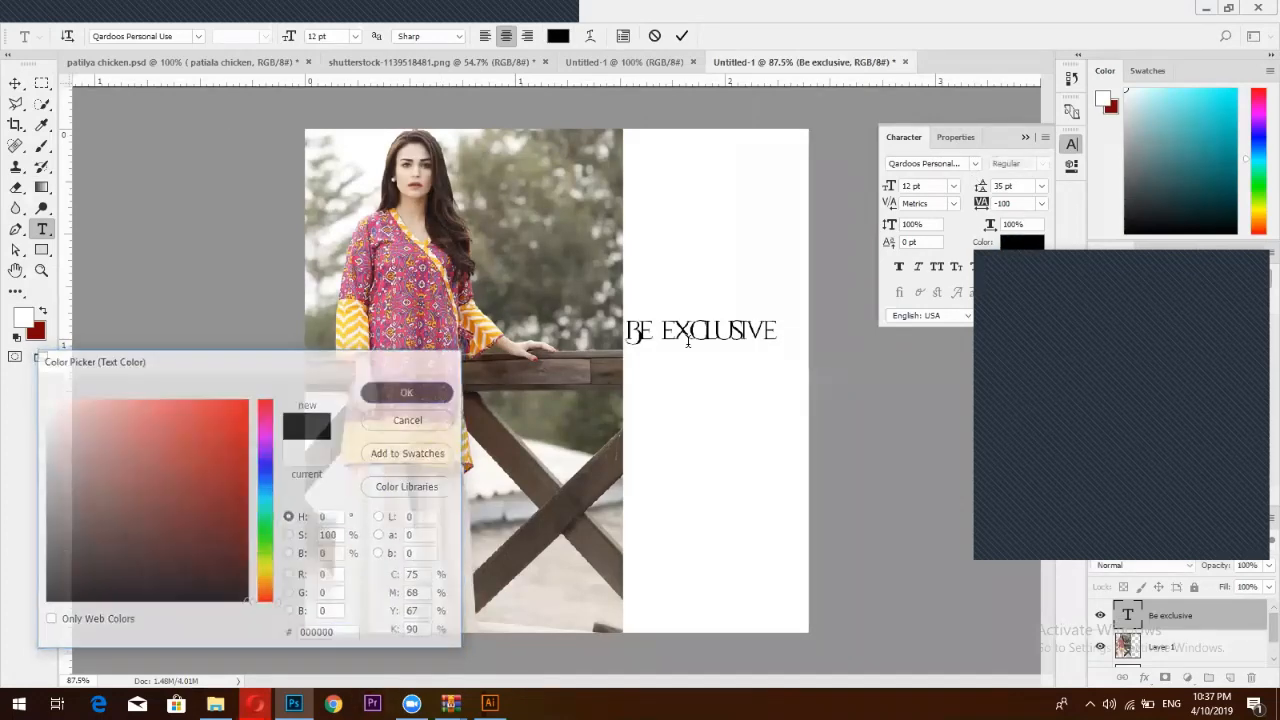
pyautogui.click(960, 166)
pyautogui.write('l')
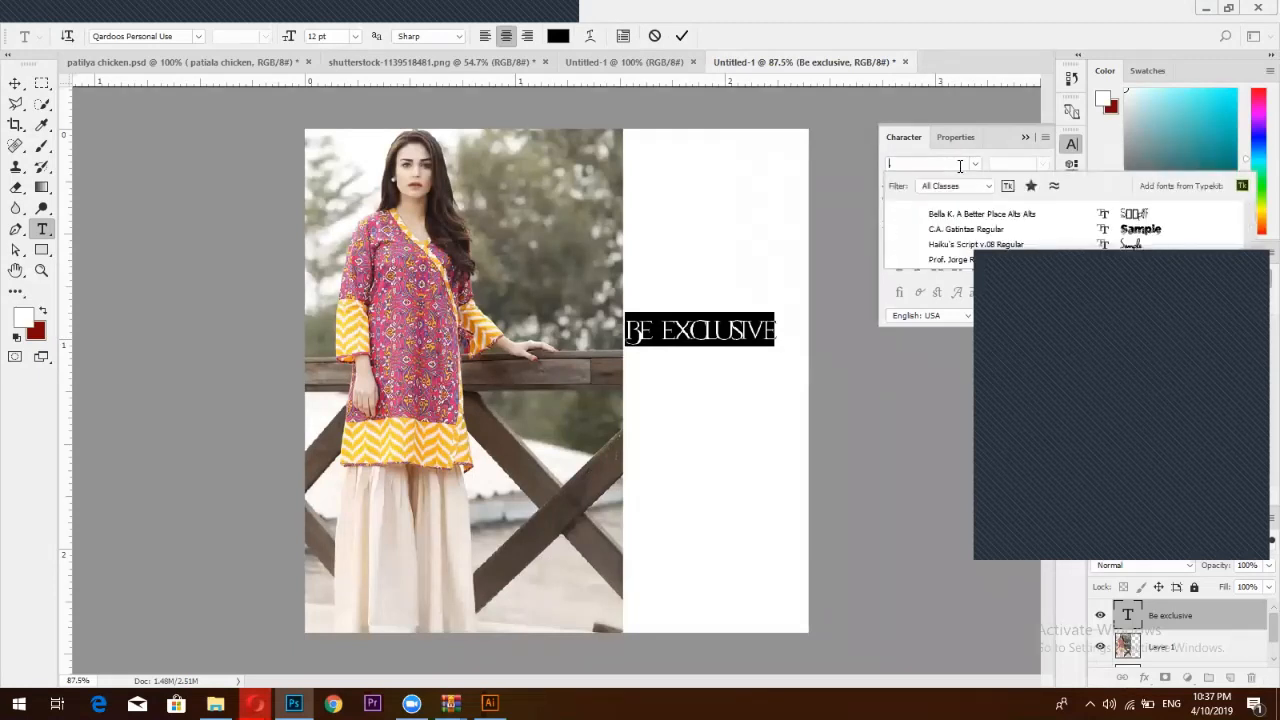
pyautogui.press('BackSpace')
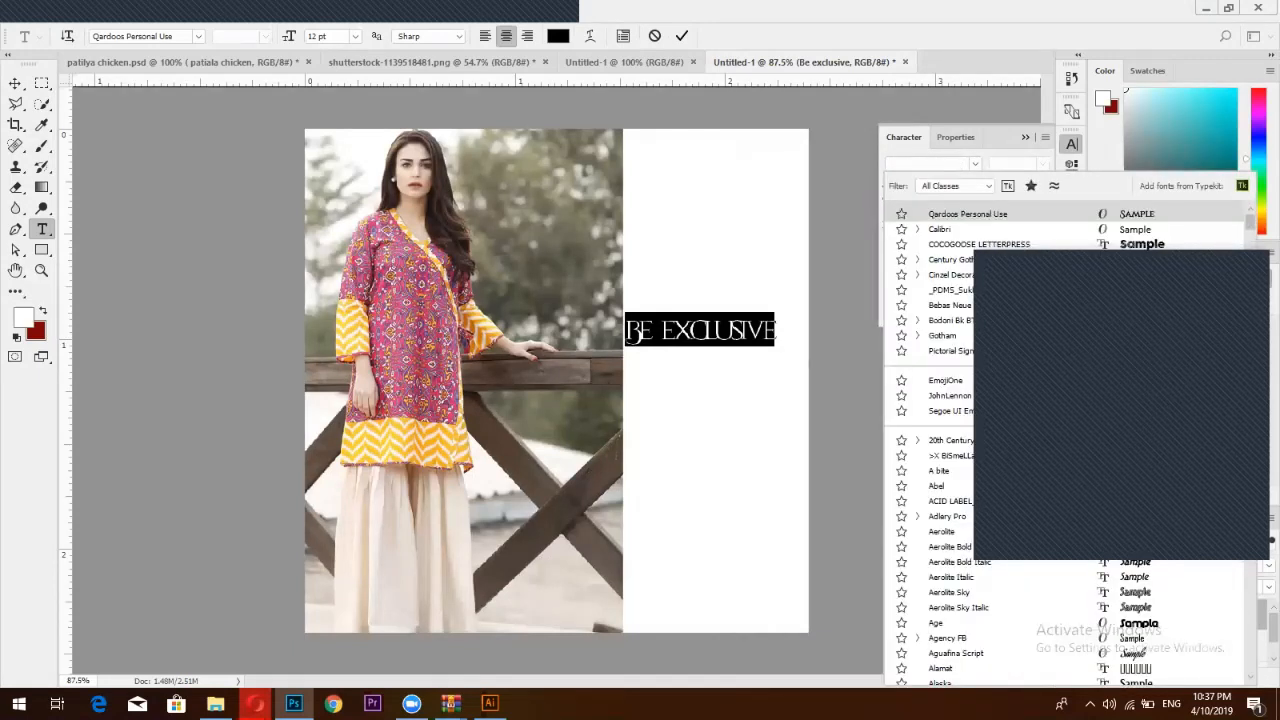
pyautogui.write('co')
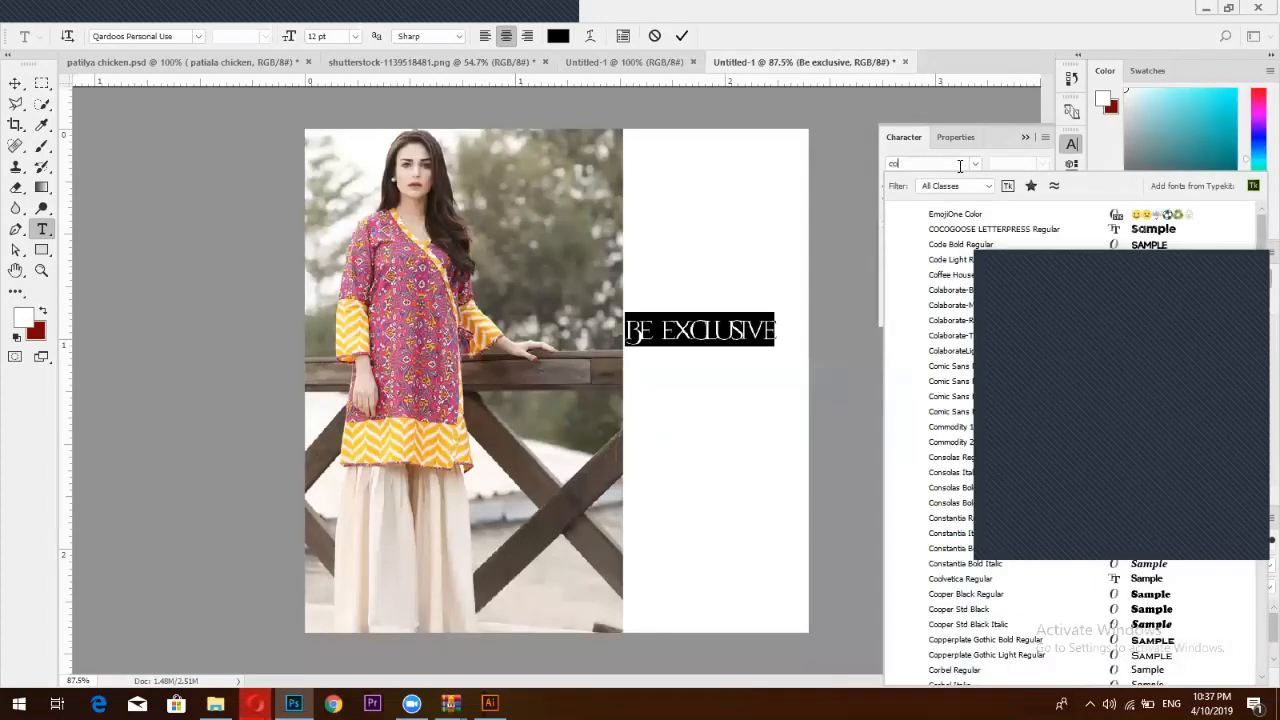
pyautogui.write('de')
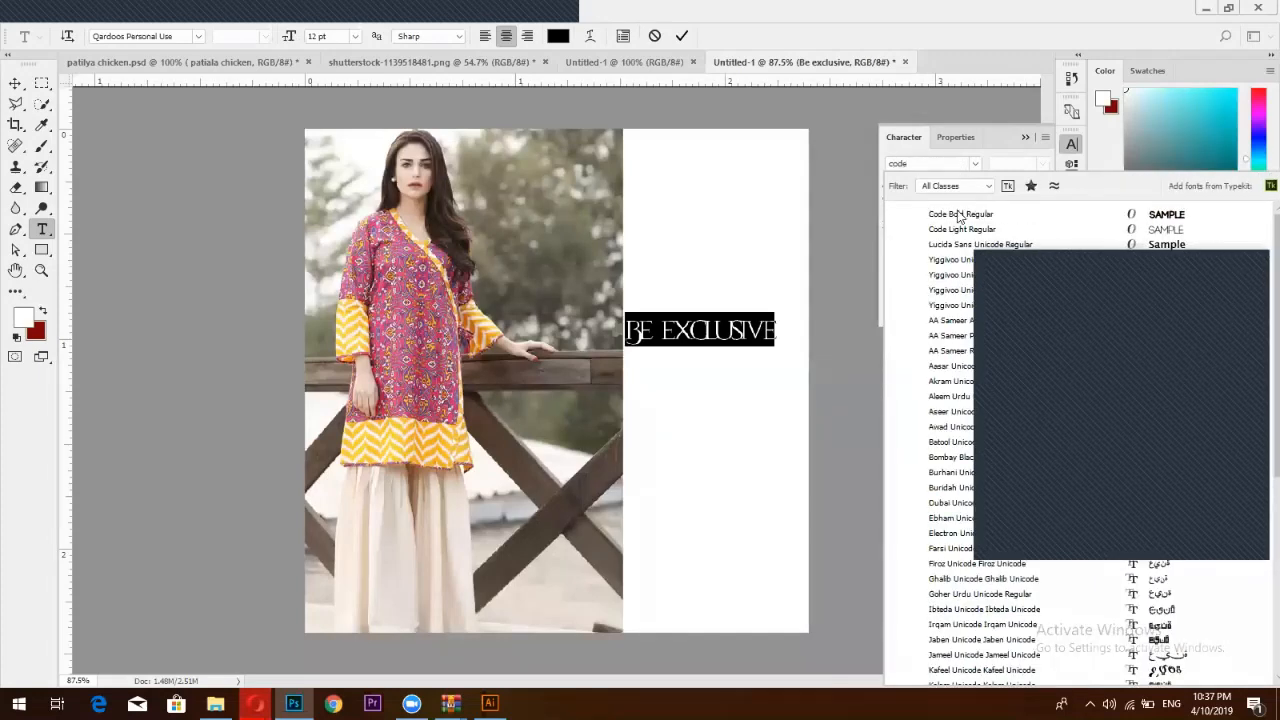
pyautogui.click(960, 218)
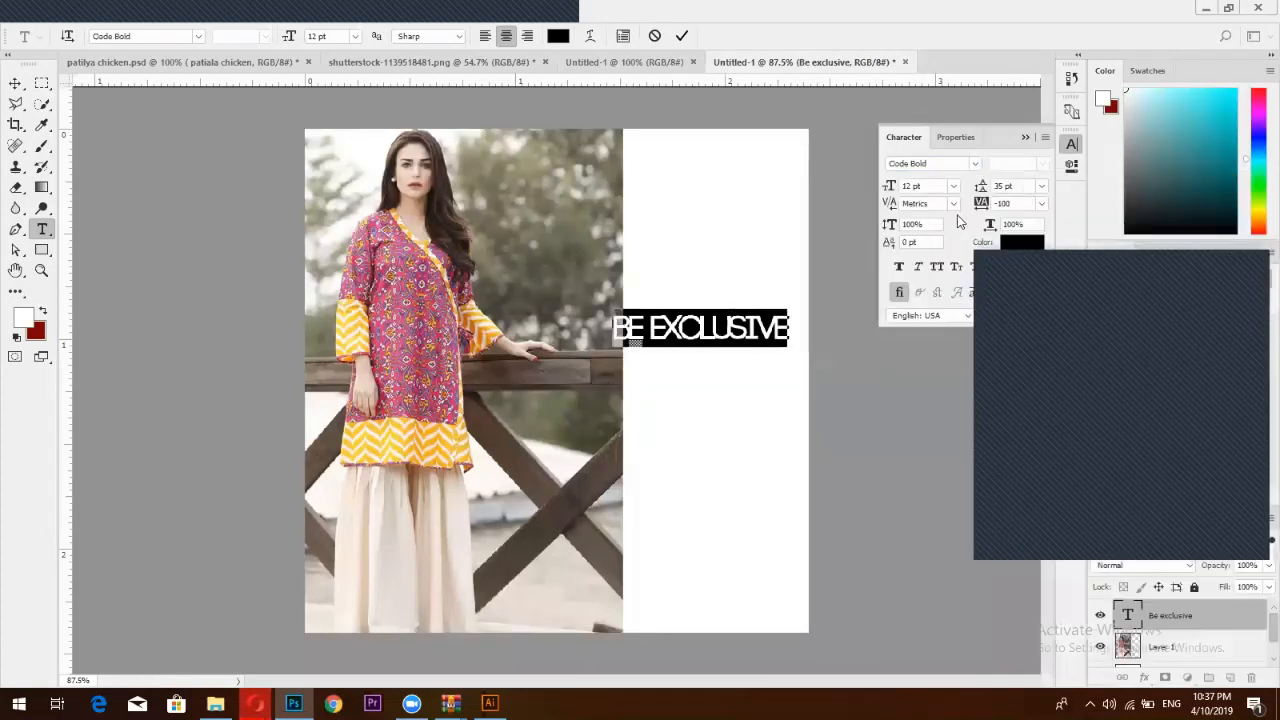
# Set the headline's tracking to 0 and font size to 8 pt
pyautogui.click(1042, 204)
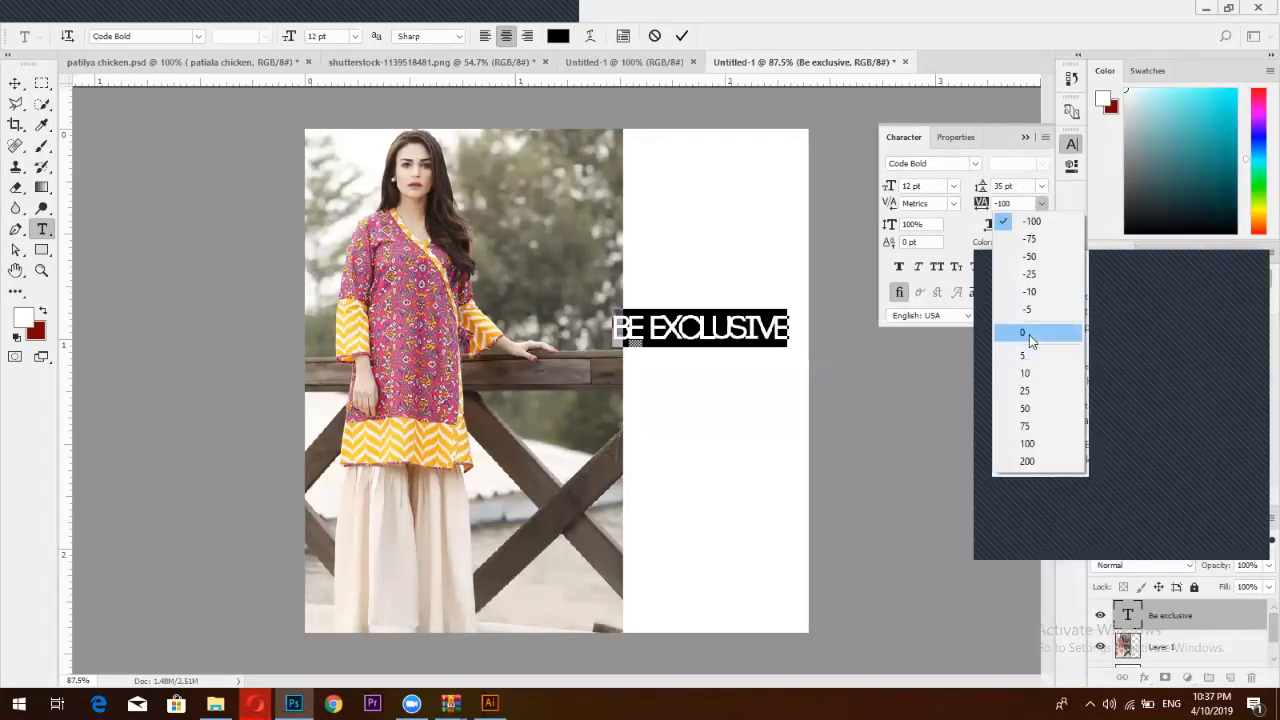
pyautogui.click(1030, 333)
pyautogui.doubleClick(906, 186)
pyautogui.write('8')
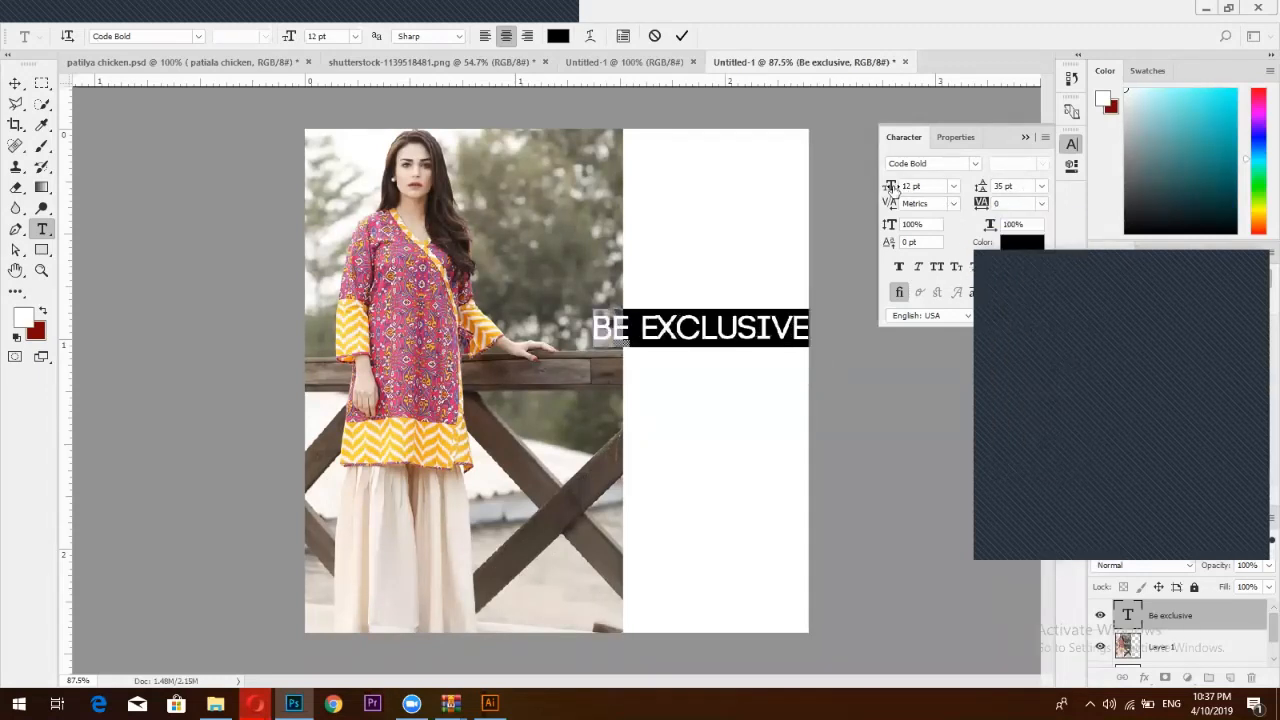
pyautogui.press('Return')
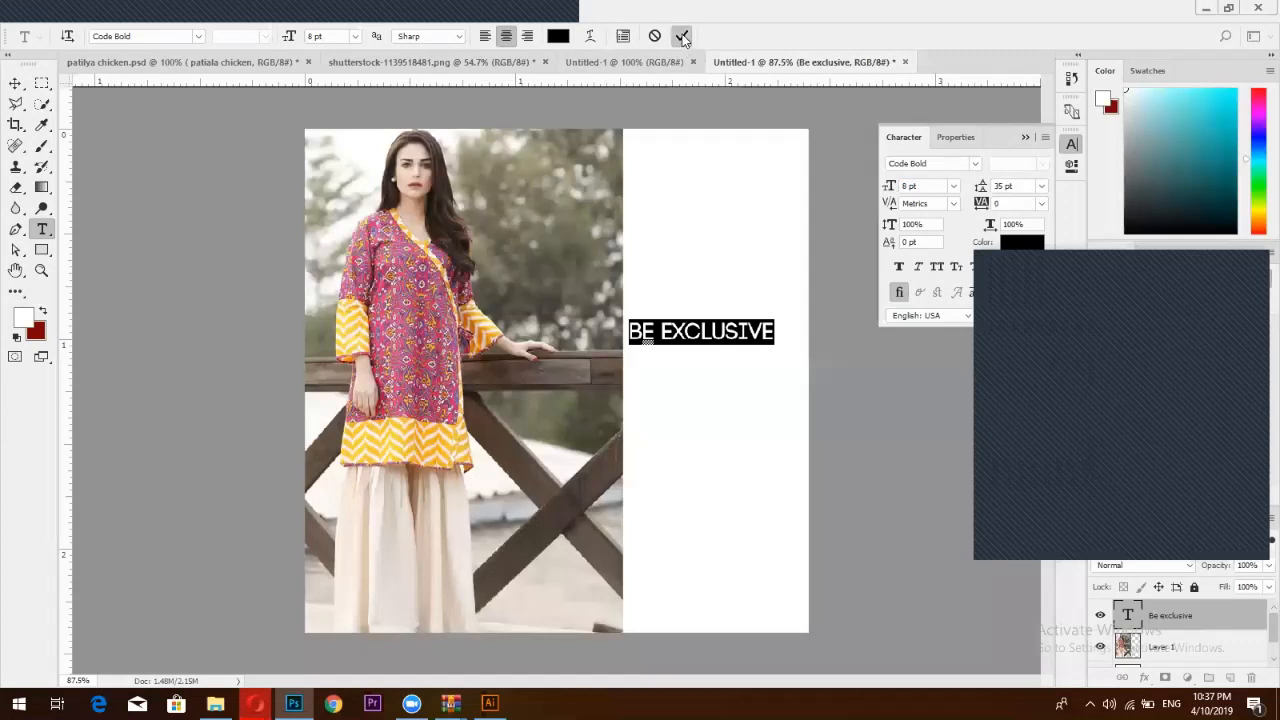
pyautogui.click(682, 36)
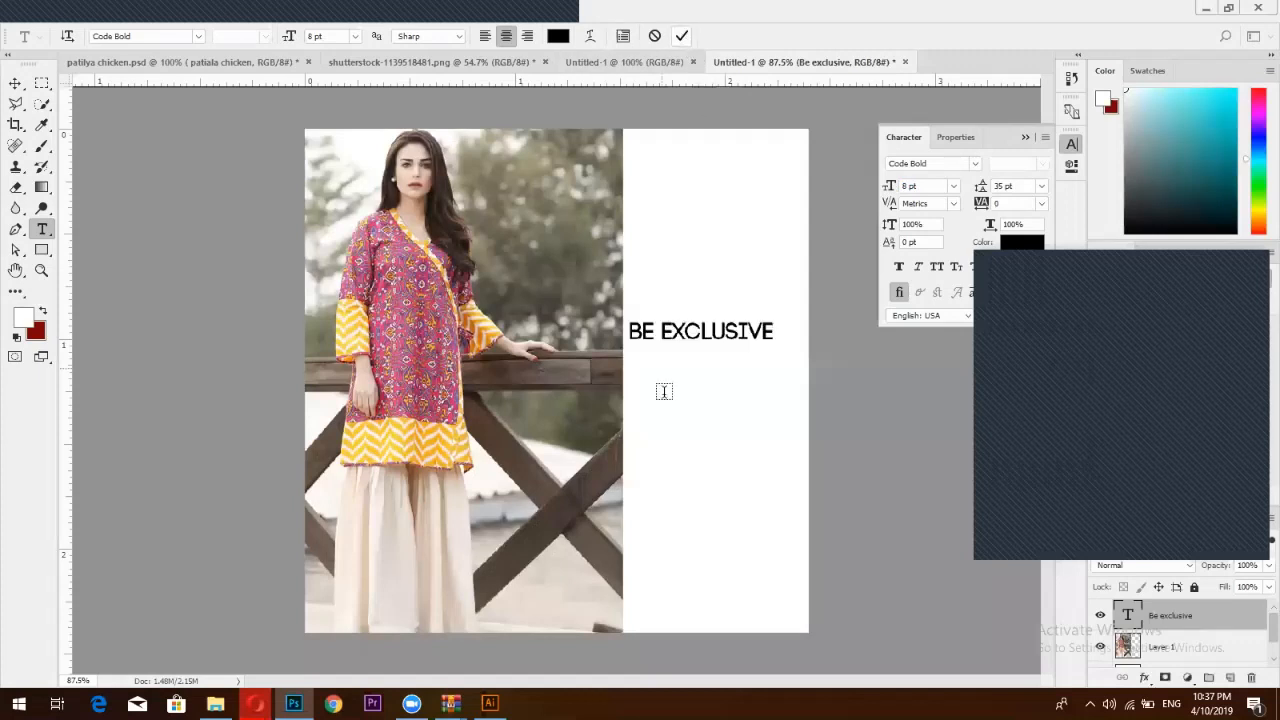
# Position BE EXCLUSIVE on the white half, checking it at 100% zoom
pyautogui.click(15, 83)
pyautogui.moveTo(706, 330); pyautogui.dragTo(724, 346)
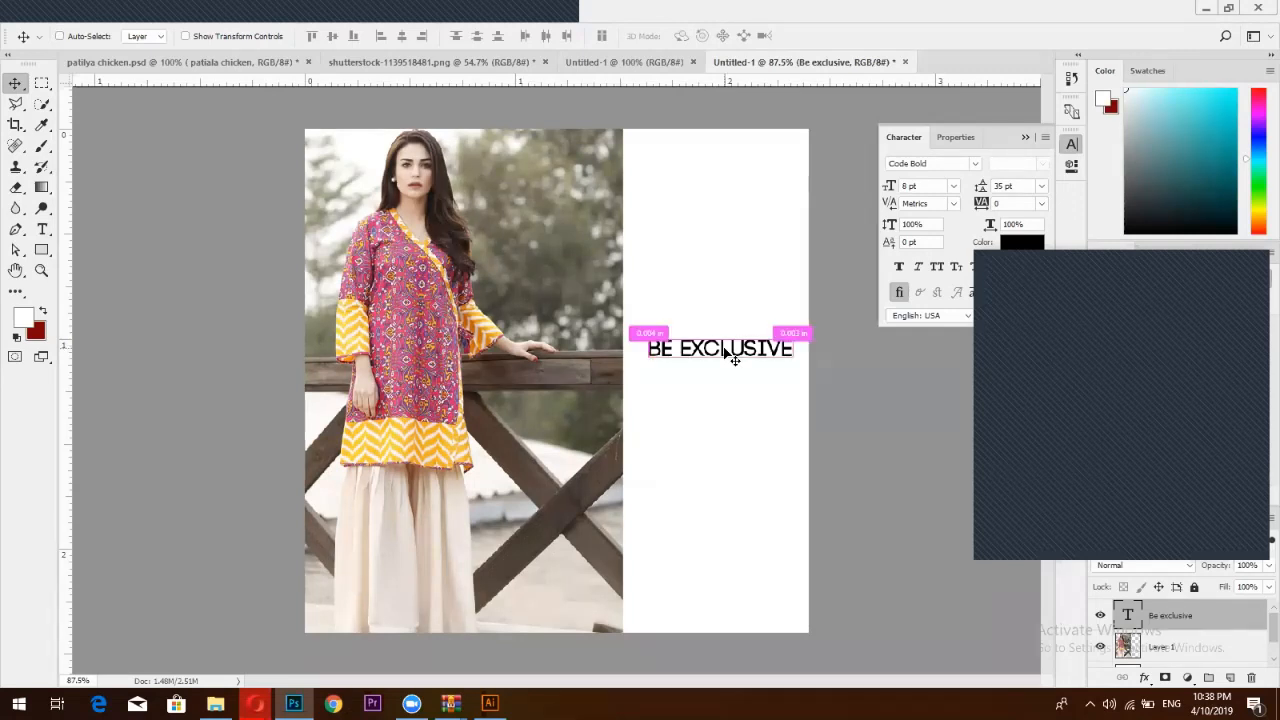
pyautogui.hotkey('ctrl', '1')
pyautogui.moveTo(725, 352); pyautogui.dragTo(716, 353)
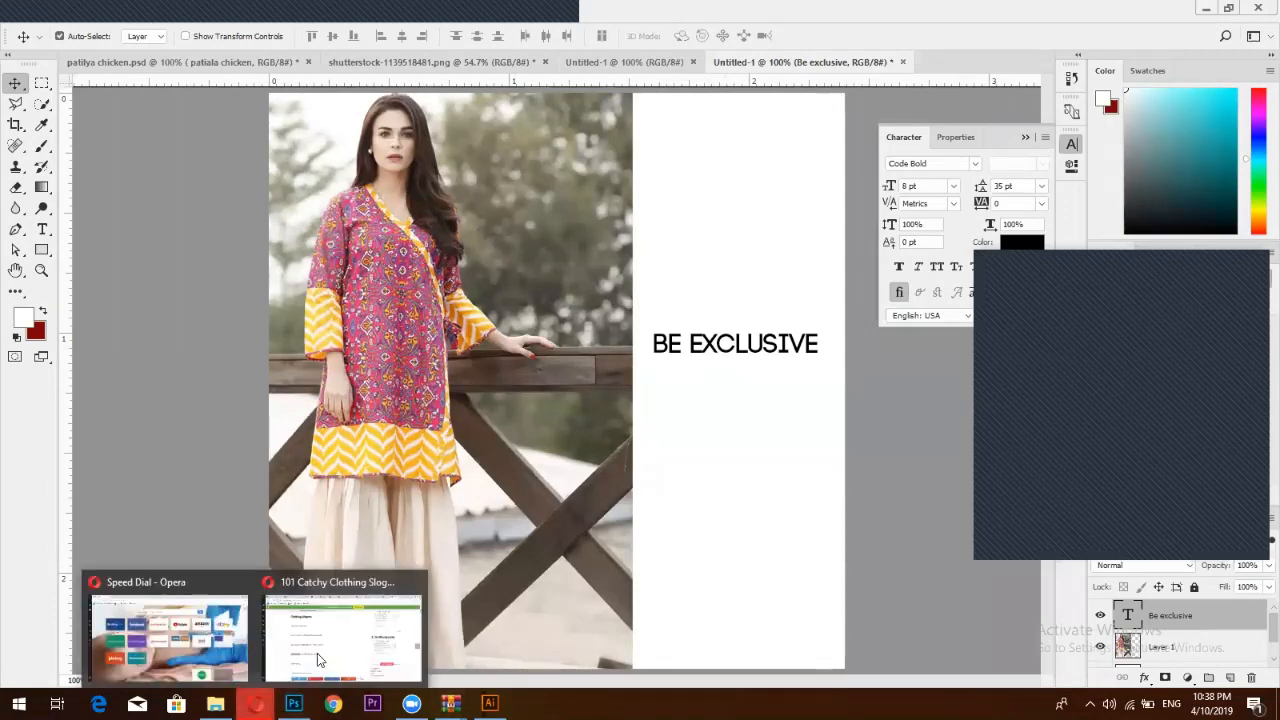
# Search Google for 'summer/spring collection' in a new Opera tab
pyautogui.moveTo(255, 703)
pyautogui.click(310, 665)
pyautogui.click(1115, 12)
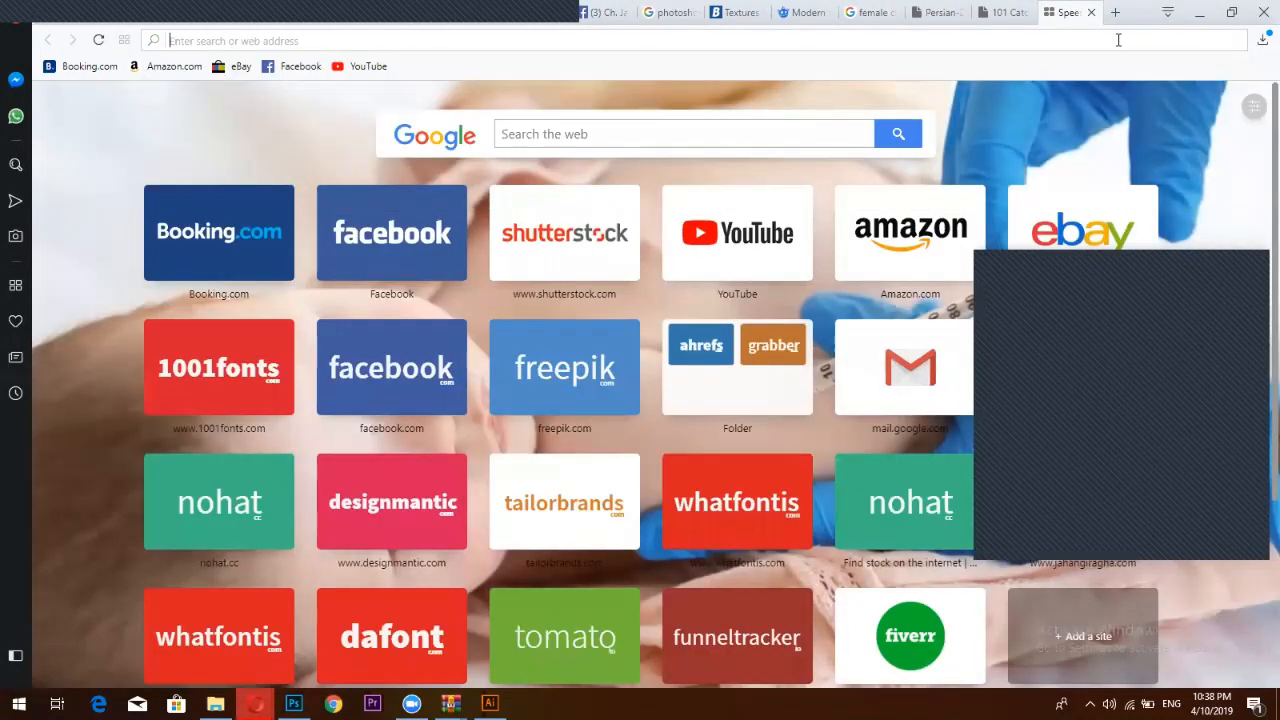
pyautogui.write('summ')
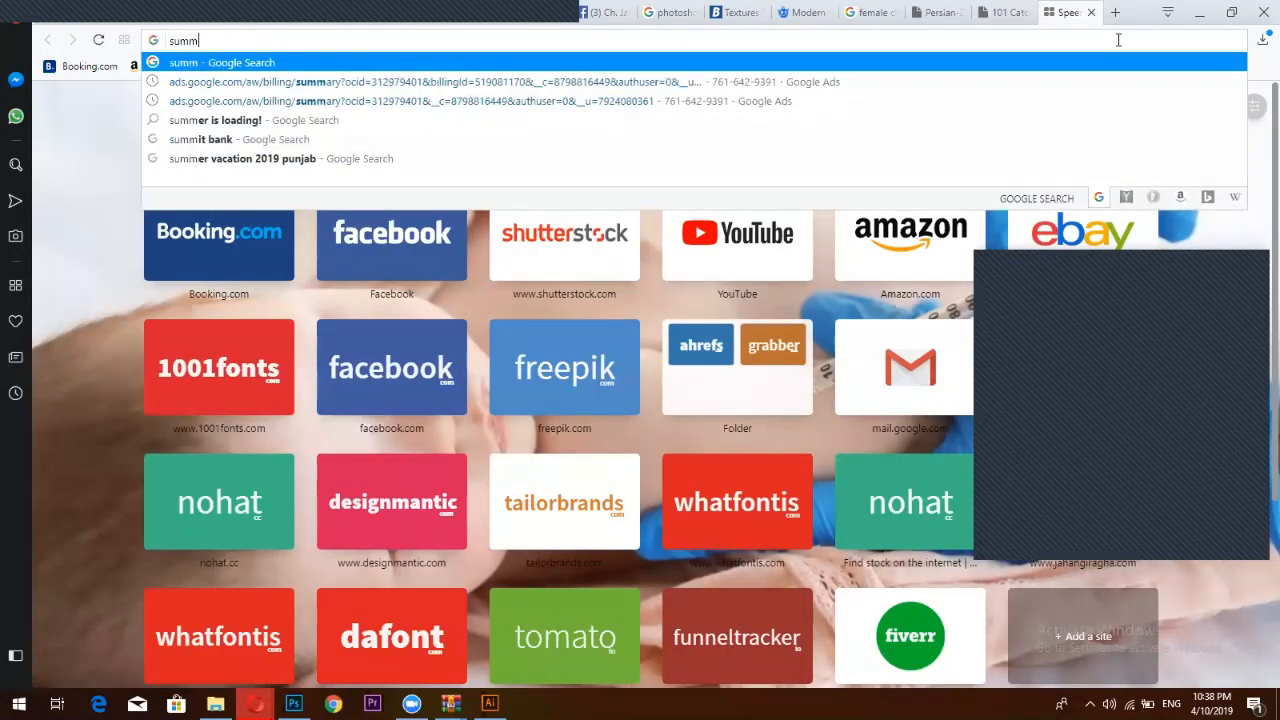
pyautogui.write('er?')
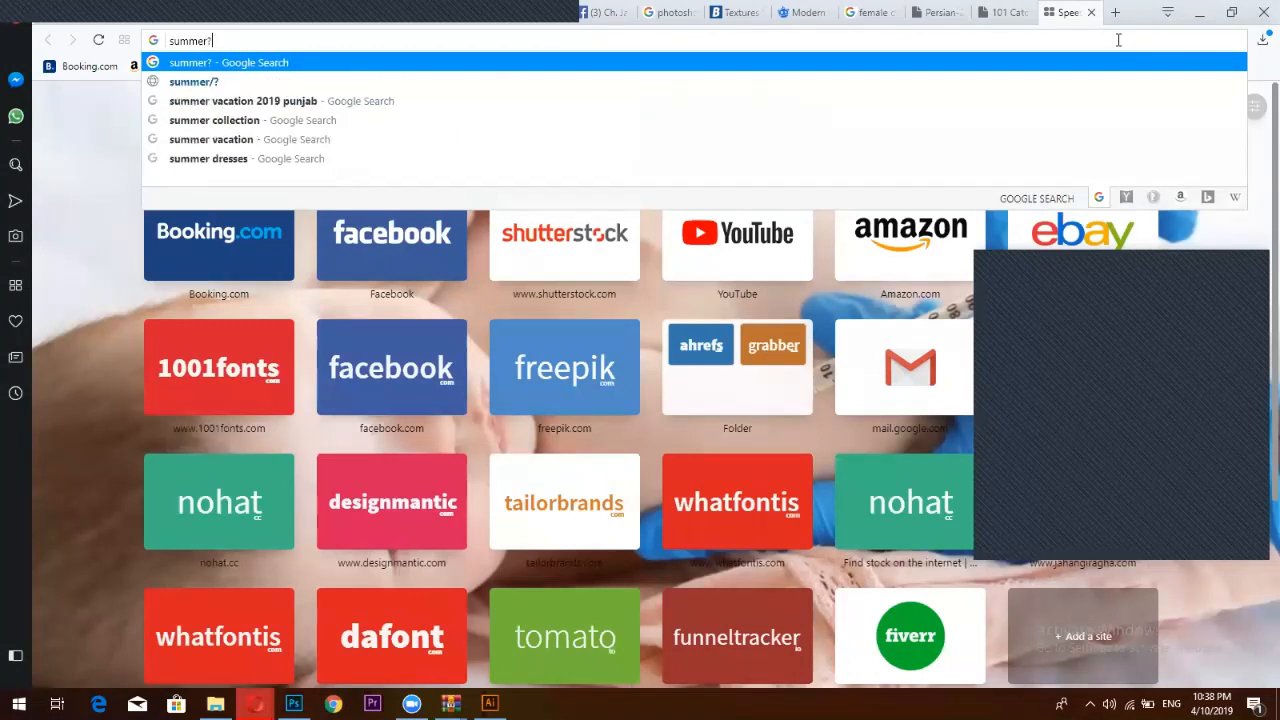
pyautogui.press('BackSpace')
pyautogui.write('/')
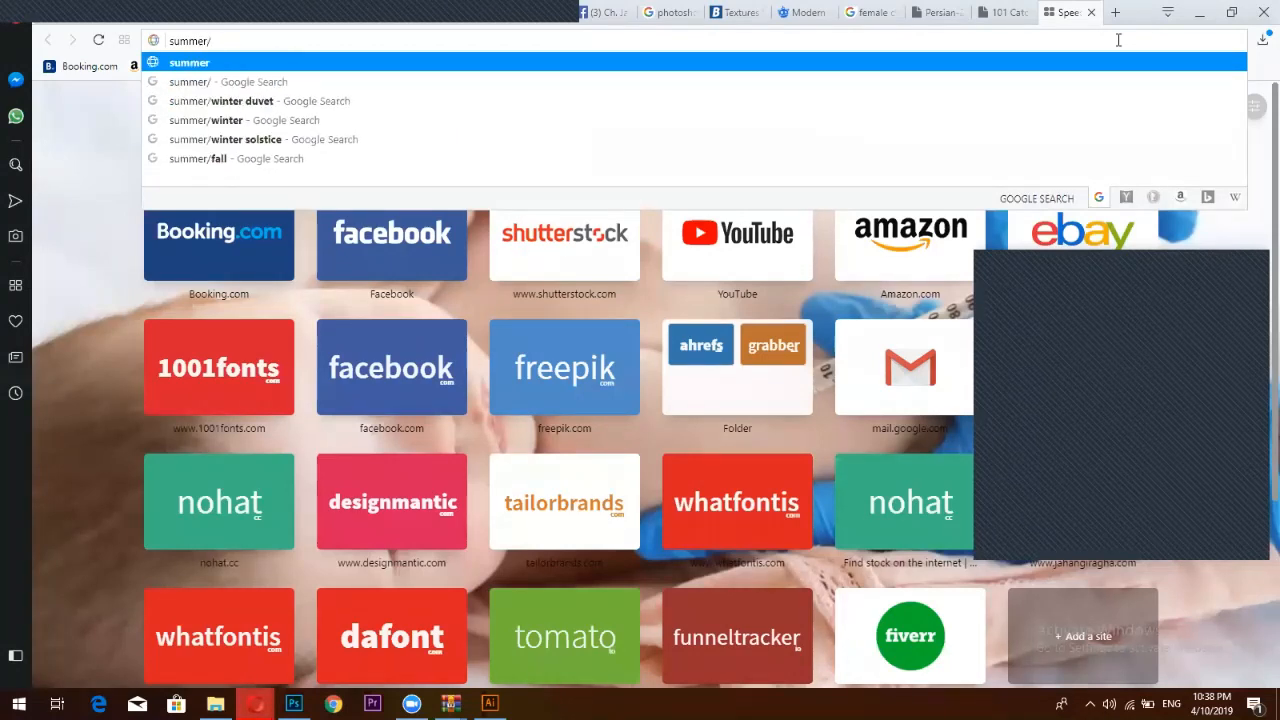
pyautogui.write('spr')
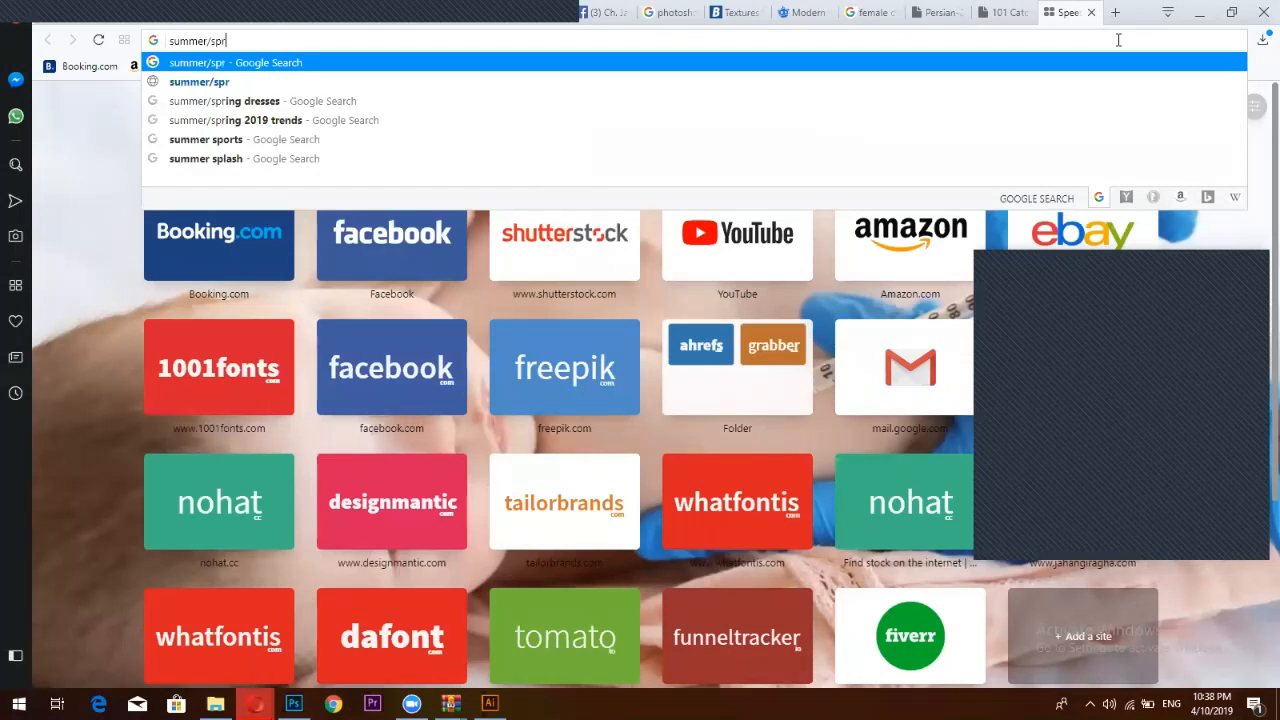
pyautogui.write('ing c')
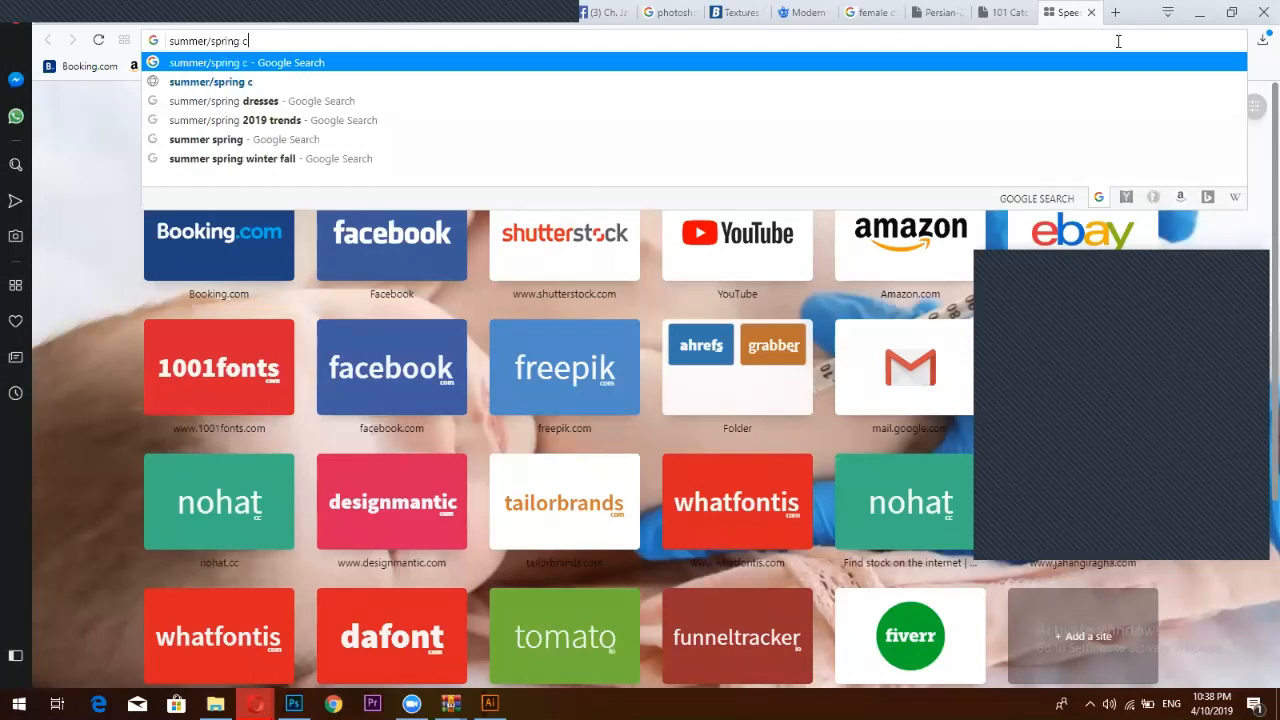
pyautogui.write('lot')
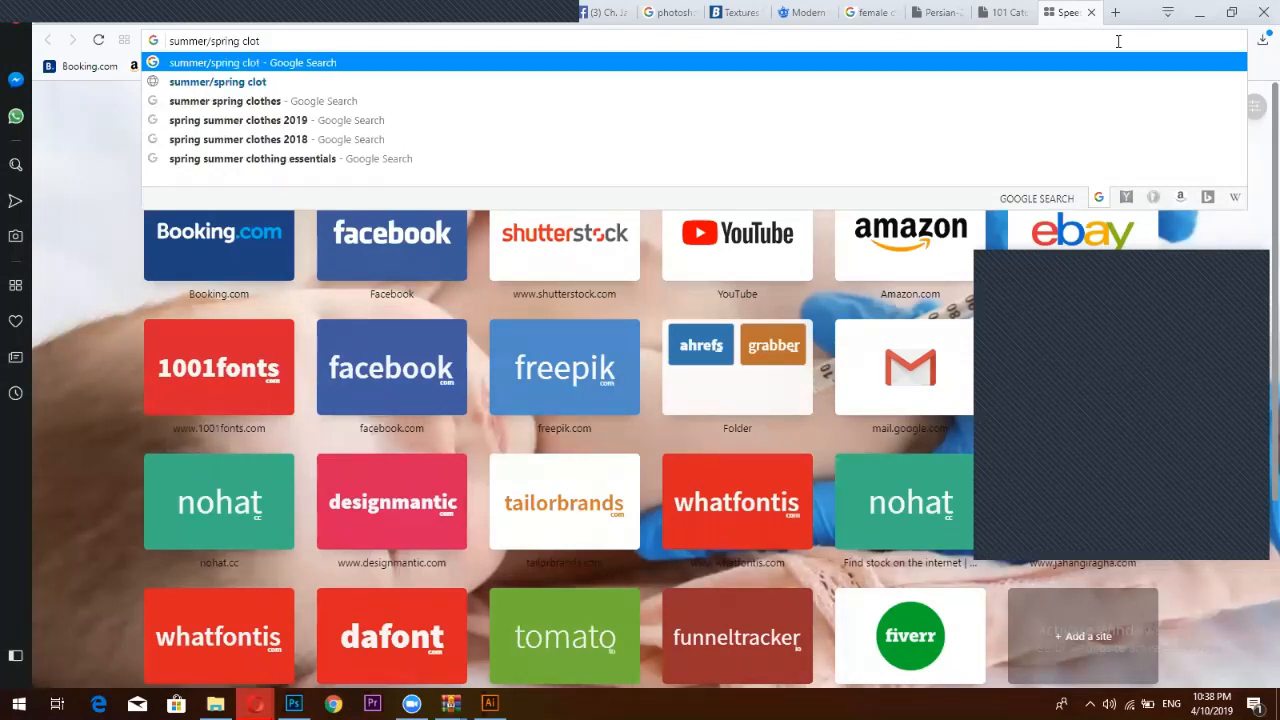
pyautogui.press('BackSpace')
pyautogui.press('BackSpace')
pyautogui.press('BackSpace')
pyautogui.write('ollect')
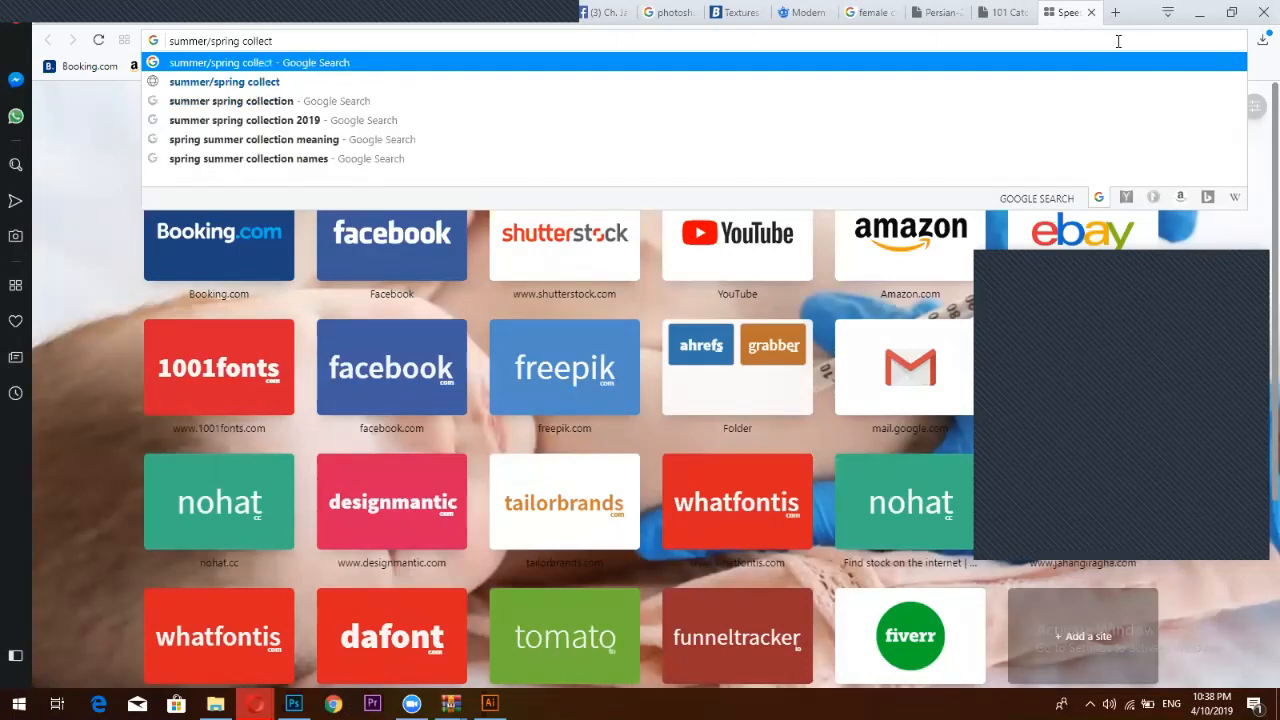
pyautogui.write('ion')
pyautogui.press('Return')
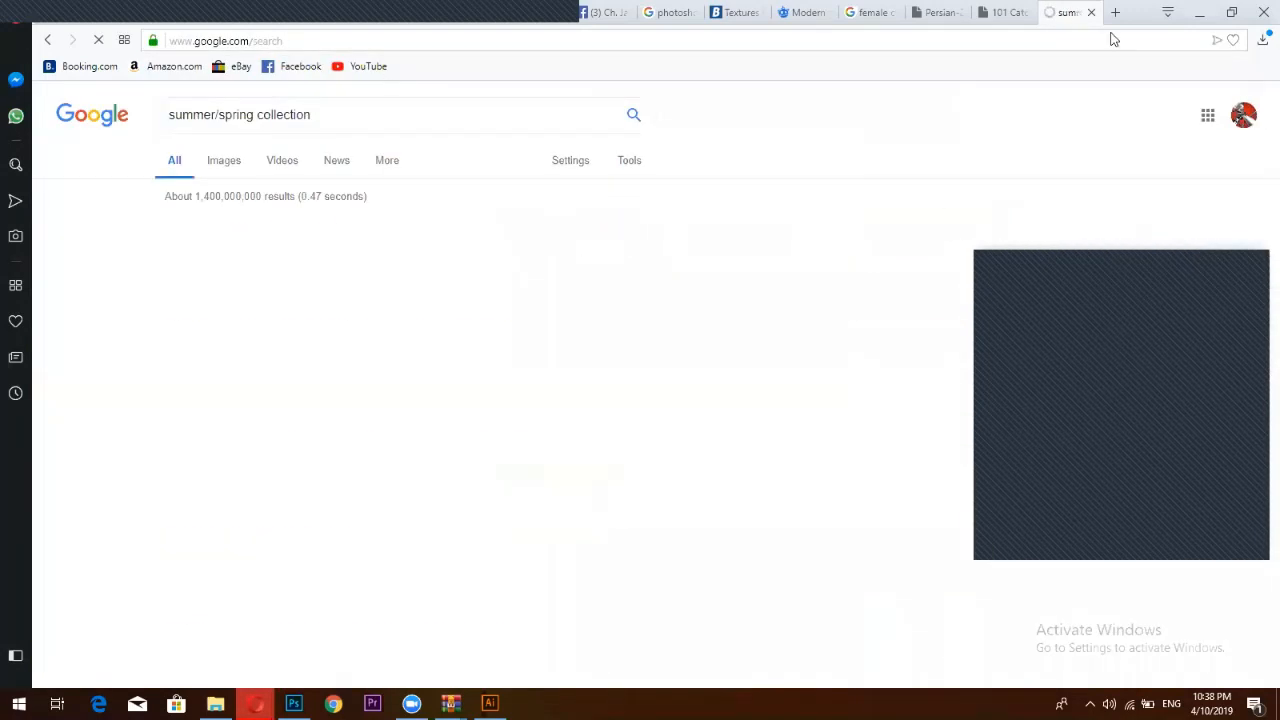
# Copy the 'summer/spring collection' phrase from the search box
pyautogui.moveTo(312, 115); pyautogui.dragTo(162, 112)
pyautogui.rightClick(216, 113)
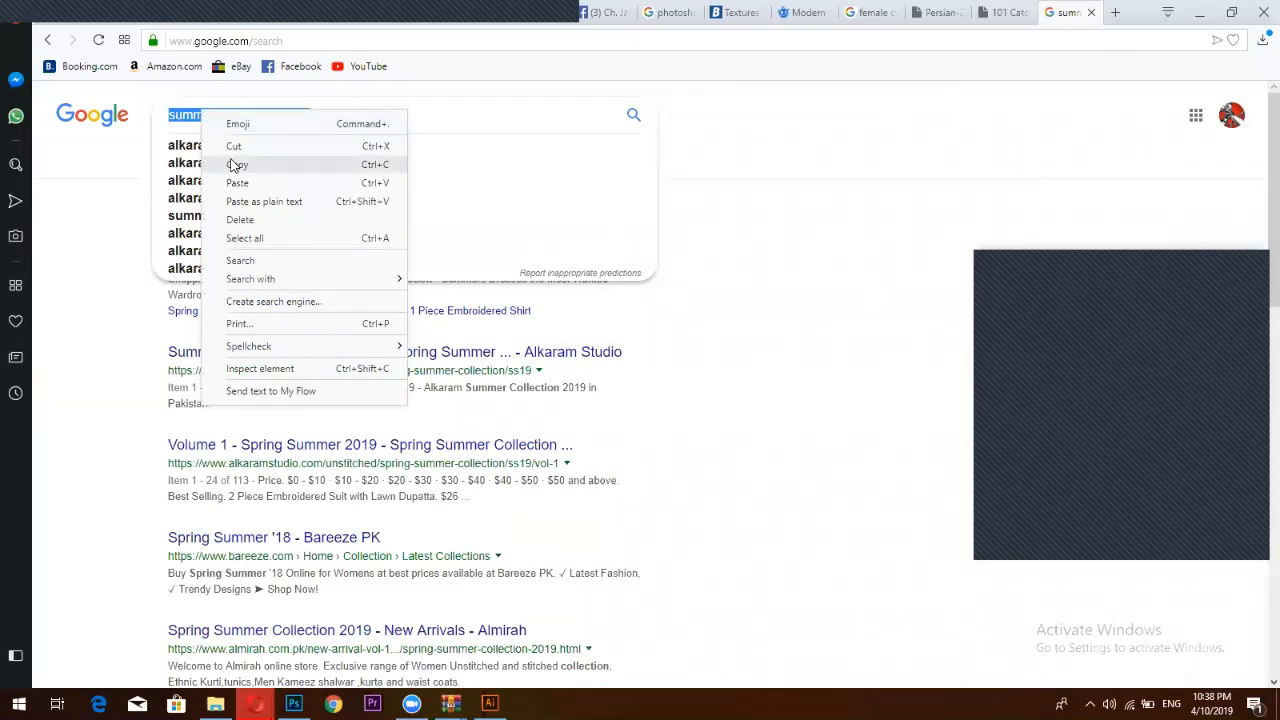
pyautogui.click(235, 165)
pyautogui.click(293, 703)
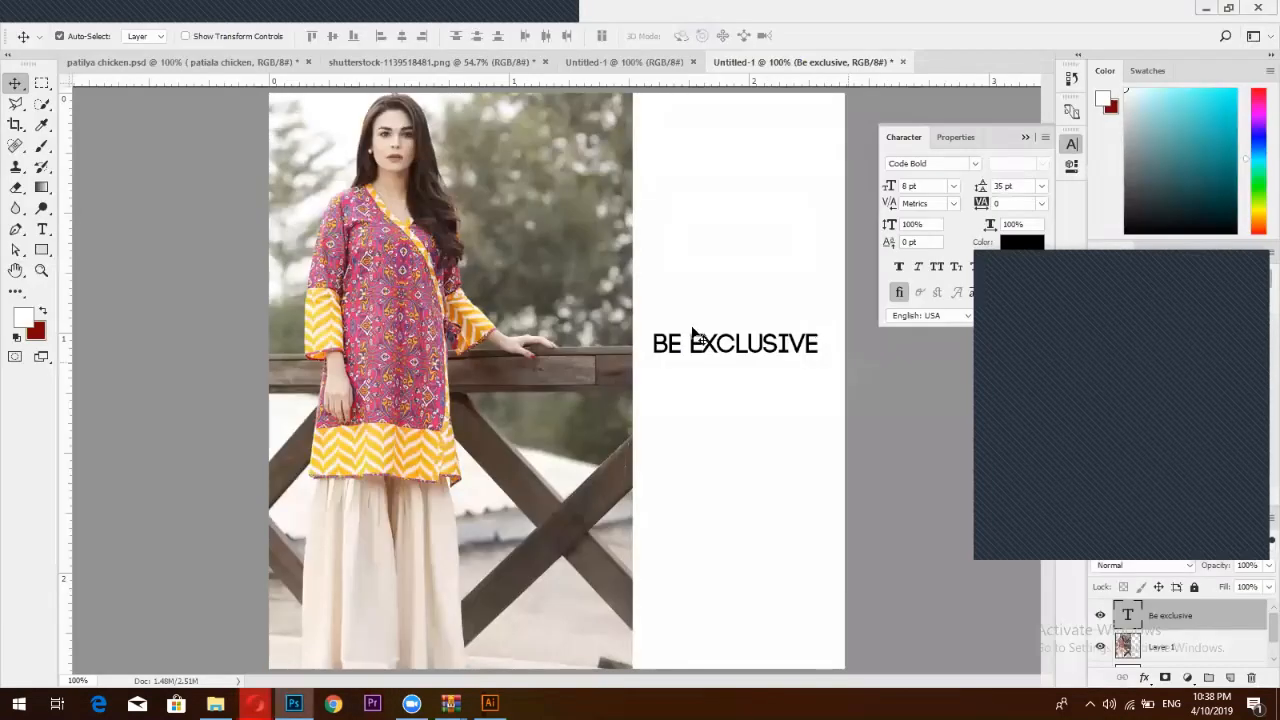
# Paste SUMMER/SPRING COLLECTION into a new text layer above the headline and select it
pyautogui.click(43, 230)
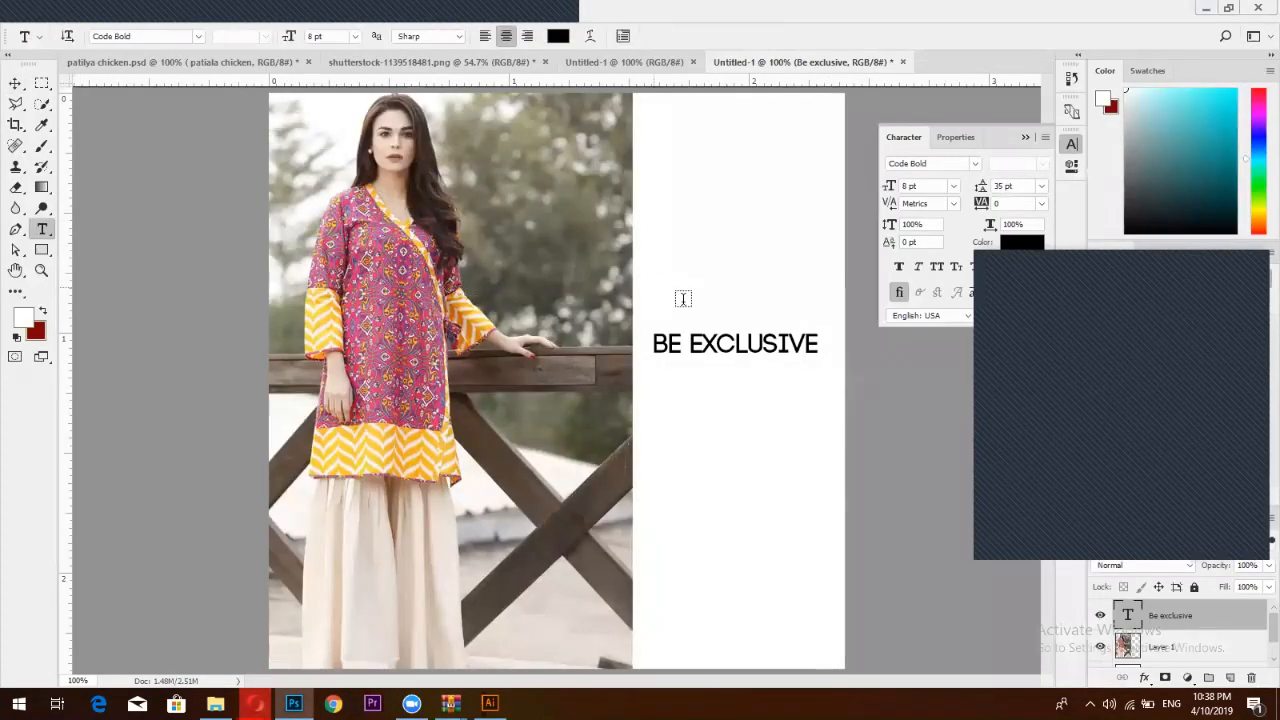
pyautogui.click(683, 299)
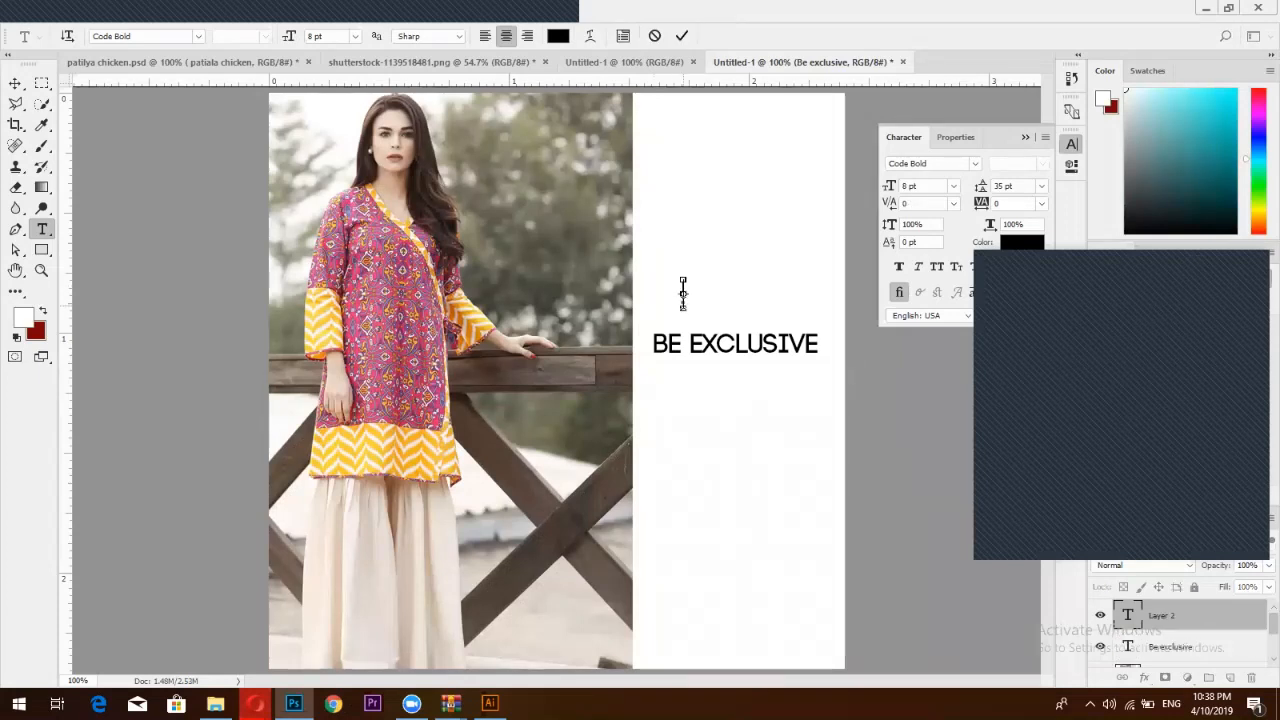
pyautogui.hotkey('ctrl', 'v')
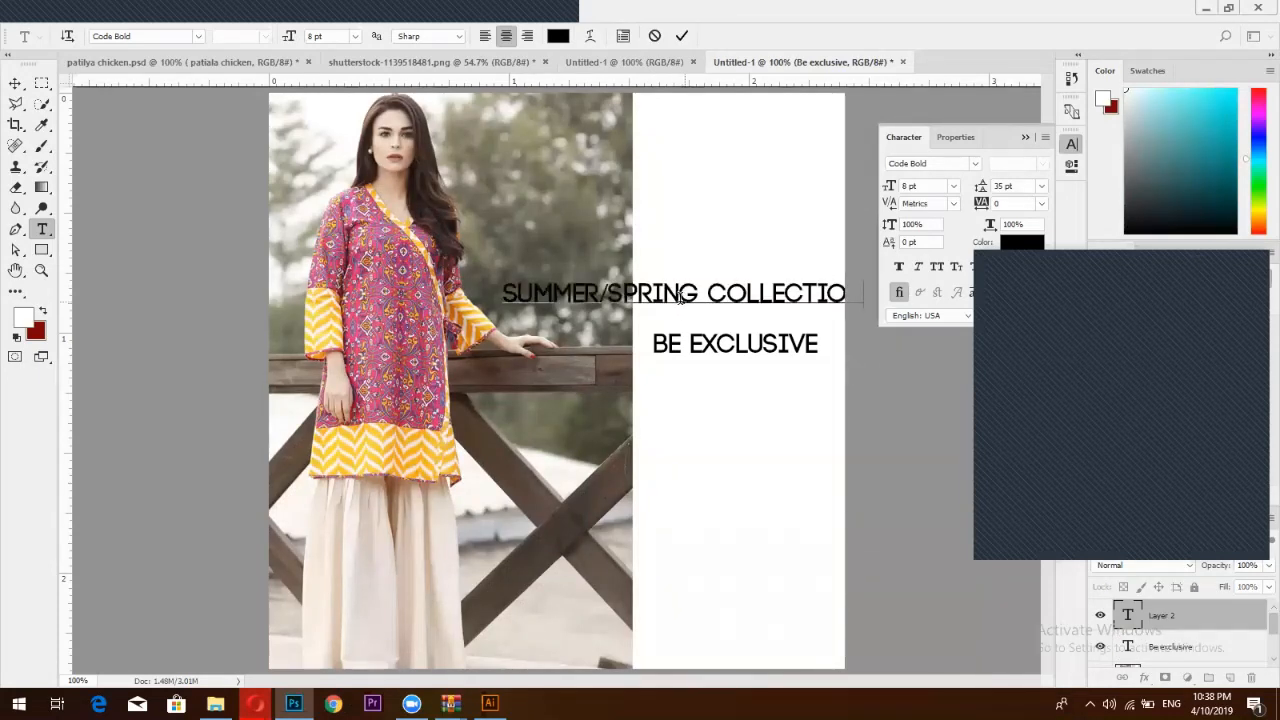
pyautogui.doubleClick(680, 297)
pyautogui.click(790, 292)
pyautogui.doubleClick(760, 292)
pyautogui.hotkey('ctrl', 'a')
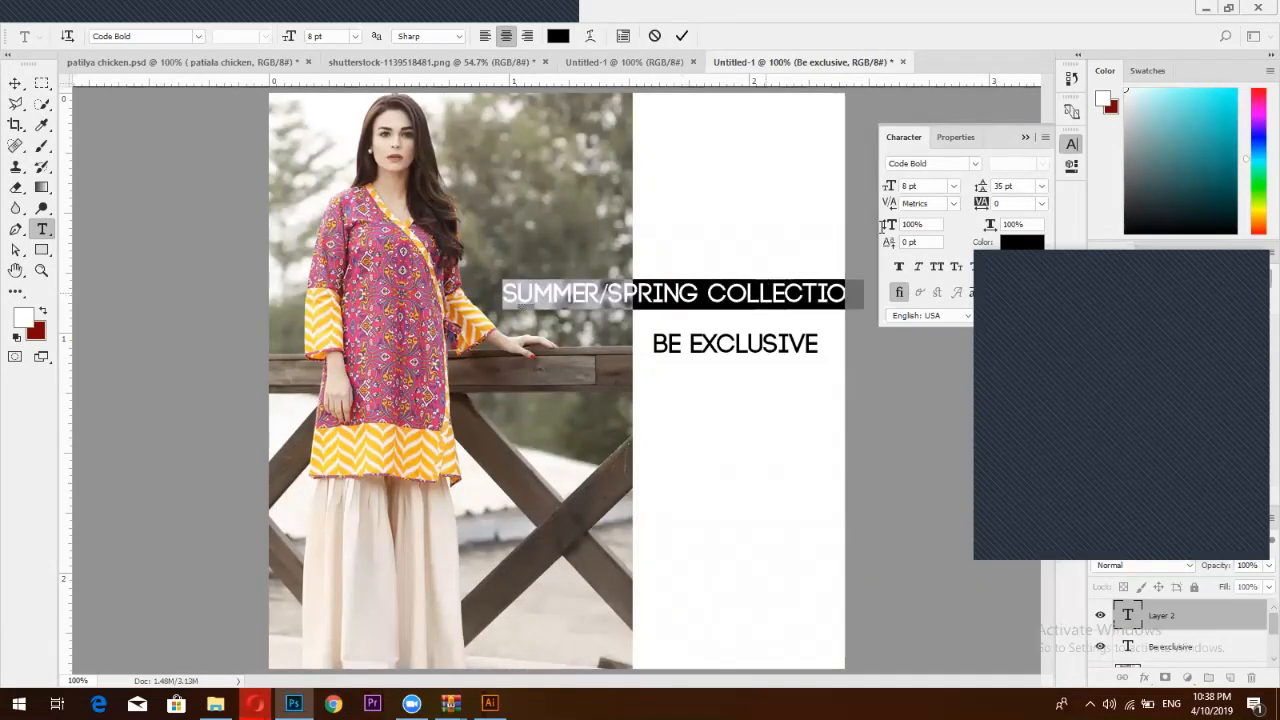
# Shrink the tagline to about 3 pt and place it just above BE EXCLUSIVE
pyautogui.moveTo(897, 187); pyautogui.dragTo(879, 187)
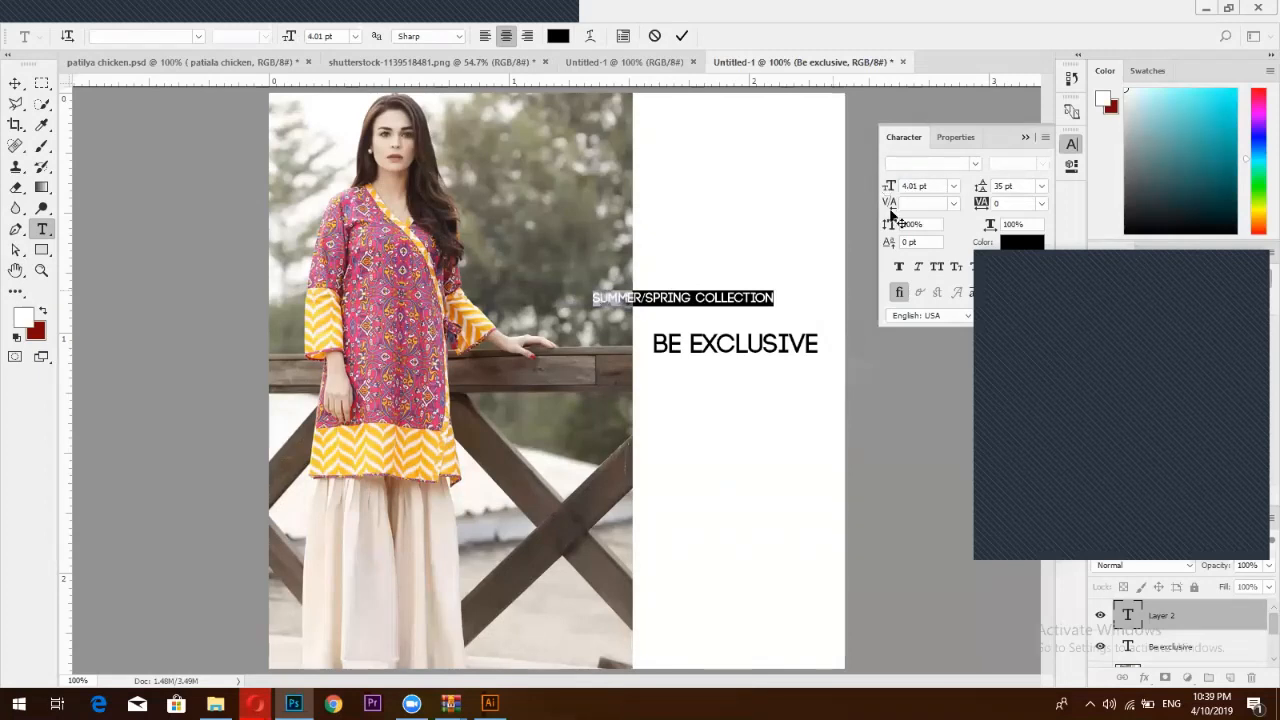
pyautogui.moveTo(768, 328); pyautogui.dragTo(823, 354)
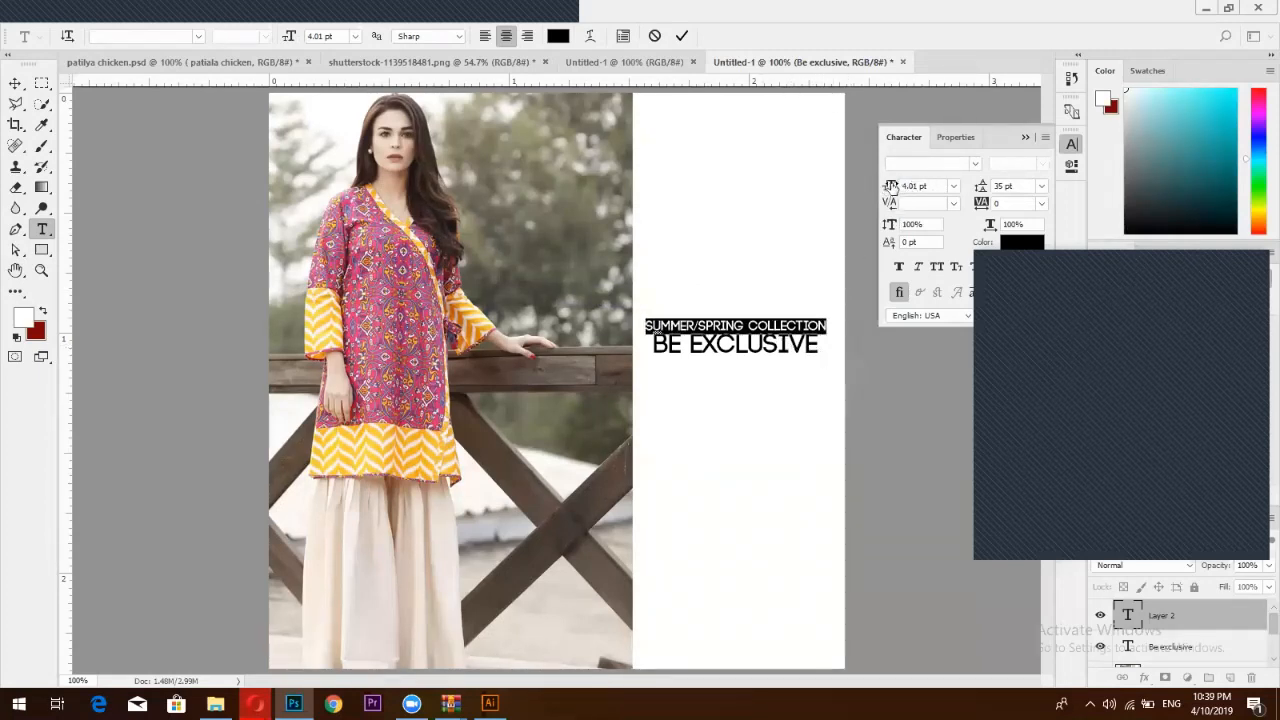
pyautogui.moveTo(890, 187); pyautogui.dragTo(892, 187)
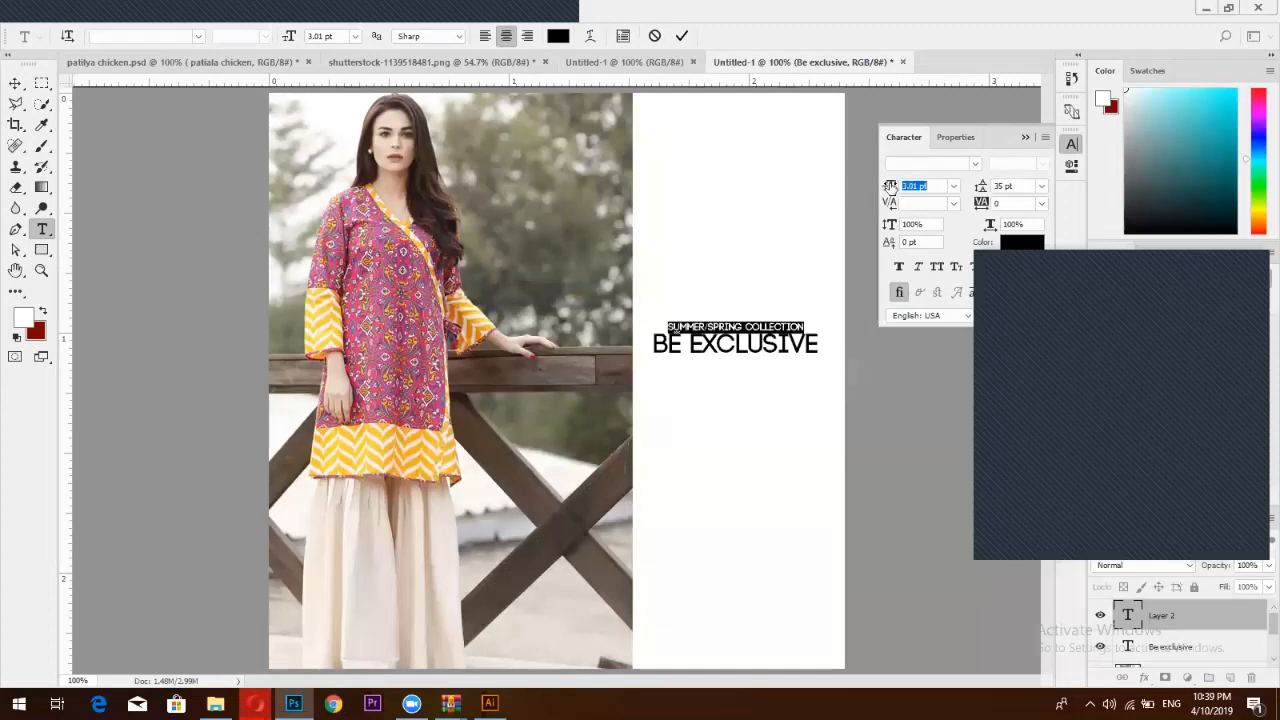
pyautogui.click(683, 37)
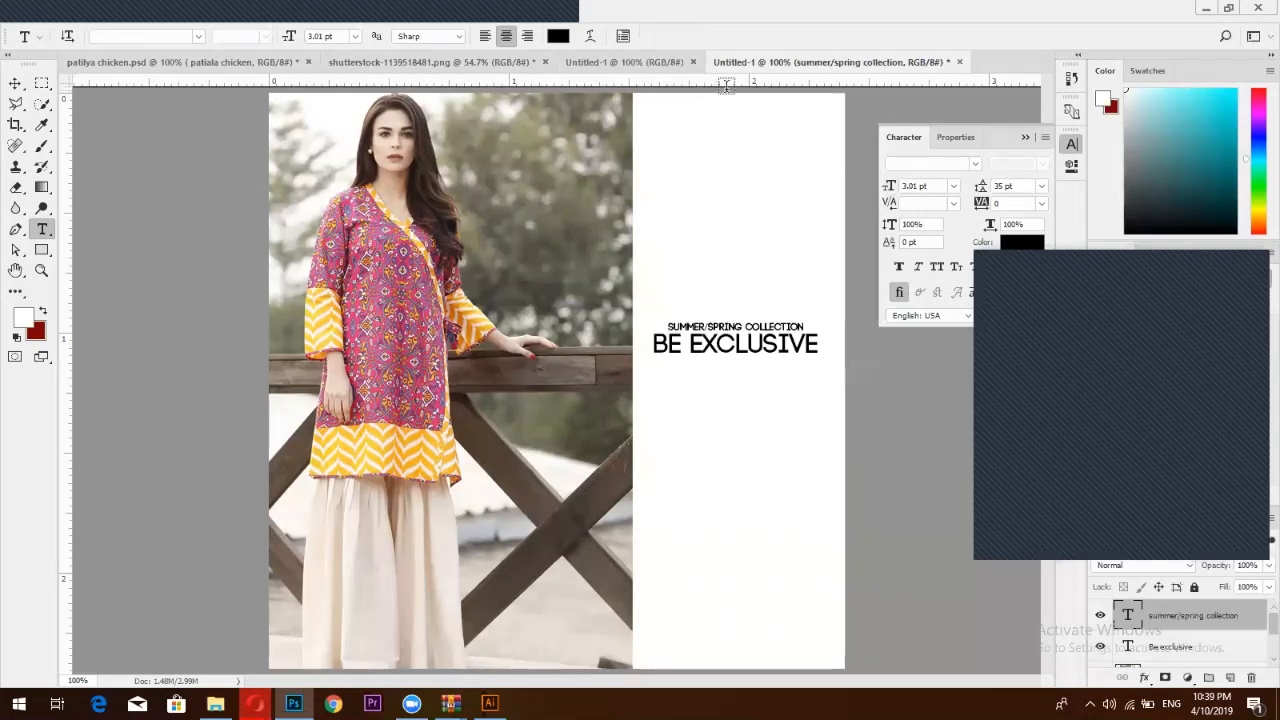
pyautogui.press('v')
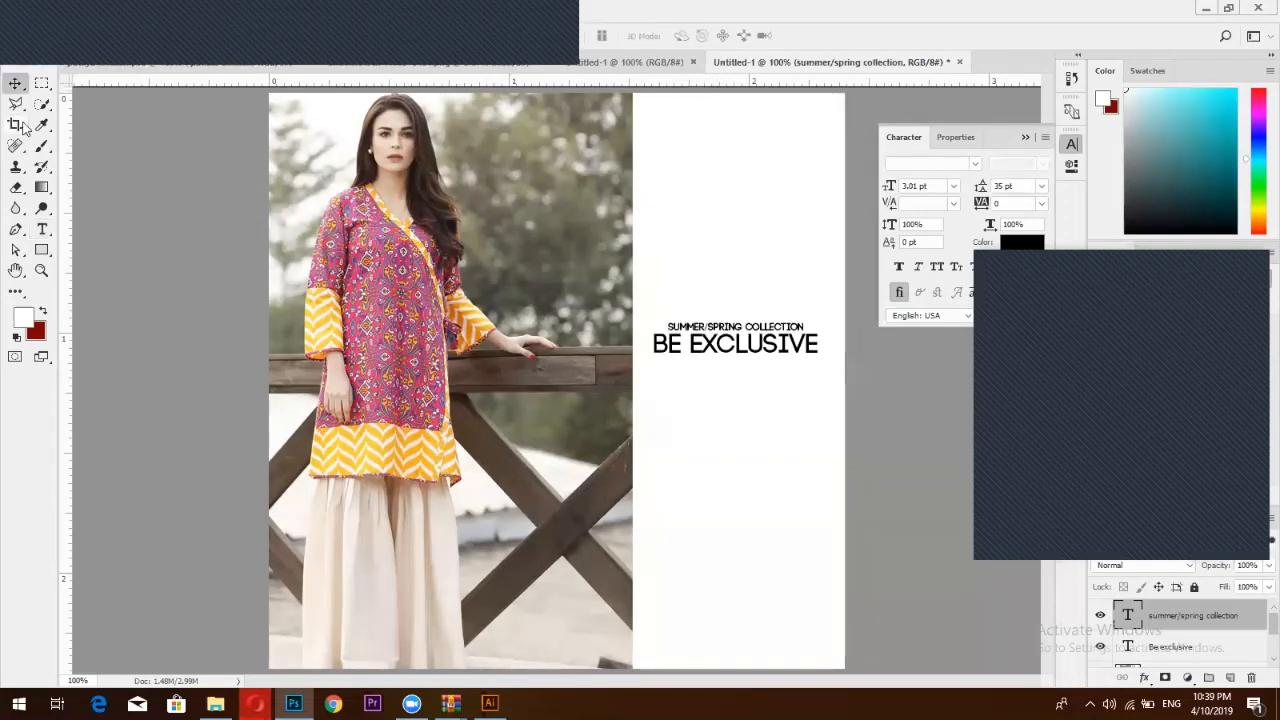
pyautogui.press('Up')
pyautogui.press('Up')
pyautogui.press('Up')
pyautogui.press('Up')
pyautogui.press('Up')
pyautogui.press('Up')
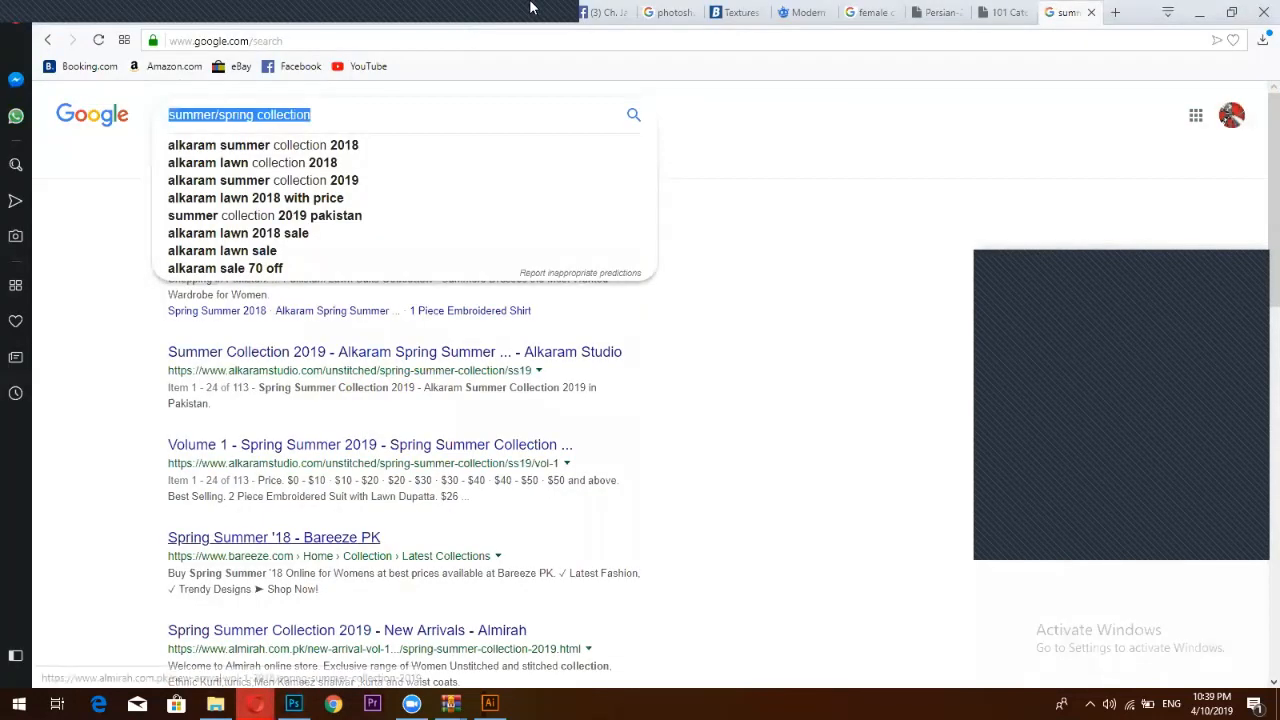
# Browse the Sale Sale Sale Facebook photos and open the Forecast SPRING SUMMER 19 ad
pyautogui.click(333, 703)
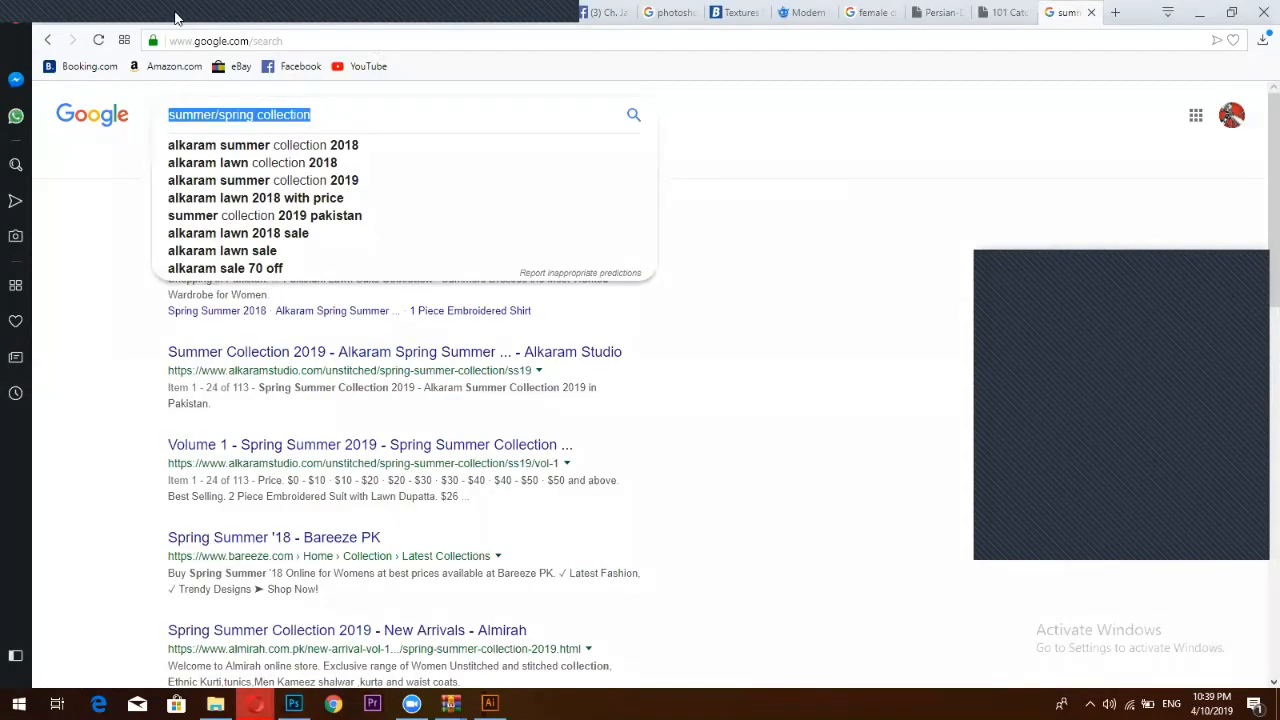
pyautogui.click(749, 112)
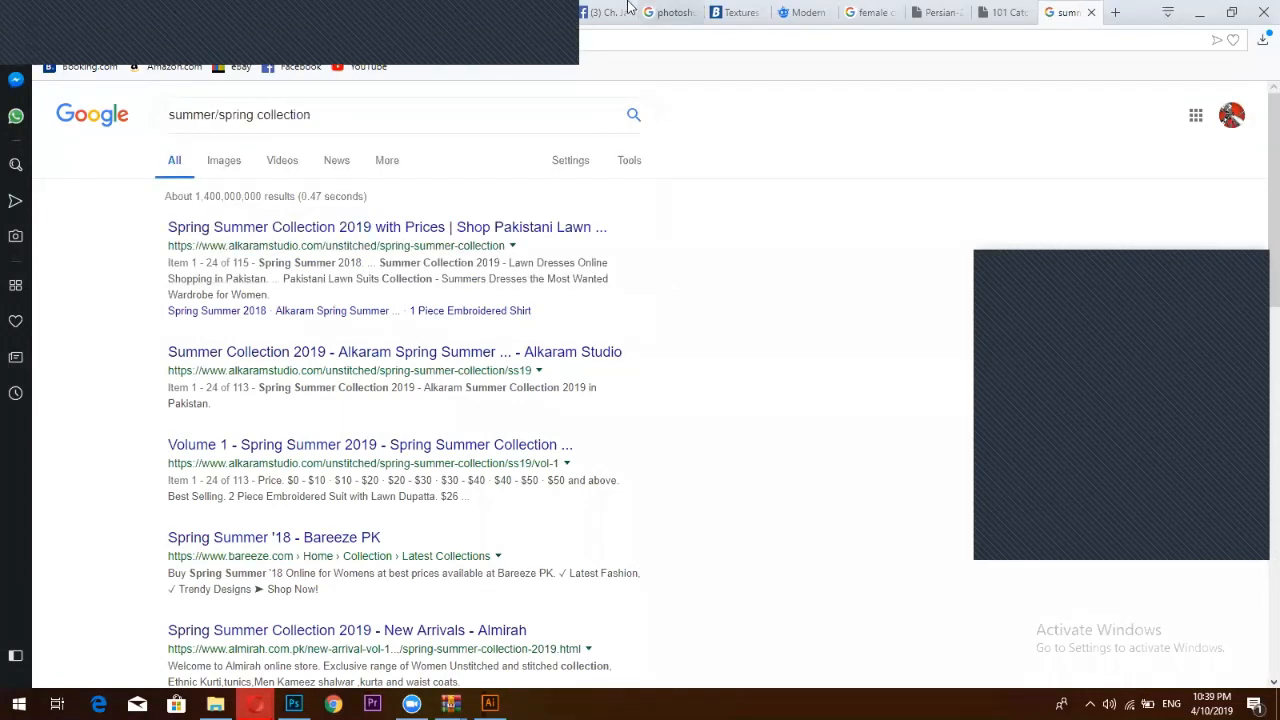
pyautogui.click(626, 13)
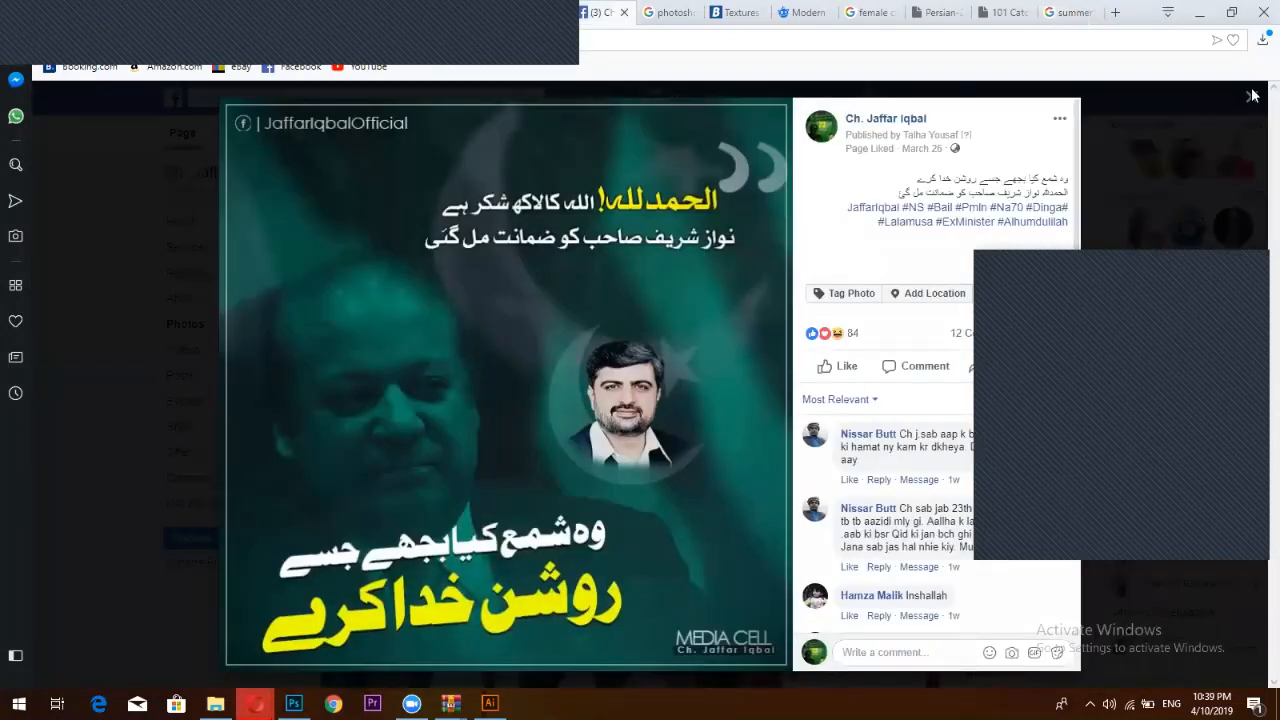
pyautogui.press('Escape')
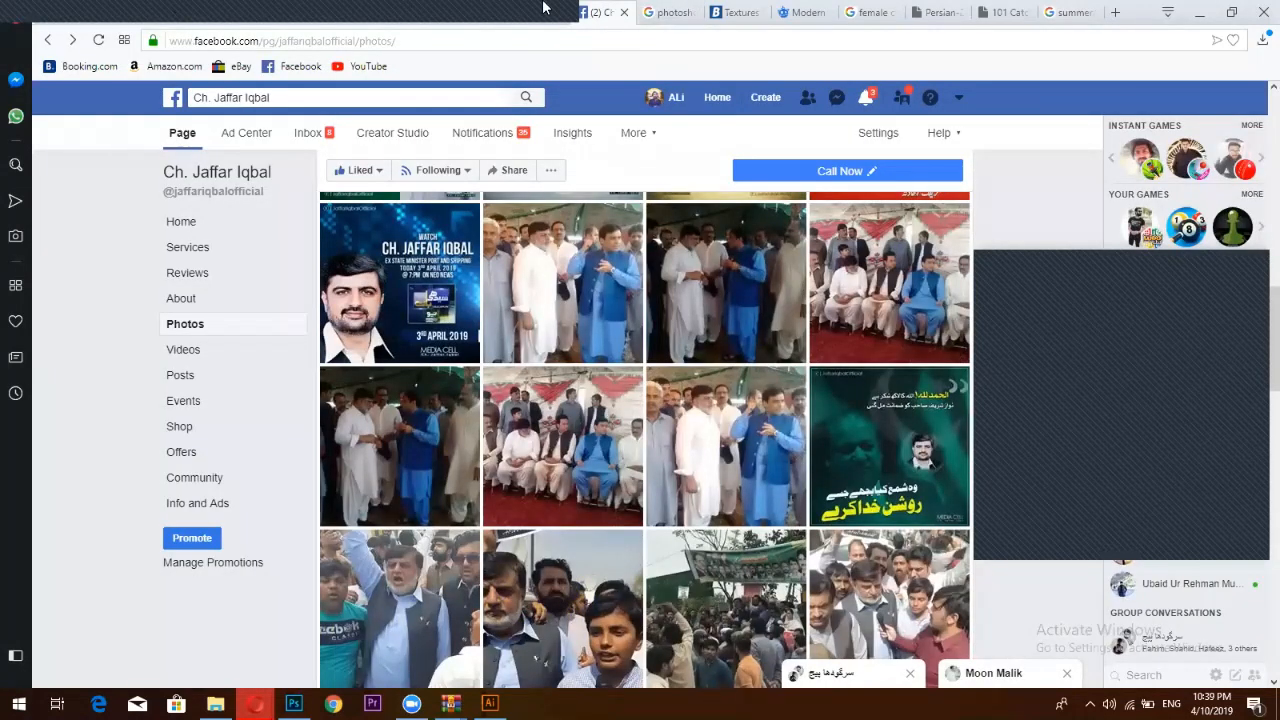
pyautogui.hotkey('alt', 'Left')
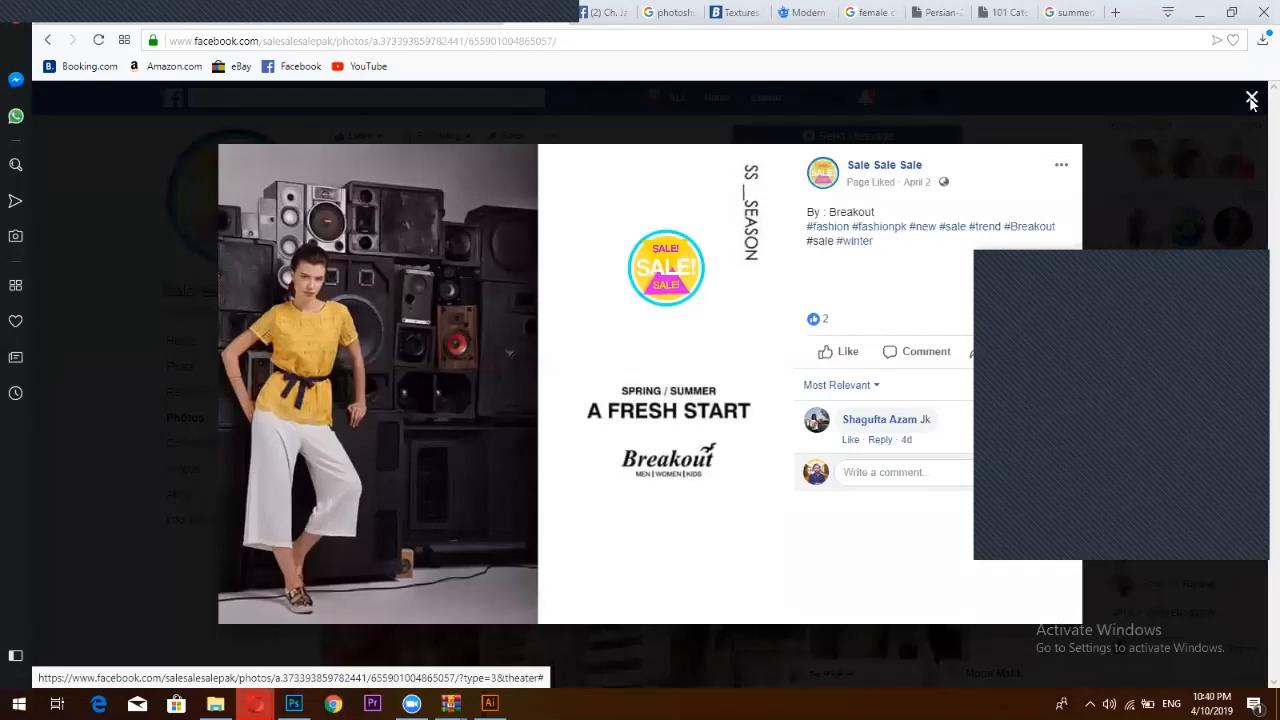
pyautogui.click(1253, 100)
pyautogui.scroll(-3, 540, 388)
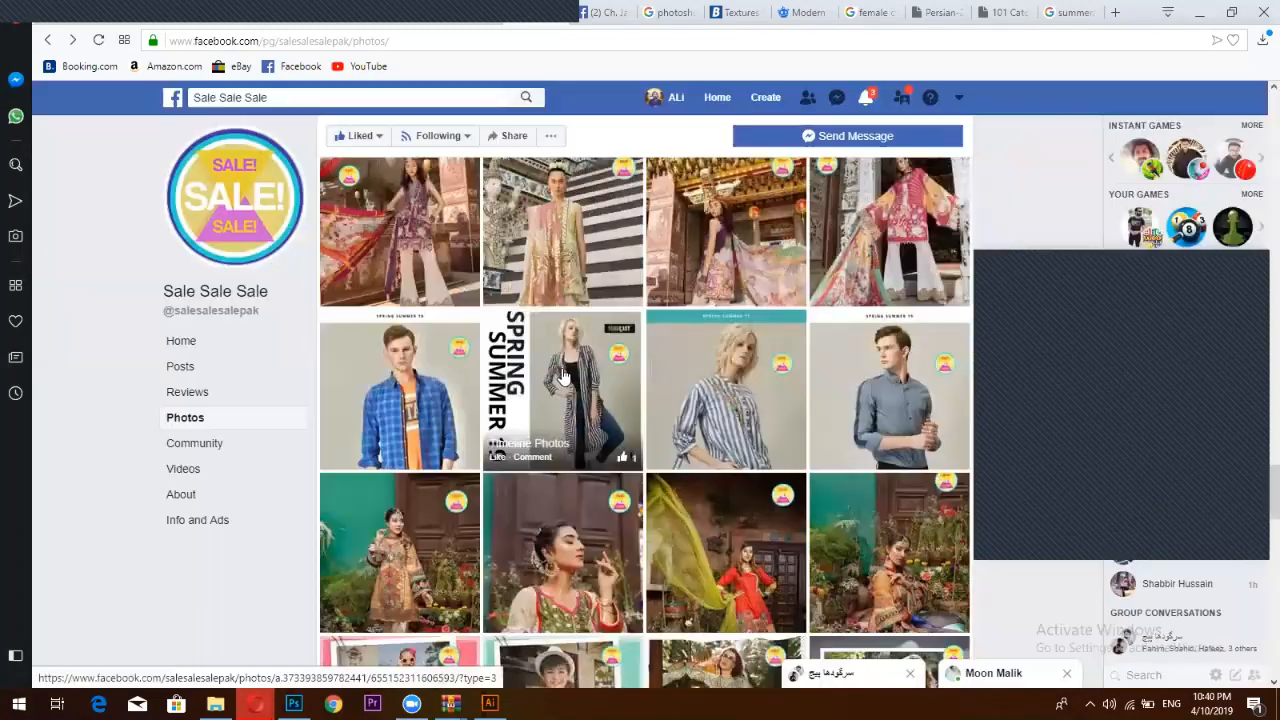
pyautogui.click(563, 375)
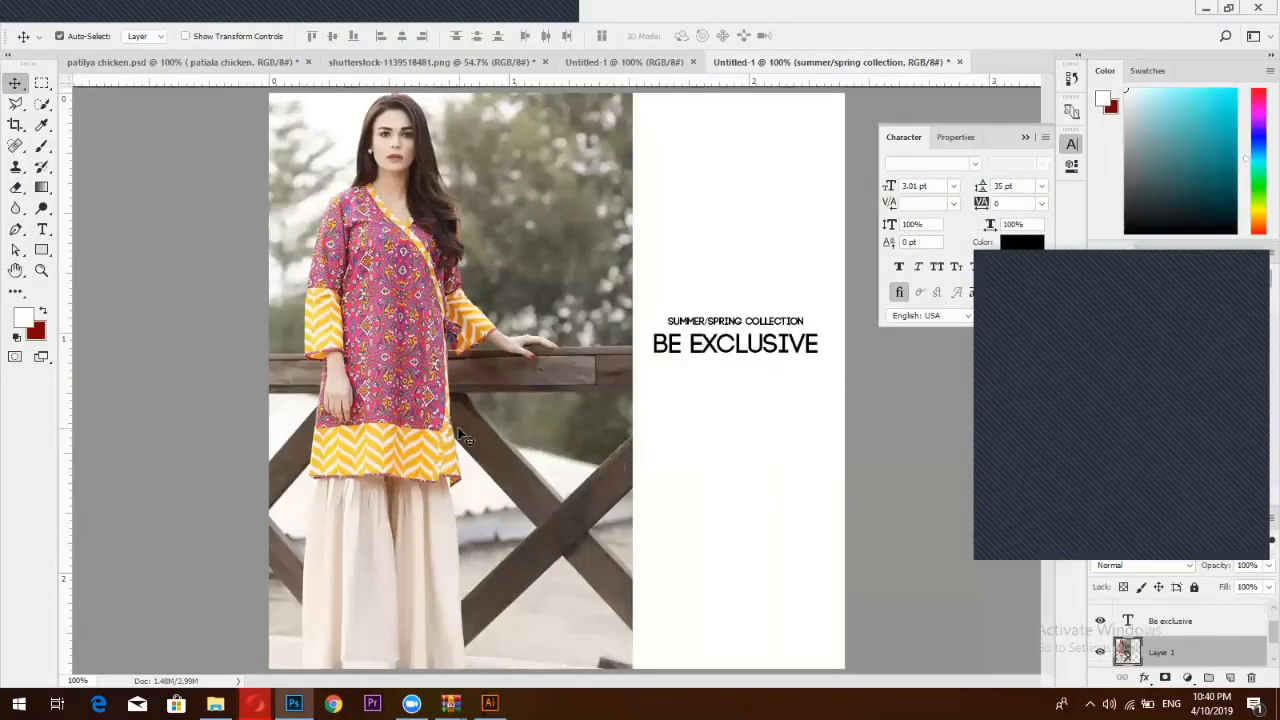
# Scale the model photo to 95%, shift it right, and hide the BE EXCLUSIVE layer
pyautogui.hotkey('ctrl', 't')
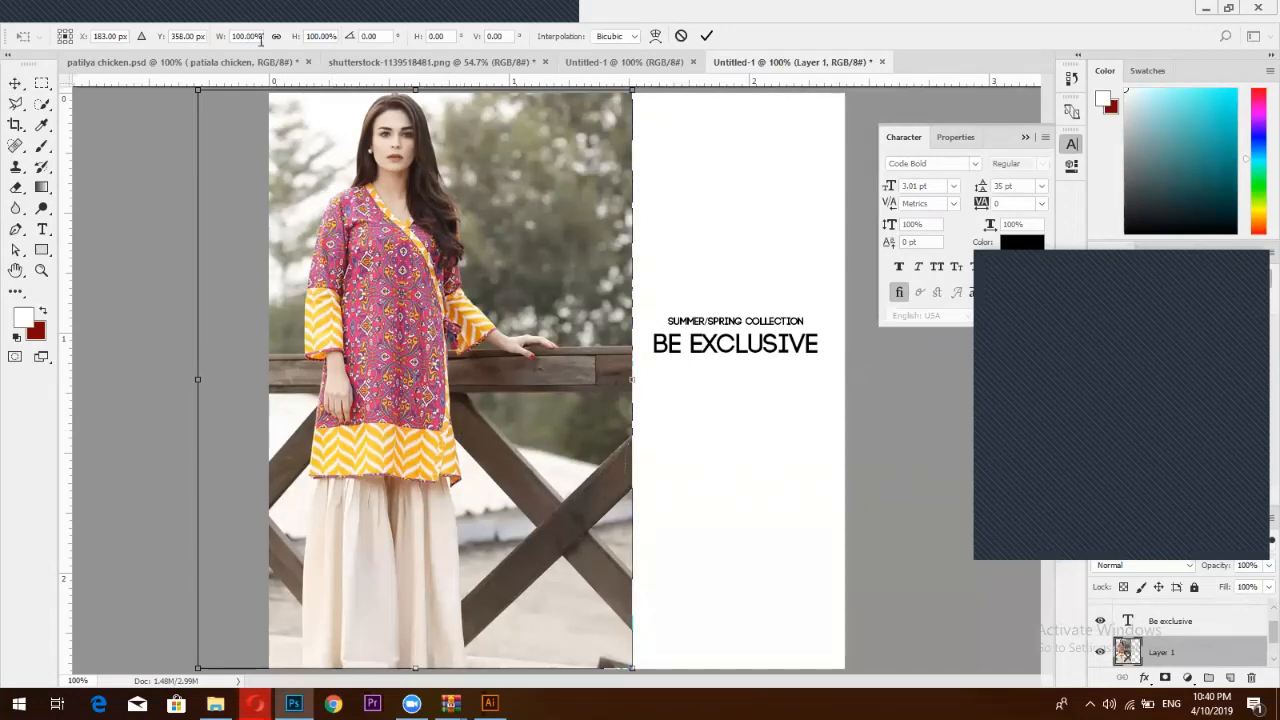
pyautogui.moveTo(223, 38); pyautogui.dragTo(217, 40)
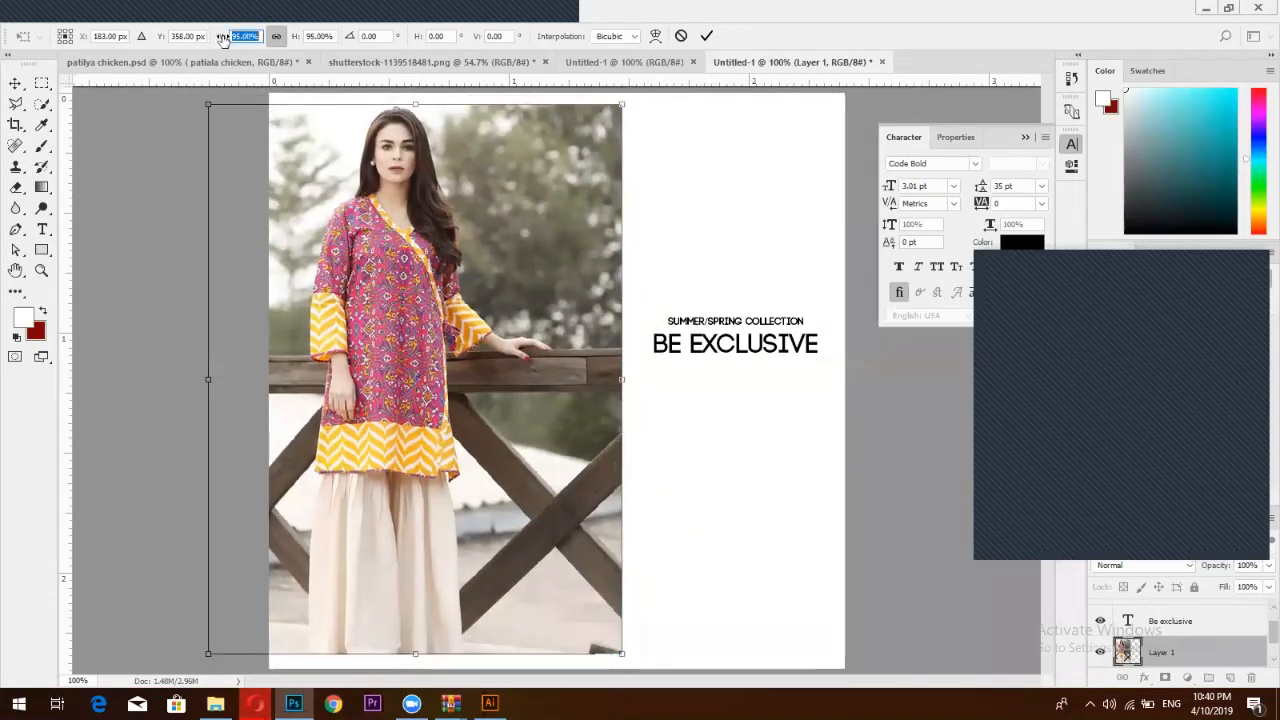
pyautogui.click(706, 36)
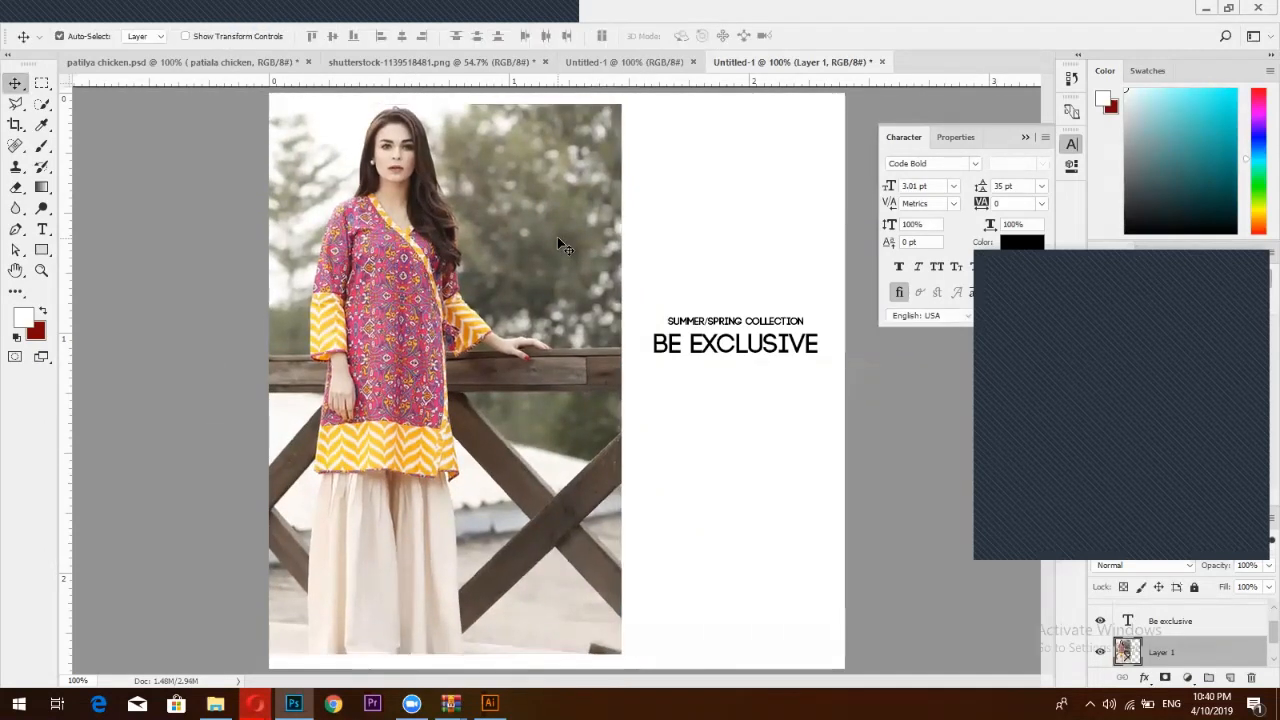
pyautogui.moveTo(587, 245); pyautogui.dragTo(633, 247)
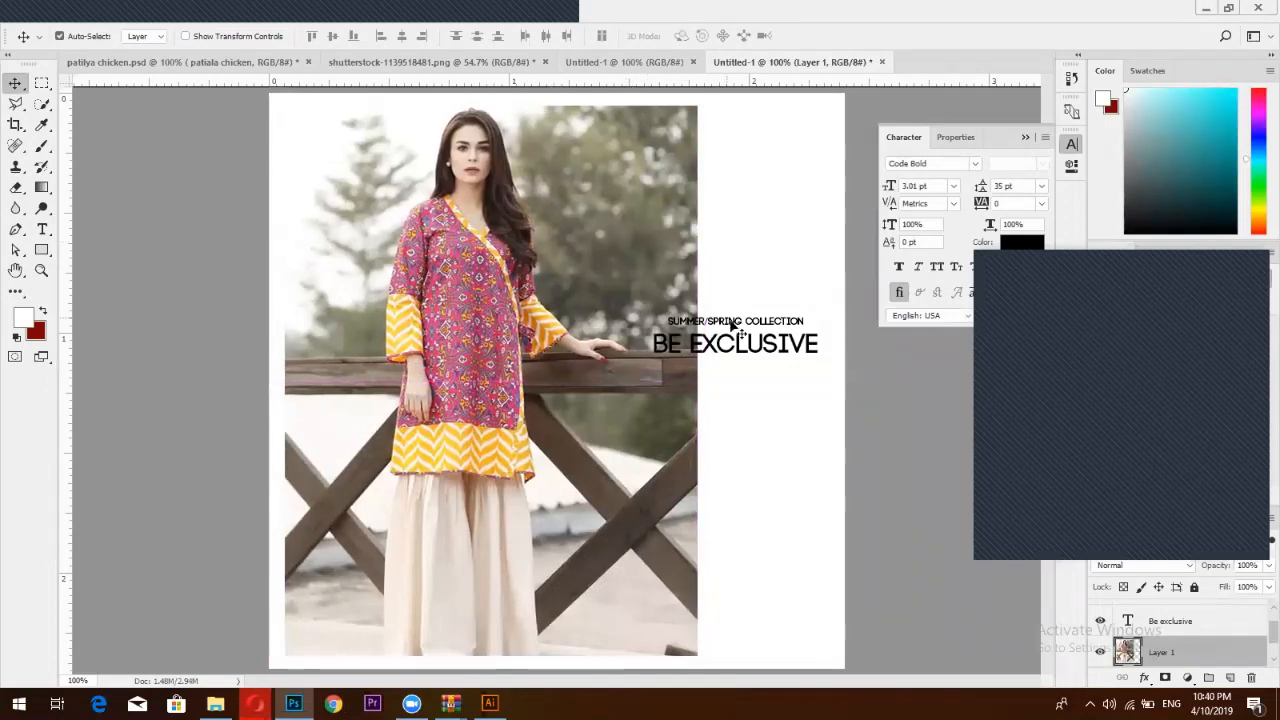
pyautogui.click(1140, 626)
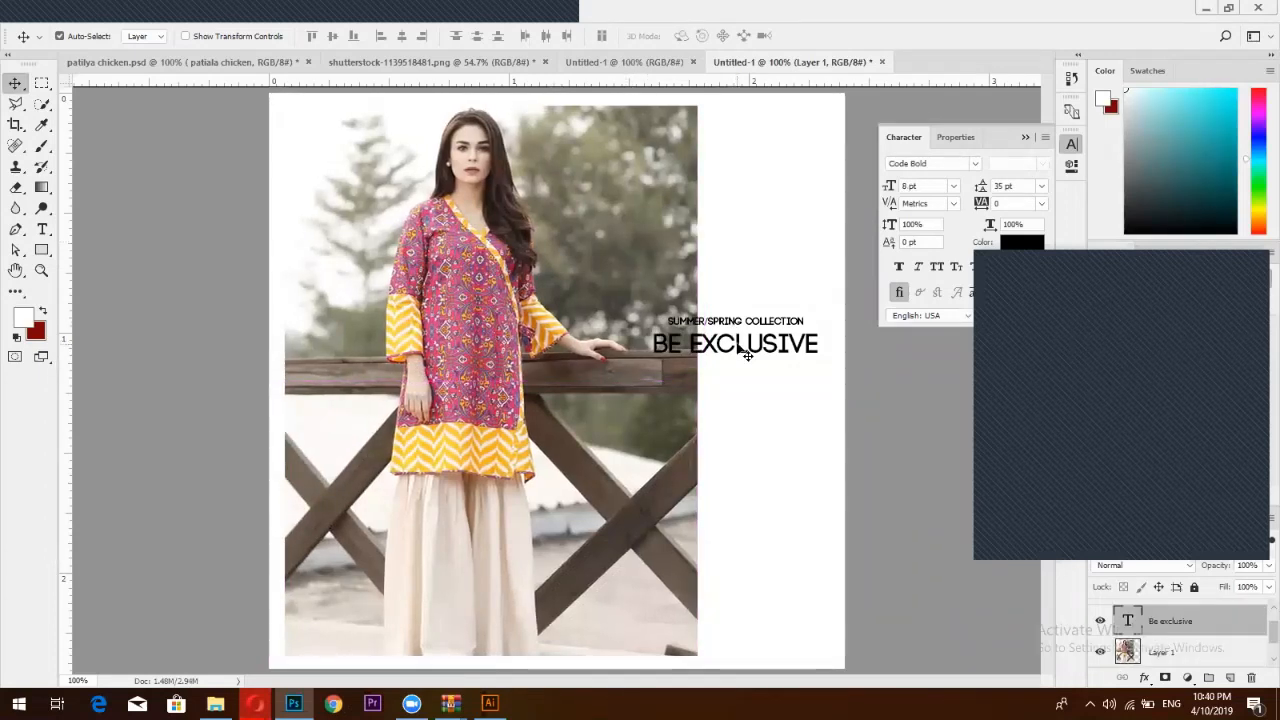
pyautogui.click(1101, 621)
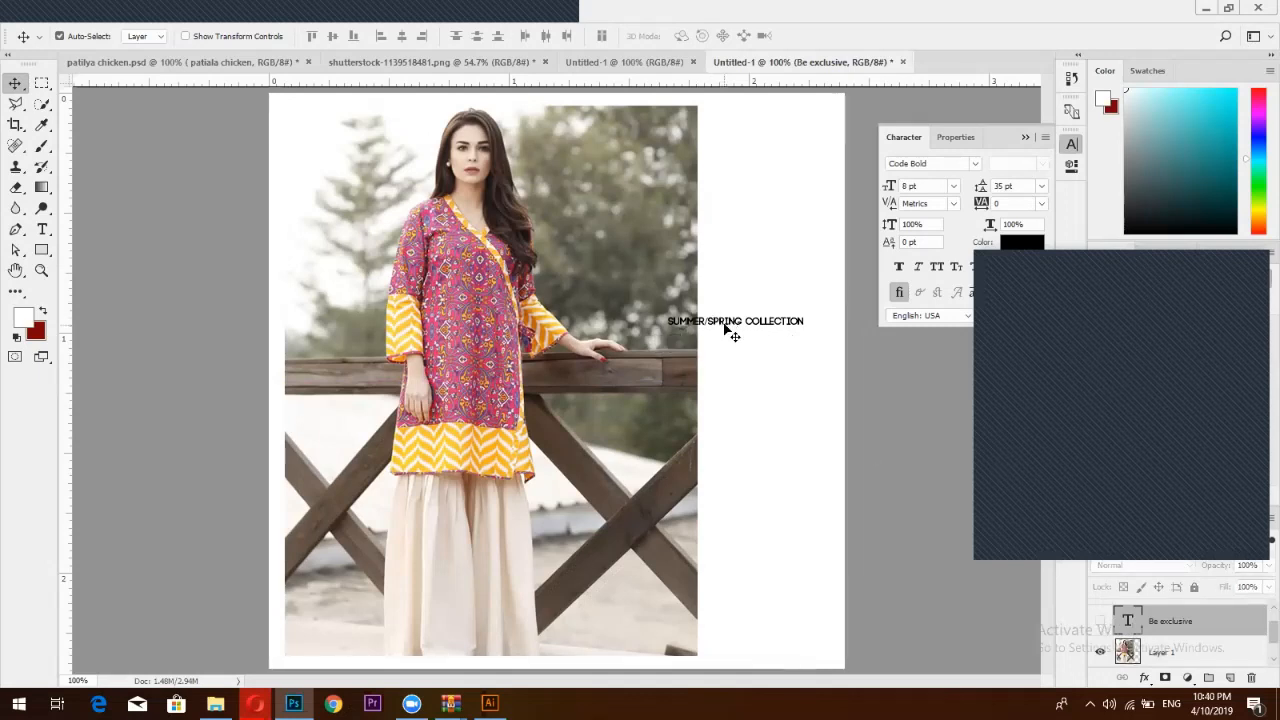
# Rotate the SUMMER/SPRING COLLECTION tagline 90° clockwise
pyautogui.click(730, 335)
pyautogui.hotkey('ctrl', 't')
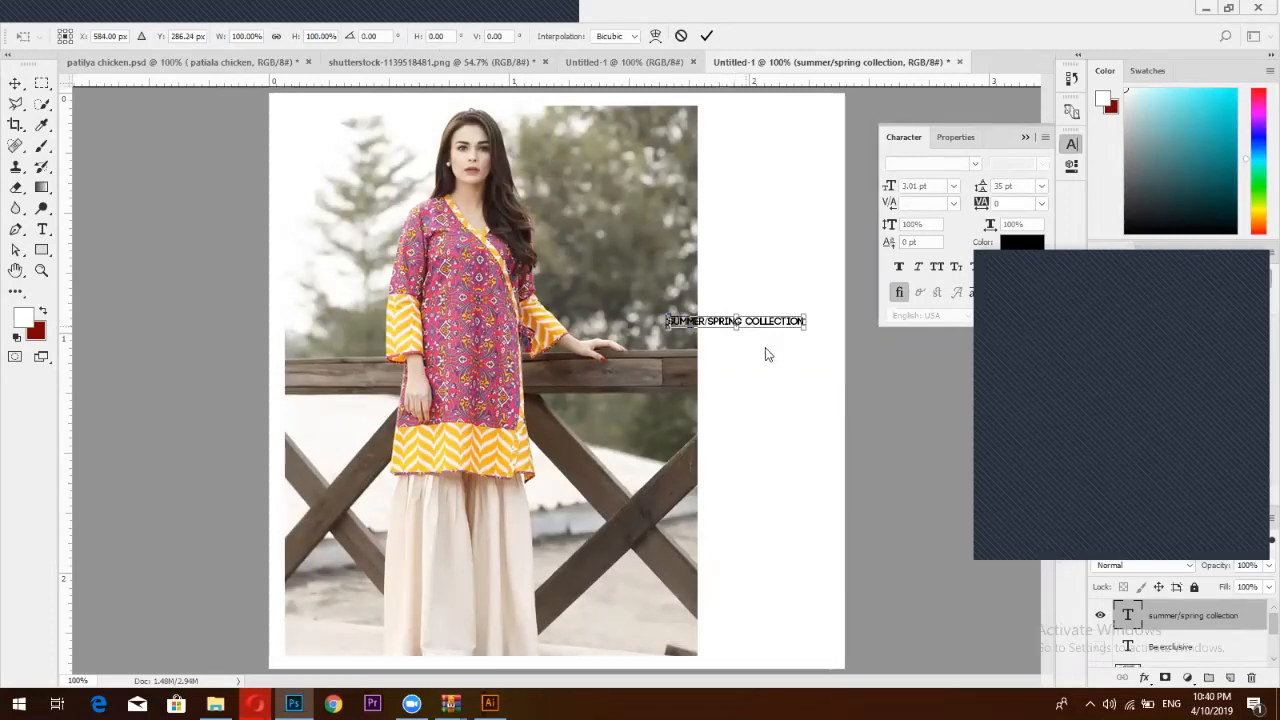
pyautogui.rightClick(748, 320)
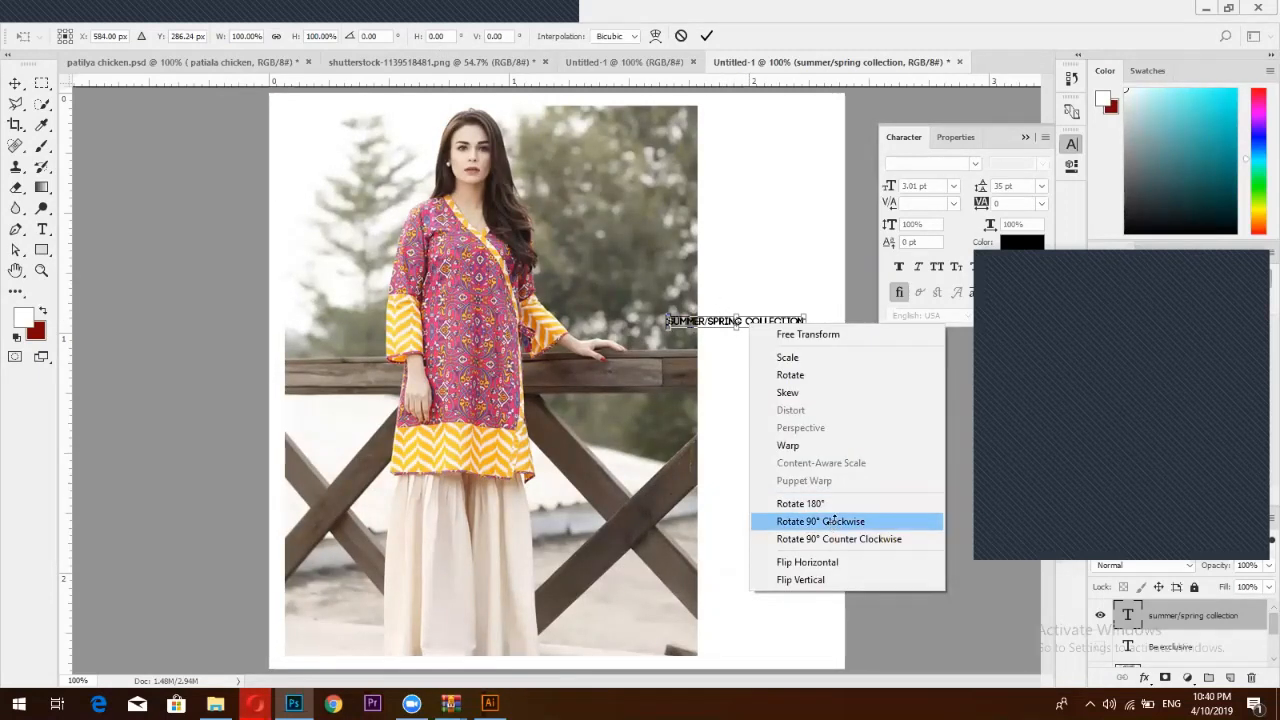
pyautogui.click(830, 520)
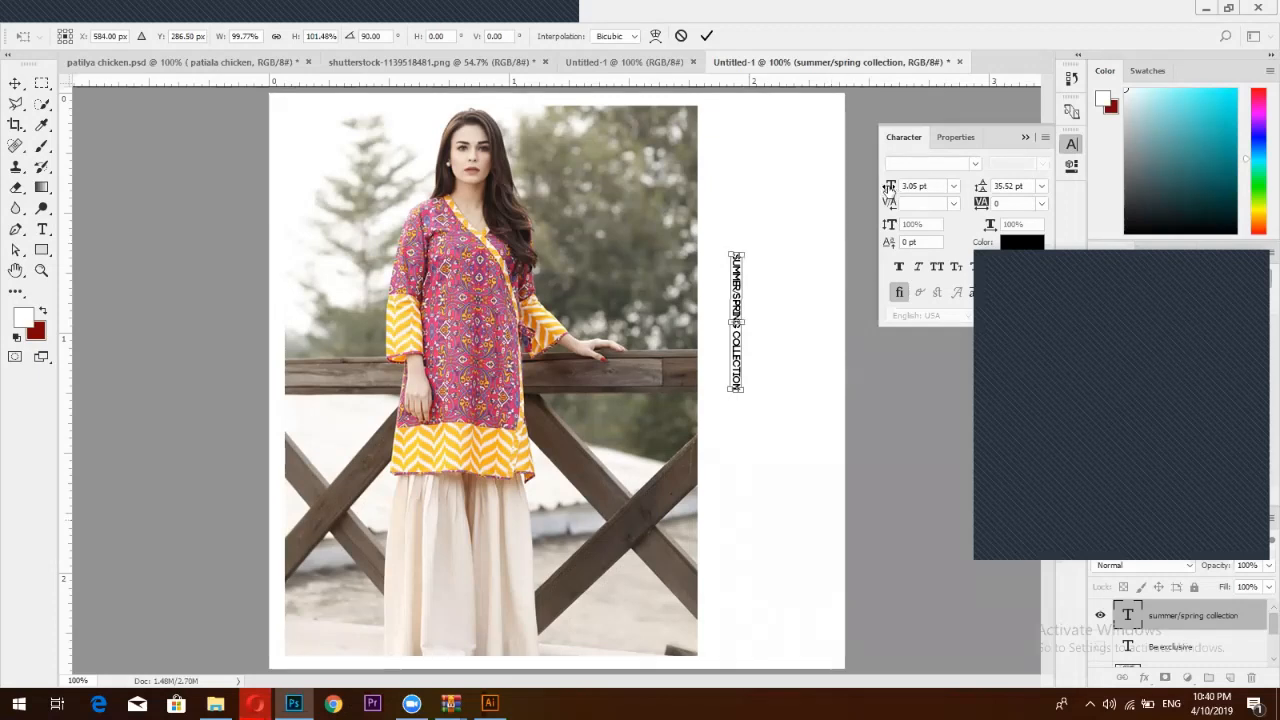
pyautogui.click(707, 36)
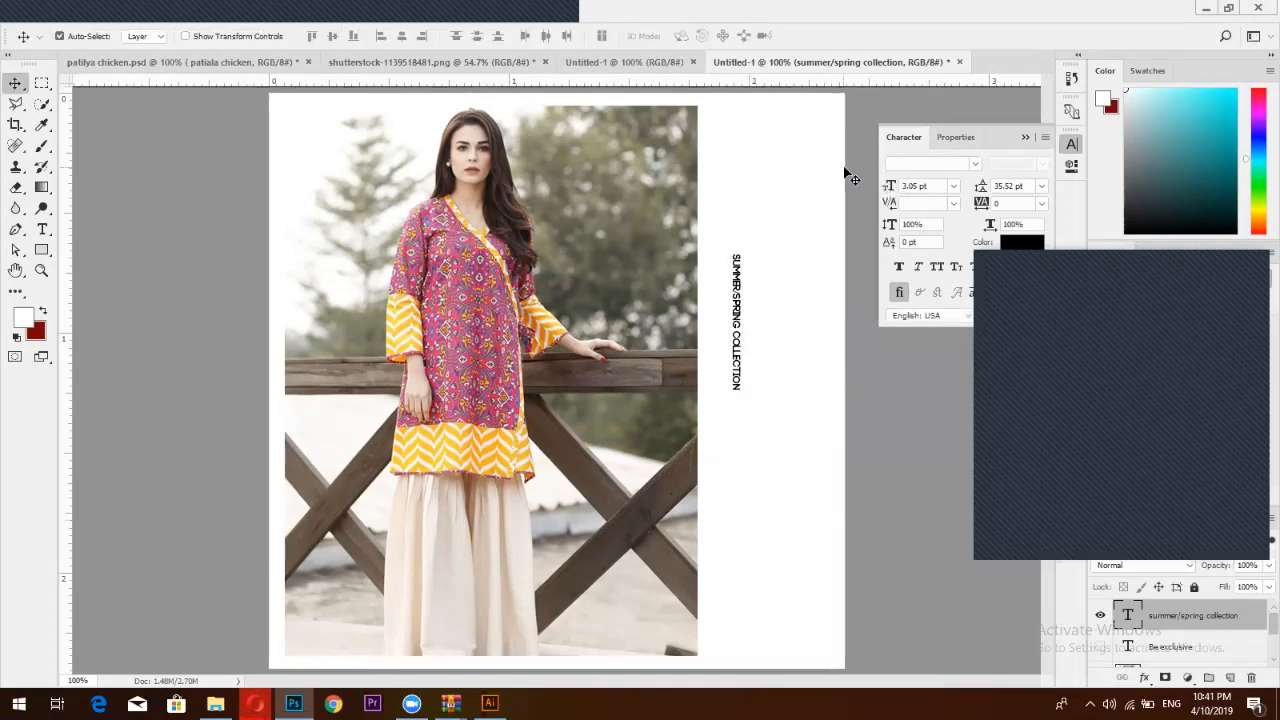
# Enlarge the vertical tagline to 314% and shift it slightly right and down
pyautogui.hotkey('ctrl', 't')
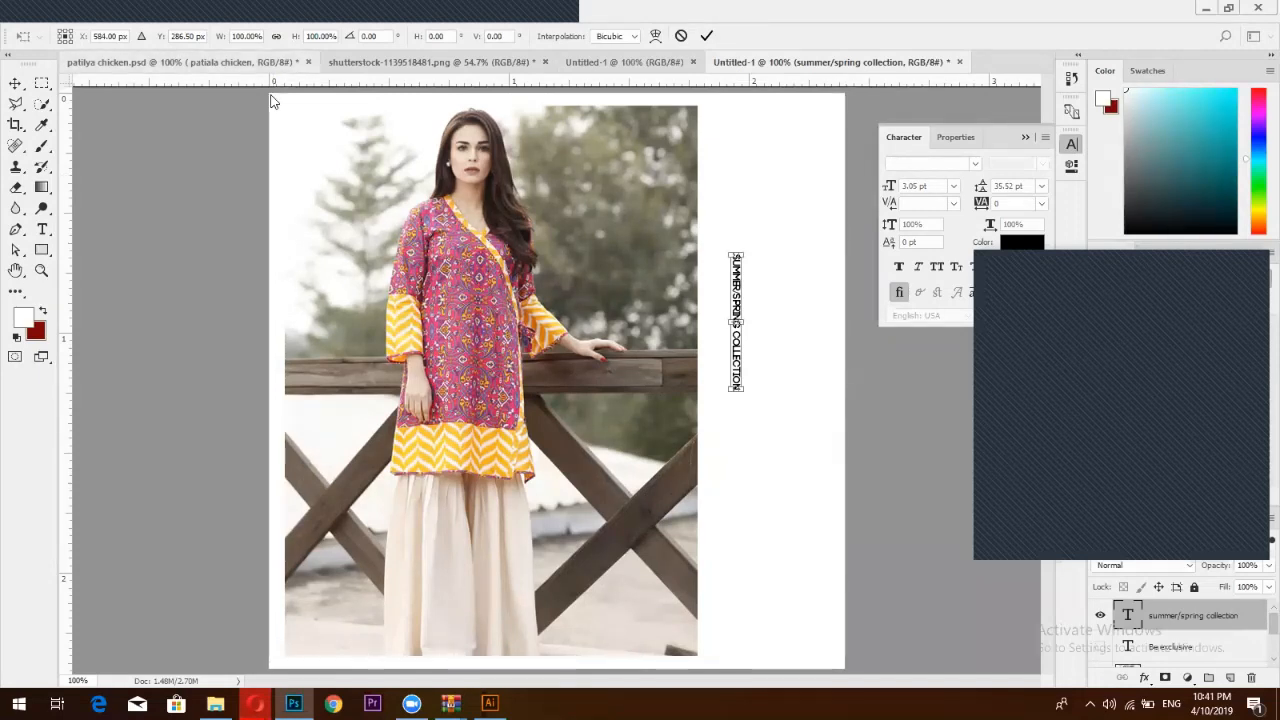
pyautogui.moveTo(222, 37); pyautogui.dragTo(243, 42)
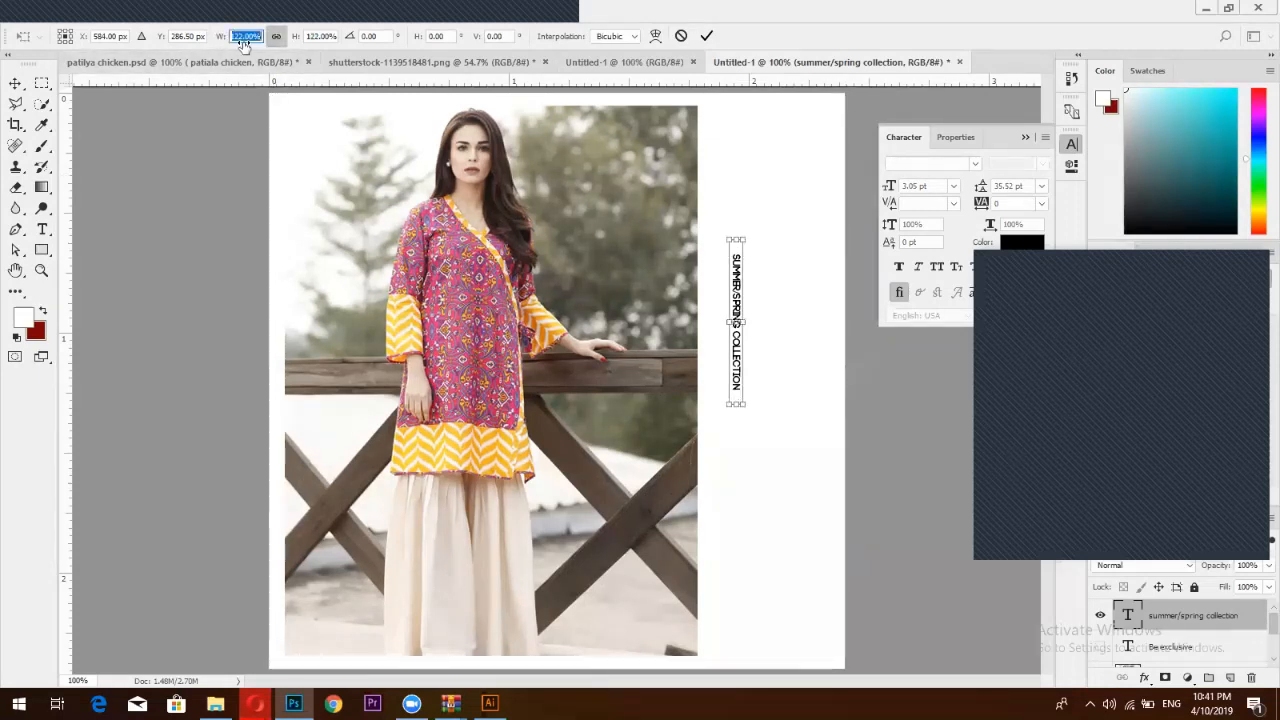
pyautogui.write('314')
pyautogui.press('Return')
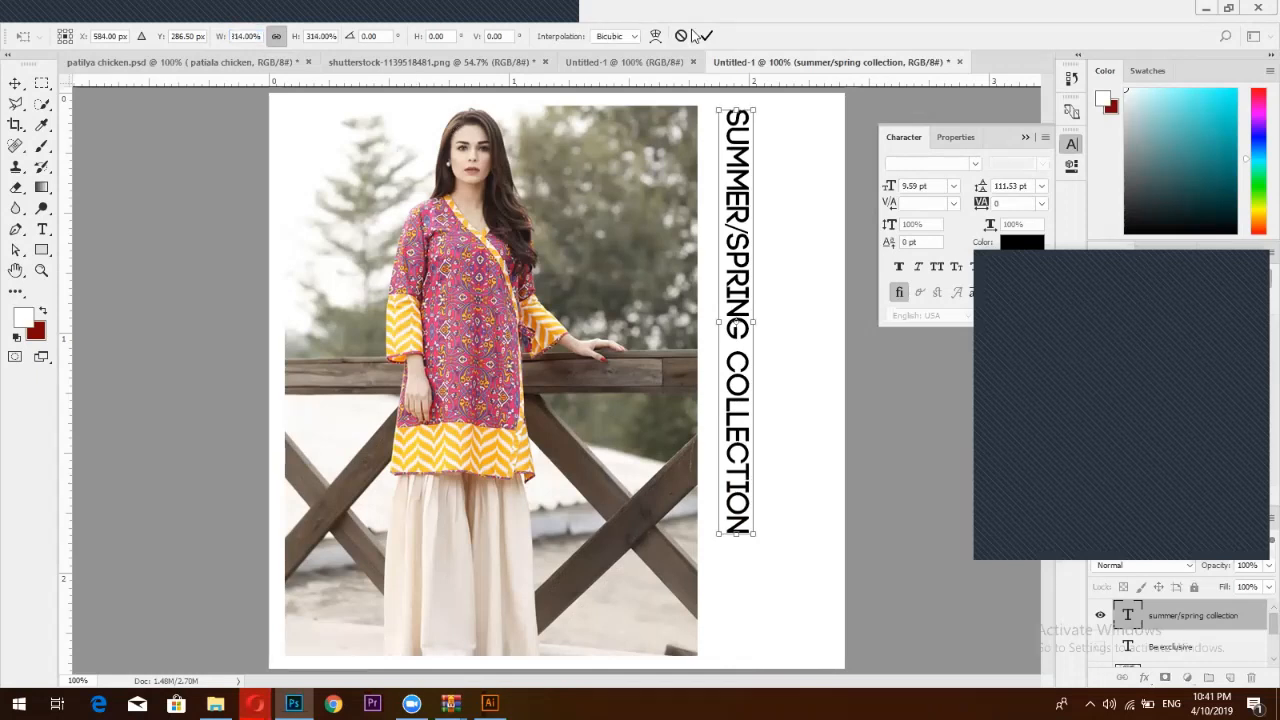
pyautogui.click(706, 36)
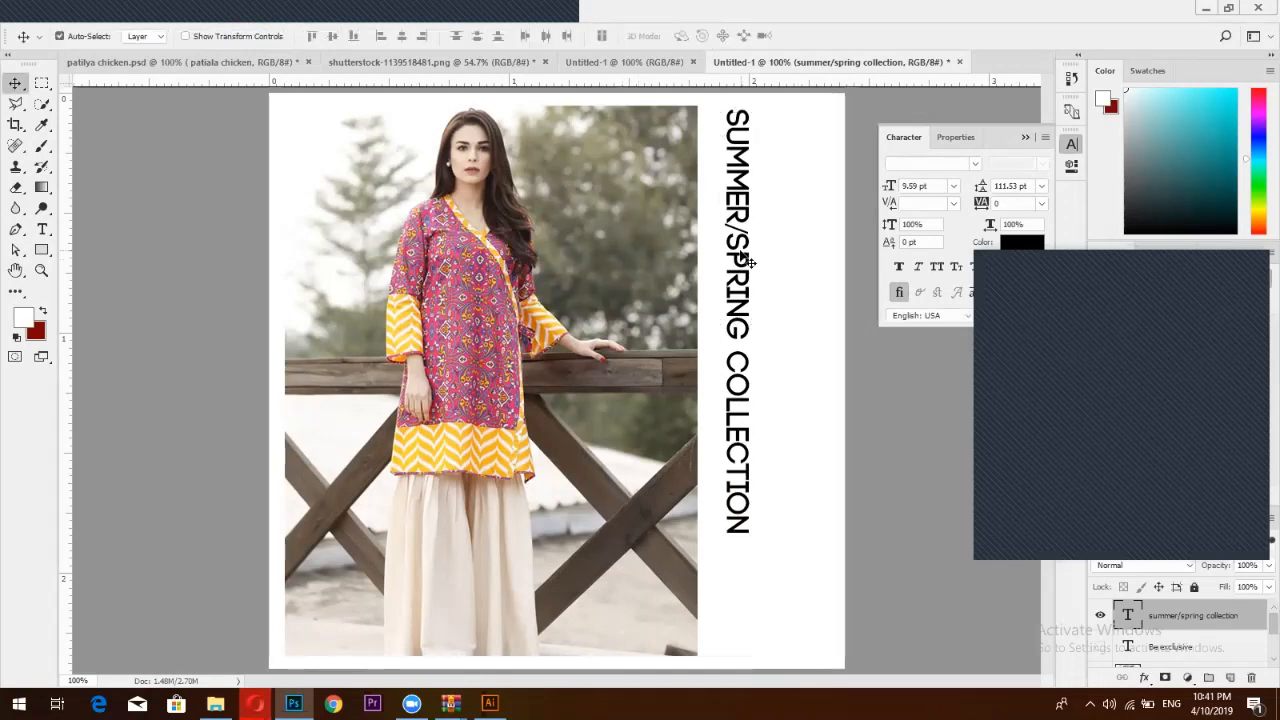
pyautogui.moveTo(748, 262); pyautogui.dragTo(761, 292)
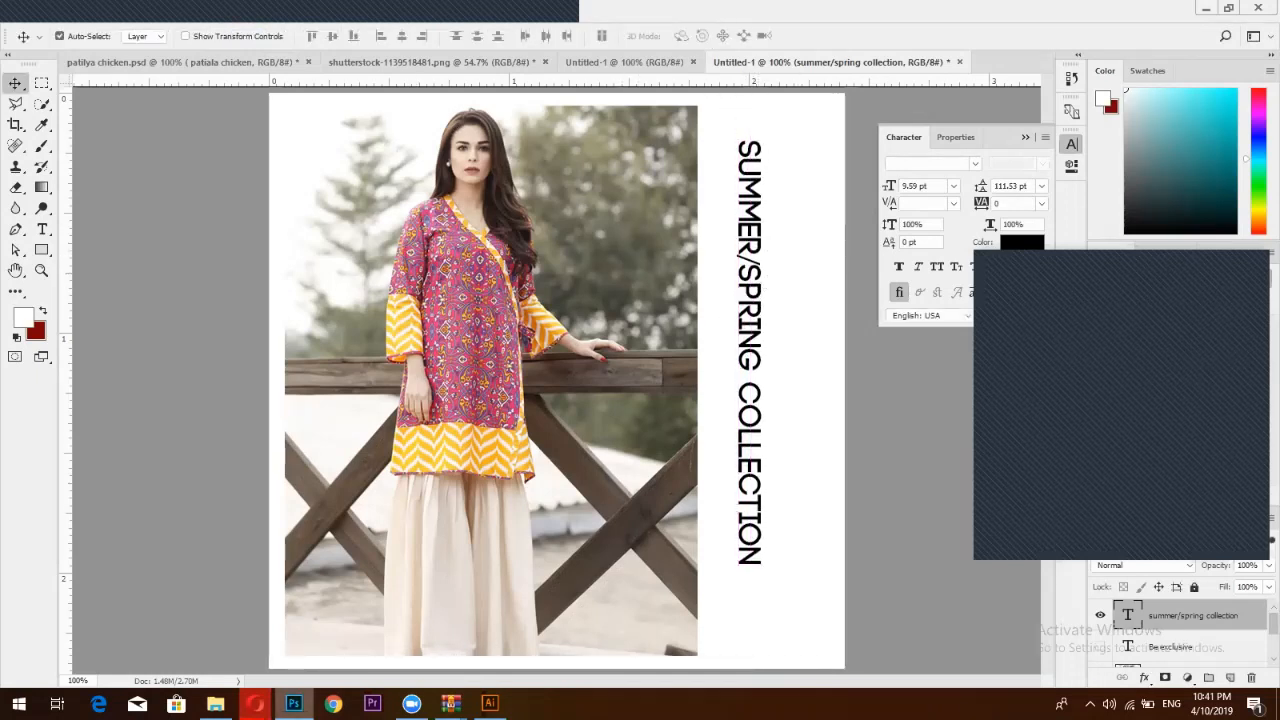
# Back in Facebook, close the Forecast photo and look over the green-scarf woman photo
pyautogui.moveTo(255, 703)
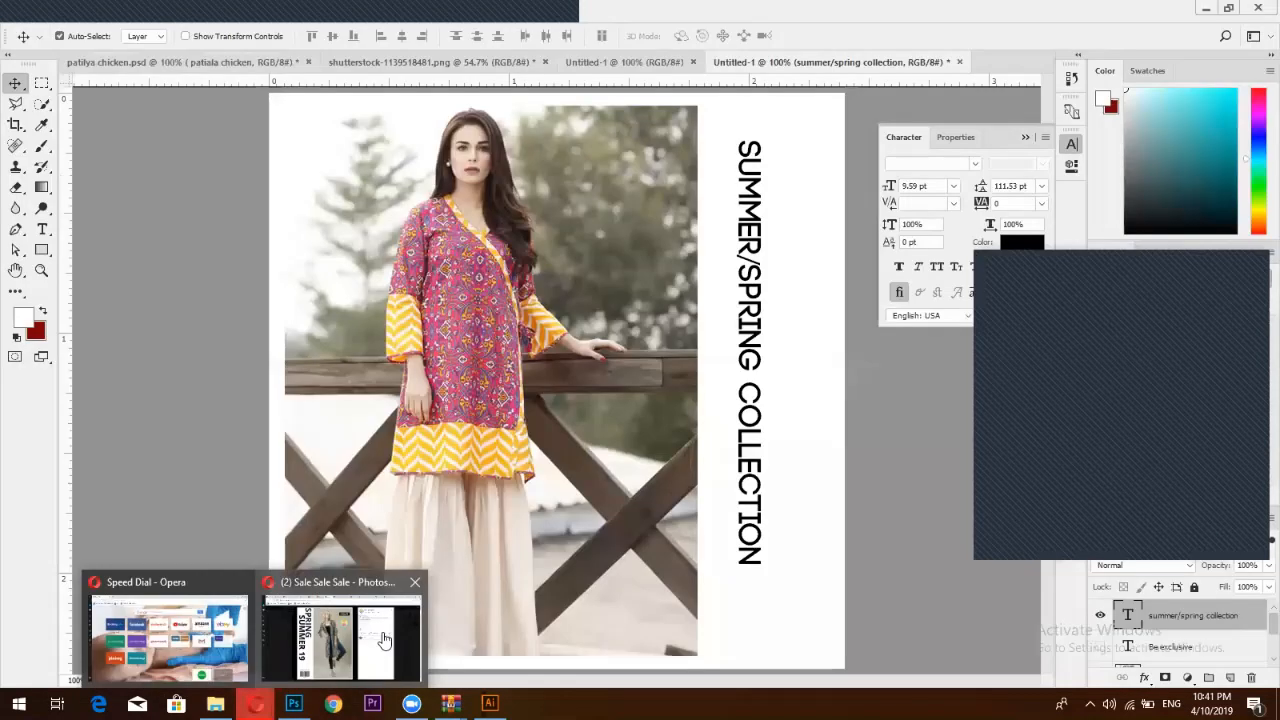
pyautogui.click(384, 640)
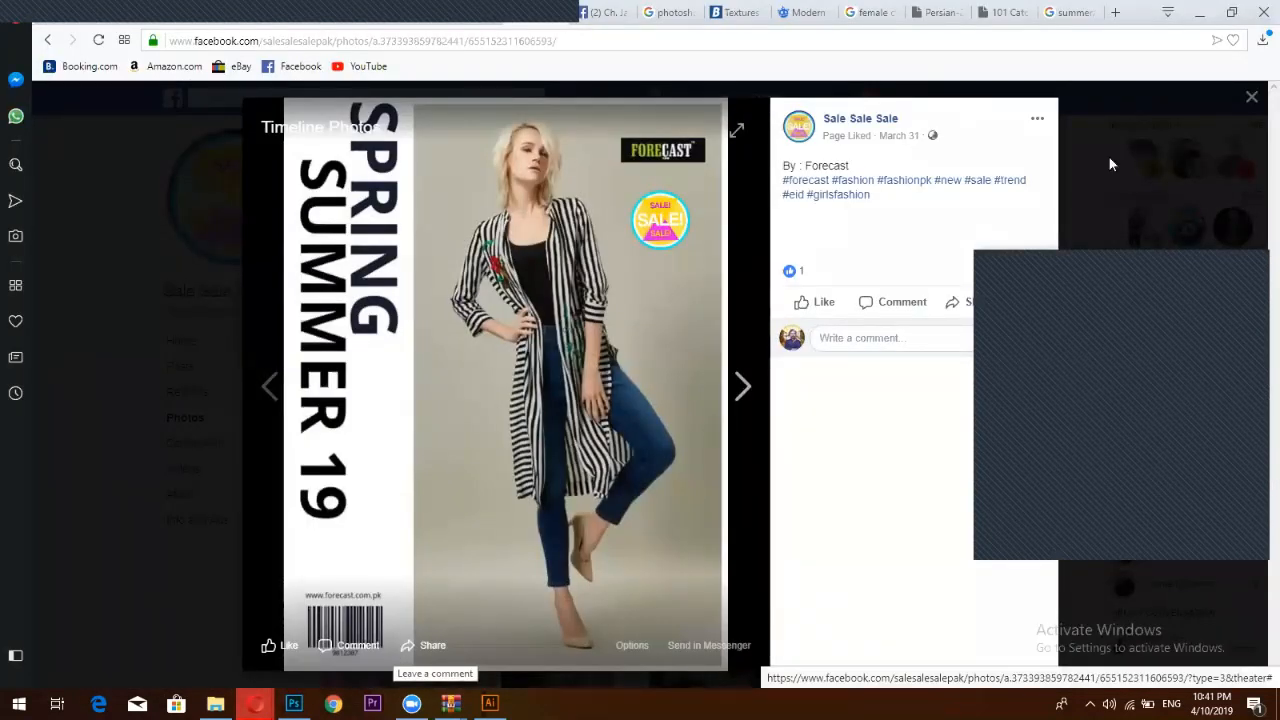
pyautogui.click(1249, 97)
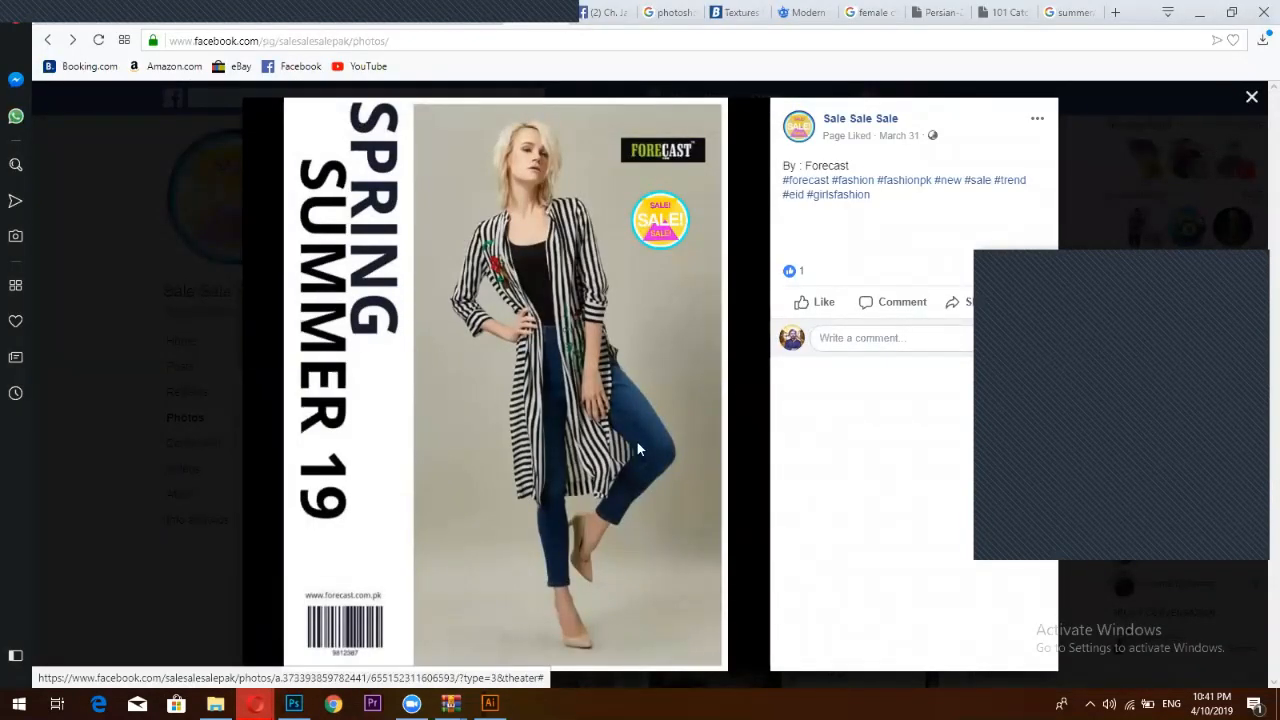
pyautogui.scroll(-3, 727, 315)
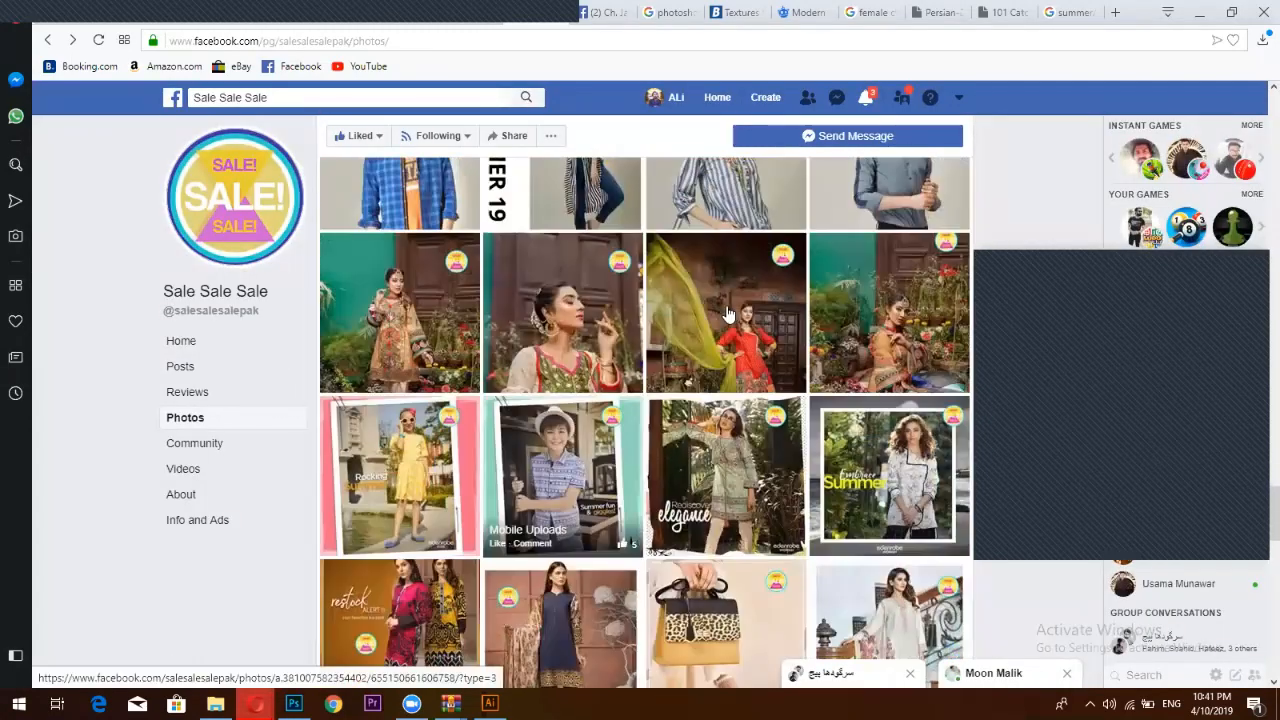
pyautogui.click(727, 315)
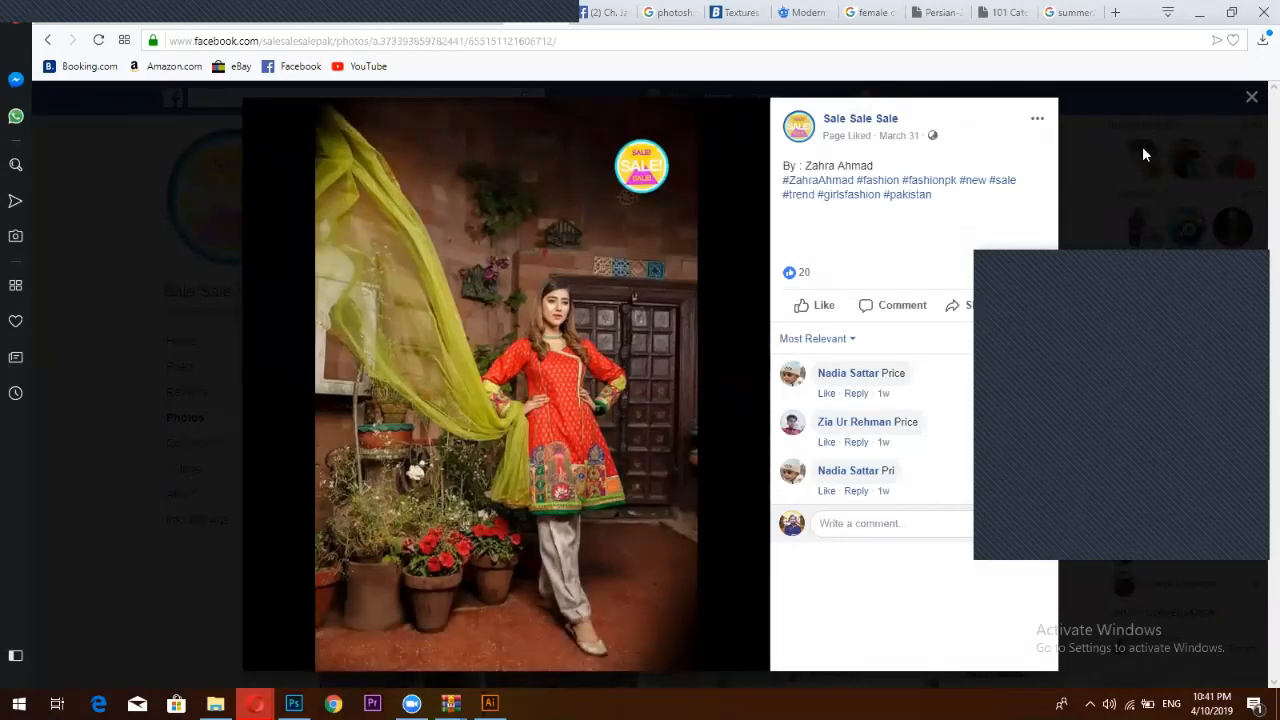
pyautogui.click(1250, 98)
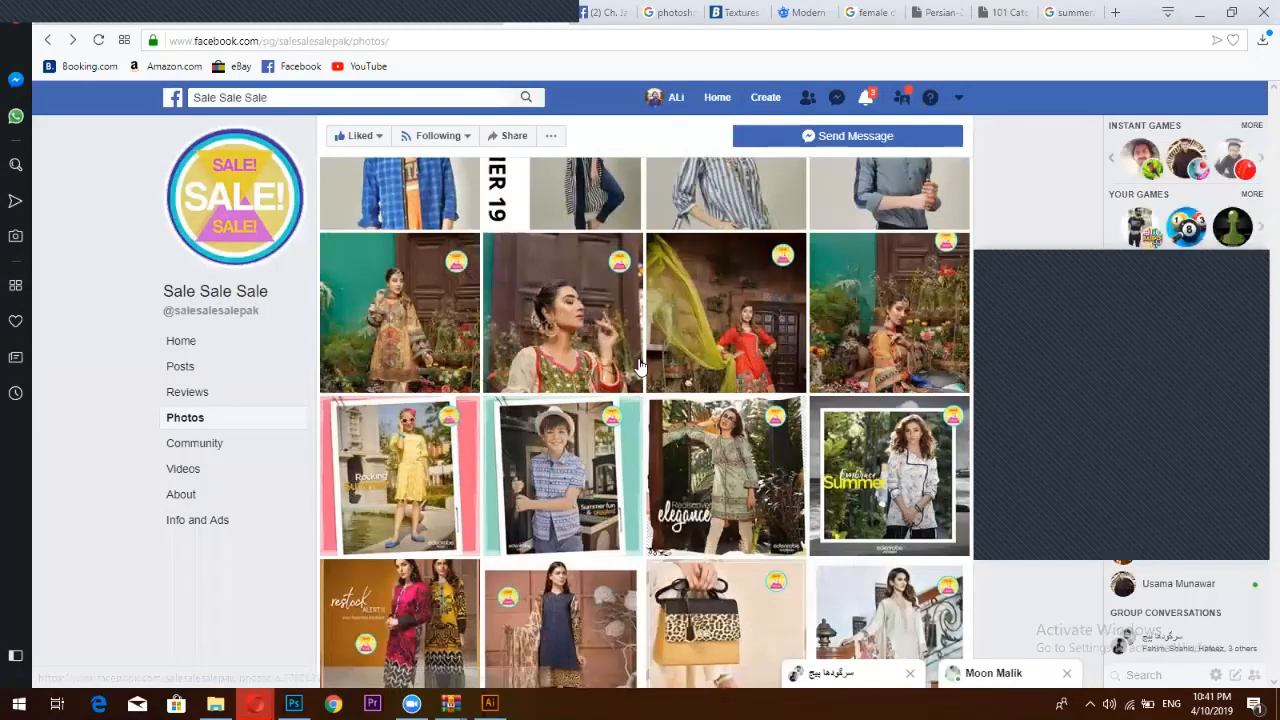
# Check the Rediscover elegance photo, then open the Zeen polka-dot photo and return to Photoshop
pyautogui.scroll(-1, 706, 396)
pyautogui.click(429, 189)
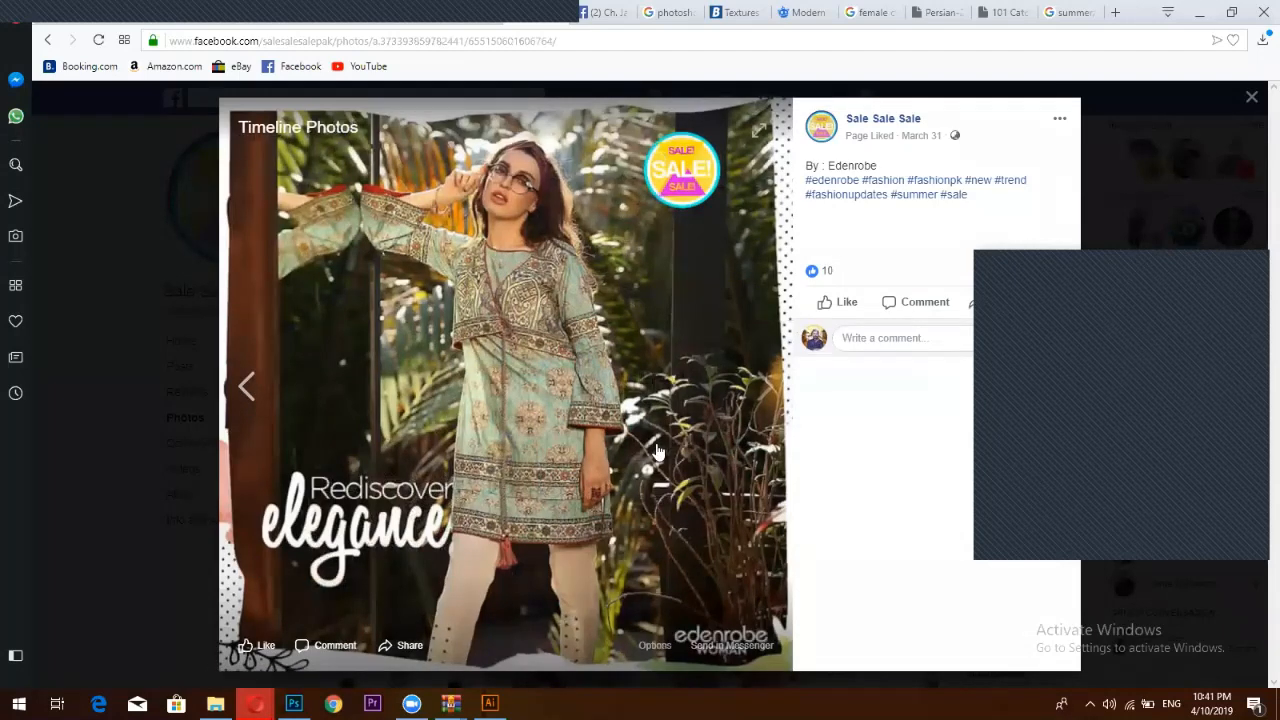
pyautogui.click(1251, 97)
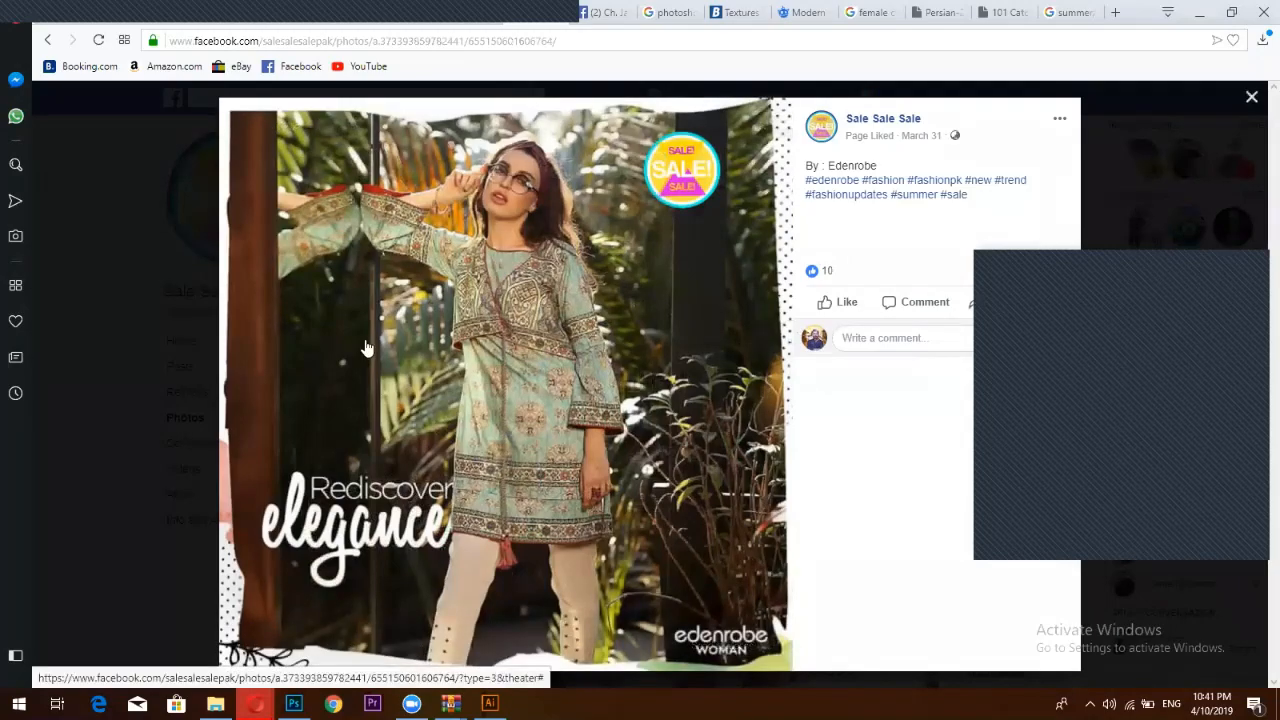
pyautogui.scroll(-3, 600, 323)
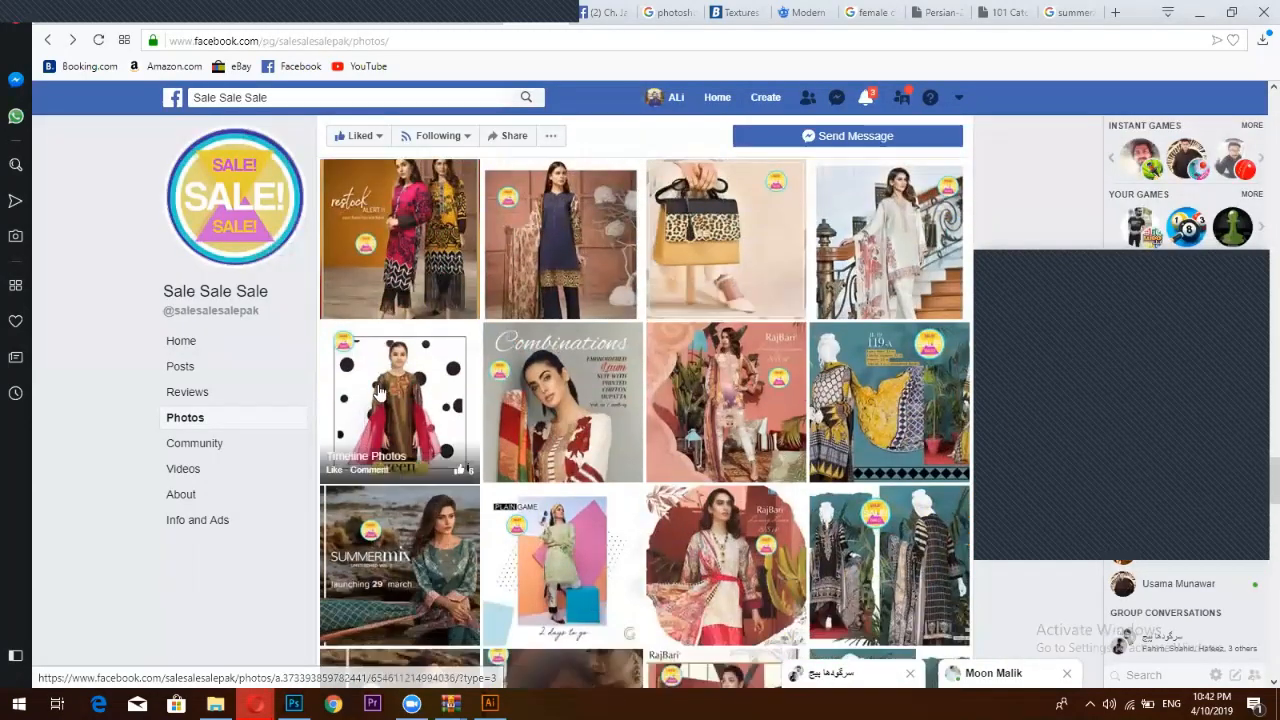
pyautogui.scroll(1, 380, 390)
pyautogui.click(378, 392)
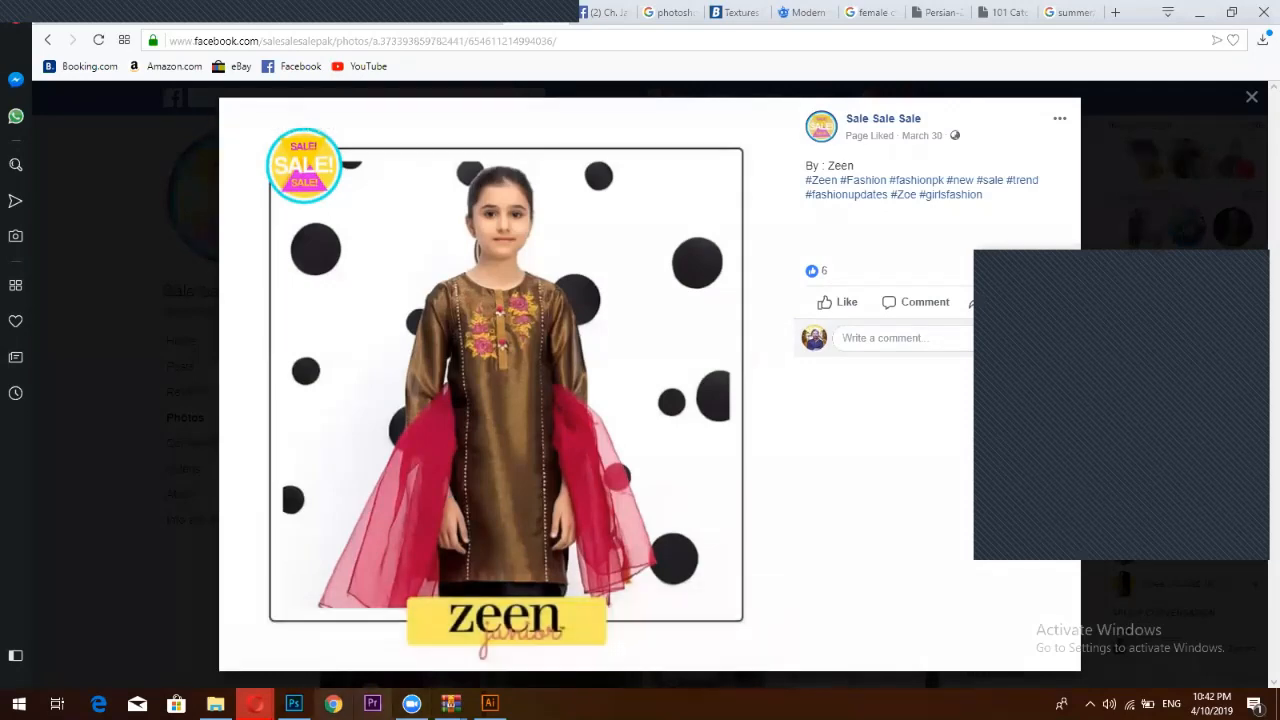
pyautogui.hotkey('alt', 'Tab')
# Hide the model photo and draw a solid black, outline-free circle at the page's upper left
pyautogui.click(1120, 663)
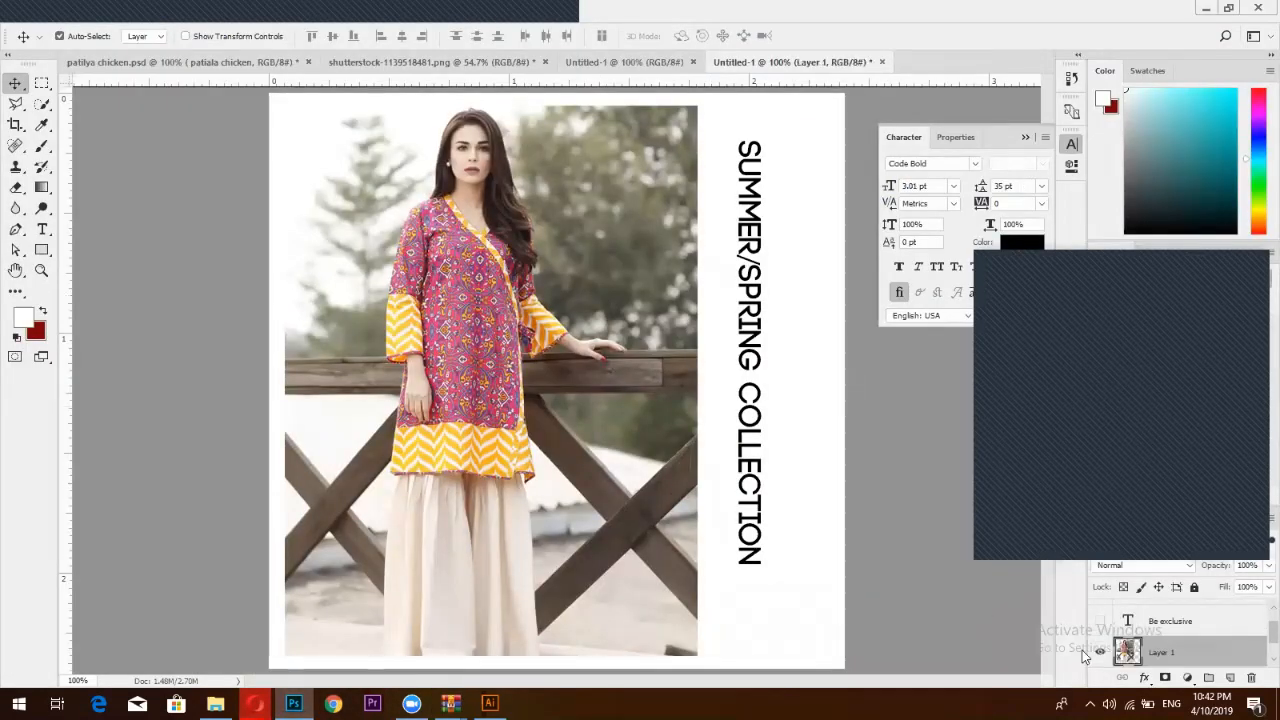
pyautogui.click(1101, 655)
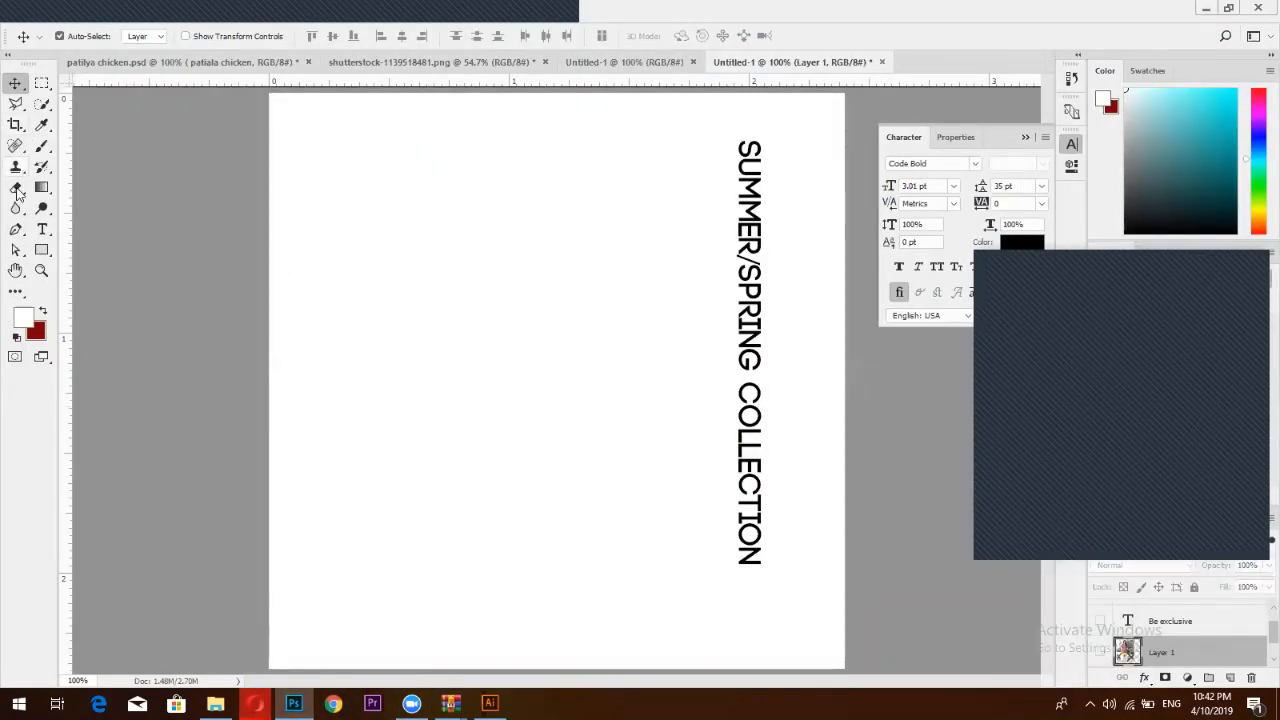
pyautogui.click(43, 252)
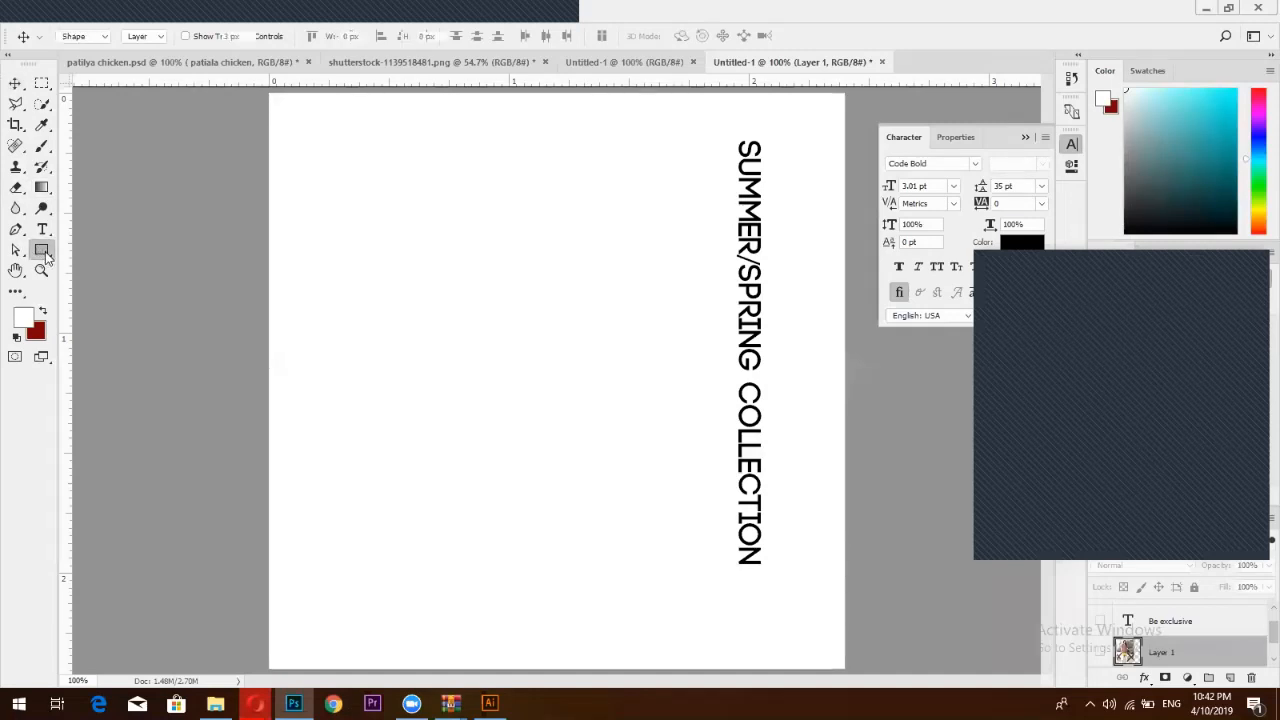
pyautogui.click(90, 280)
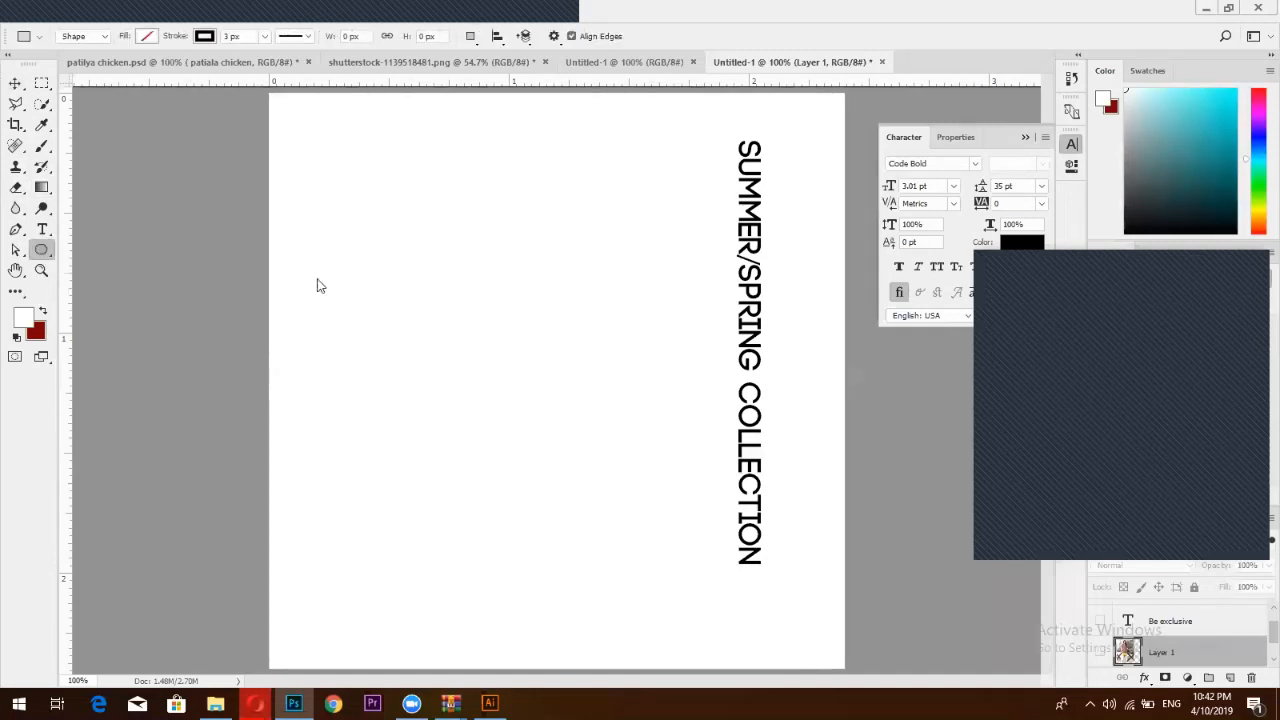
pyautogui.moveTo(319, 257); pyautogui.dragTo(396, 370)
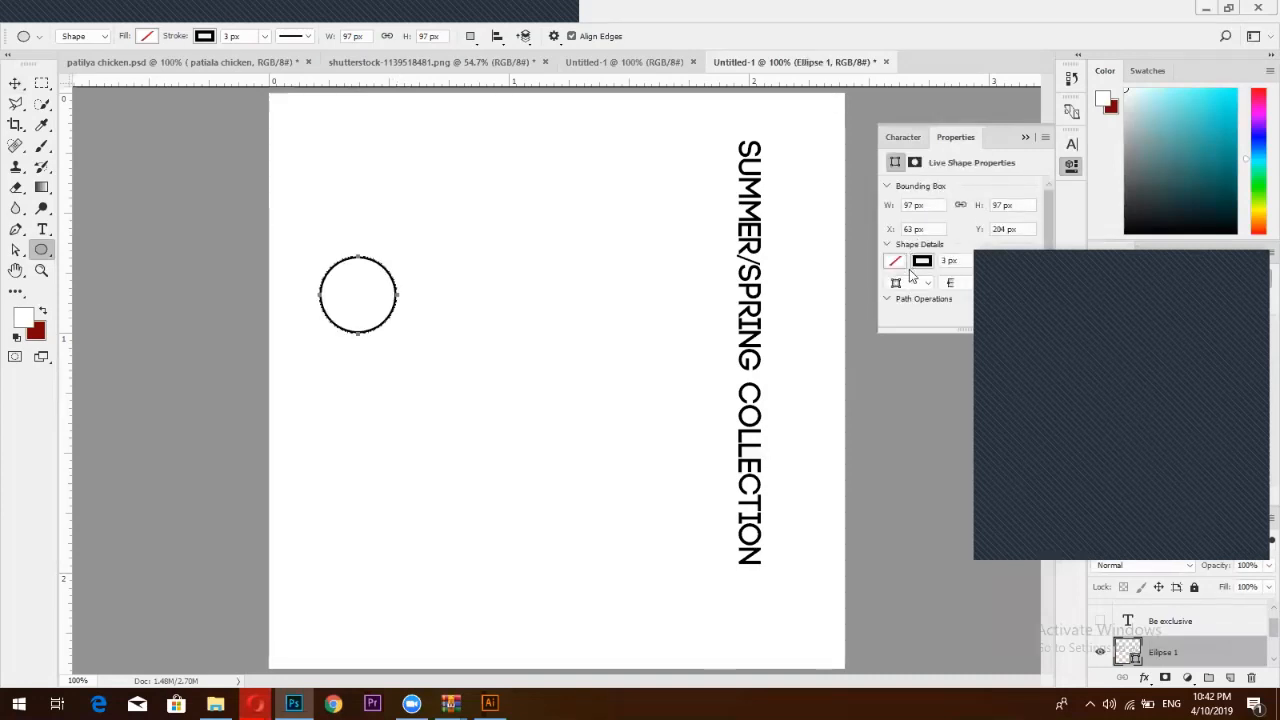
pyautogui.click(899, 261)
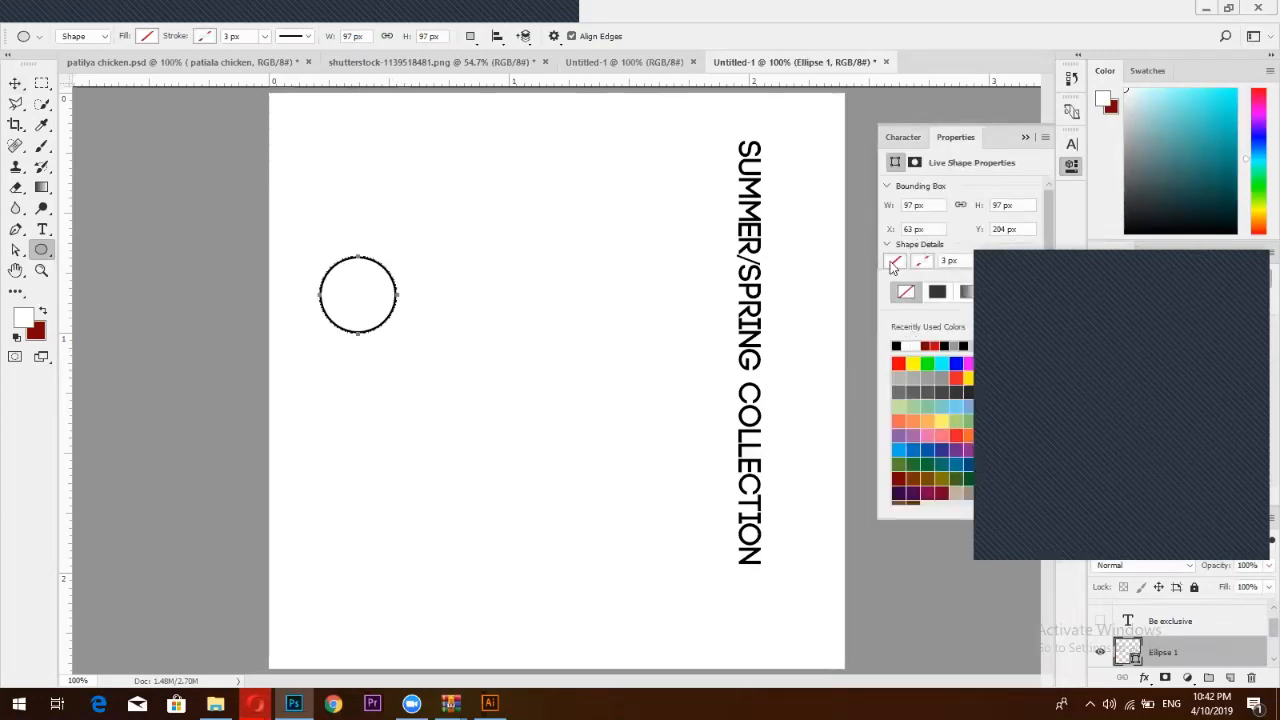
pyautogui.click(906, 291)
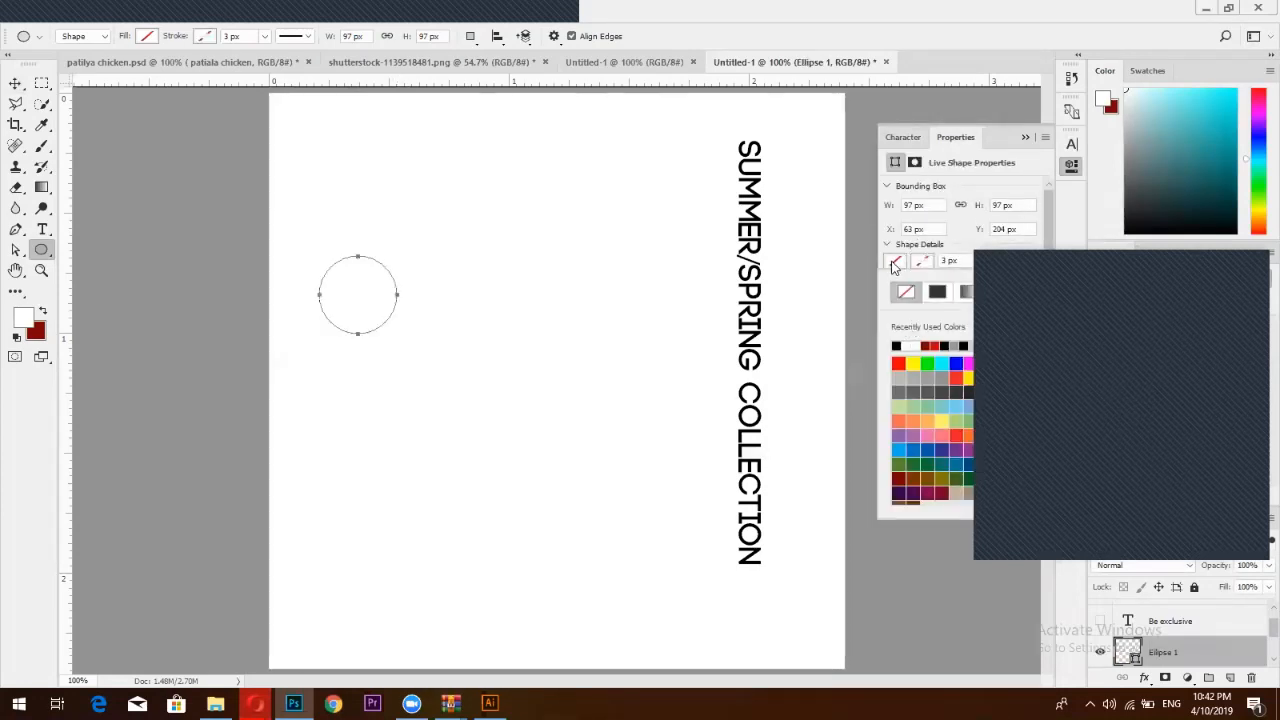
pyautogui.click(897, 346)
pyautogui.click(1025, 137)
# Duplicate the circle, shrink one copy to about 57%, and place another large copy lower right
pyautogui.click(16, 82)
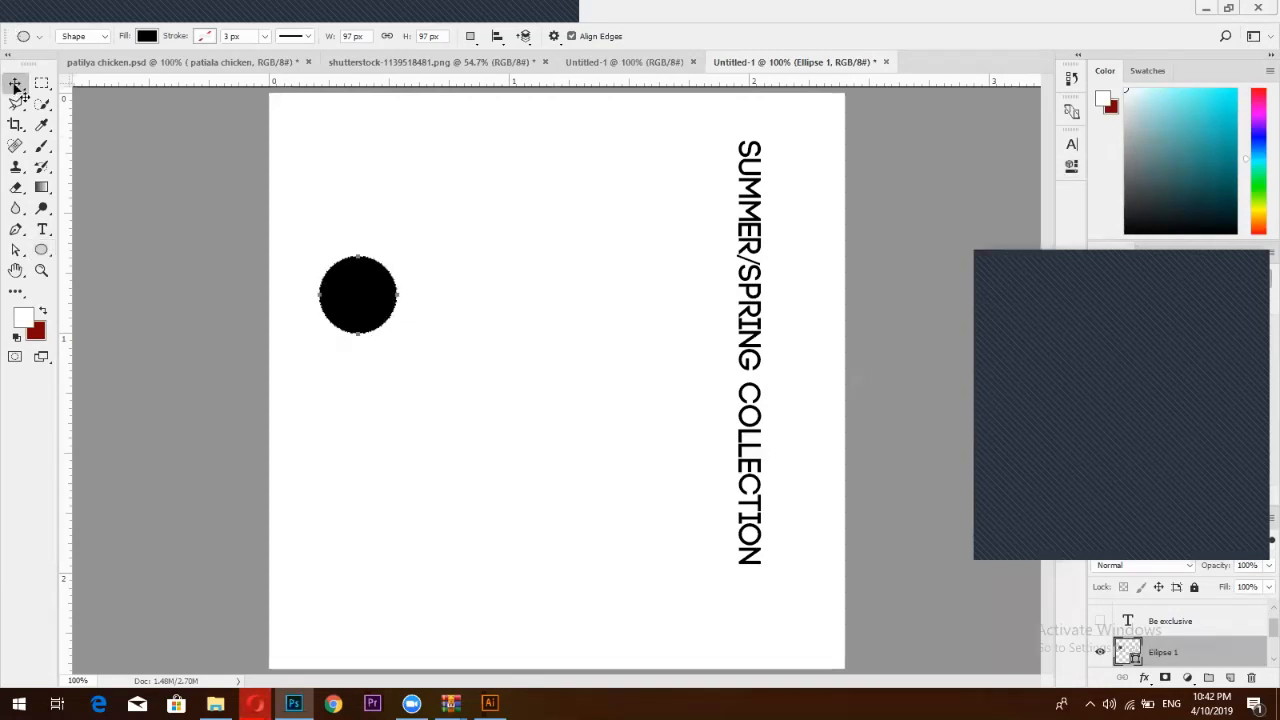
pyautogui.moveTo(352, 312); pyautogui.dragTo(433, 420)
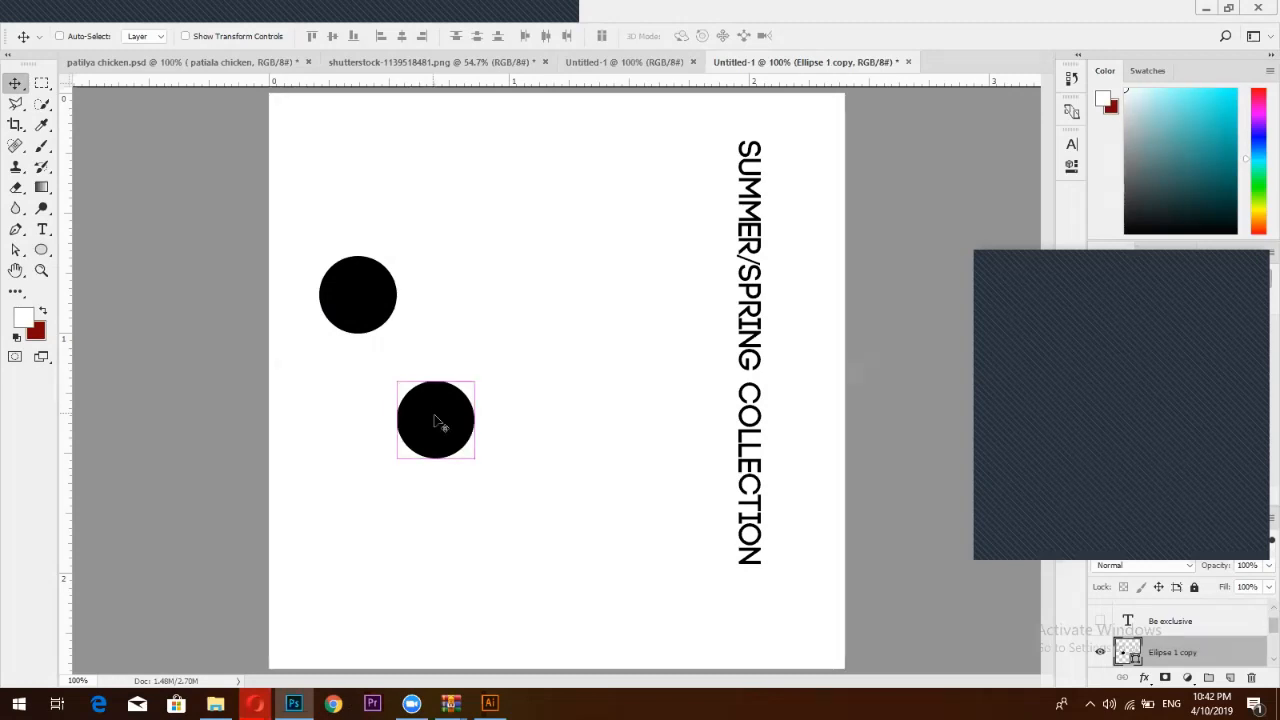
pyautogui.hotkey('ctrl', 't')
pyautogui.moveTo(474, 457); pyautogui.dragTo(565, 318)
pyautogui.click(706, 38)
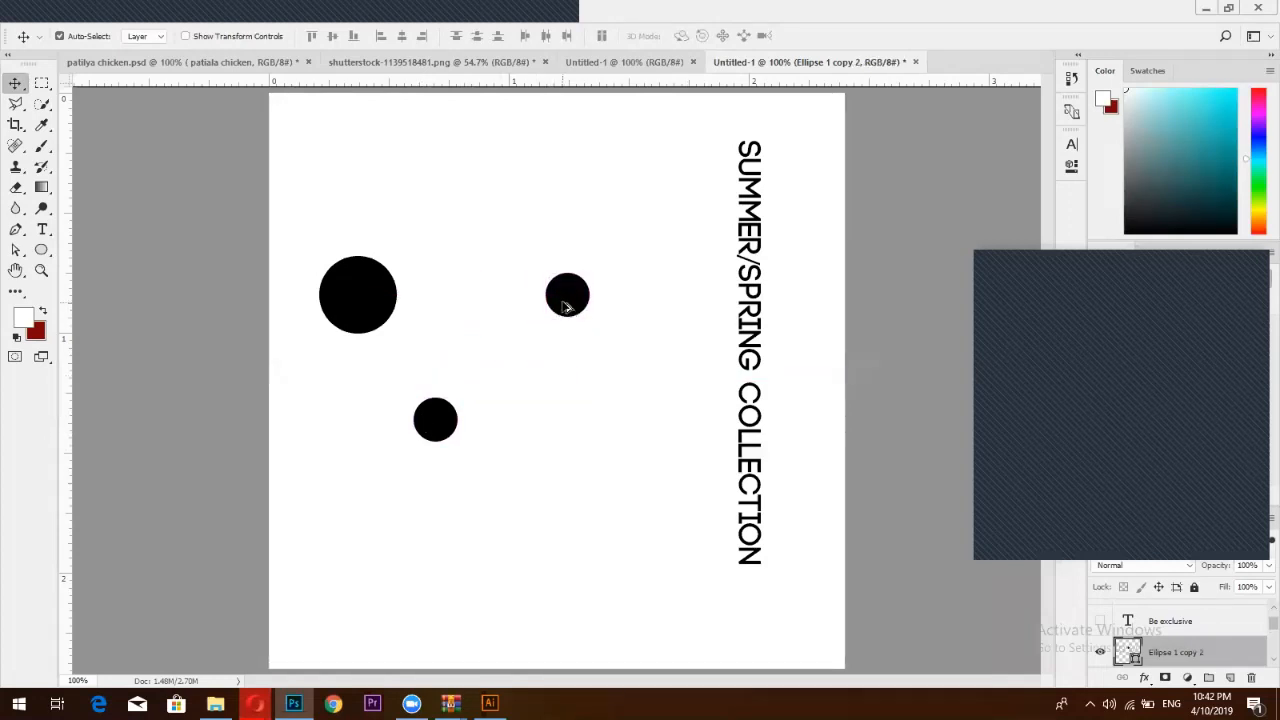
pyautogui.moveTo(350, 279); pyautogui.dragTo(681, 575)
# Glance at the Facebook reference, then return to Photoshop with the Rectangle Tool selected
pyautogui.click(294, 704)
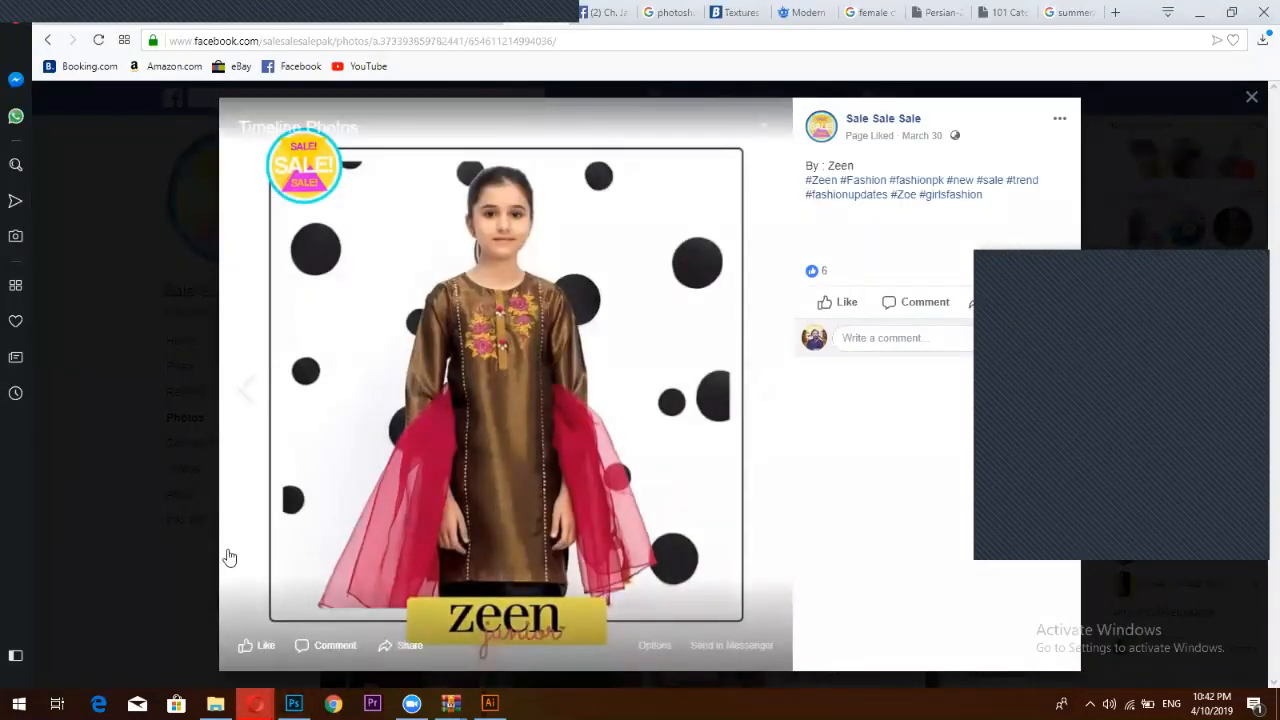
pyautogui.click(294, 704)
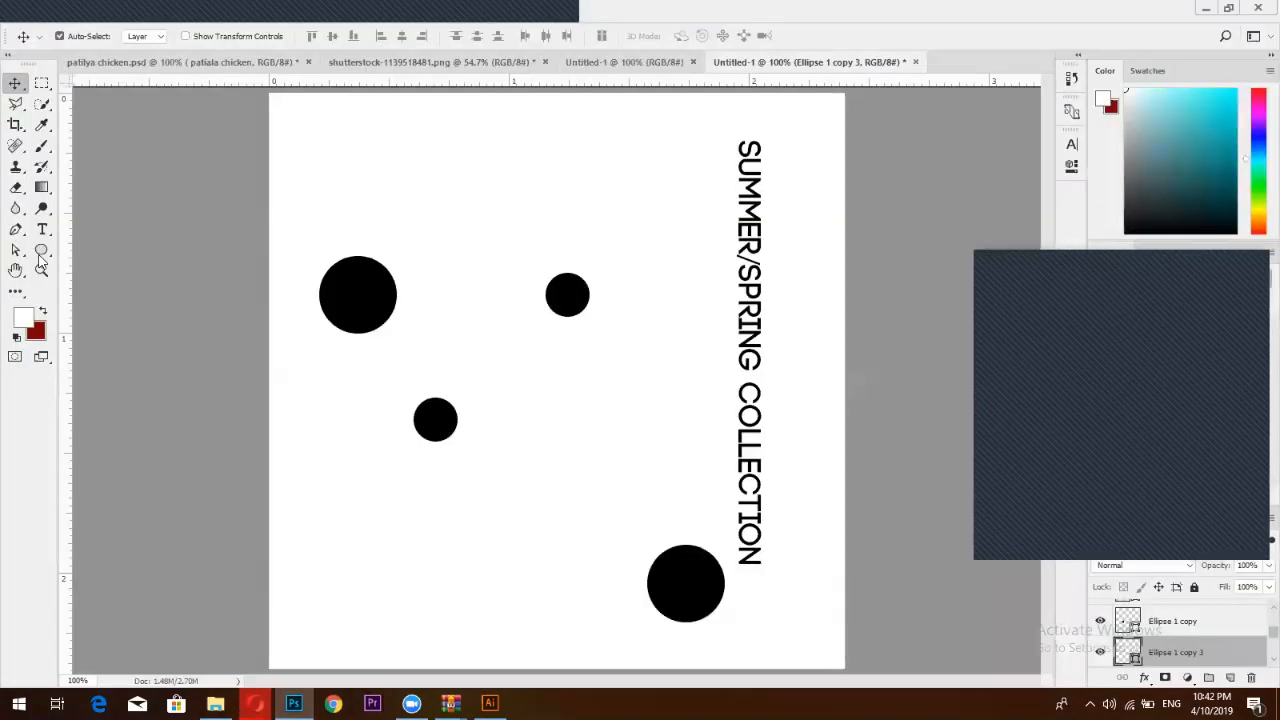
pyautogui.rightClick(41, 250)
pyautogui.click(112, 250)
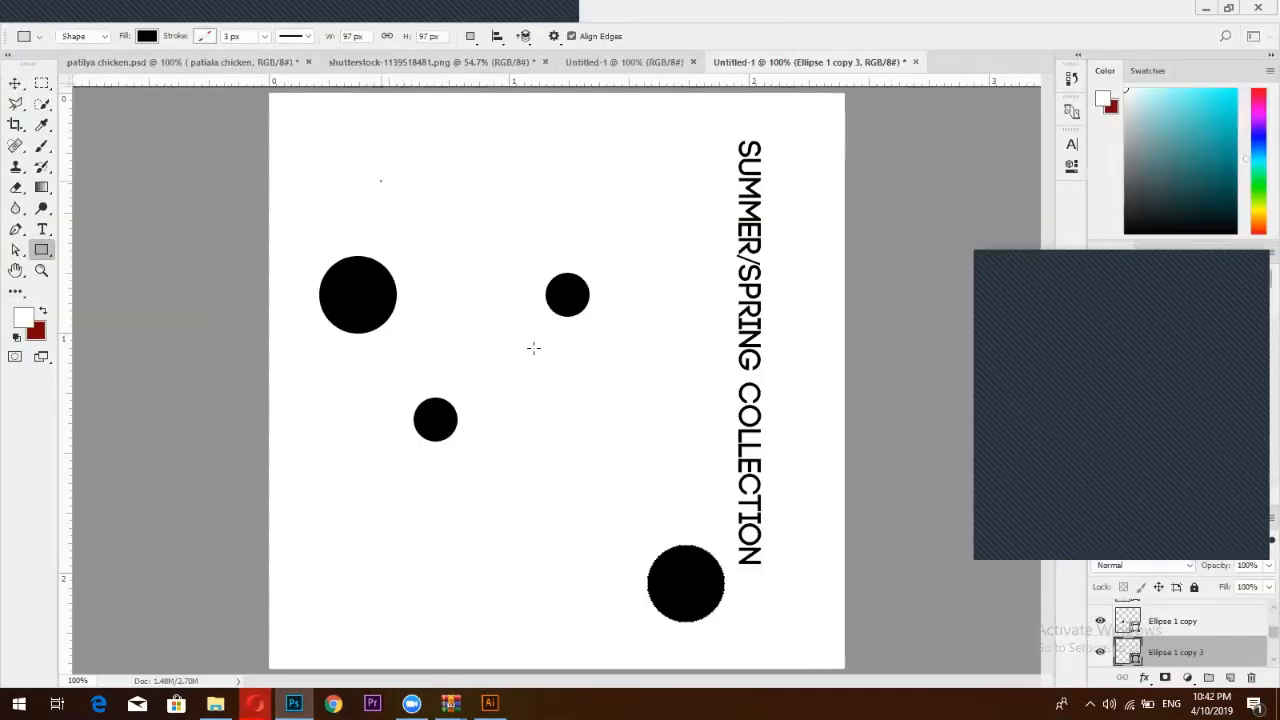
# Draw a large rectangle with no fill and a black outline
pyautogui.moveTo(381, 268); pyautogui.dragTo(599, 410)
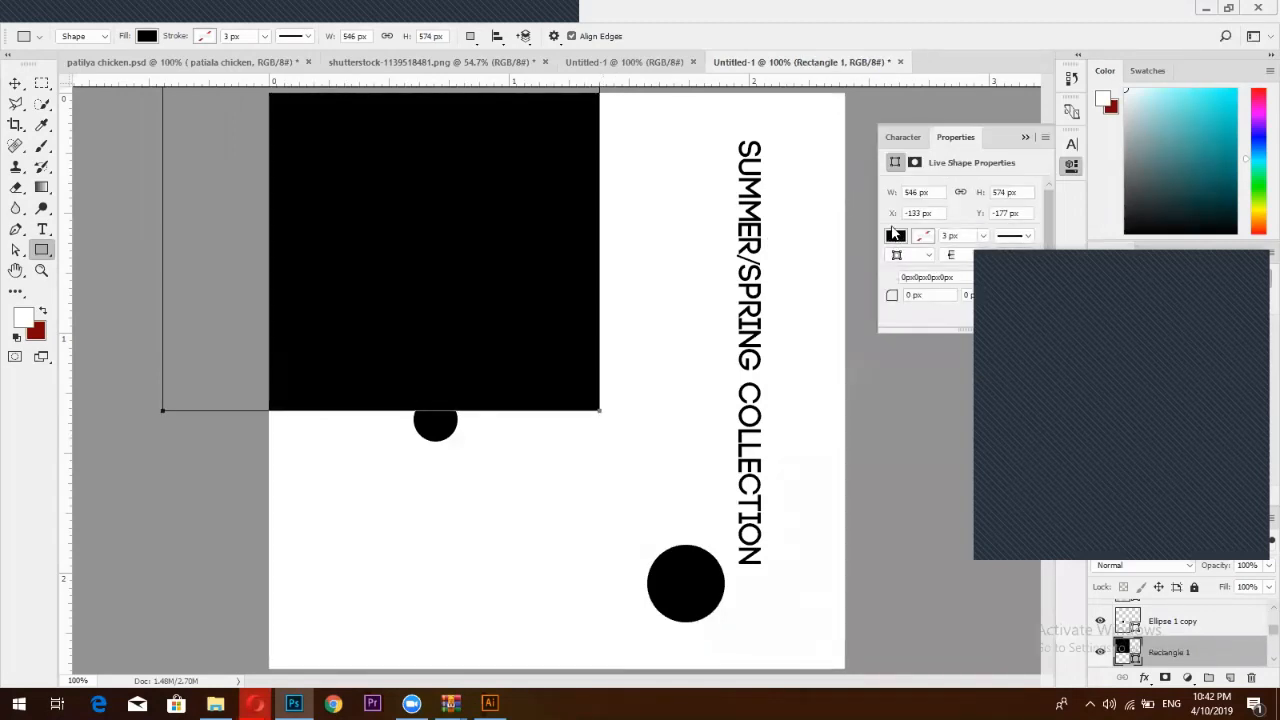
pyautogui.click(896, 237)
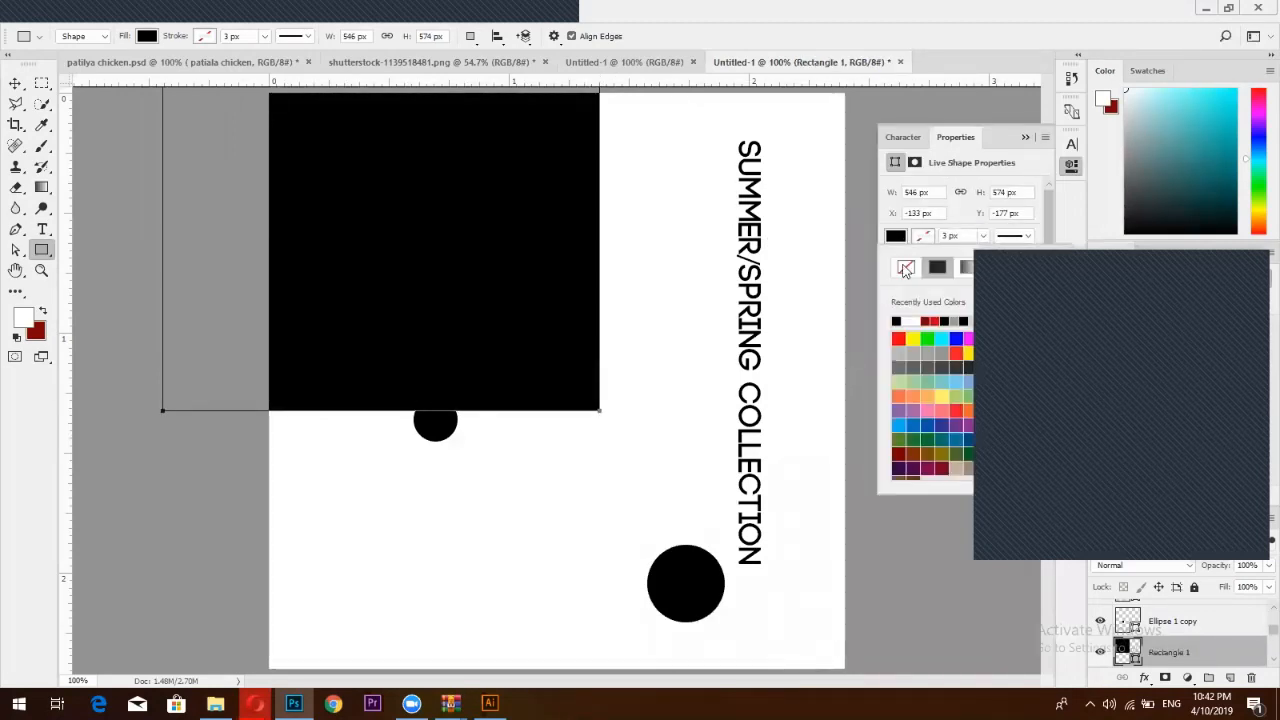
pyautogui.click(906, 267)
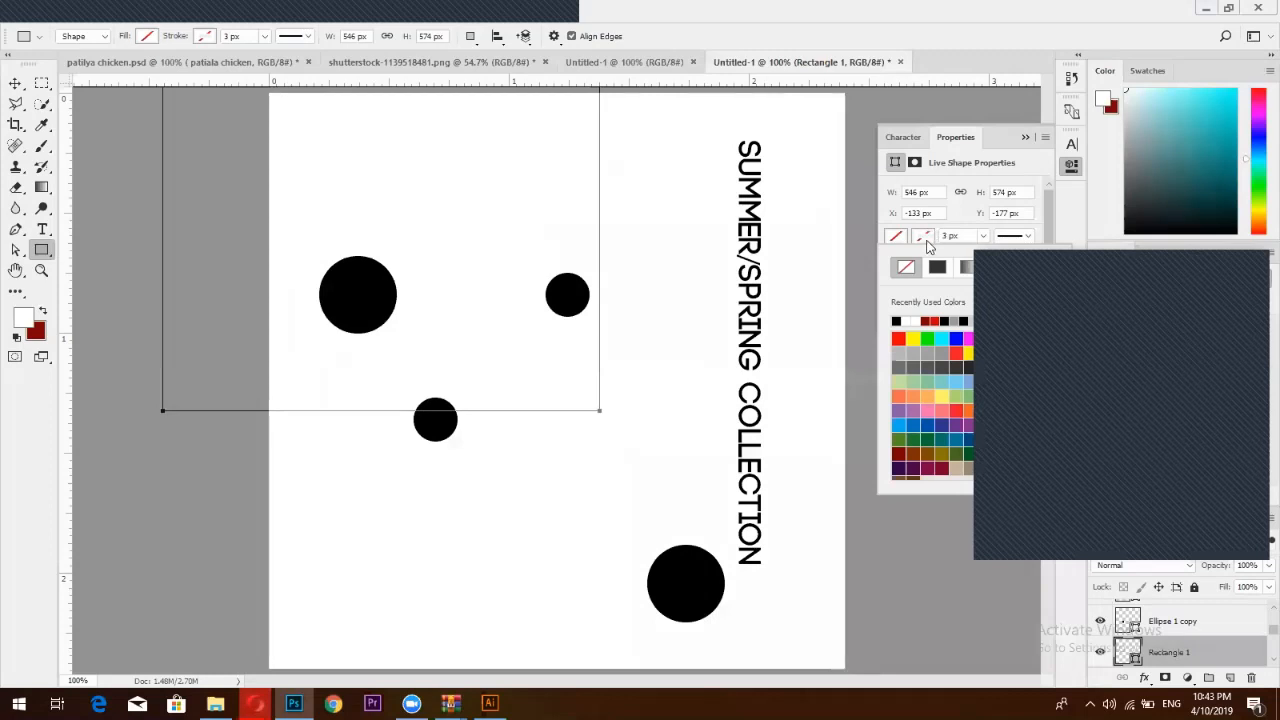
pyautogui.click(896, 319)
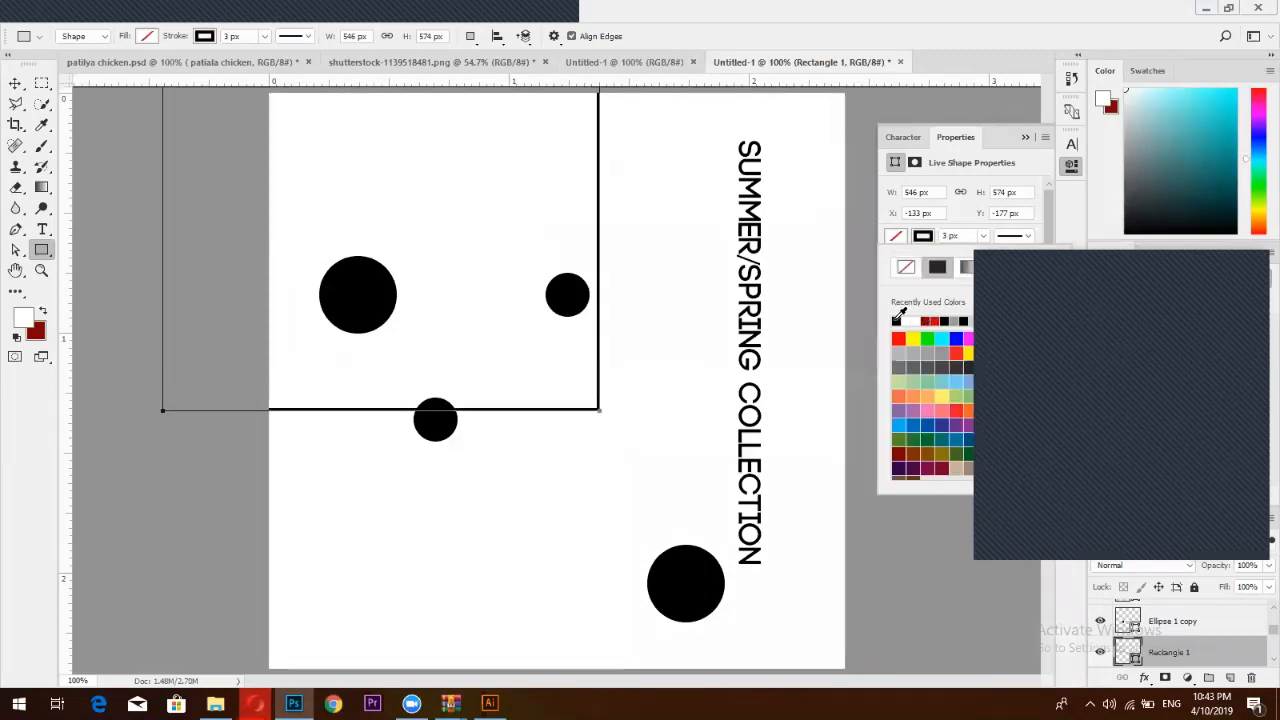
pyautogui.click(1071, 165)
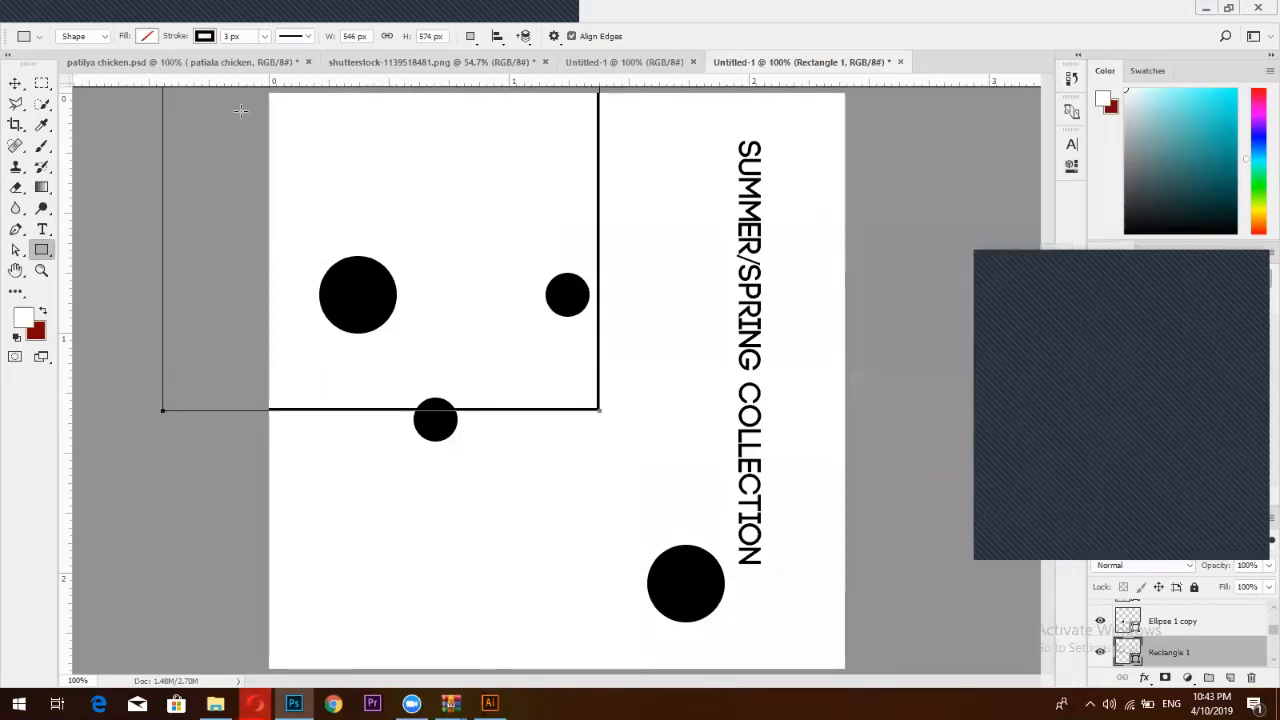
# Centre the rectangle frame horizontally and vertically on the page, undoing a stray move
pyautogui.click(16, 84)
pyautogui.hotkey('ctrl', 'a')
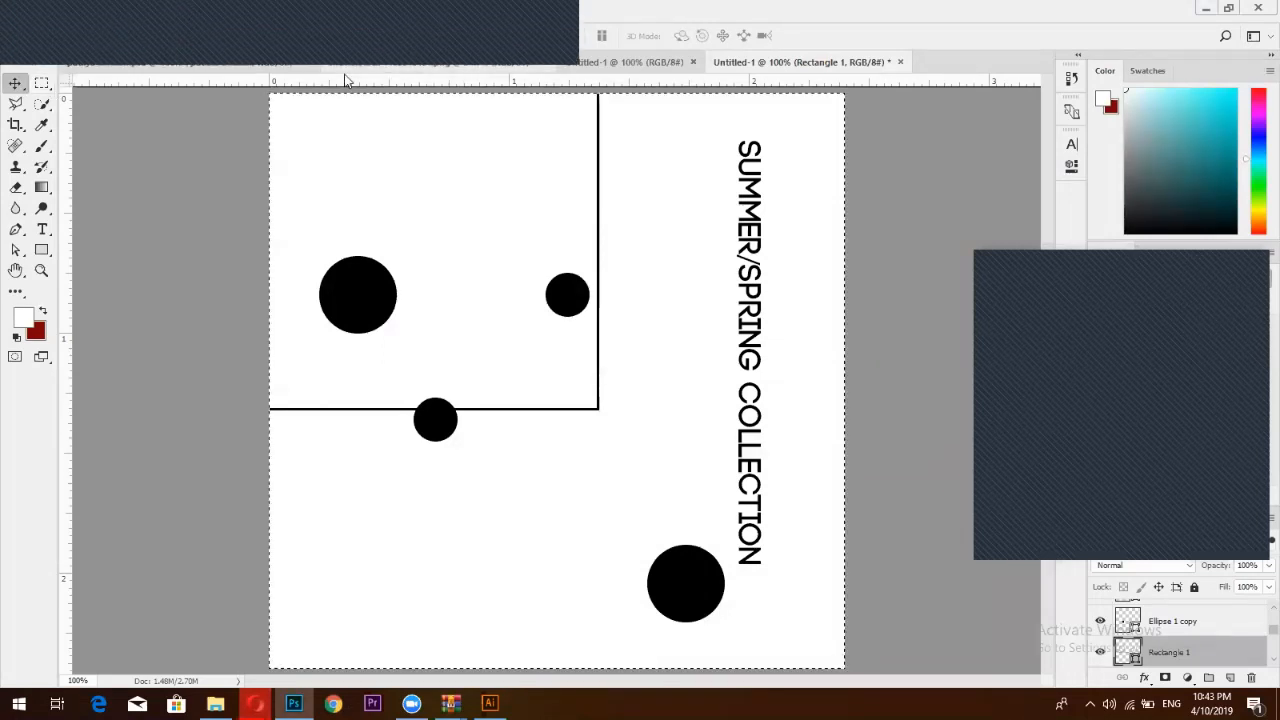
pyautogui.click(331, 36)
pyautogui.click(401, 36)
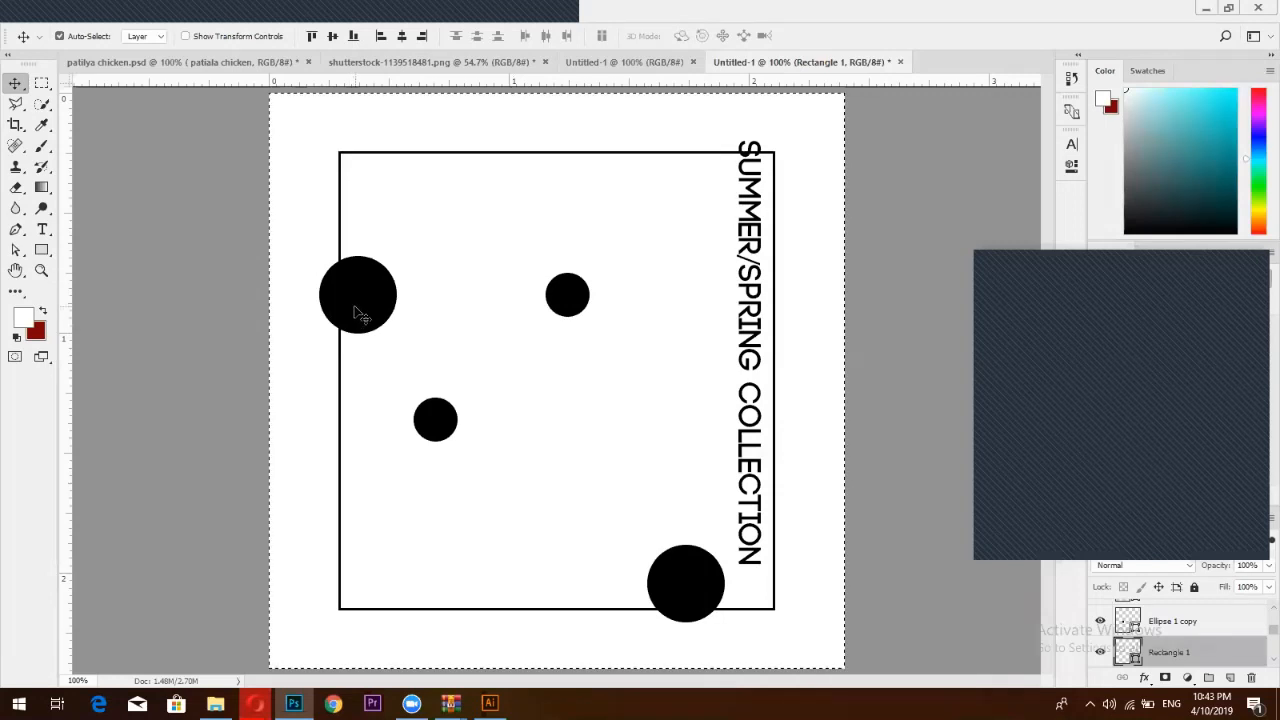
pyautogui.moveTo(358, 310); pyautogui.dragTo(397, 343)
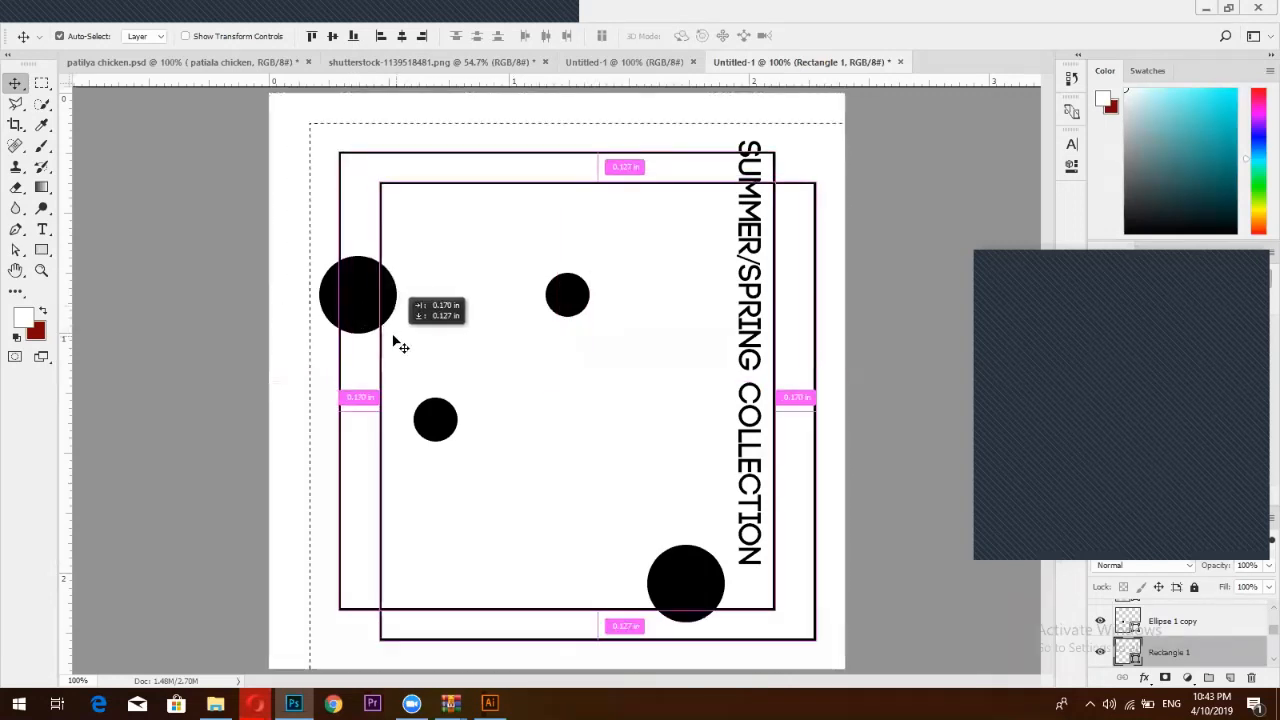
pyautogui.hotkey('ctrl', 'z')
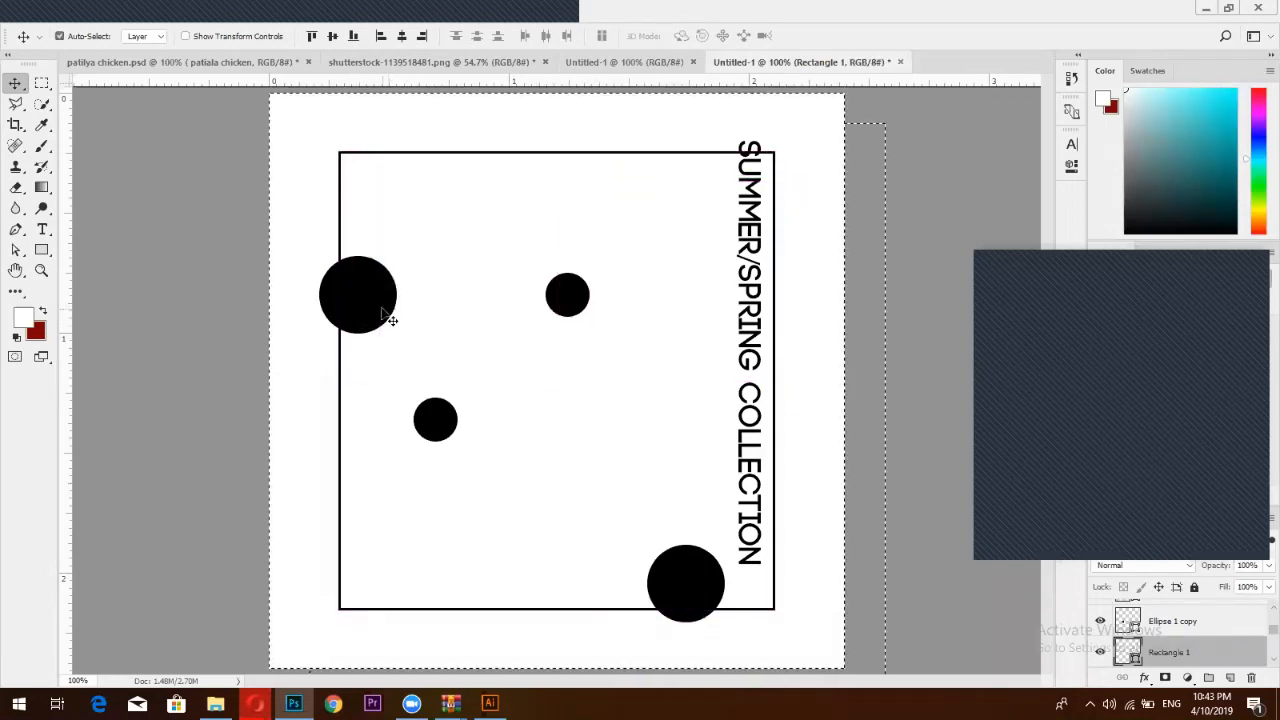
# Alt-drag a copy of a small circle to just below the upper-right small circle
pyautogui.click(1200, 621)
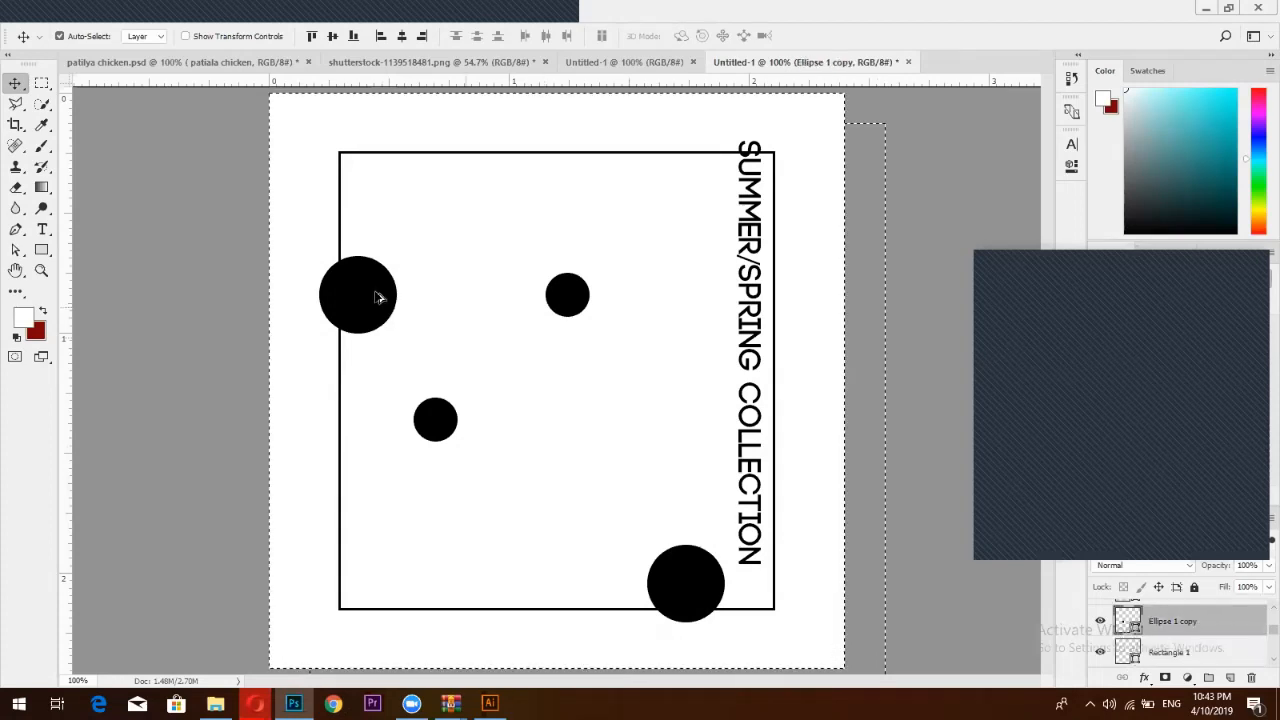
pyautogui.moveTo(380, 286); pyautogui.dragTo(523, 334)
pyautogui.hotkey('ctrl', 'z')
pyautogui.hotkey('ctrl', 'd')
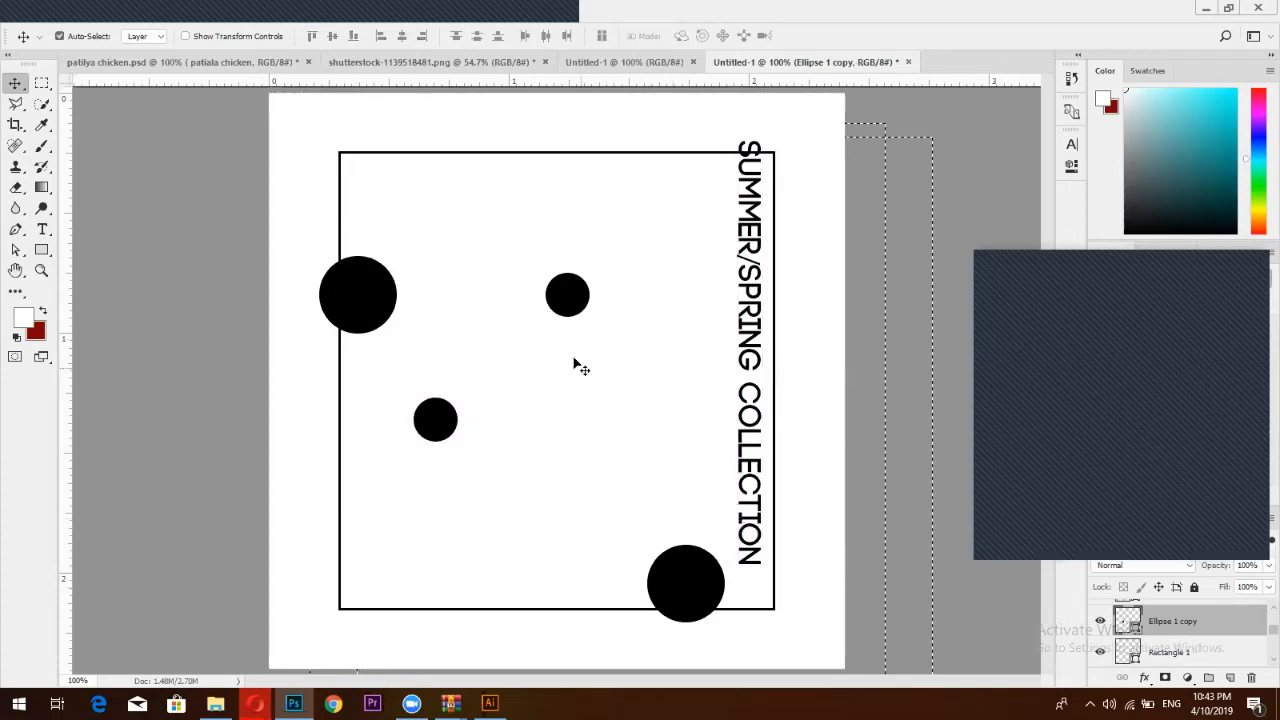
pyautogui.moveTo(563, 313); pyautogui.dragTo(586, 386)
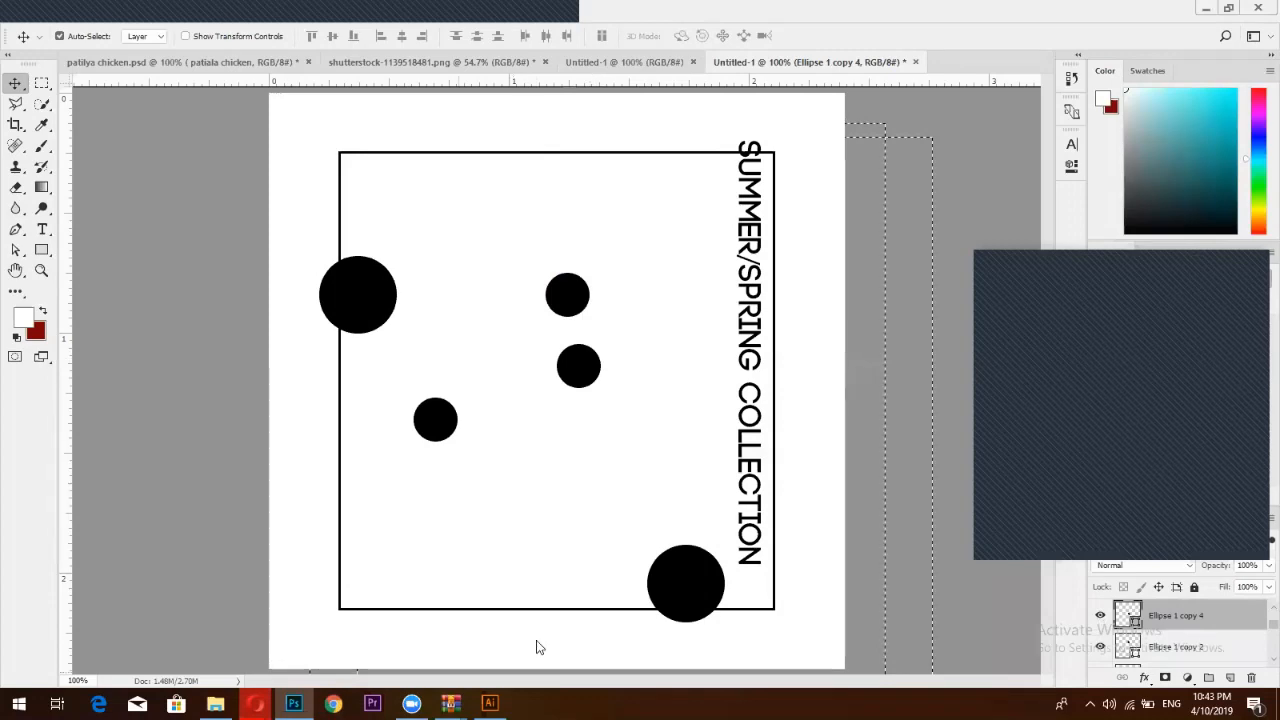
# Scroll the Facebook Photos grid to view the white lace Sale Sale Sale photo, then return
pyautogui.moveTo(255, 703)
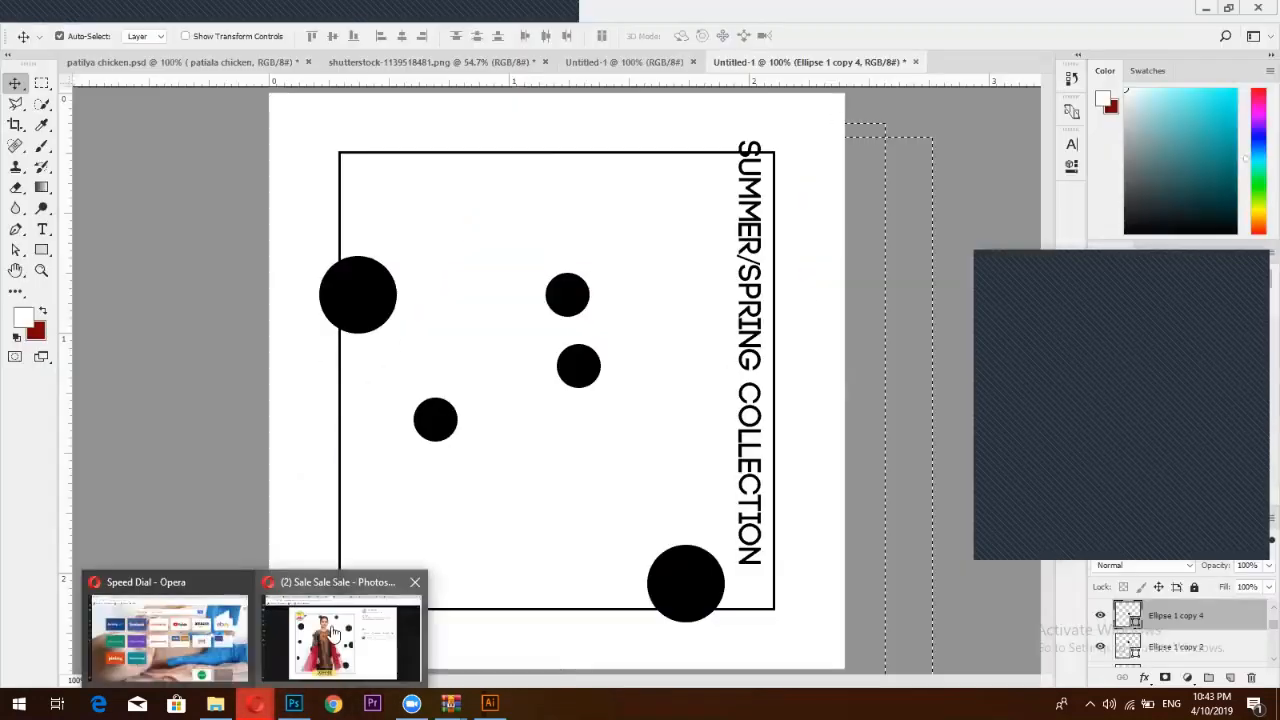
pyautogui.click(336, 636)
pyautogui.click(1252, 99)
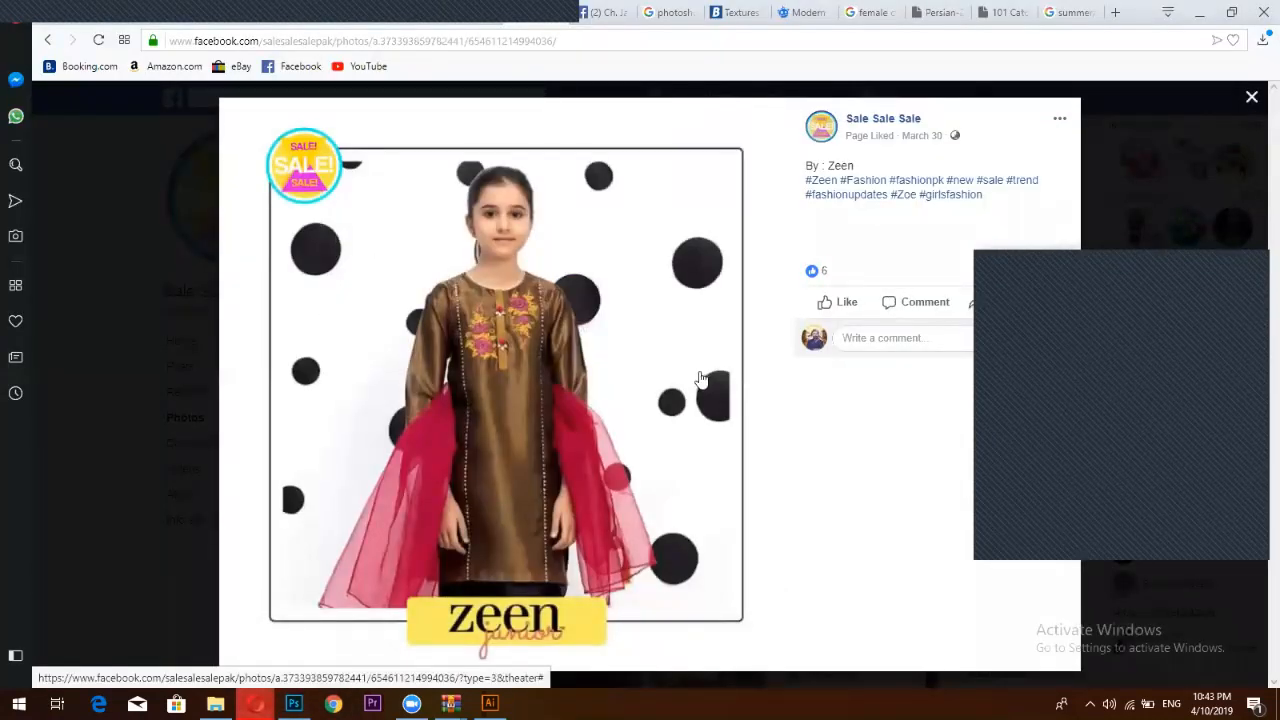
pyautogui.scroll(-2, 727, 390)
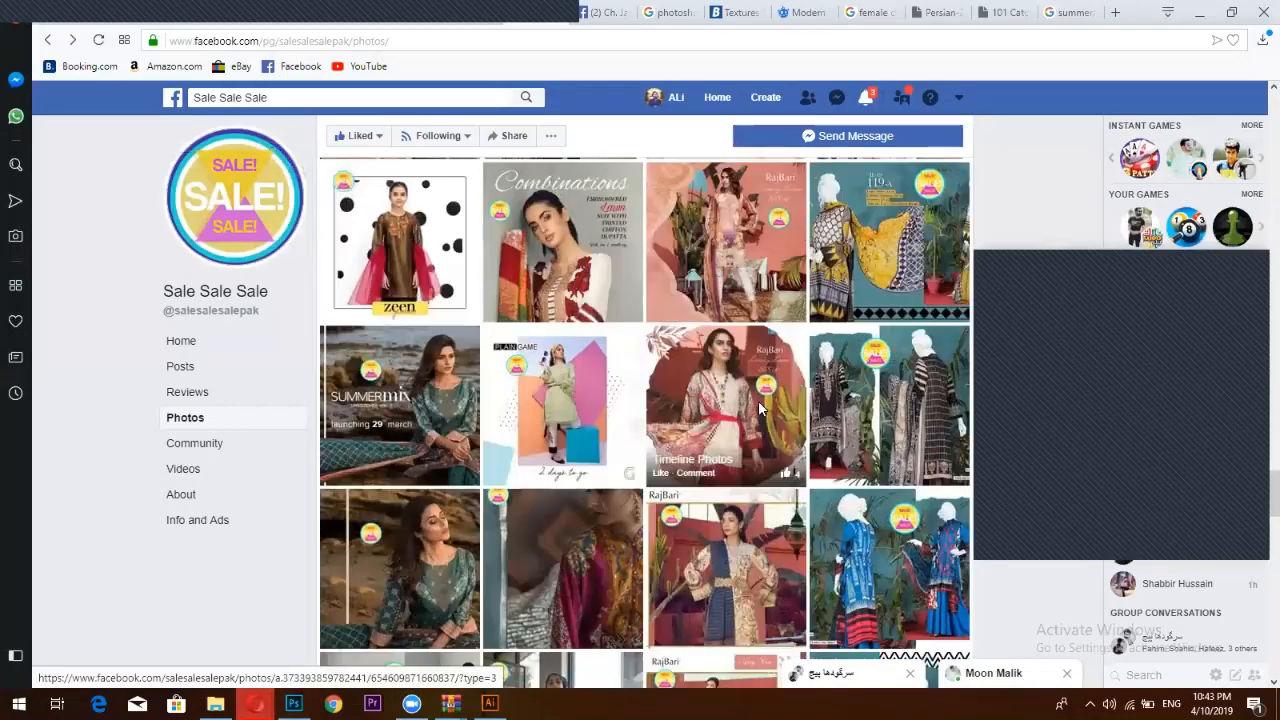
pyautogui.scroll(-1, 758, 400)
pyautogui.scroll(-5, 758, 407)
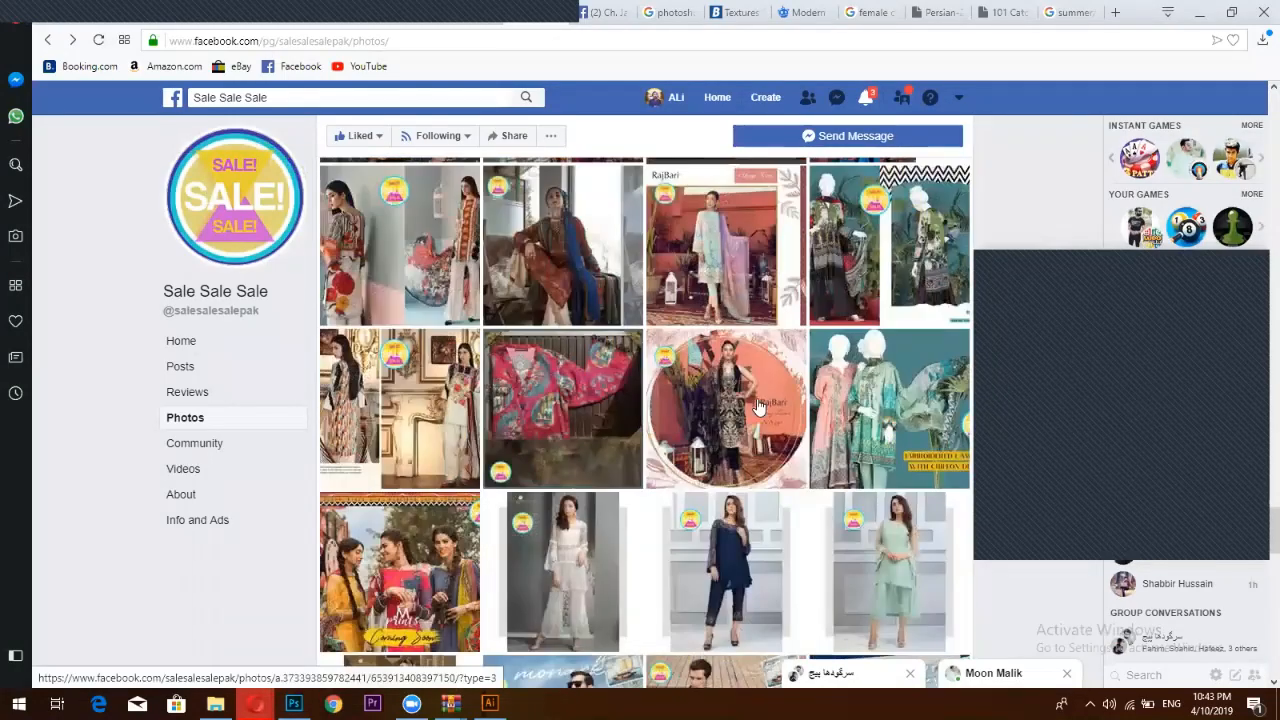
pyautogui.scroll(1, 673, 238)
pyautogui.scroll(-1, 673, 238)
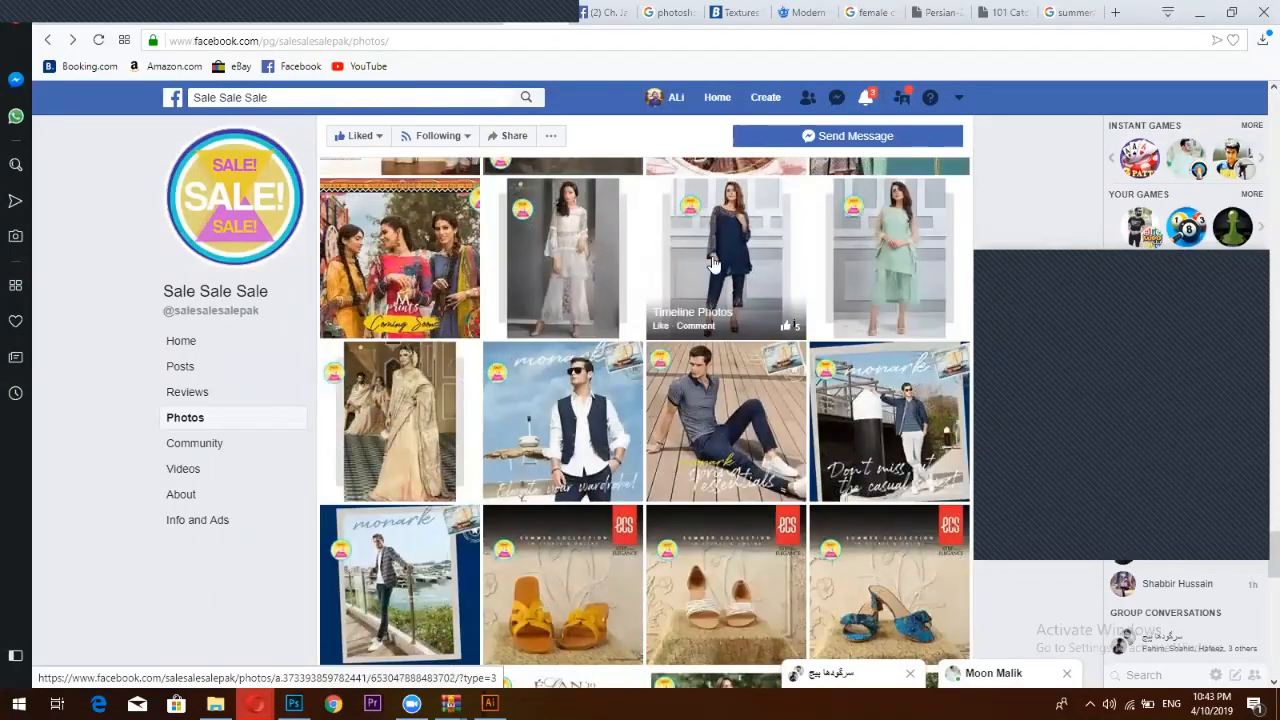
pyautogui.click(594, 264)
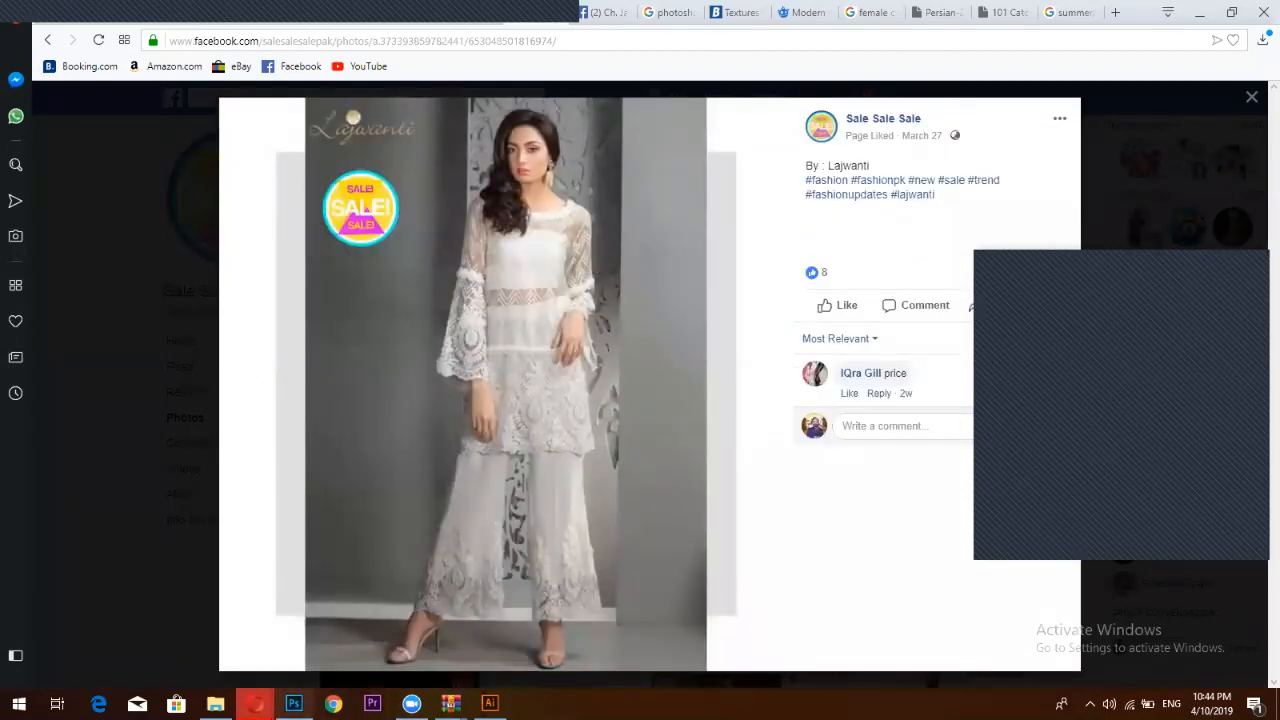
pyautogui.click(293, 703)
# Hide the three small and two large circle layers, leaving the white background visible
pyautogui.click(1100, 616)
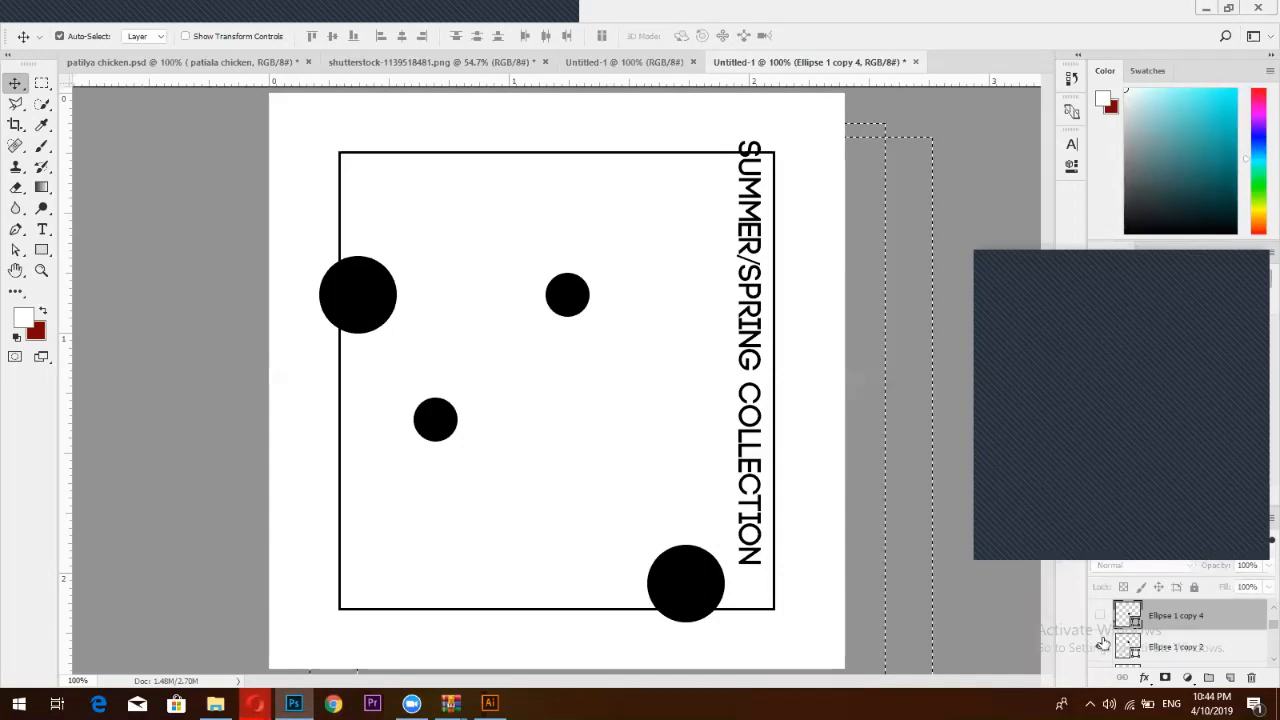
pyautogui.click(1101, 660)
pyautogui.click(1100, 645)
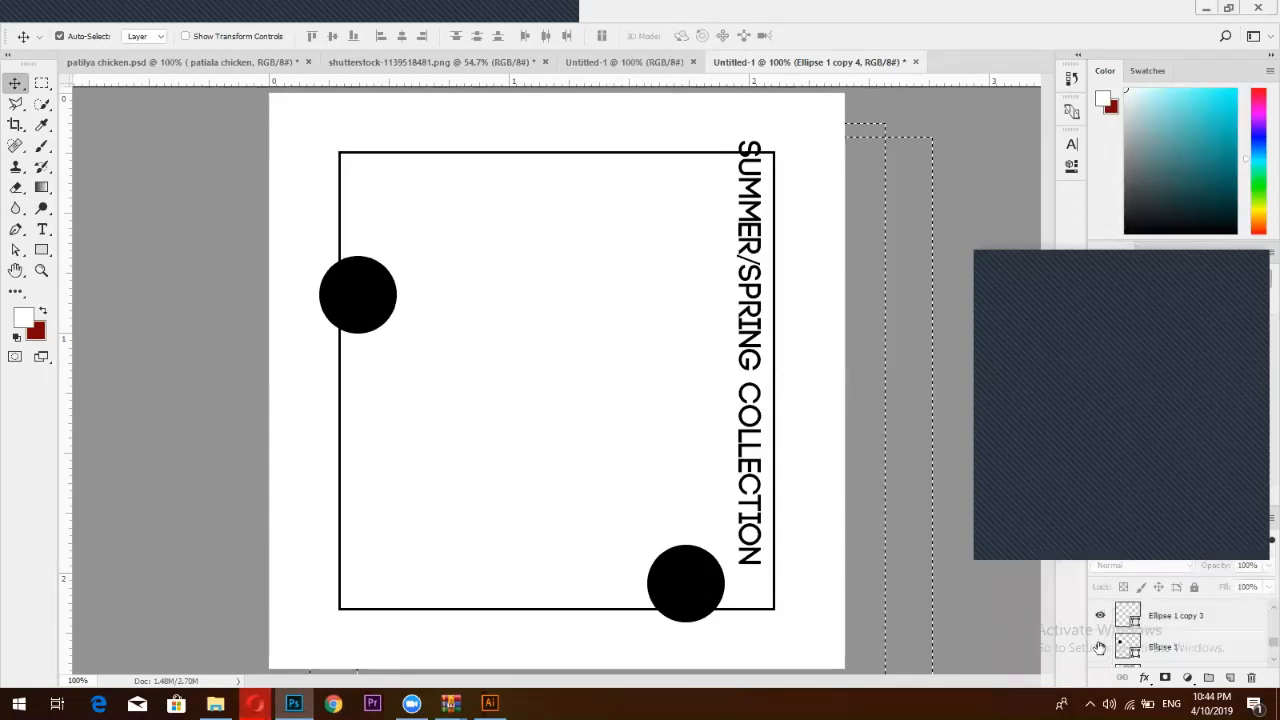
pyautogui.click(1100, 645)
pyautogui.click(1100, 645)
pyautogui.scroll(-2, 1100, 640)
pyautogui.click(1100, 648)
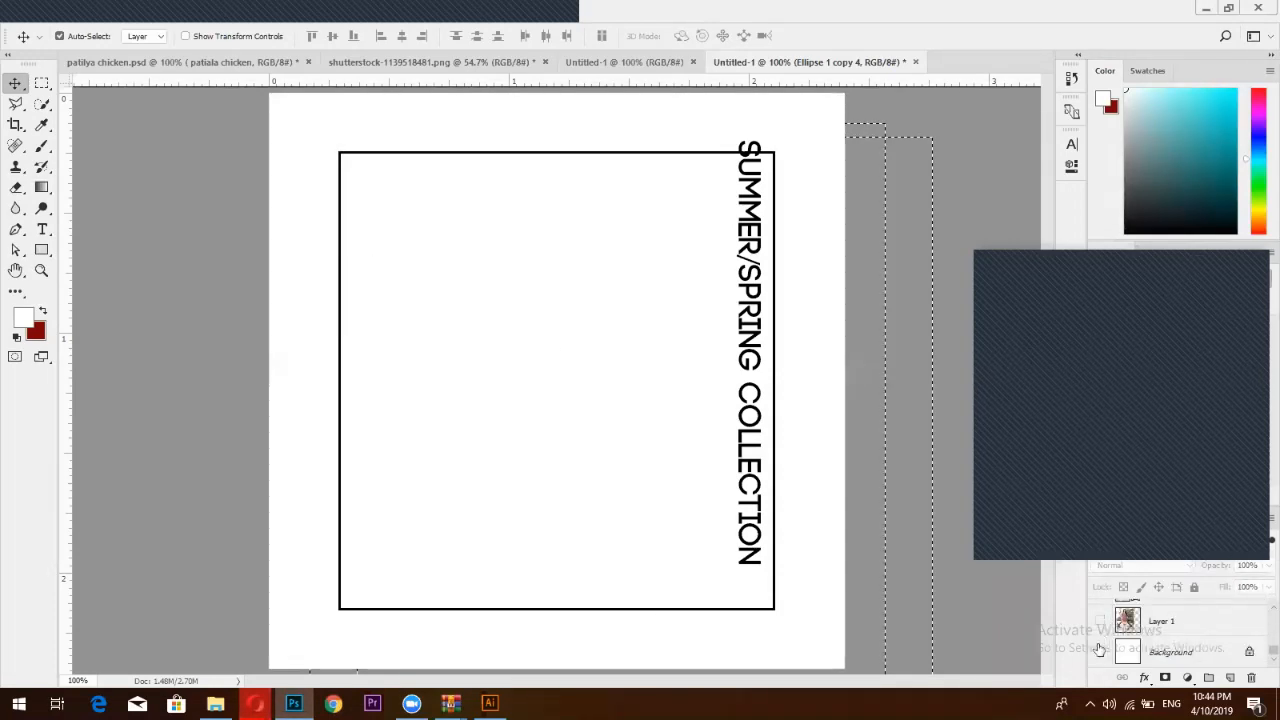
pyautogui.scroll(1, 1100, 645)
pyautogui.click(1099, 652)
pyautogui.scroll(-1, 1099, 652)
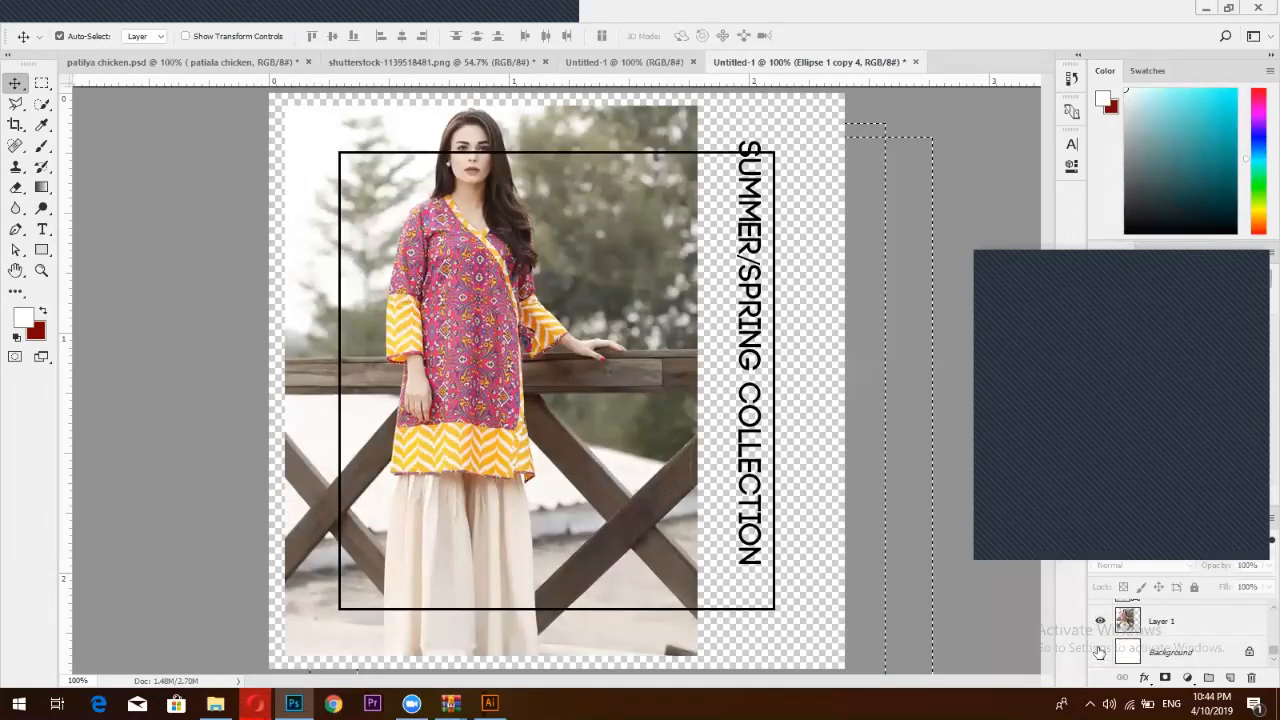
pyautogui.click(1101, 652)
pyautogui.click(1100, 621)
pyautogui.scroll(2, 1103, 625)
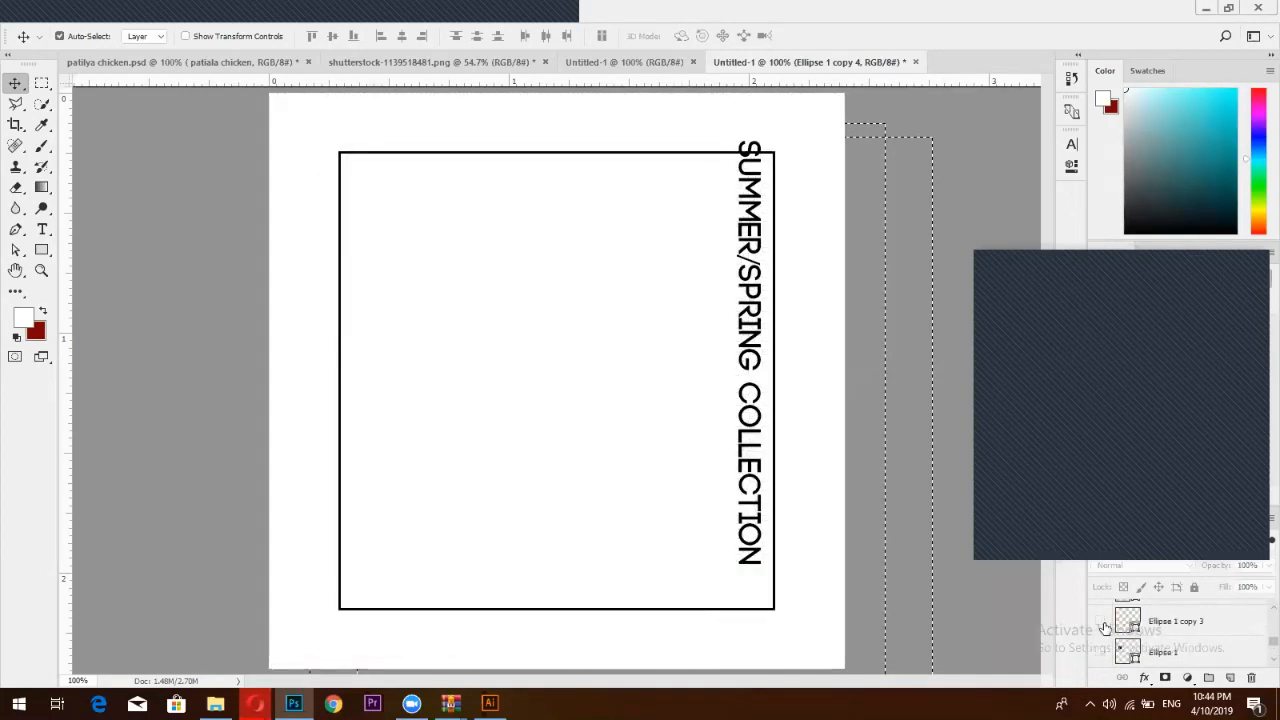
# Hide the rectangle frame and SUMMER/SPRING COLLECTION heading, then show the model photo layer
pyautogui.click(1101, 621)
pyautogui.scroll(2, 1101, 627)
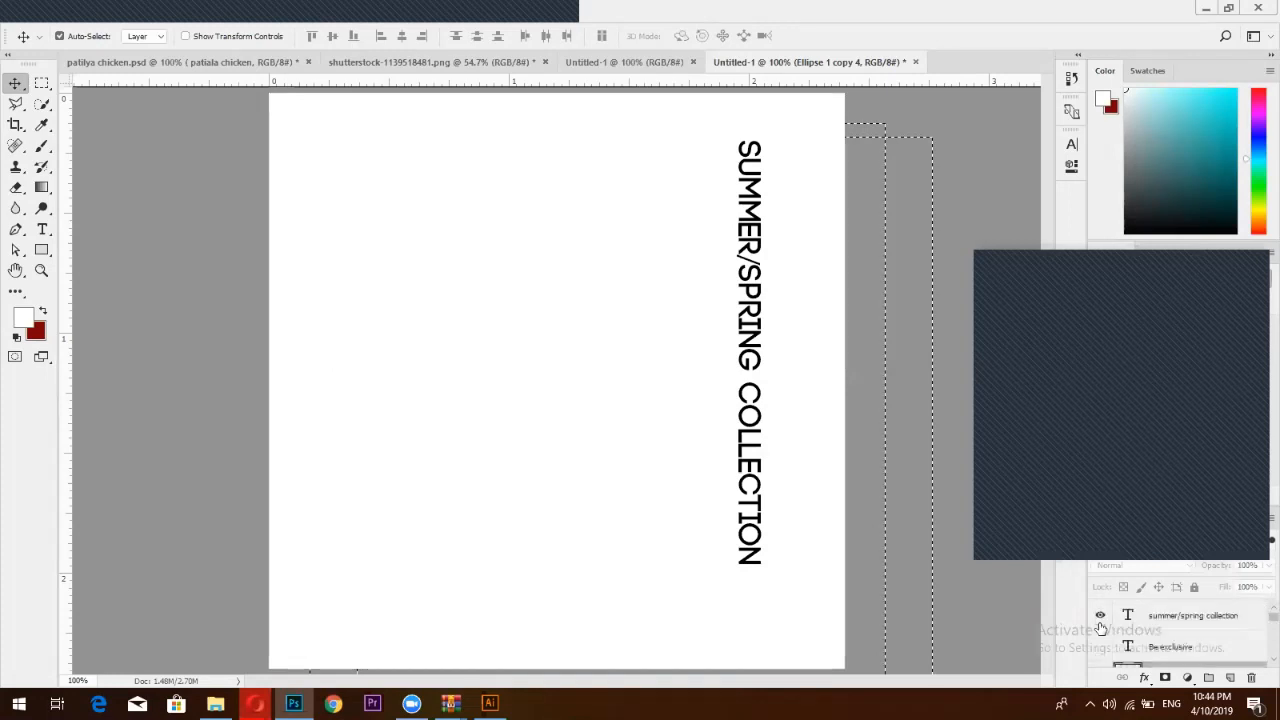
pyautogui.click(1100, 616)
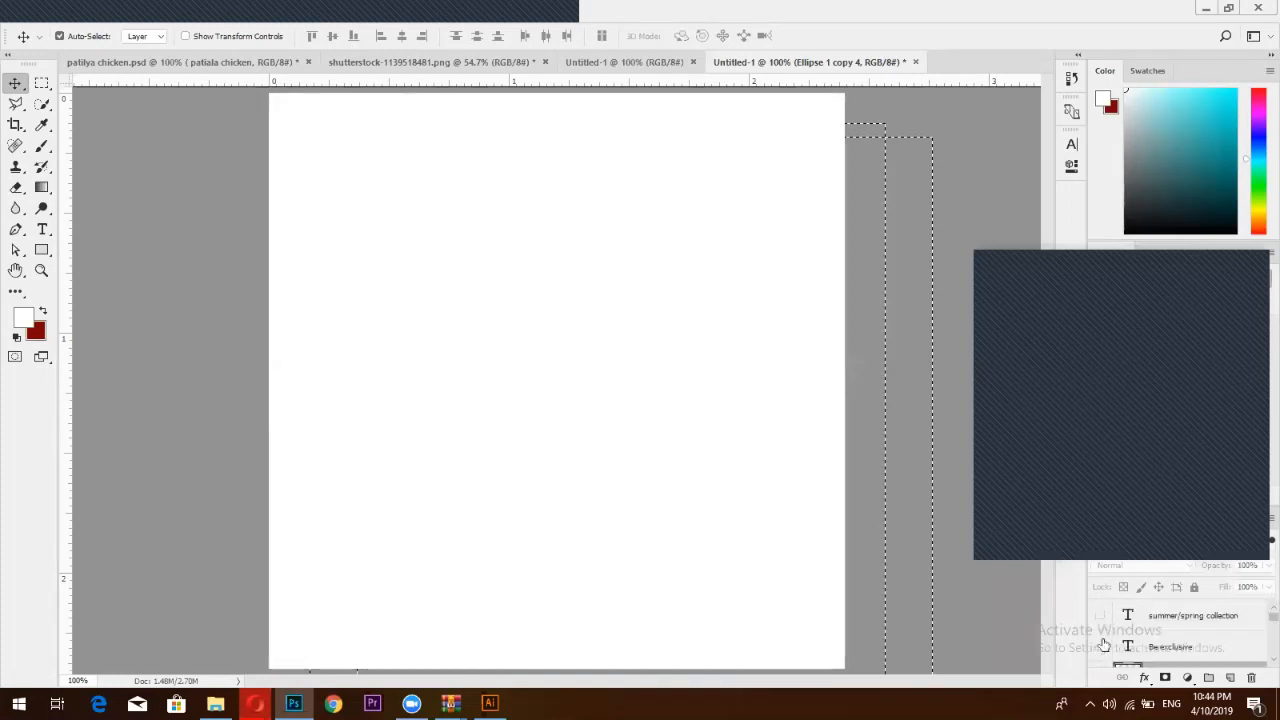
pyautogui.scroll(-3, 1101, 640)
pyautogui.scroll(-3, 1100, 636)
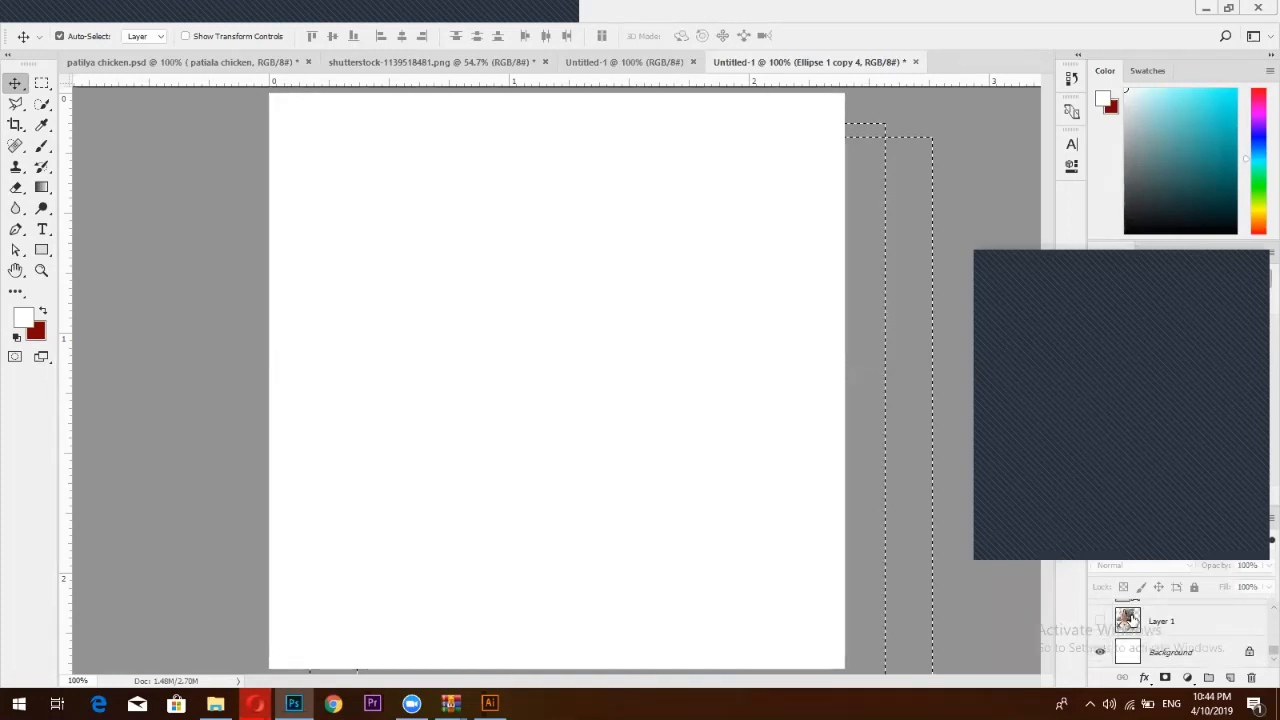
pyautogui.click(1126, 621)
pyautogui.click(1100, 621)
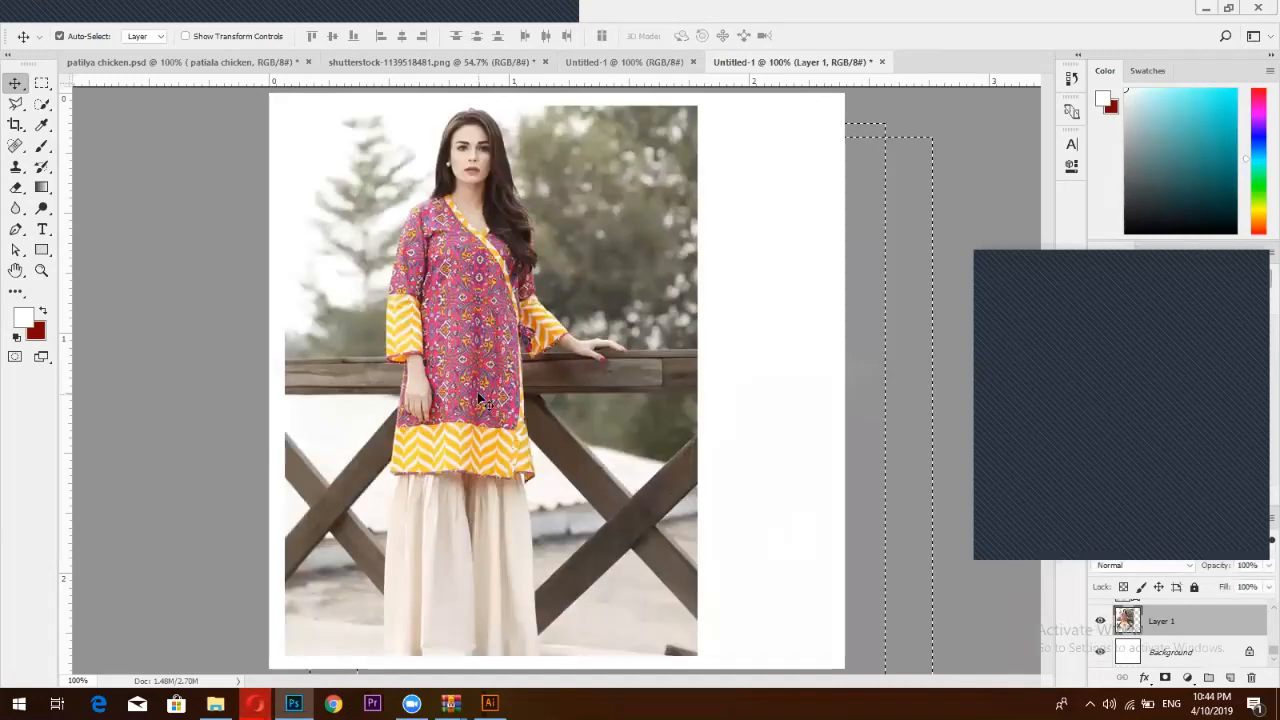
# Shift the model photo right, scale it to 108% width, and nudge it slightly
pyautogui.moveTo(585, 415); pyautogui.dragTo(656, 416)
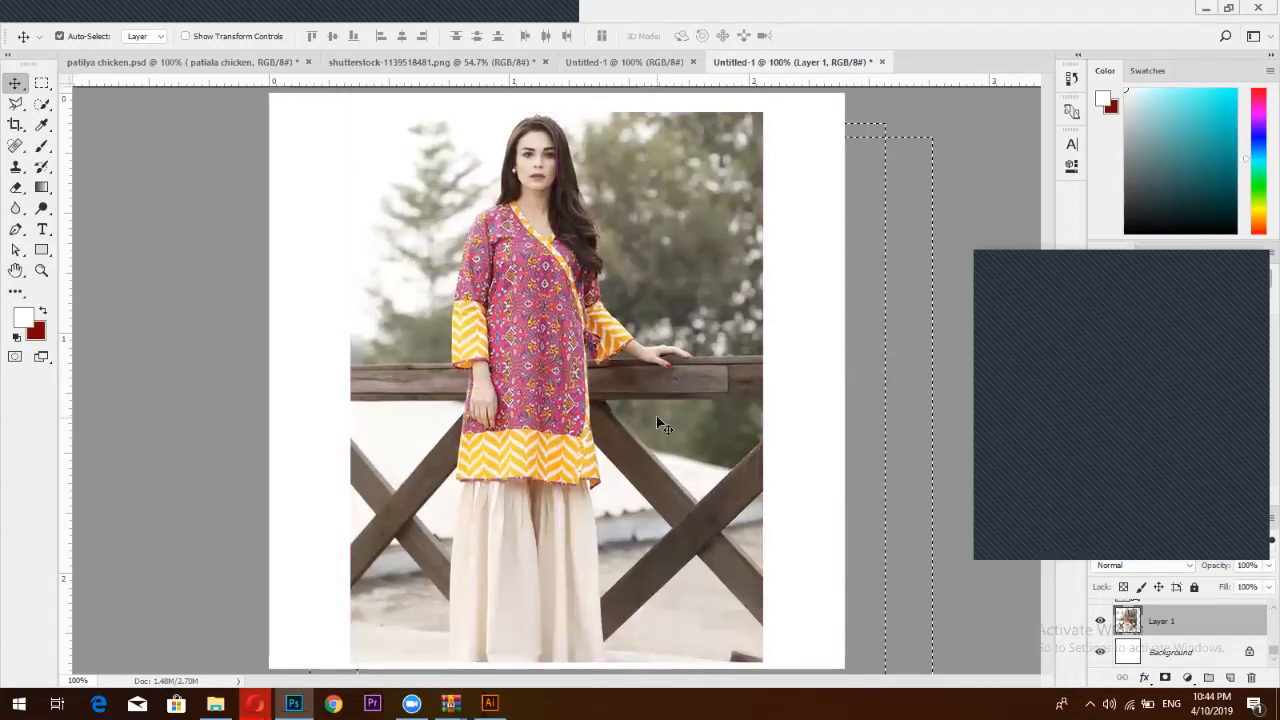
pyautogui.hotkey('ctrl', 't')
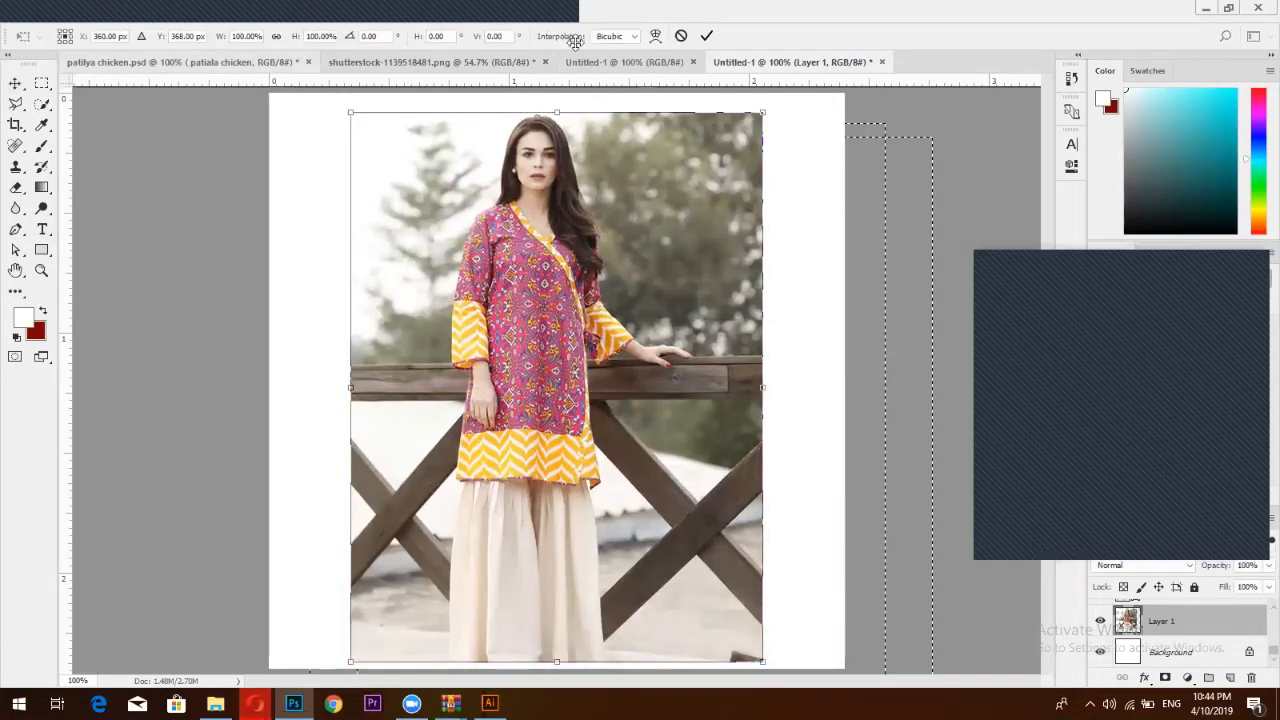
pyautogui.doubleClick(245, 36)
pyautogui.write('111')
pyautogui.press('Return')
pyautogui.write('108')
pyautogui.press('Return')
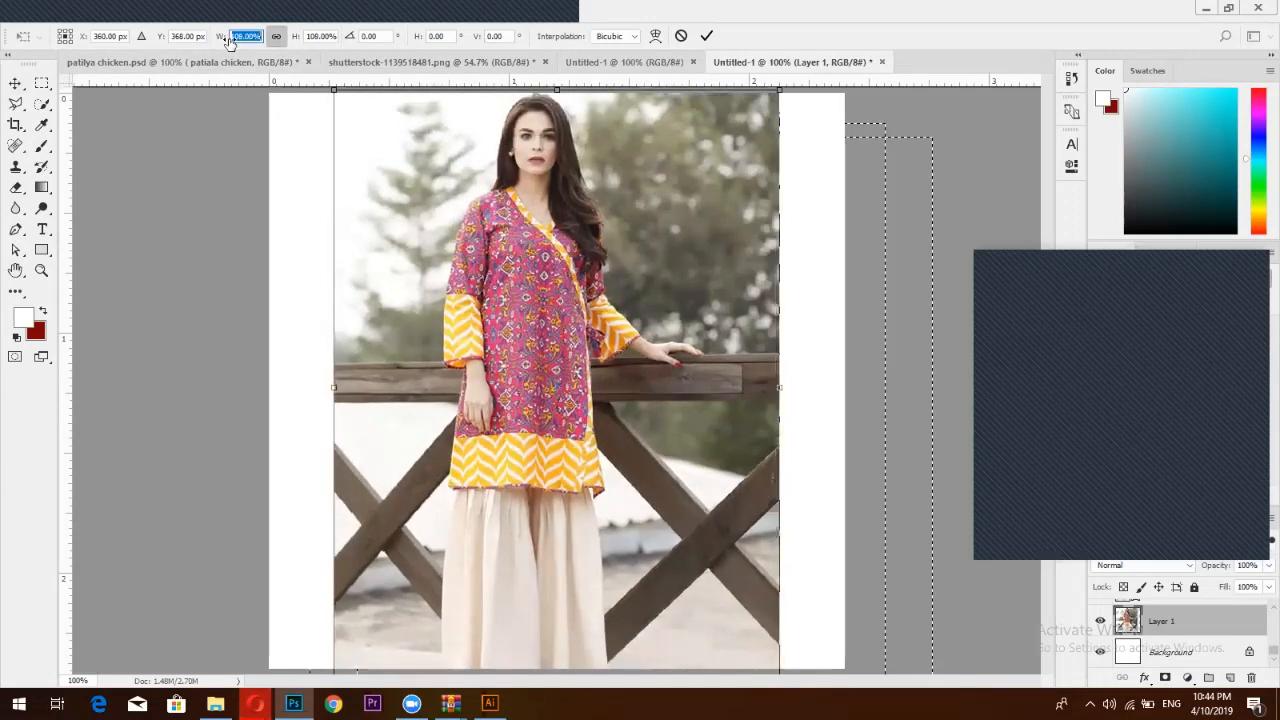
pyautogui.click(706, 35)
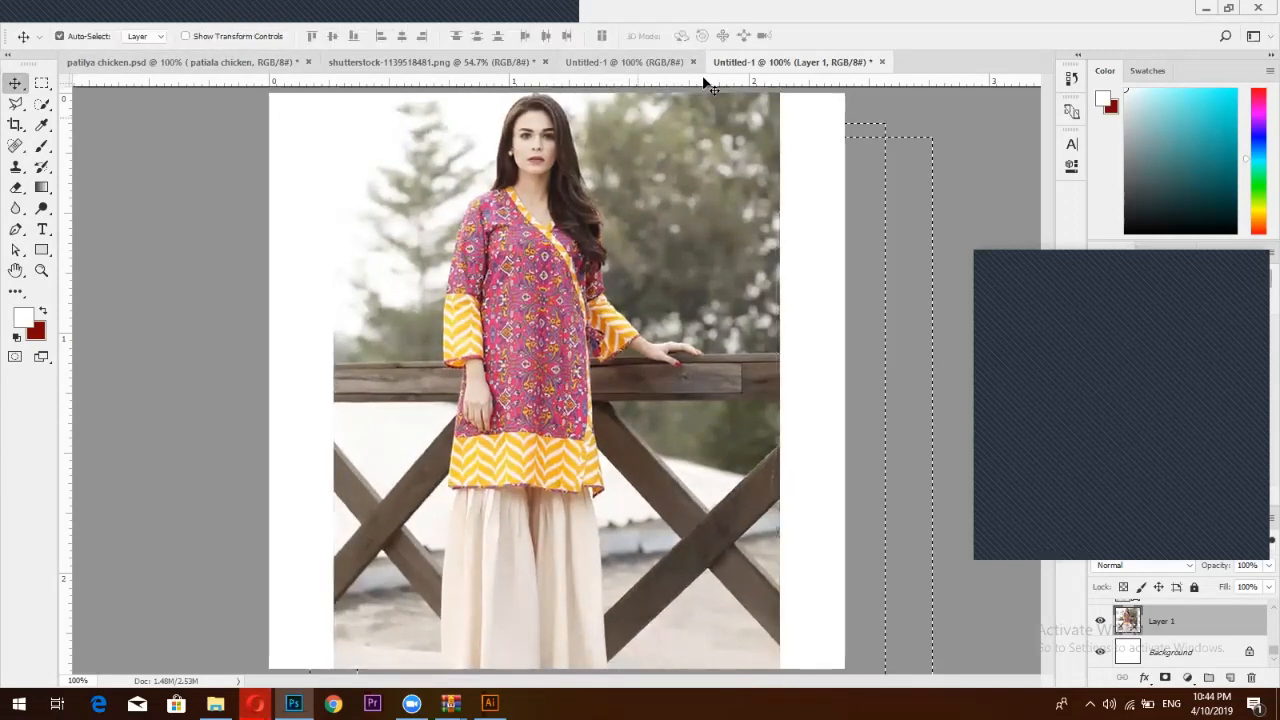
pyautogui.moveTo(616, 204); pyautogui.dragTo(626, 211)
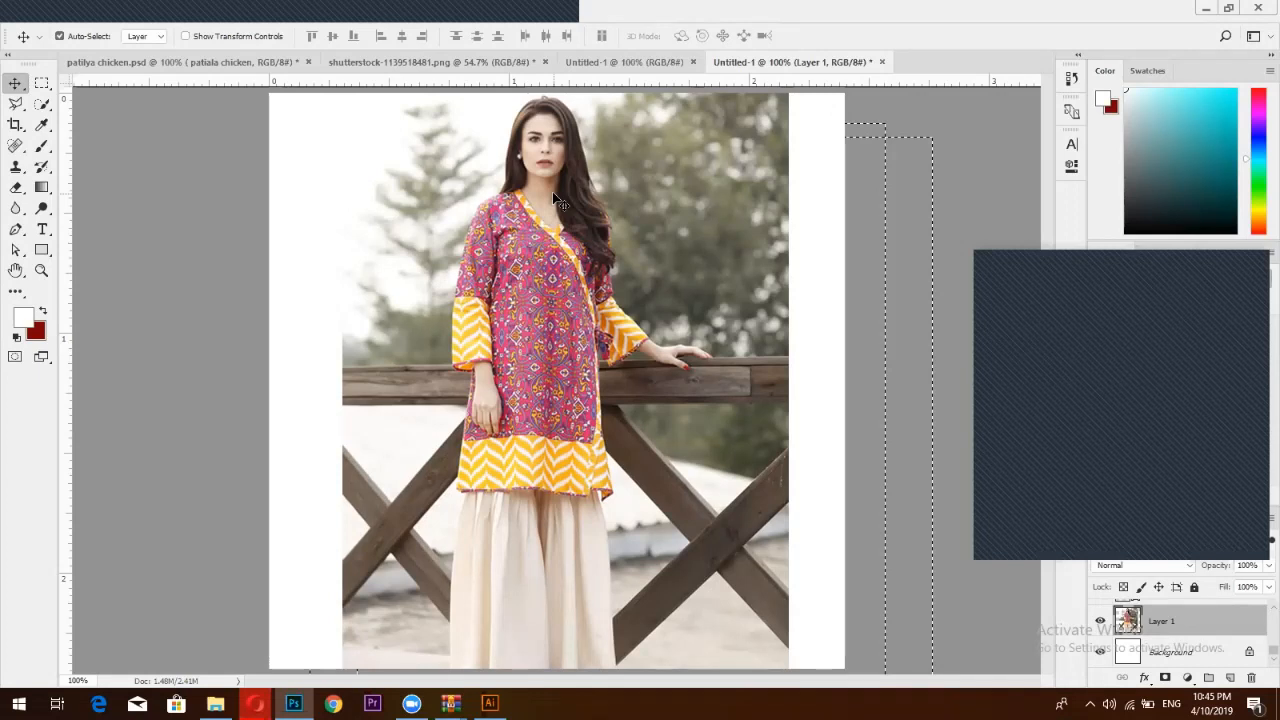
# Draw a rectangle across the whole page with no stroke and a light grey fill
pyautogui.click(42, 250)
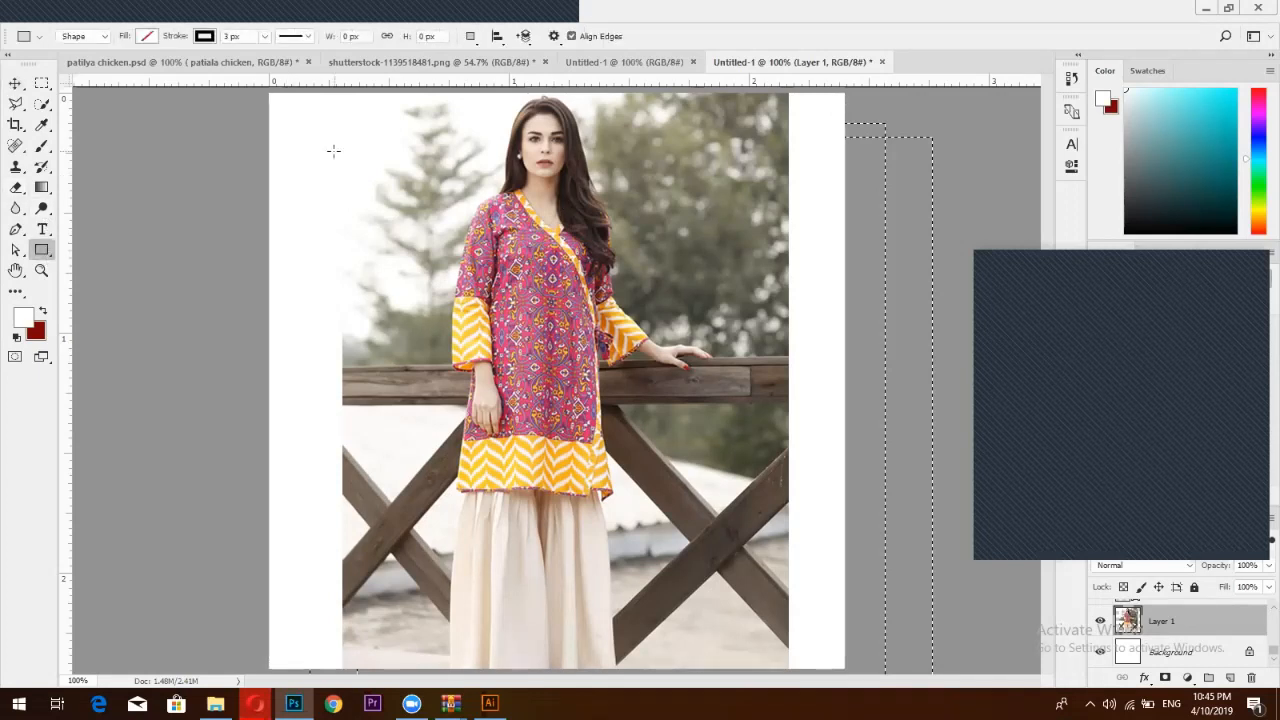
pyautogui.moveTo(319, 124)
pyautogui.mouseDown()
pyautogui.moveTo(355, 190)
pyautogui.moveTo(788, 580)
pyautogui.moveTo(829, 651)
pyautogui.moveTo(814, 653)
pyautogui.mouseUp()
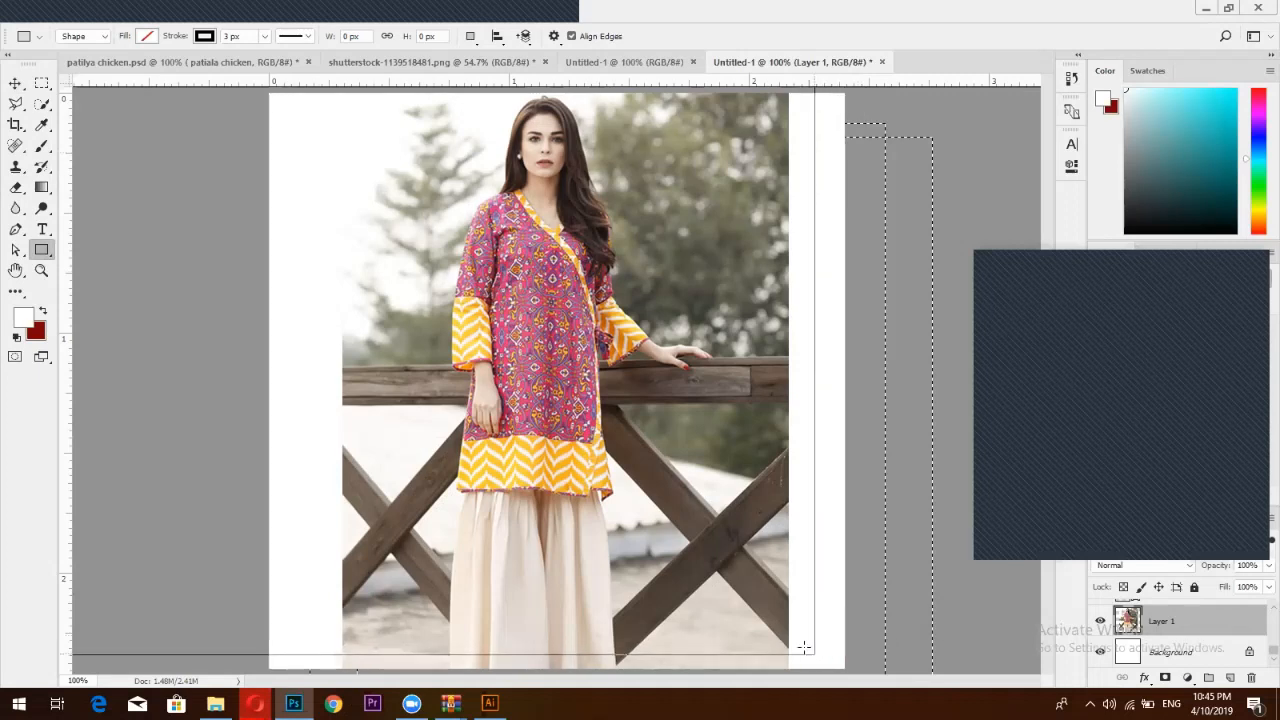
pyautogui.click(895, 236)
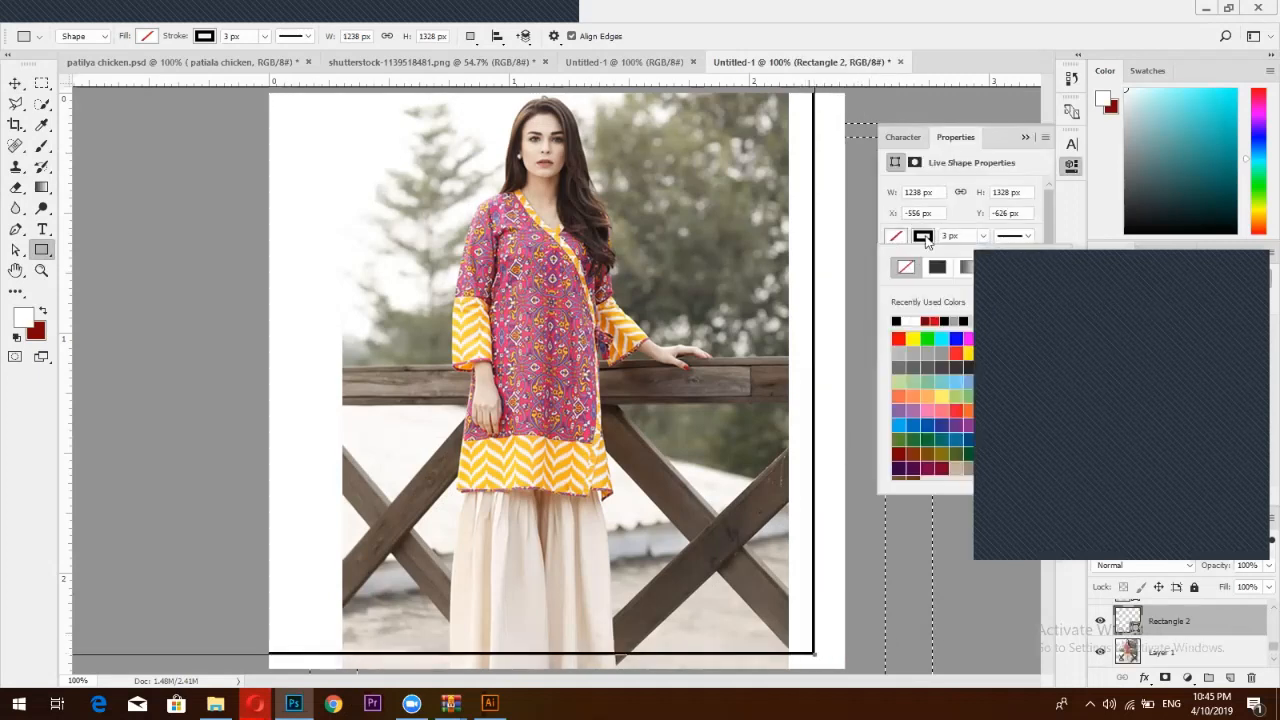
pyautogui.click(906, 268)
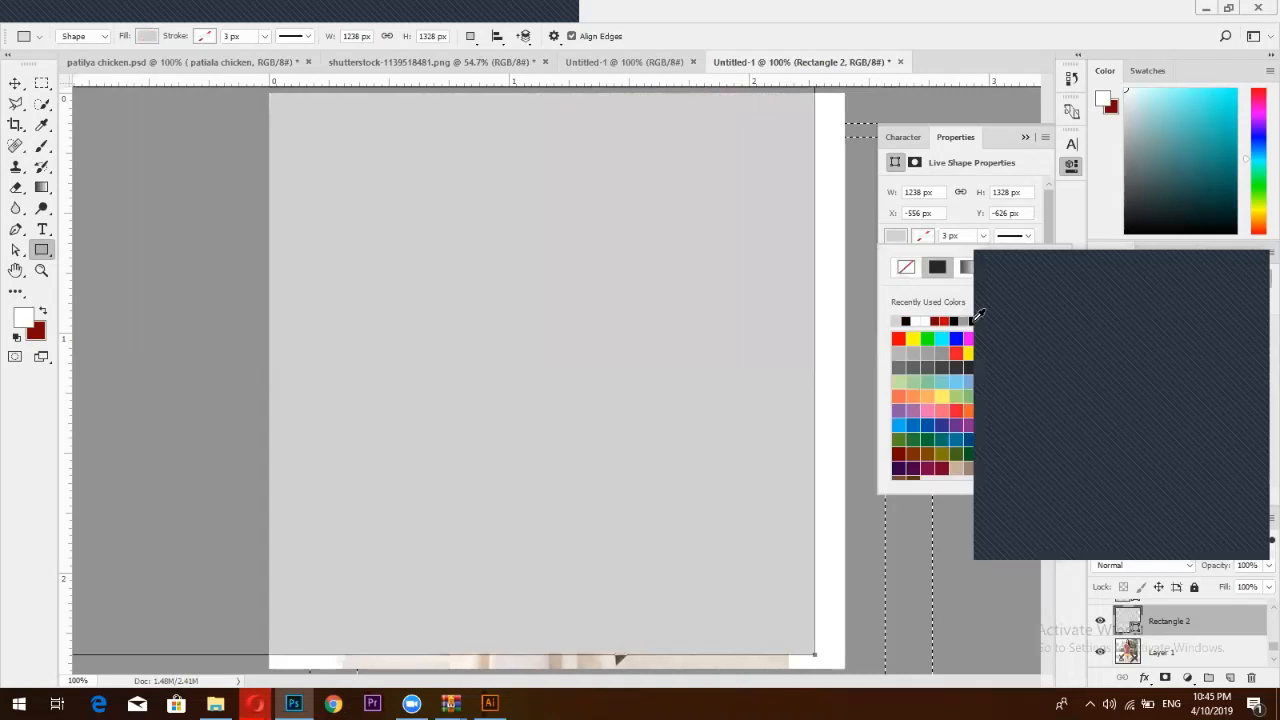
pyautogui.click(961, 318)
# Shrink the grey rectangle from its top-left corner and send it beneath the model photo
pyautogui.click(17, 83)
pyautogui.hotkey('ctrl', 't')
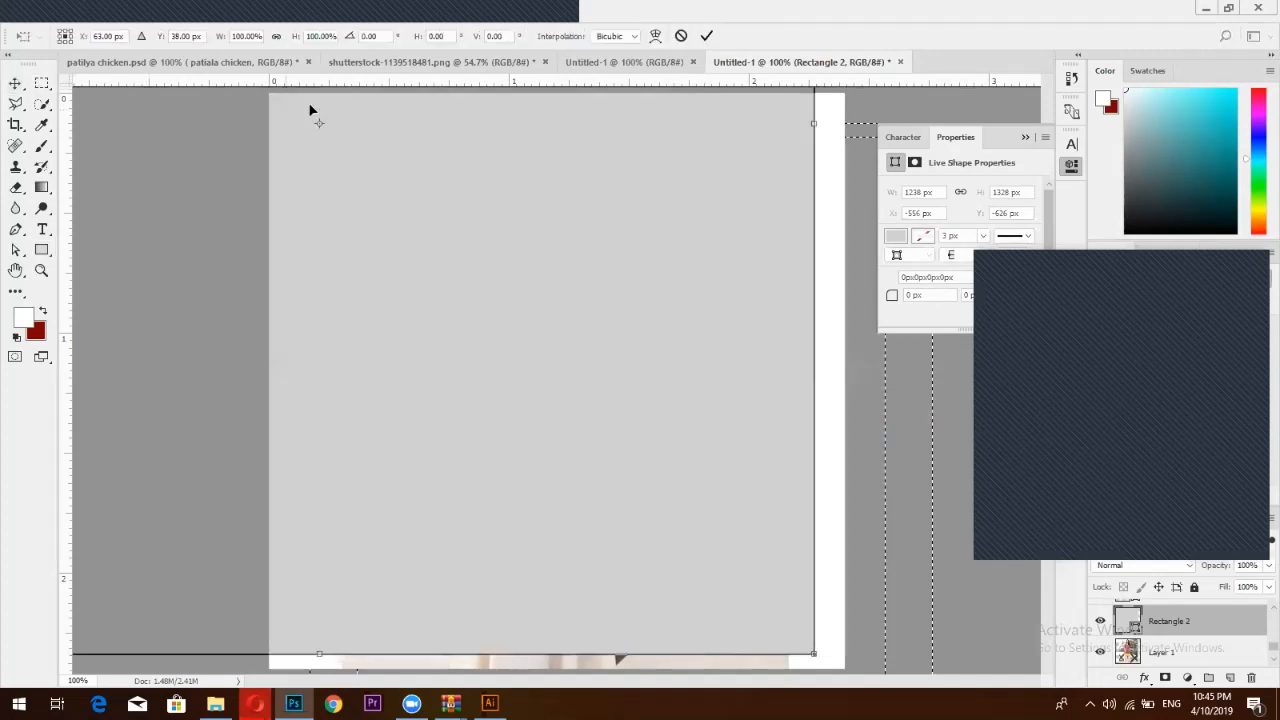
pyautogui.hotkey('ctrl', '0')
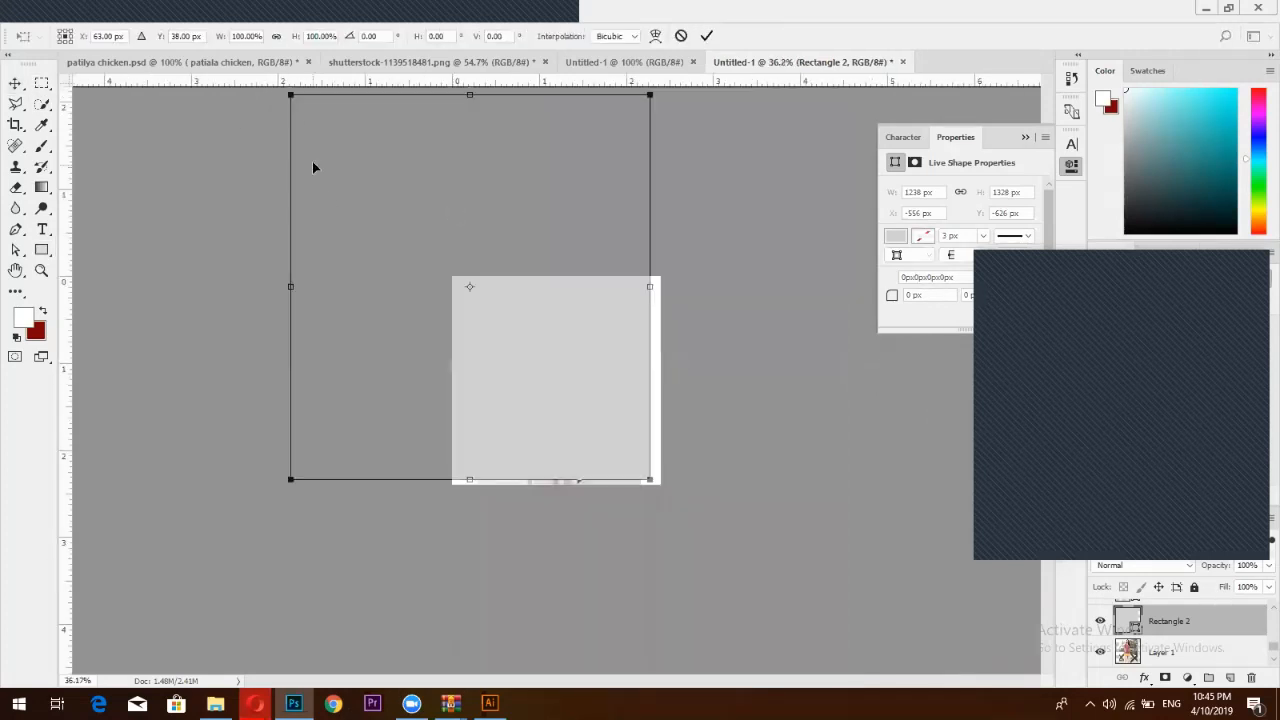
pyautogui.moveTo(288, 96); pyautogui.dragTo(430, 315)
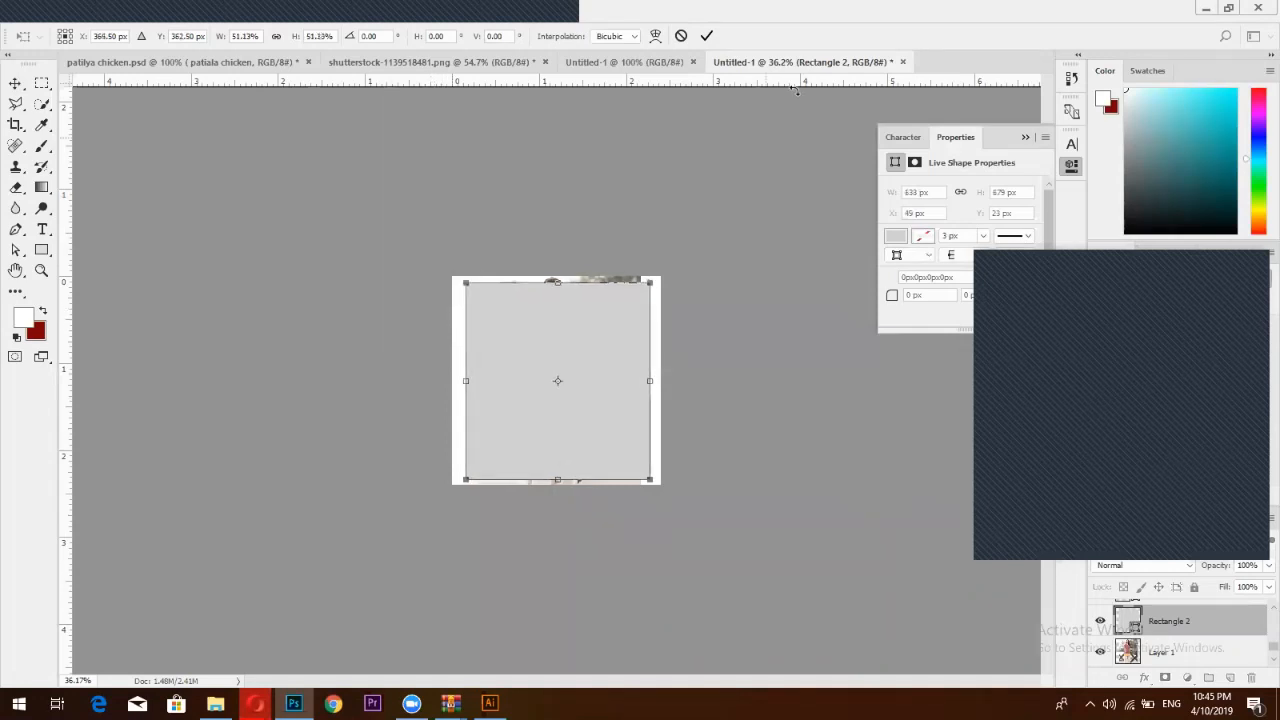
pyautogui.click(707, 36)
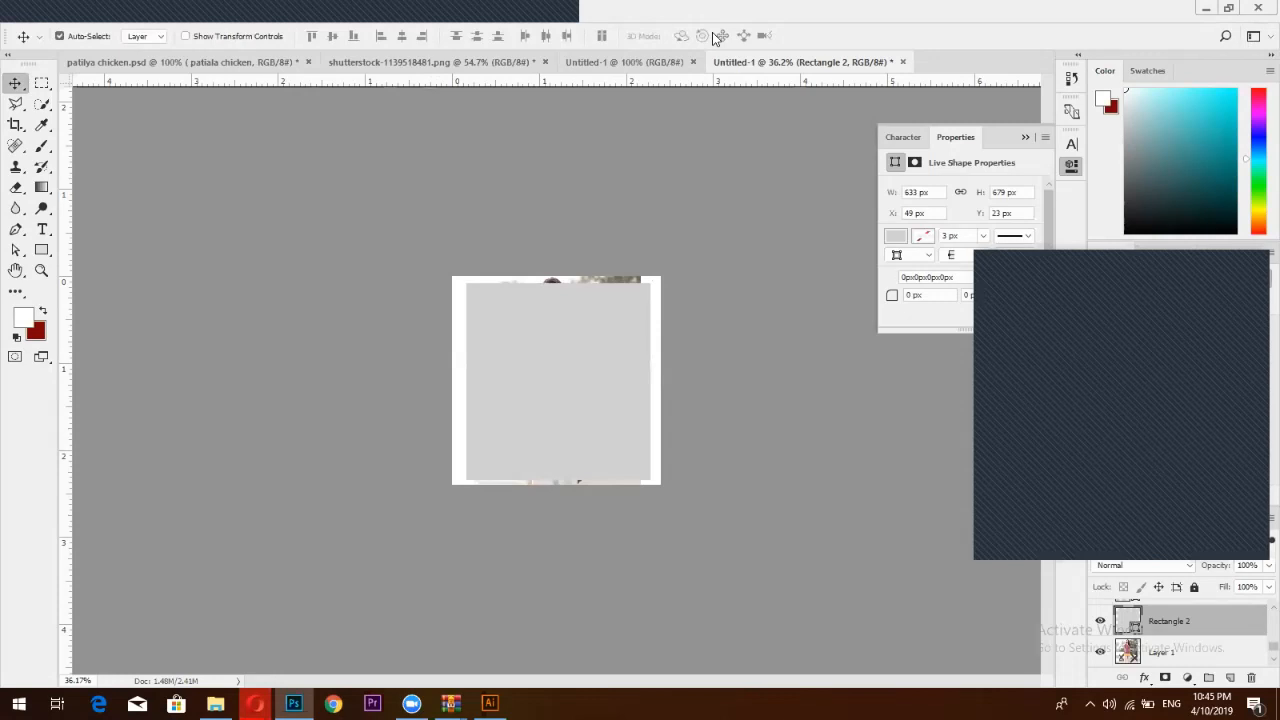
pyautogui.hotkey('ctrl', '[')
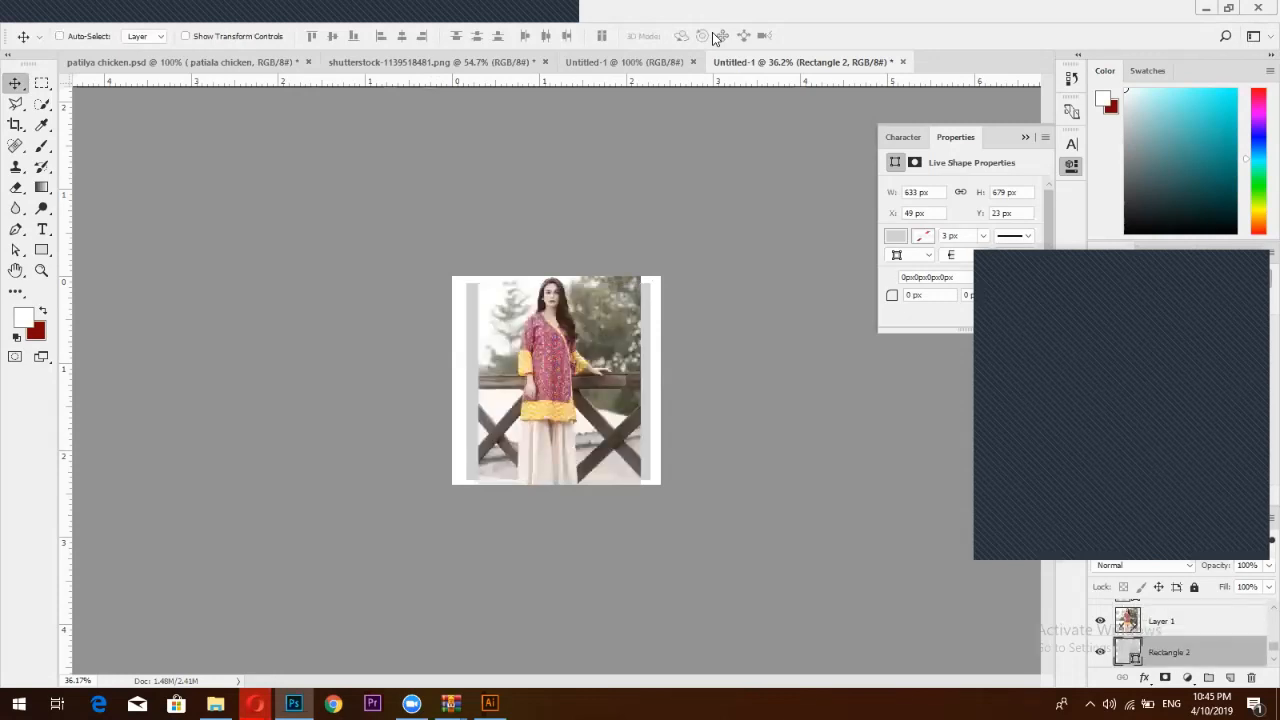
# Centre the grey rectangle and the model photo on the page, then bring up Facebook
pyautogui.hotkey('ctrl', 'a')
pyautogui.click(399, 40)
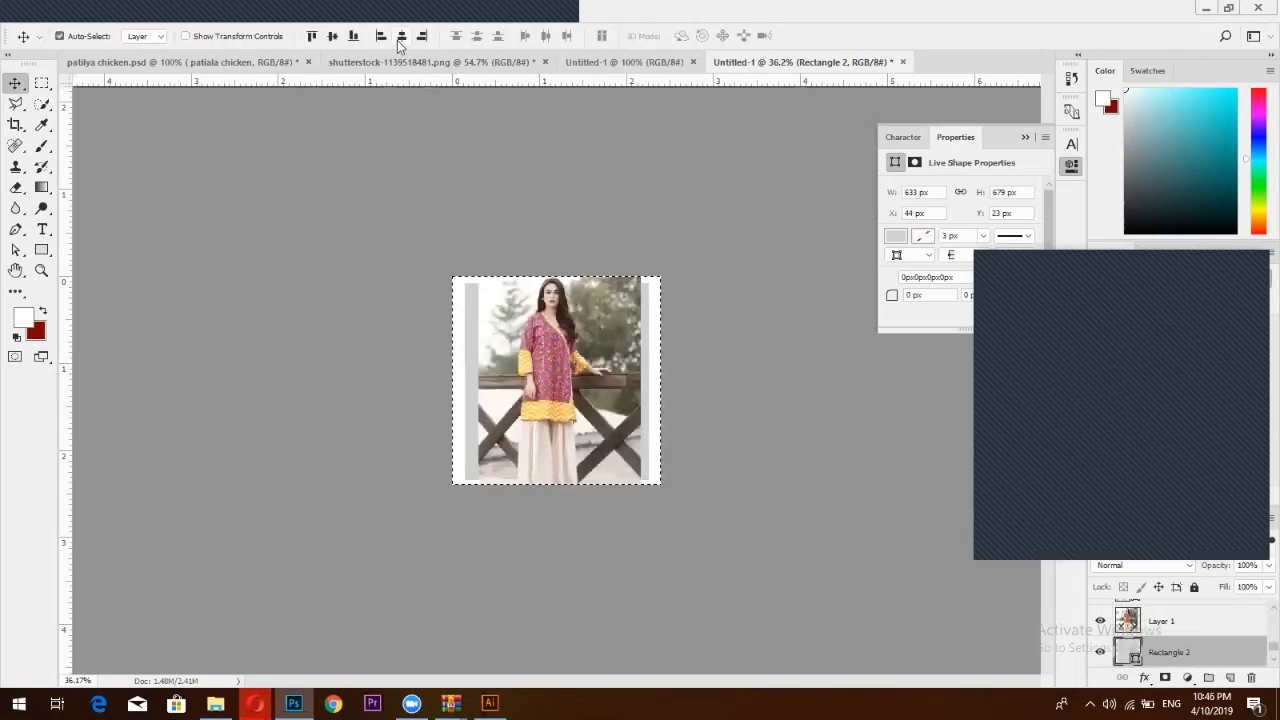
pyautogui.click(333, 37)
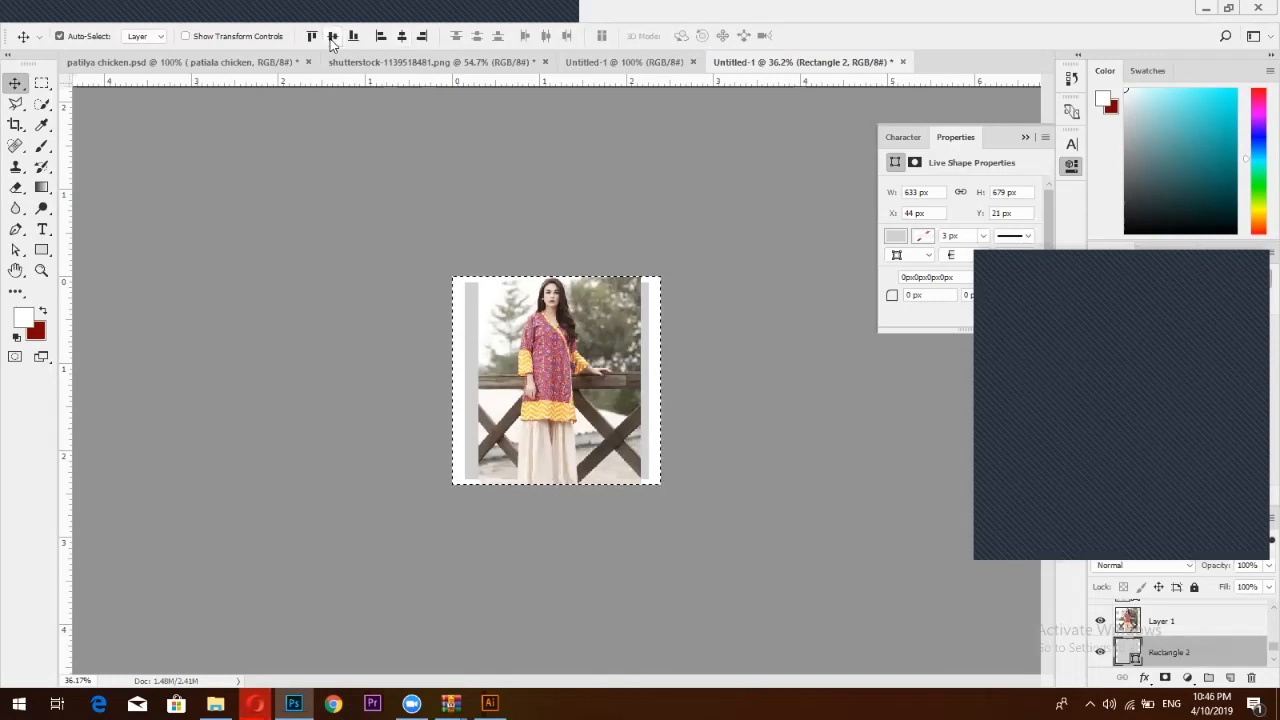
pyautogui.hotkey('ctrl', 'd')
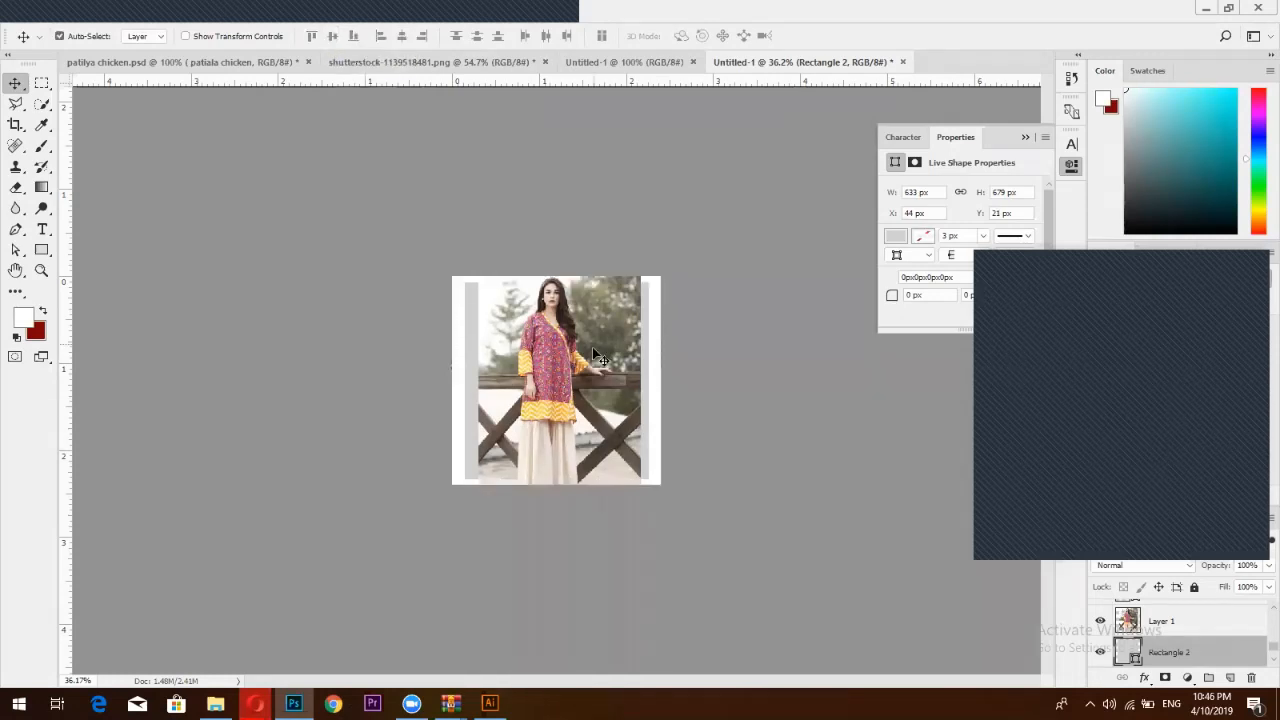
pyautogui.click(594, 350)
pyautogui.hotkey('ctrl', 'a')
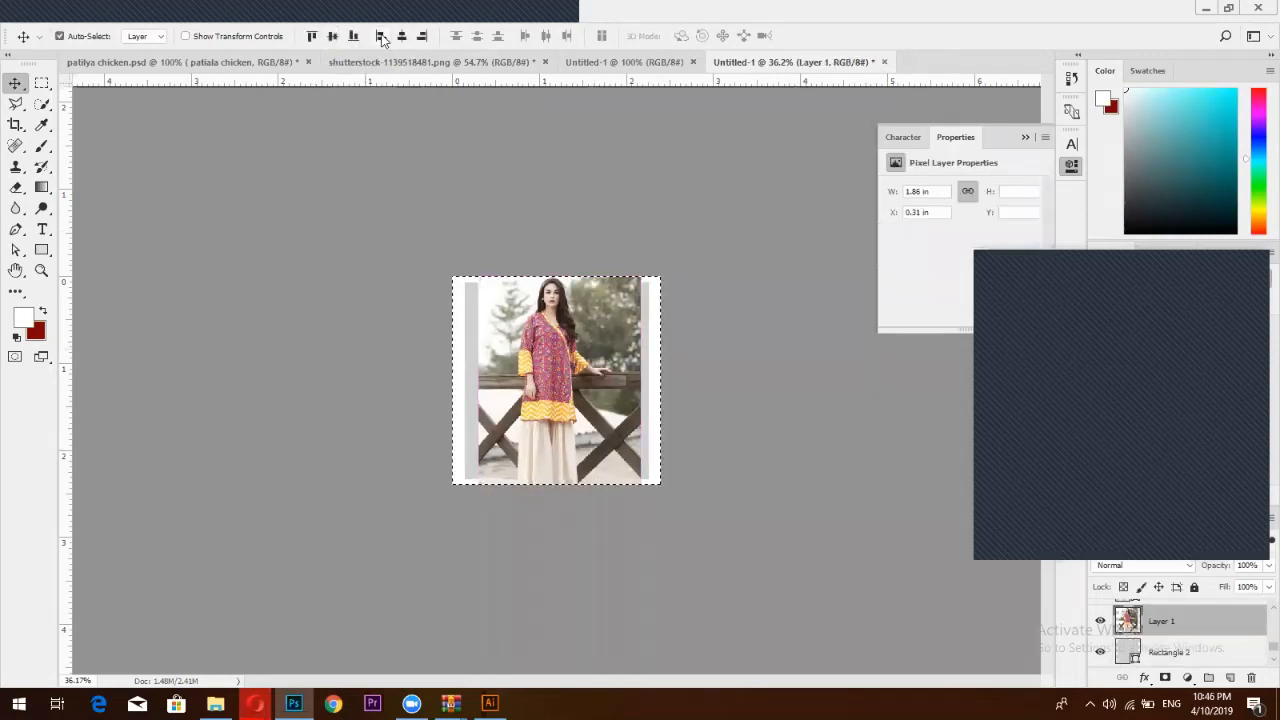
pyautogui.click(397, 41)
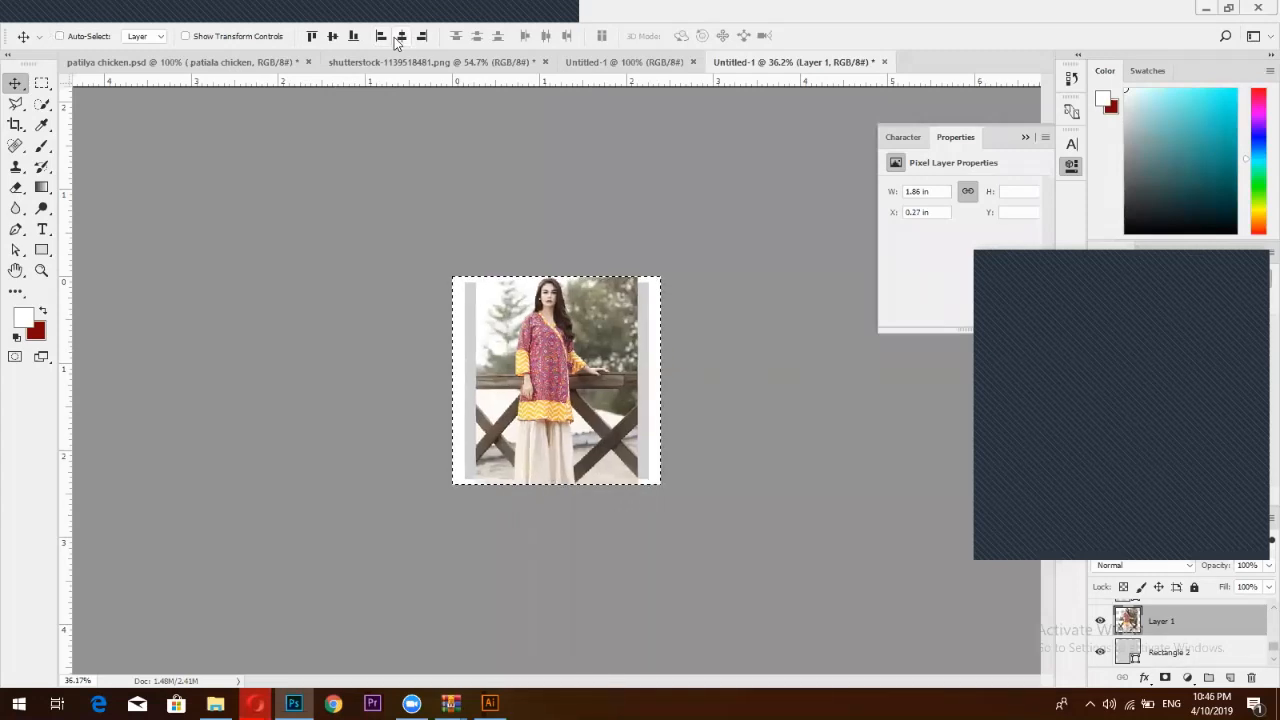
pyautogui.hotkey('ctrl', 'd')
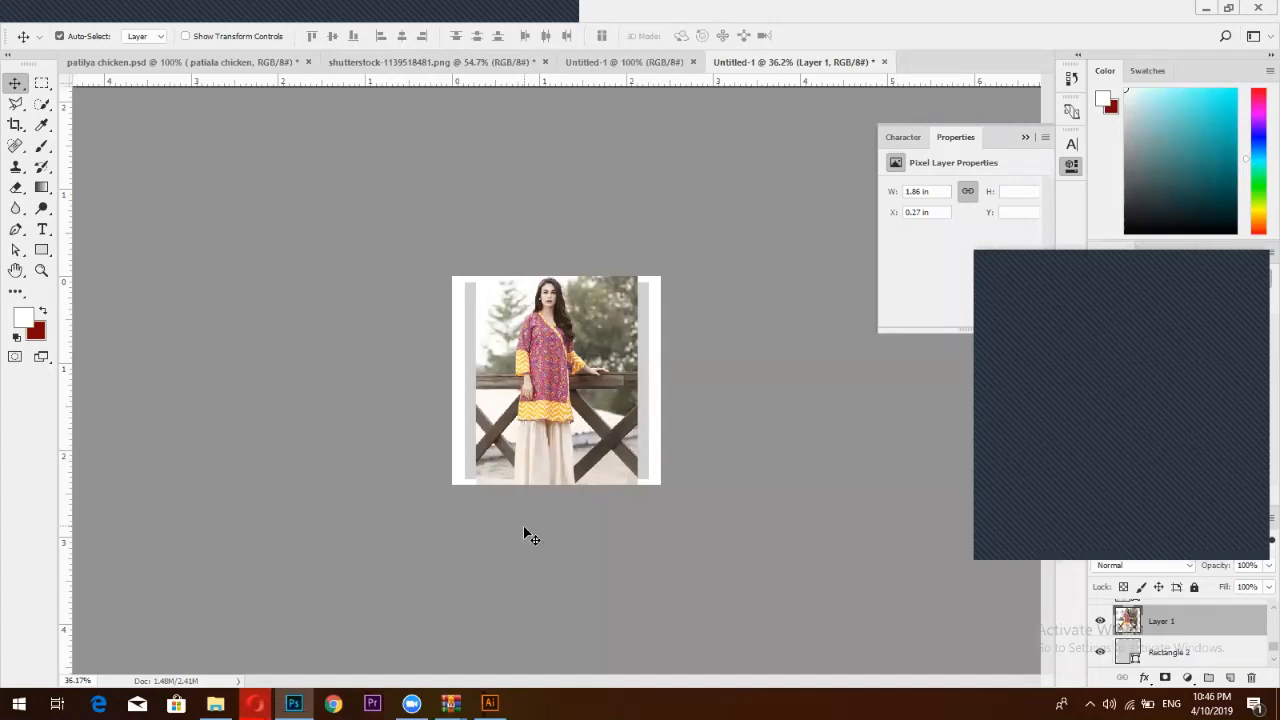
pyautogui.moveTo(255, 703)
pyautogui.click(315, 653)
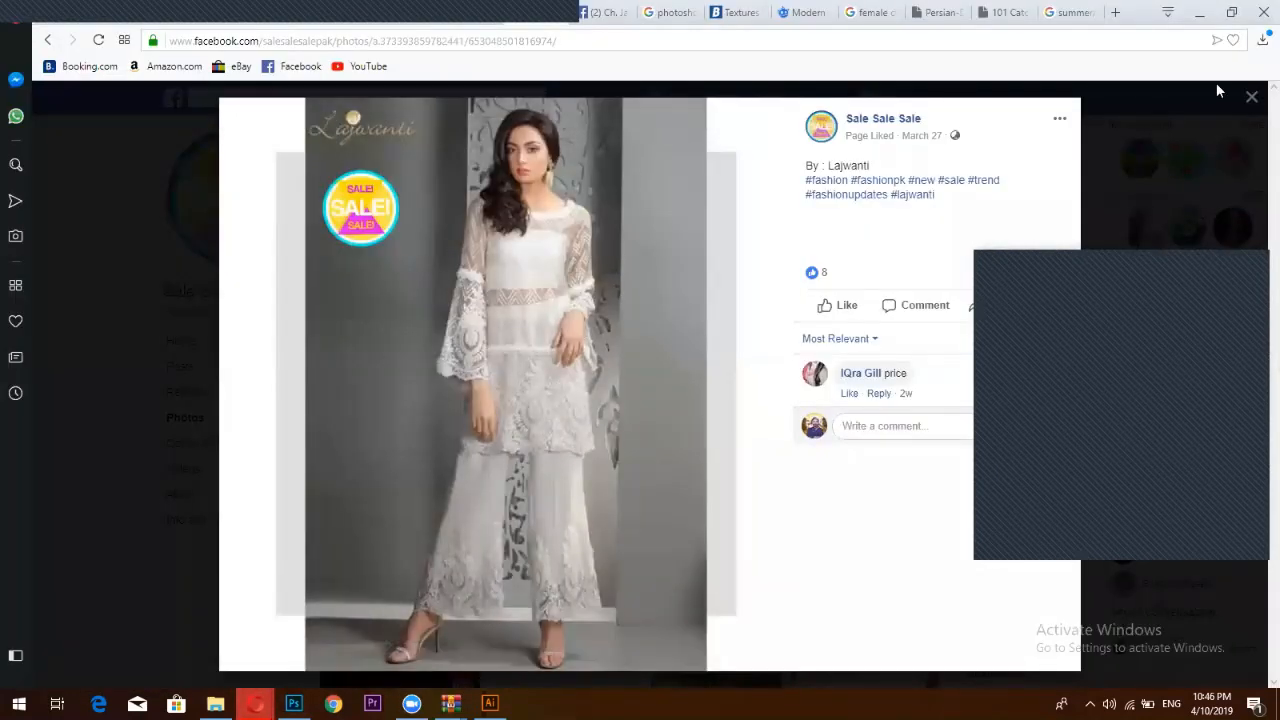
# Open the Outfitters 'Let's Play Dress Up' photo, then return to Photoshop at 100% zoom
pyautogui.click(1251, 102)
pyautogui.scroll(-3, 624, 310)
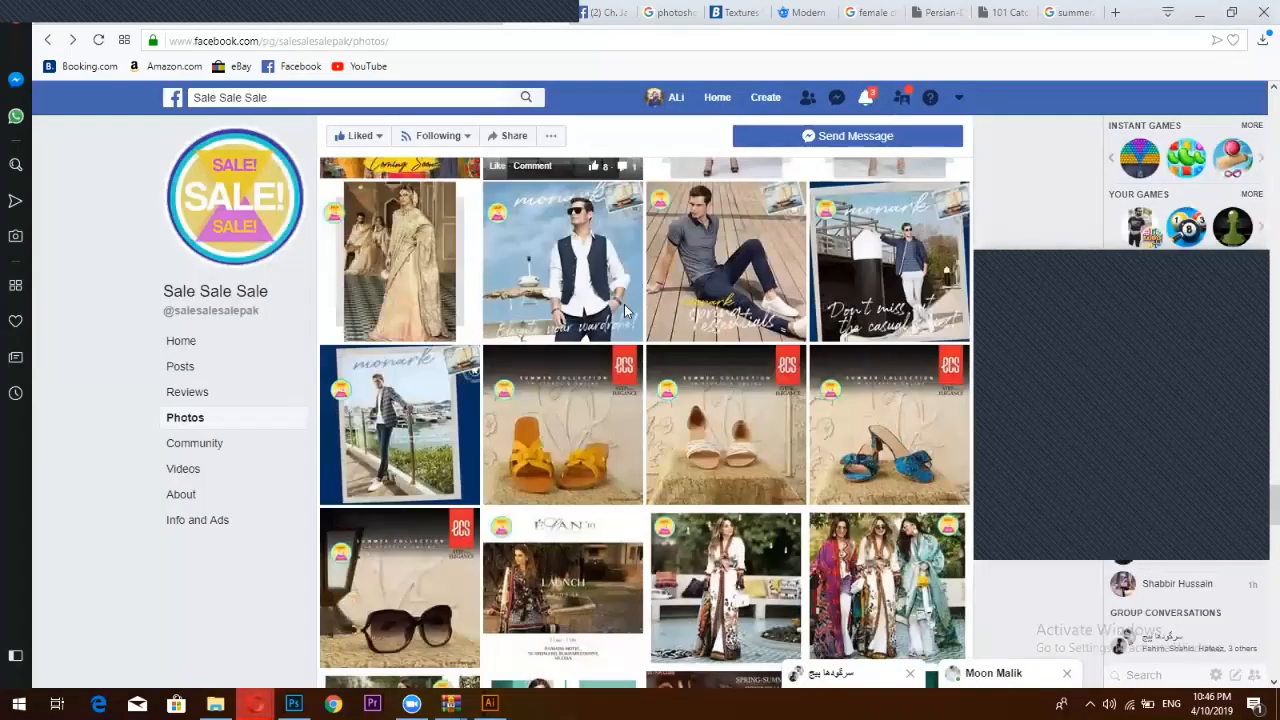
pyautogui.scroll(-2, 624, 310)
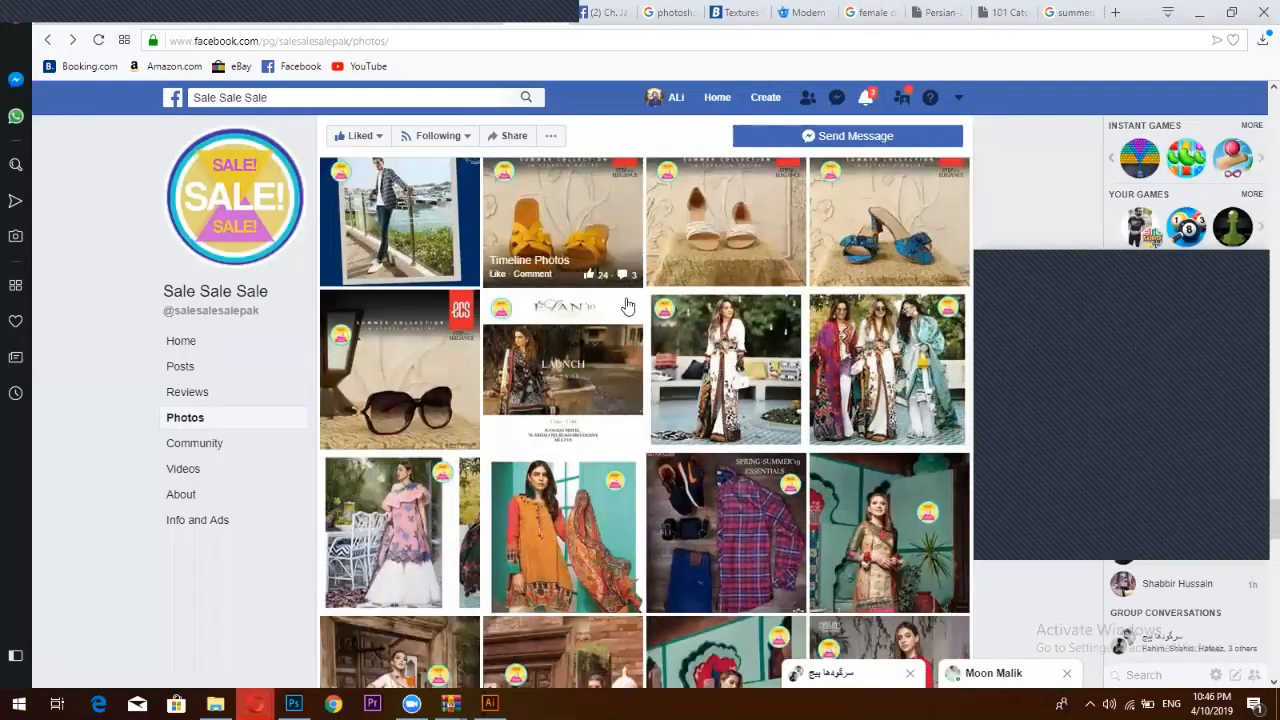
pyautogui.scroll(-1, 628, 310)
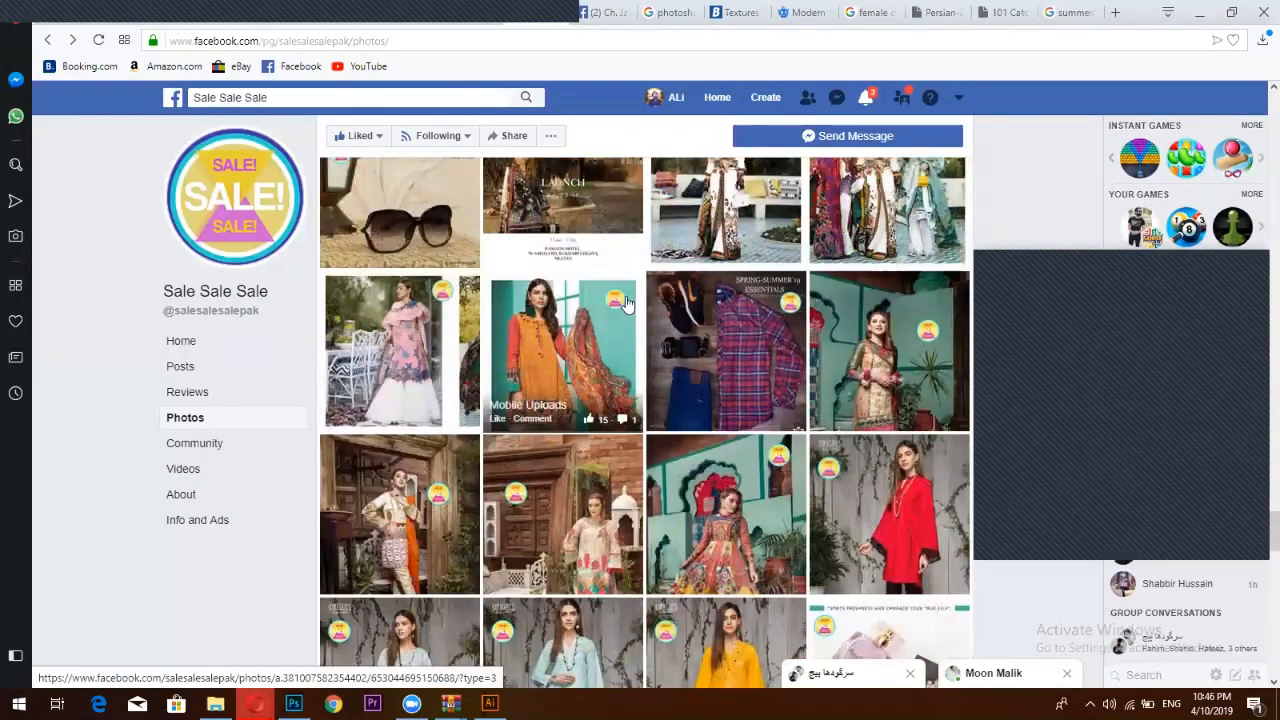
pyautogui.scroll(-2, 624, 303)
pyautogui.scroll(-2, 636, 526)
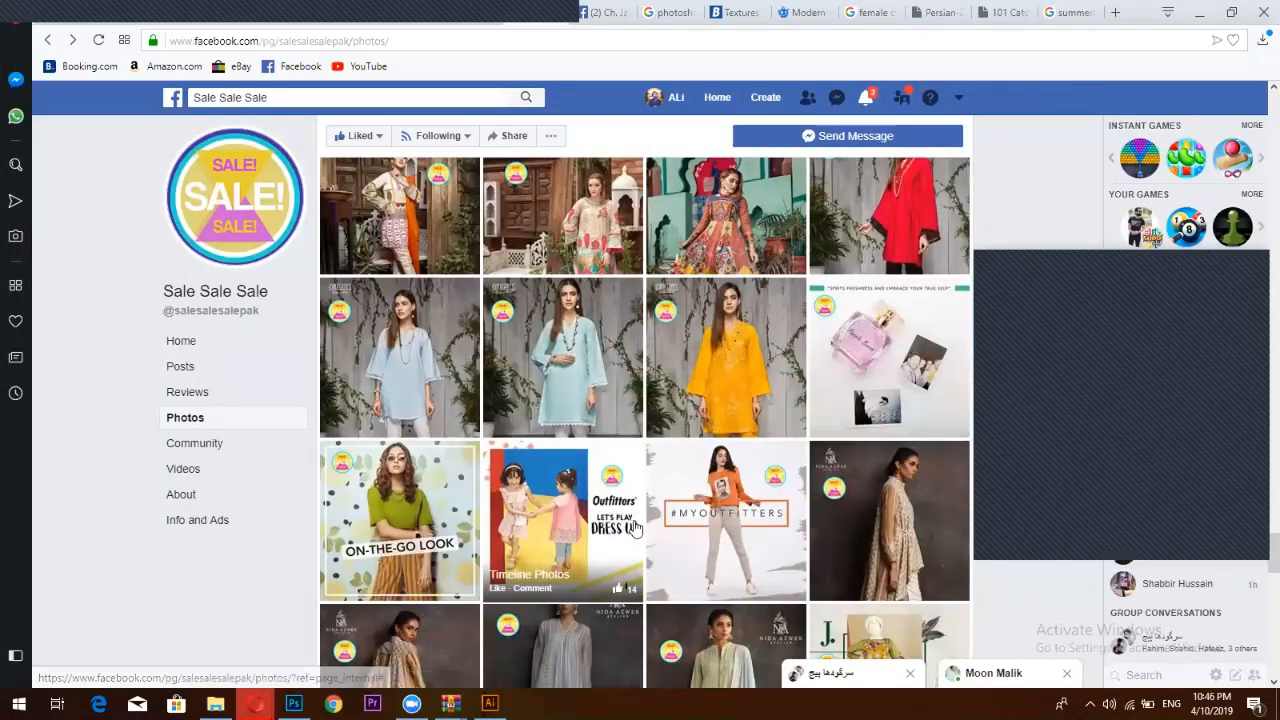
pyautogui.click(636, 526)
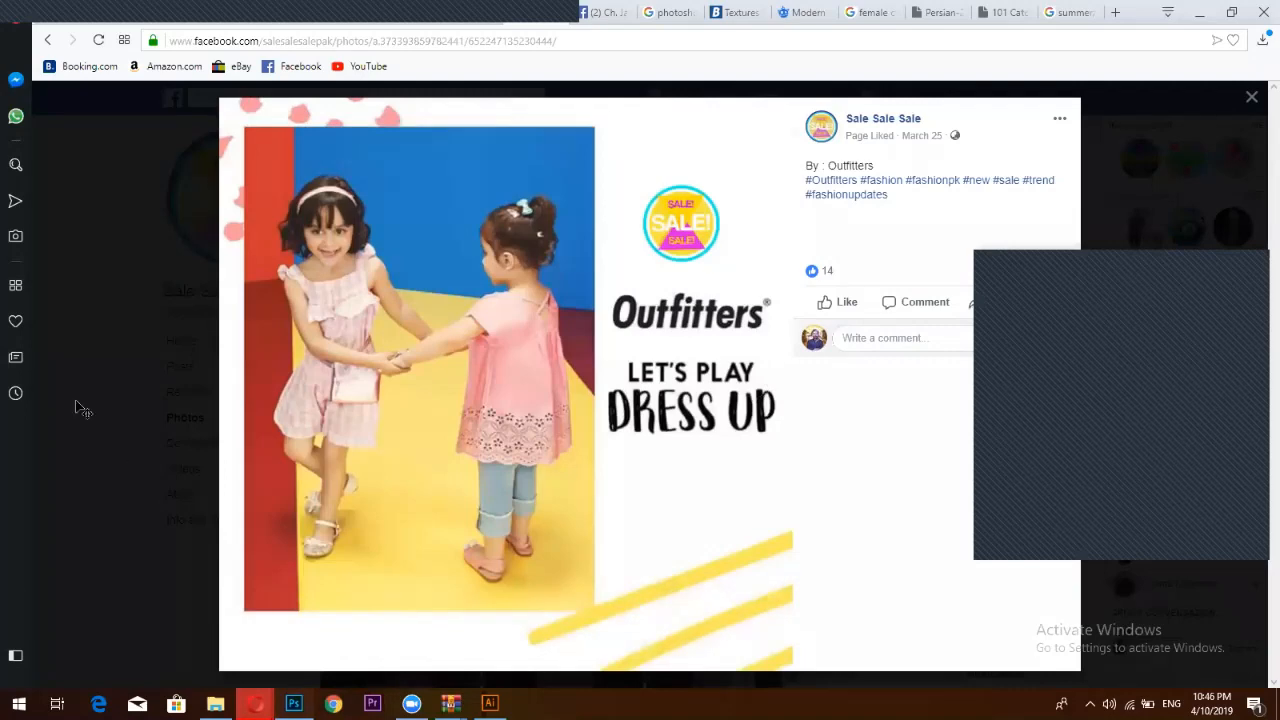
pyautogui.hotkey('alt', 'Tab')
pyautogui.hotkey('ctrl', '1')
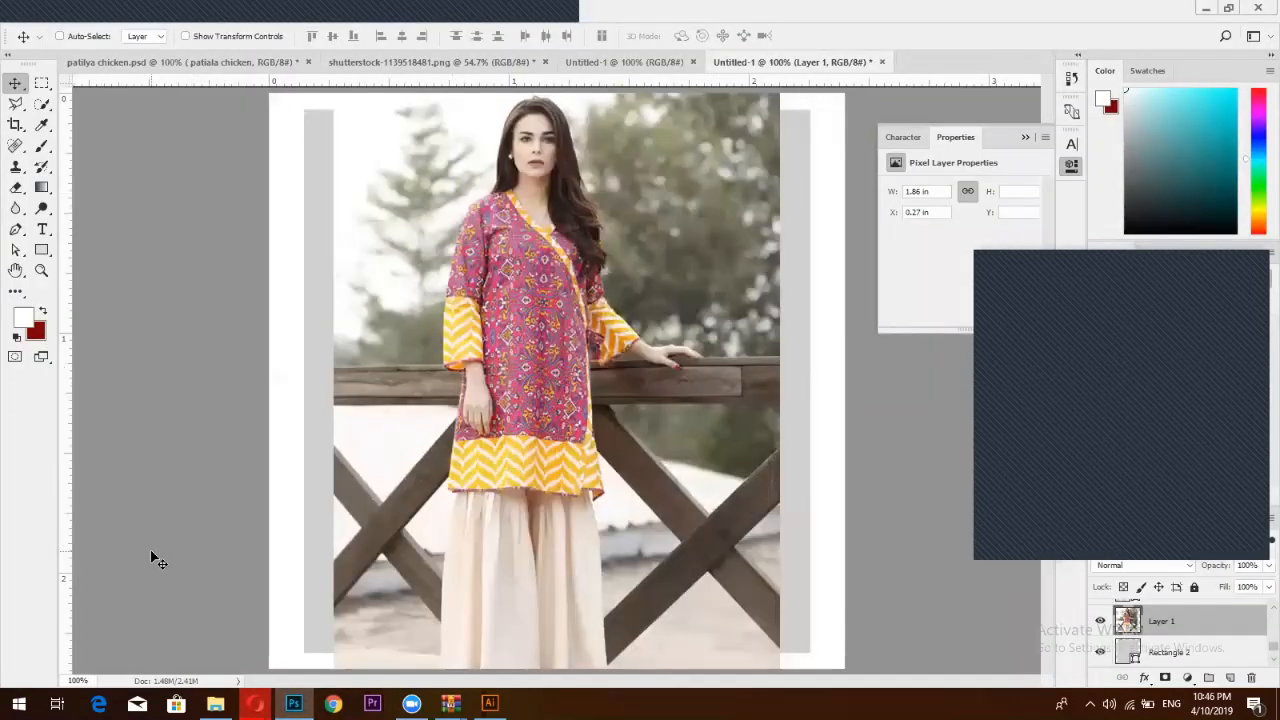
# Draw a wide thin rectangle across the skirt with no outline and a yellow fill
pyautogui.click(41, 249)
pyautogui.moveTo(426, 510); pyautogui.dragTo(756, 469)
pyautogui.click(920, 238)
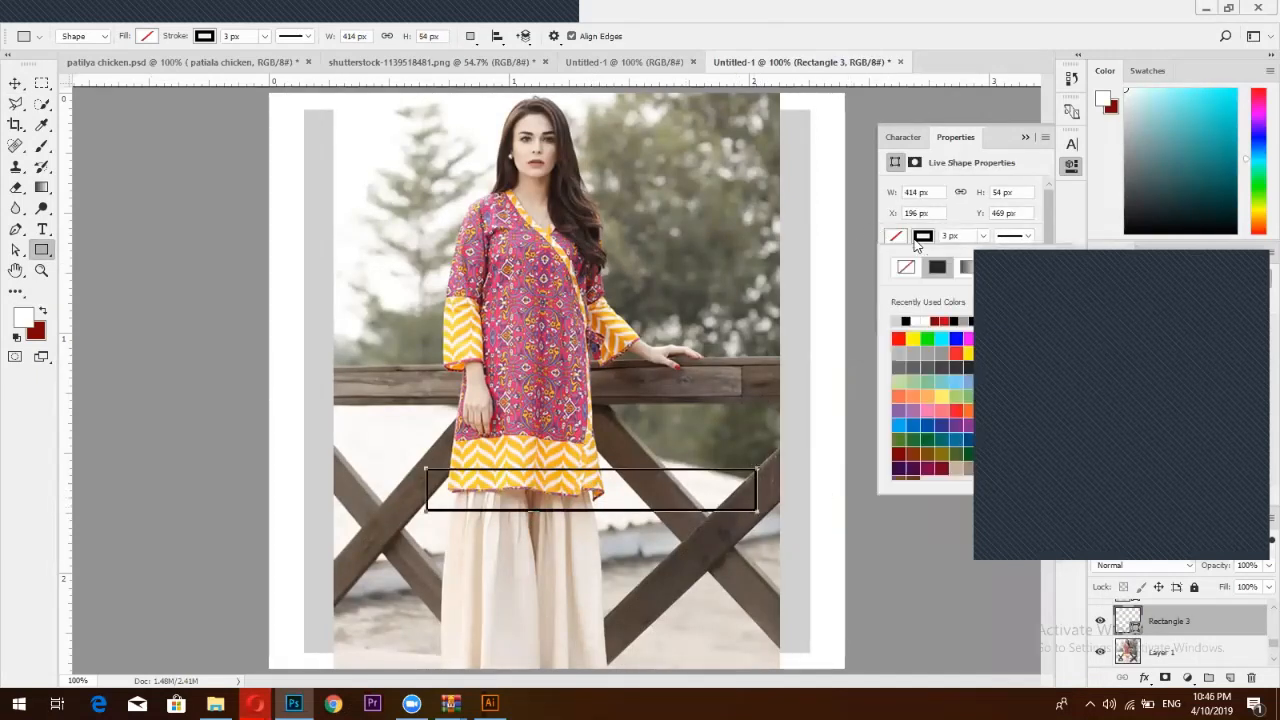
pyautogui.click(904, 268)
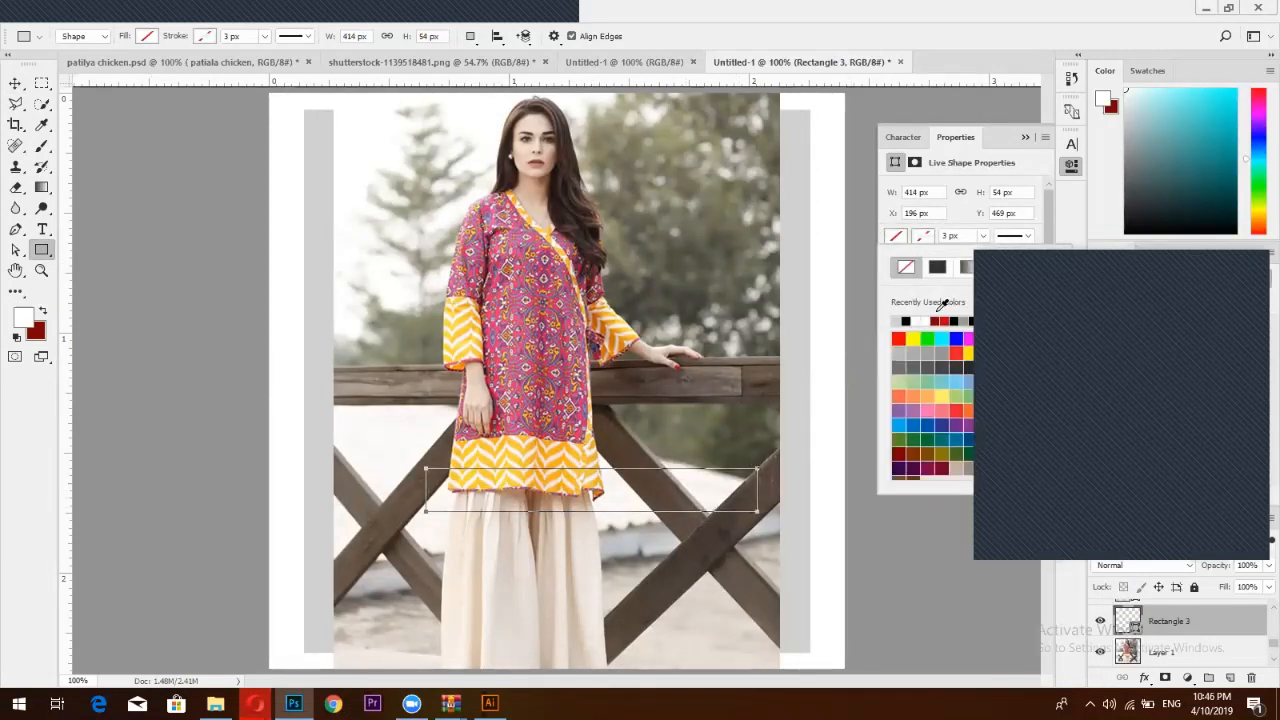
pyautogui.click(912, 338)
pyautogui.click(1020, 140)
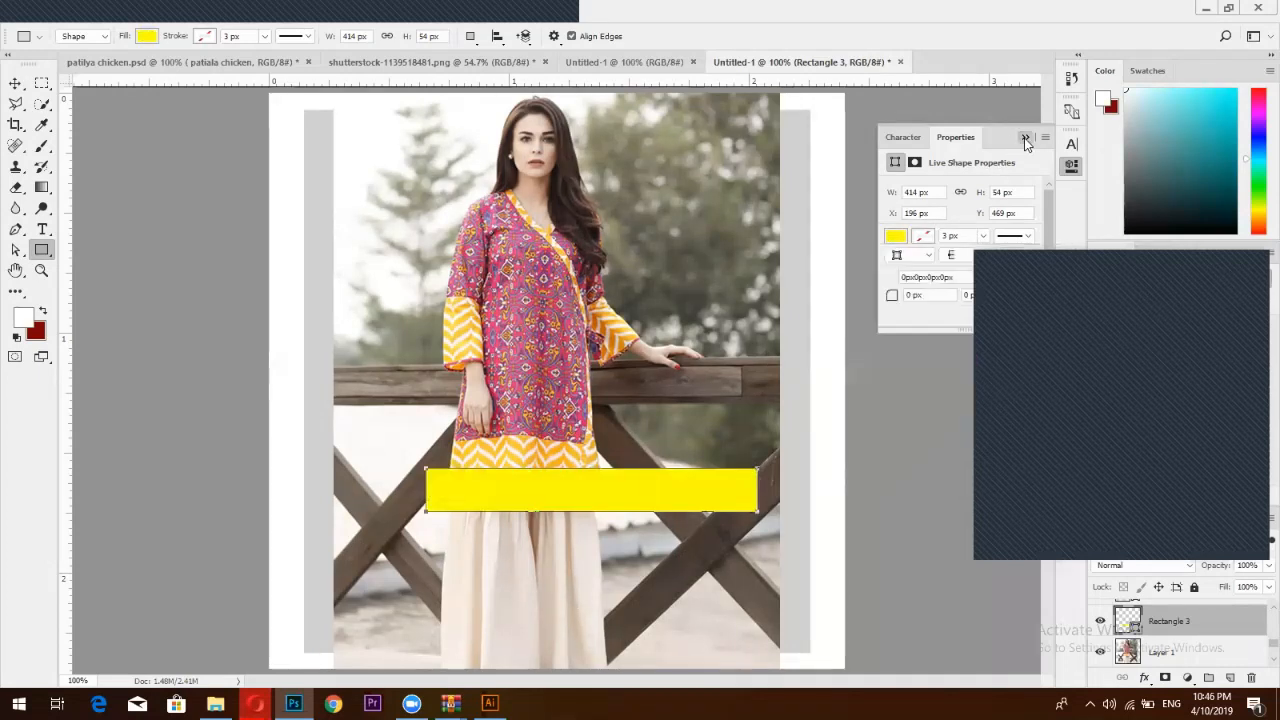
pyautogui.click(1025, 137)
# Tilt the yellow bar about -9°, move it lower right, and duplicate it below
pyautogui.click(16, 83)
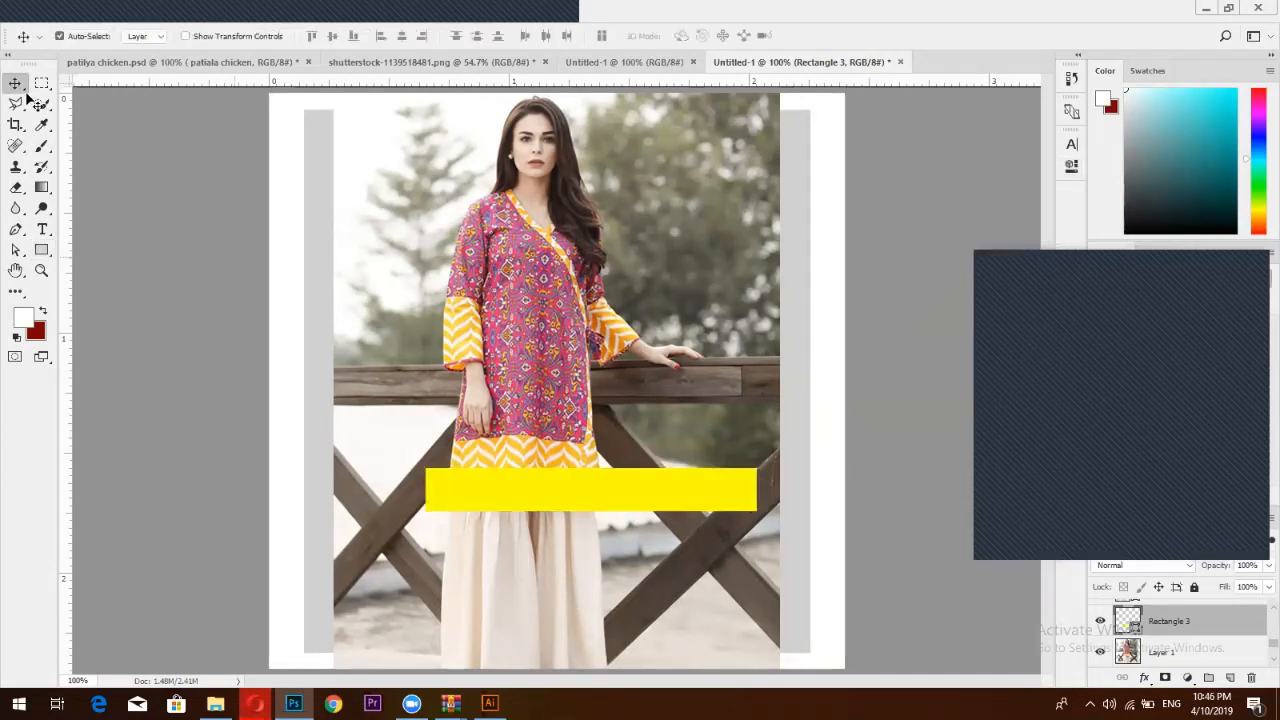
pyautogui.hotkey('ctrl', 'r')
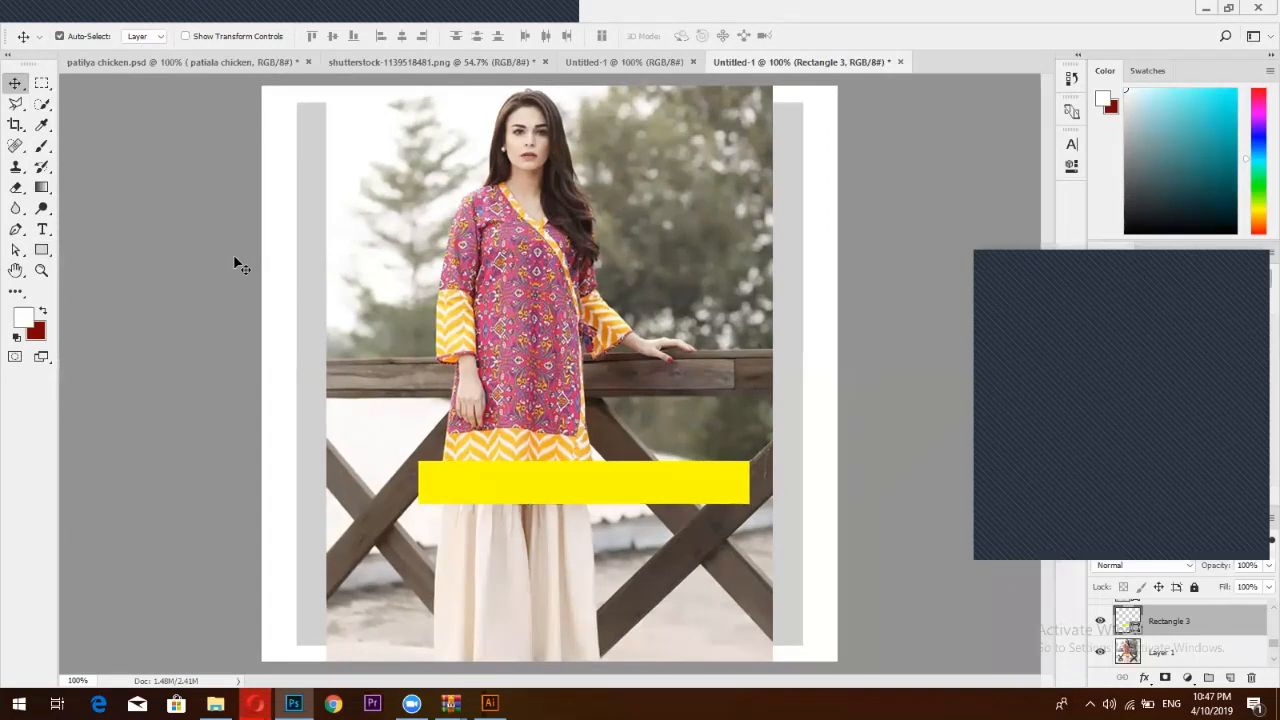
pyautogui.hotkey('ctrl', 't')
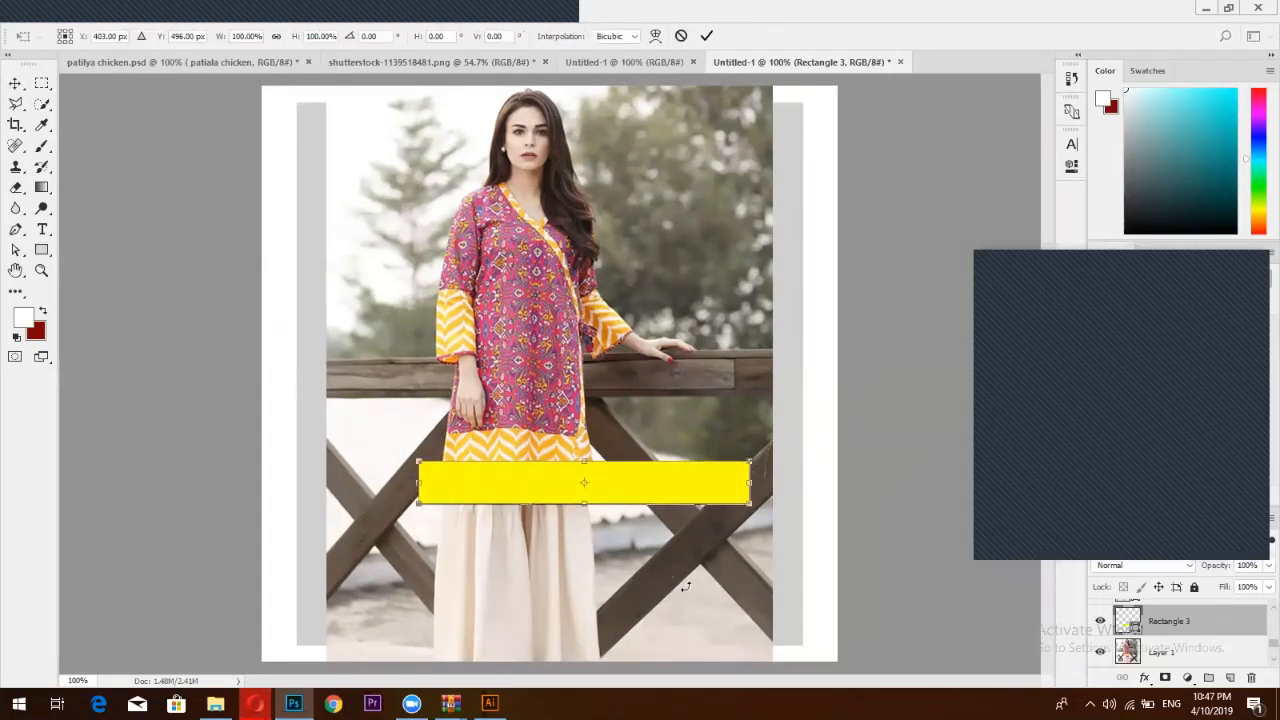
pyautogui.moveTo(773, 543); pyautogui.dragTo(812, 500)
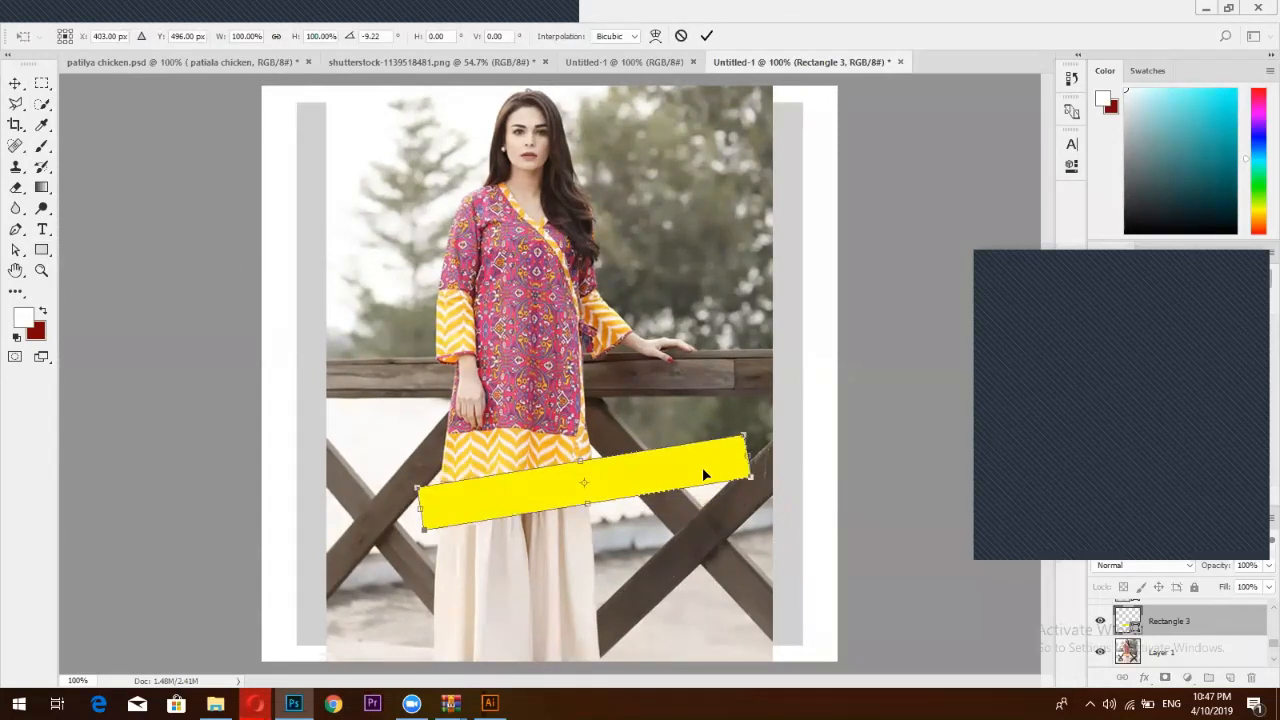
pyautogui.moveTo(702, 475); pyautogui.dragTo(859, 550)
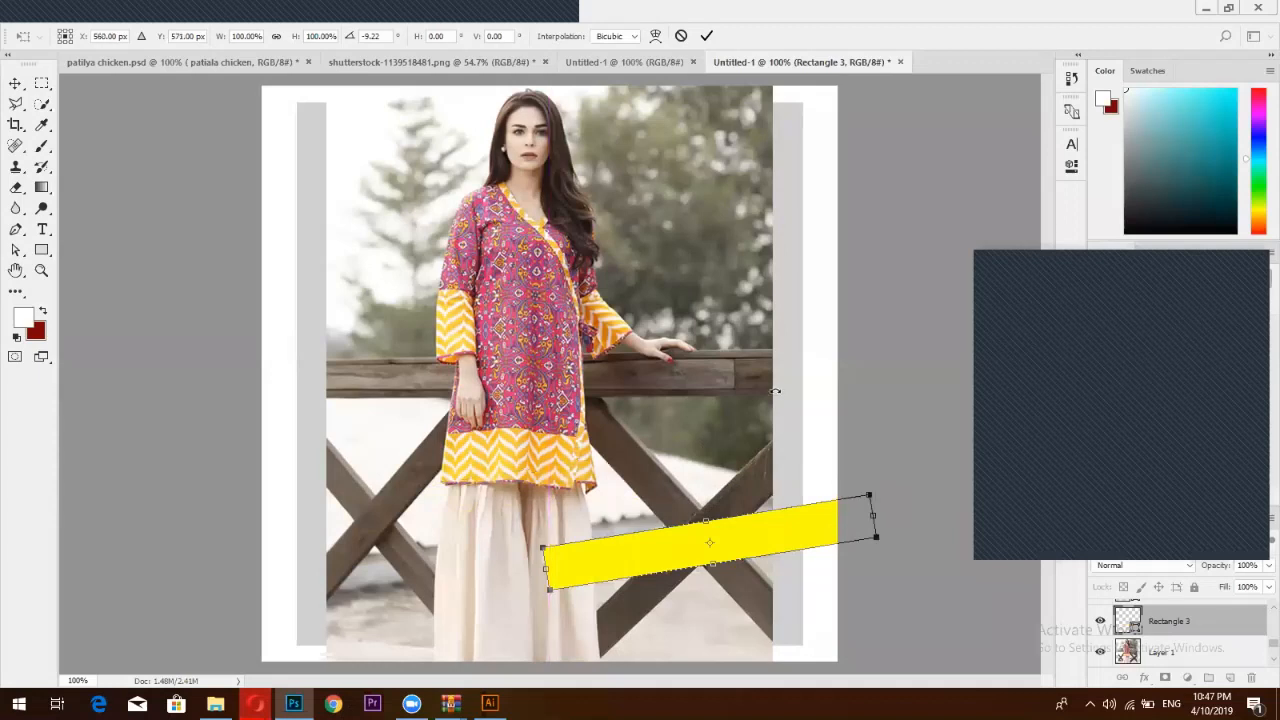
pyautogui.click(705, 37)
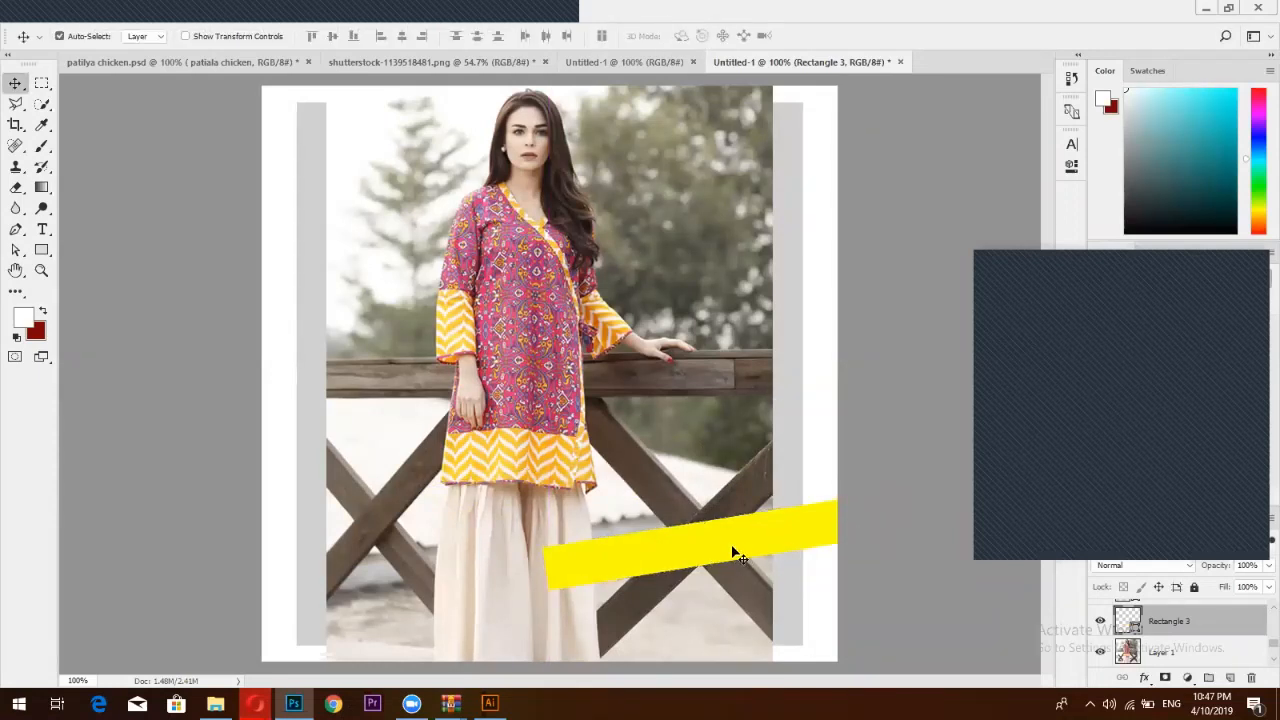
pyautogui.moveTo(732, 550); pyautogui.dragTo(748, 623)
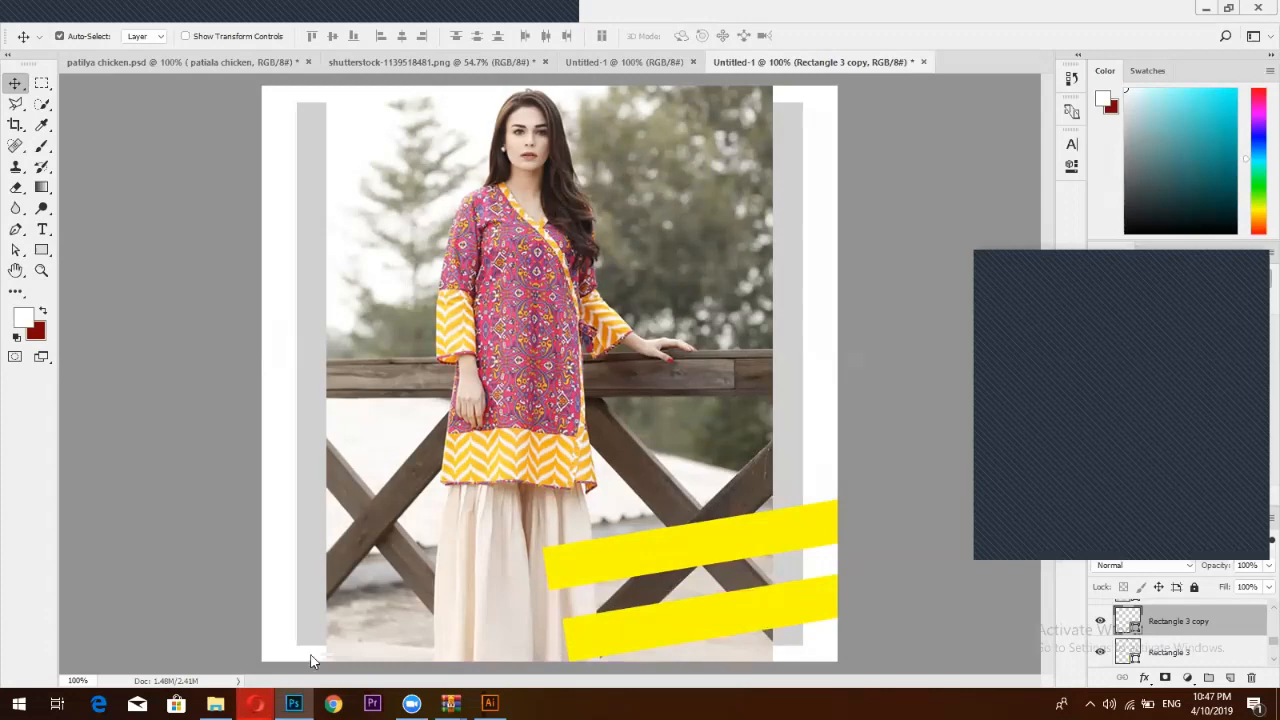
pyautogui.click(345, 628)
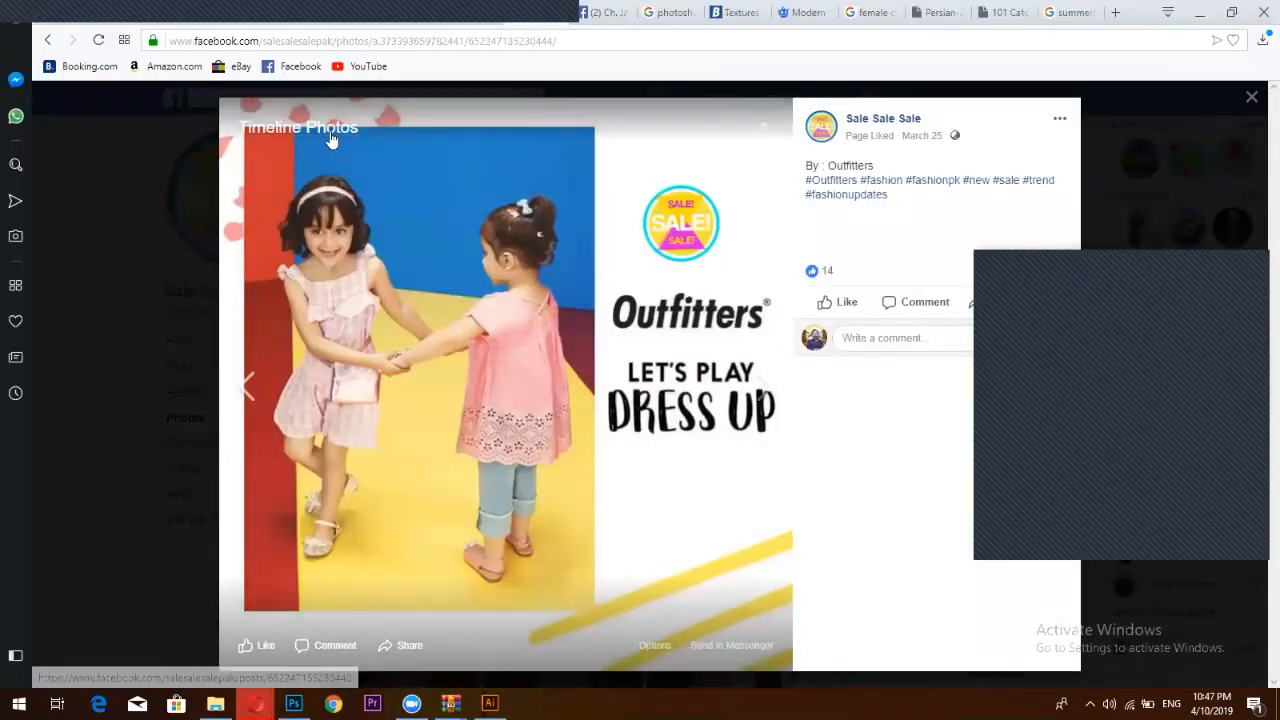
# In a new tab, search Google Images for 'rose pattles png' (rose petals)
pyautogui.click(1115, 12)
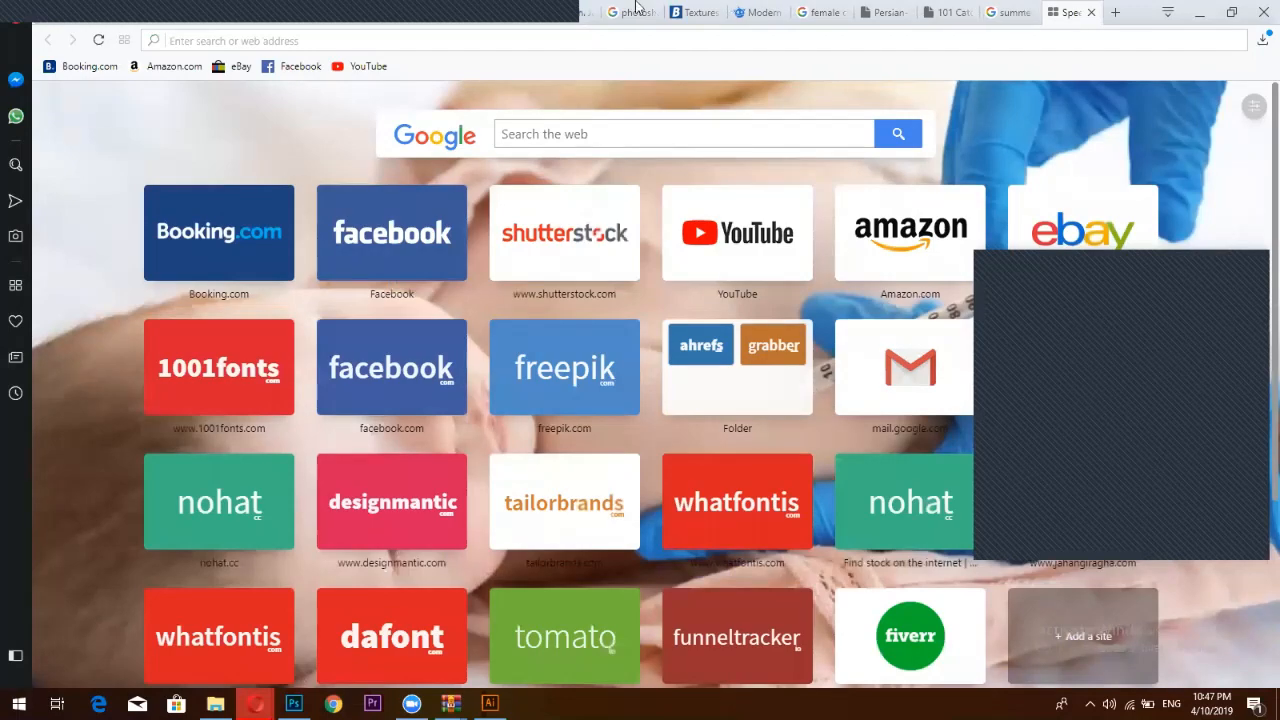
pyautogui.click(757, 12)
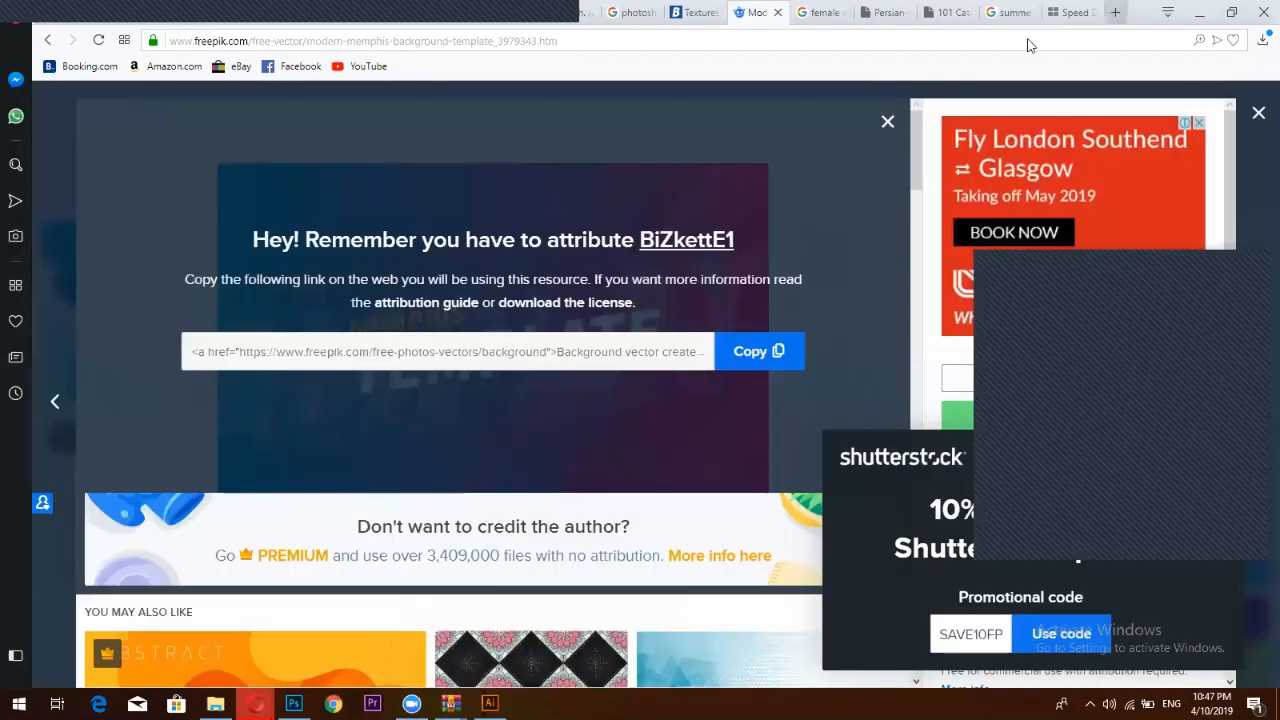
pyautogui.click(1114, 13)
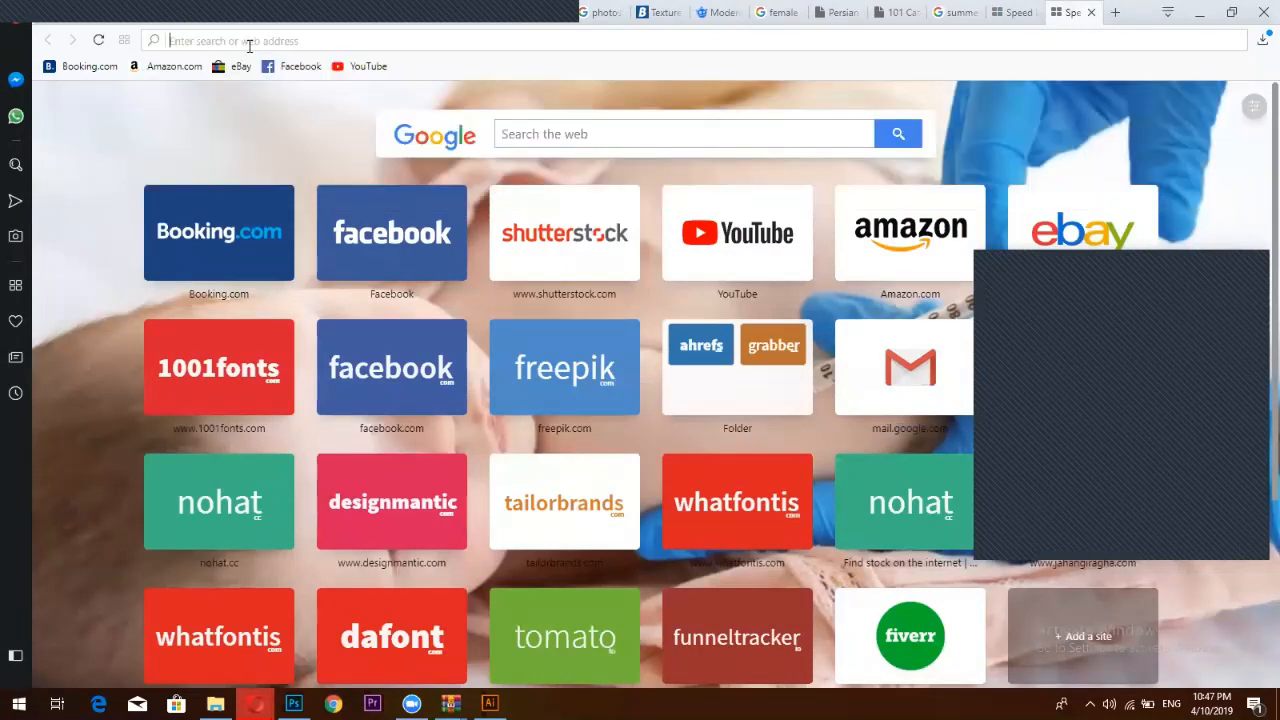
pyautogui.write('rose ')
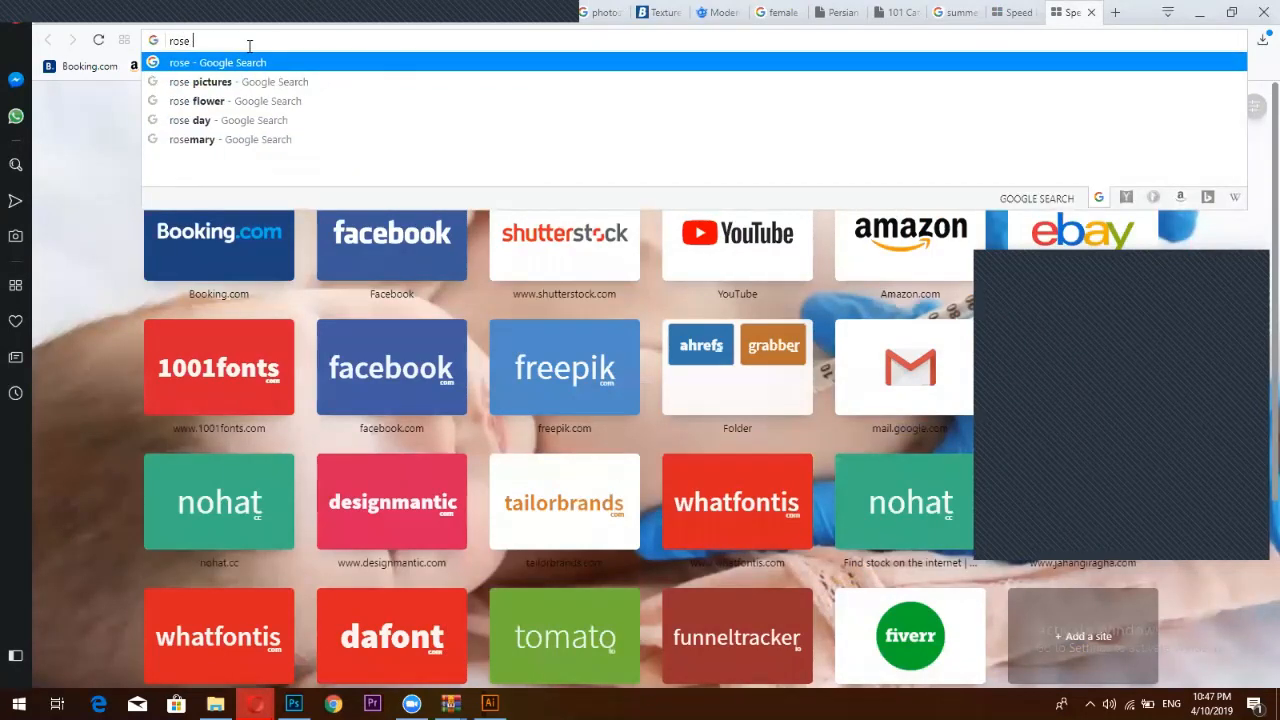
pyautogui.write('pa')
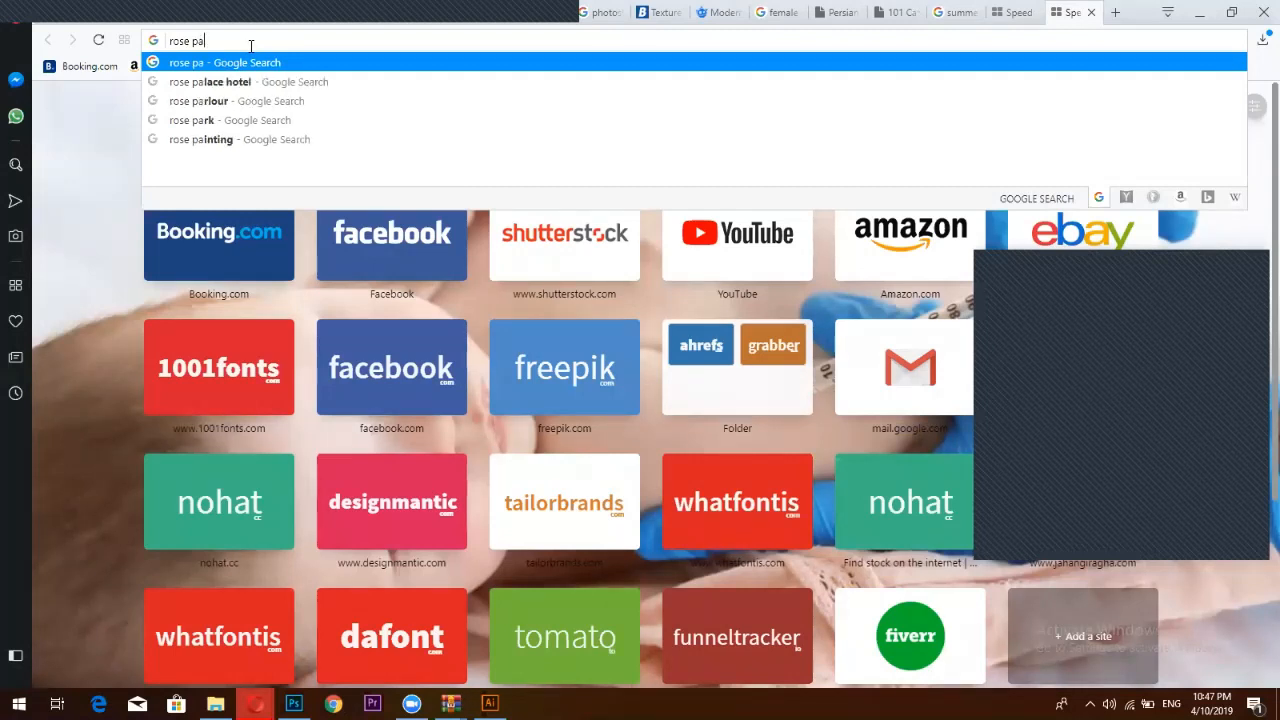
pyautogui.write('t')
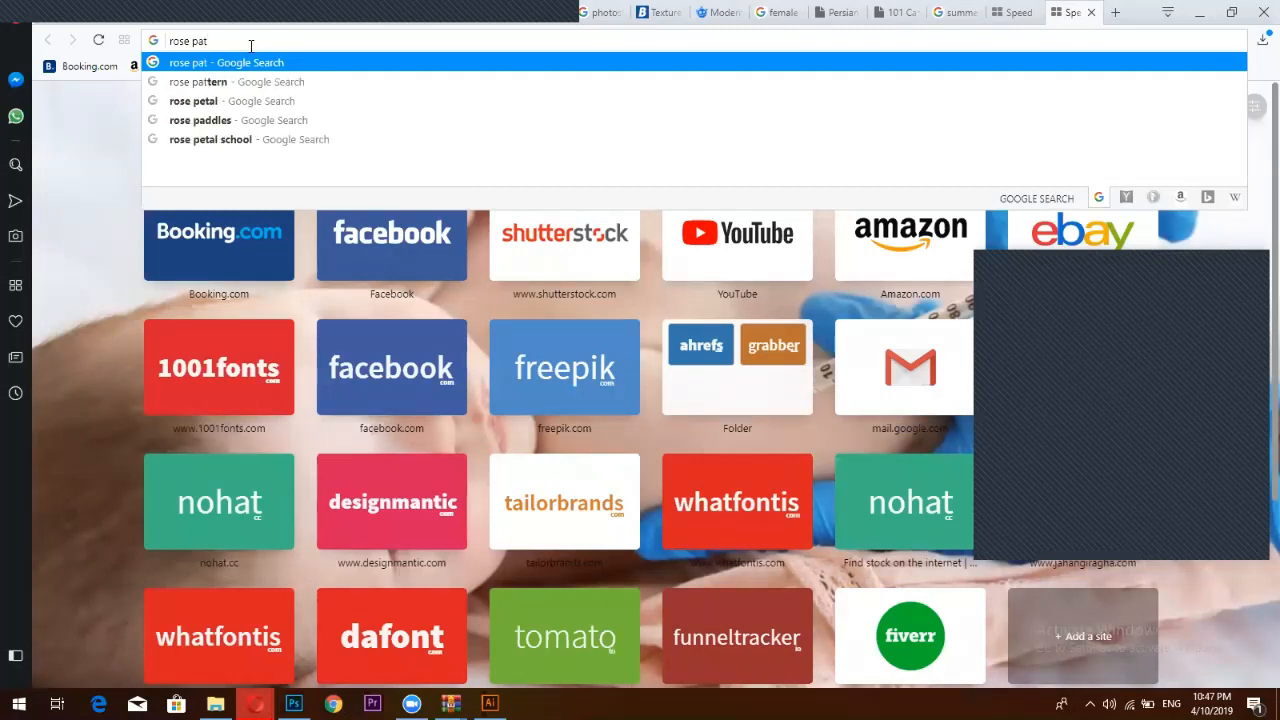
pyautogui.write('tles')
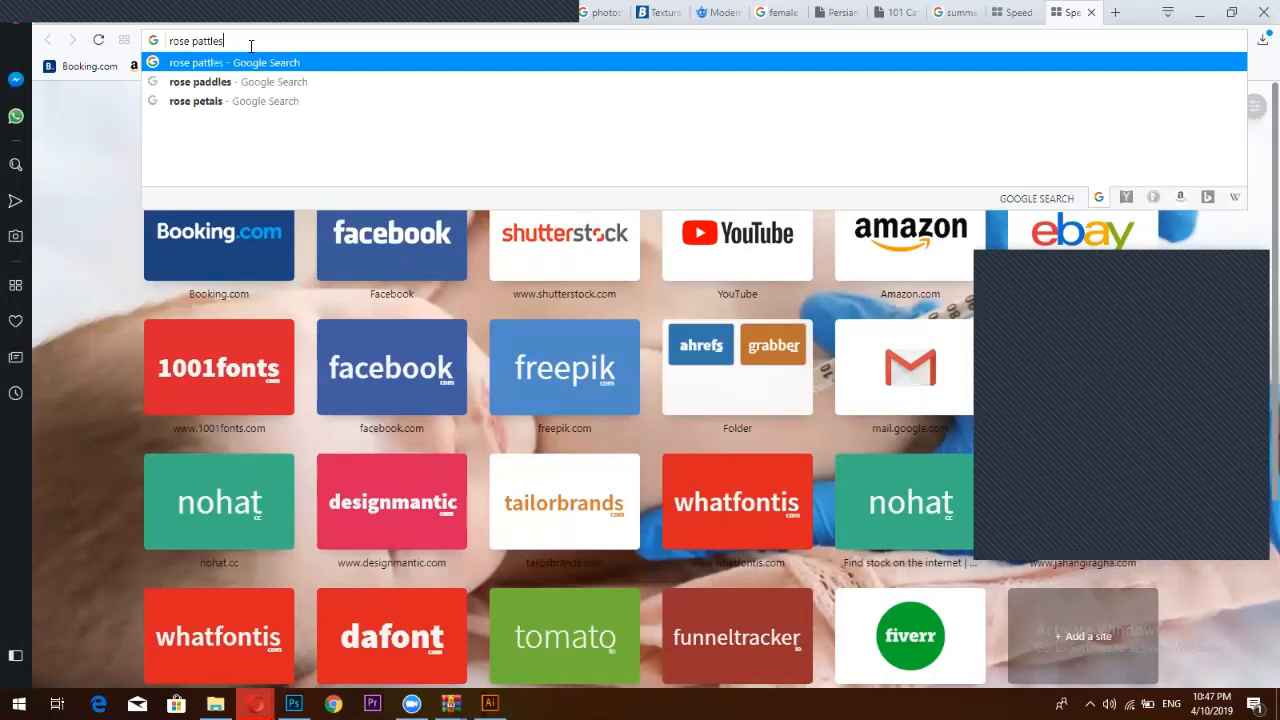
pyautogui.write(' png')
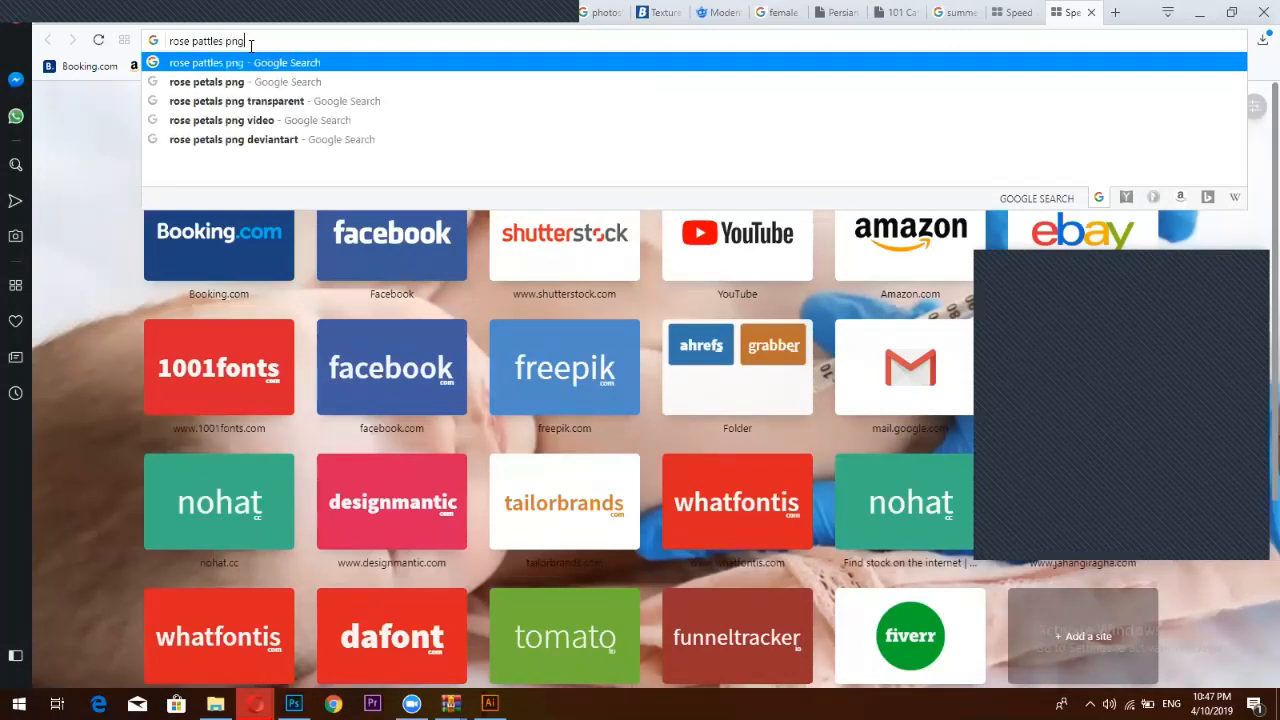
pyautogui.press('Return')
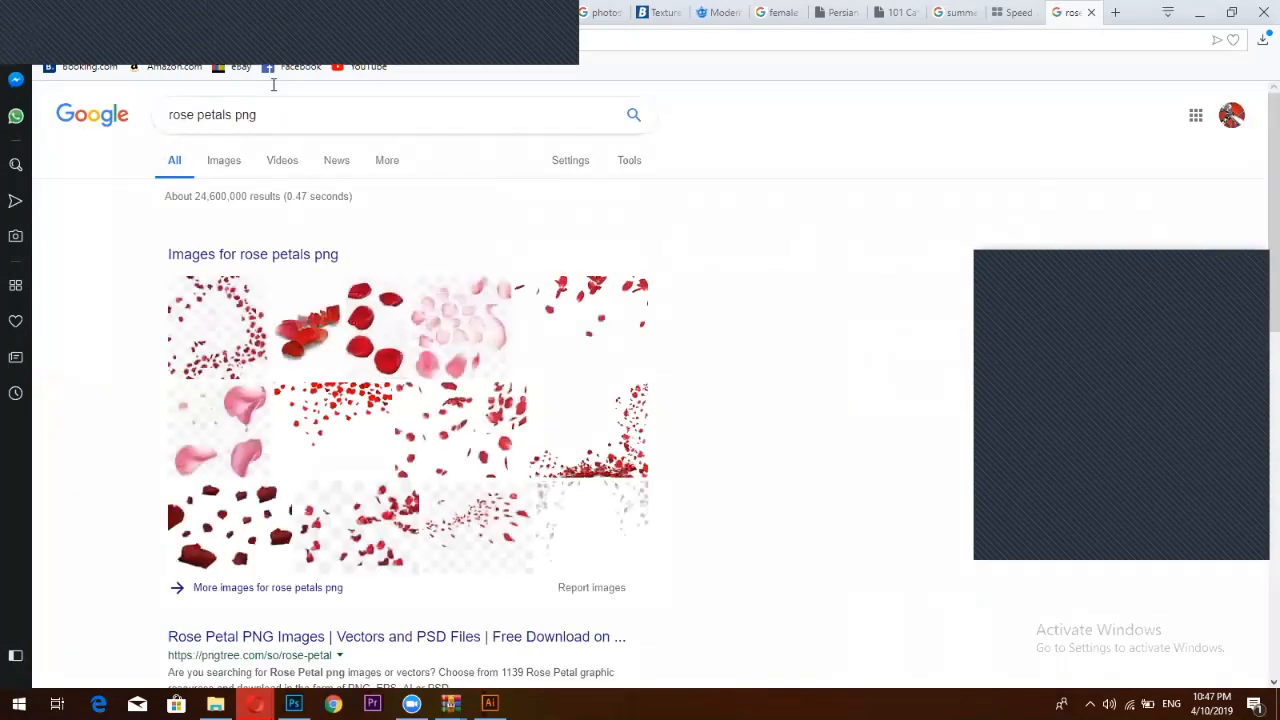
pyautogui.click(224, 161)
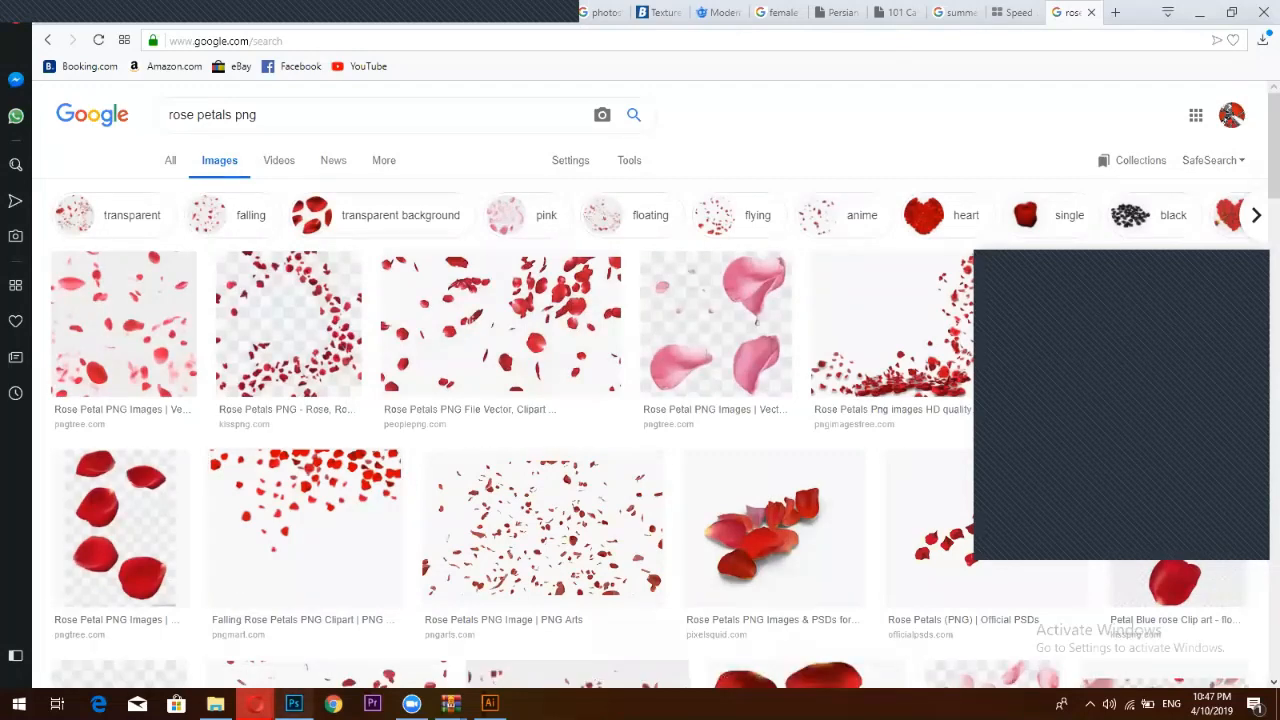
# Go back to the Facebook Outfitters post
pyautogui.hotkey('alt', 'Tab')
pyautogui.moveTo(255, 703)
pyautogui.click(346, 640)
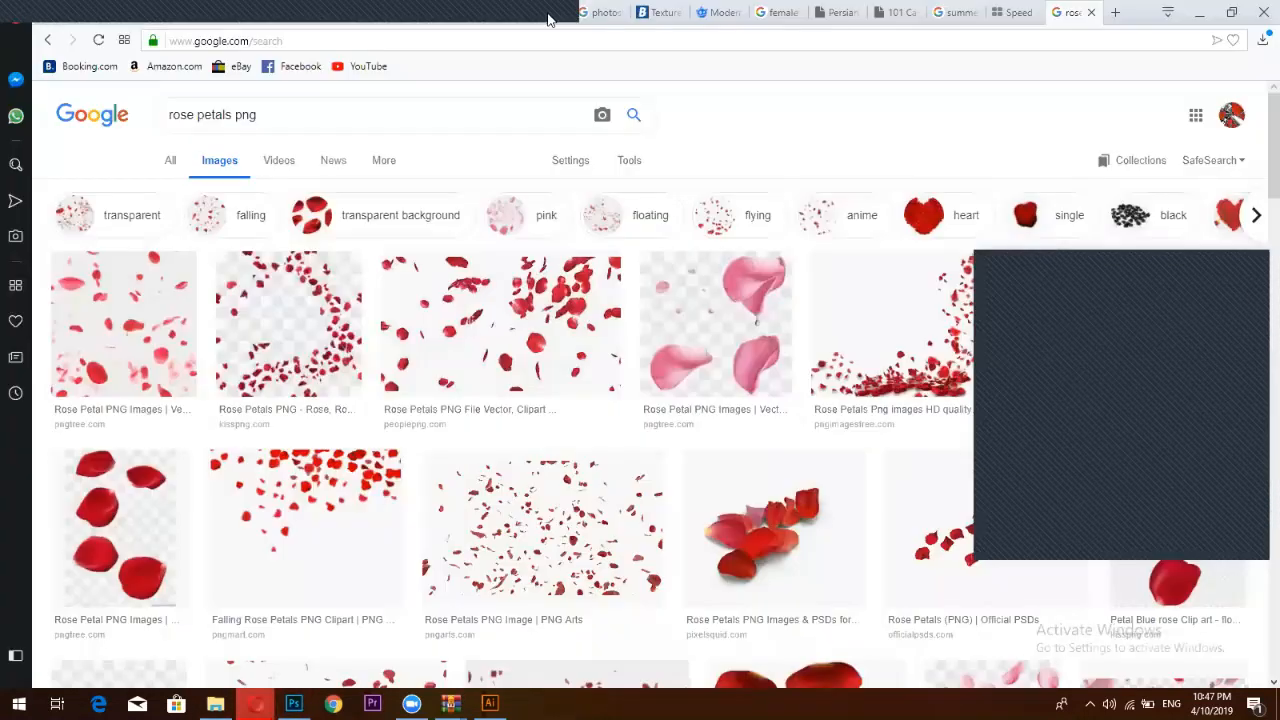
pyautogui.click(487, 18)
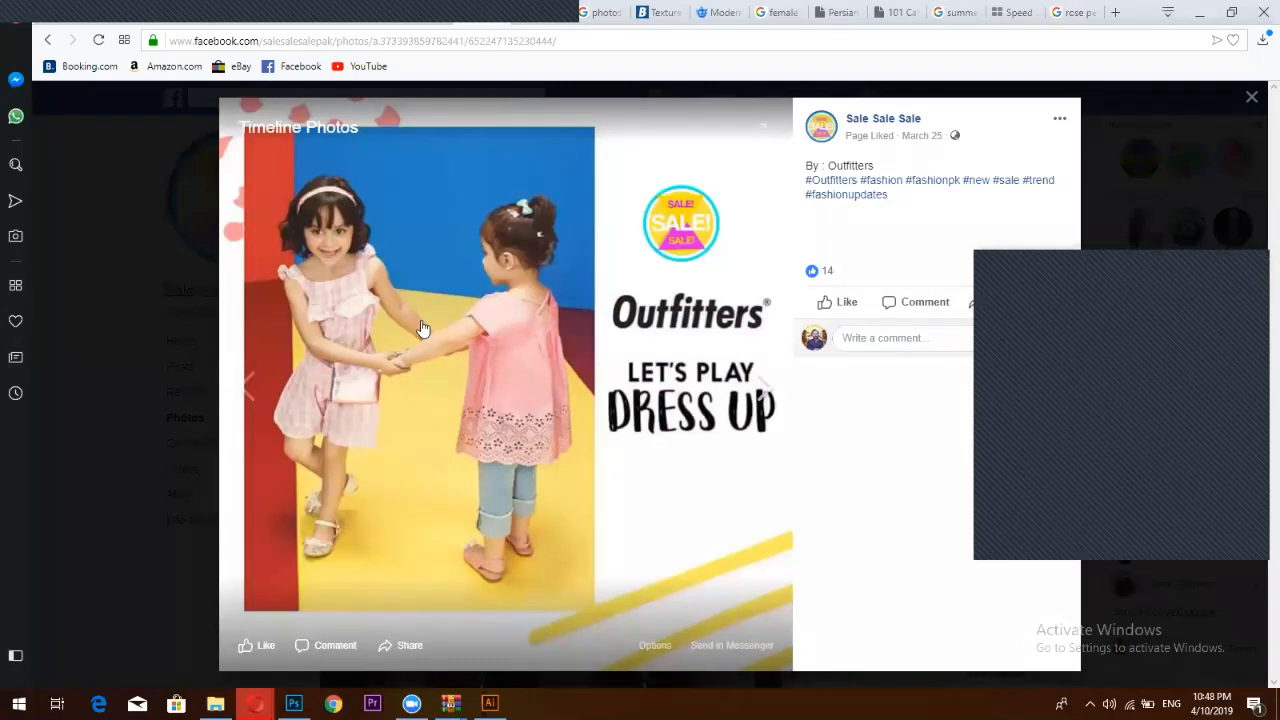
# Scroll the Photos grid and view the So Kamal two-frame post
pyautogui.hotkey('alt', 'Left')
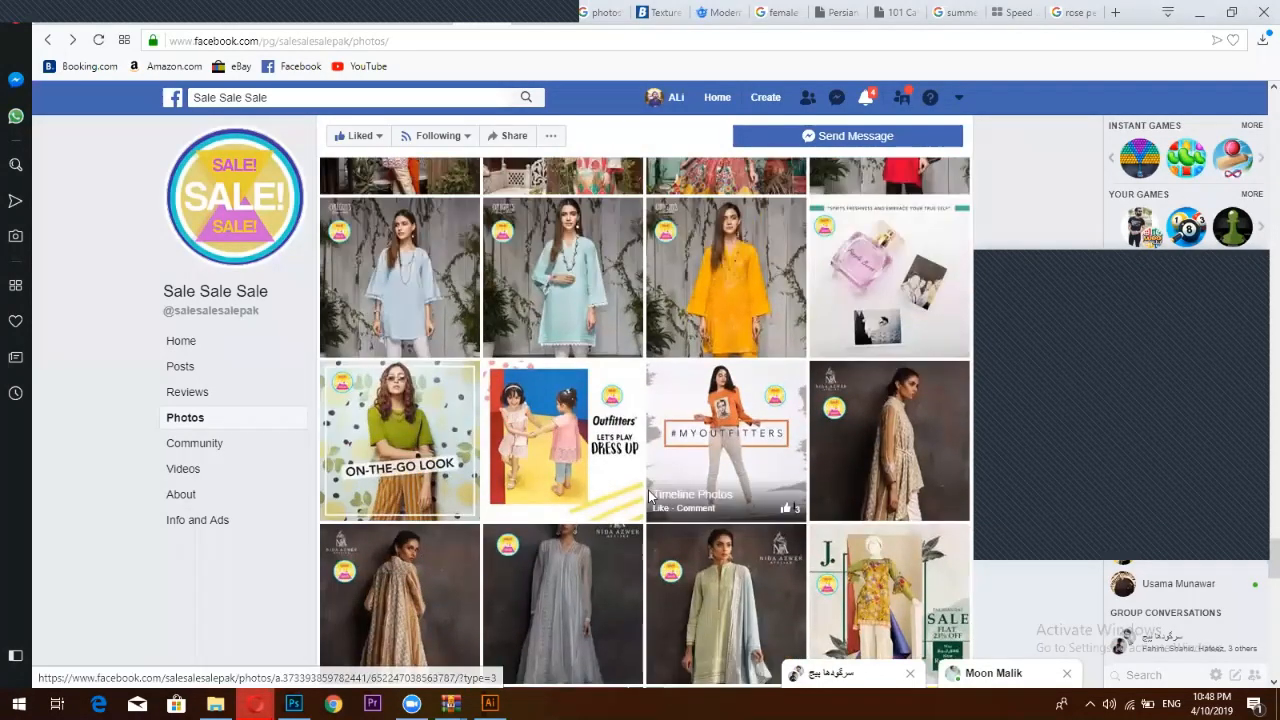
pyautogui.scroll(-4, 646, 490)
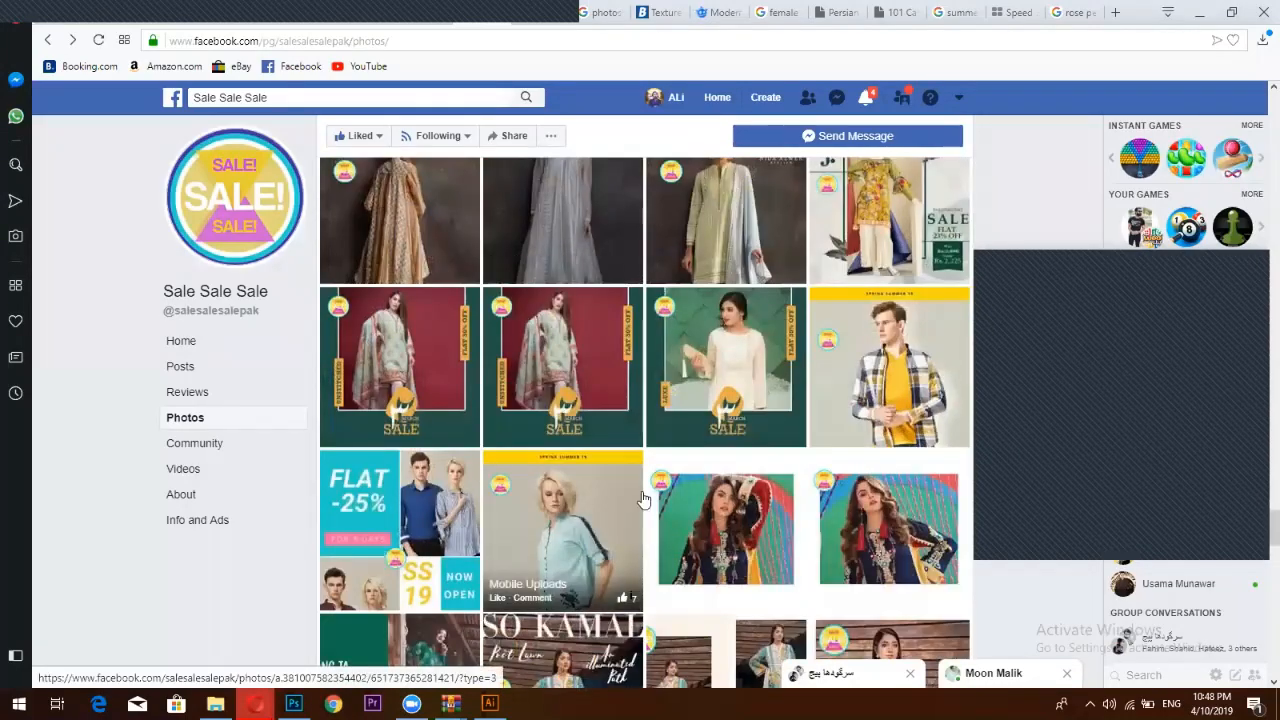
pyautogui.scroll(-1, 643, 498)
pyautogui.scroll(-2, 643, 498)
pyautogui.scroll(1, 700, 480)
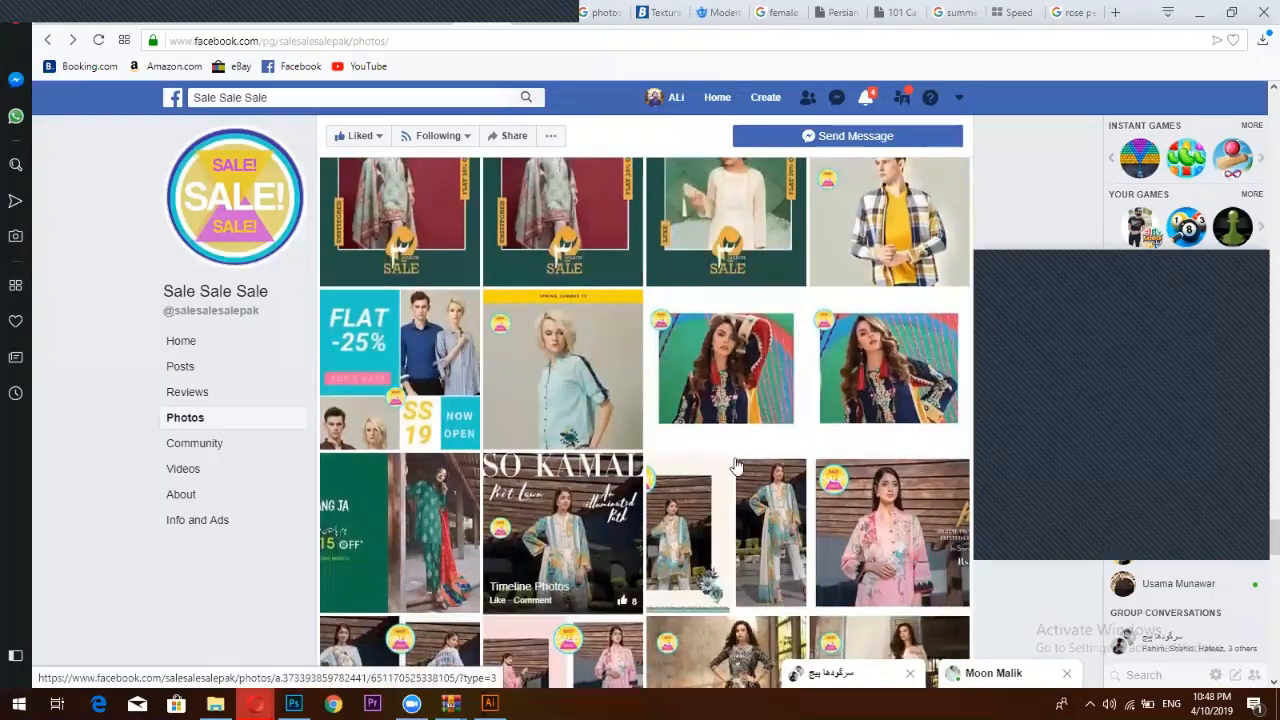
pyautogui.scroll(-1, 735, 467)
pyautogui.click(735, 467)
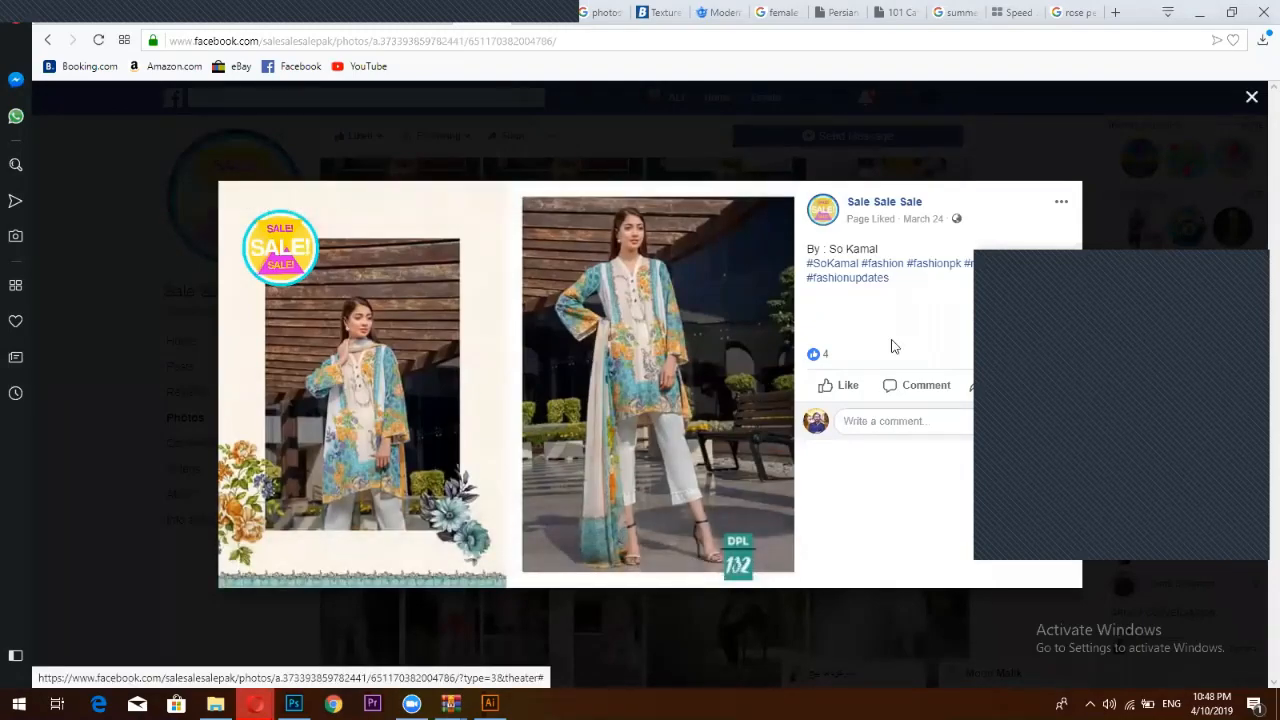
pyautogui.click(1251, 97)
# Scroll back up and view the Spring Summer 19 photo
pyautogui.scroll(10, 832, 352)
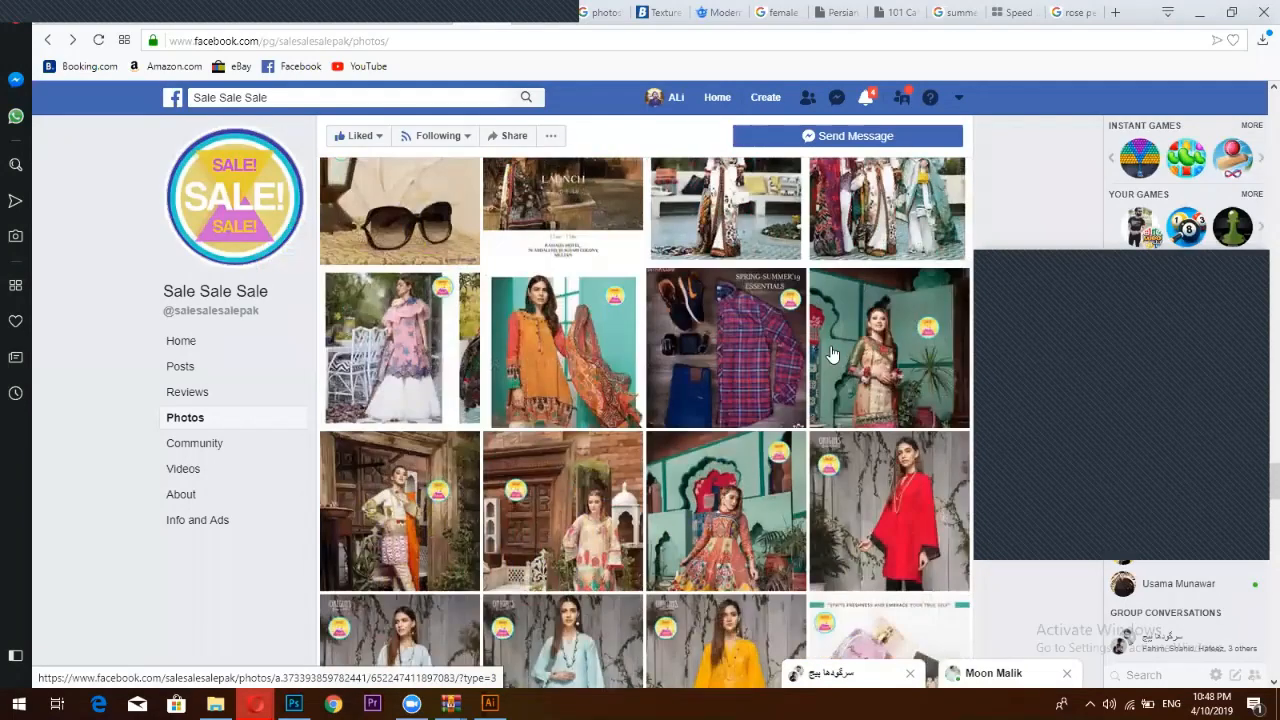
pyautogui.scroll(10, 832, 352)
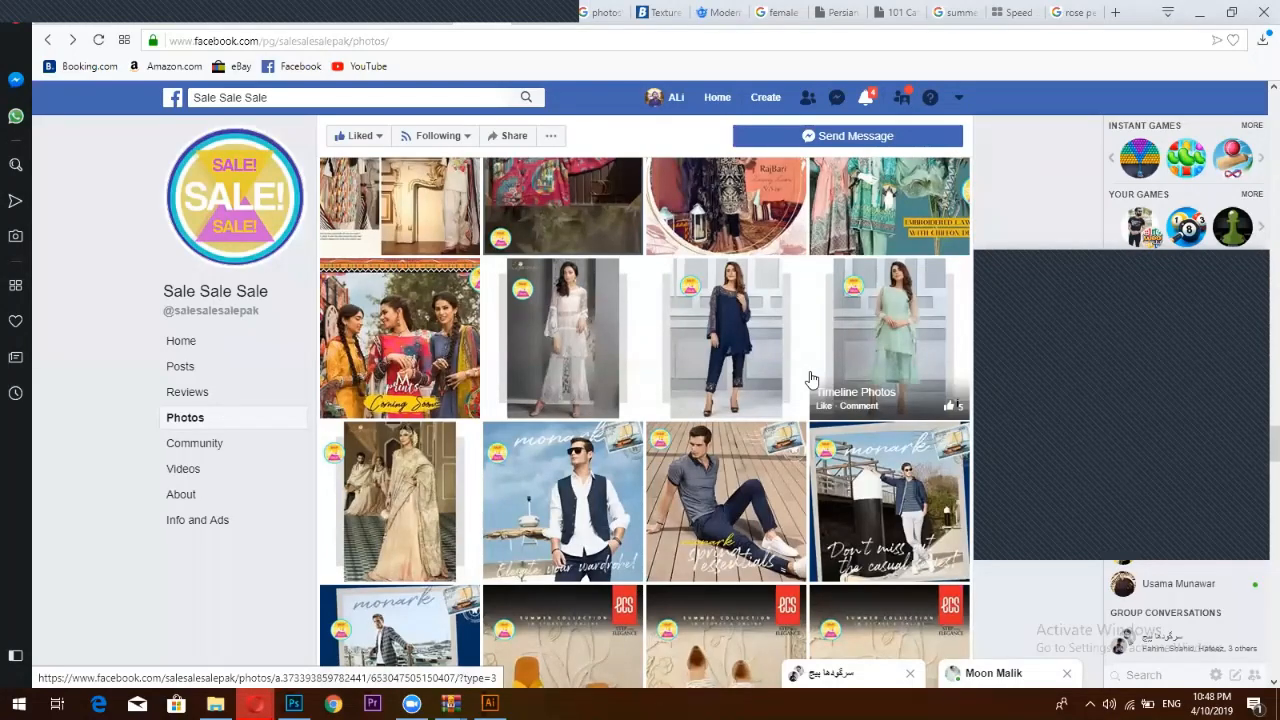
pyautogui.scroll(3, 810, 380)
pyautogui.scroll(6, 687, 463)
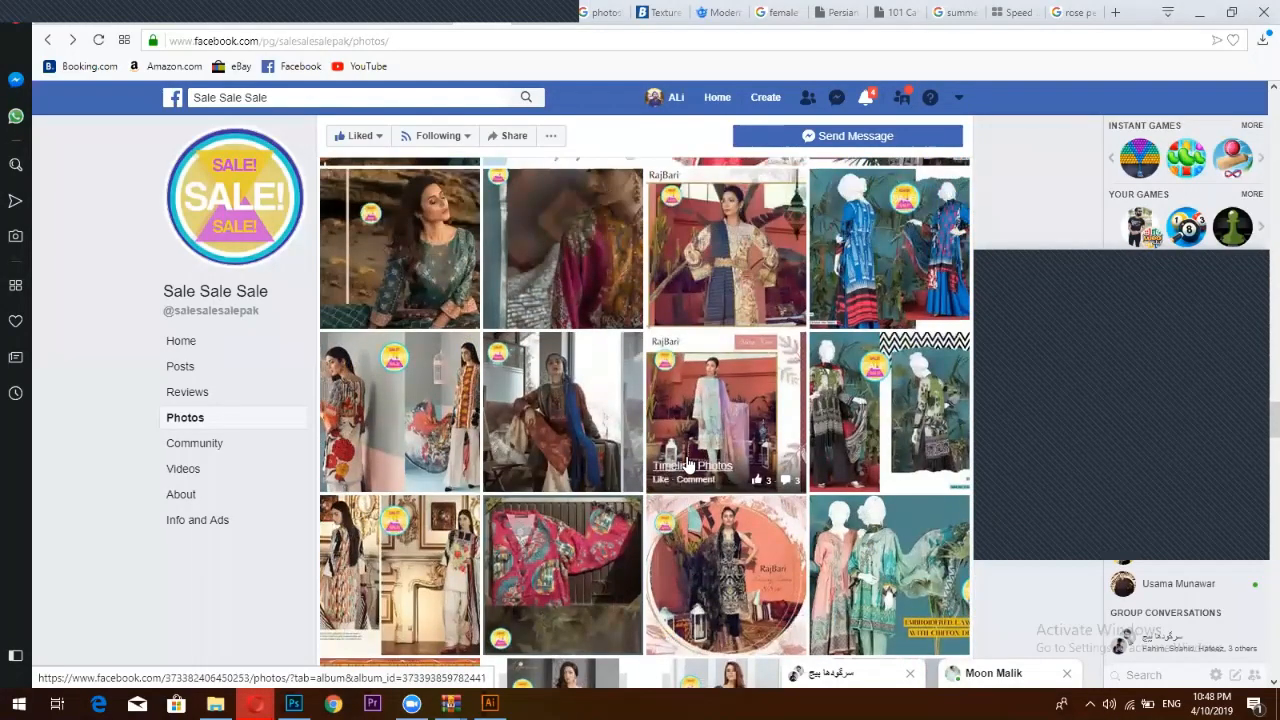
pyautogui.scroll(1, 687, 463)
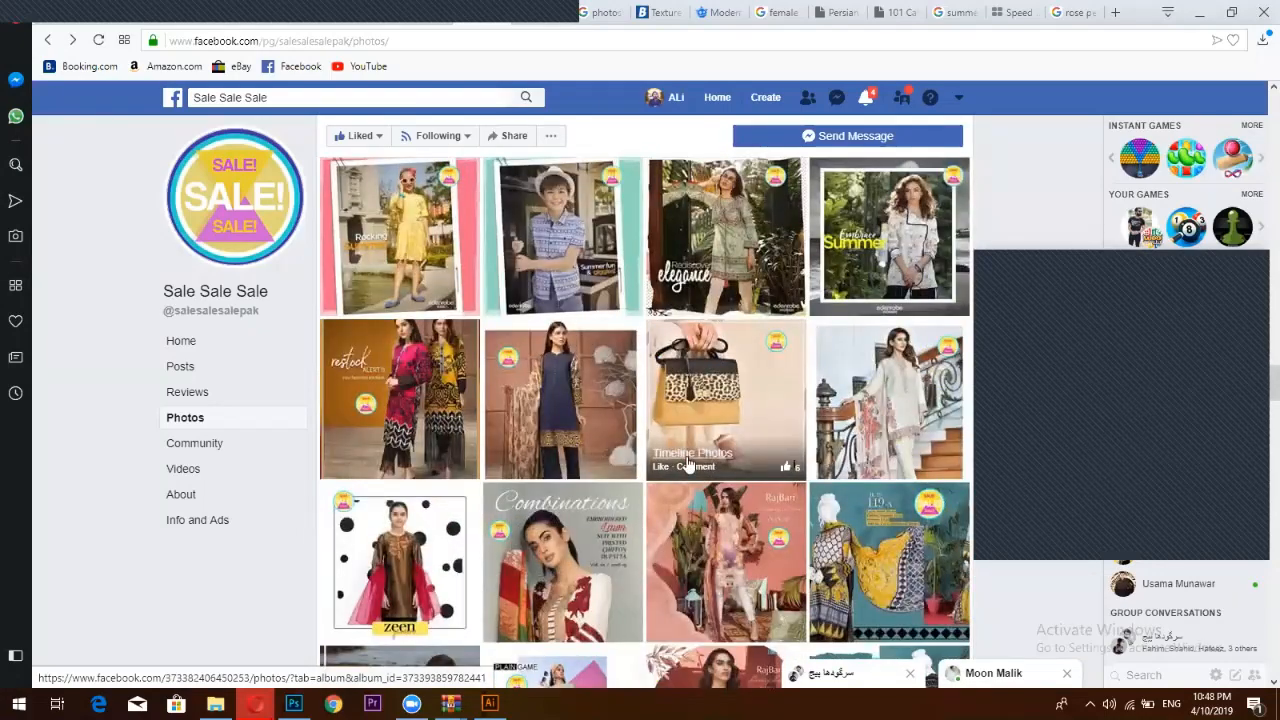
pyautogui.scroll(4, 687, 463)
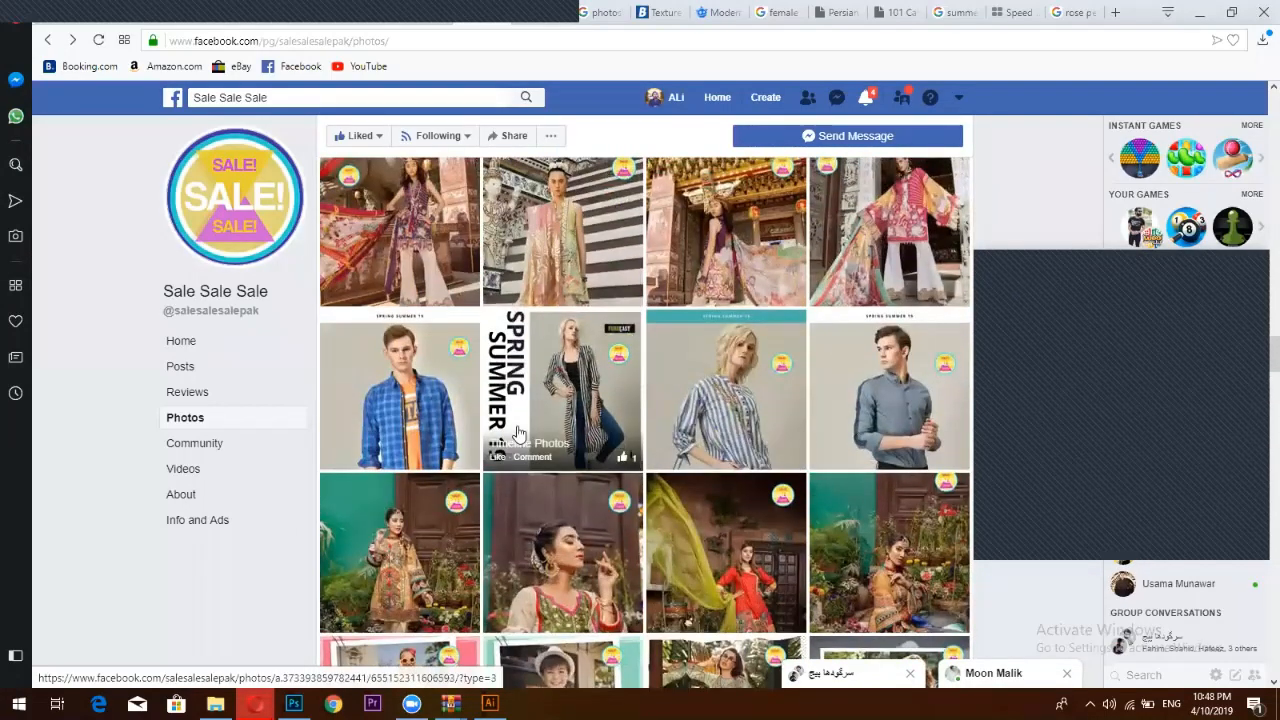
pyautogui.click(518, 433)
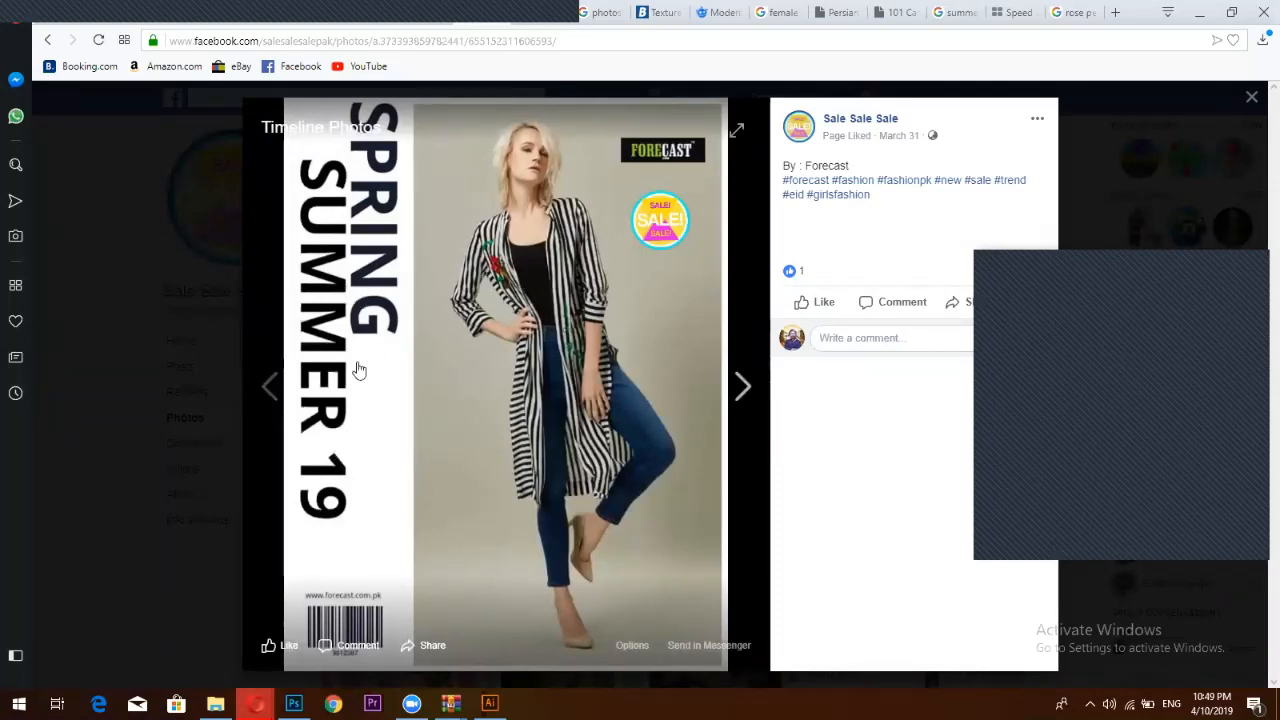
pyautogui.click(1250, 100)
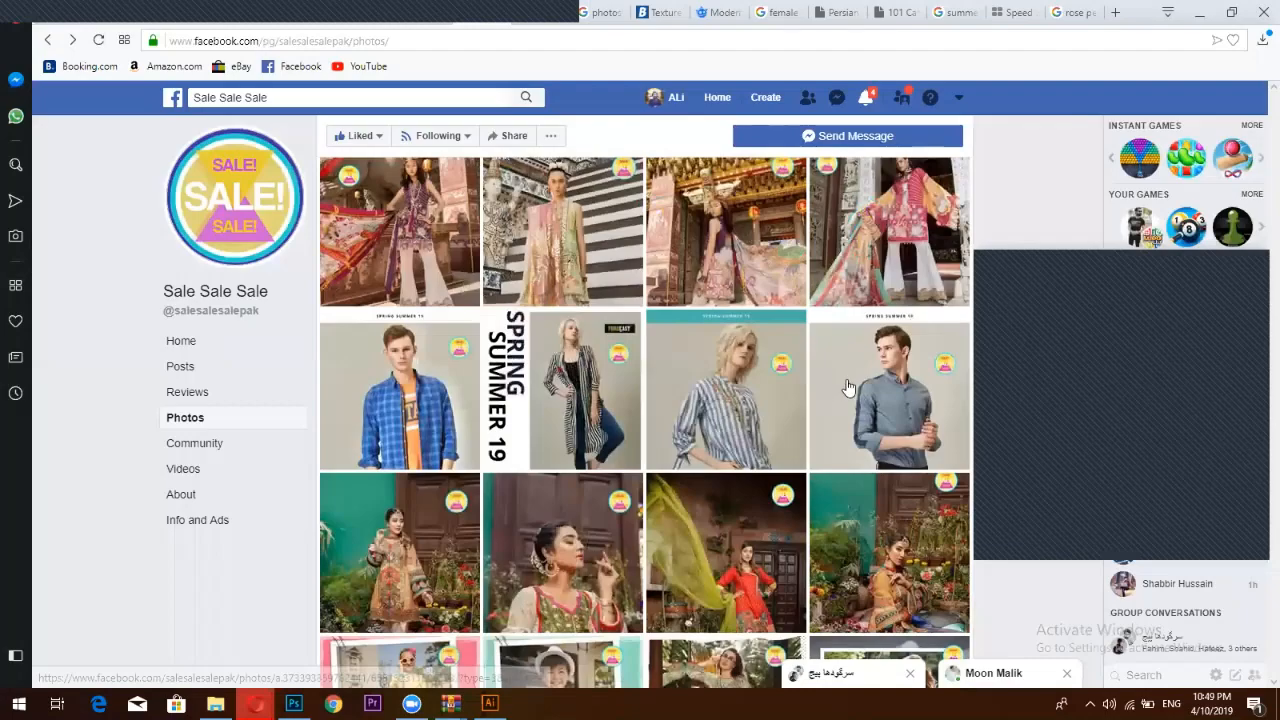
# Scroll down and view the Outfitters 'Let's Play Dress Up' photo
pyautogui.scroll(-5, 847, 387)
pyautogui.scroll(-4, 847, 390)
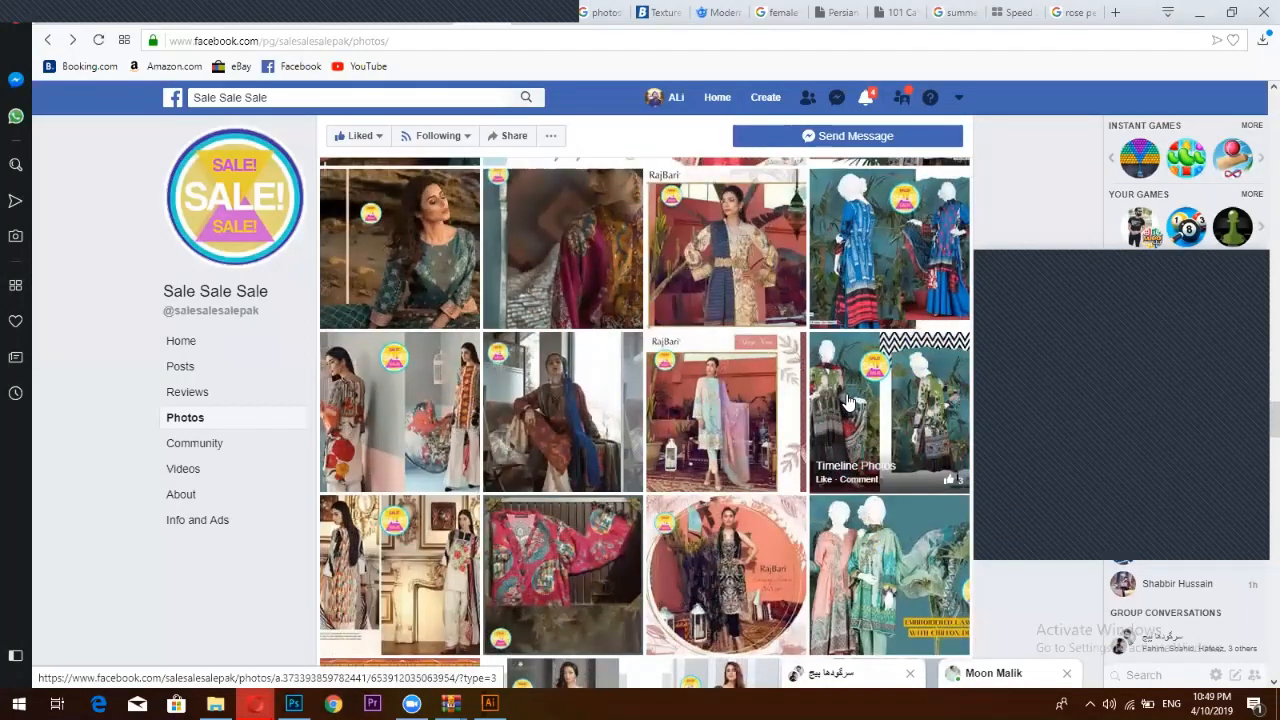
pyautogui.scroll(-6, 847, 400)
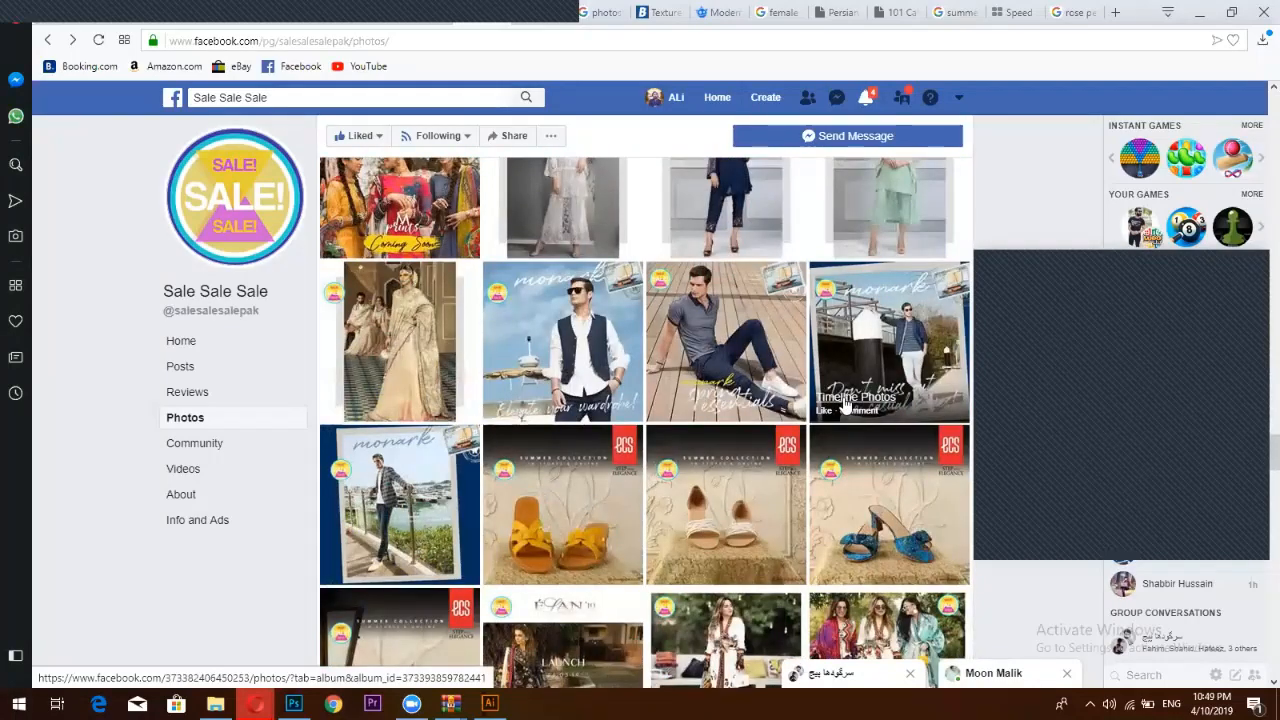
pyautogui.scroll(-3, 847, 400)
pyautogui.scroll(-1, 846, 403)
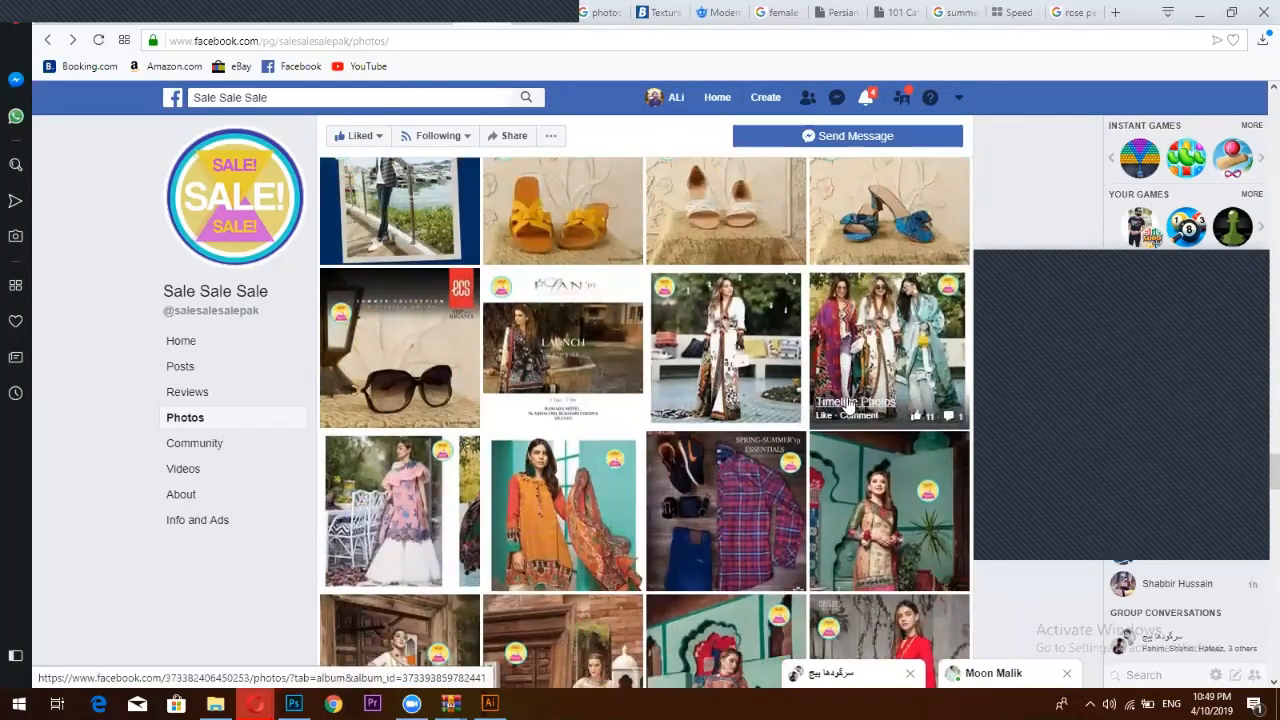
pyautogui.scroll(-5, 845, 402)
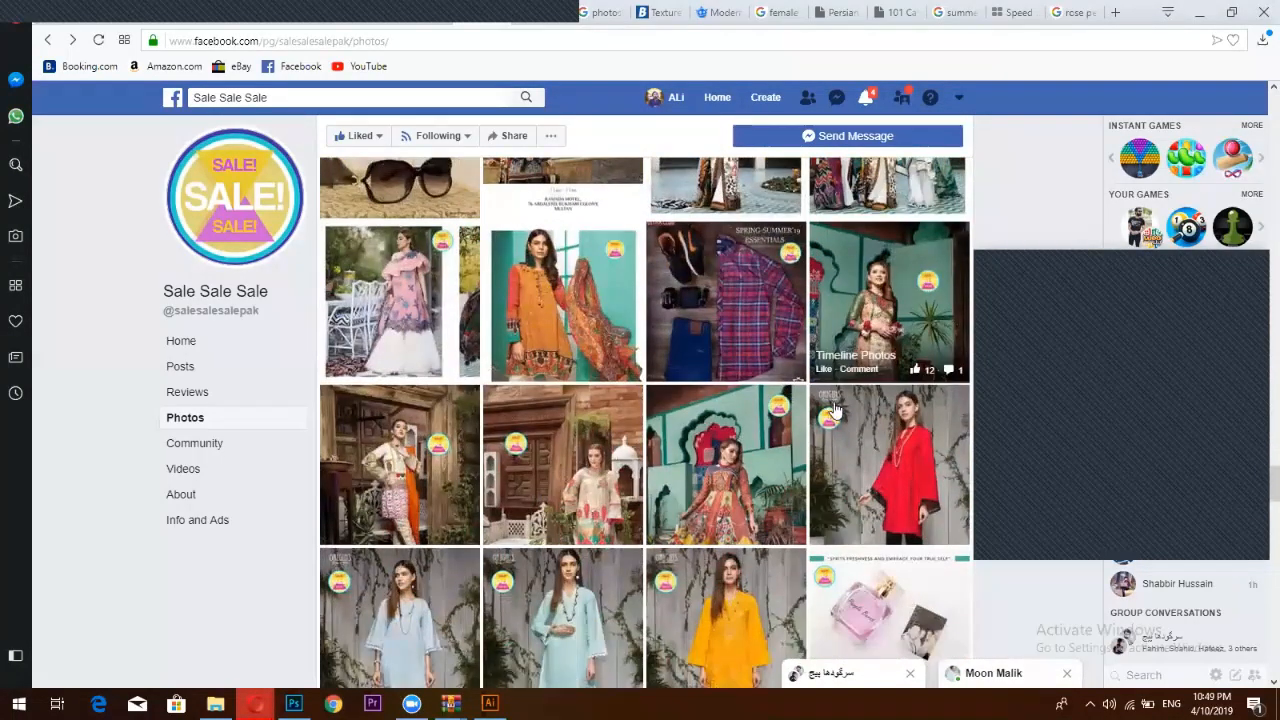
pyautogui.scroll(-1, 735, 468)
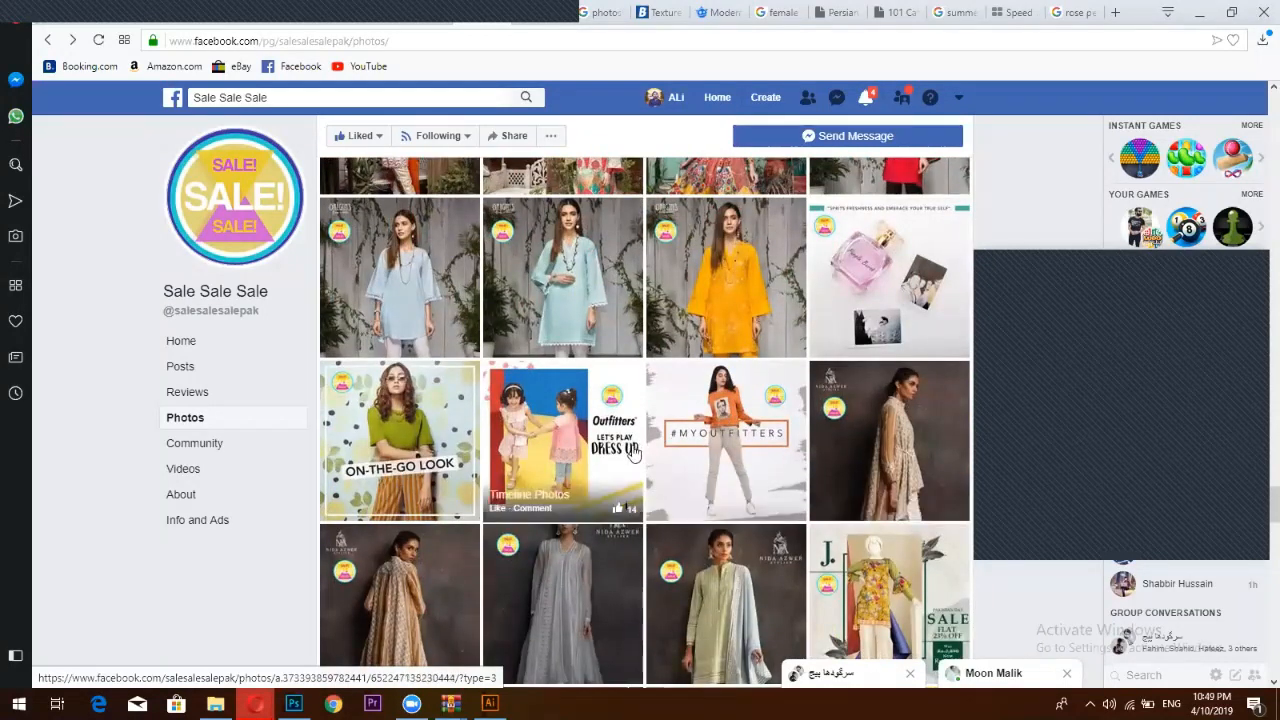
pyautogui.click(641, 460)
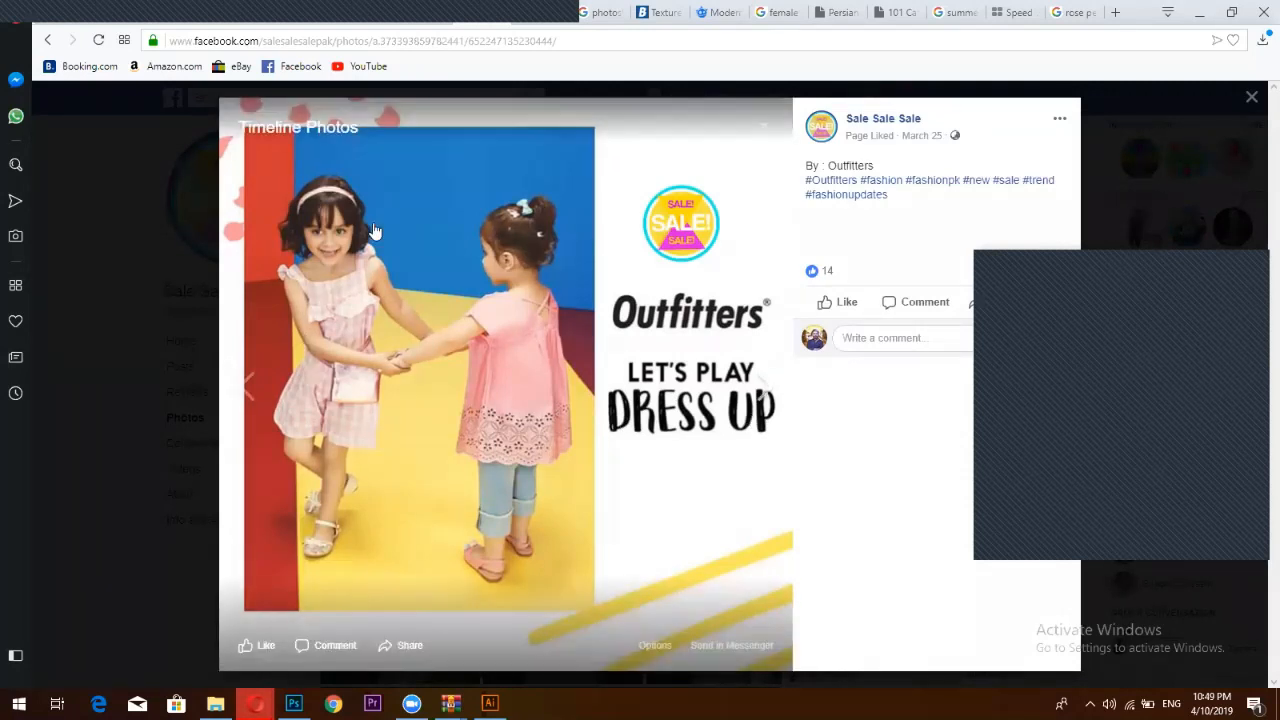
pyautogui.click(1252, 99)
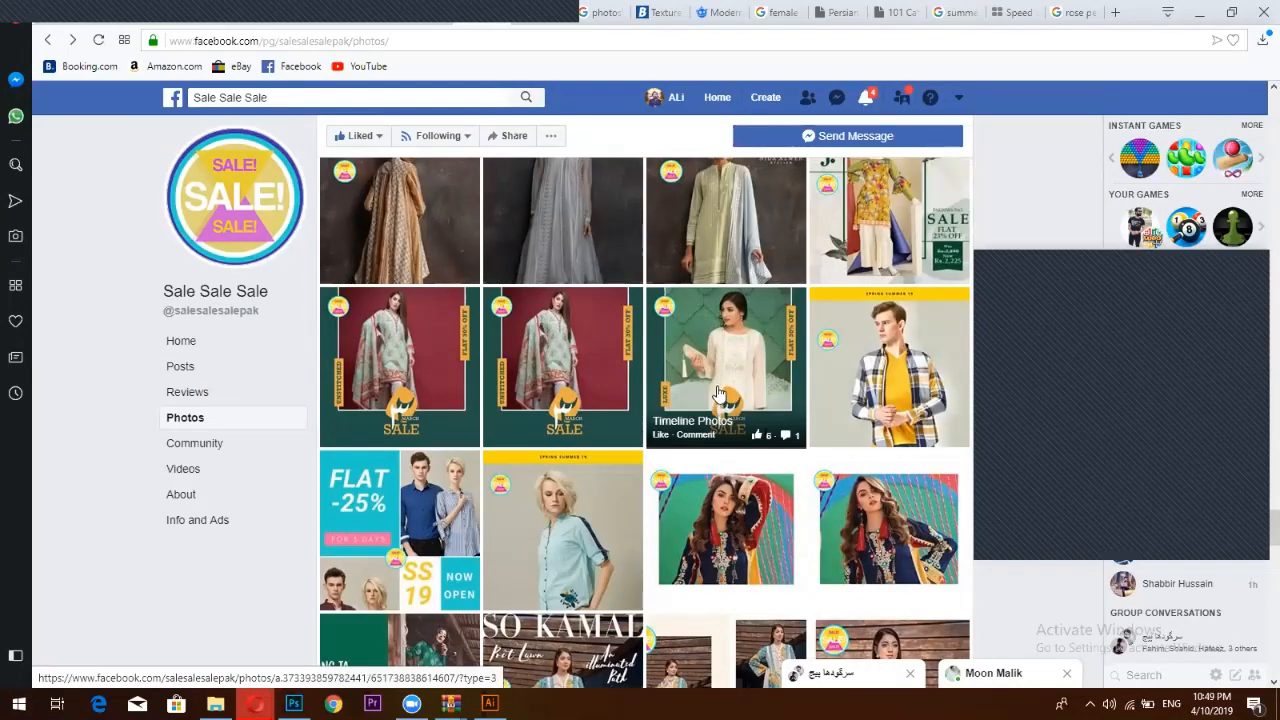
# Reopen the So Kamal two-frame post, then return to the Photoshop design
pyautogui.scroll(-3, 720, 397)
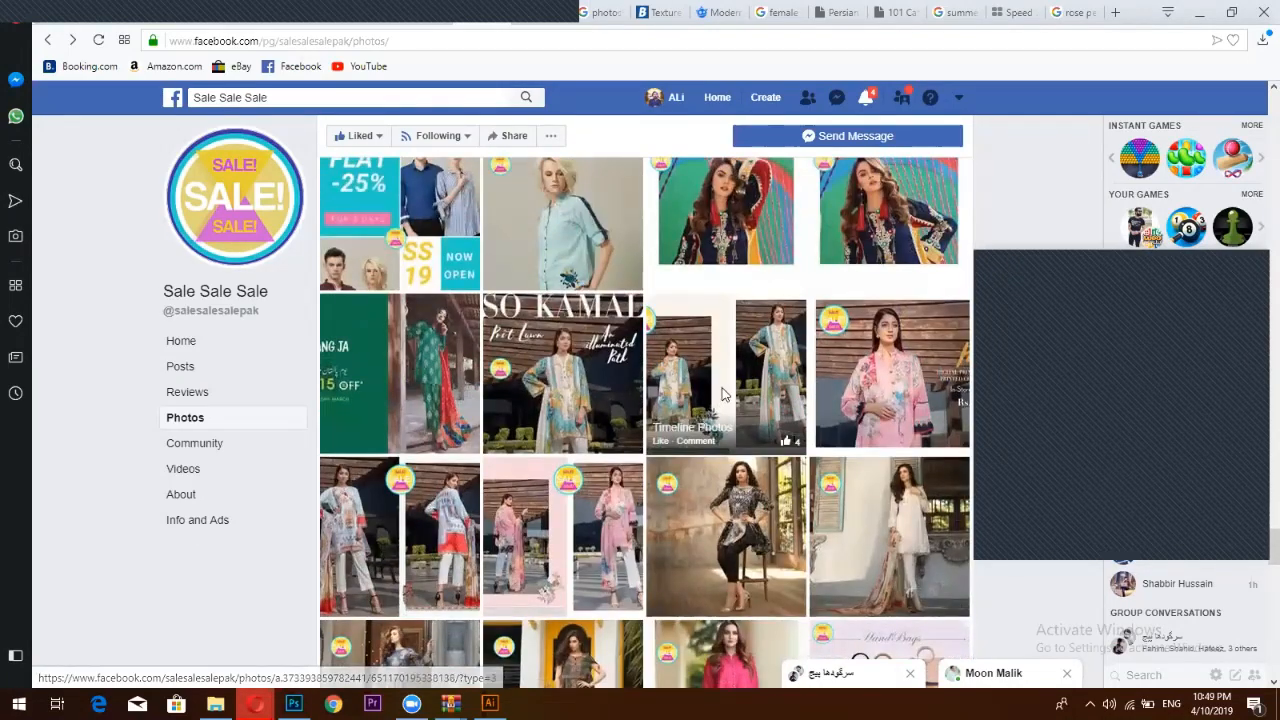
pyautogui.scroll(-3, 722, 399)
pyautogui.scroll(2, 730, 358)
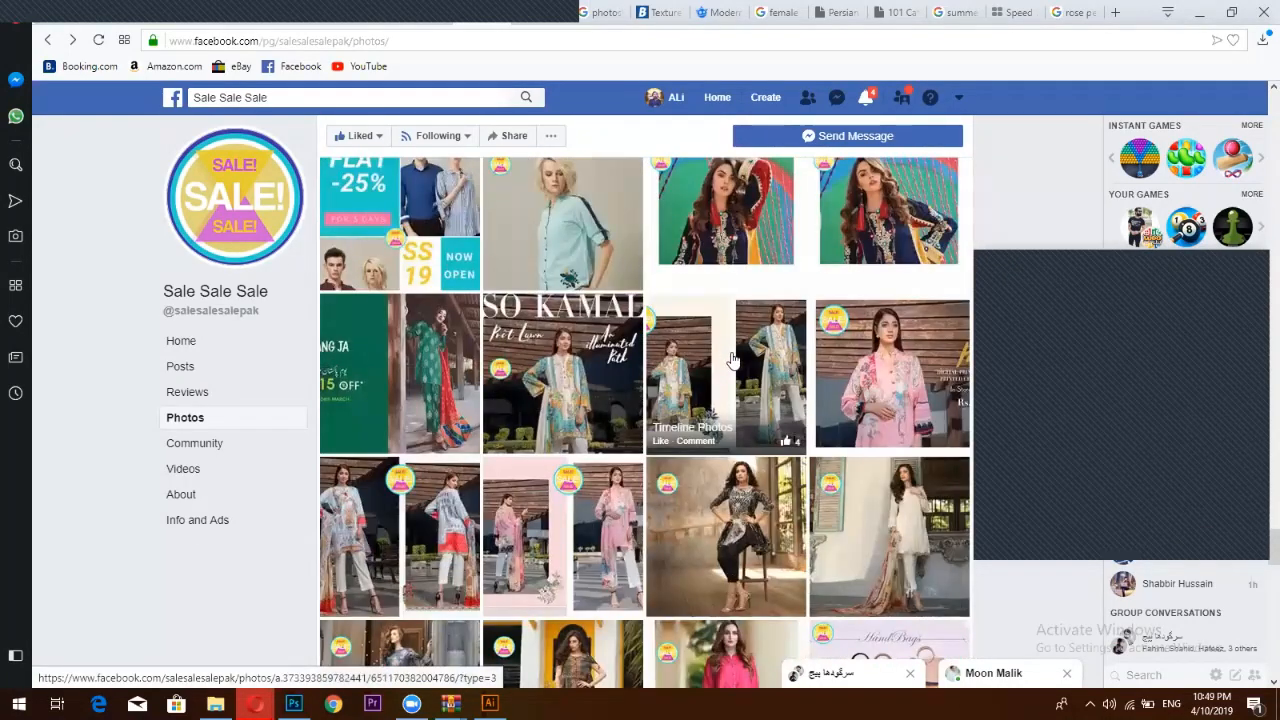
pyautogui.click(733, 360)
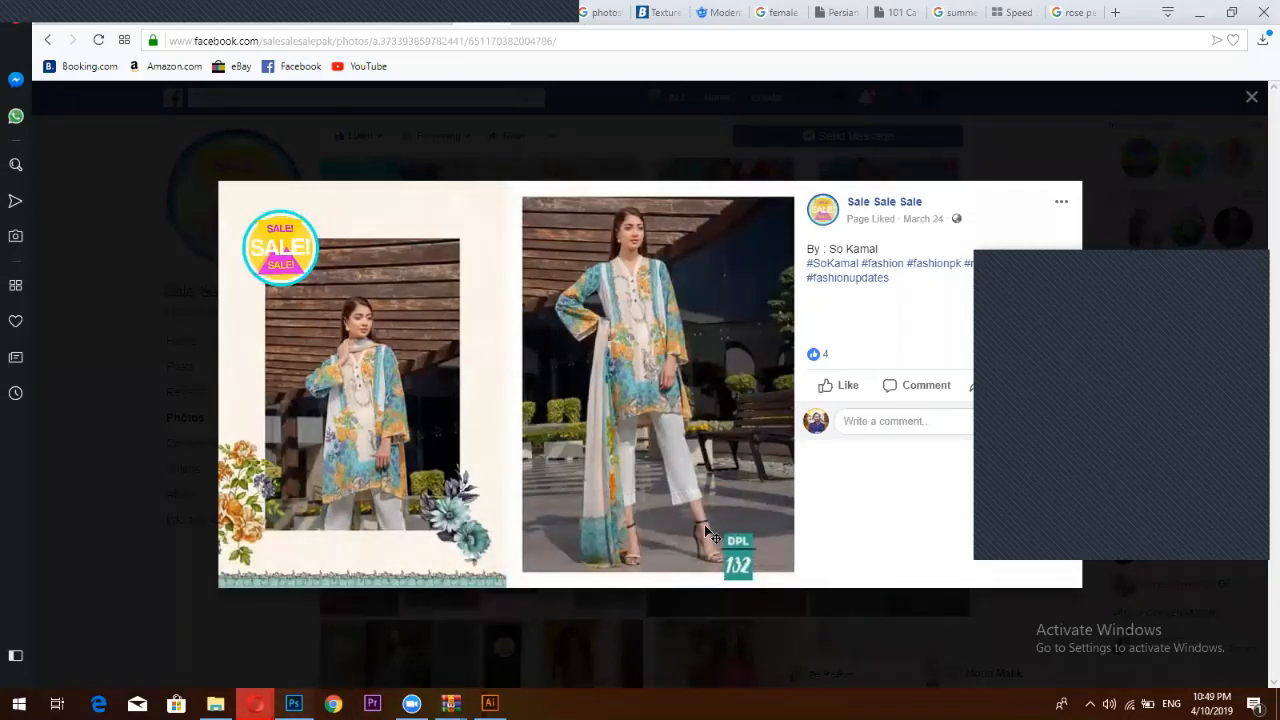
pyautogui.hotkey('alt', 'Tab')
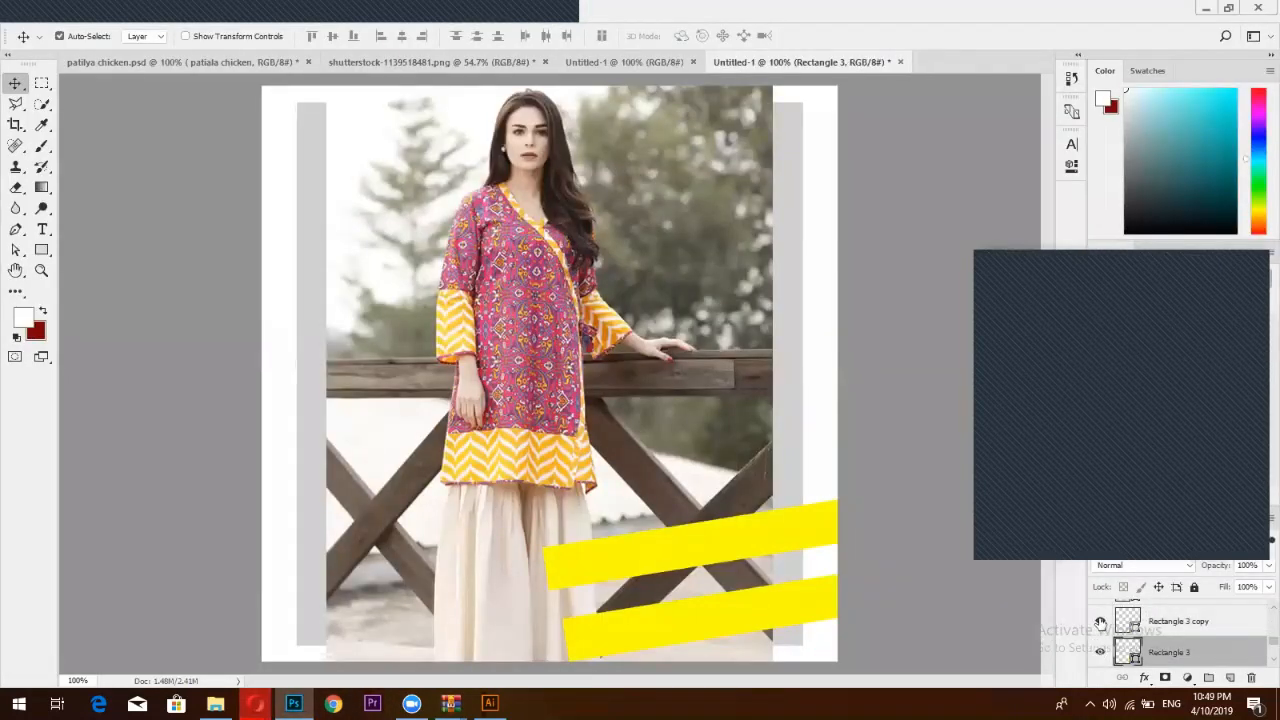
# Undo the yellow stripes, hide the side bars and photo, and draw a new rectangle frame
pyautogui.hotkey('ctrl', 'z')
pyautogui.hotkey('ctrl', 'z')
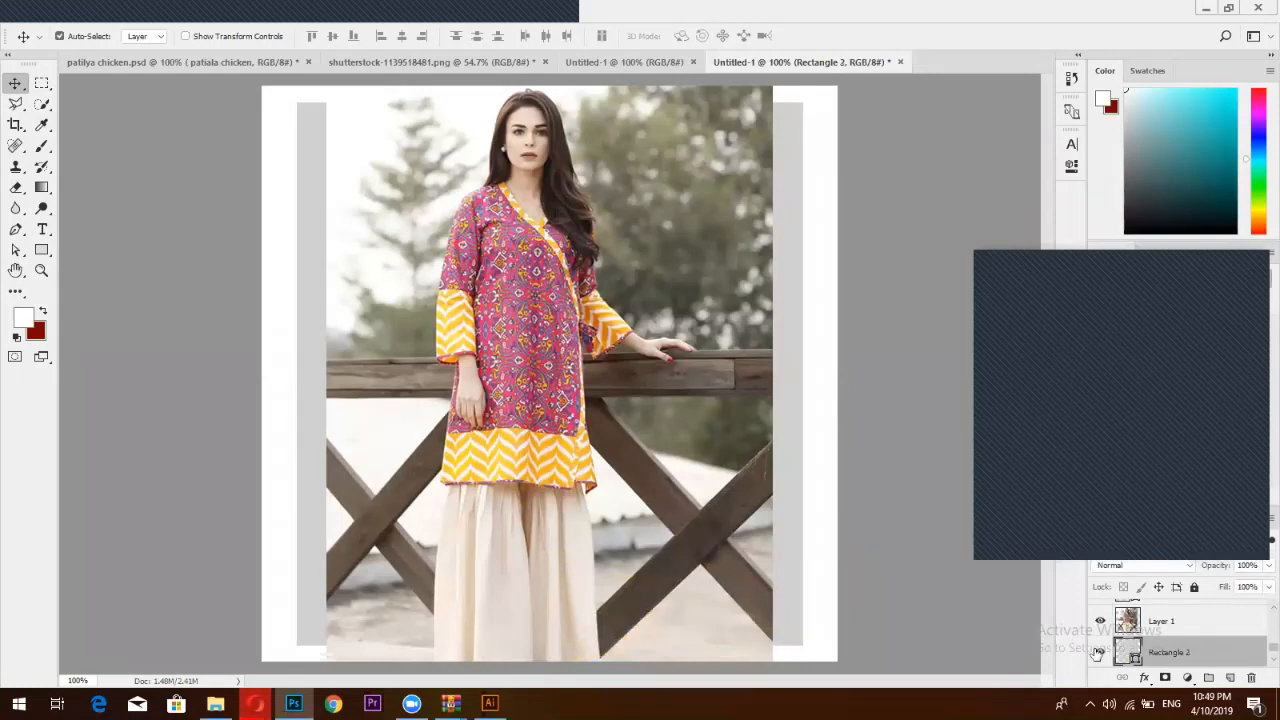
pyautogui.click(1099, 652)
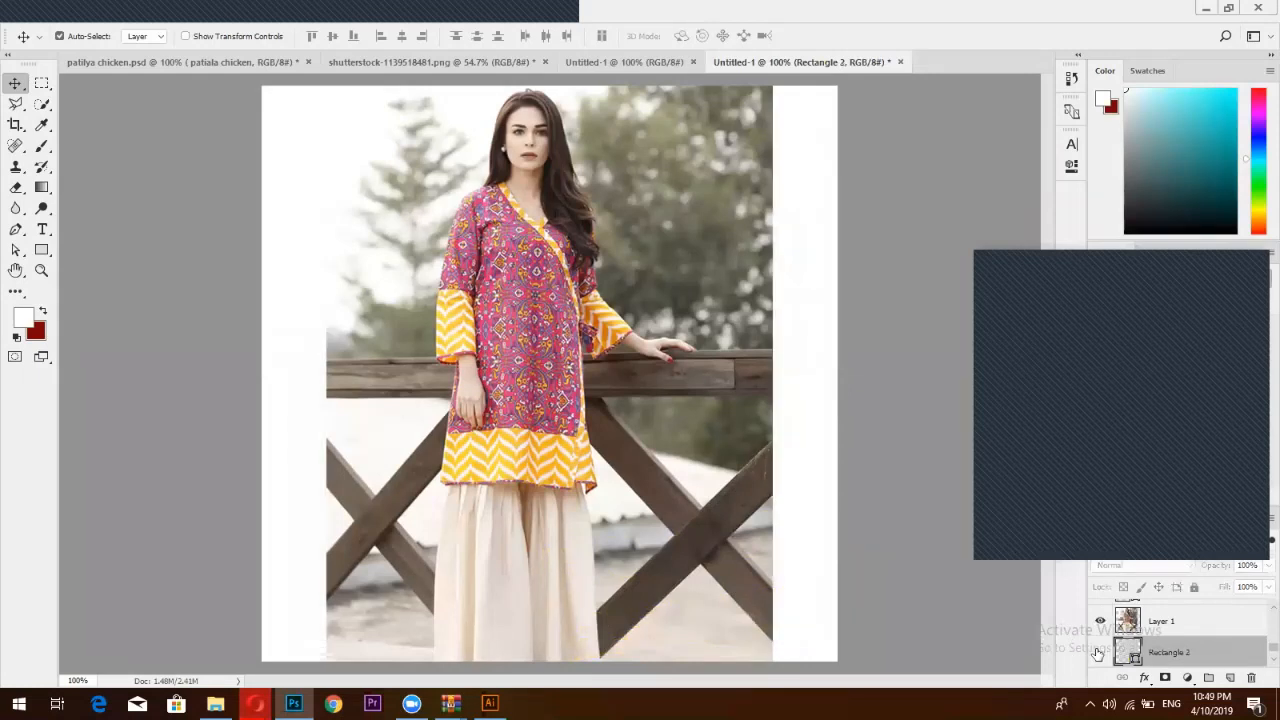
pyautogui.click(41, 249)
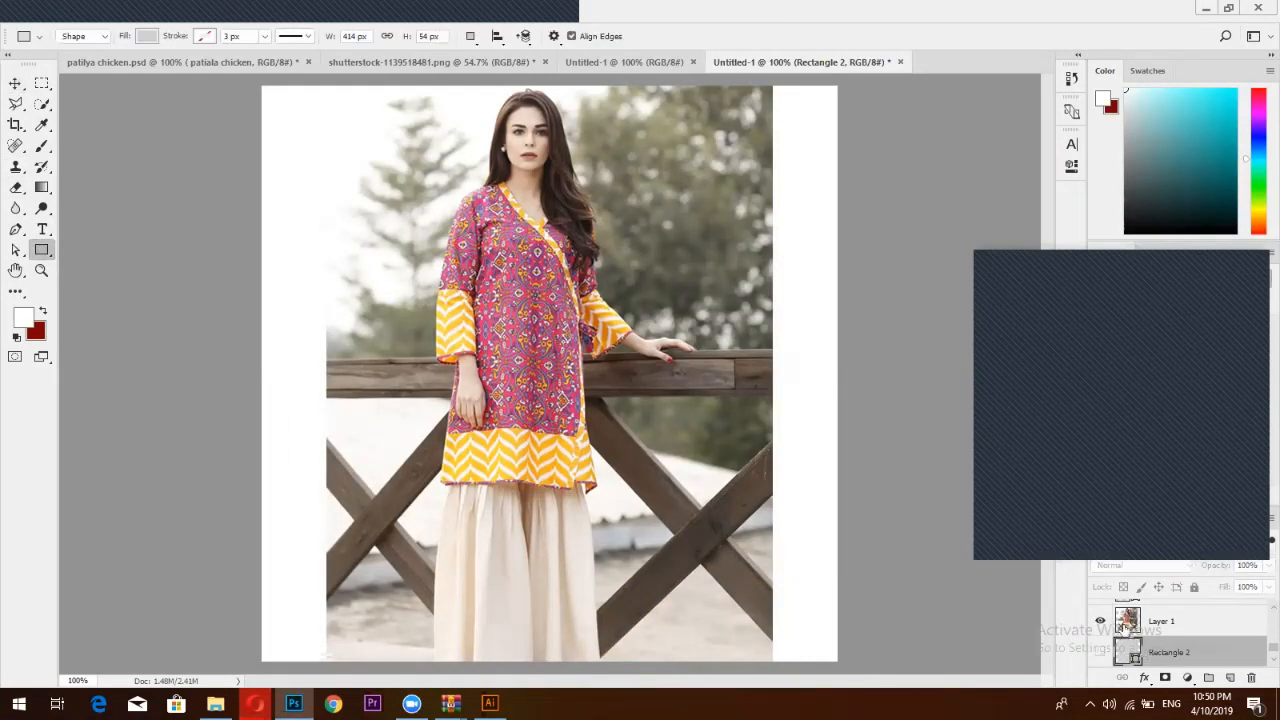
pyautogui.click(1100, 621)
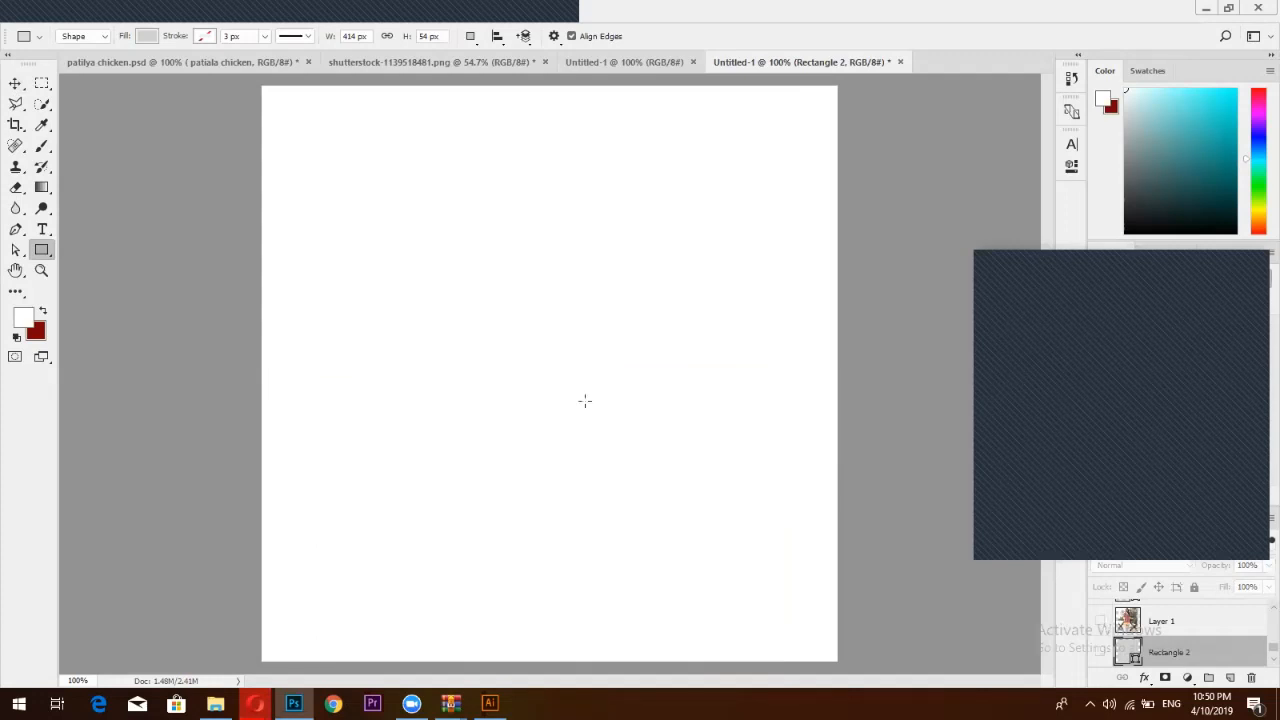
pyautogui.moveTo(556, 274); pyautogui.dragTo(692, 505)
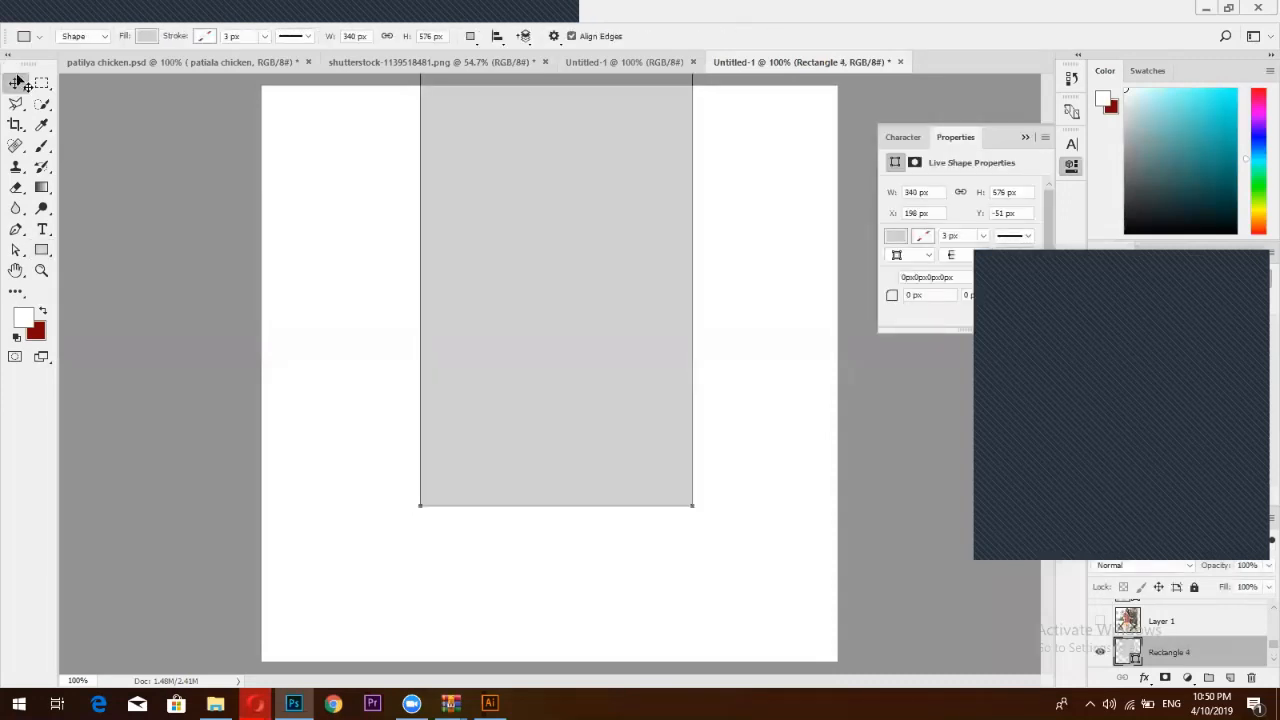
# Move the frame to the right and place a 77%-scaled copy to its left
pyautogui.click(15, 82)
pyautogui.moveTo(556, 288); pyautogui.dragTo(666, 386)
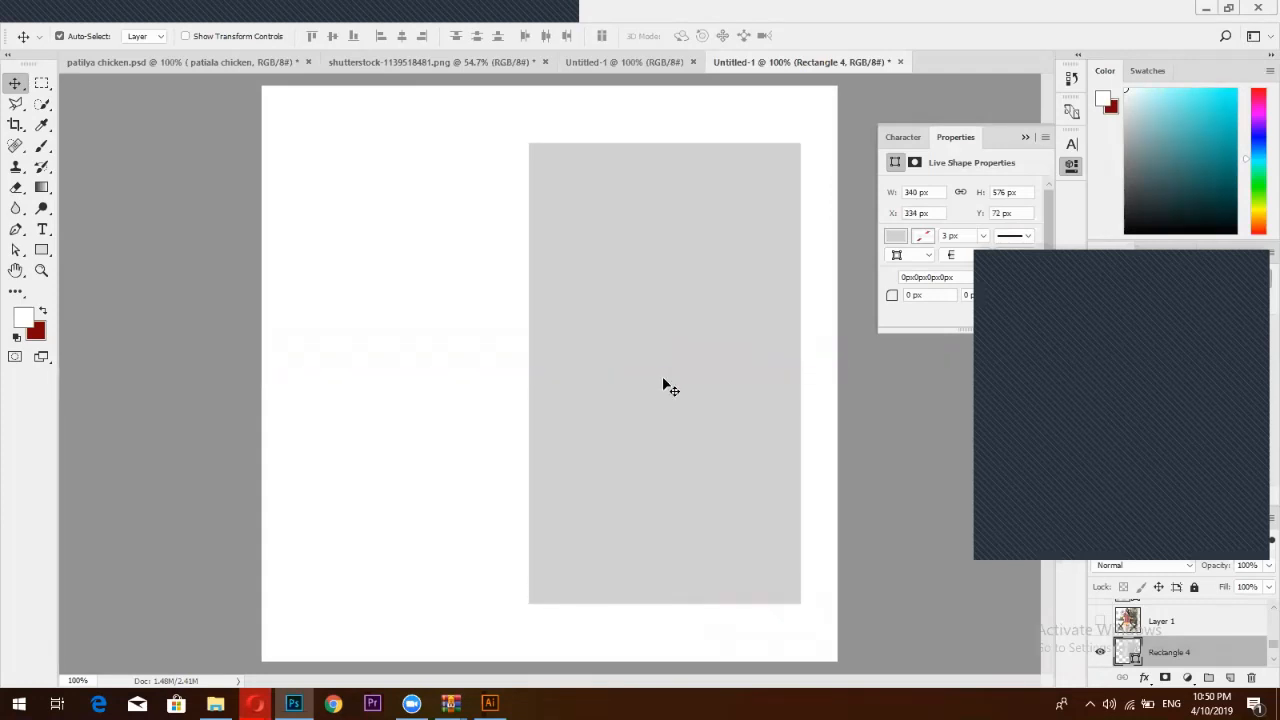
pyautogui.moveTo(379, 377); pyautogui.dragTo(380, 374)
pyautogui.hotkey('ctrl', 't')
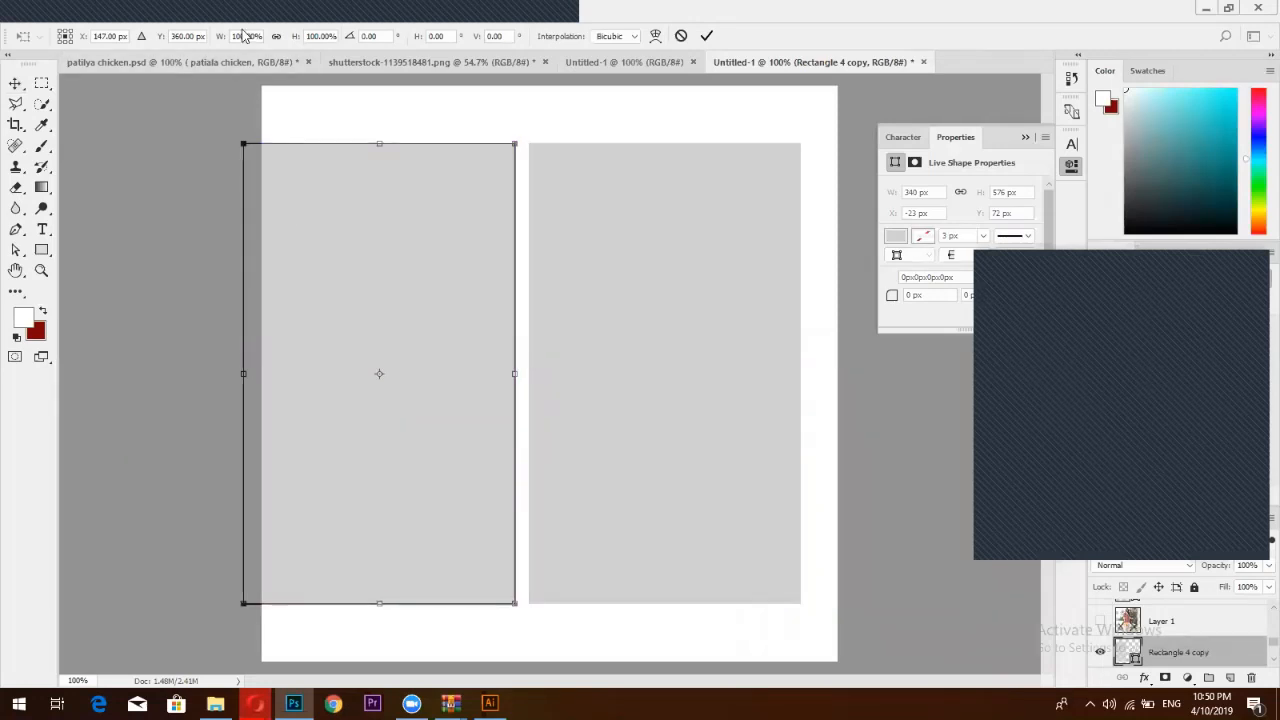
pyautogui.moveTo(245, 35); pyautogui.dragTo(197, 40)
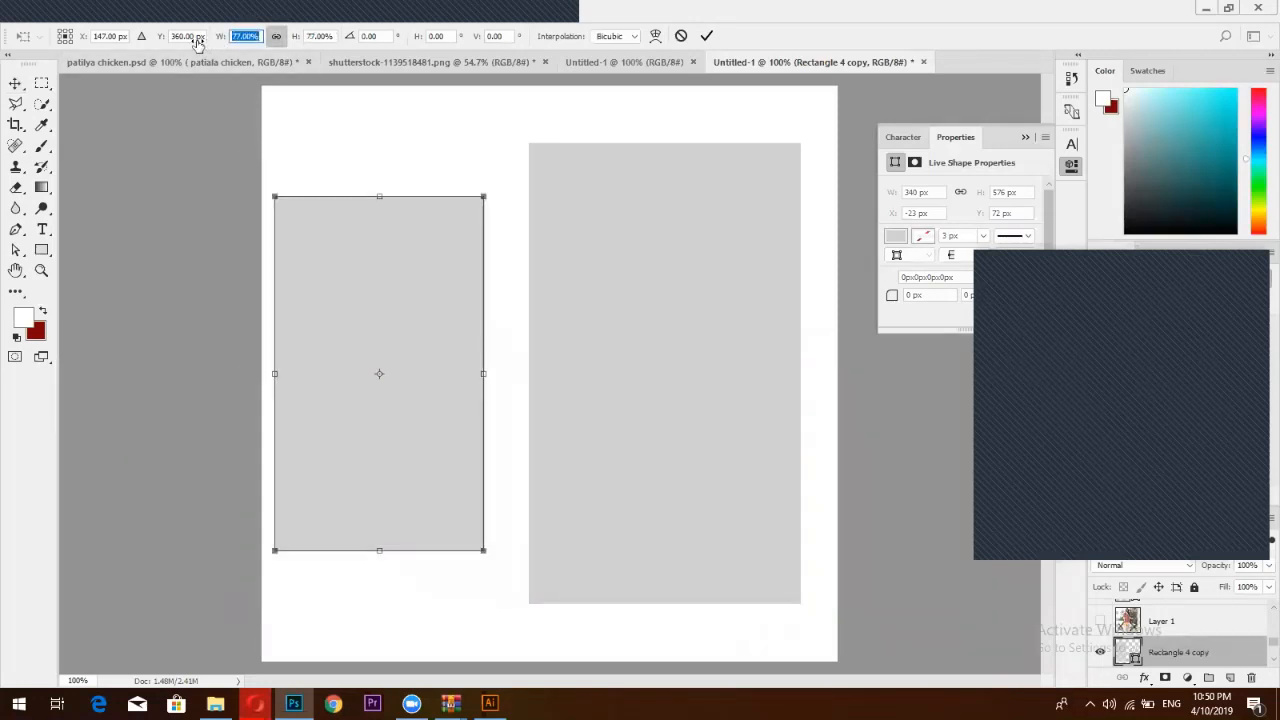
pyautogui.click(706, 35)
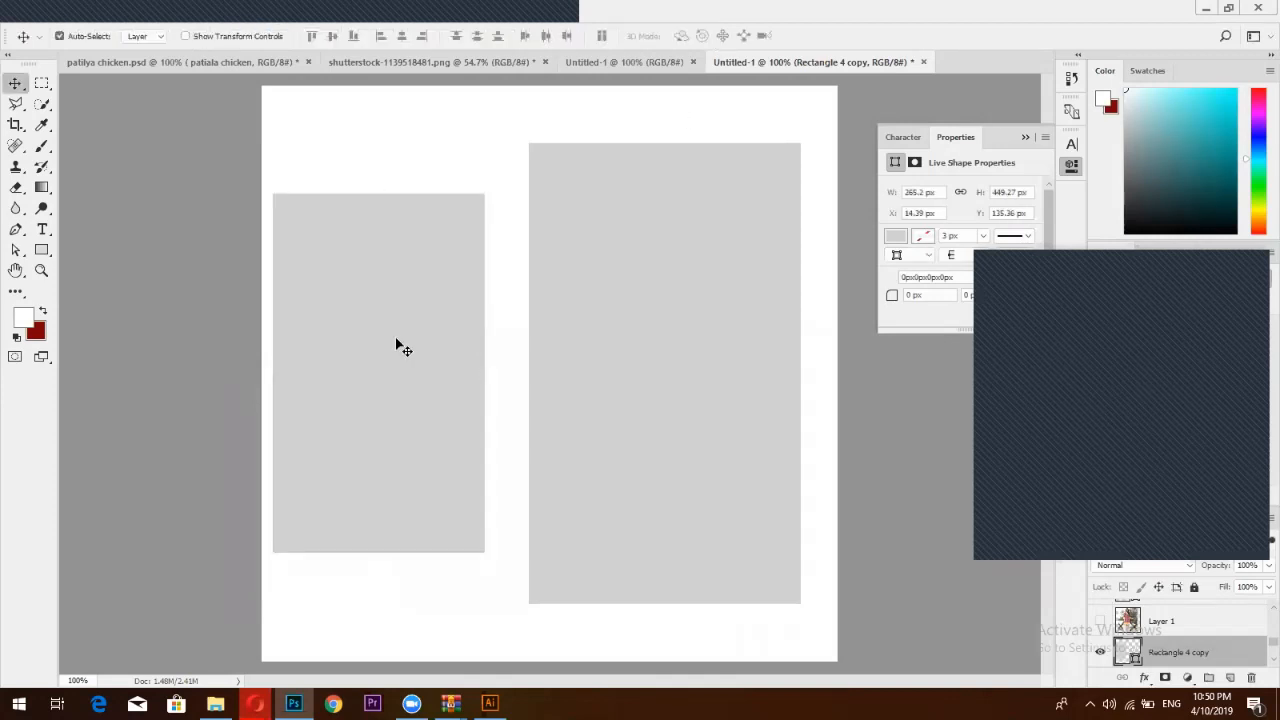
pyautogui.moveTo(400, 346); pyautogui.dragTo(420, 349)
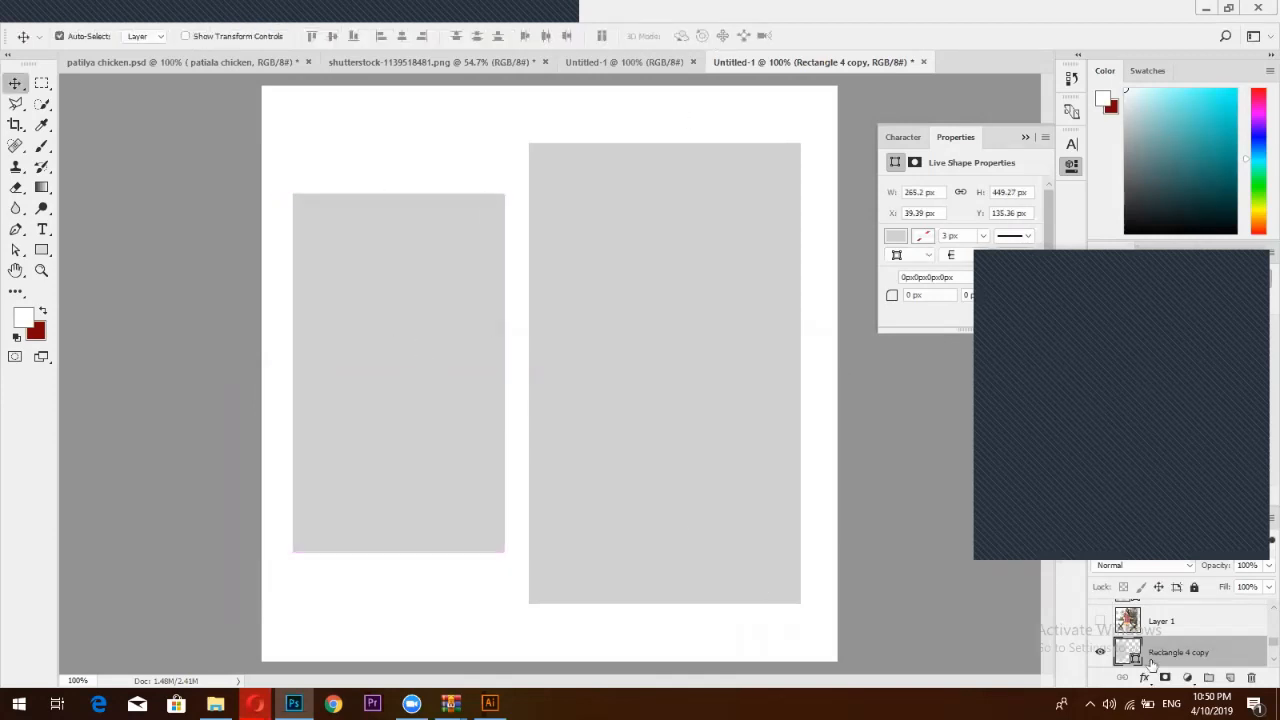
# Show the Layer 1 model photo and move it right and down
pyautogui.click(1160, 630)
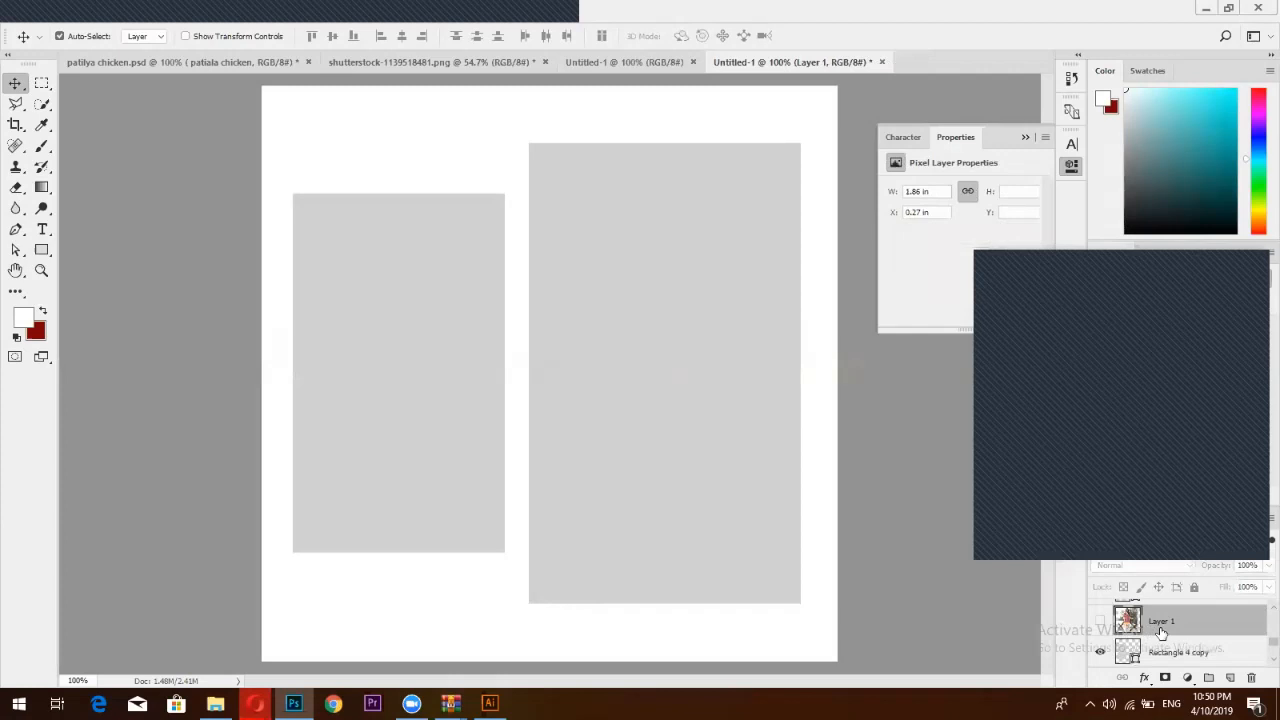
pyautogui.click(1100, 621)
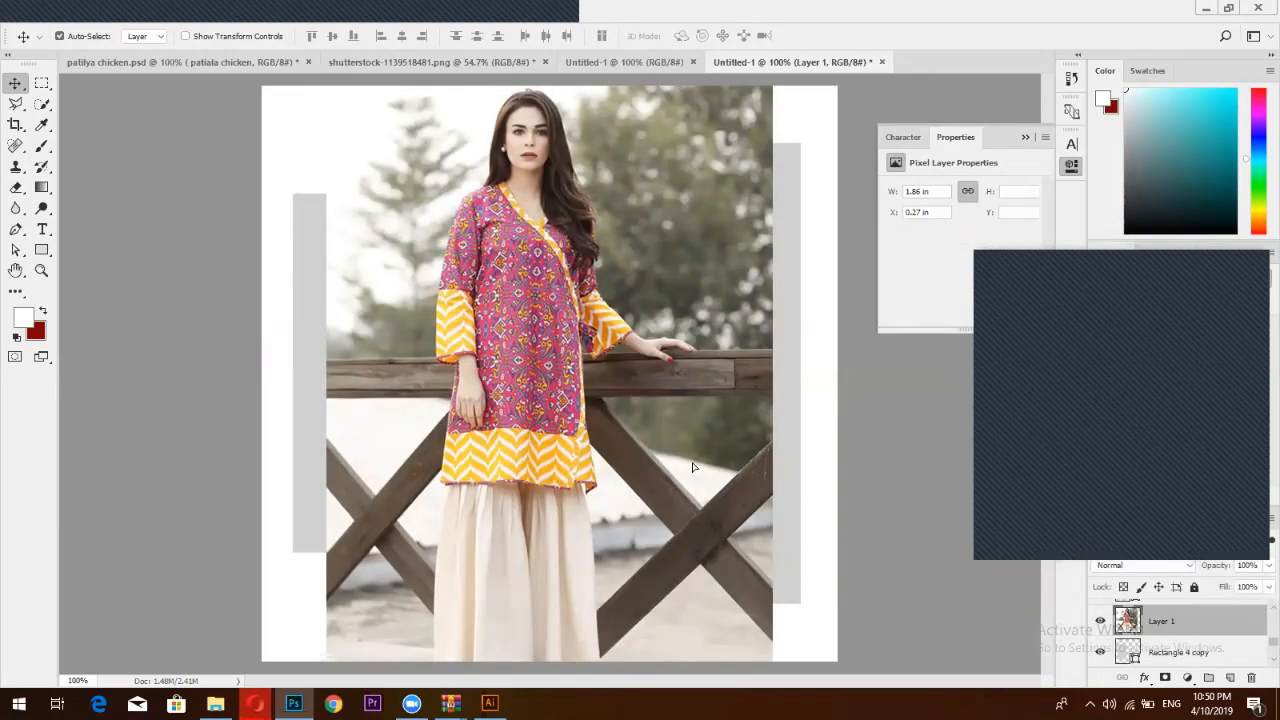
pyautogui.moveTo(692, 467); pyautogui.dragTo(864, 506)
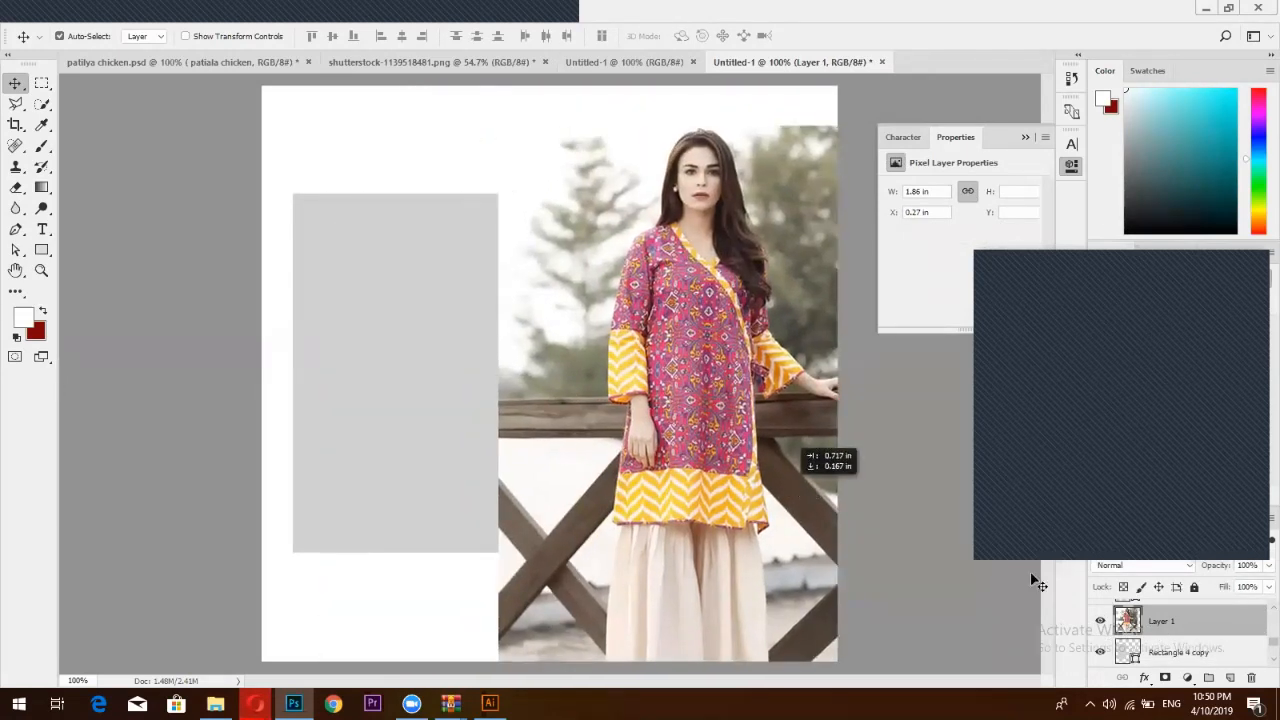
# Clip Layer 1 to the rectangle beneath and reorder it back above Rectangle 4
pyautogui.rightClick(1181, 630)
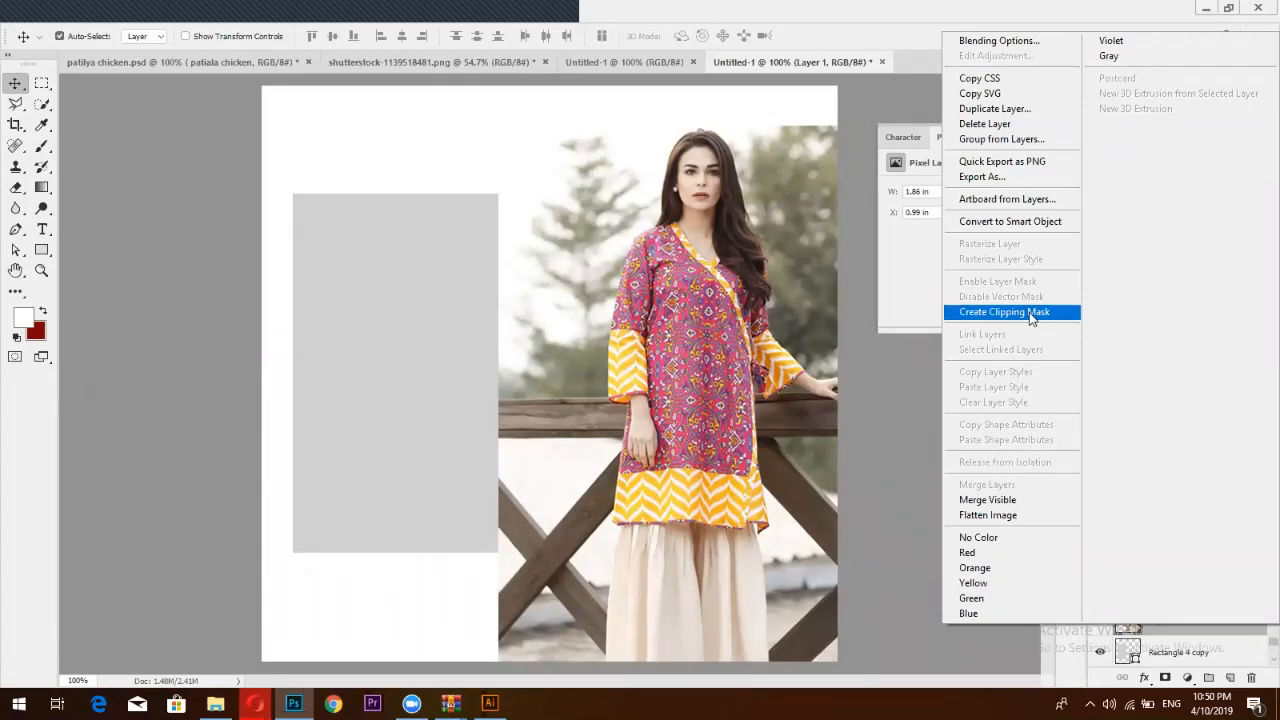
pyautogui.click(1031, 314)
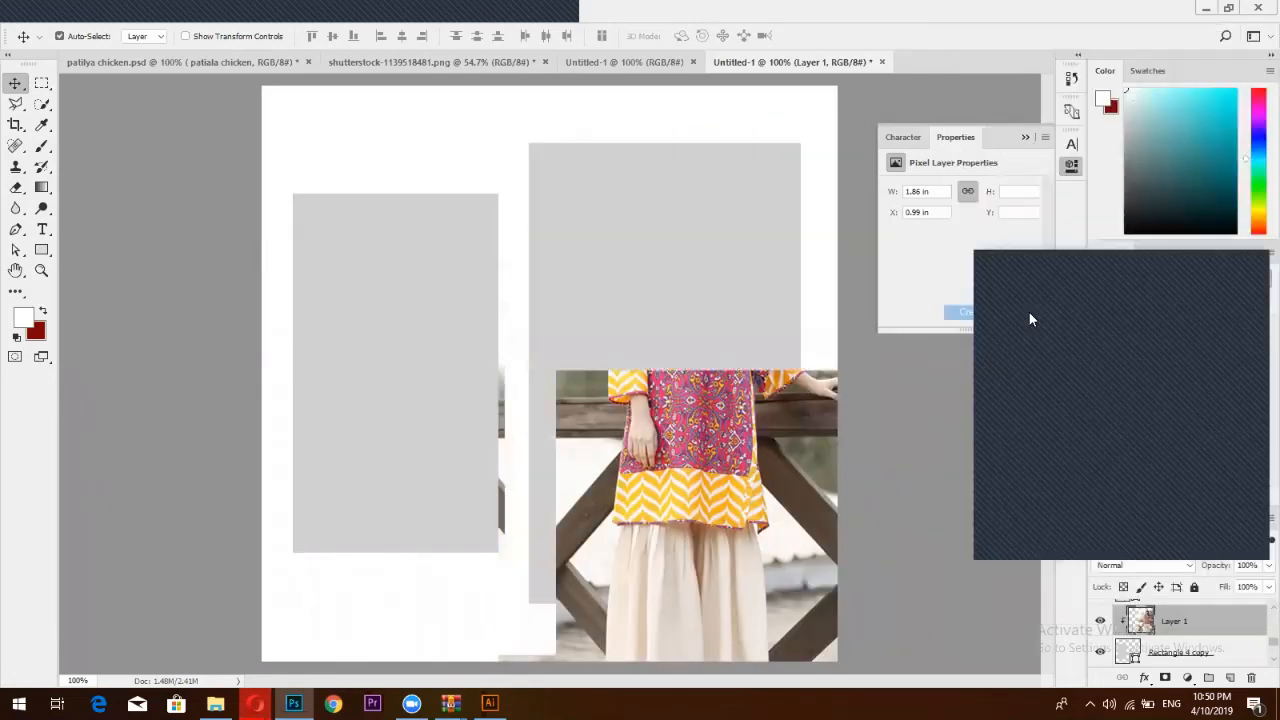
pyautogui.scroll(1, 1117, 640)
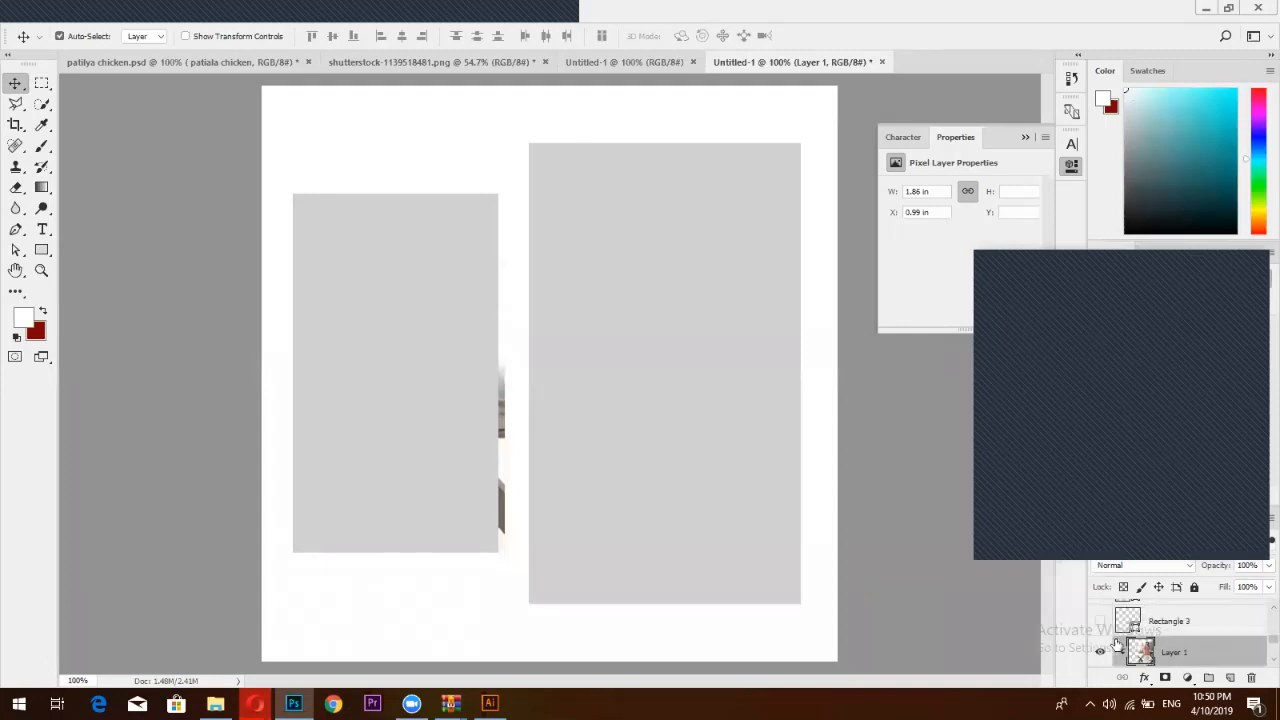
pyautogui.scroll(-1, 1205, 651)
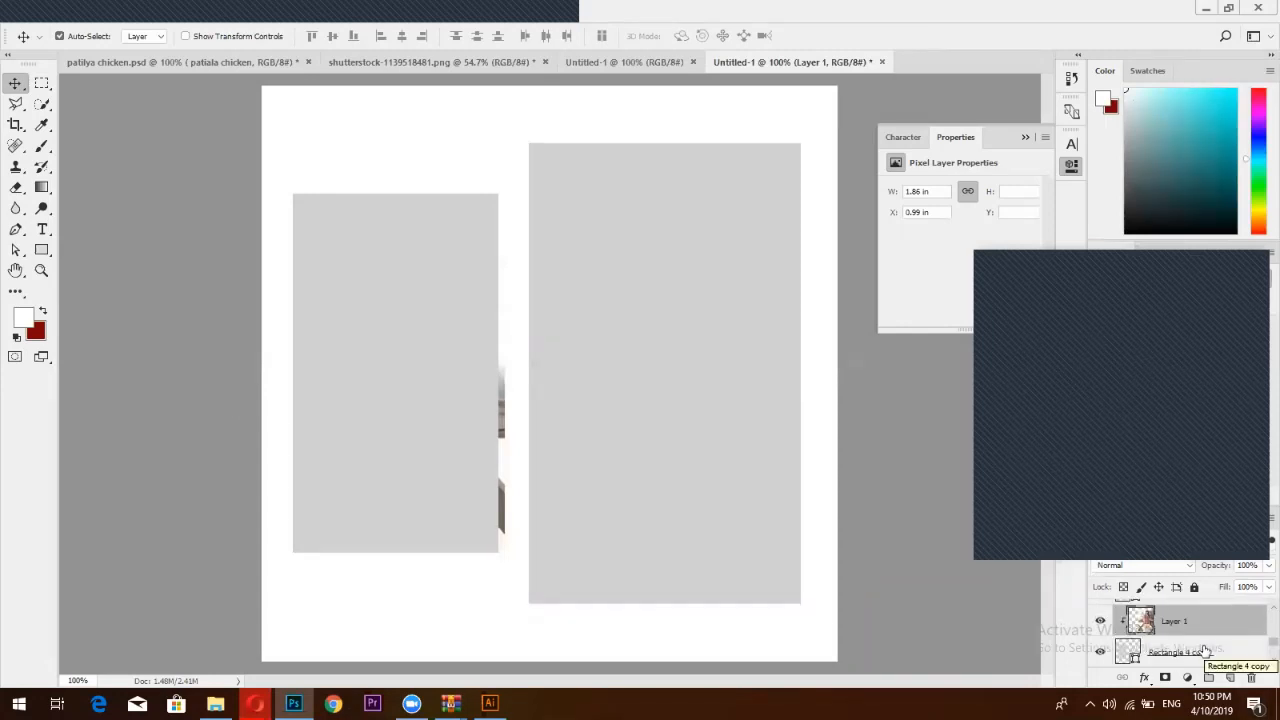
pyautogui.hotkey('ctrl', '[')
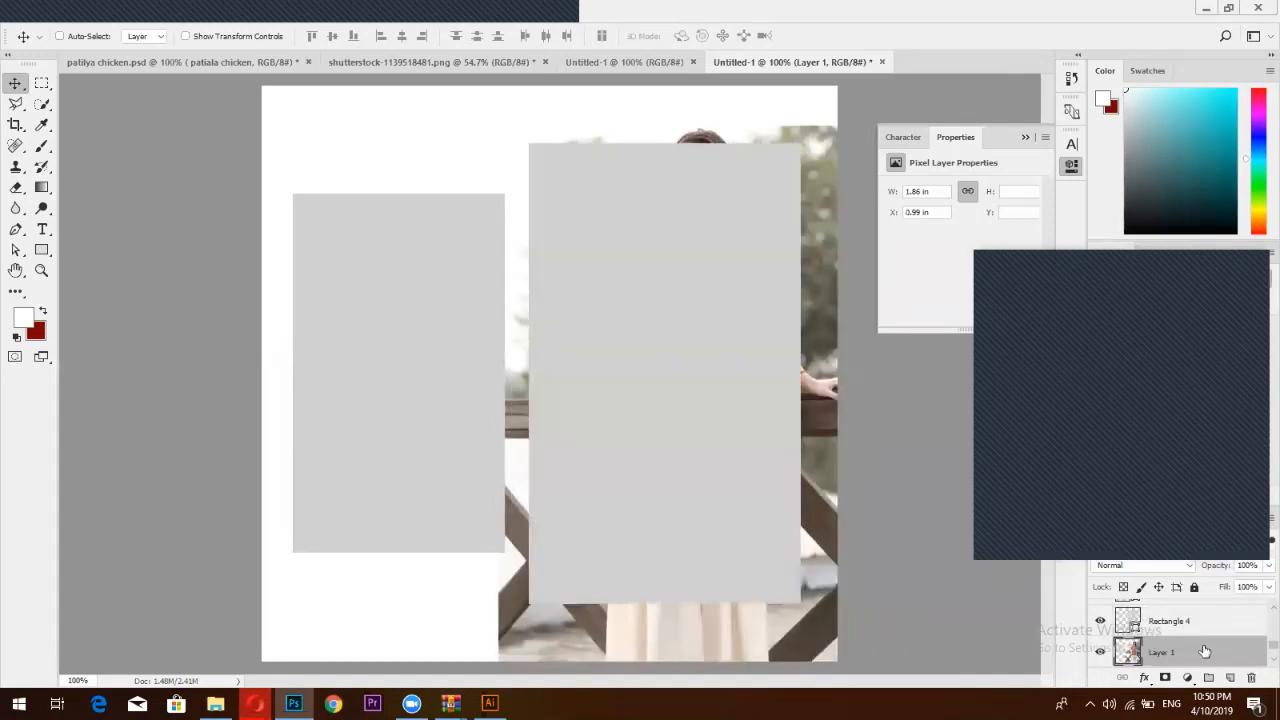
pyautogui.hotkey('ctrl', ']')
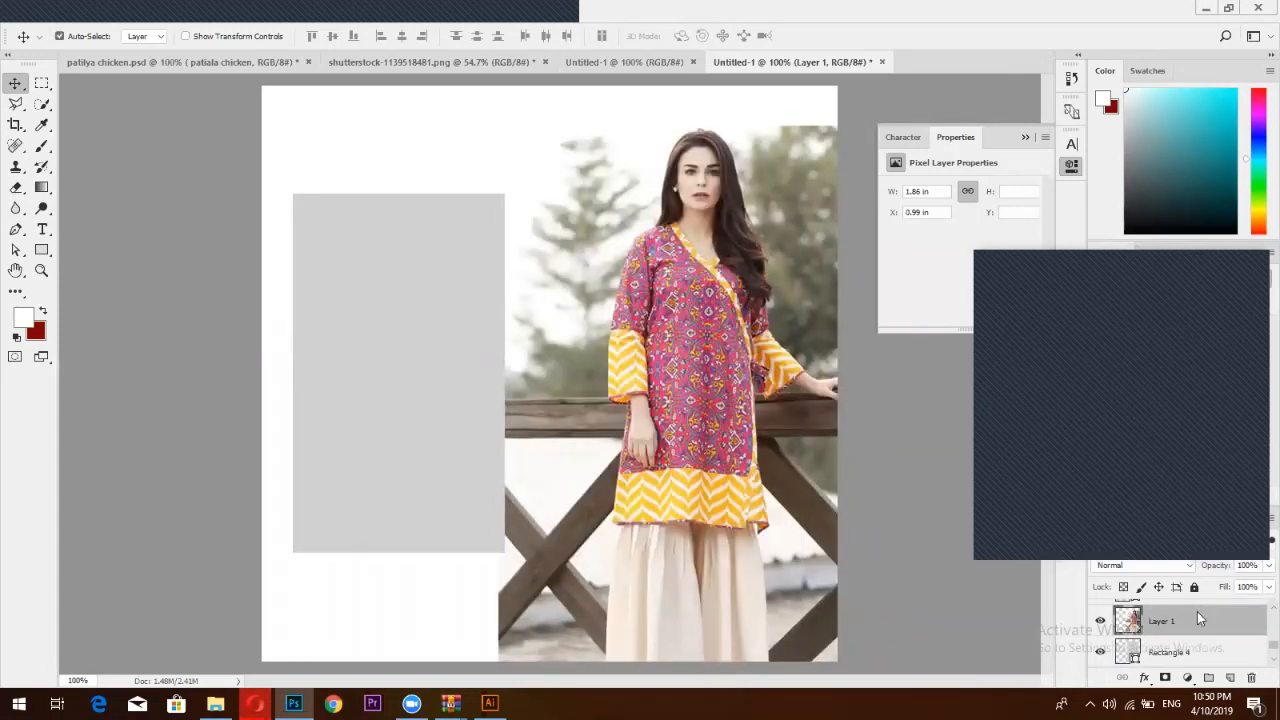
# Clip the photo into the tall right frame, reposition the model, and drag a copy left
pyautogui.rightClick(1200, 620)
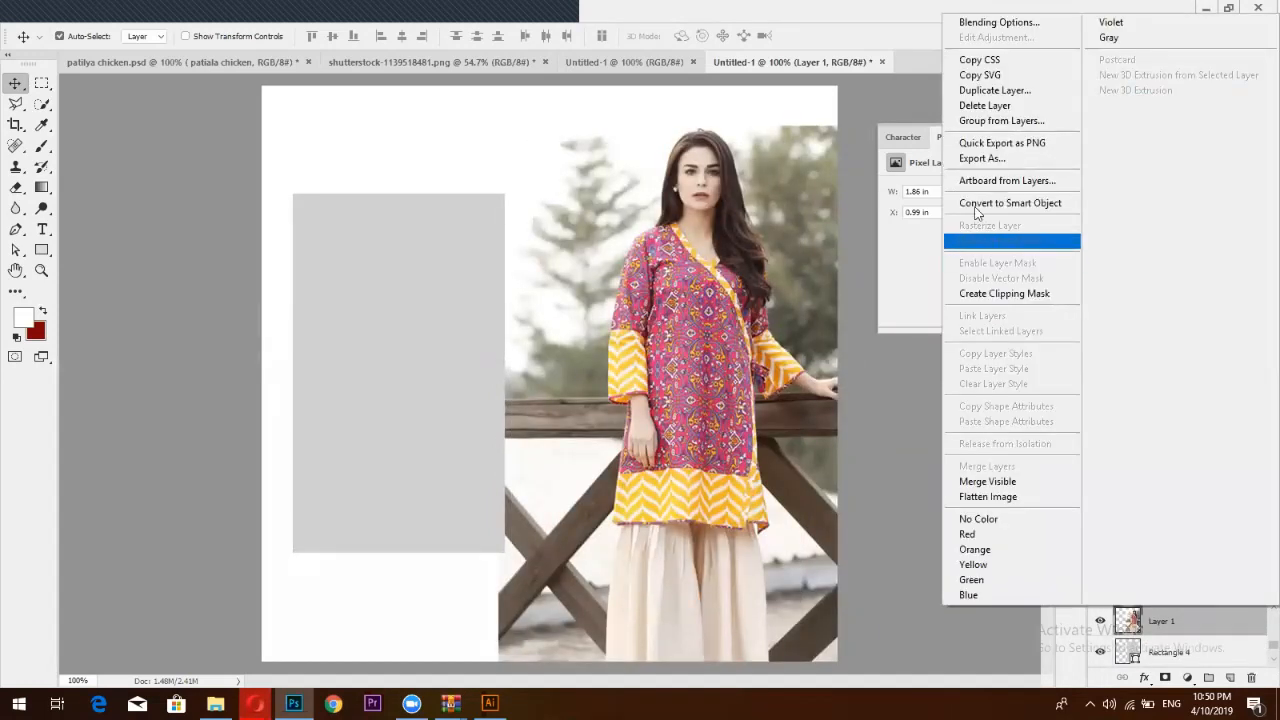
pyautogui.click(990, 293)
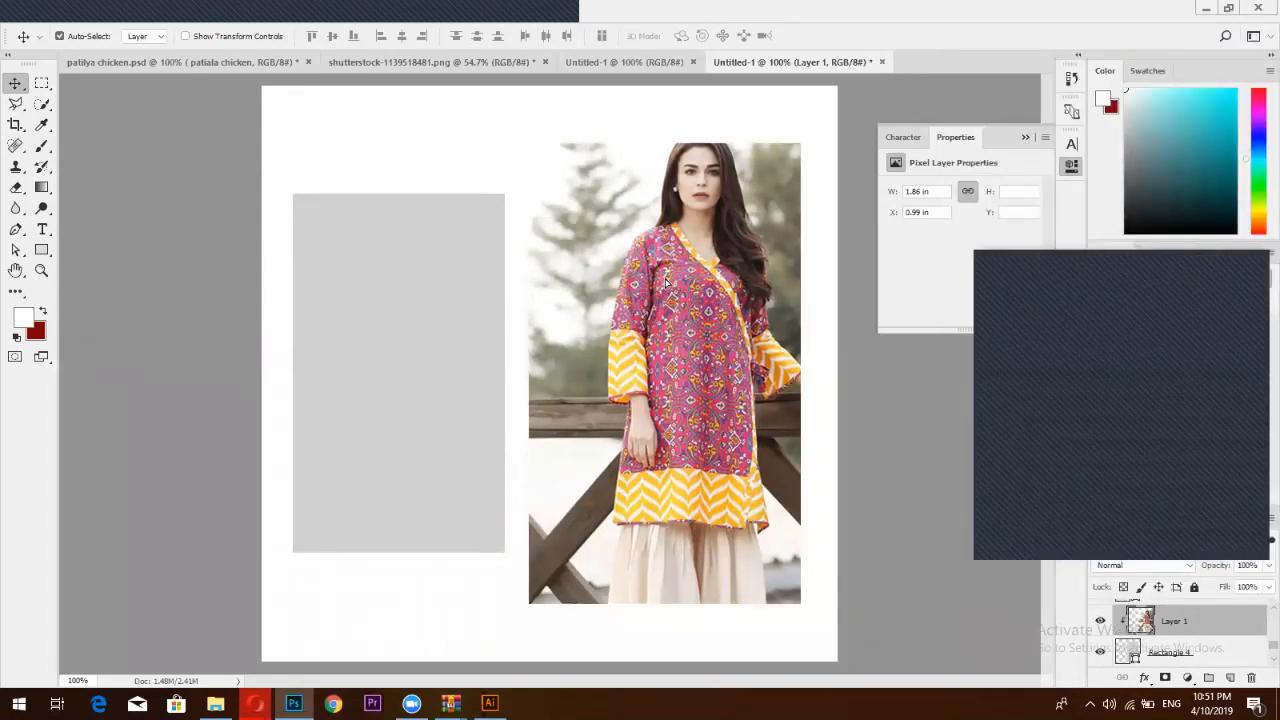
pyautogui.moveTo(666, 283); pyautogui.dragTo(634, 302)
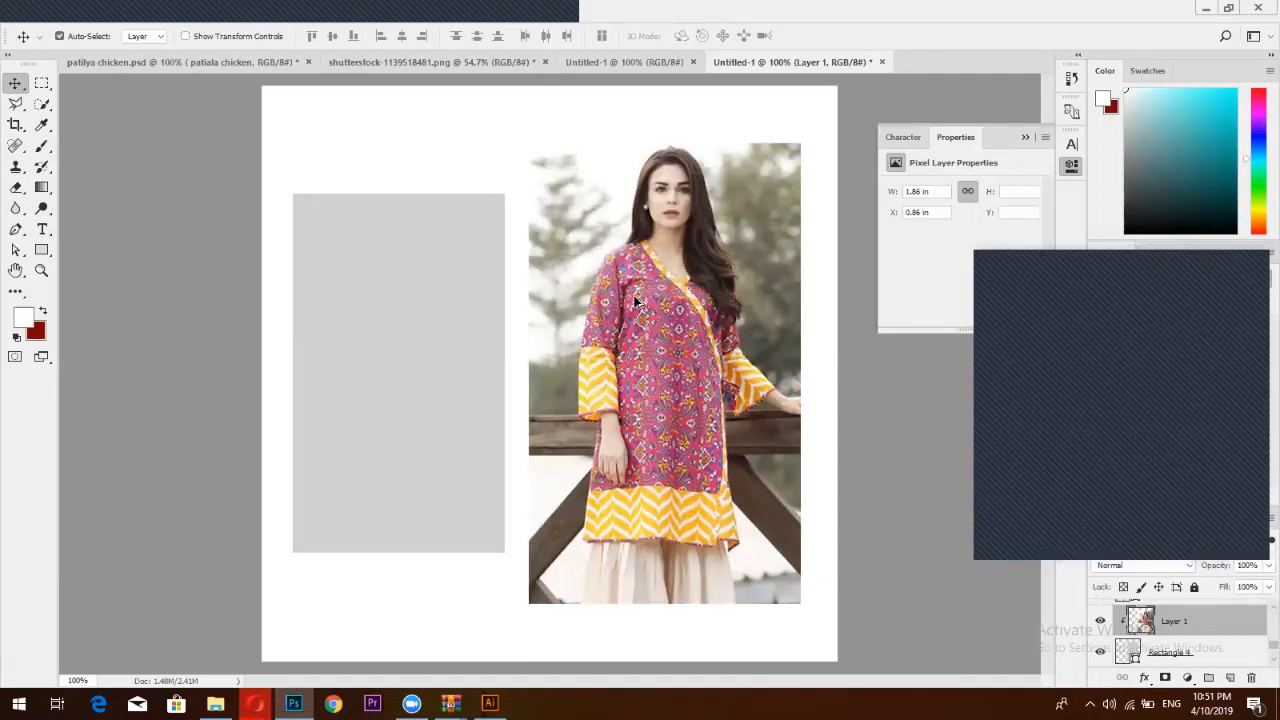
pyautogui.moveTo(634, 300); pyautogui.dragTo(283, 334)
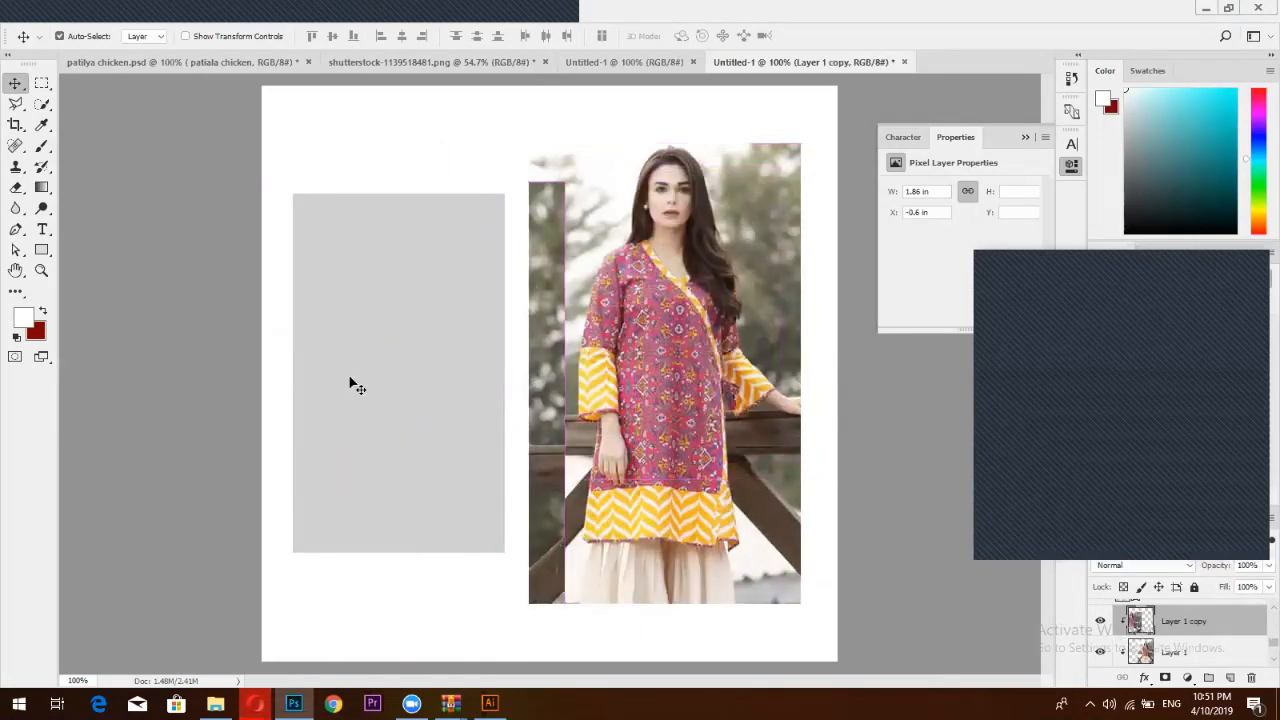
# Reorder the photo copy in the layer stack so it sits above the smaller frame
pyautogui.hotkey('ctrl', '[')
pyautogui.hotkey('ctrl', '[')
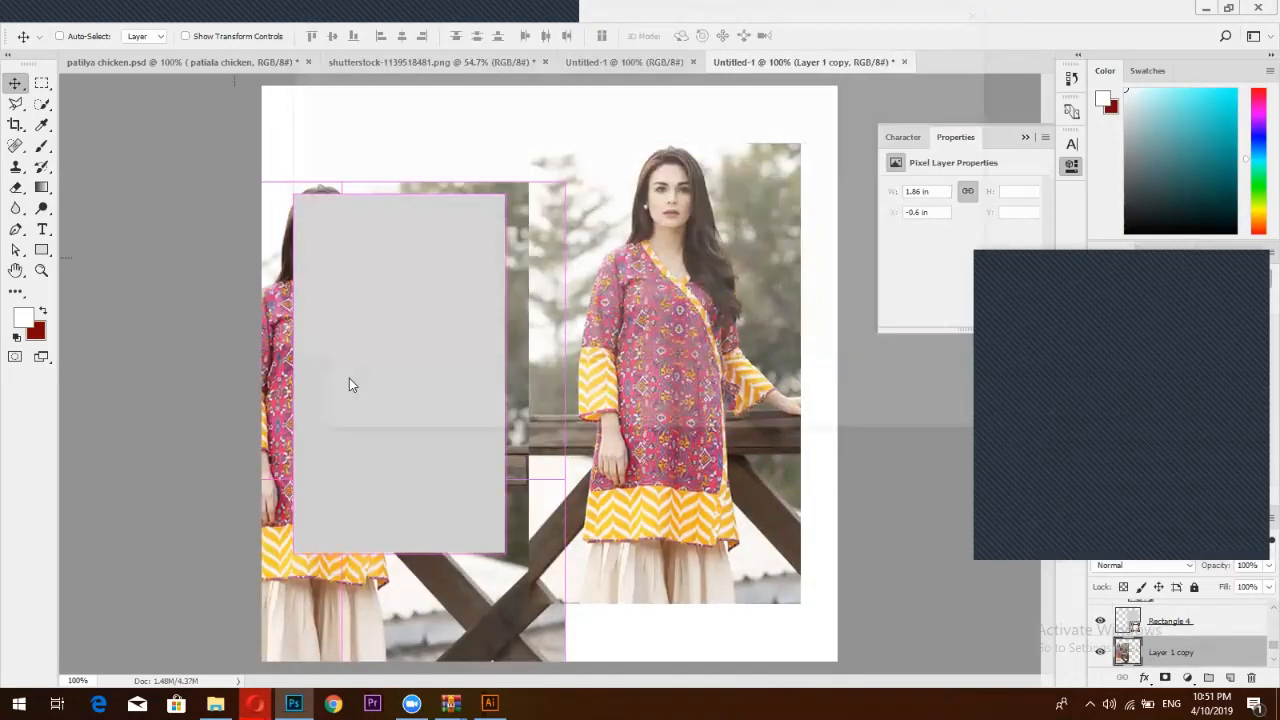
pyautogui.hotkey('ctrl', 'p')
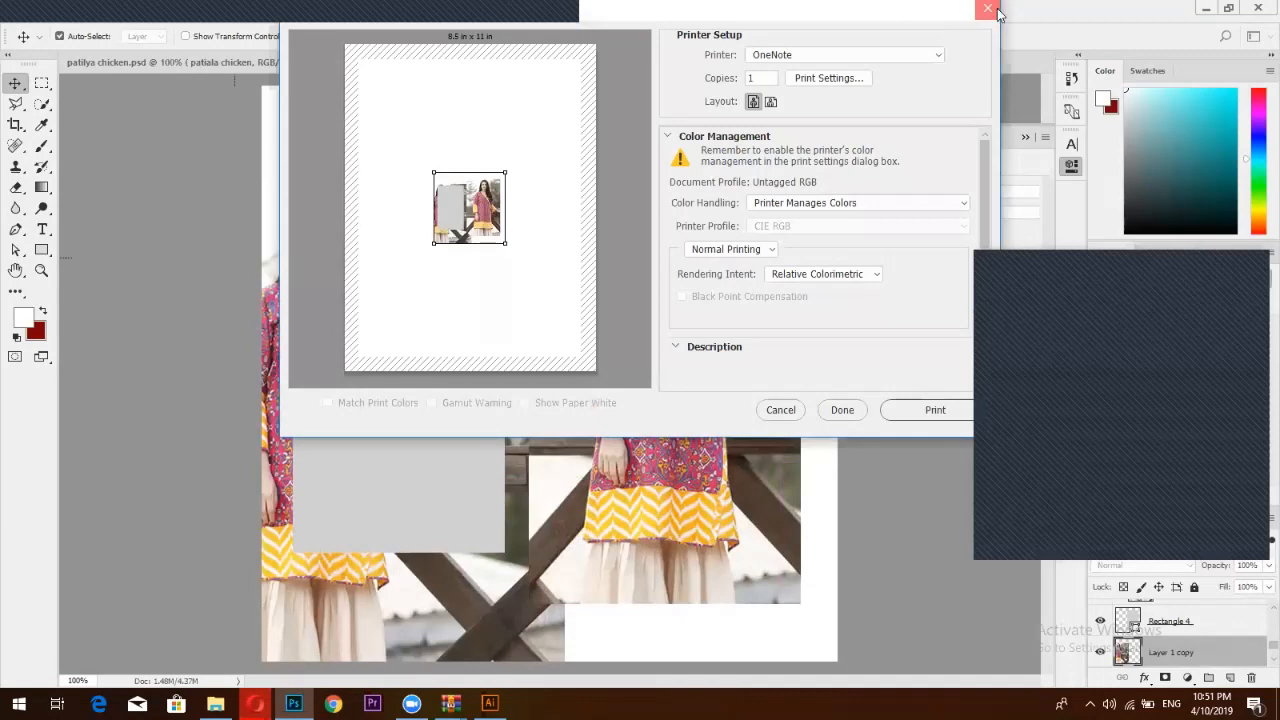
pyautogui.click(987, 9)
pyautogui.hotkey('ctrl', ']')
pyautogui.hotkey('ctrl', ']')
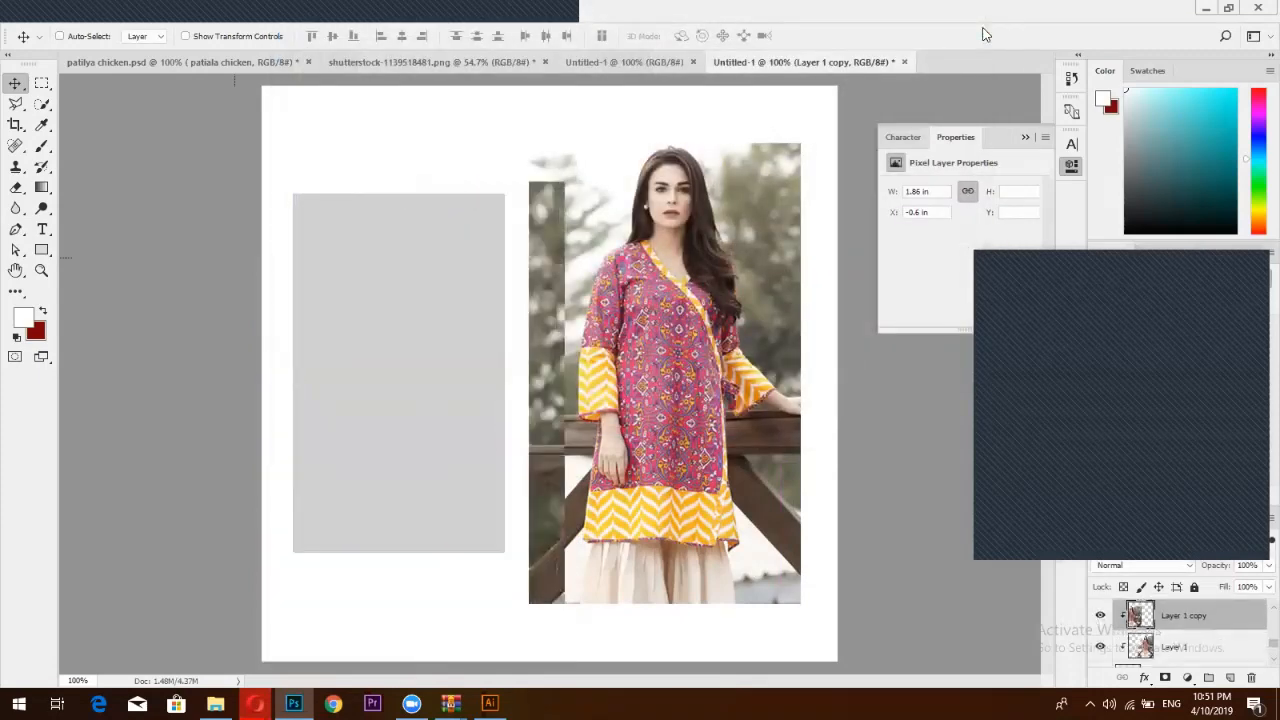
pyautogui.press('ctrl')
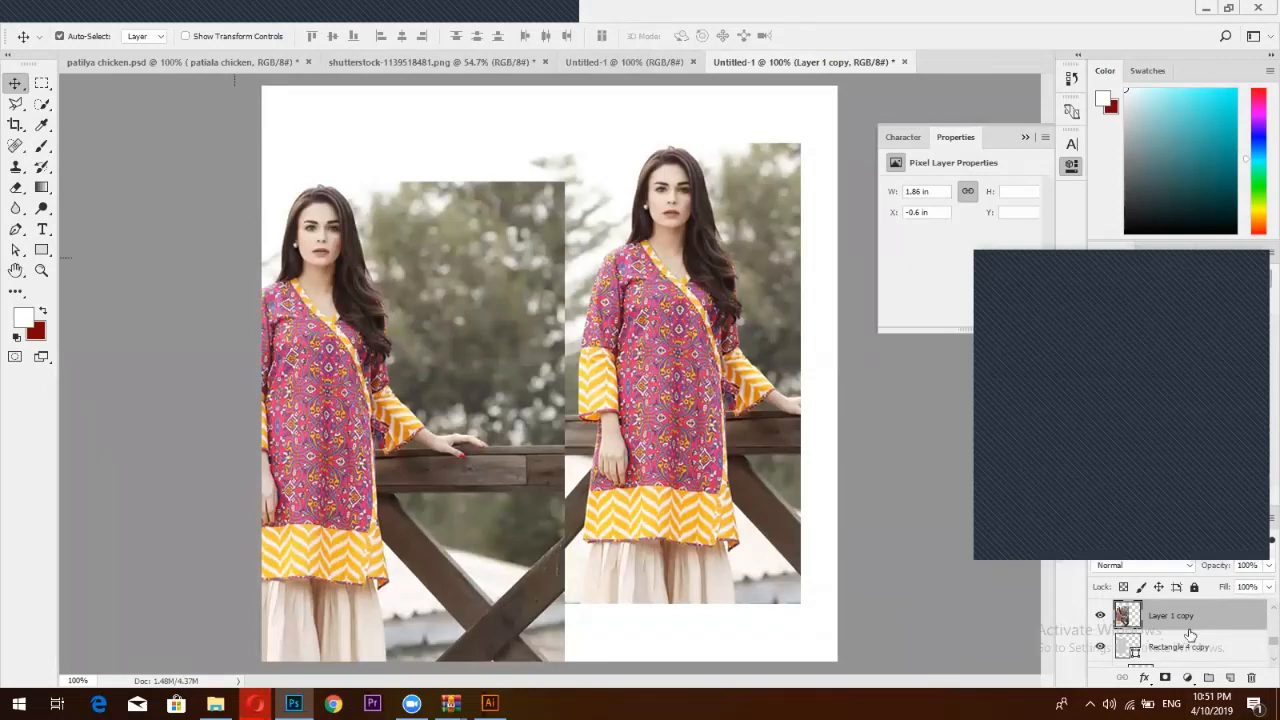
pyautogui.moveTo(1190, 636); pyautogui.dragTo(1172, 614)
# Fit the photo copy into the smaller left frame and bring up the Facebook reference
pyautogui.moveTo(395, 300); pyautogui.dragTo(460, 323)
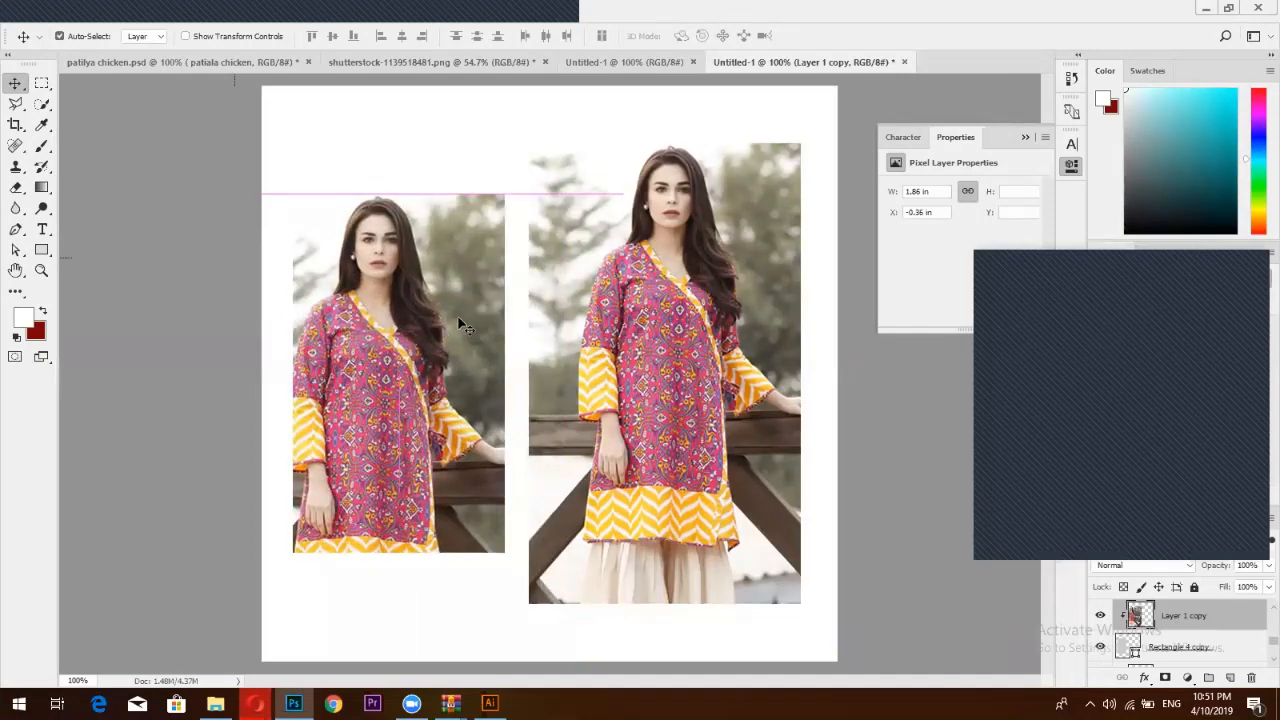
pyautogui.moveTo(255, 703)
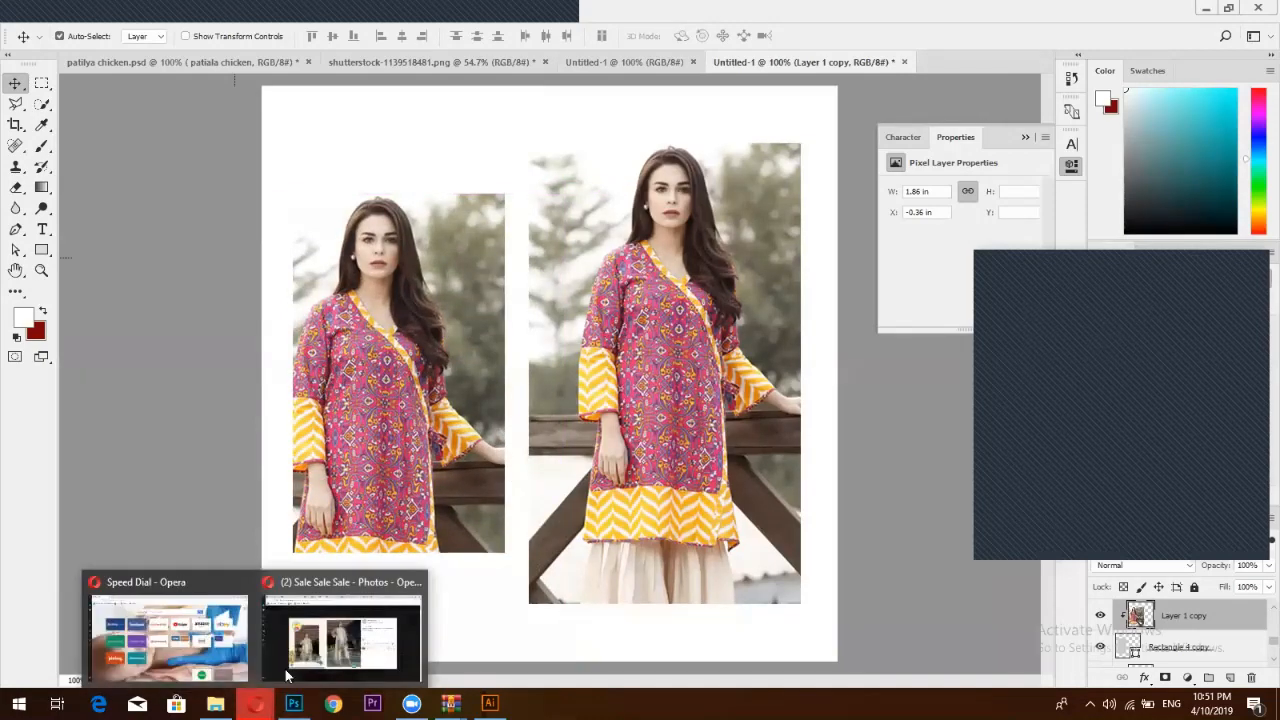
pyautogui.click(287, 677)
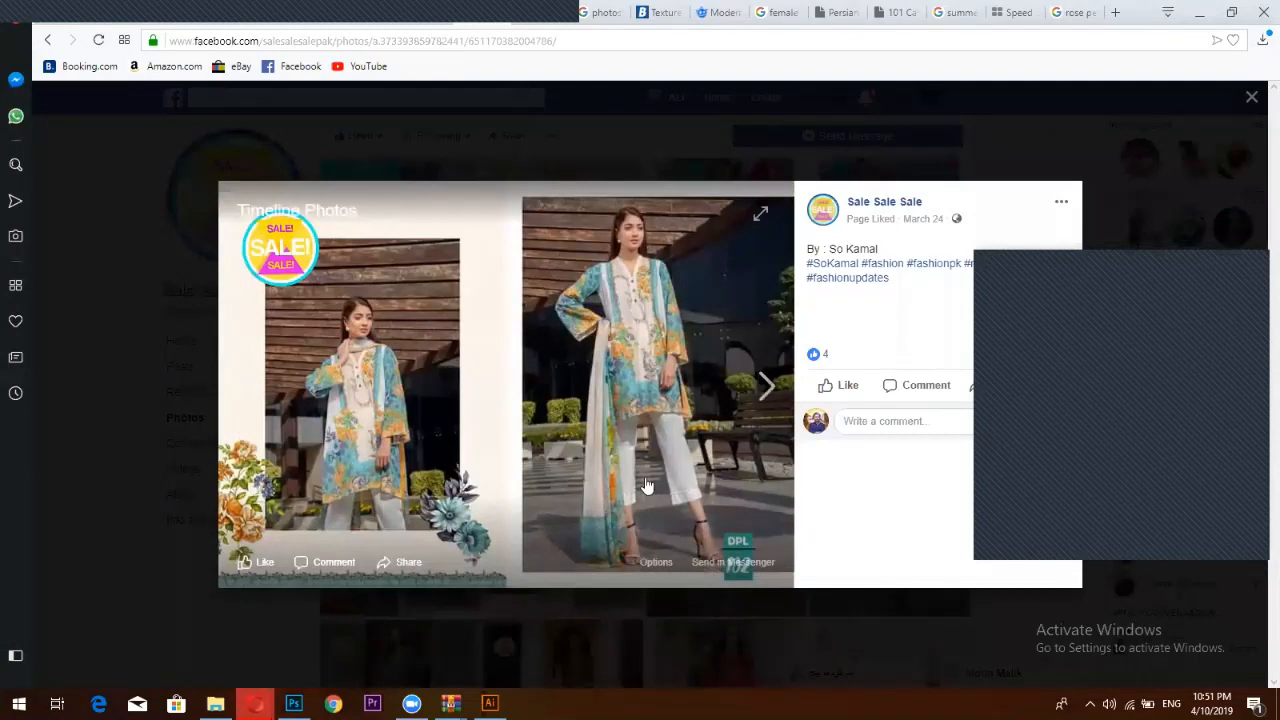
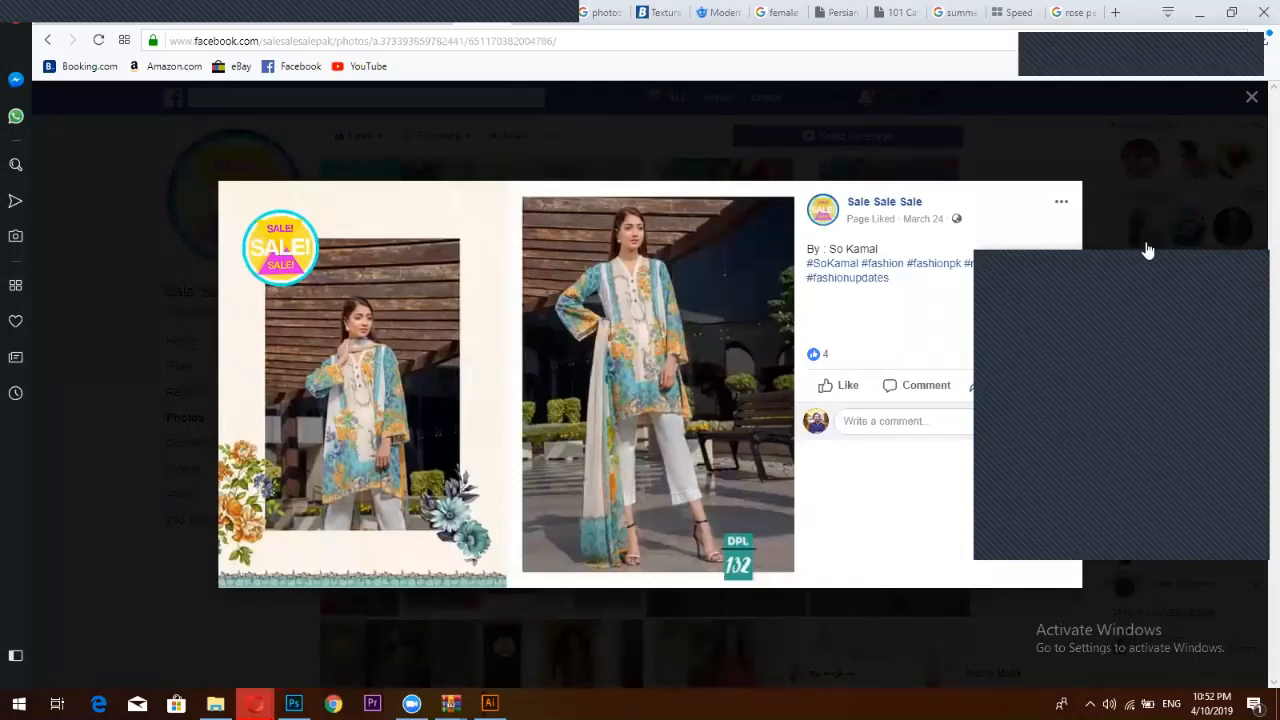
# Scroll through the Facebook photos grid and reopen the fashion post photo
pyautogui.click(1248, 98)
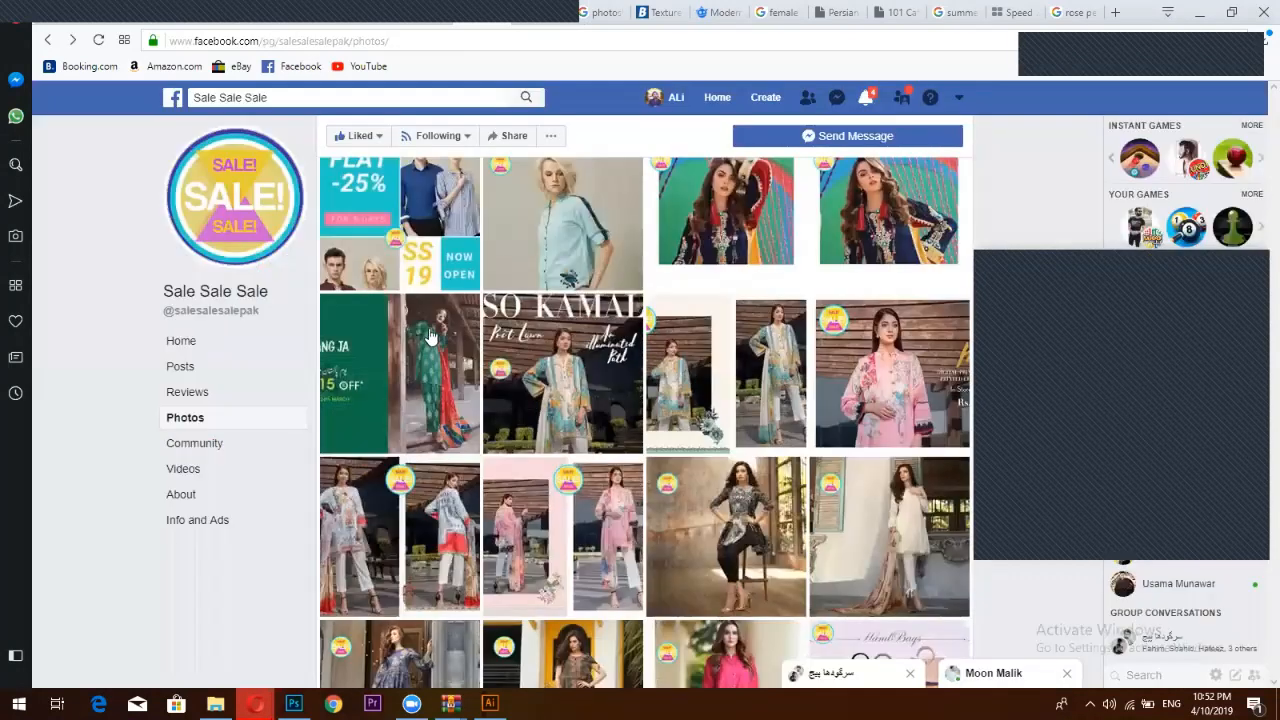
pyautogui.scroll(-1, 430, 338)
pyautogui.scroll(-1, 428, 336)
pyautogui.scroll(-2, 400, 320)
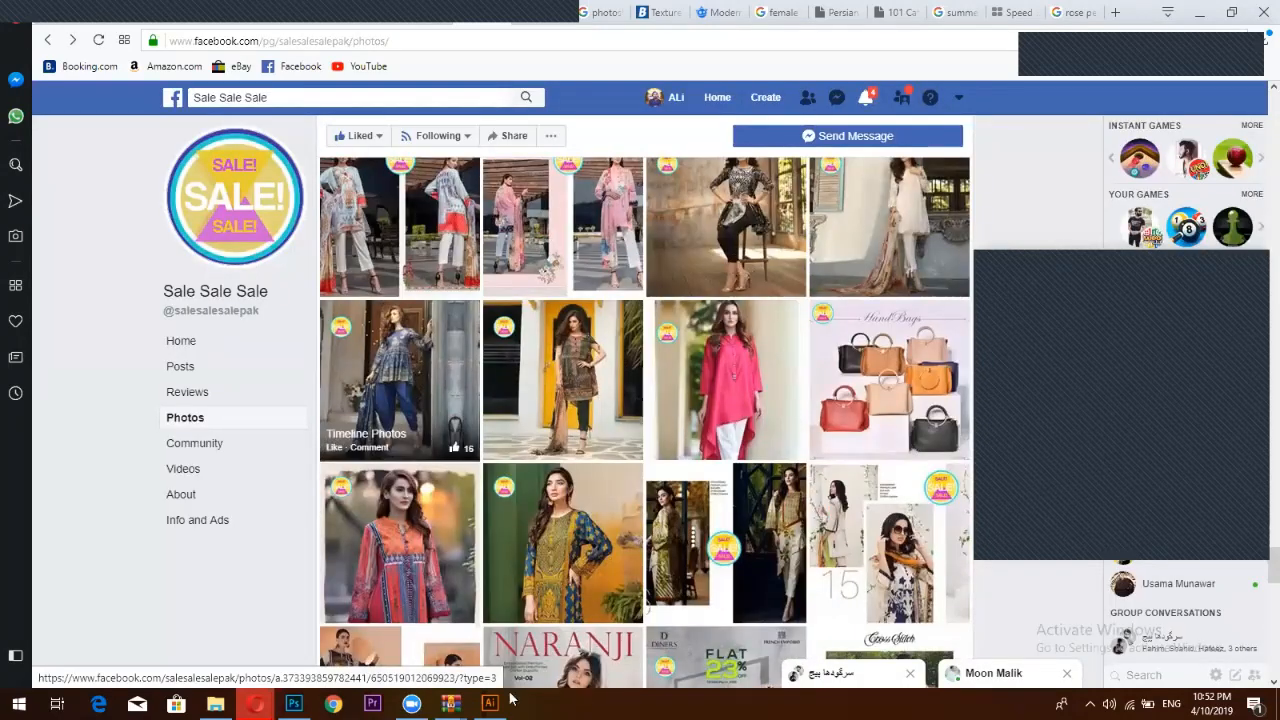
pyautogui.scroll(-2, 523, 450)
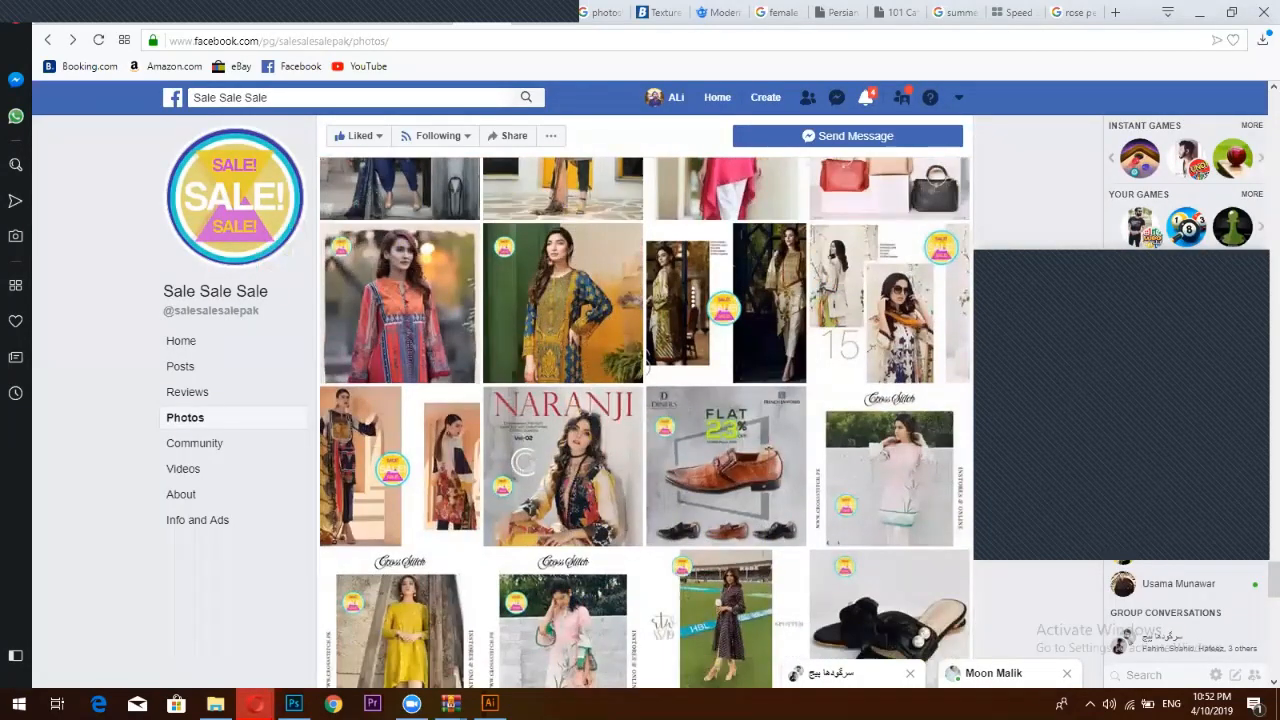
pyautogui.scroll(3, 528, 490)
pyautogui.scroll(3, 585, 481)
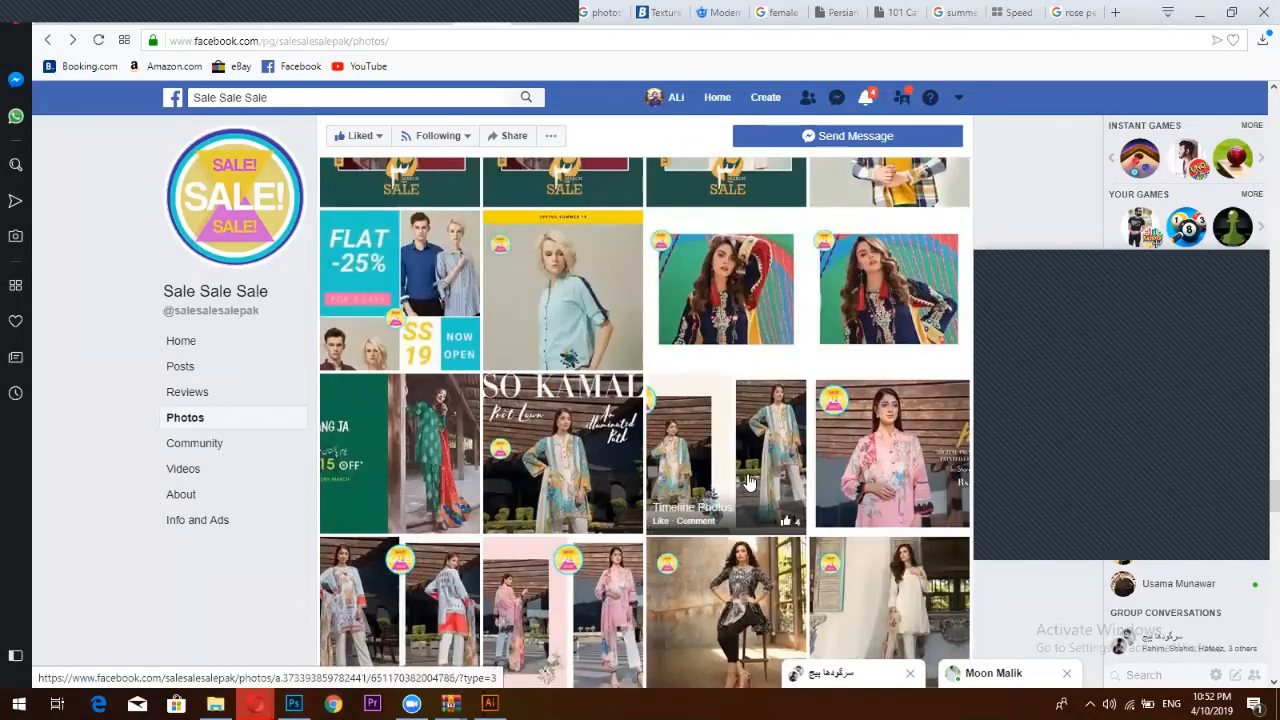
pyautogui.click(748, 482)
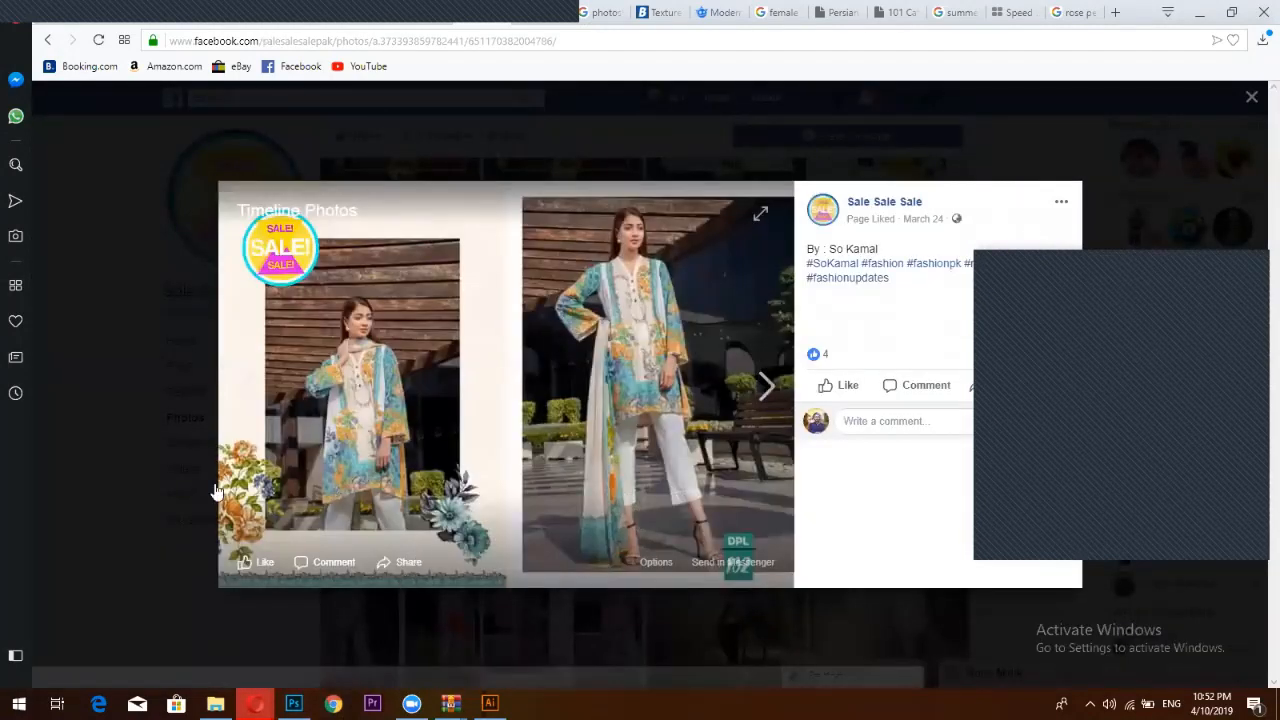
# Search Google Images for 'flower png' and preview the red-and-white flower bouquet
pyautogui.click(1114, 13)
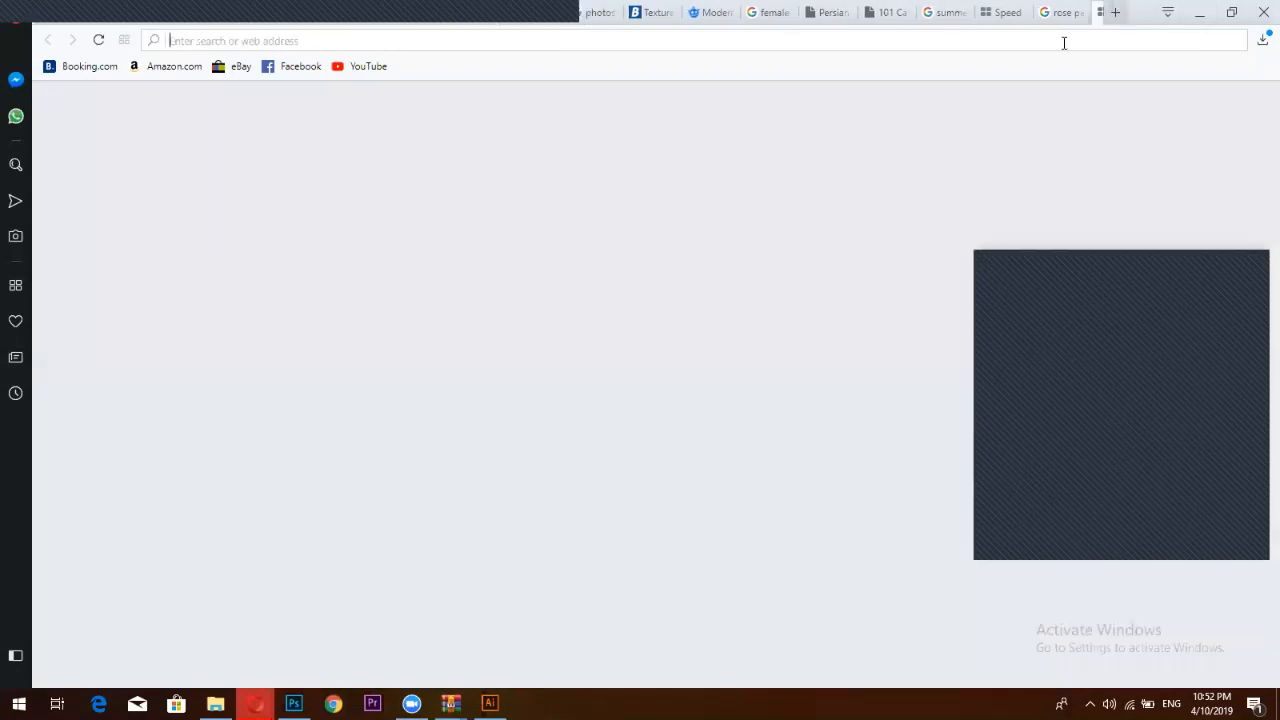
pyautogui.write('flow')
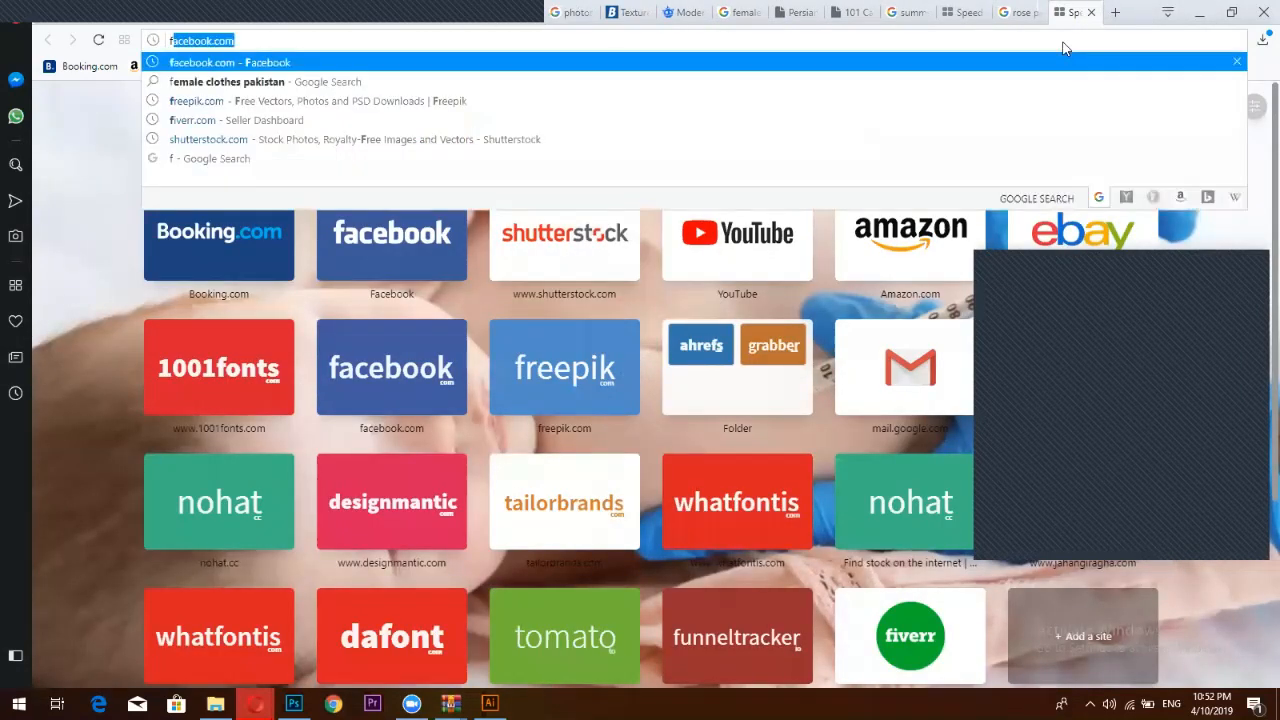
pyautogui.write('er png')
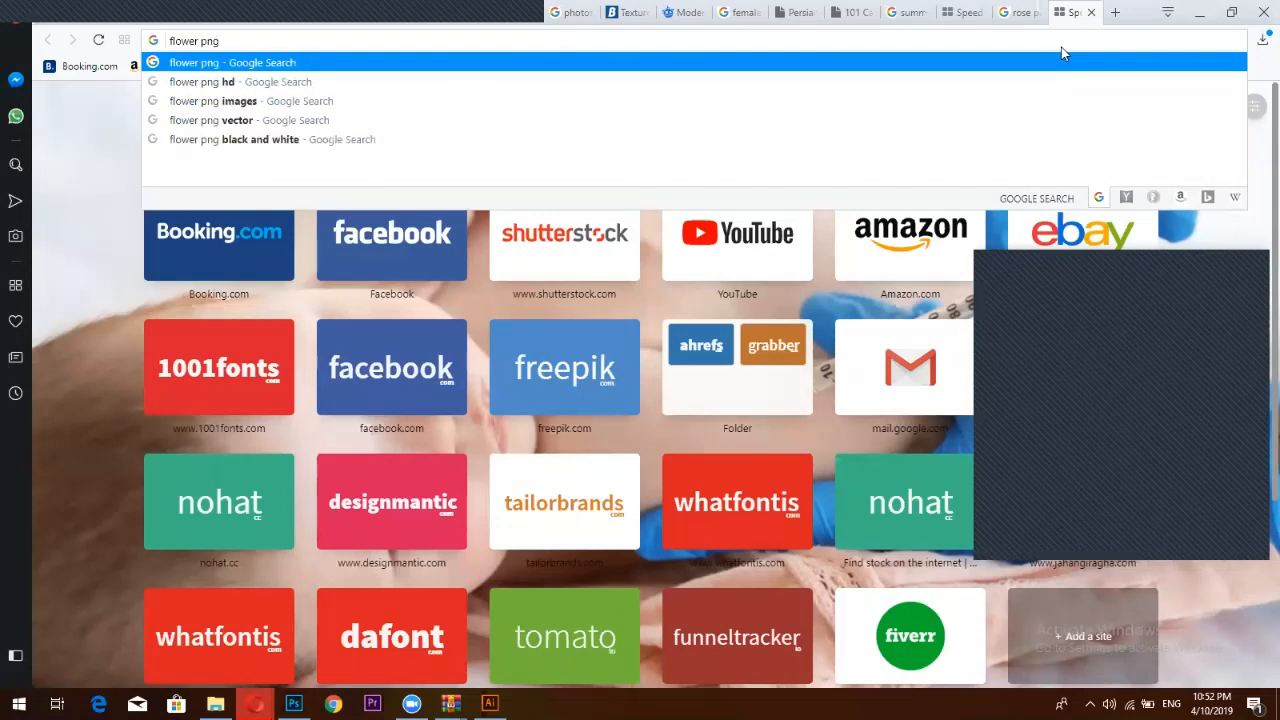
pyautogui.press('Return')
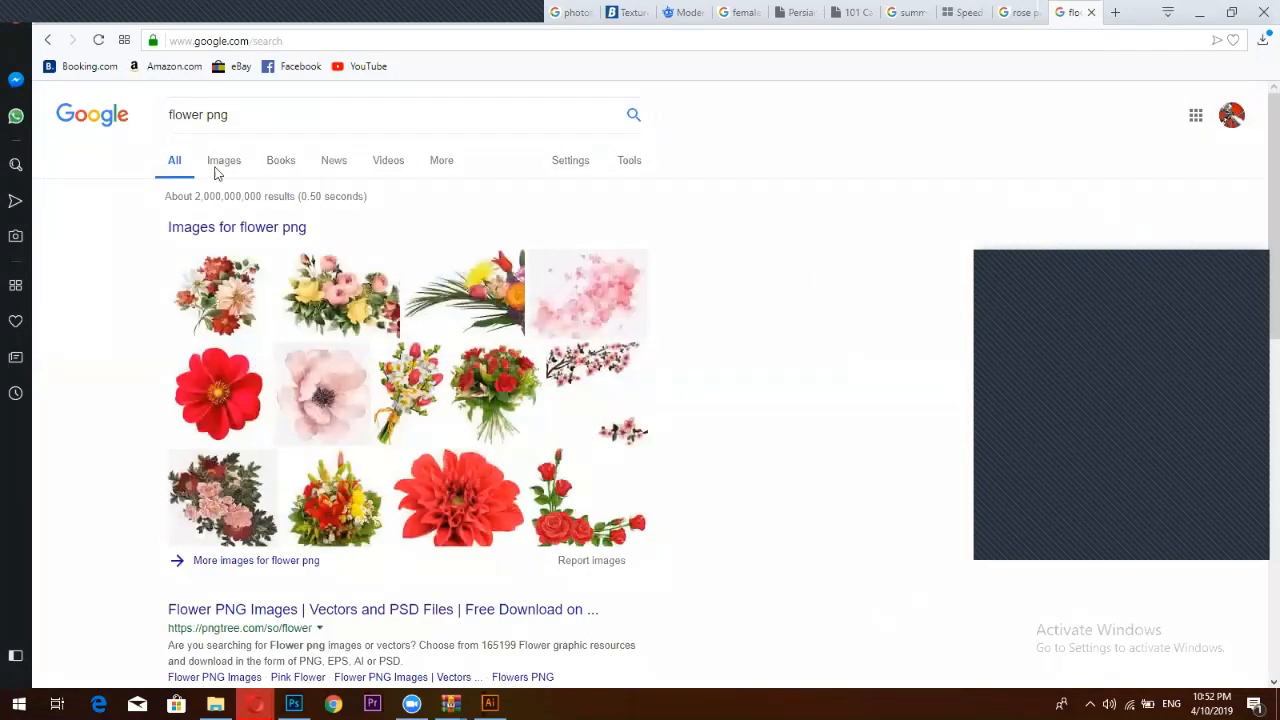
pyautogui.click(222, 163)
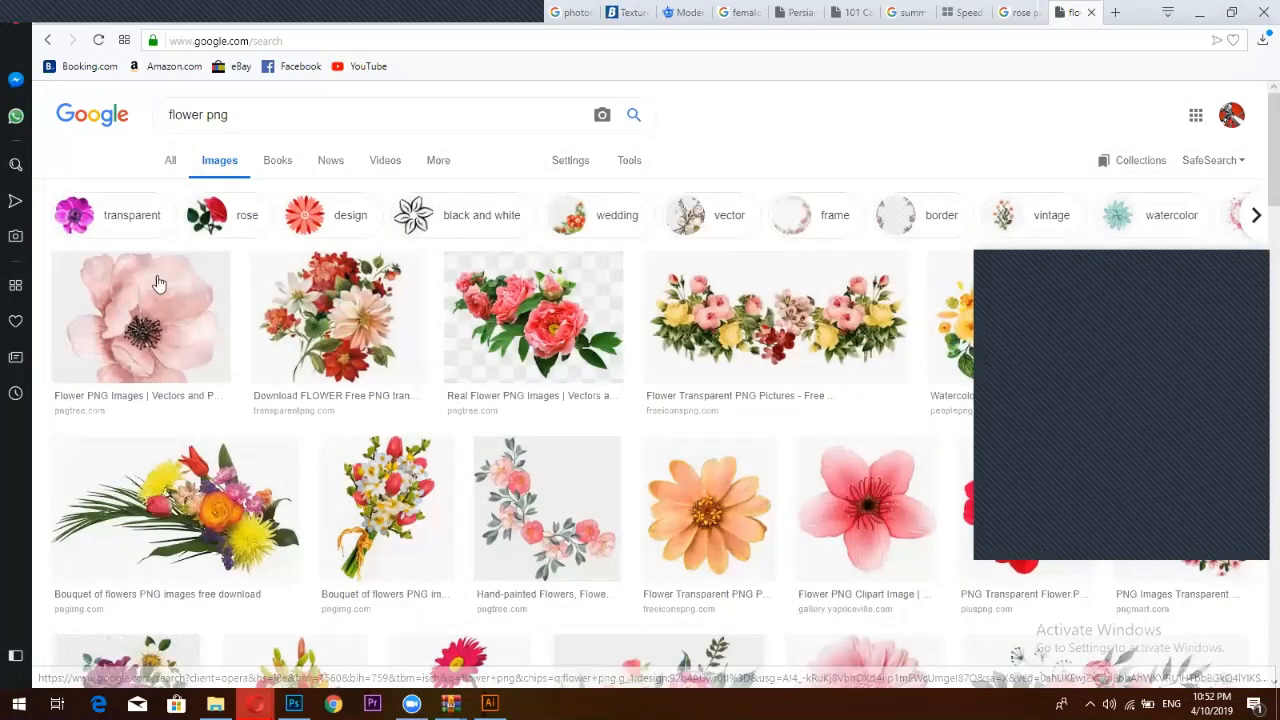
pyautogui.click(288, 318)
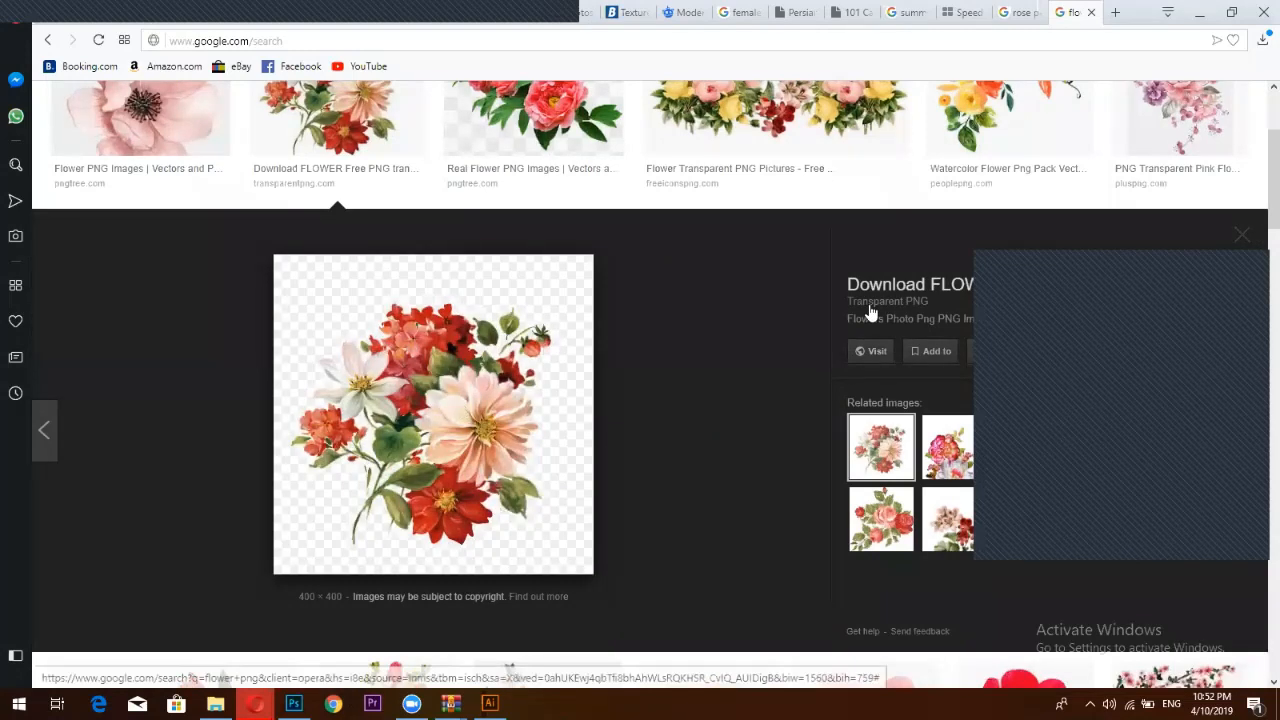
# Visit the bouquet's TransparentPNG site and open the Floral png images page
pyautogui.click(899, 290)
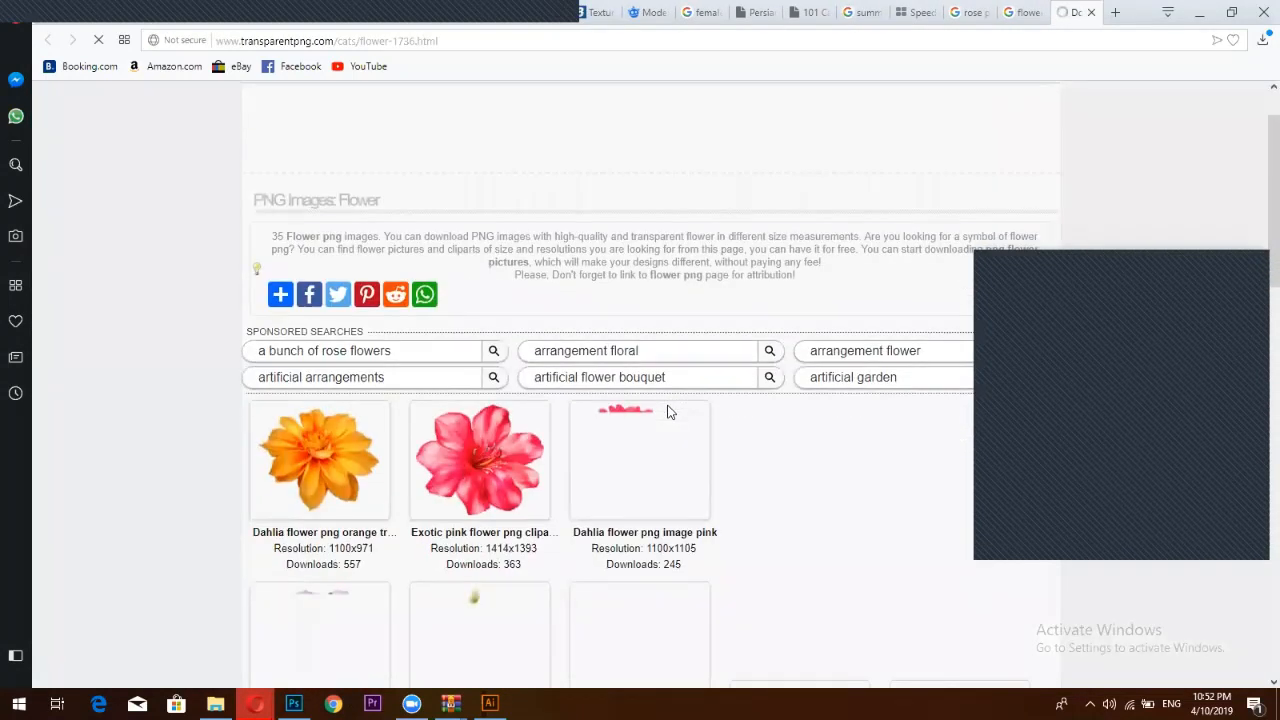
pyautogui.scroll(-2, 677, 405)
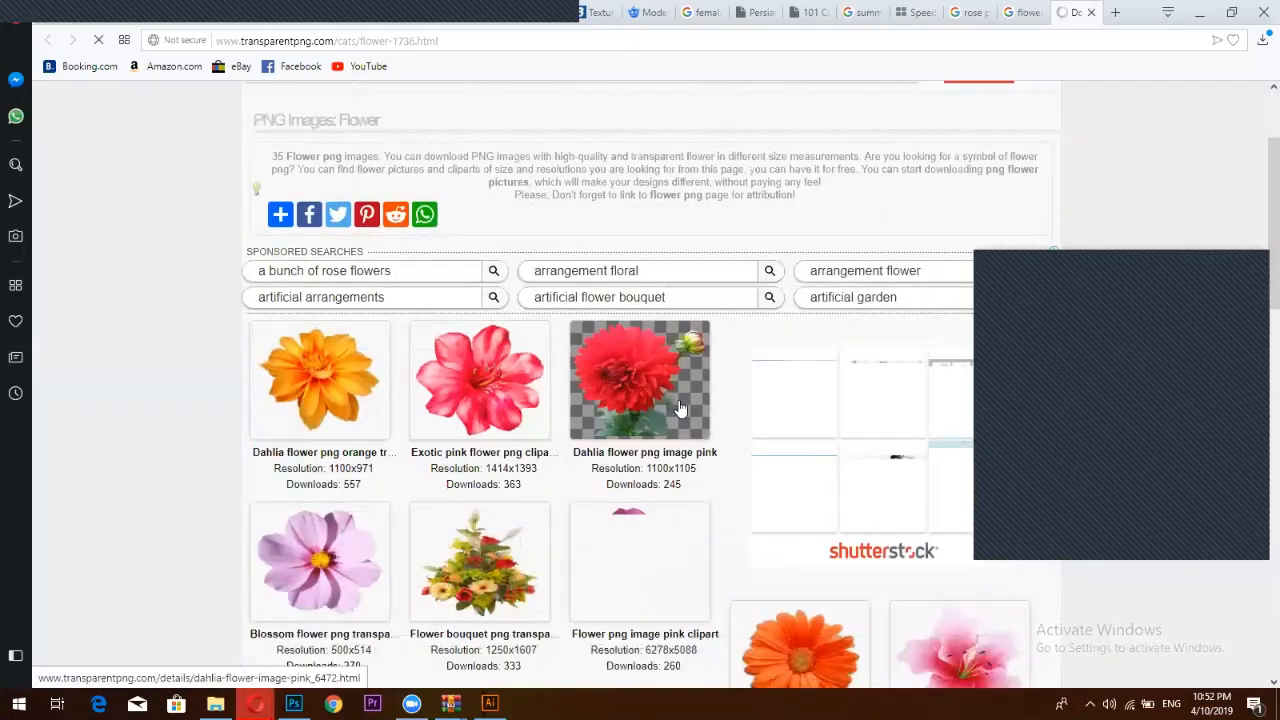
pyautogui.scroll(-2, 679, 408)
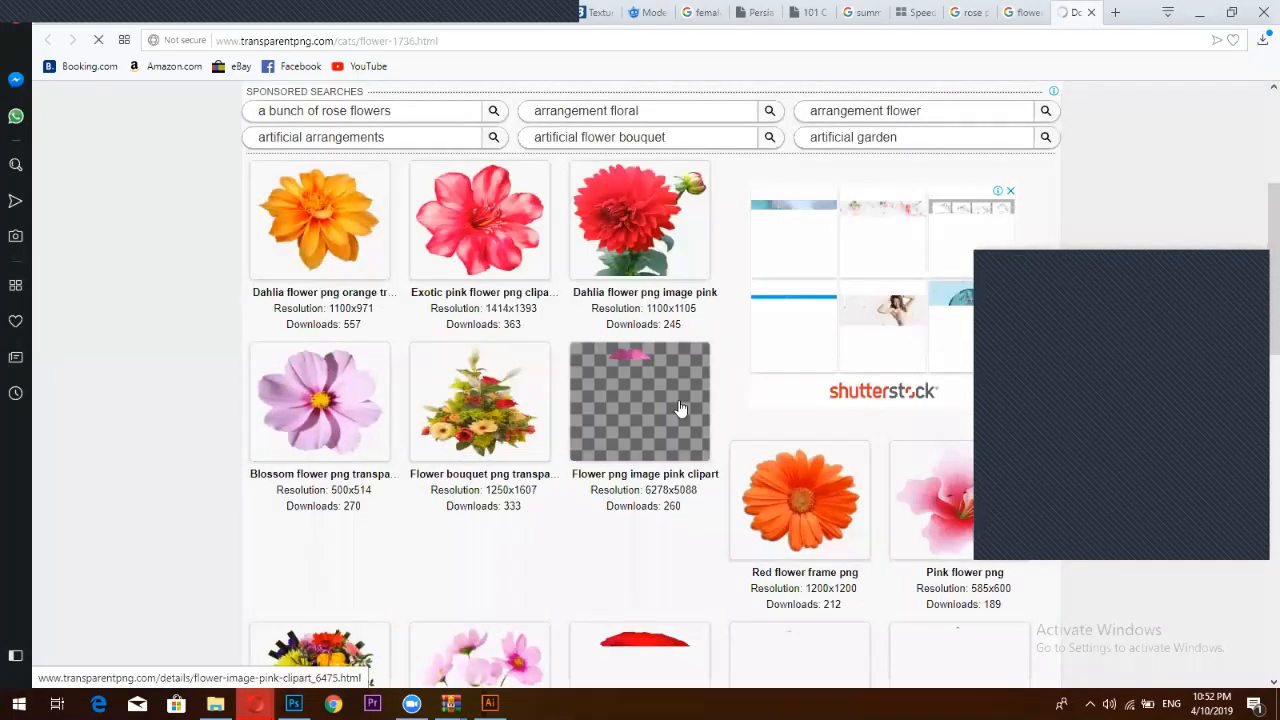
pyautogui.scroll(-3, 680, 410)
pyautogui.scroll(-2, 679, 410)
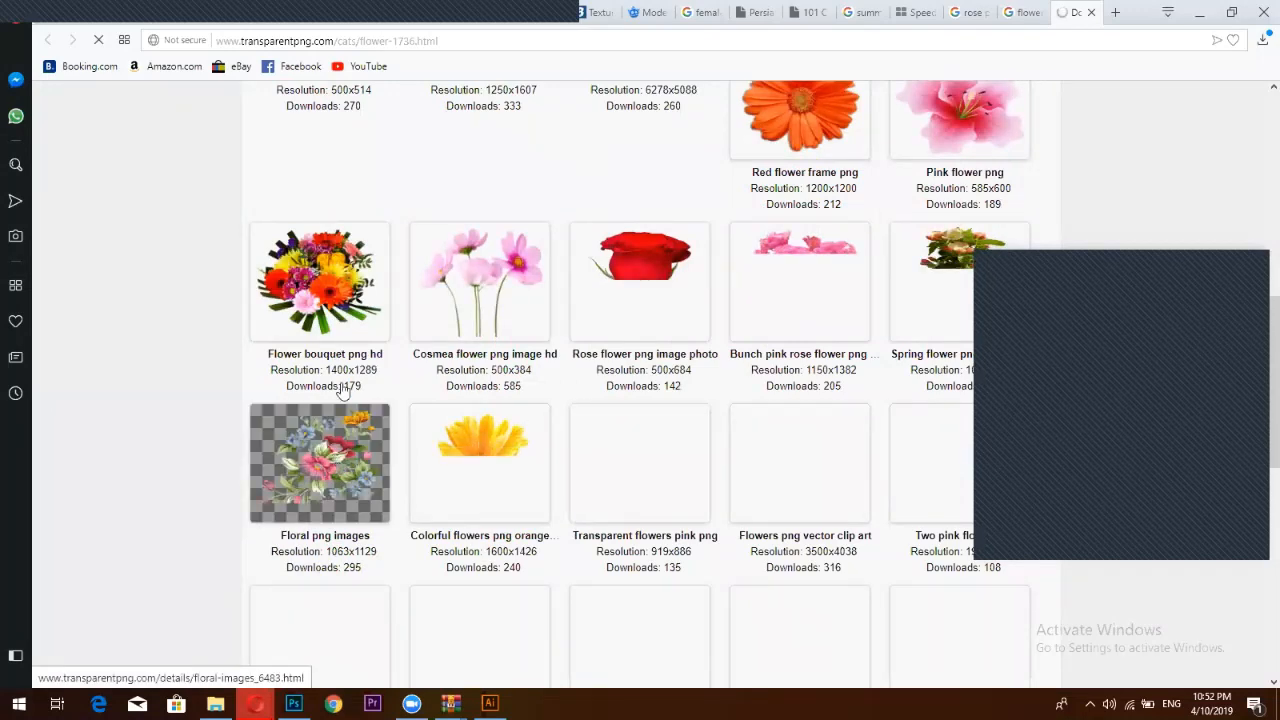
pyautogui.click(334, 480)
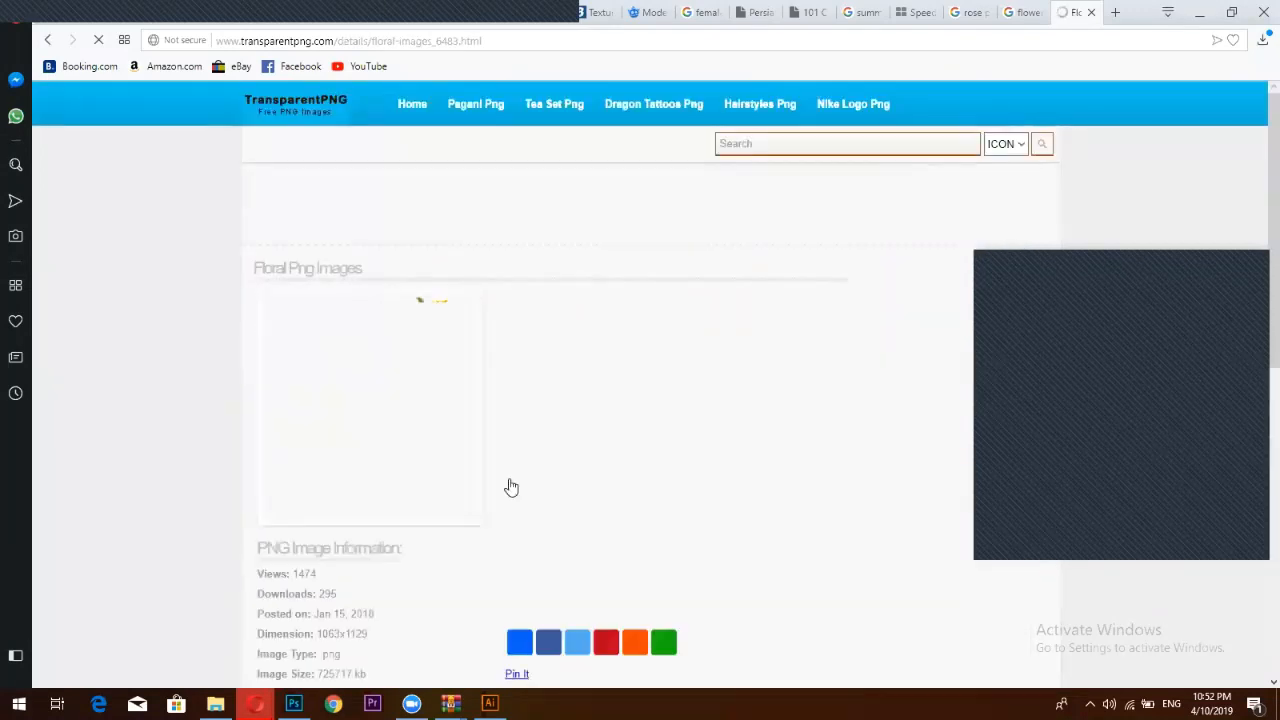
# Try the Floral png images free download, dismiss the security-code alert, and close the site
pyautogui.scroll(-3, 530, 444)
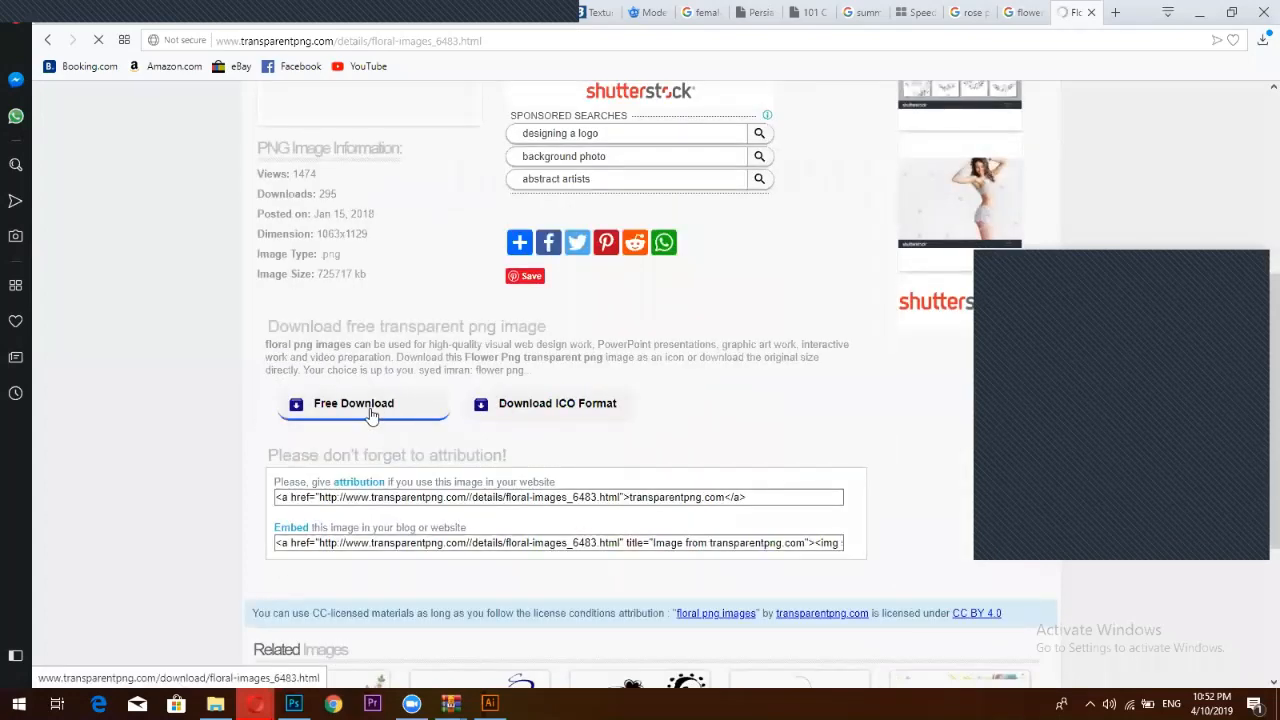
pyautogui.click(373, 410)
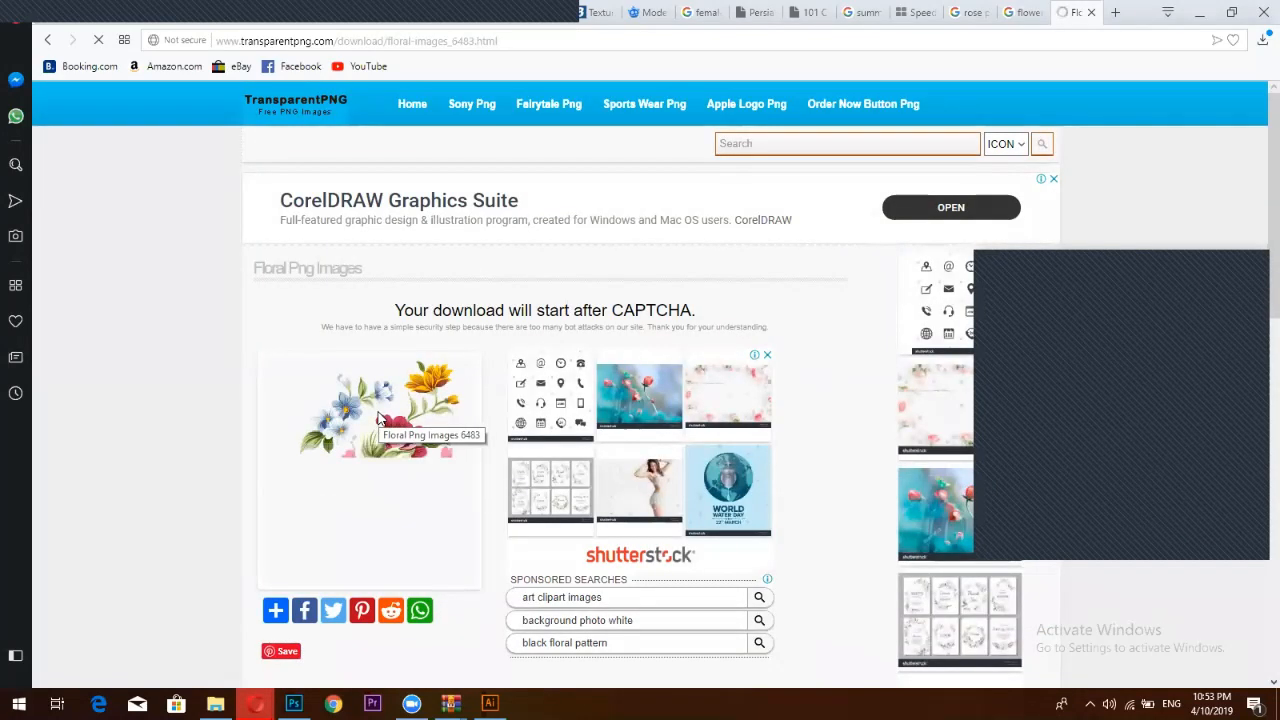
pyautogui.scroll(-2, 385, 440)
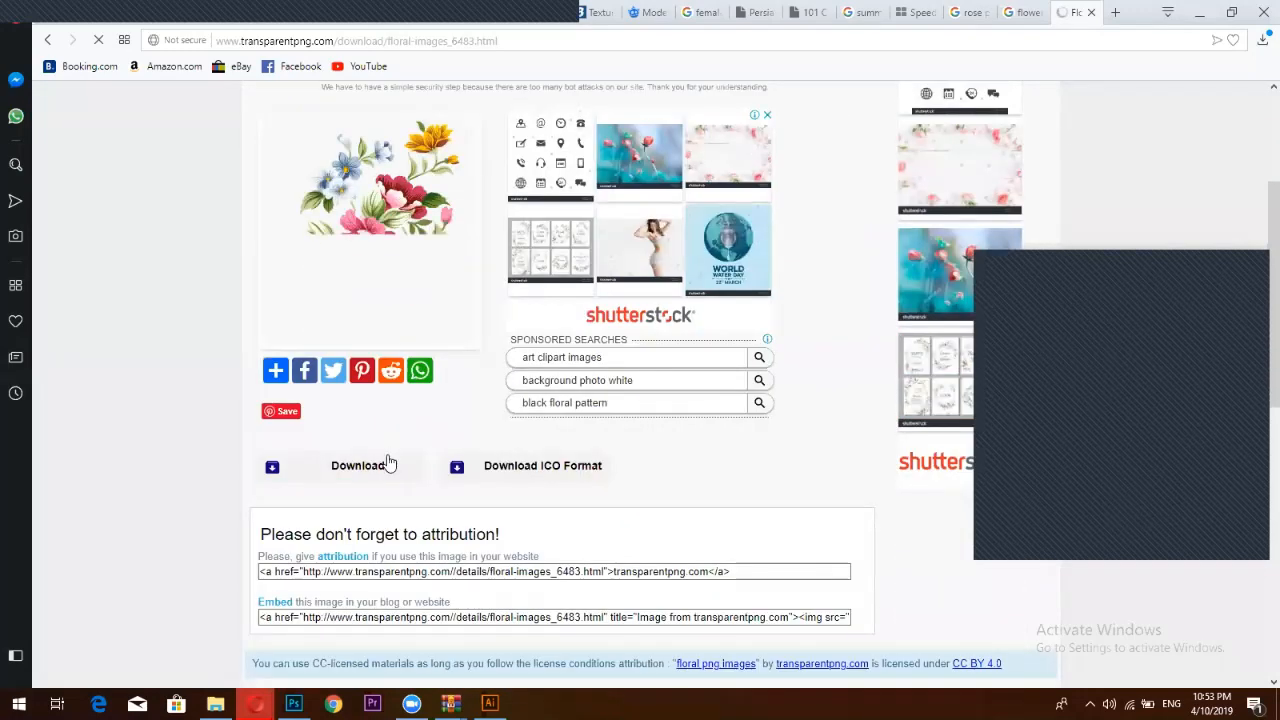
pyautogui.click(389, 463)
pyautogui.click(805, 139)
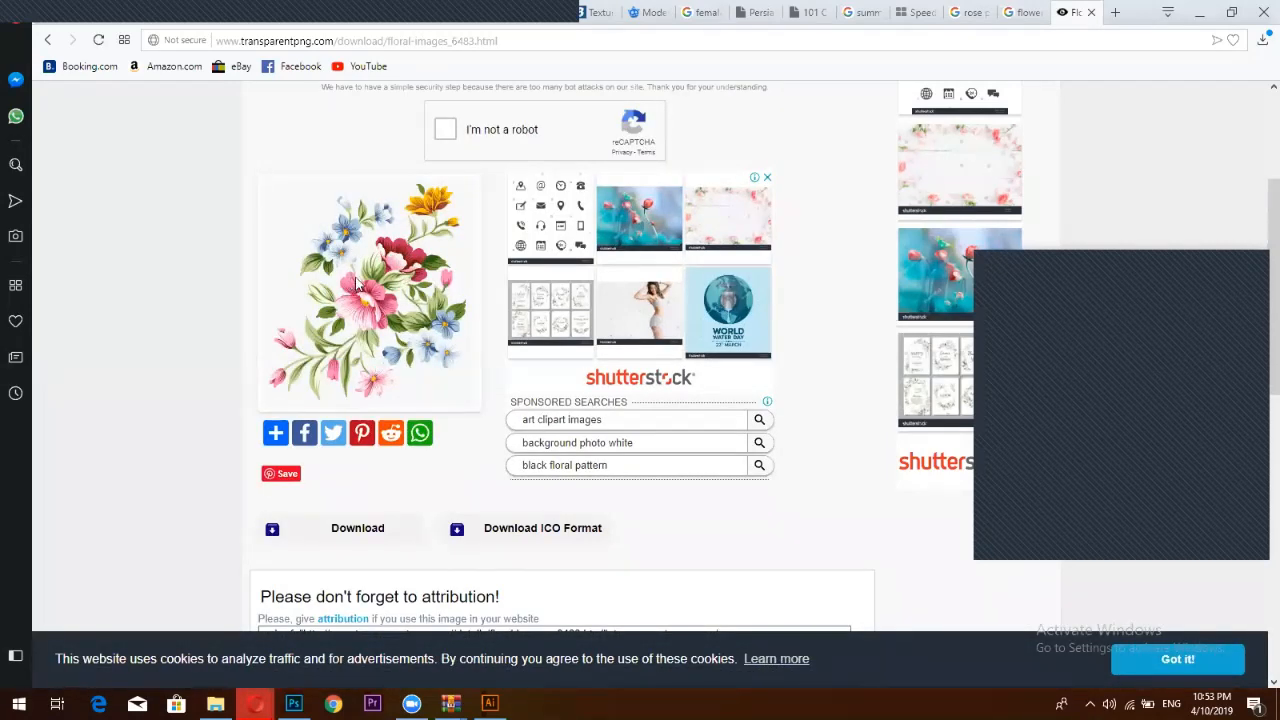
pyautogui.hotkey('alt', 'Left')
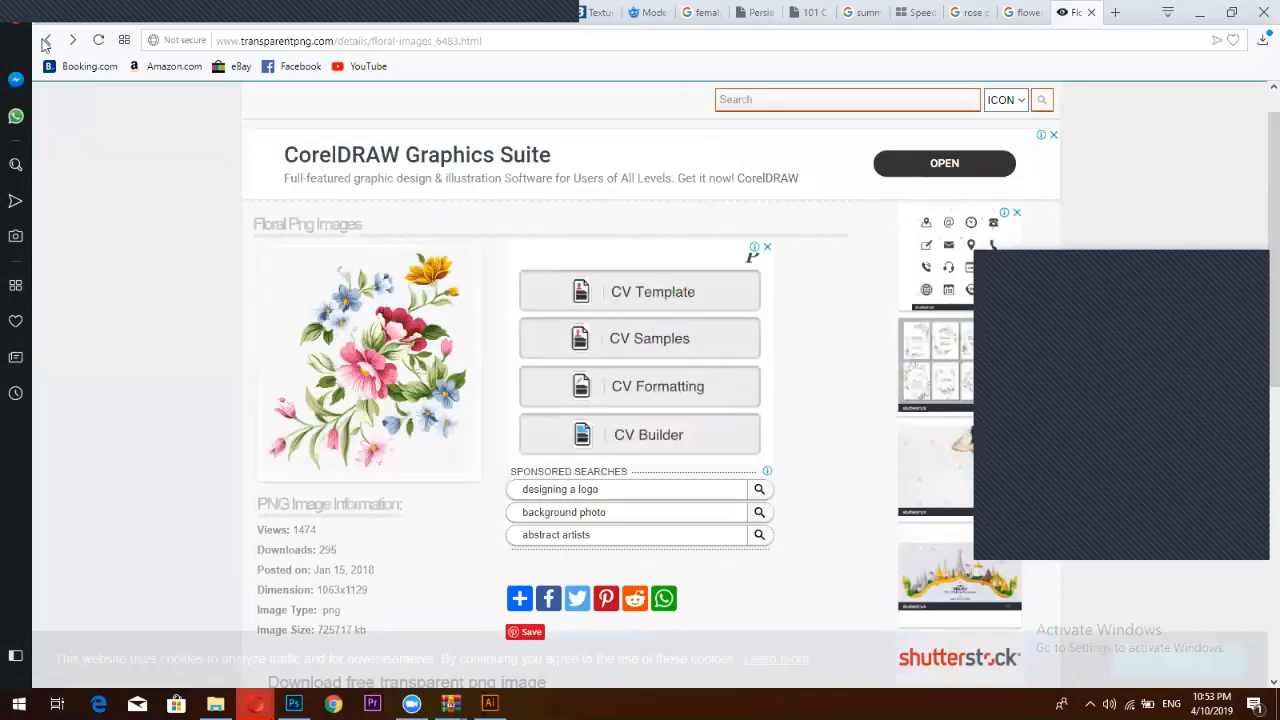
pyautogui.click(44, 44)
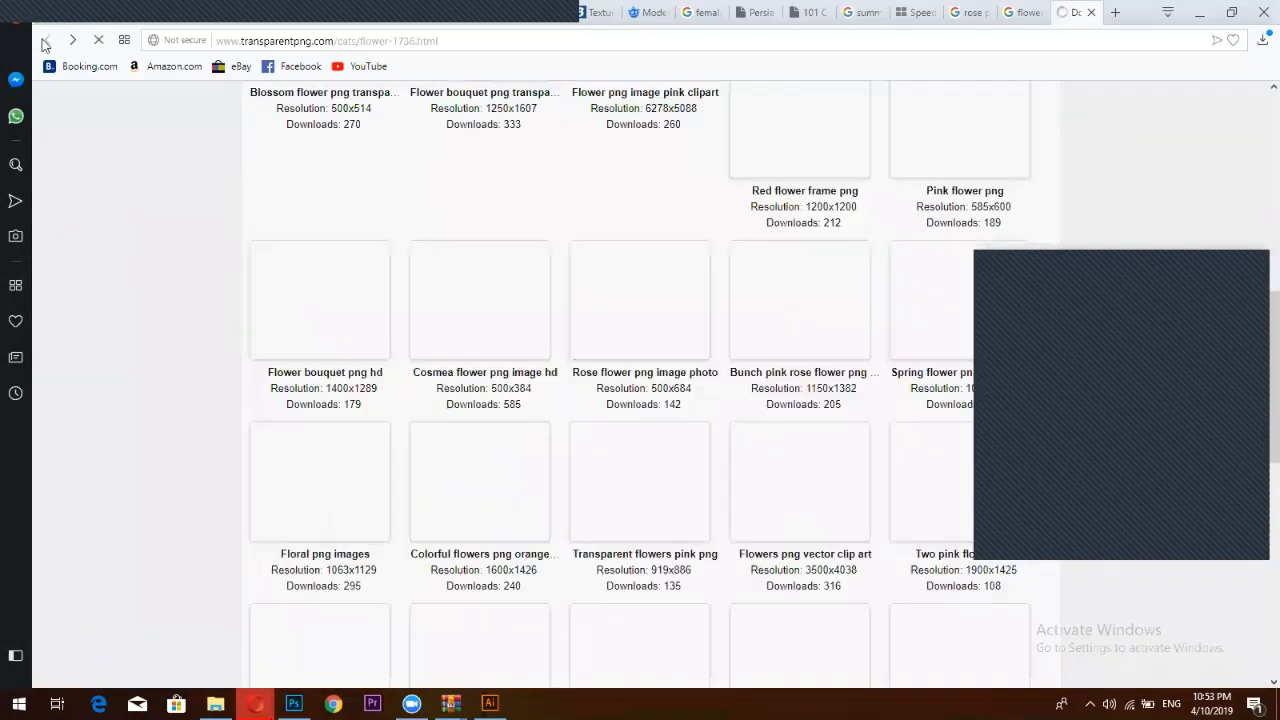
pyautogui.click(1091, 12)
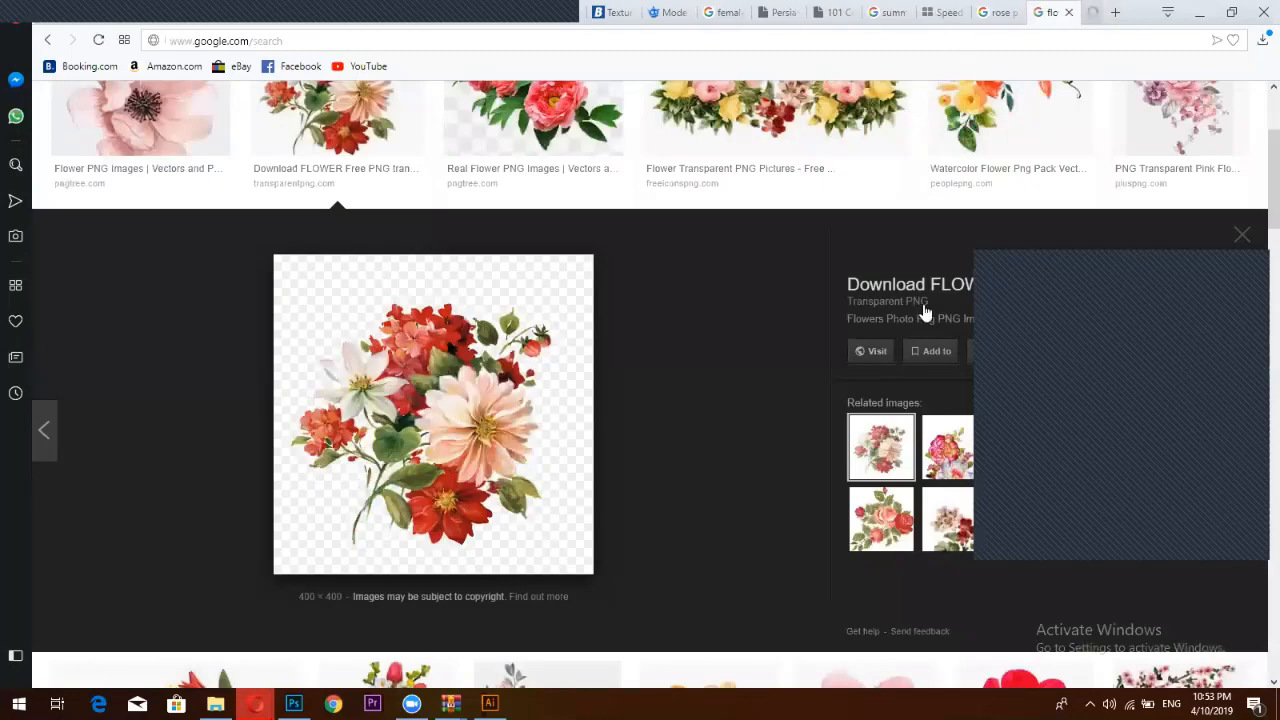
# Open the bouquet's source page separately, close it, and return to the flower png results
pyautogui.rightClick(365, 421)
pyautogui.click(447, 309)
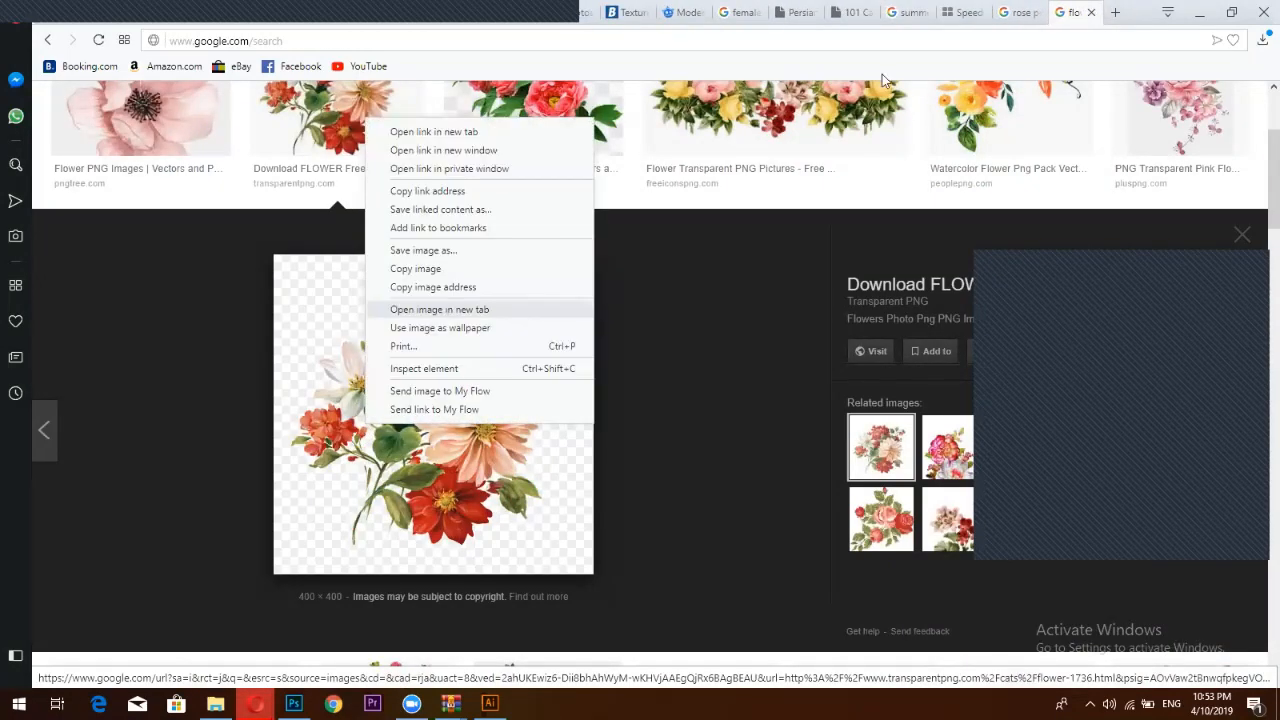
pyautogui.click(1083, 12)
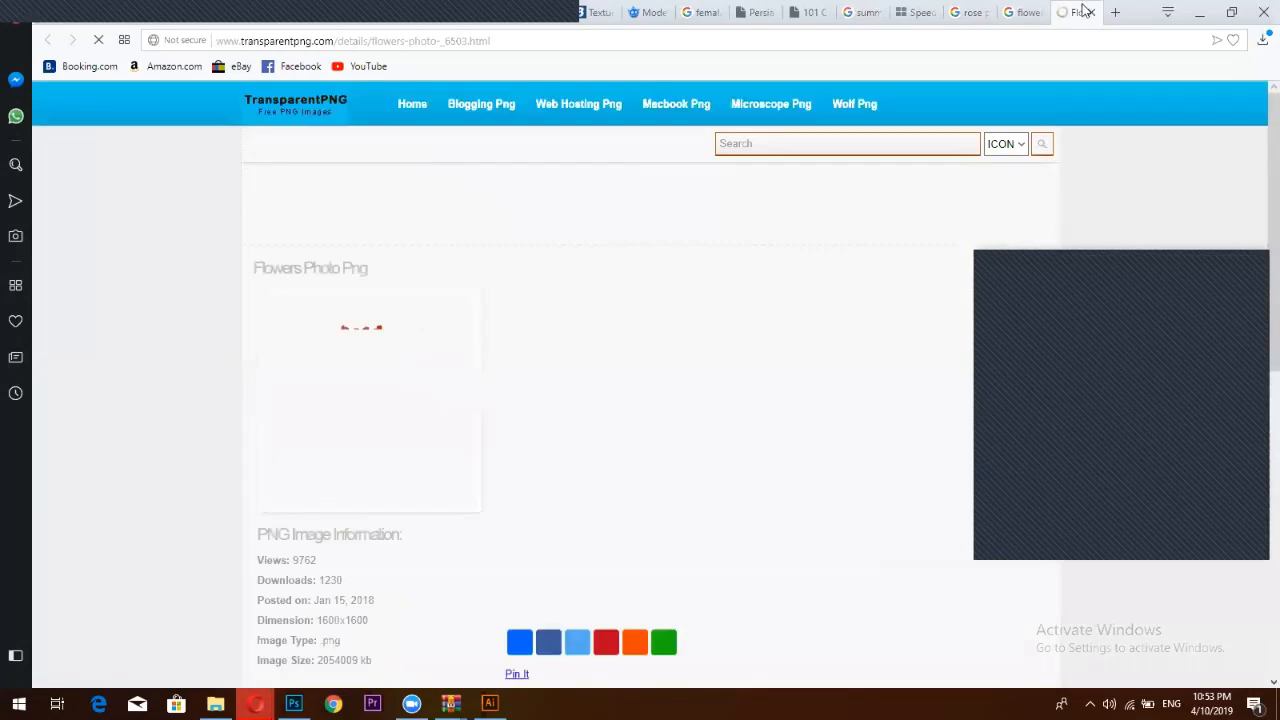
pyautogui.click(1091, 12)
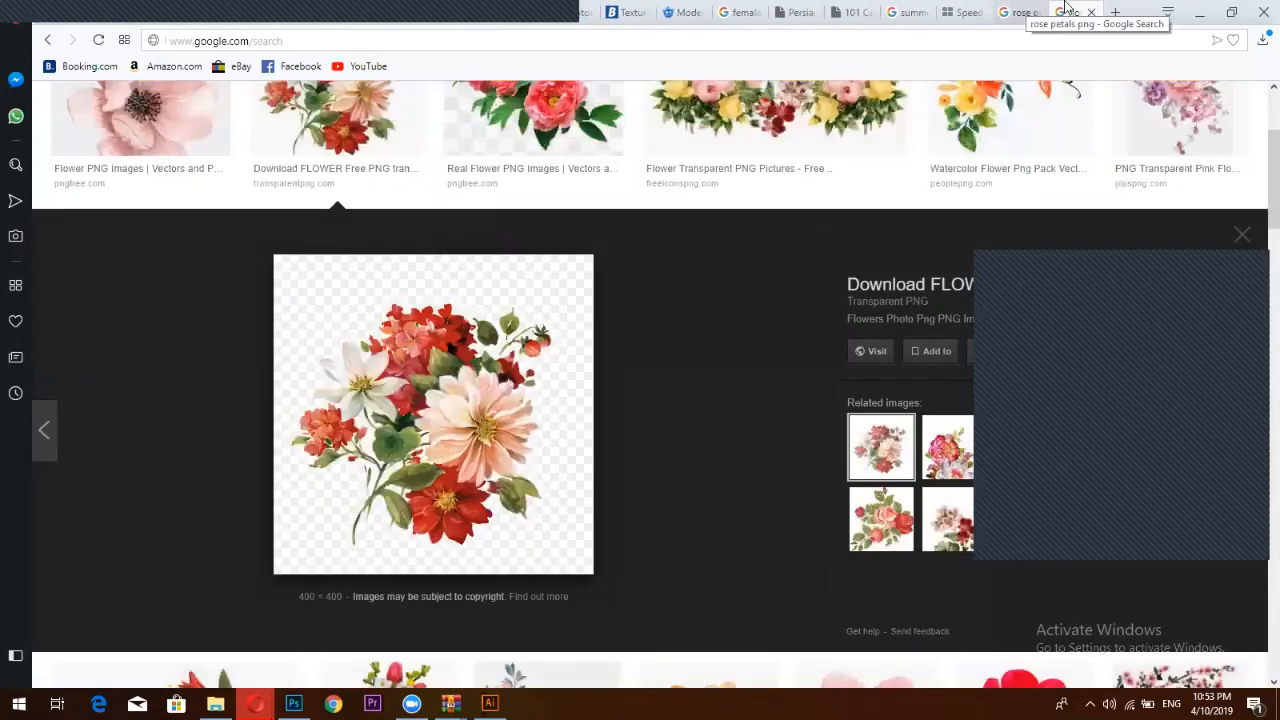
pyautogui.click(1025, 10)
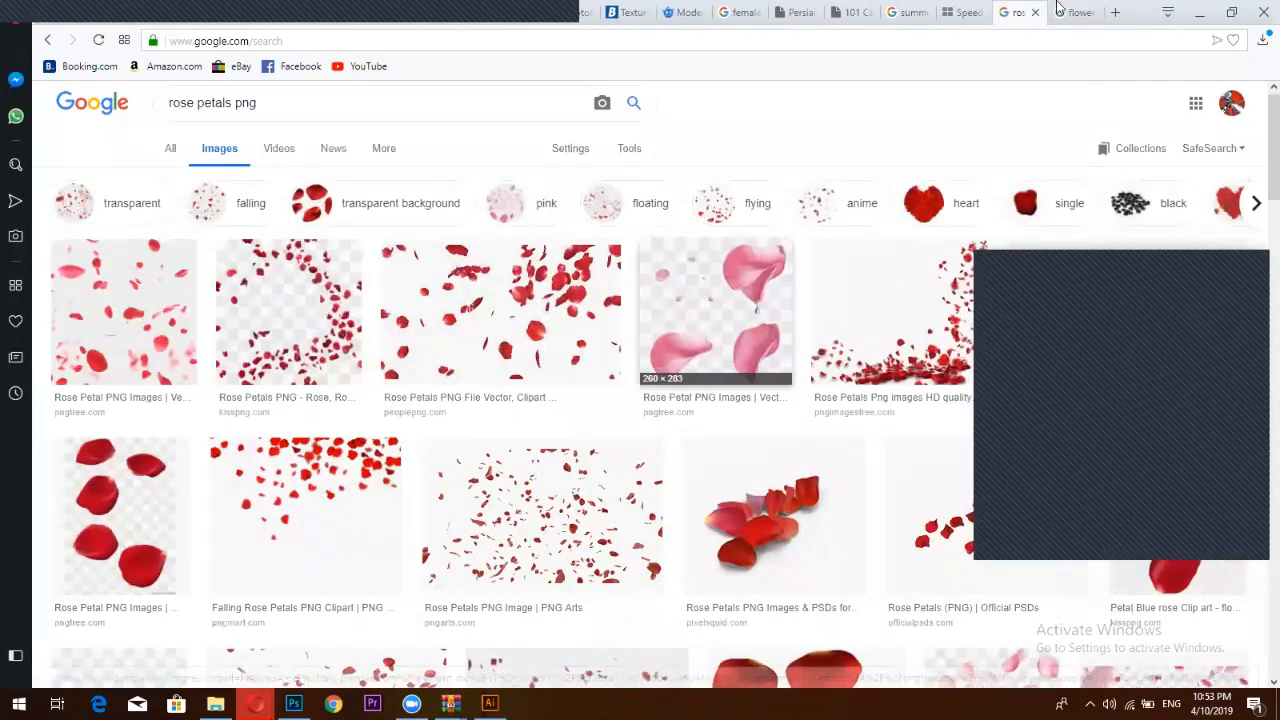
pyautogui.click(1070, 11)
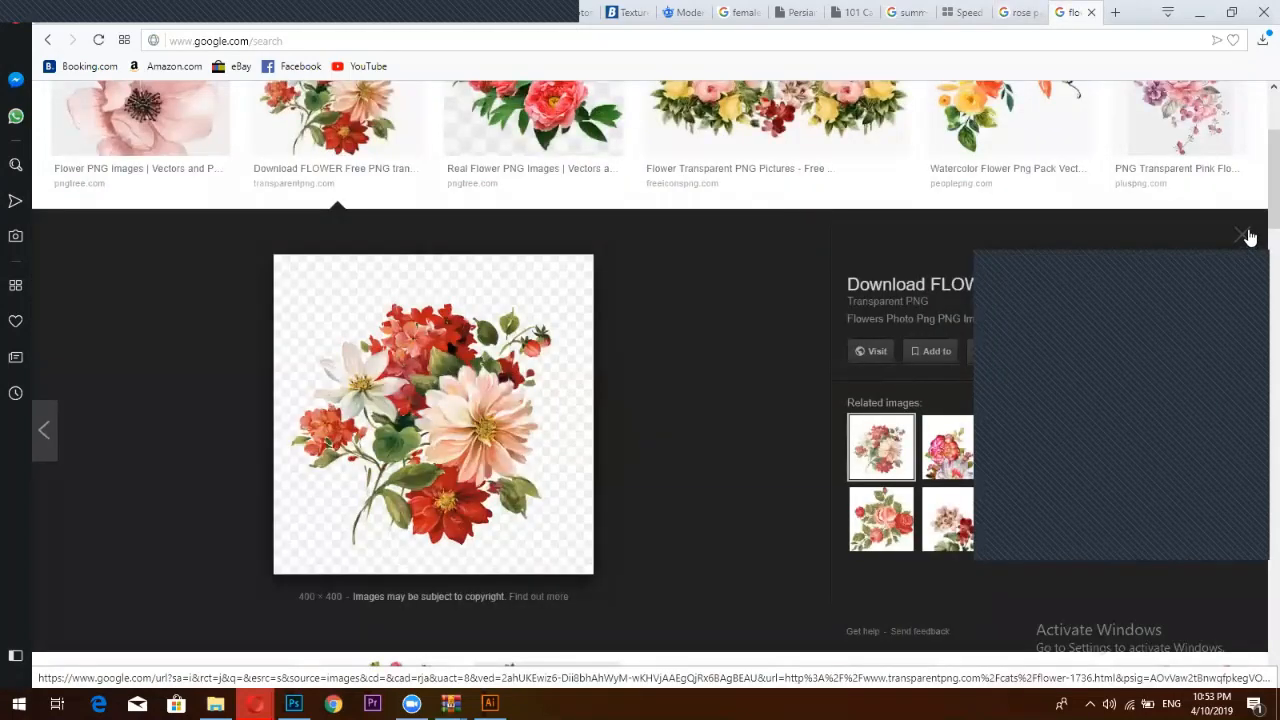
# Preview the Watercolor Flower Png Pack image and open its People Png source in a new tab
pyautogui.click(1242, 234)
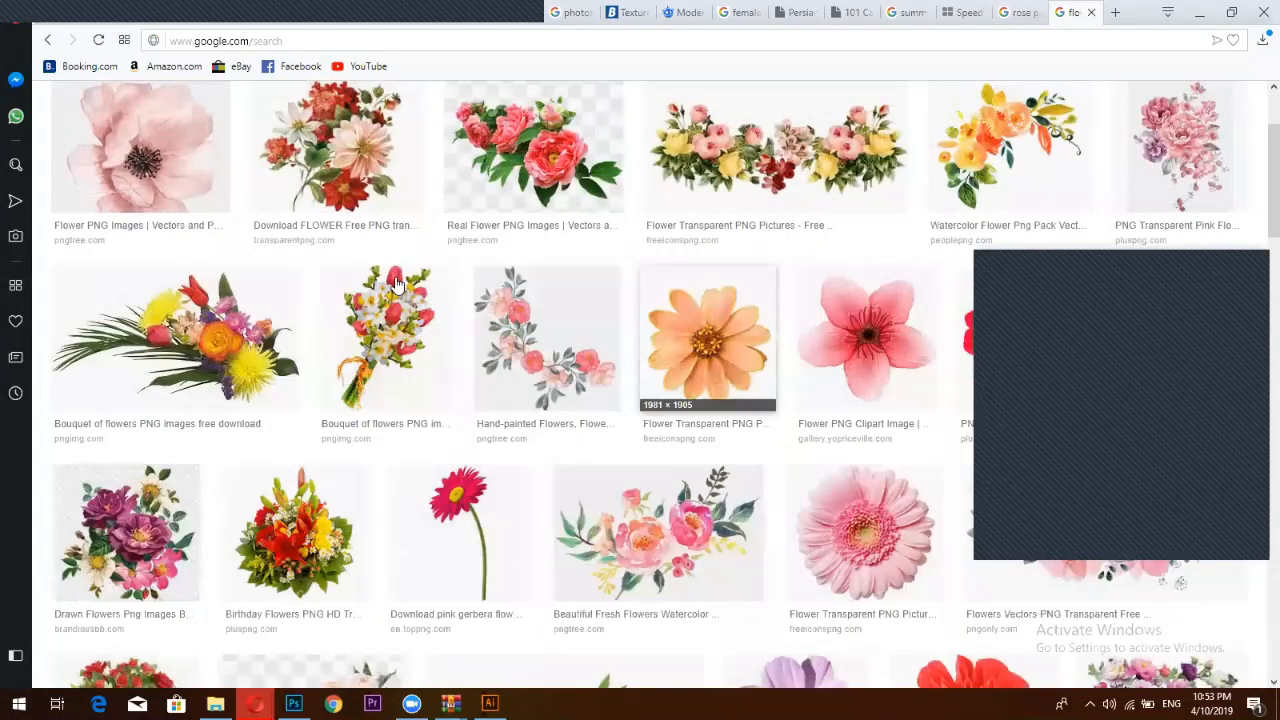
pyautogui.scroll(-1, 390, 290)
pyautogui.click(386, 260)
pyautogui.click(1242, 234)
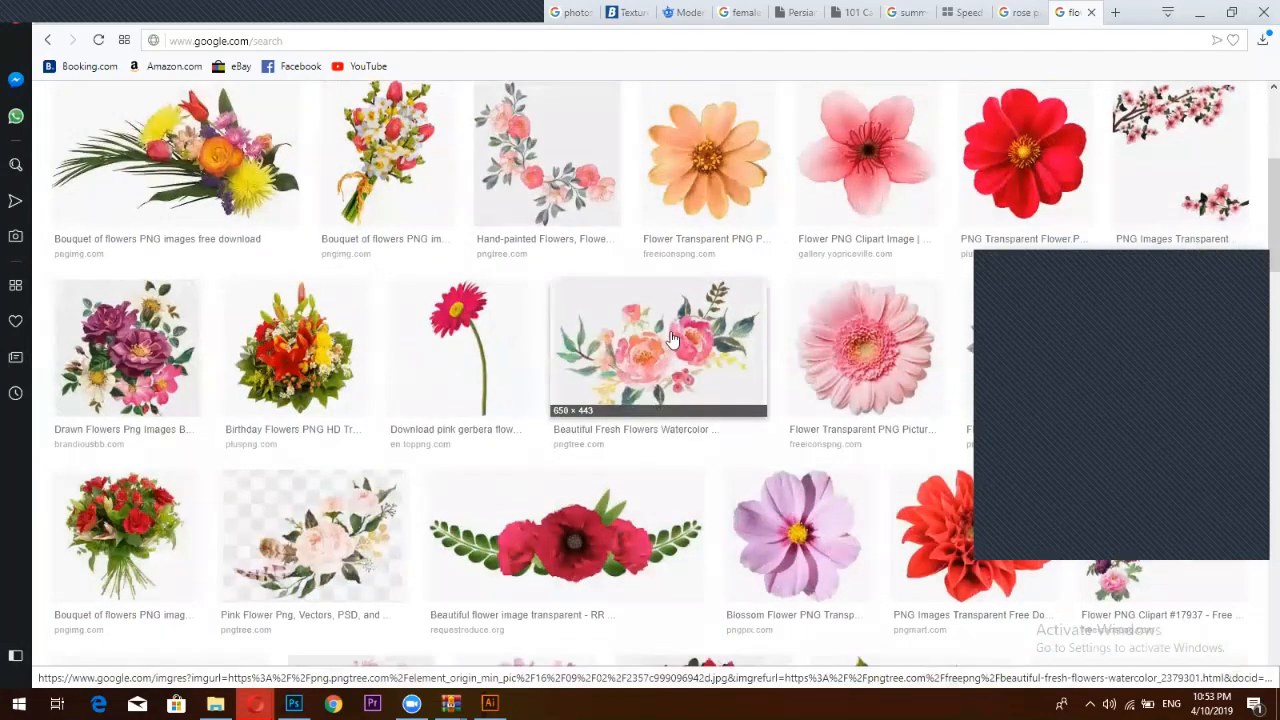
pyautogui.scroll(2, 500, 344)
pyautogui.scroll(2, 408, 345)
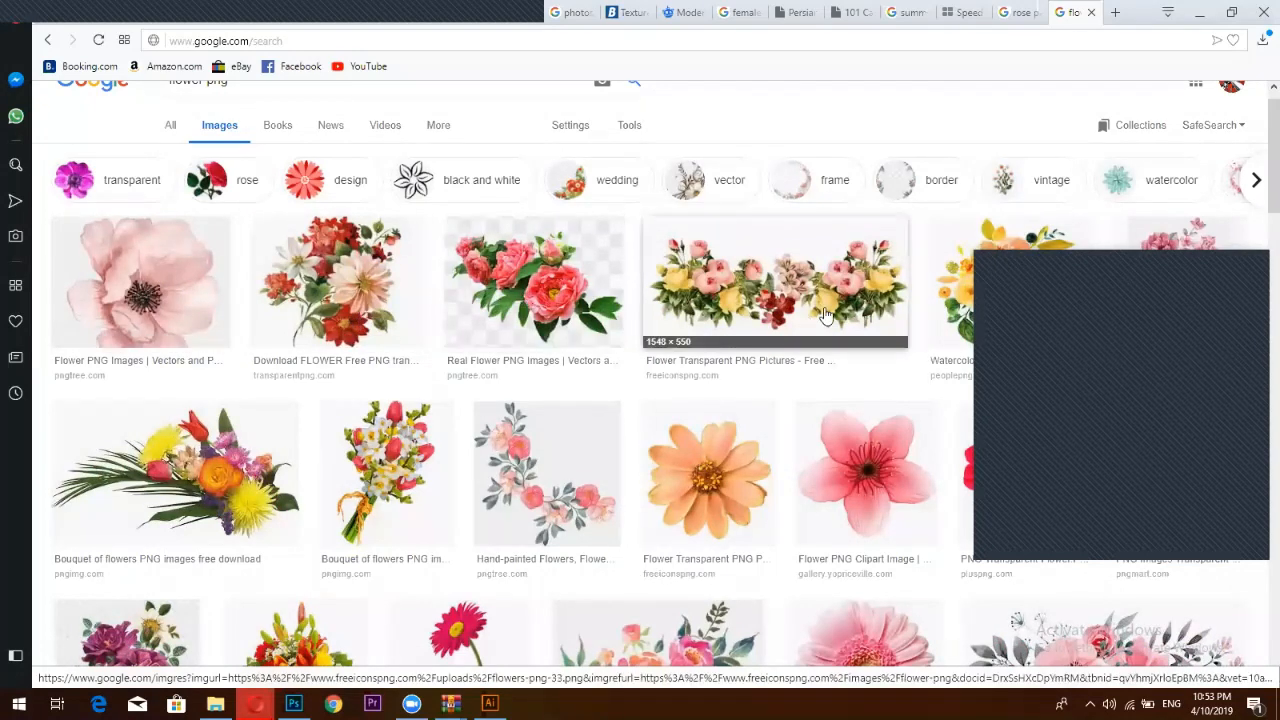
pyautogui.scroll(-1, 1000, 220)
pyautogui.click(1017, 203)
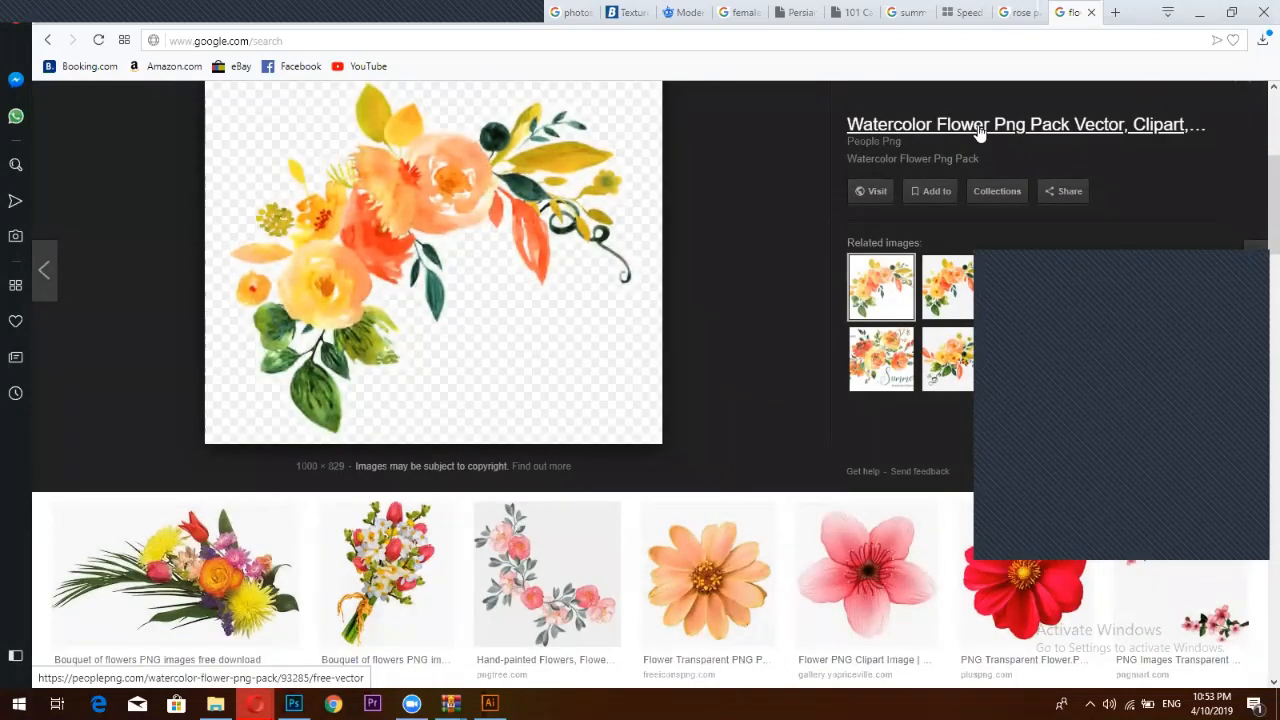
pyautogui.rightClick(979, 131)
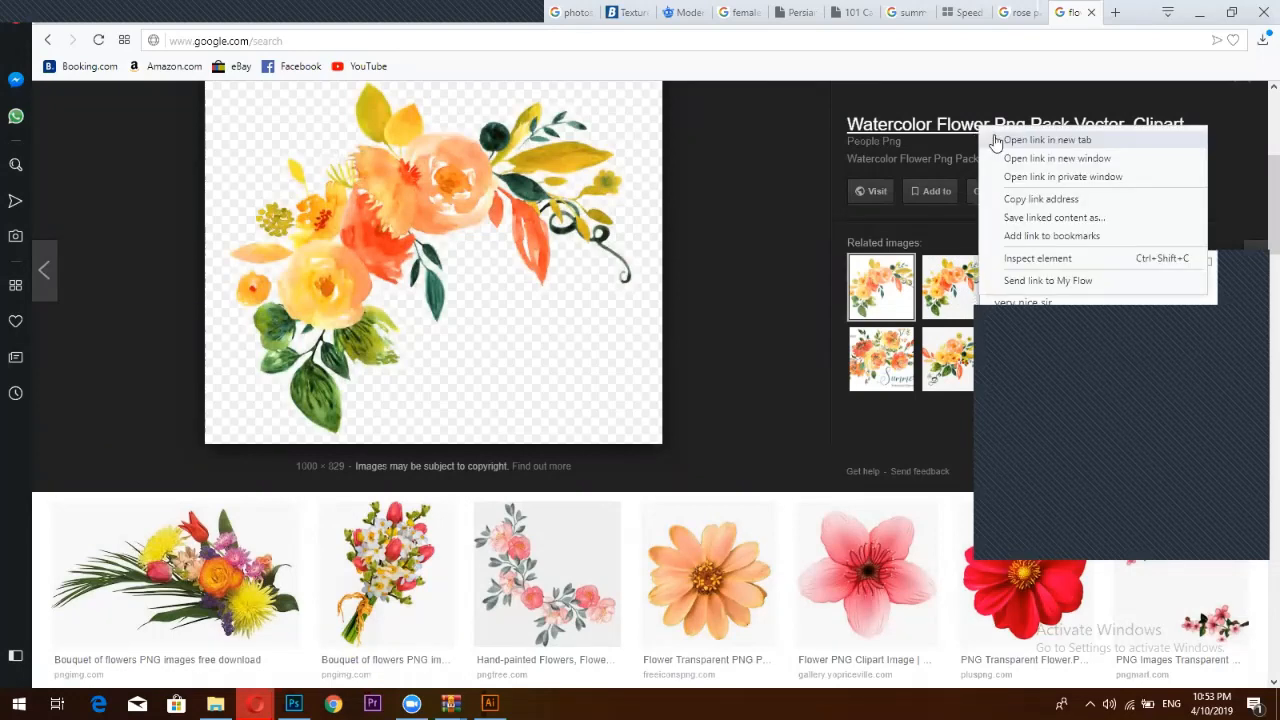
pyautogui.click(995, 140)
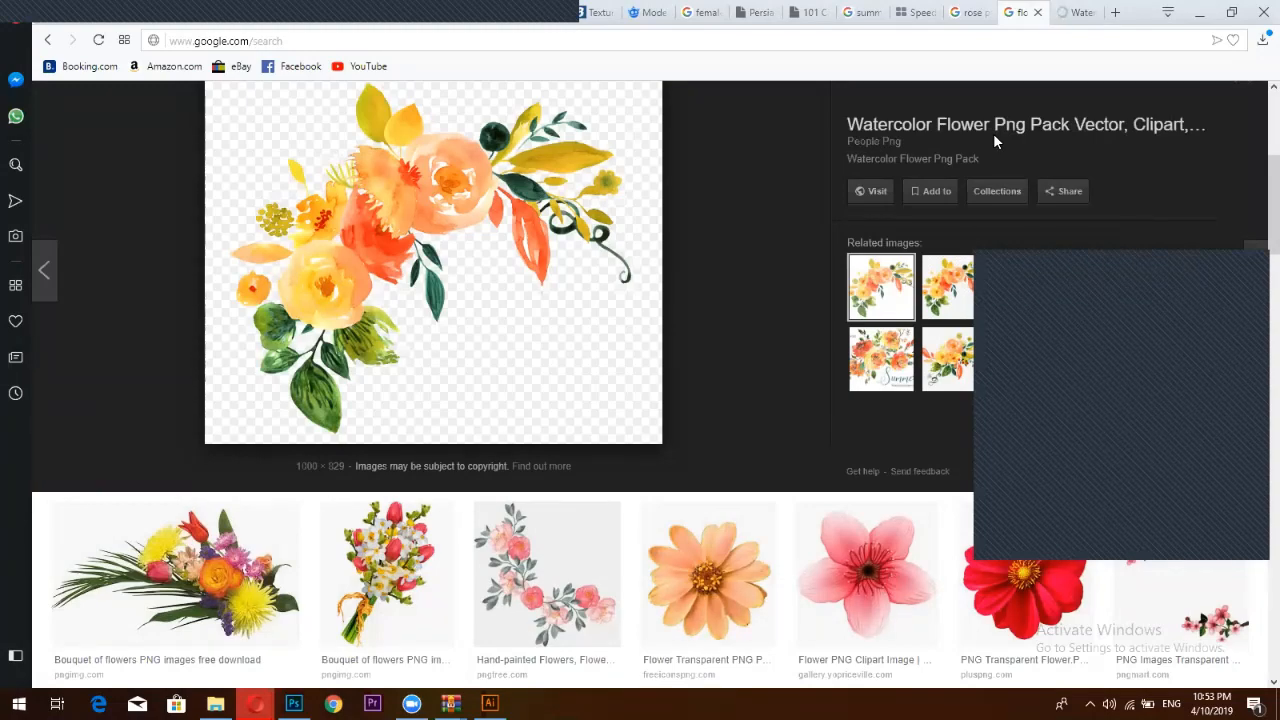
# Scroll through the Watercolor Flower Png Pack page on People PNG and return to the top
pyautogui.click(1078, 12)
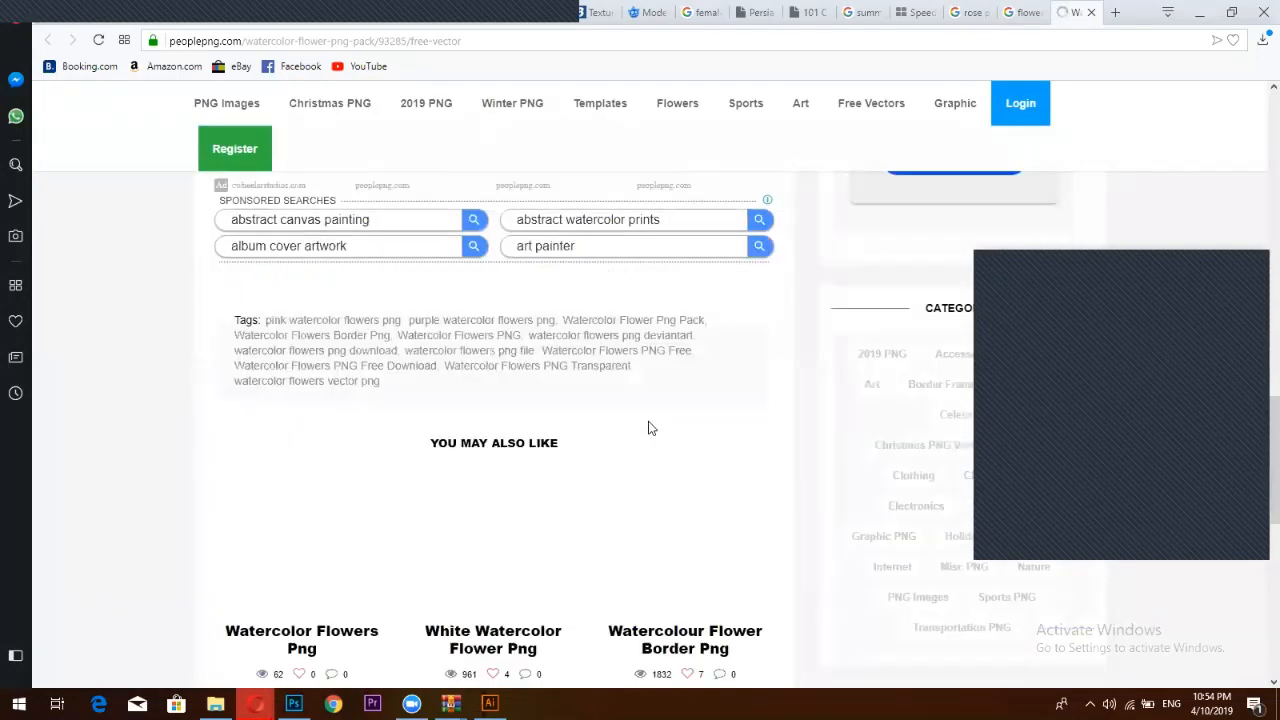
pyautogui.scroll(5, 672, 464)
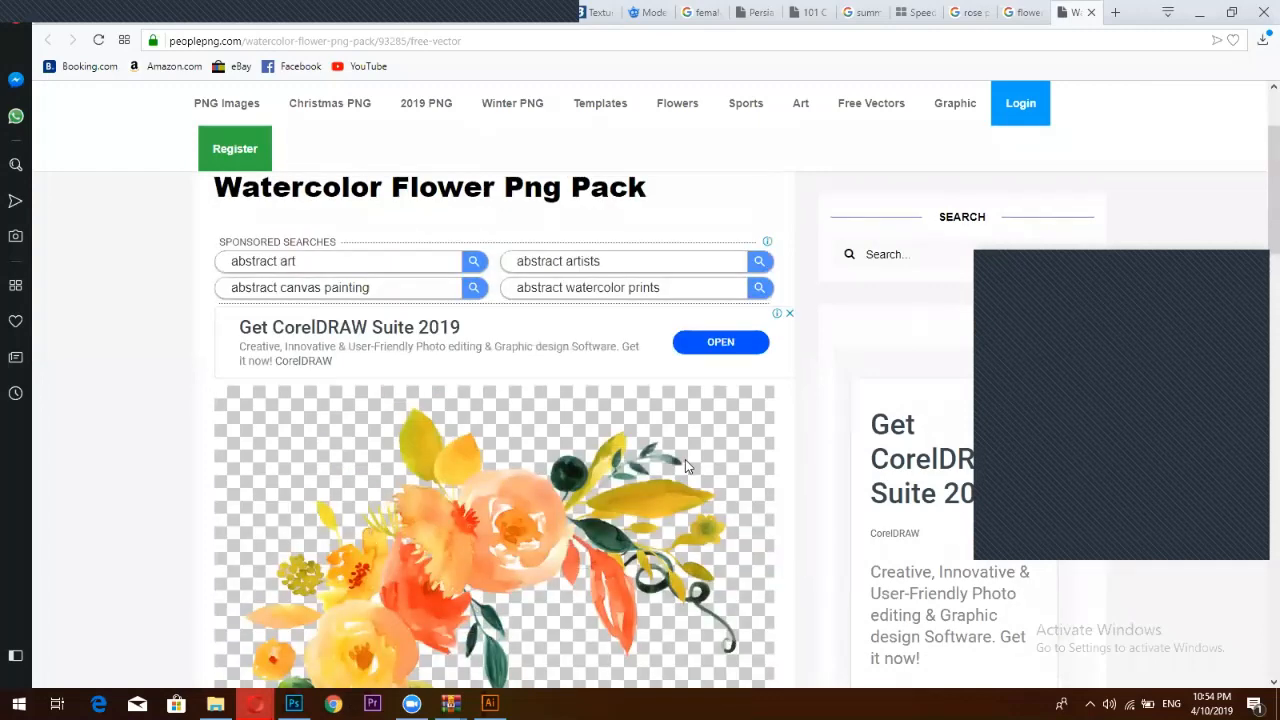
pyautogui.scroll(3, 685, 465)
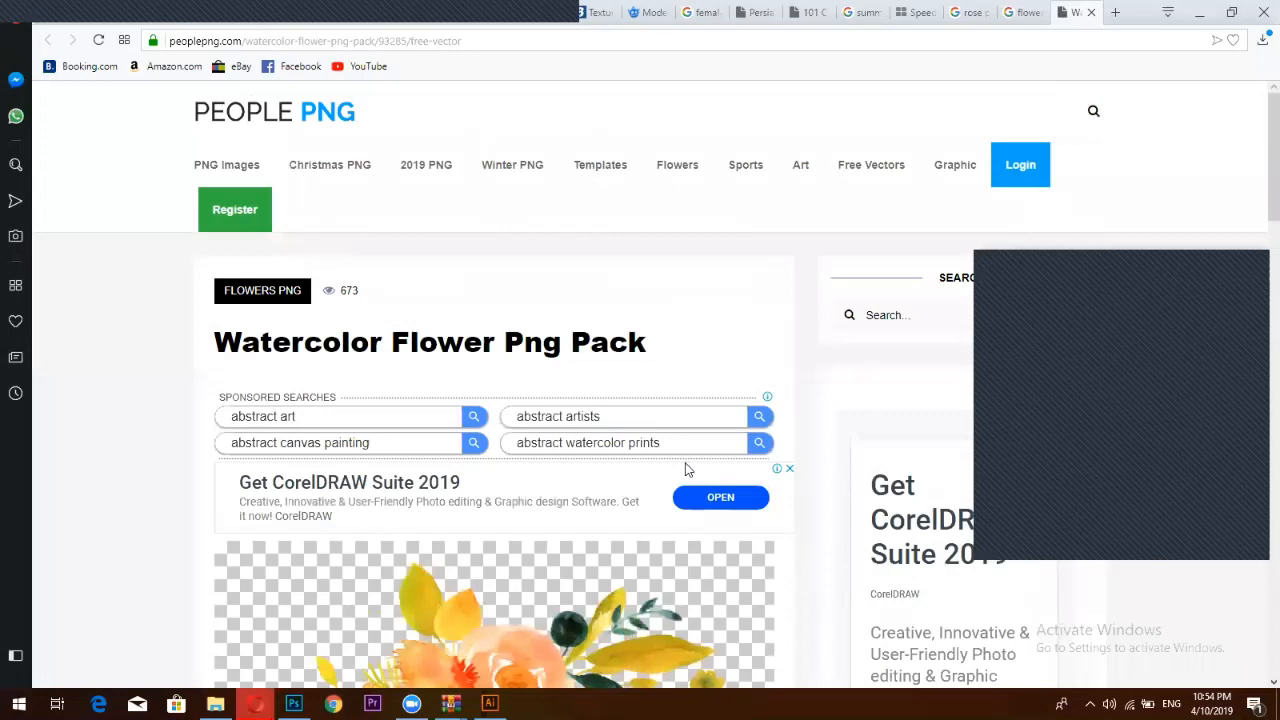
pyautogui.scroll(-2, 680, 467)
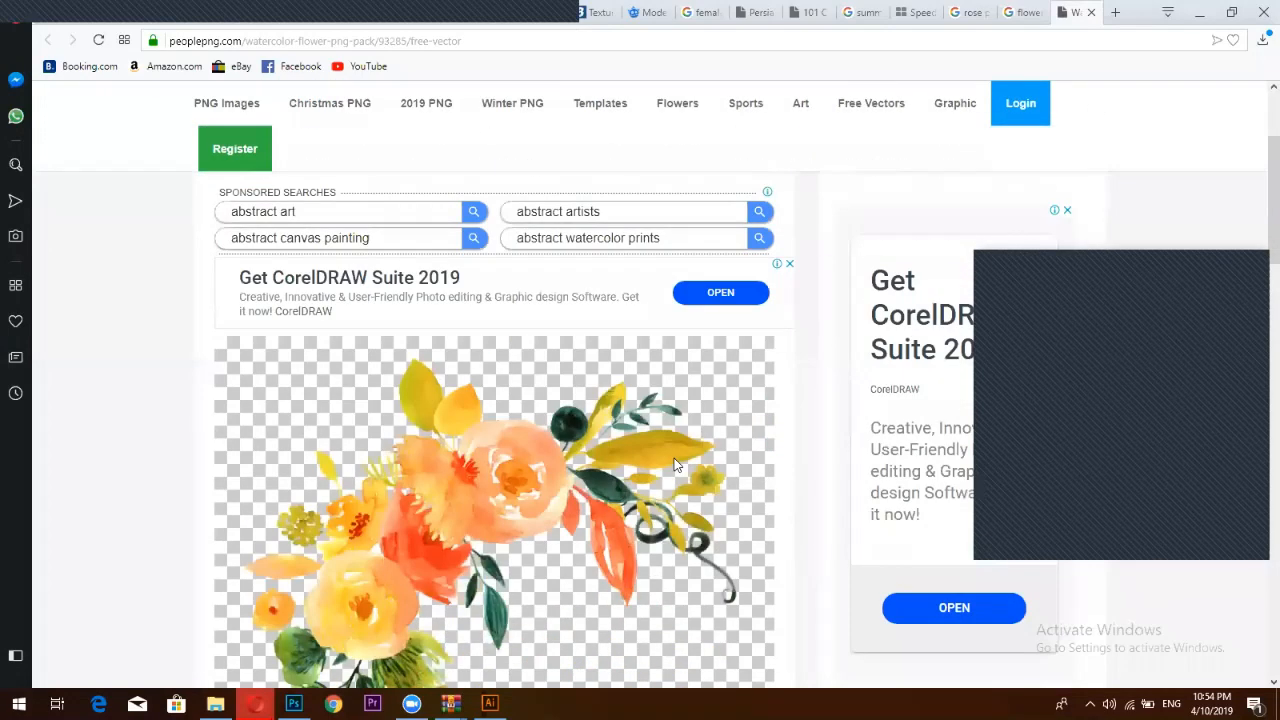
pyautogui.scroll(-5, 675, 465)
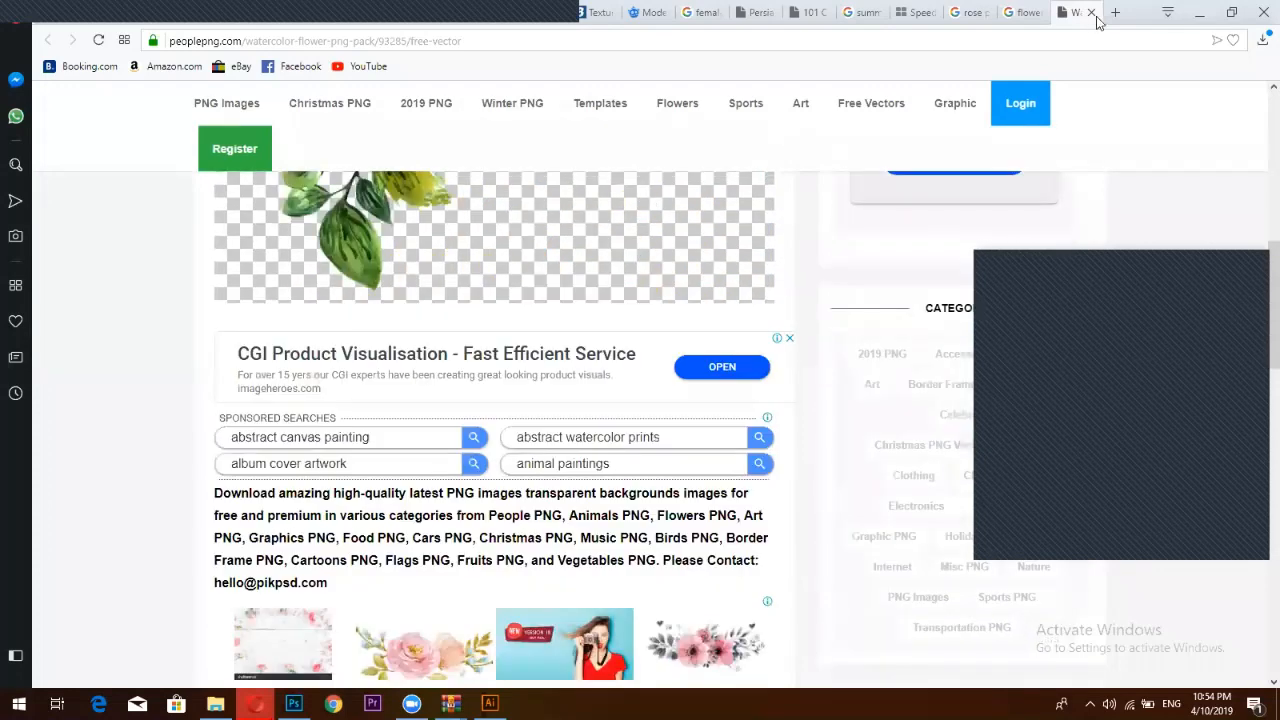
pyautogui.press('Home')
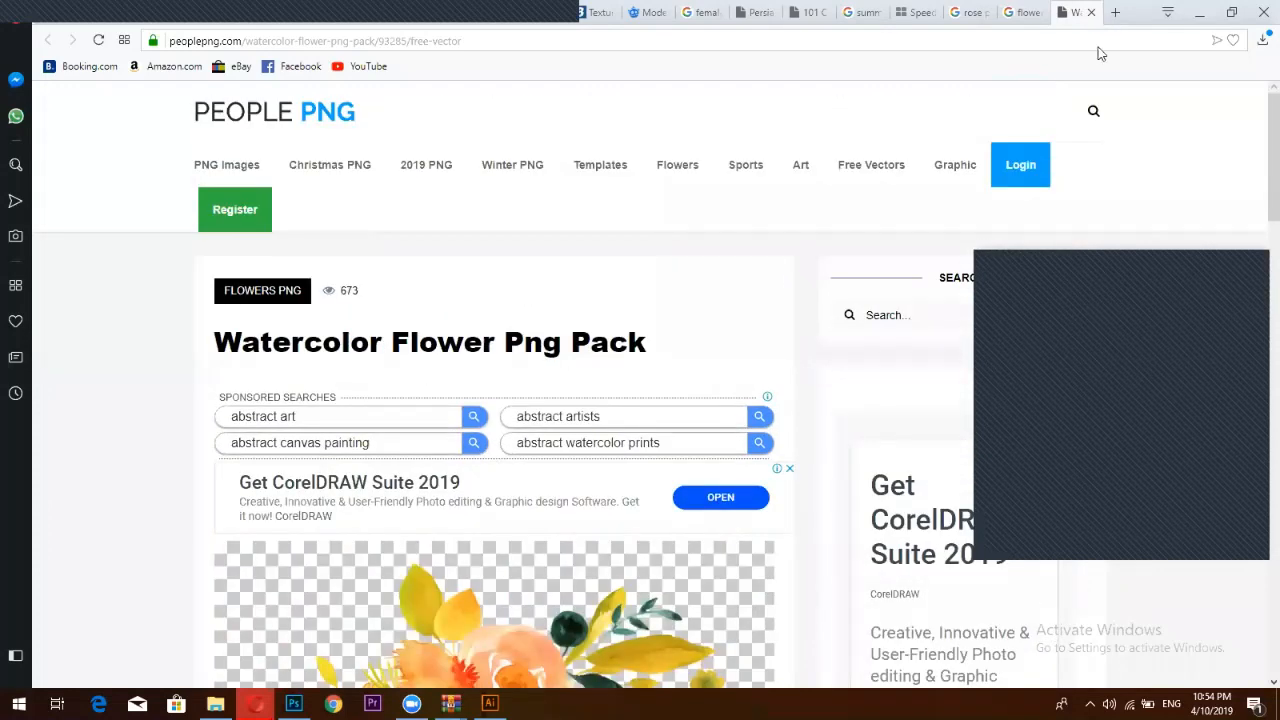
# Search 'png tree' in a new tab and open the Pngtree website
pyautogui.hotkey('ctrl', 't')
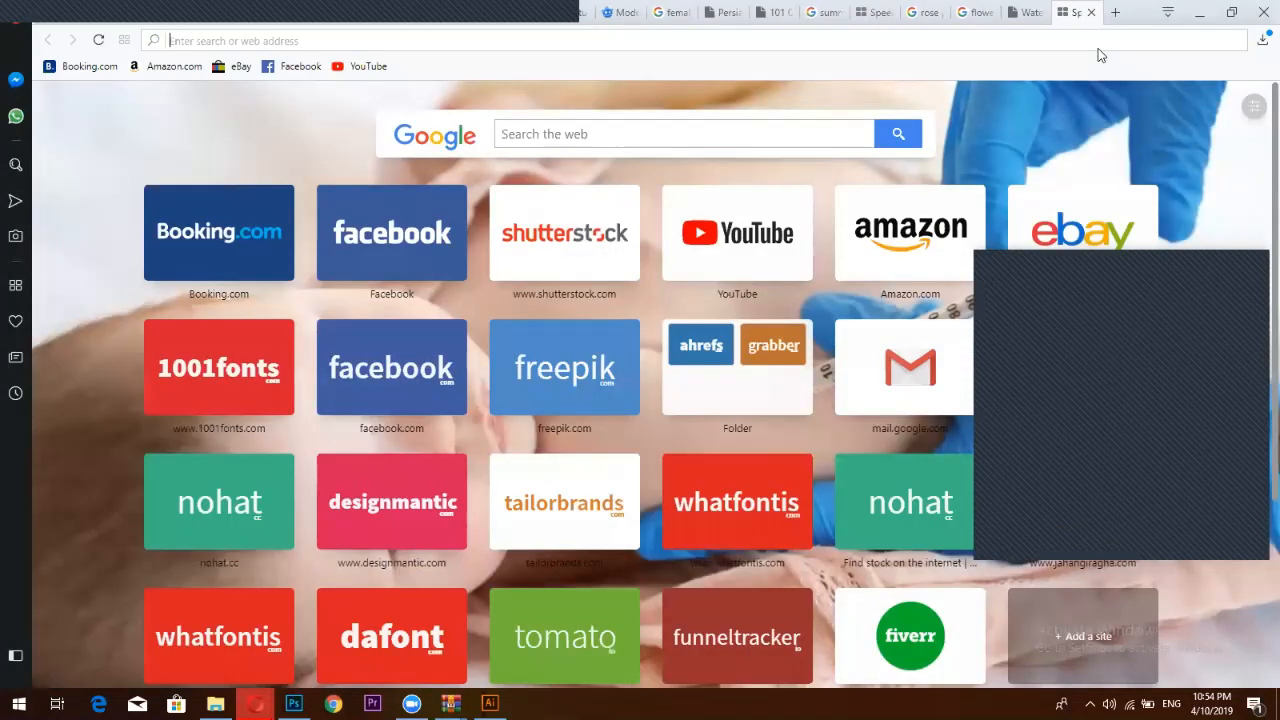
pyautogui.write('pn')
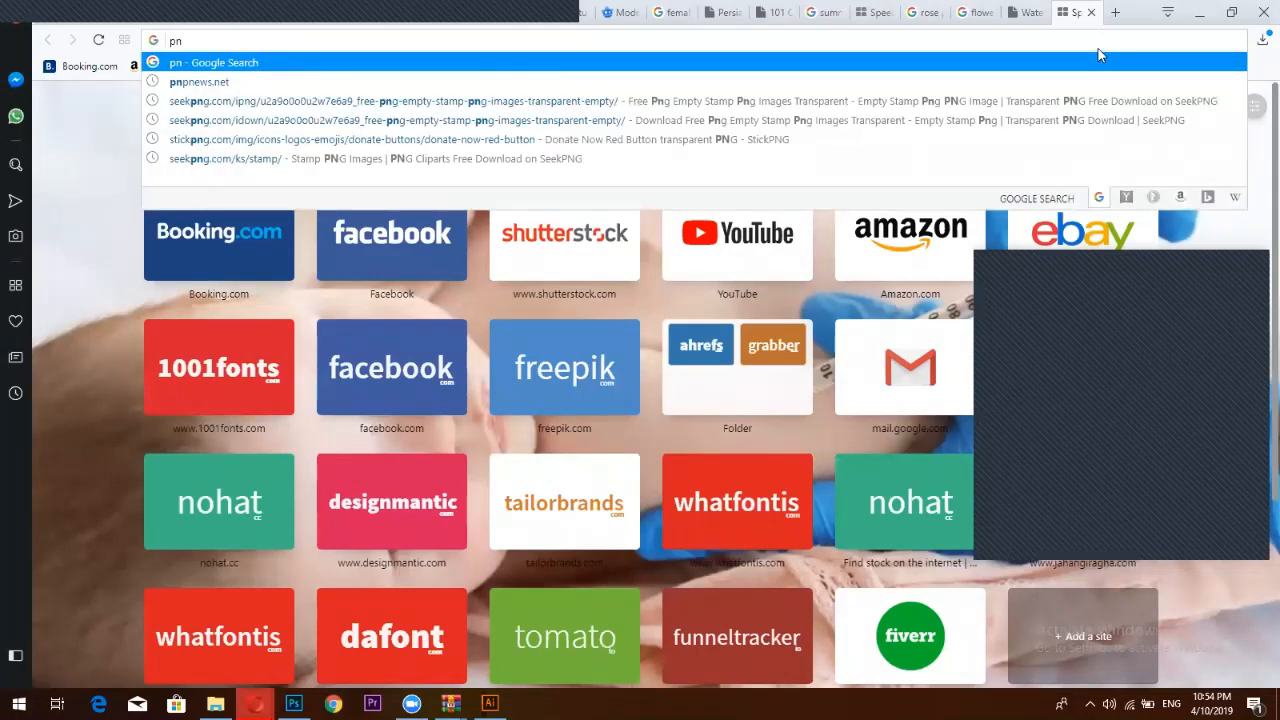
pyautogui.write('g tree')
pyautogui.press('Return')
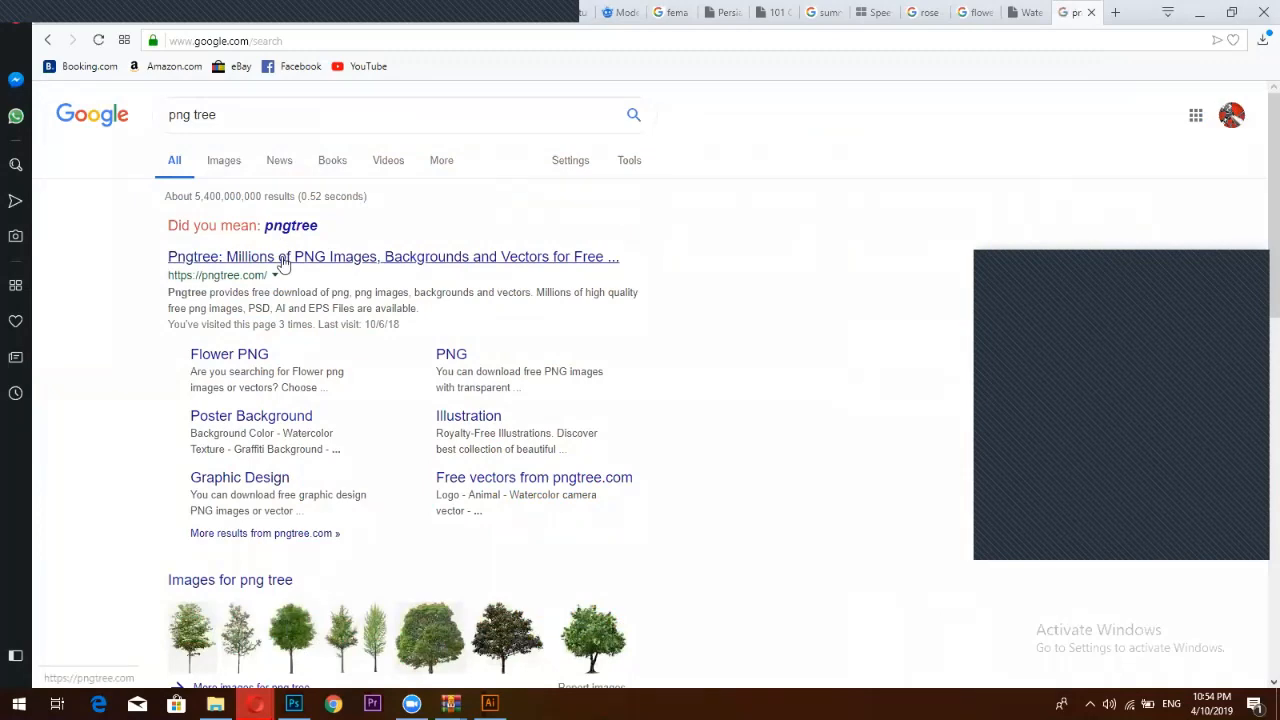
pyautogui.click(298, 262)
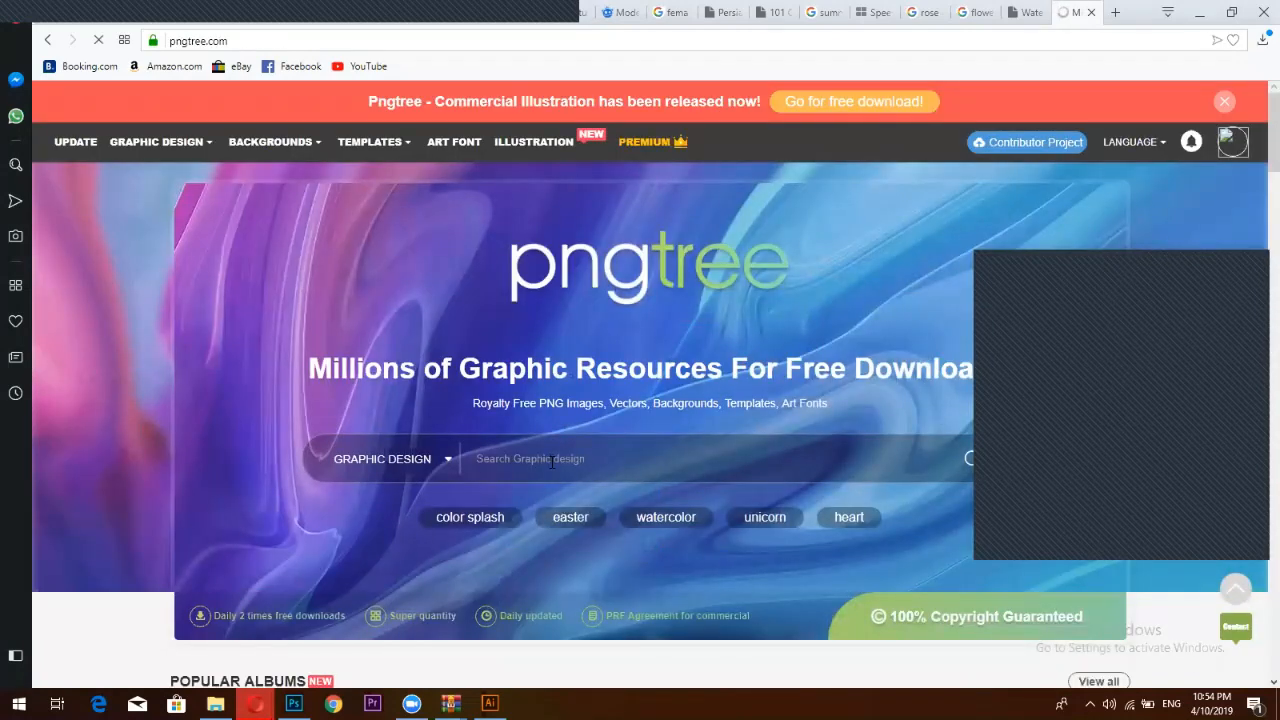
# Search Pngtree for 'flowers' and scroll through the results
pyautogui.click(551, 462)
pyautogui.write('flowers')
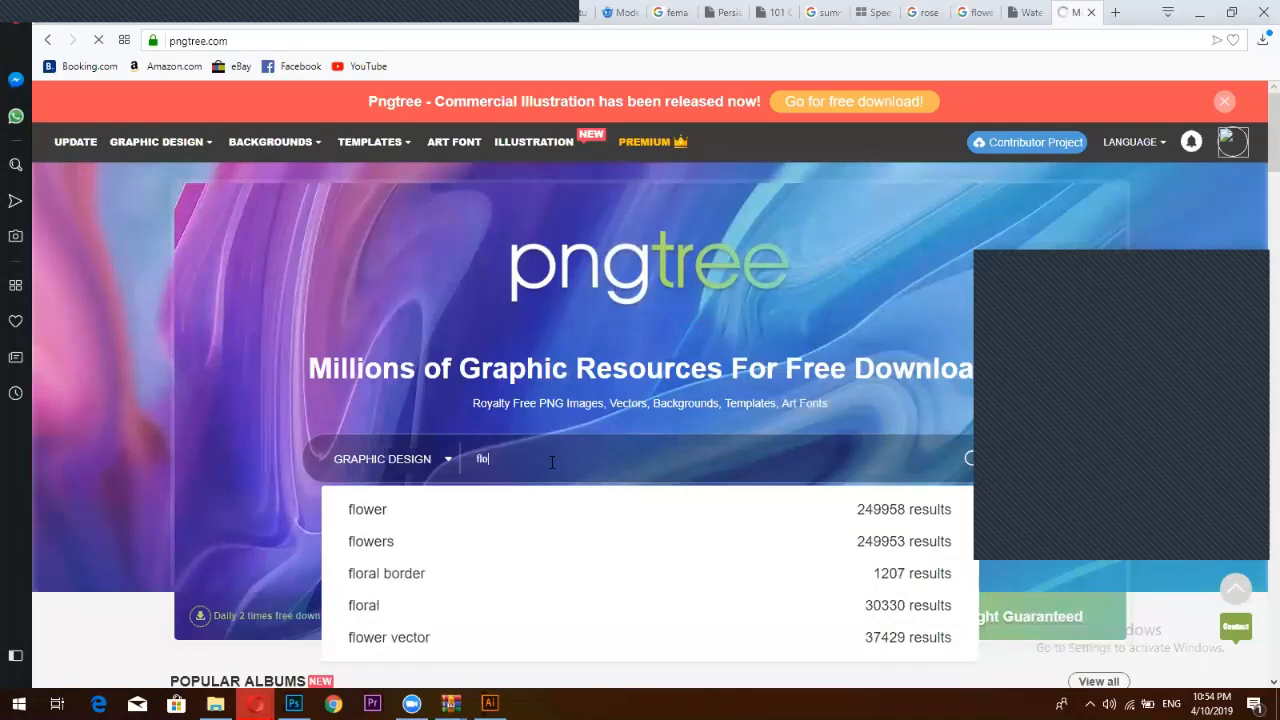
pyautogui.click(380, 540)
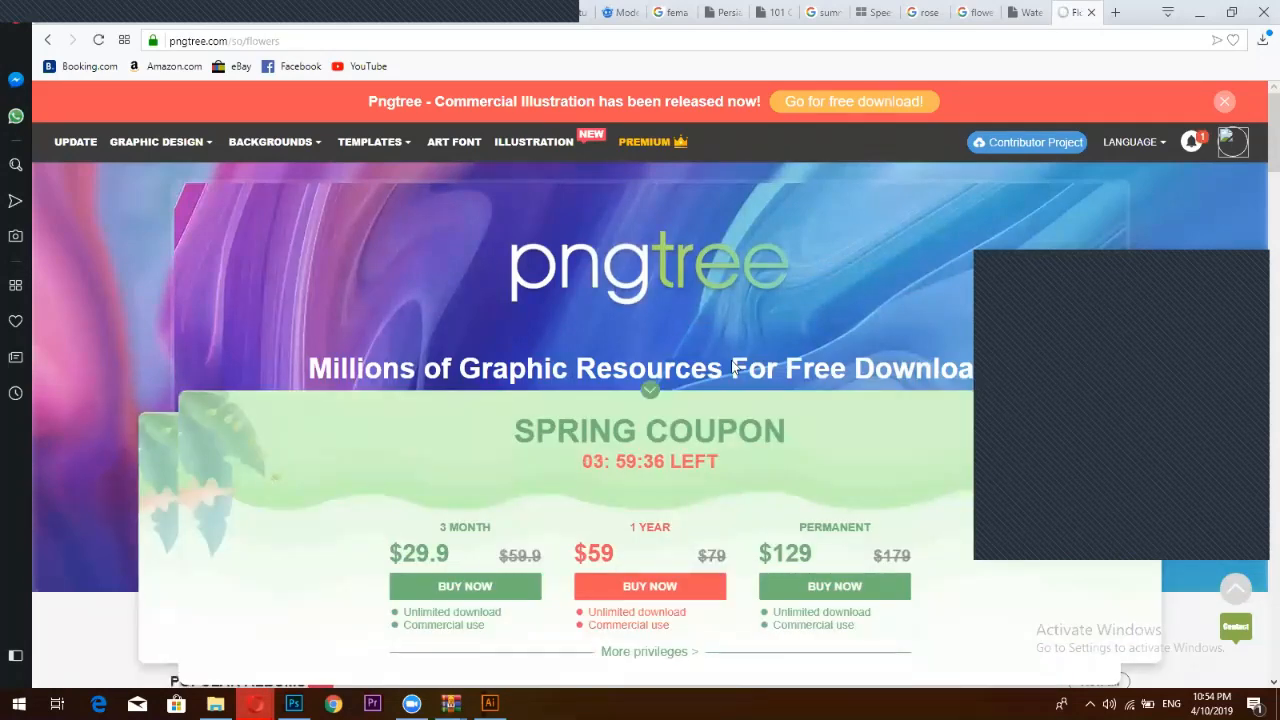
pyautogui.scroll(-2, 728, 370)
pyautogui.scroll(-1, 728, 372)
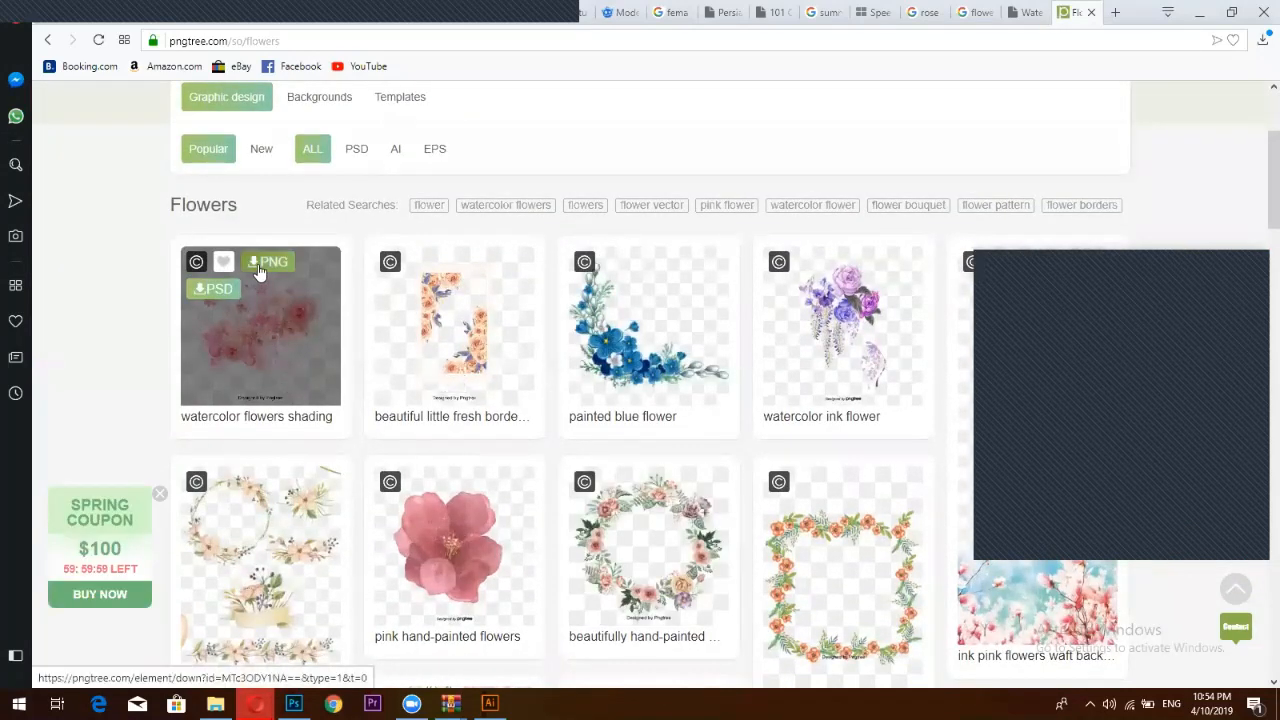
# Download the watercolor flowers shading PNG and drag the file into Photoshop
pyautogui.click(258, 266)
pyautogui.click(594, 374)
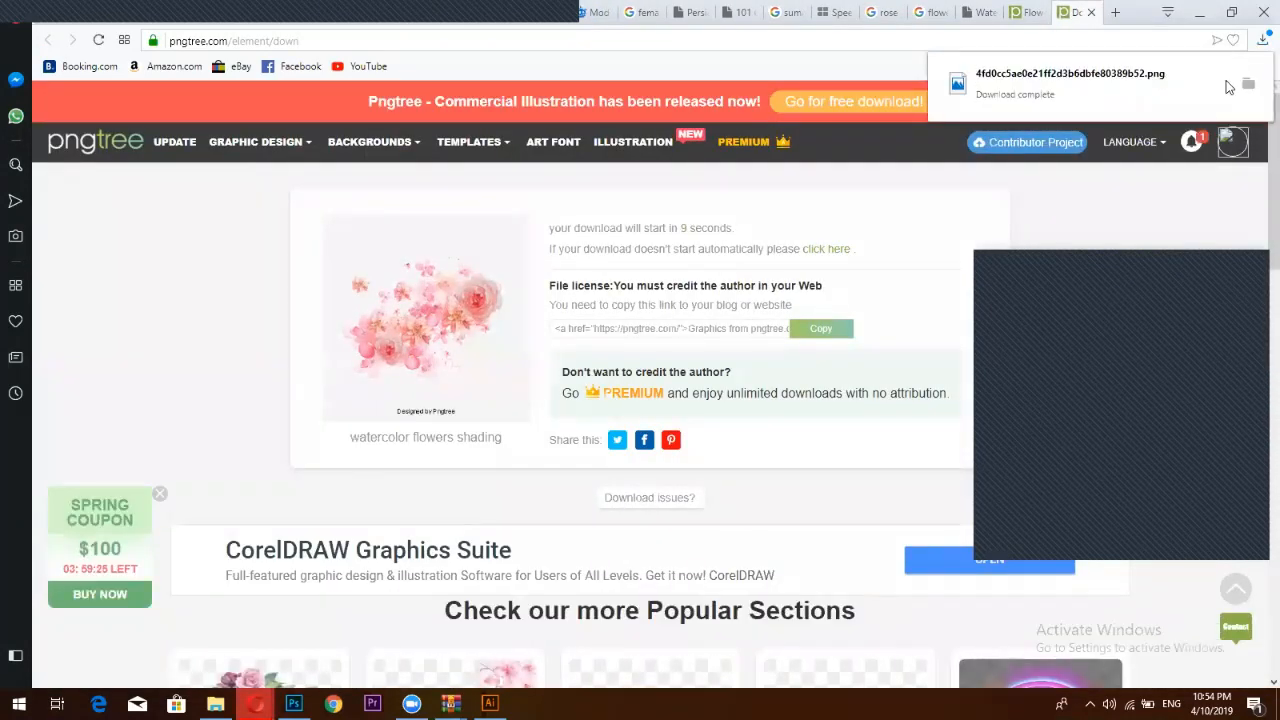
pyautogui.click(1248, 86)
pyautogui.moveTo(788, 465); pyautogui.dragTo(1000, 66)
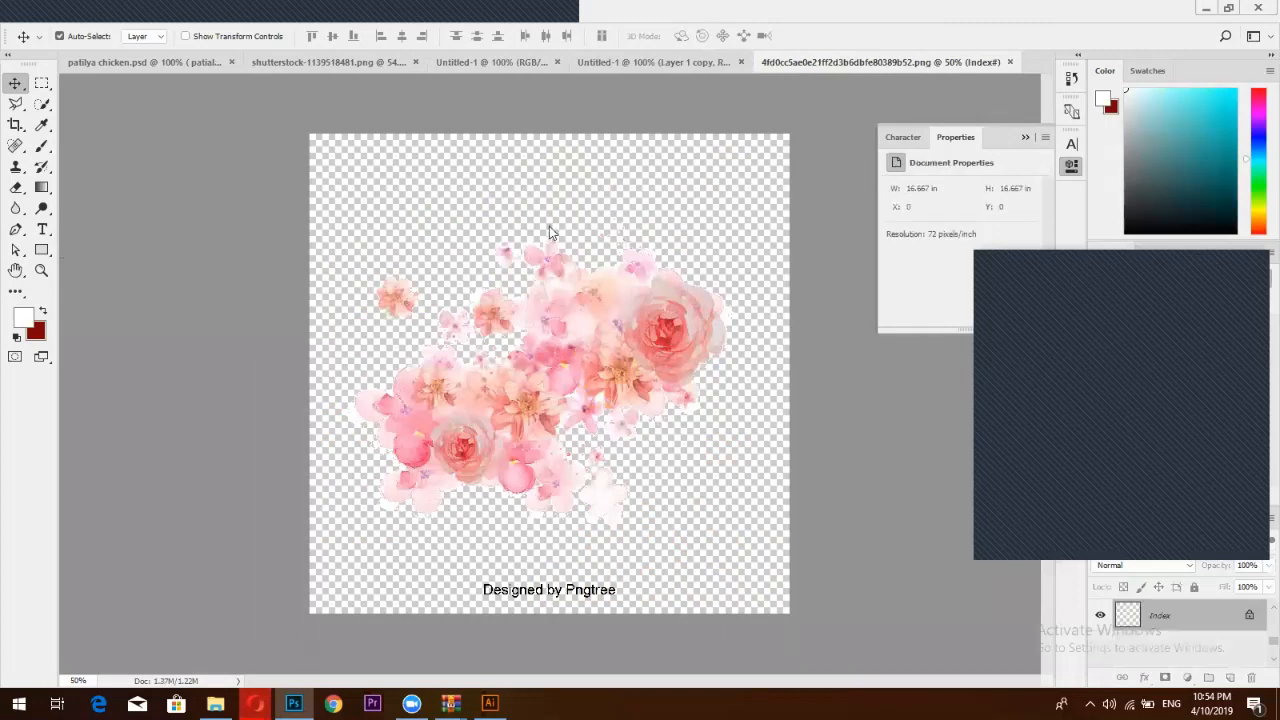
# Delete the 'Designed by Pngtree' watermark and move the flower cluster up and left
pyautogui.click(42, 83)
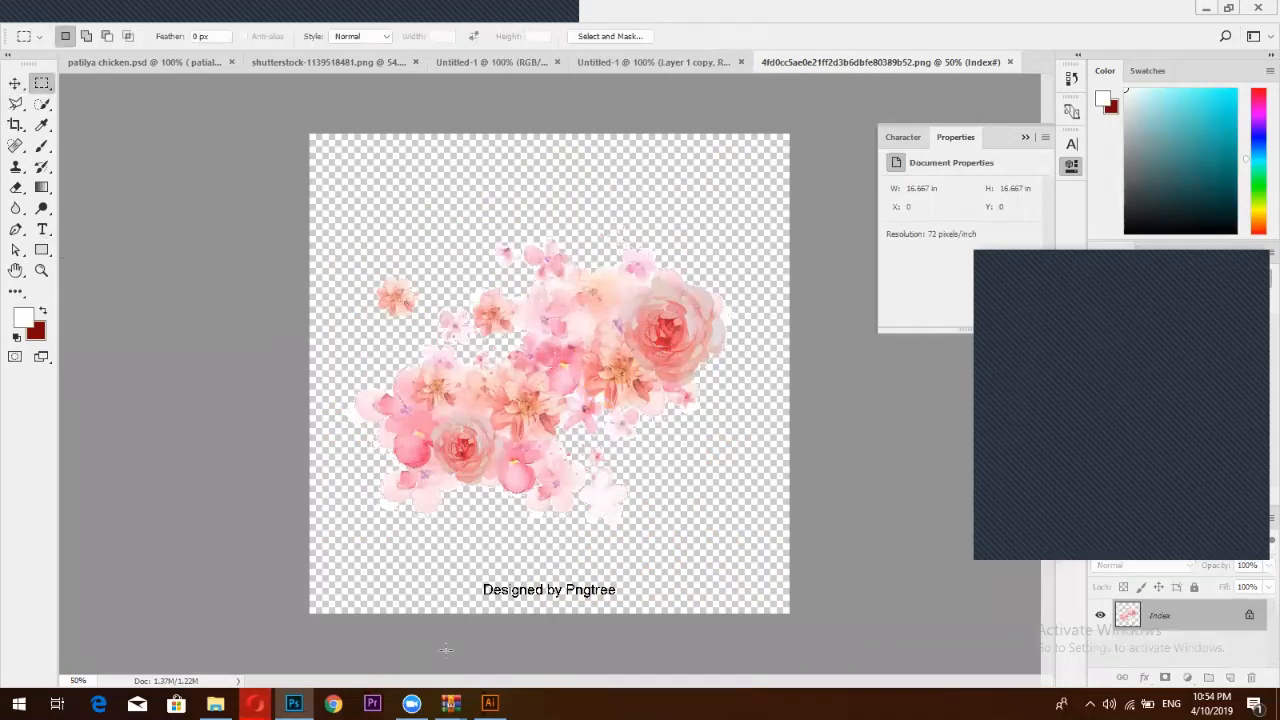
pyautogui.moveTo(447, 548); pyautogui.dragTo(753, 690)
pyautogui.press('Delete')
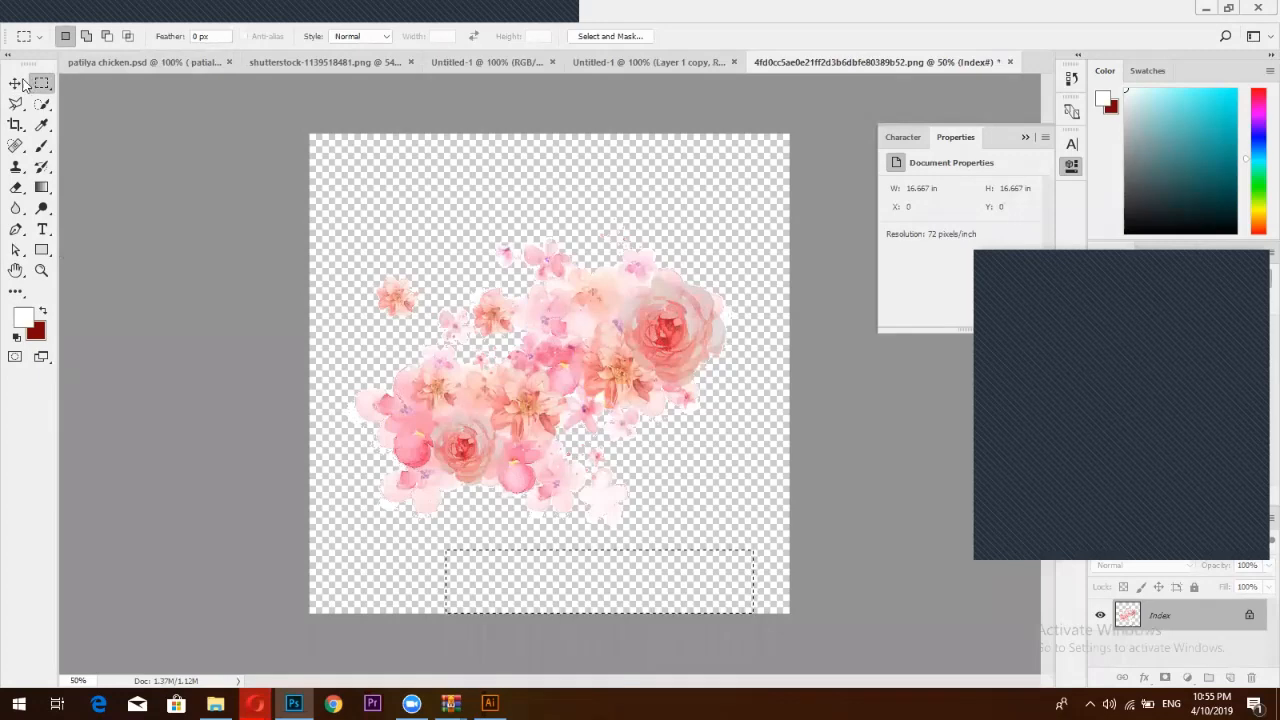
pyautogui.click(15, 83)
pyautogui.moveTo(634, 323); pyautogui.dragTo(617, 60)
# Try dragging the flower layer across to the two-model layout document
pyautogui.click(617, 62)
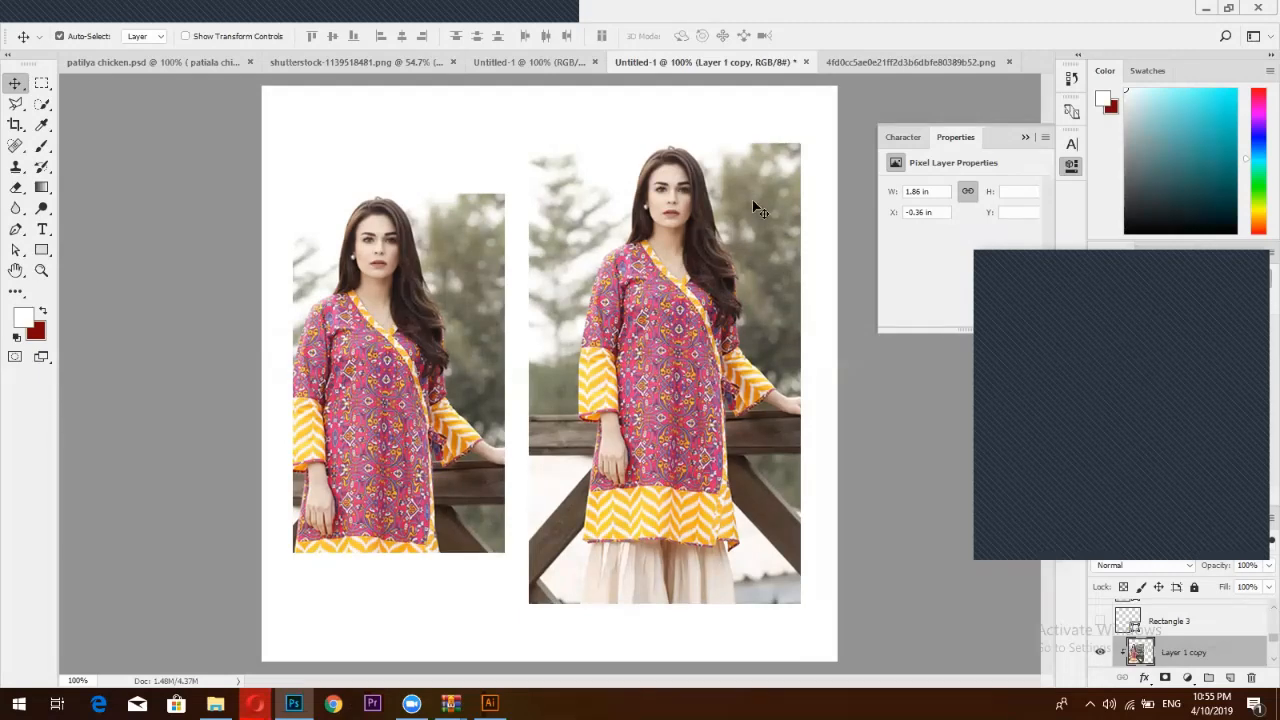
pyautogui.click(882, 63)
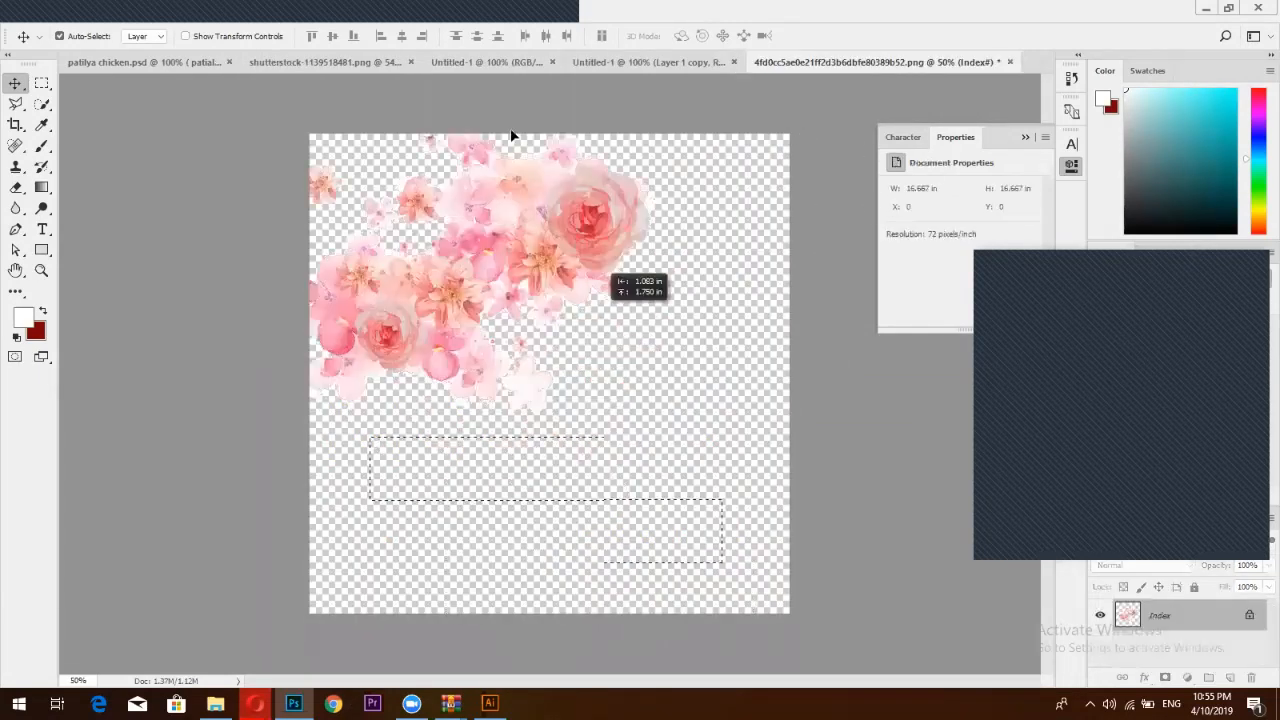
pyautogui.moveTo(511, 135); pyautogui.dragTo(594, 163)
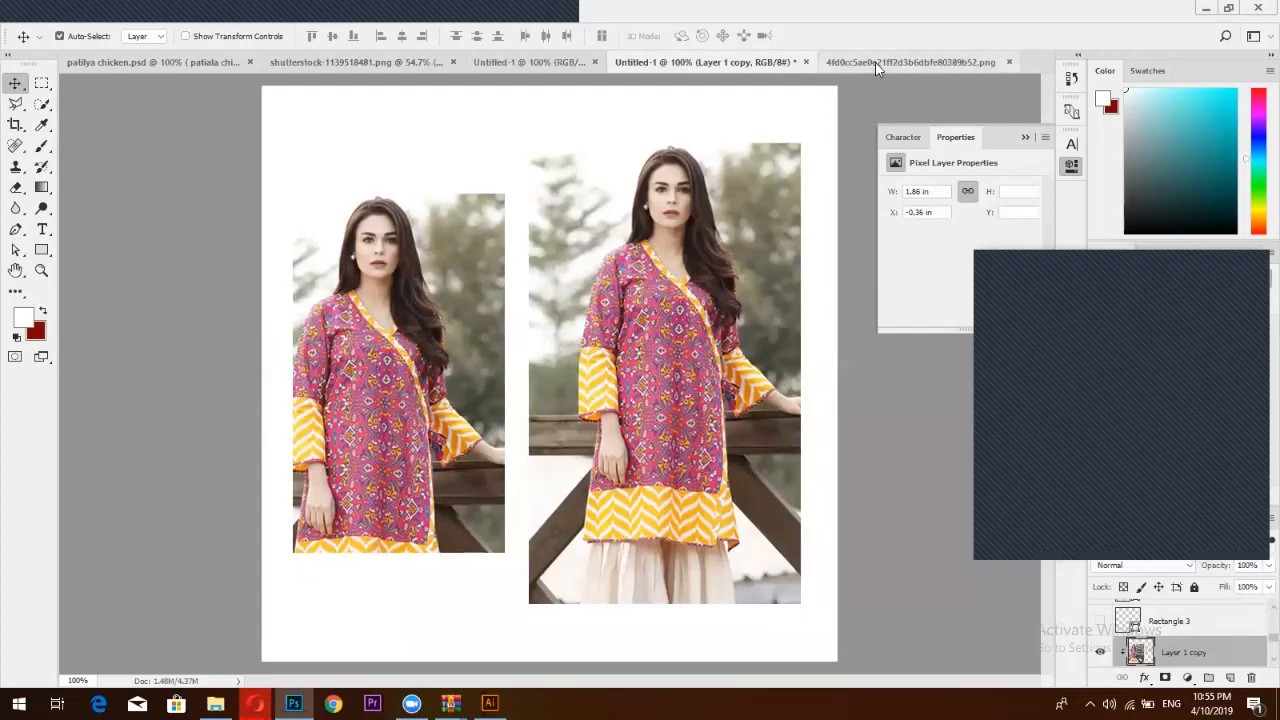
pyautogui.click(875, 62)
pyautogui.moveTo(533, 248); pyautogui.dragTo(640, 278)
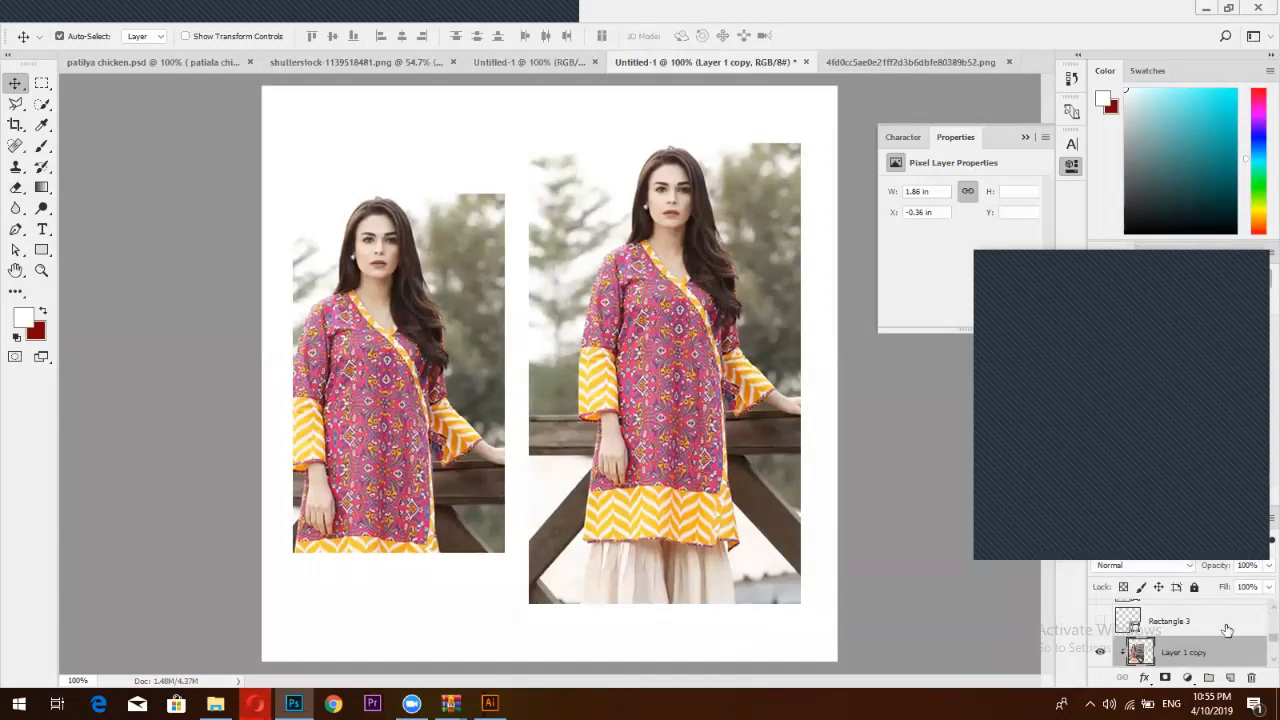
pyautogui.scroll(-1, 1258, 652)
pyautogui.scroll(4, 1258, 652)
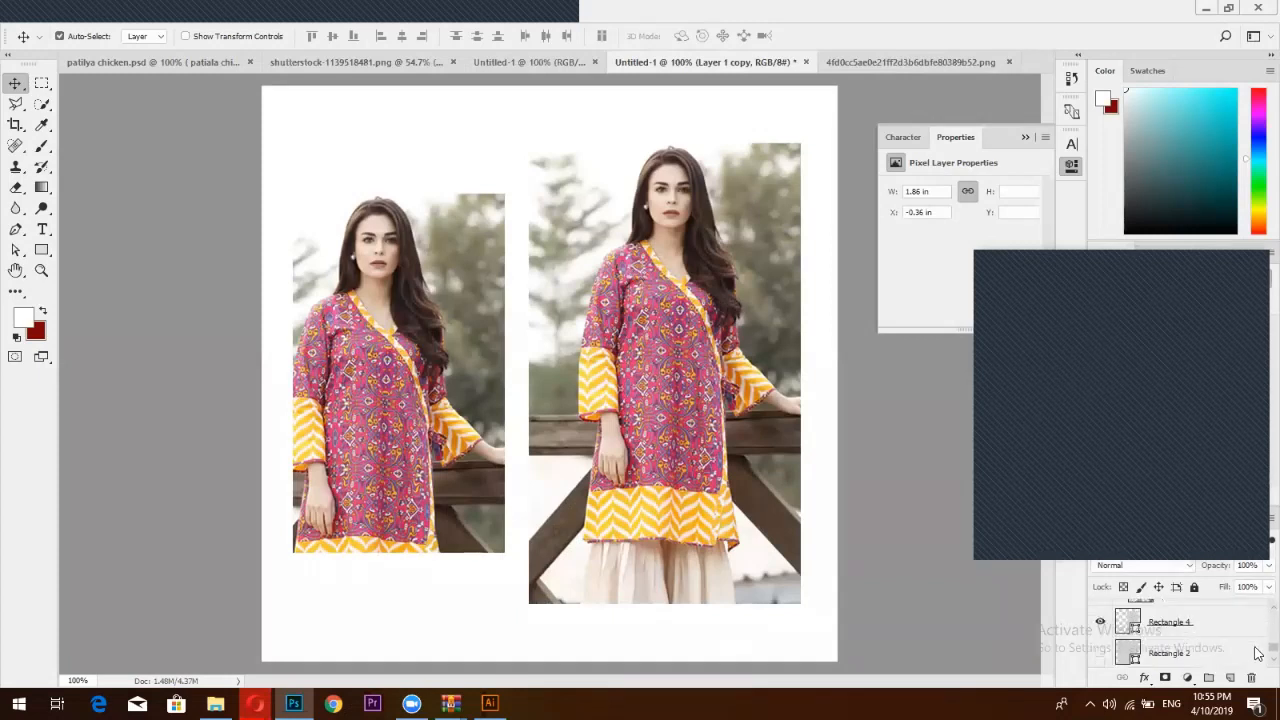
pyautogui.scroll(4, 1258, 640)
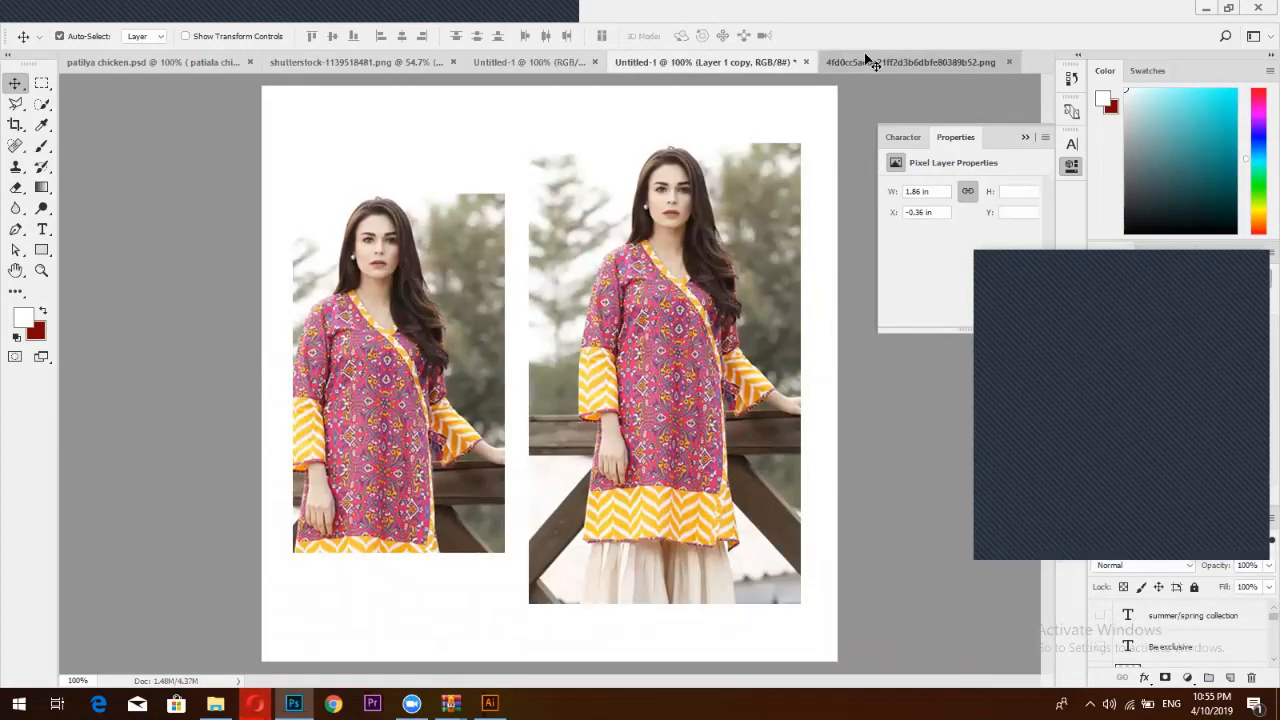
# Move the flower cluster toward the canvas centre, select all, and copy it
pyautogui.click(870, 62)
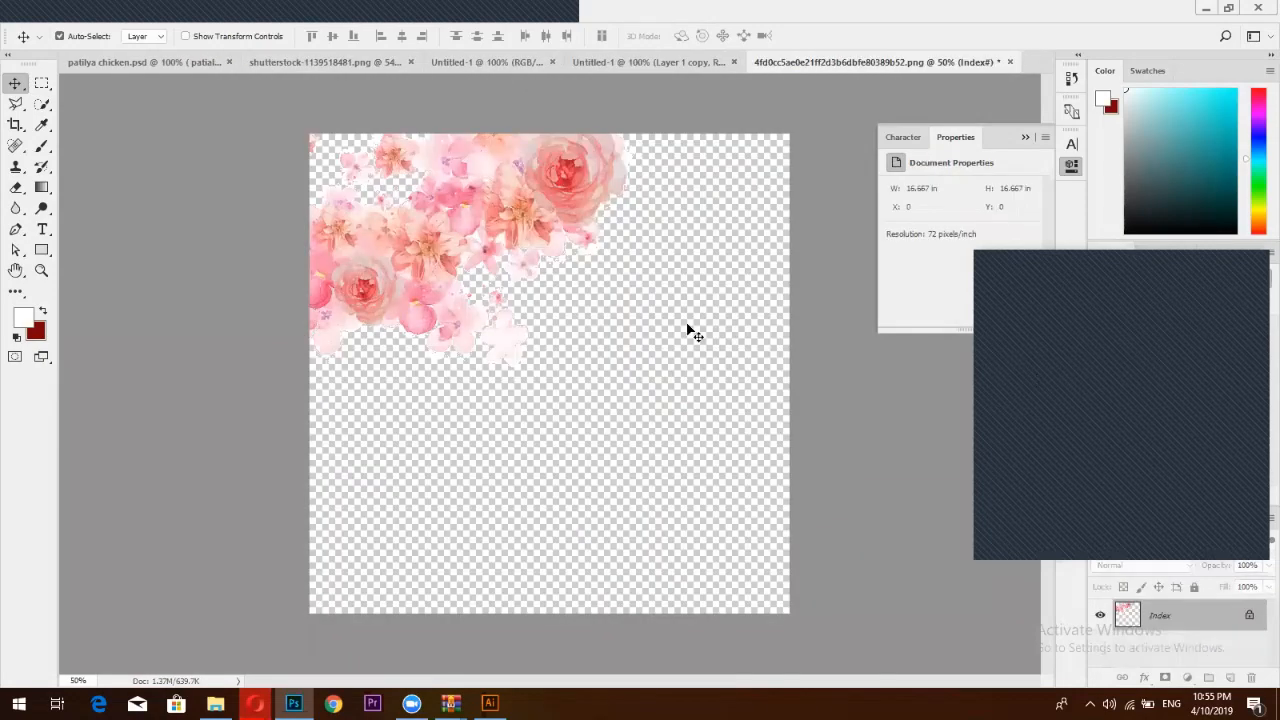
pyautogui.moveTo(550, 230); pyautogui.dragTo(646, 434)
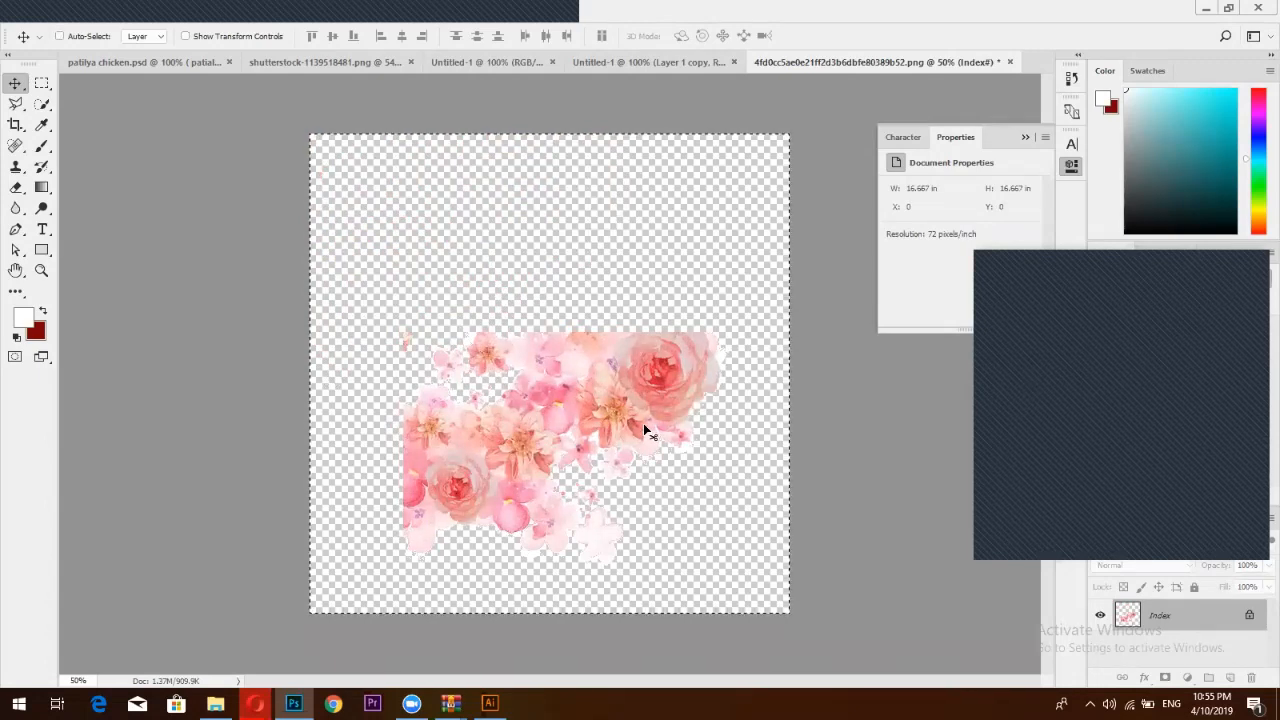
pyautogui.hotkey('ctrl', 'z')
pyautogui.hotkey('ctrl', 'a')
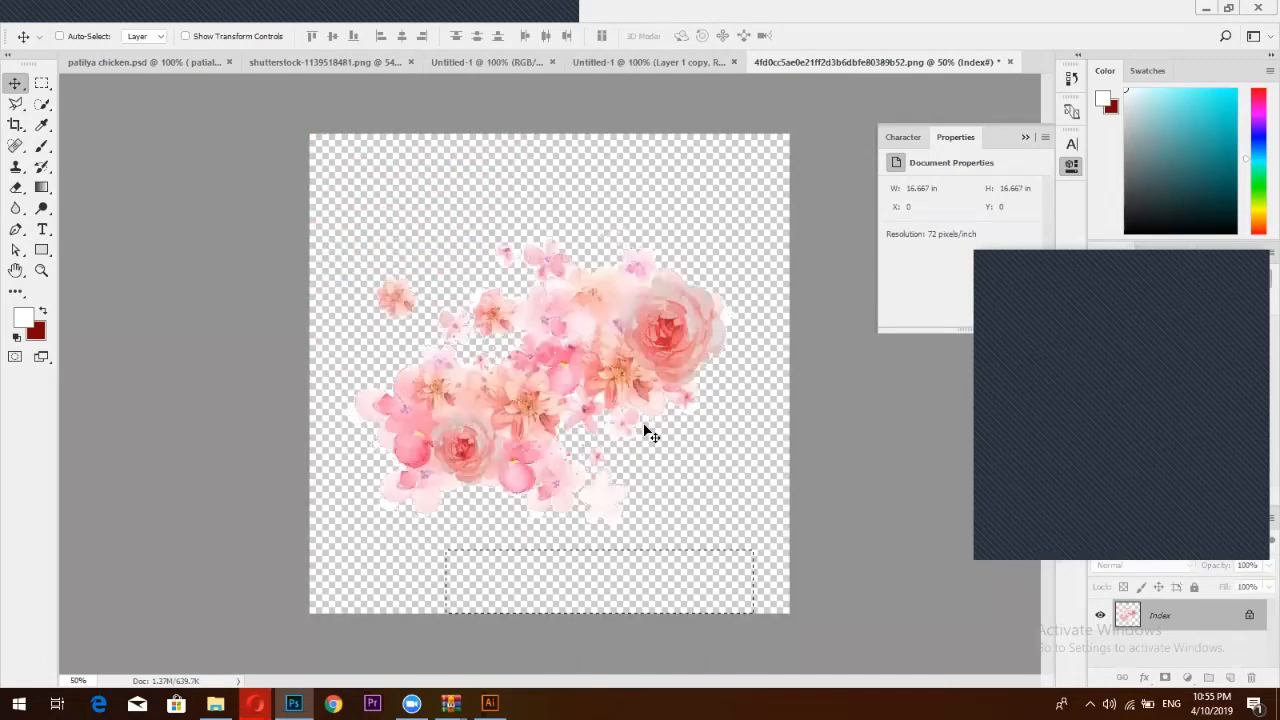
pyautogui.hotkey('ctrl', 'c')
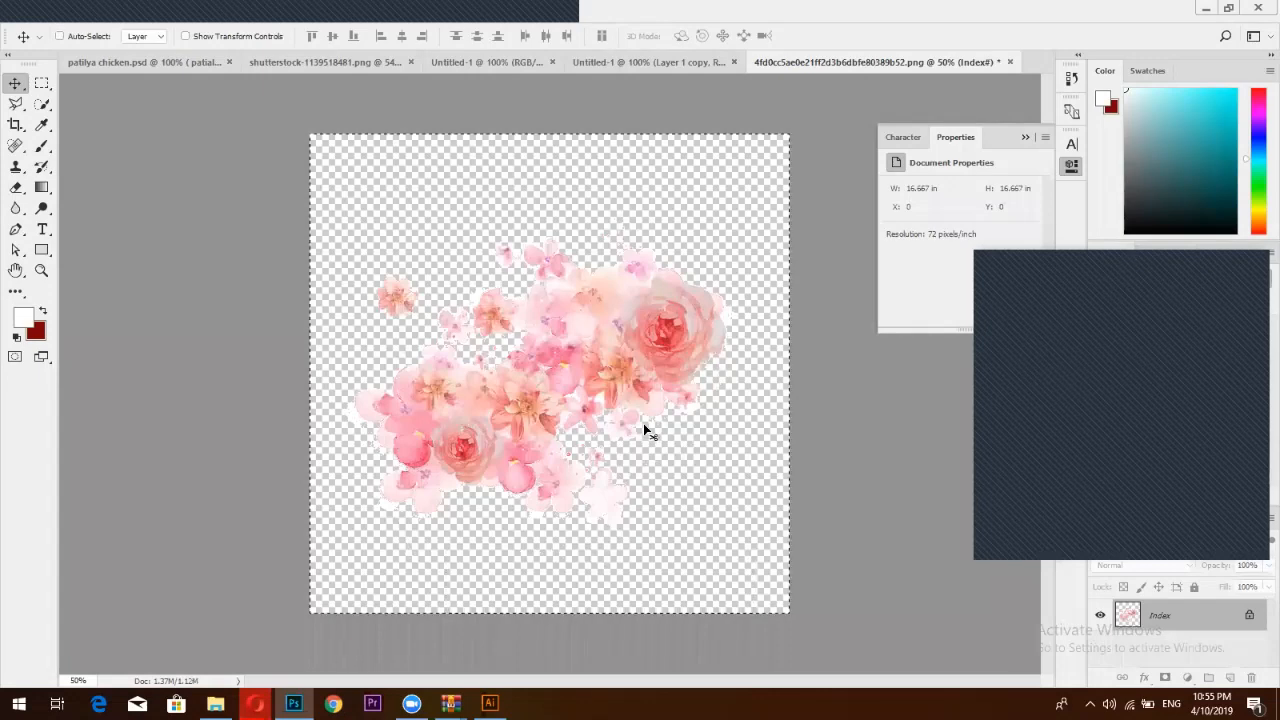
# Paste the flowers into the layout, scale them proportionally to 38%, and place them low between the models
pyautogui.click(659, 65)
pyautogui.hotkey('ctrl', 'v')
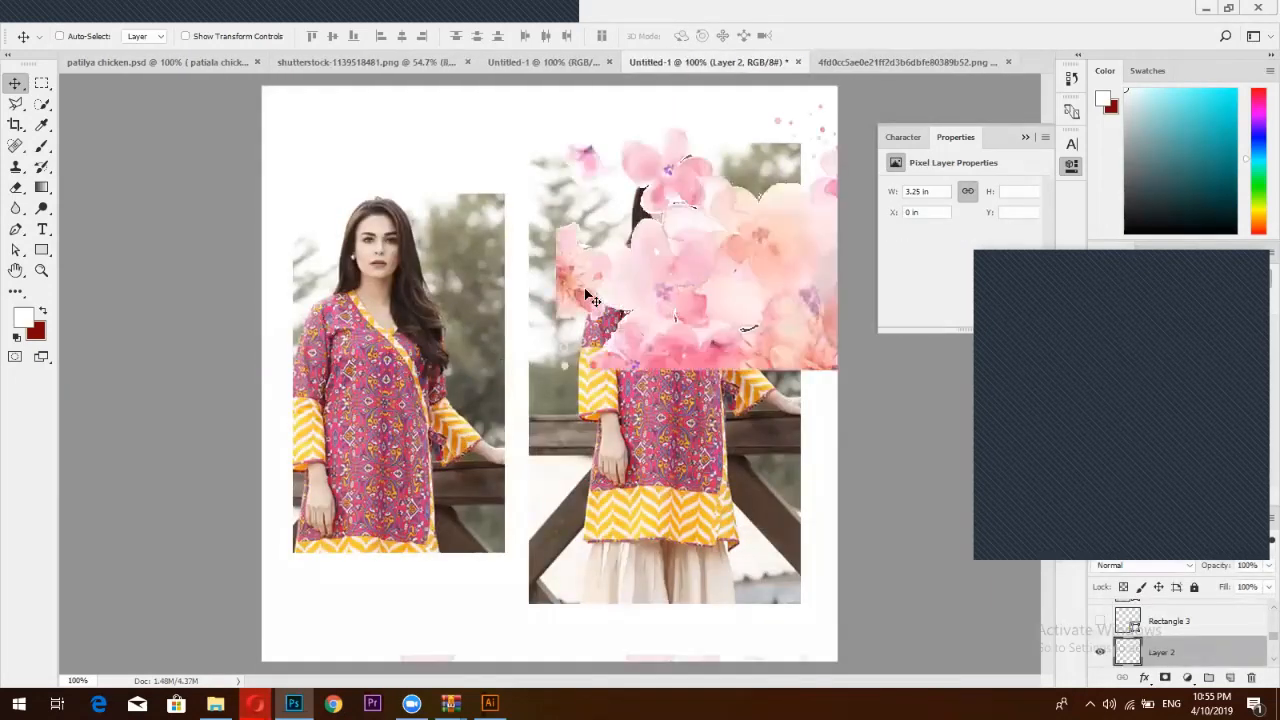
pyautogui.hotkey('ctrl', 't')
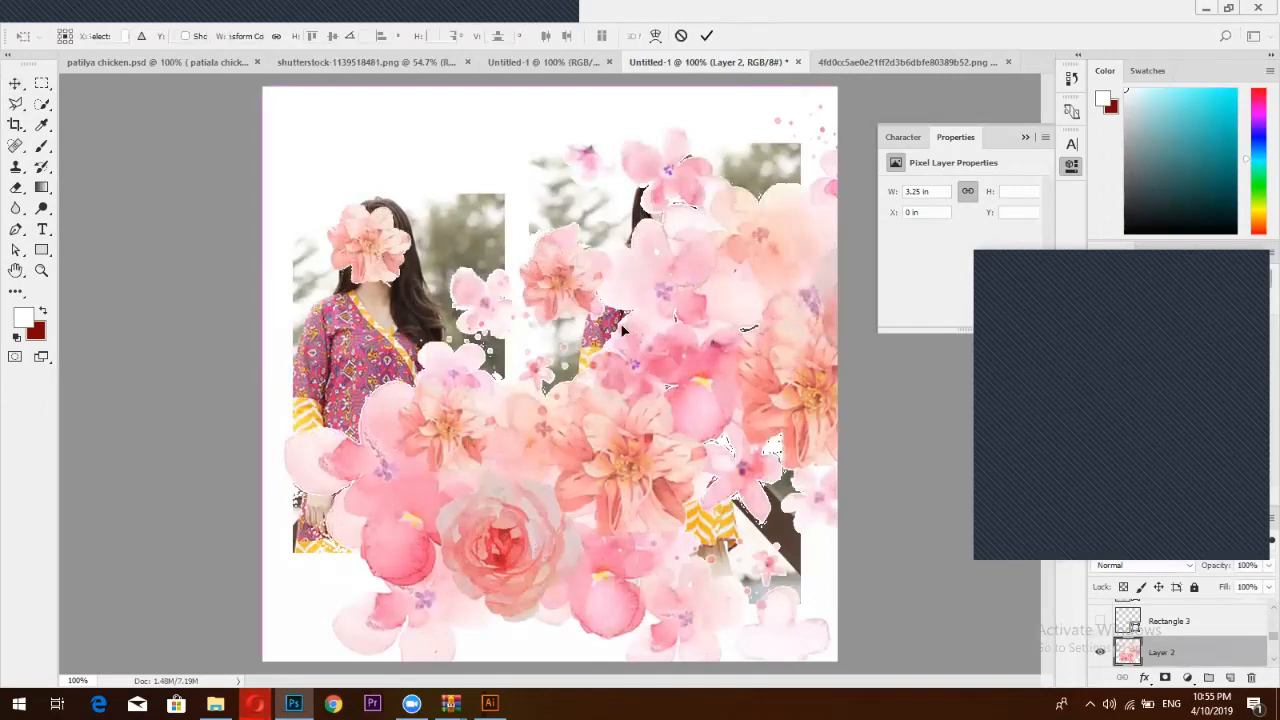
pyautogui.click(277, 37)
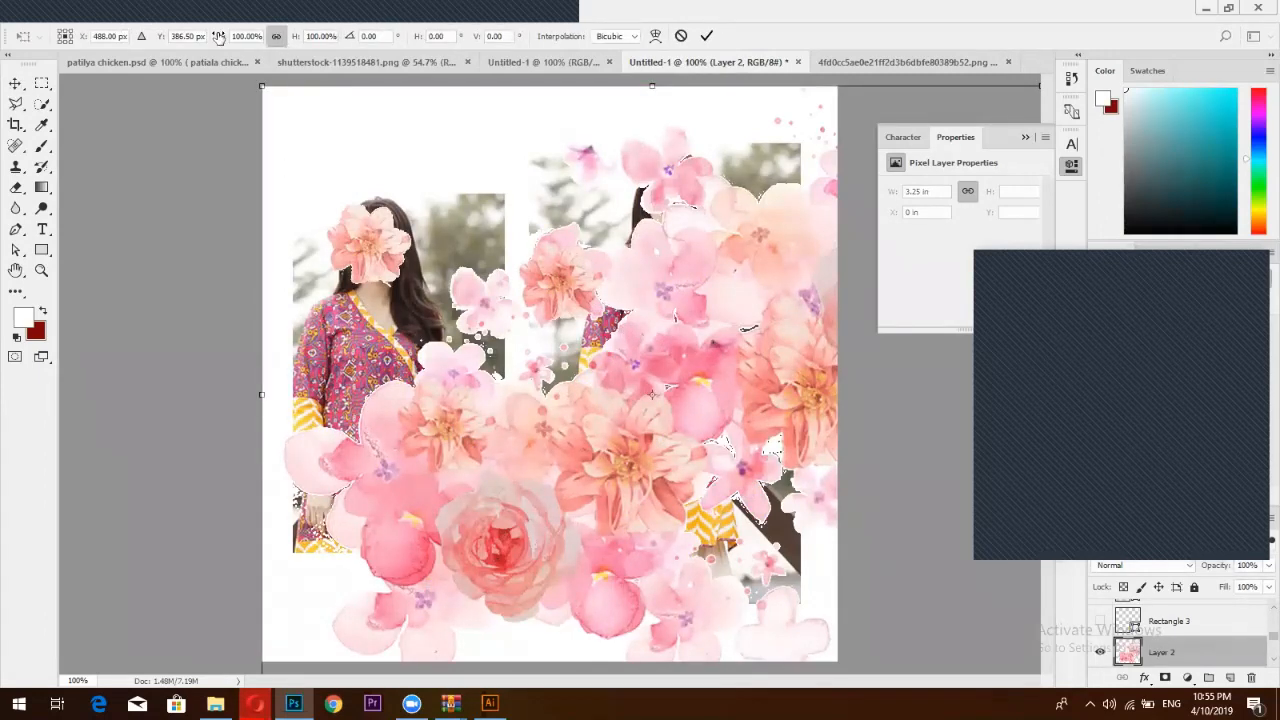
pyautogui.moveTo(221, 38); pyautogui.dragTo(158, 62)
pyautogui.click(706, 37)
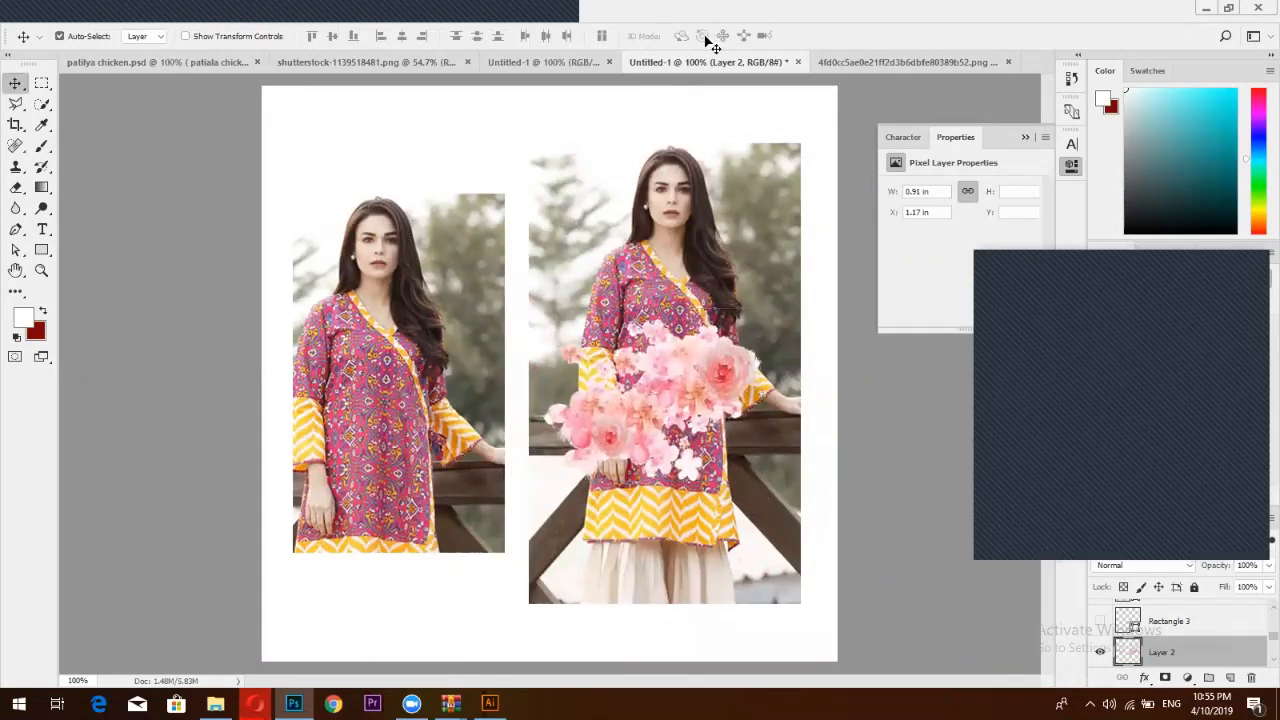
pyautogui.moveTo(705, 380); pyautogui.dragTo(534, 530)
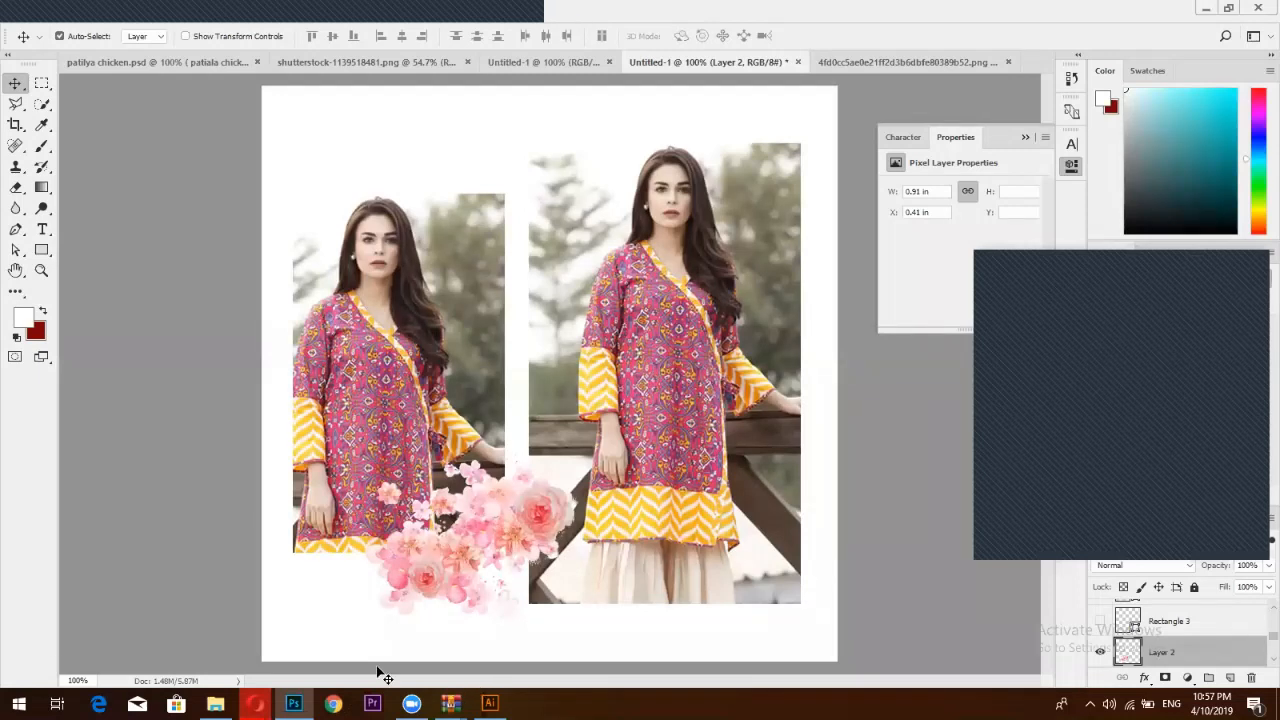
# Bring Opera forward and load pinterest.com in a new tab
pyautogui.moveTo(255, 703)
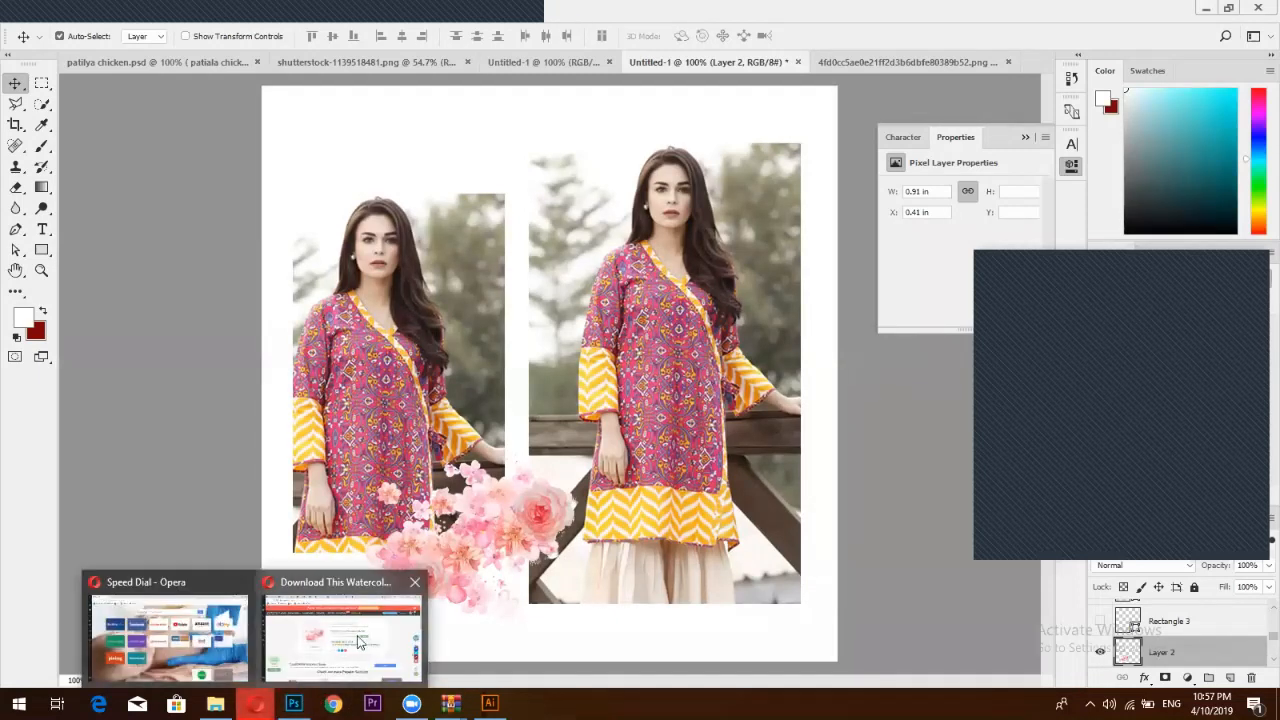
pyautogui.click(358, 641)
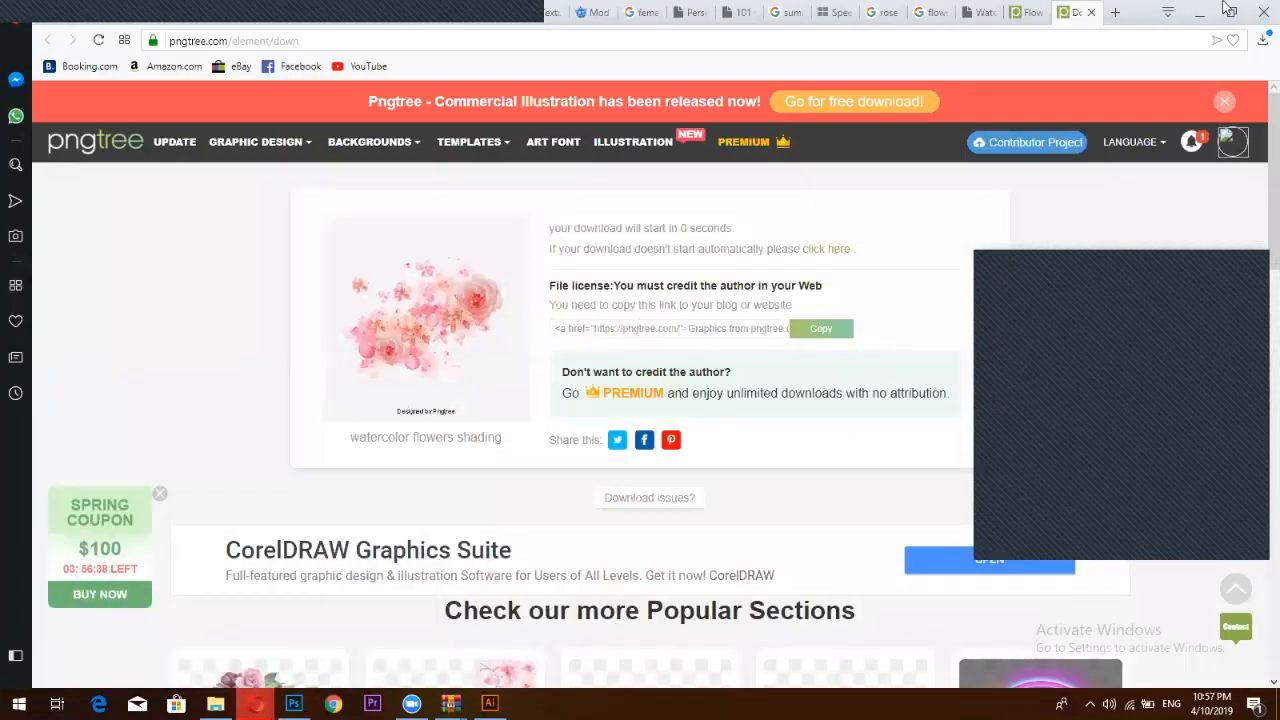
pyautogui.click(1117, 13)
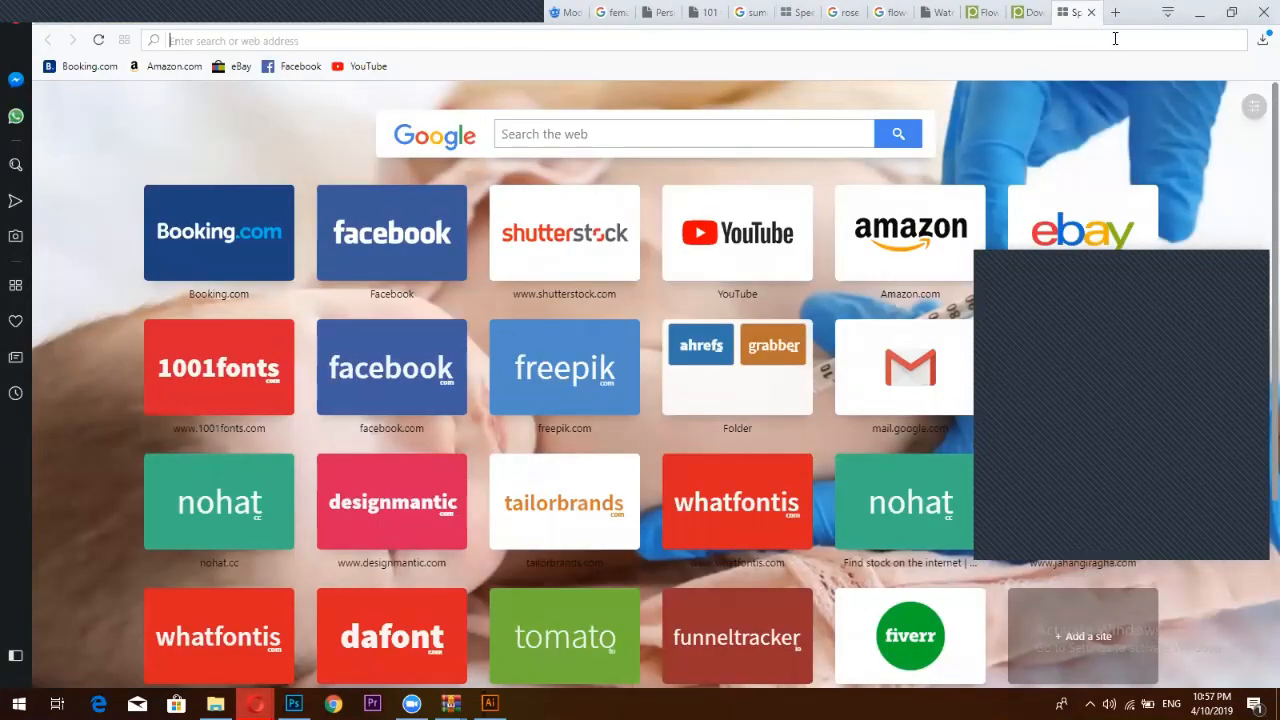
pyautogui.write('pin')
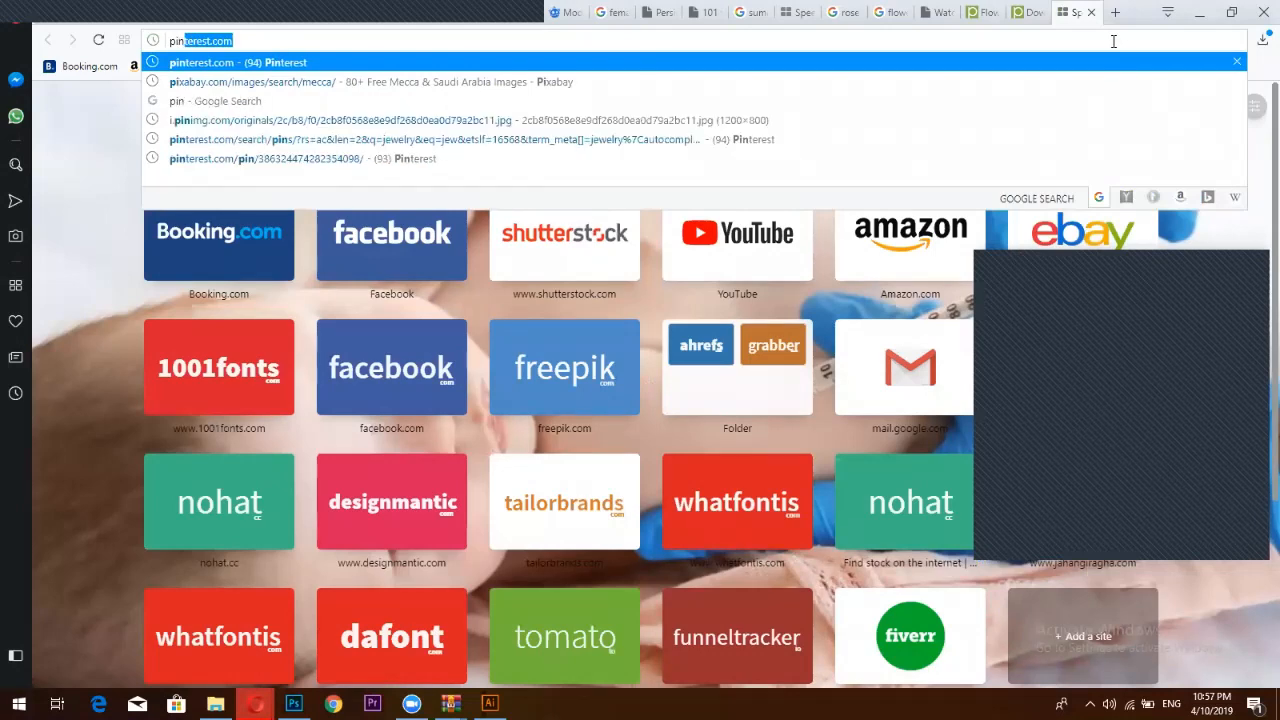
pyautogui.write('ter')
pyautogui.press('Return')
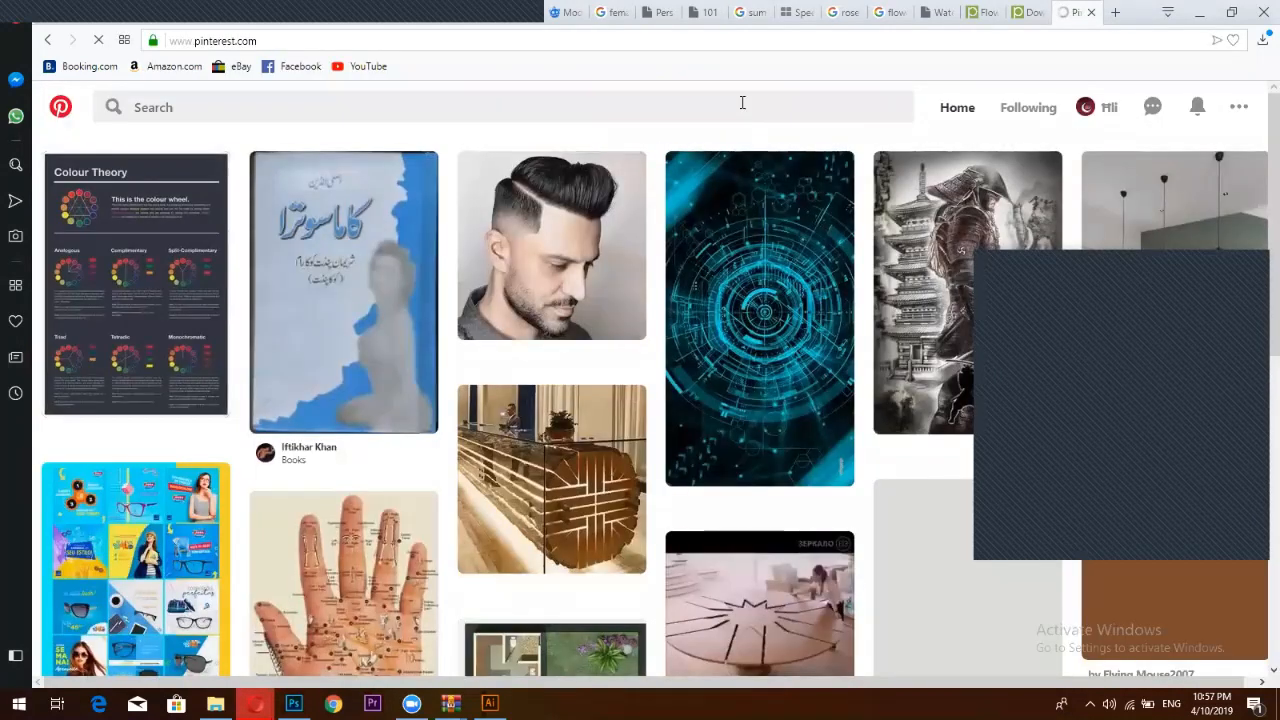
# Enter 'clo' in Pinterest's search box and close the suggestions
pyautogui.click(737, 100)
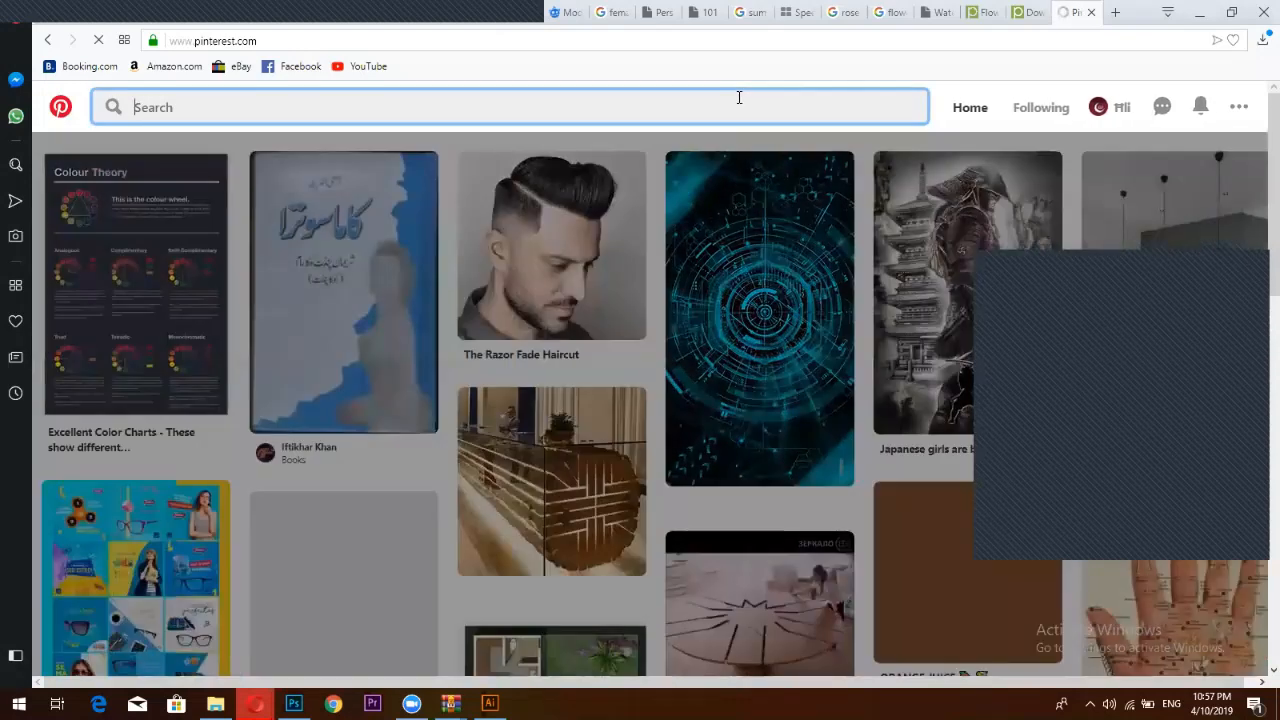
pyautogui.write('v')
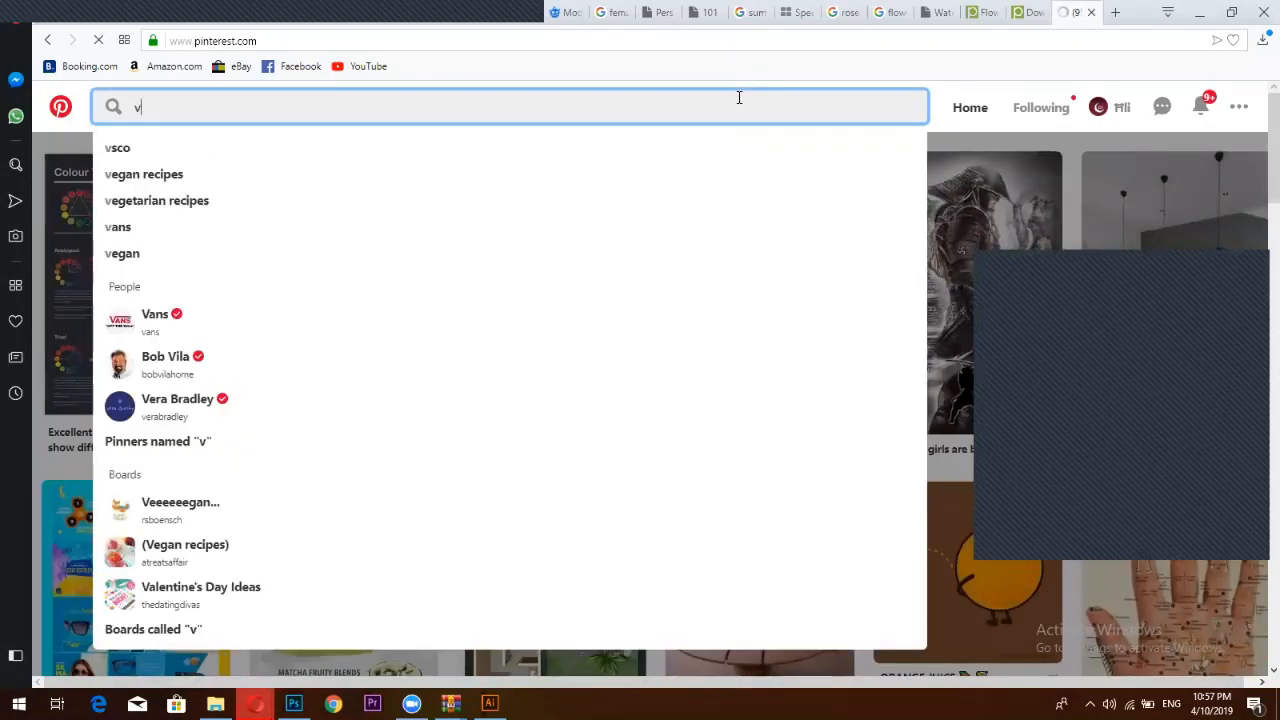
pyautogui.press('BackSpace')
pyautogui.write('c')
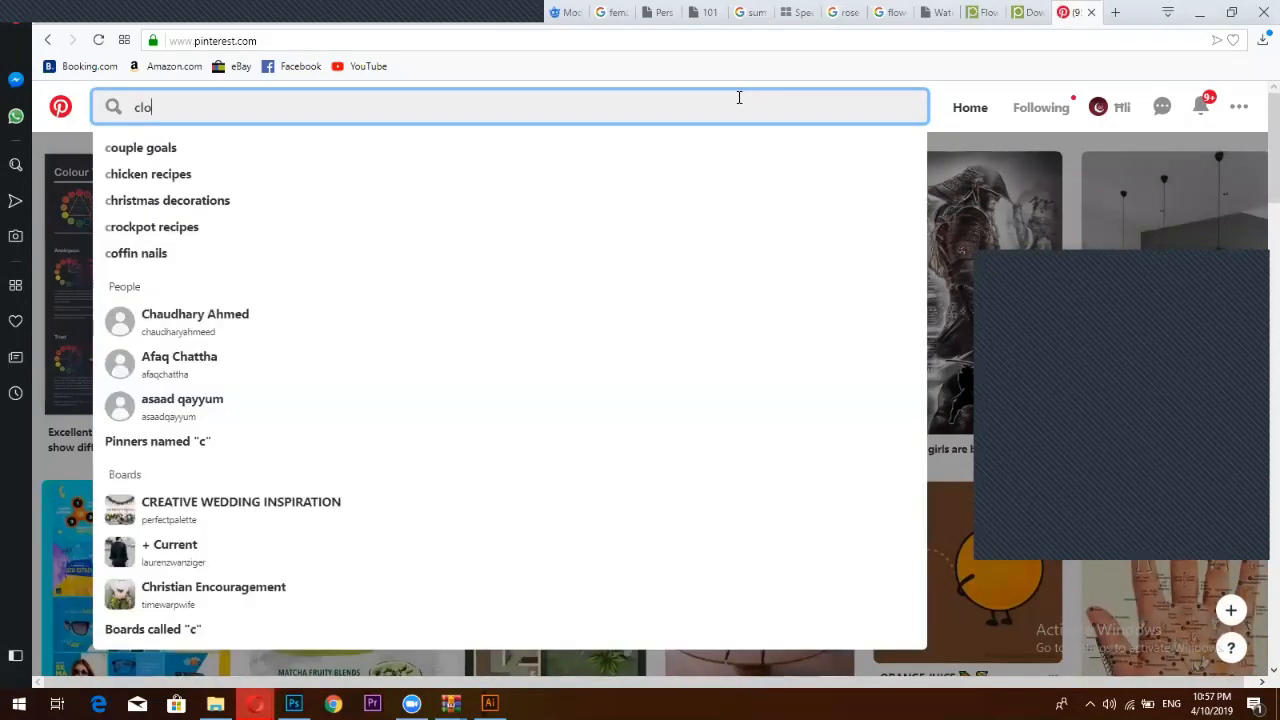
pyautogui.write('lo')
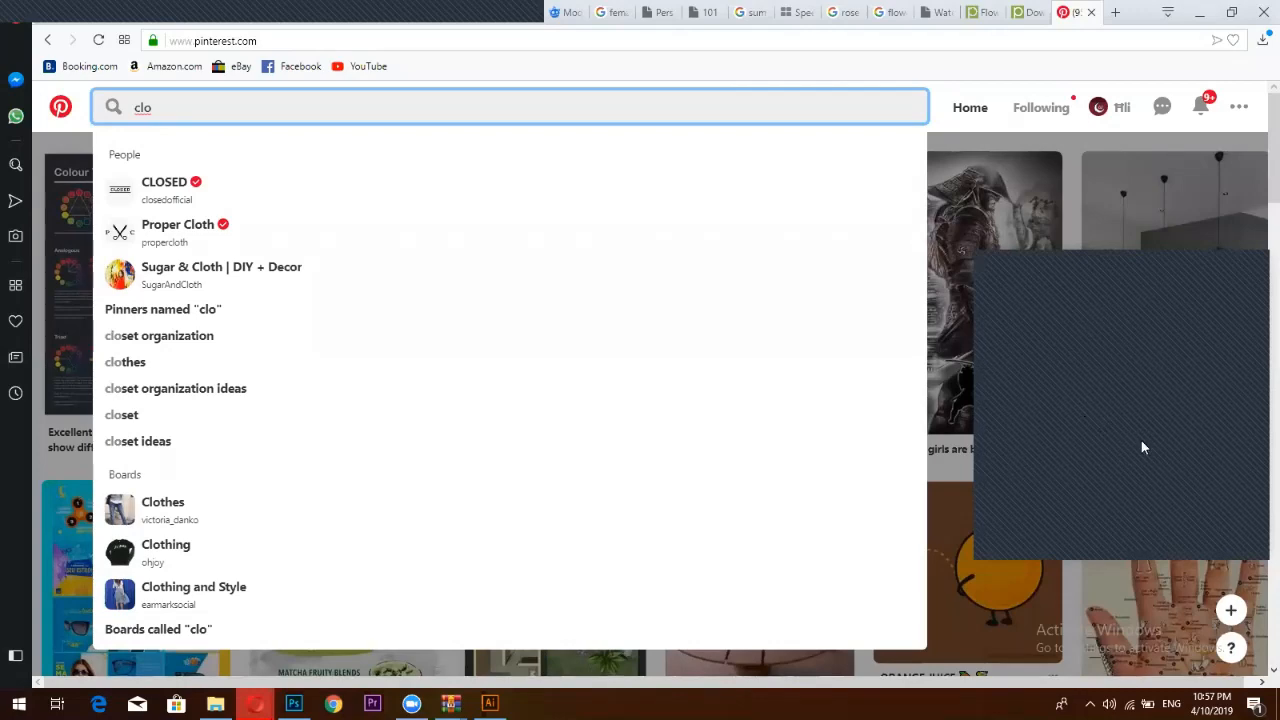
pyautogui.press('Escape')
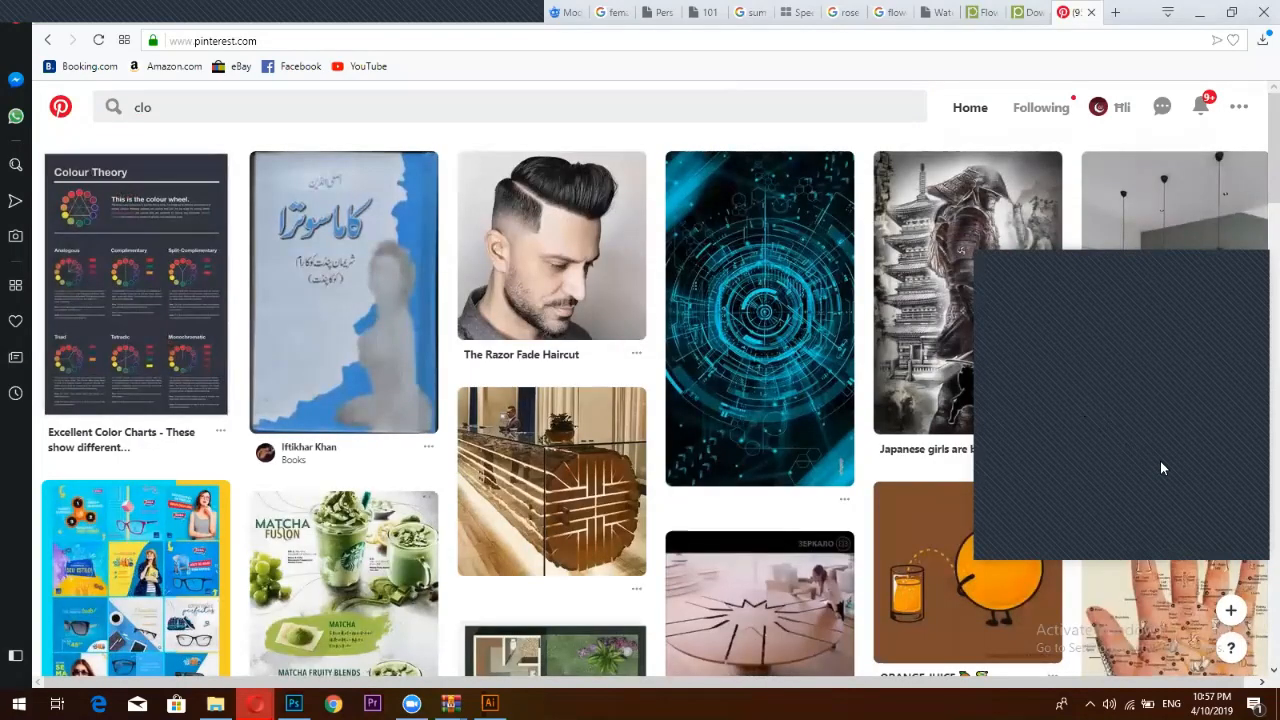